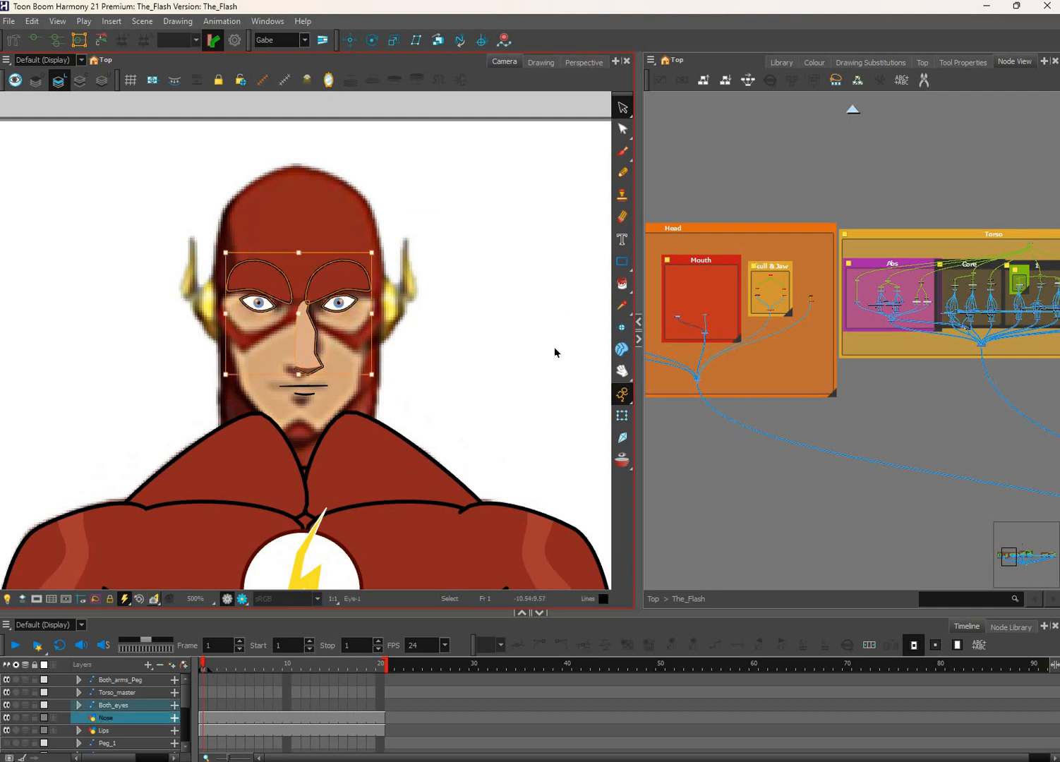
# Deselect the nose and examine the Skull & Jaw nodes inside the Head group.
pyautogui.click(515, 383)
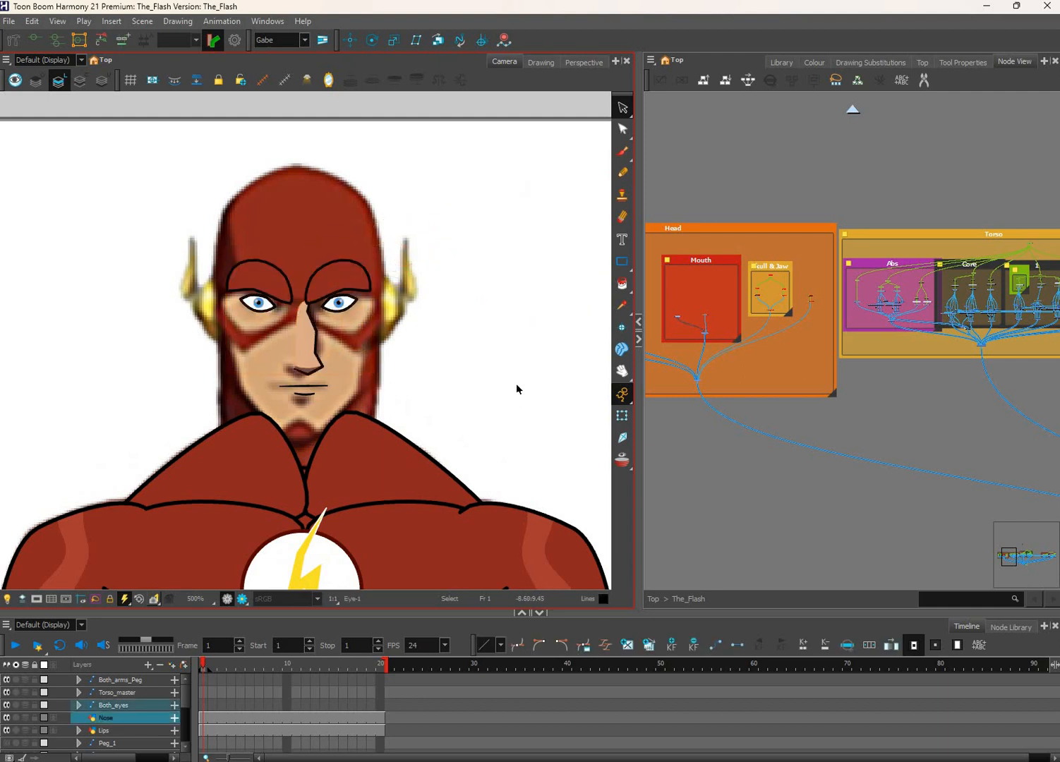
pyautogui.moveTo(517, 392); pyautogui.dragTo(508, 369)
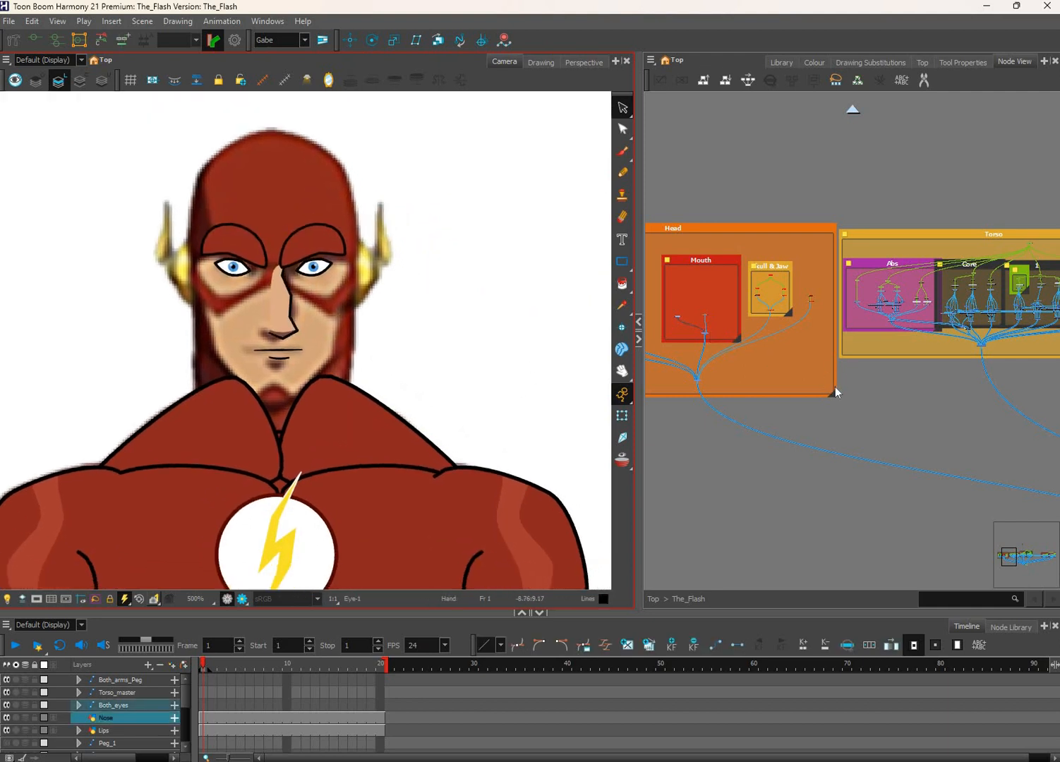
pyautogui.click(838, 382)
pyautogui.click(798, 263)
pyautogui.scroll(-1, 805, 259)
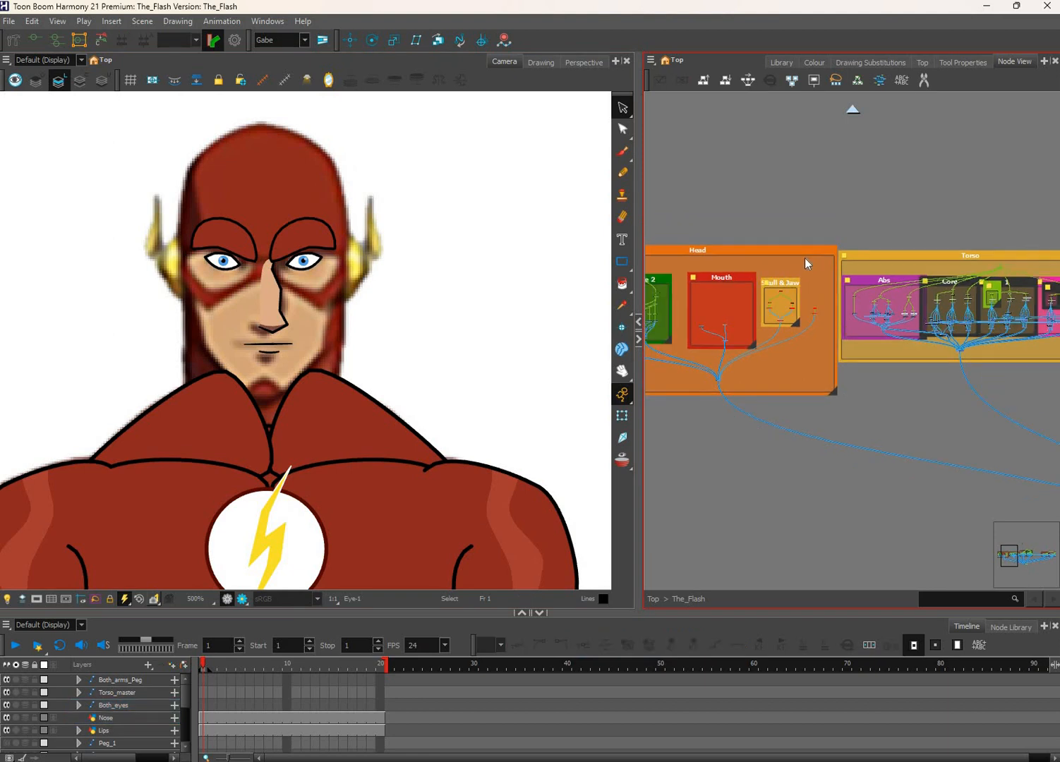
pyautogui.click(803, 260)
pyautogui.scroll(1, 819, 279)
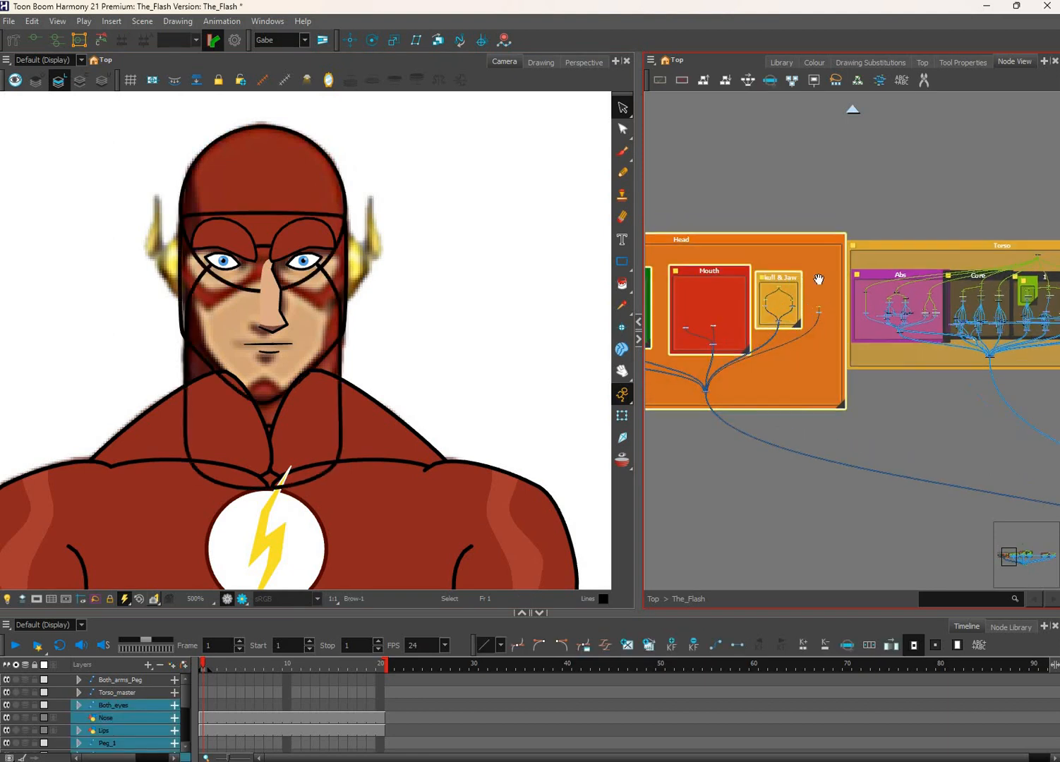
pyautogui.scroll(2, 818, 279)
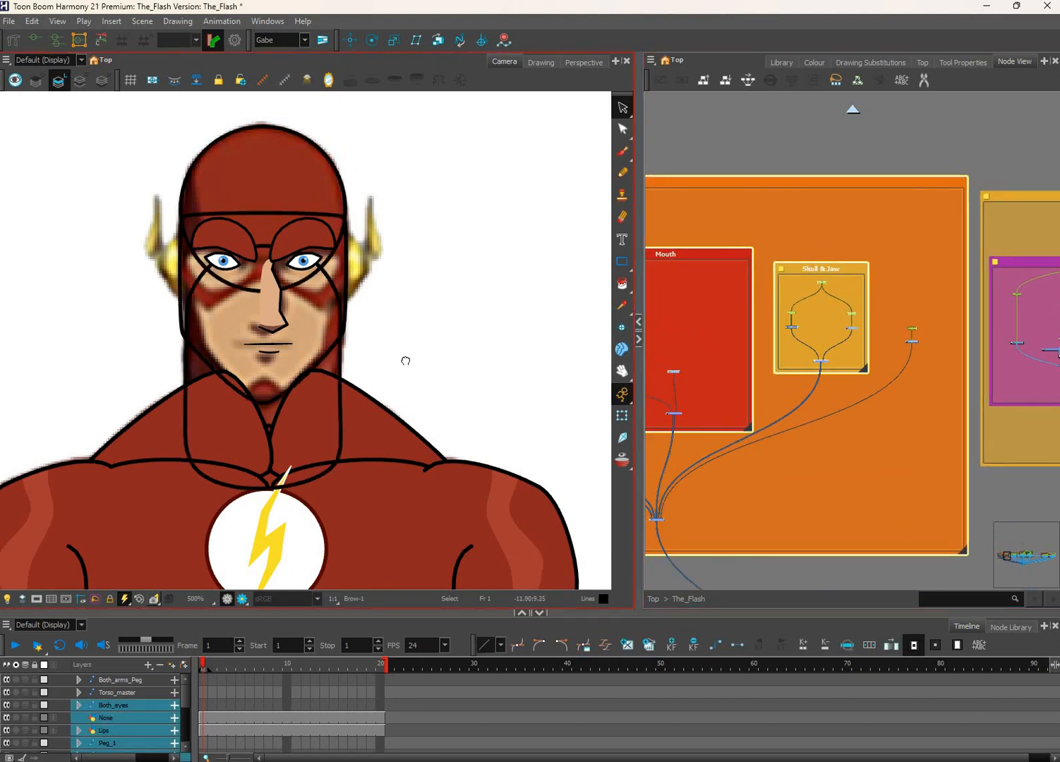
pyautogui.scroll(4, 406, 360)
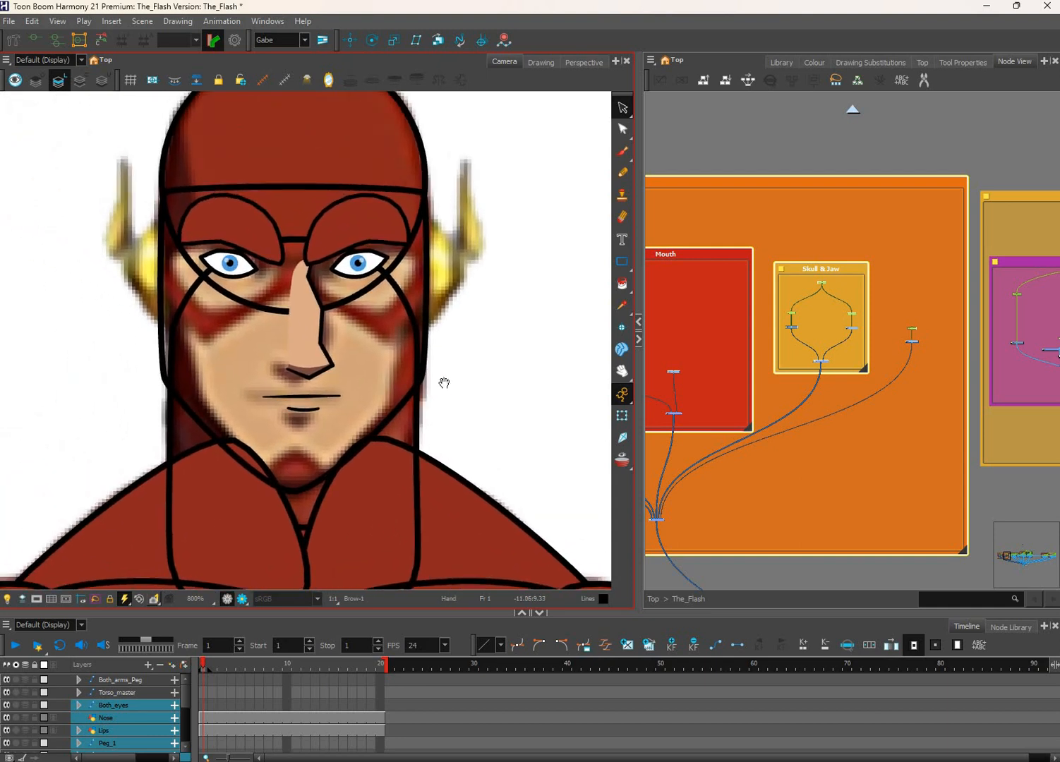
# Select the jaw outline on the character and nudge it sideways to the right of the face.
pyautogui.click(455, 380)
pyautogui.scroll(-3, 466, 392)
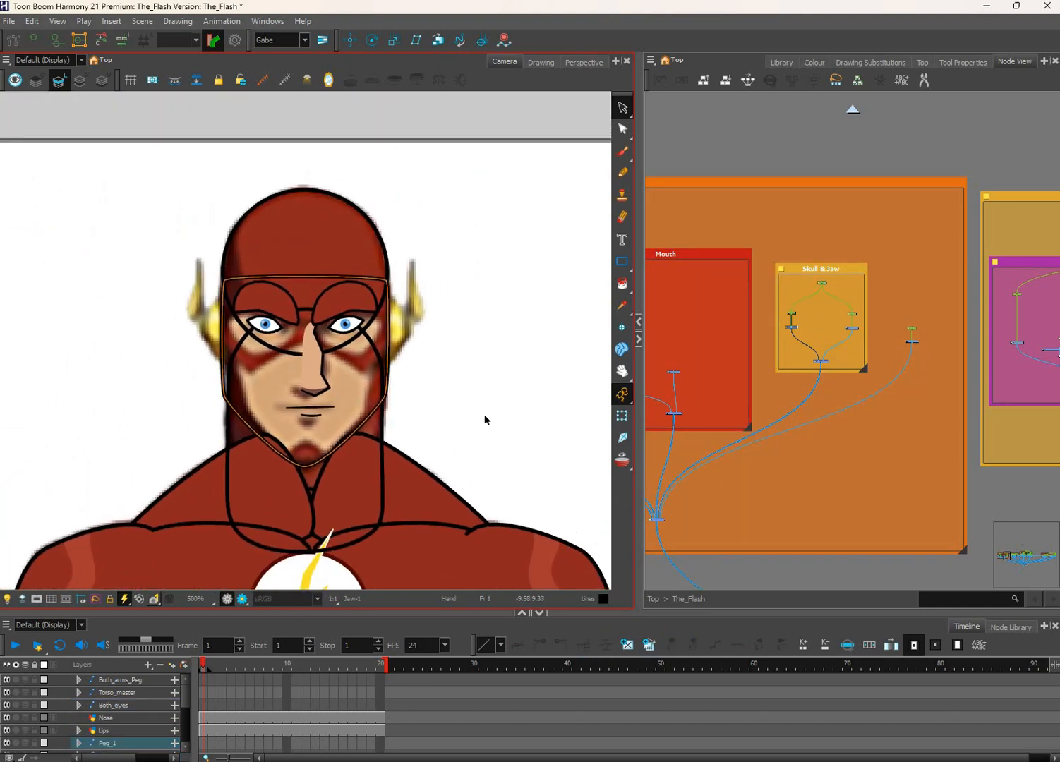
pyautogui.press('Right')
pyautogui.press('Right')
pyautogui.press('Right')
pyautogui.press('Right')
pyautogui.press('Right')
pyautogui.press('Right')
pyautogui.press('Right')
pyautogui.press('Right')
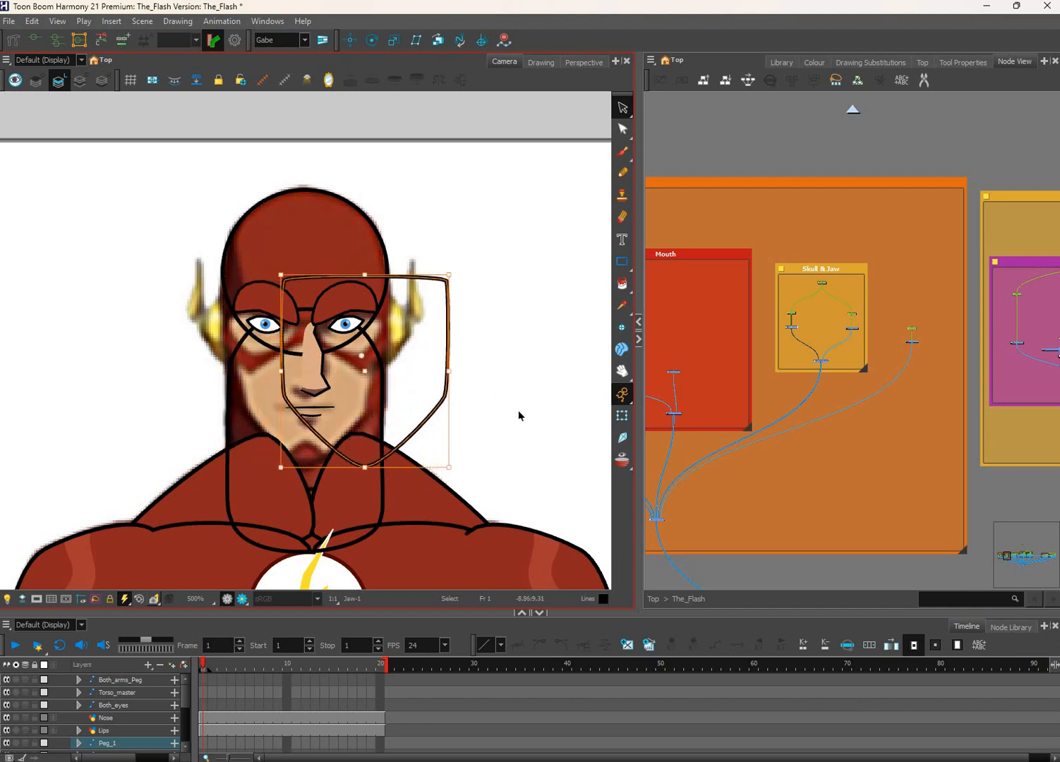
# Nudge the jaw outline back into place over the character's jaw.
pyautogui.press('Left')
pyautogui.press('Left')
pyautogui.press('Left')
pyautogui.press('Left')
pyautogui.press('Left')
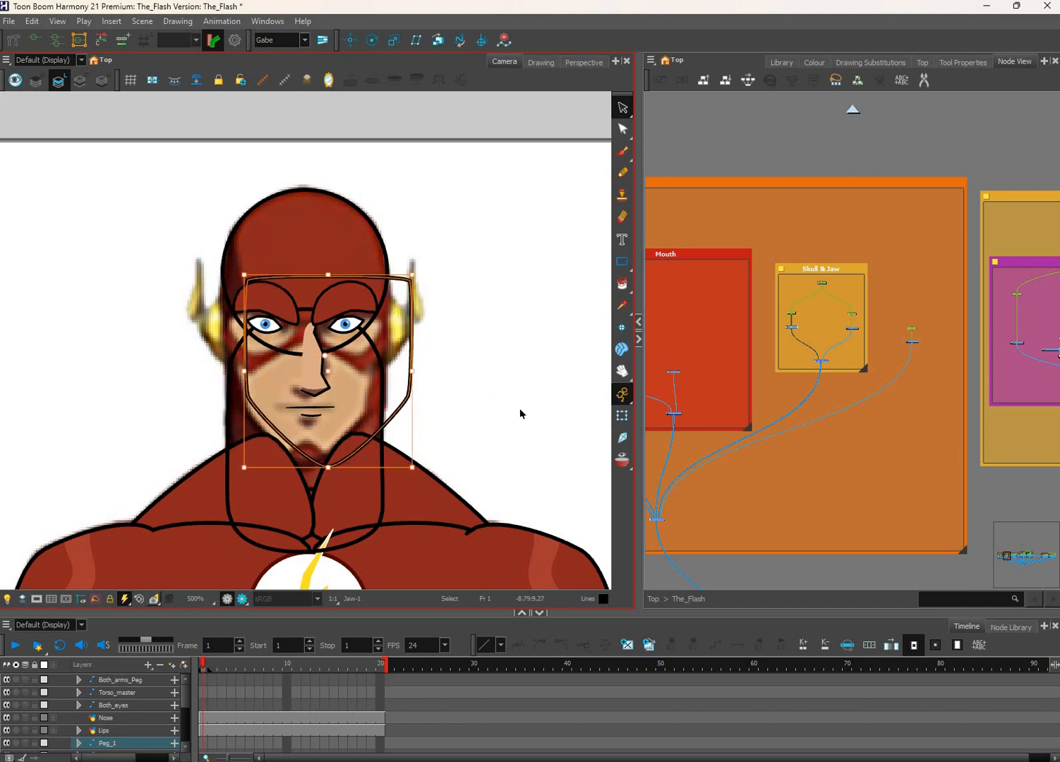
pyautogui.press('Left')
pyautogui.press('Left')
pyautogui.press('Left')
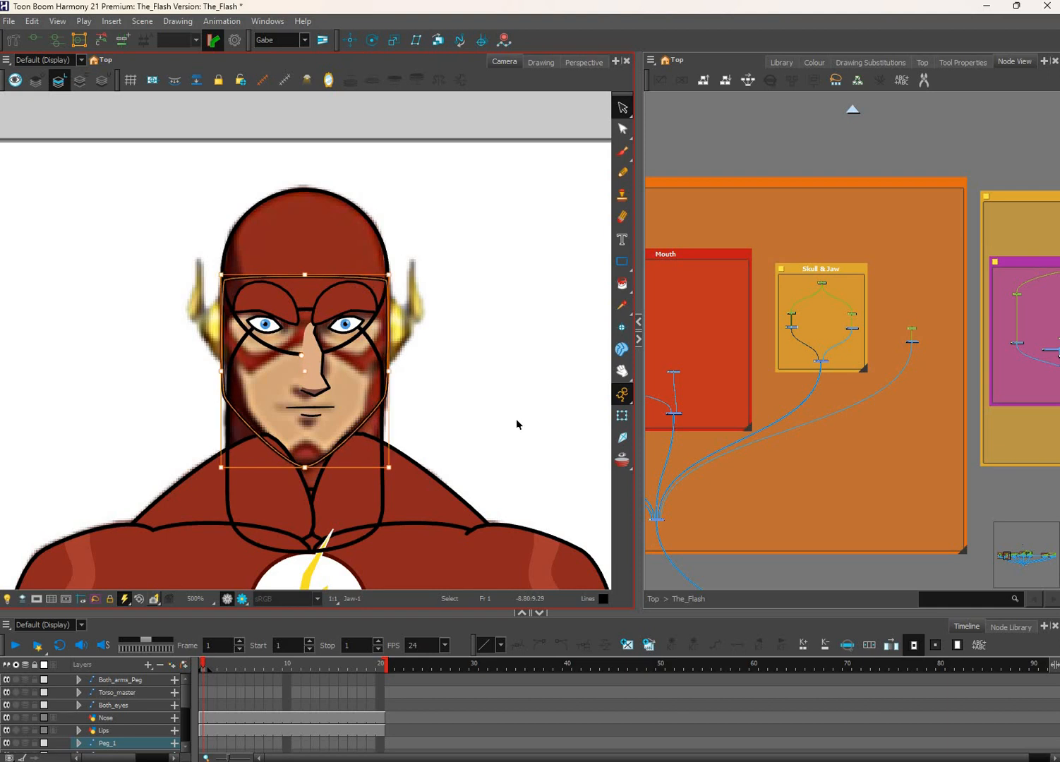
pyautogui.press('Right')
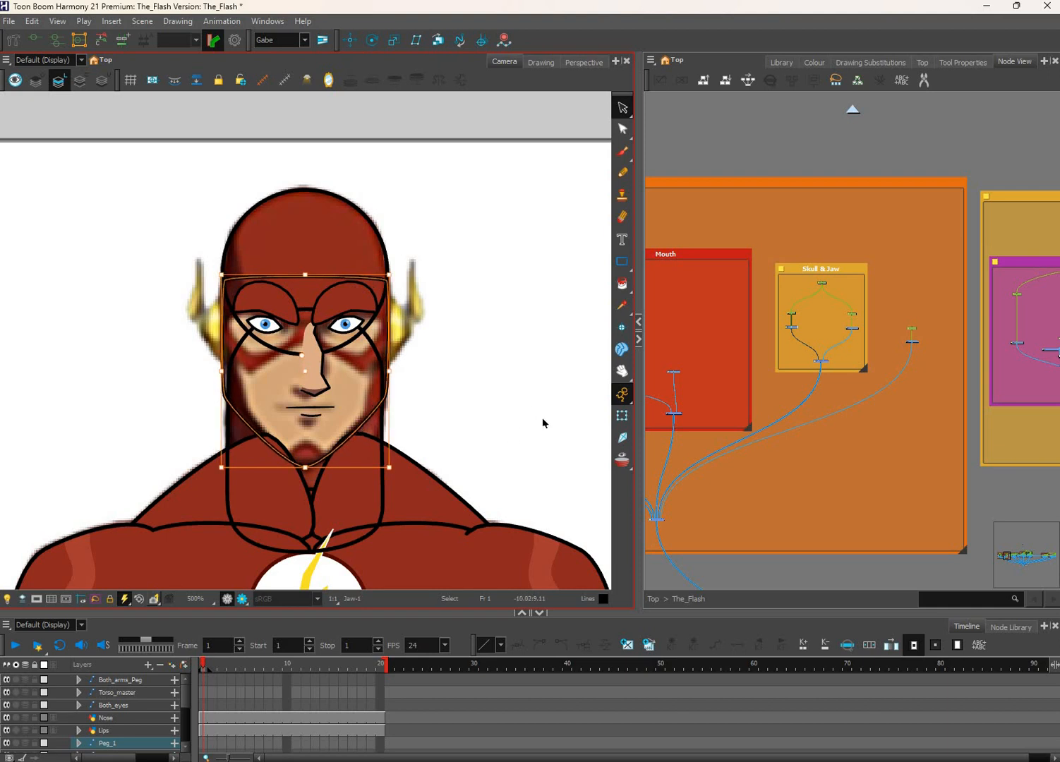
# Try moving the jaw outline away from the face, undo the move and deselect the outline.
pyautogui.moveTo(317, 455); pyautogui.dragTo(483, 432)
pyautogui.hotkey('ctrl', 'z')
pyautogui.click(395, 427)
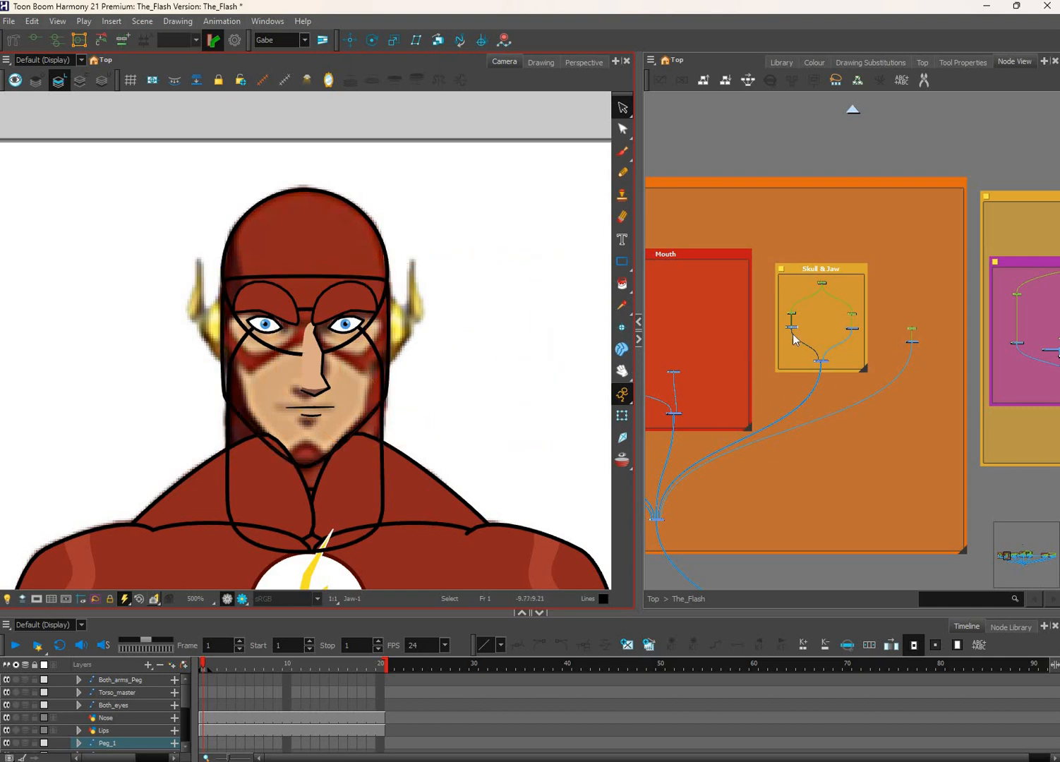
# View the layer properties of Peg_1 in the Skull & Jaw group, close them and deselect the peg.
pyautogui.moveTo(792, 334); pyautogui.dragTo(881, 367)
pyautogui.scroll(1, 364, 332)
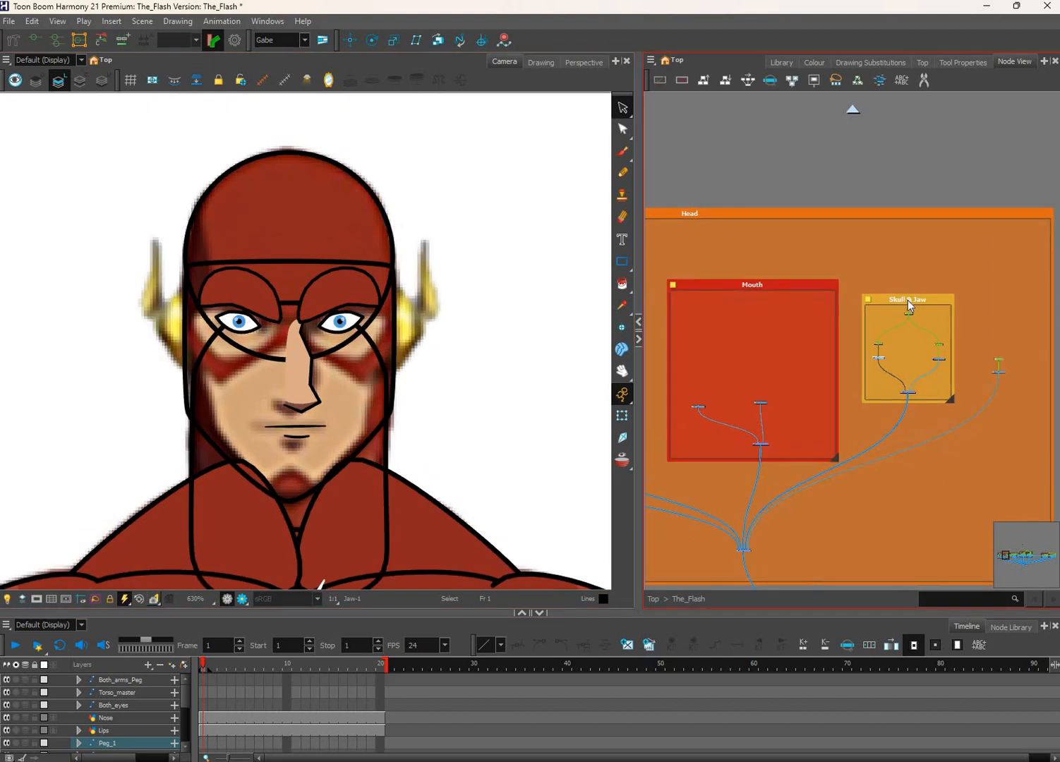
pyautogui.scroll(5, 907, 304)
pyautogui.doubleClick(904, 278)
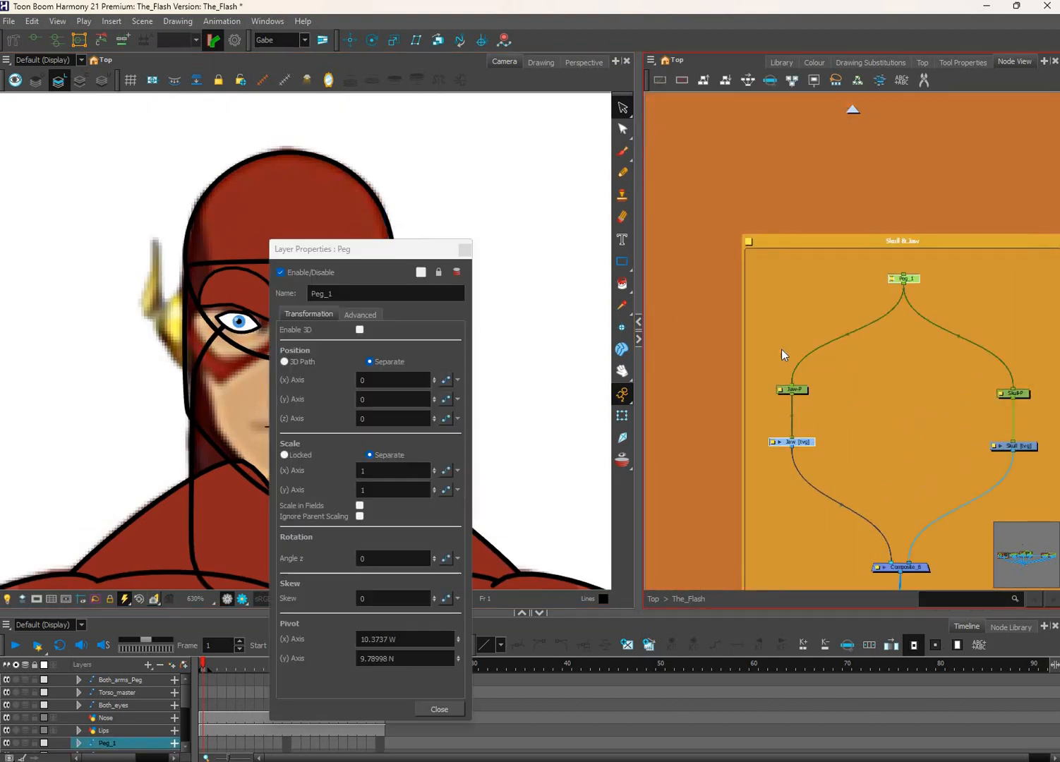
pyautogui.click(194, 708)
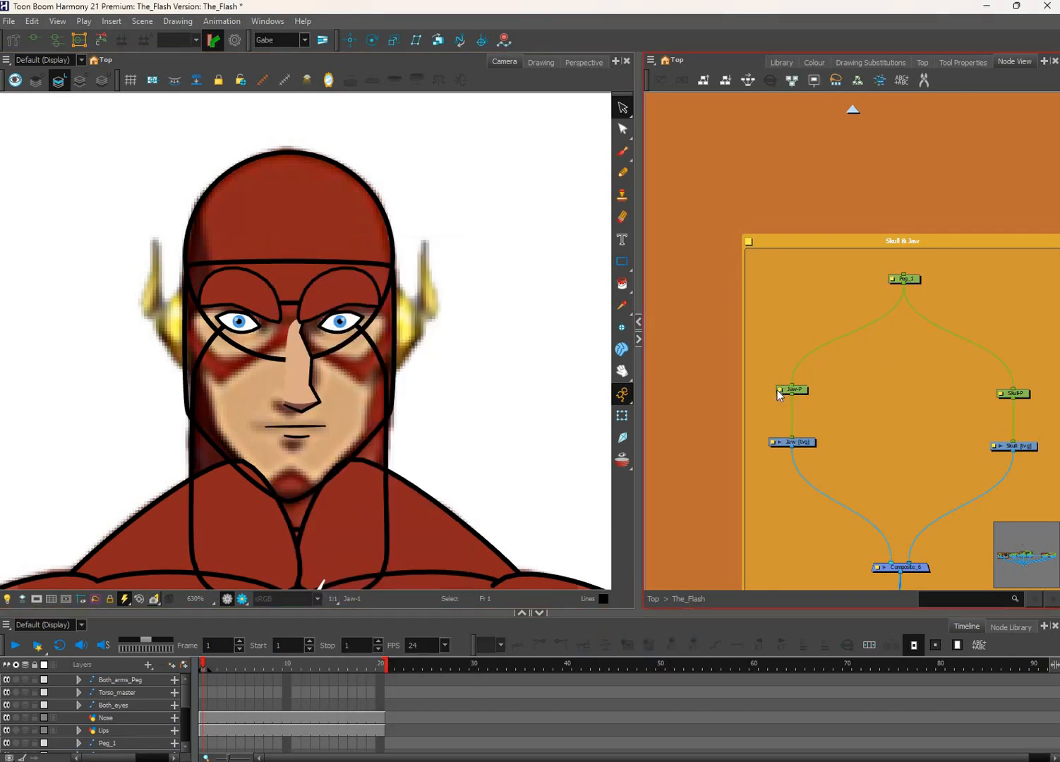
pyautogui.click(466, 248)
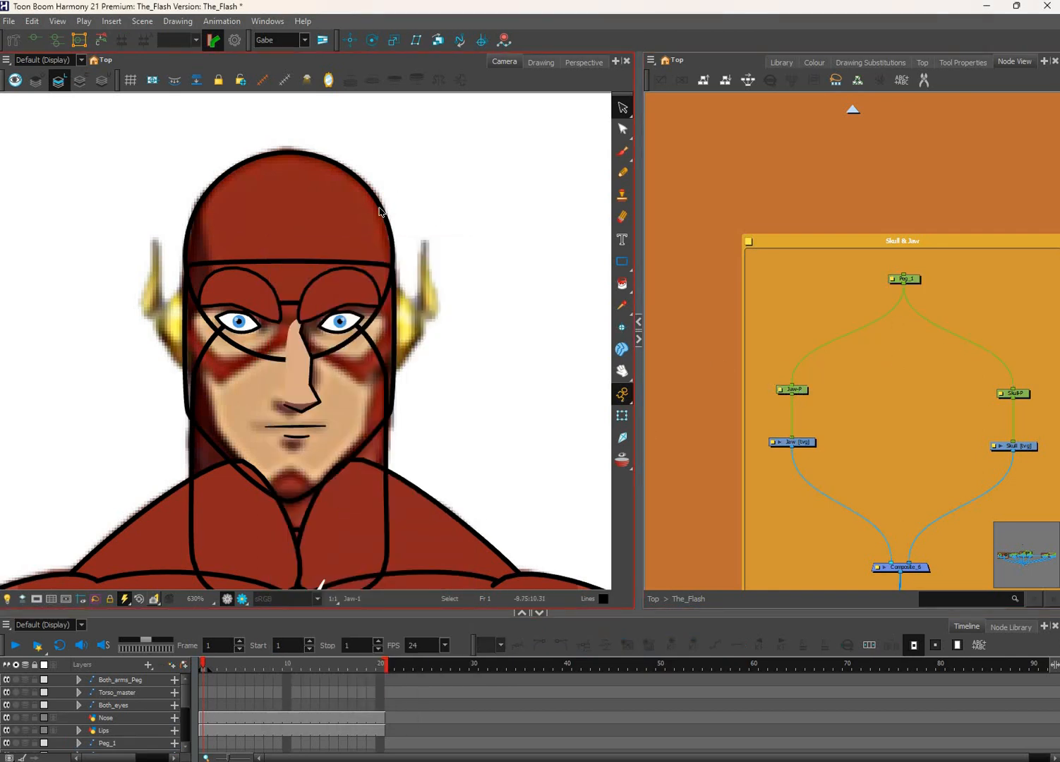
# Turn on the light table and check the skull circle and jaw outline against the reference artwork.
pyautogui.click(8, 599)
pyautogui.click(24, 599)
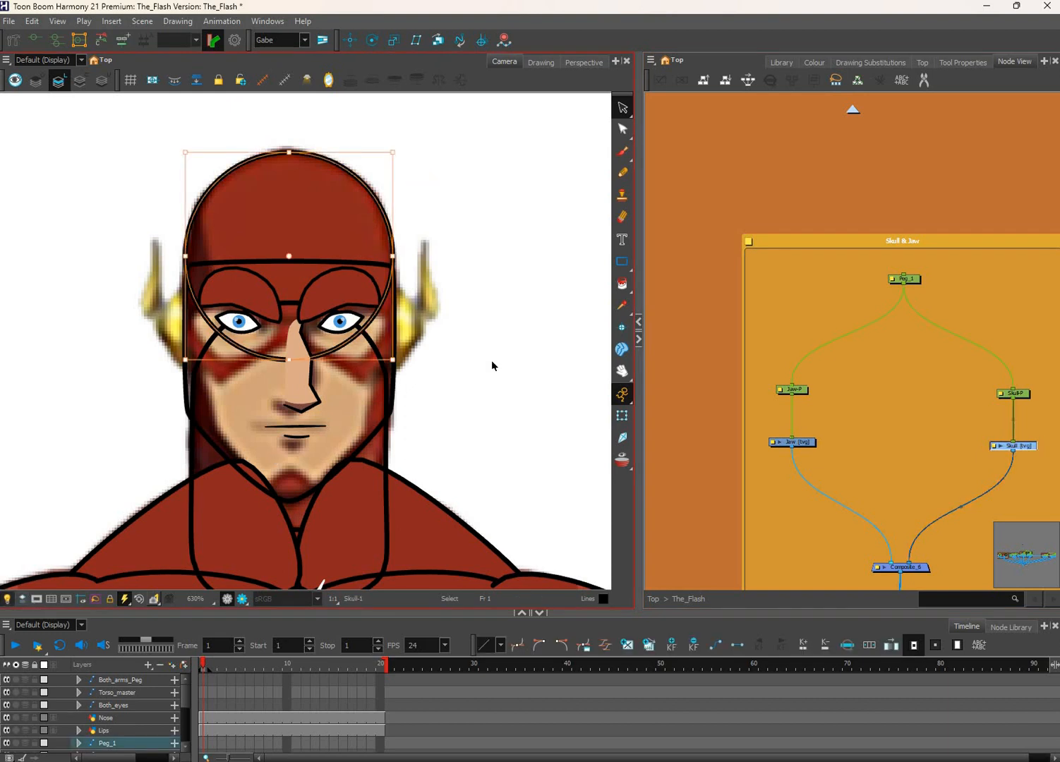
pyautogui.scroll(3, 416, 286)
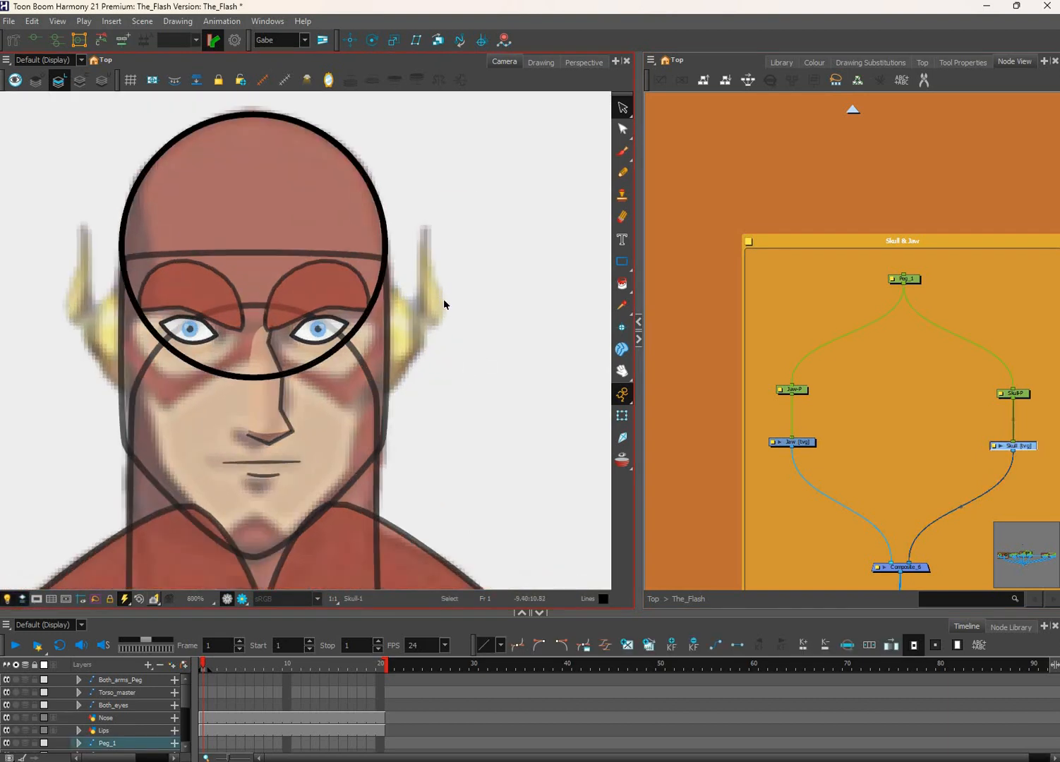
pyautogui.scroll(-5, 522, 409)
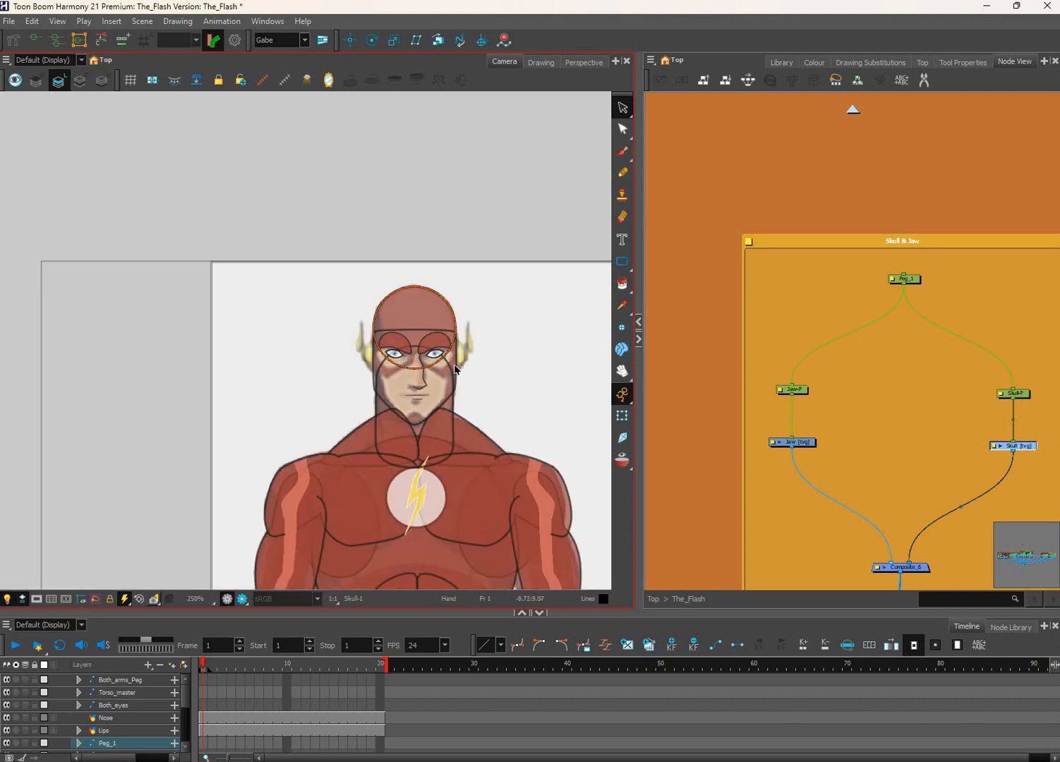
pyautogui.click(479, 386)
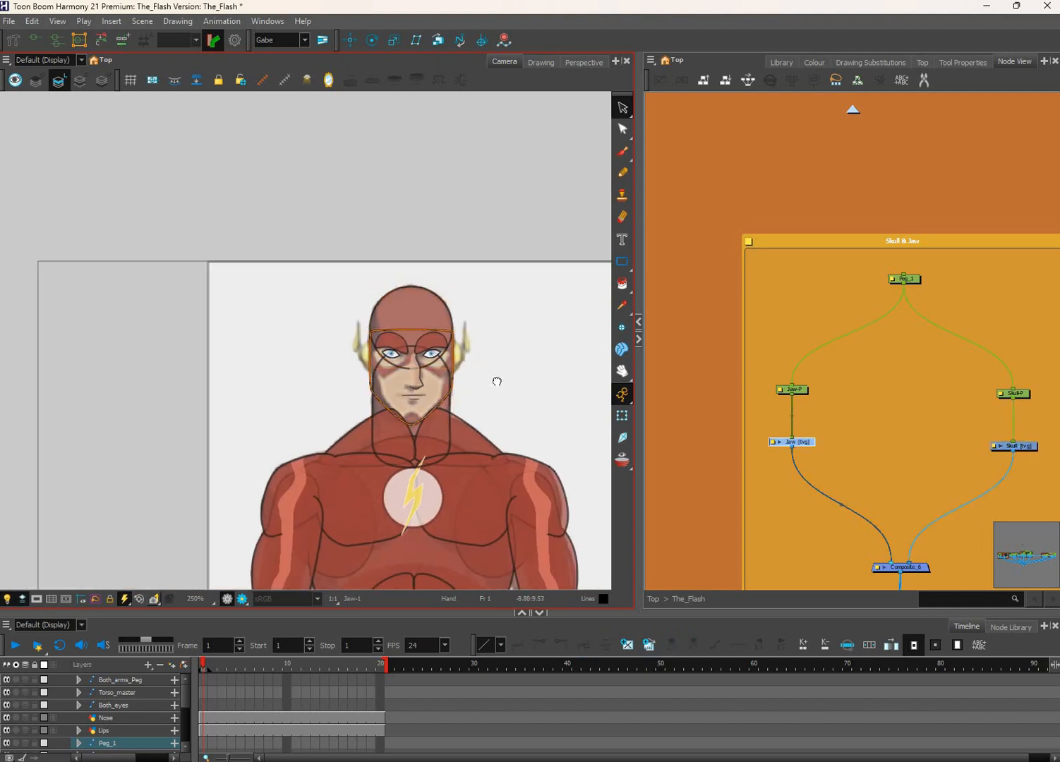
pyautogui.scroll(1, 494, 381)
pyautogui.moveTo(506, 380); pyautogui.dragTo(441, 391)
pyautogui.scroll(1, 1013, 455)
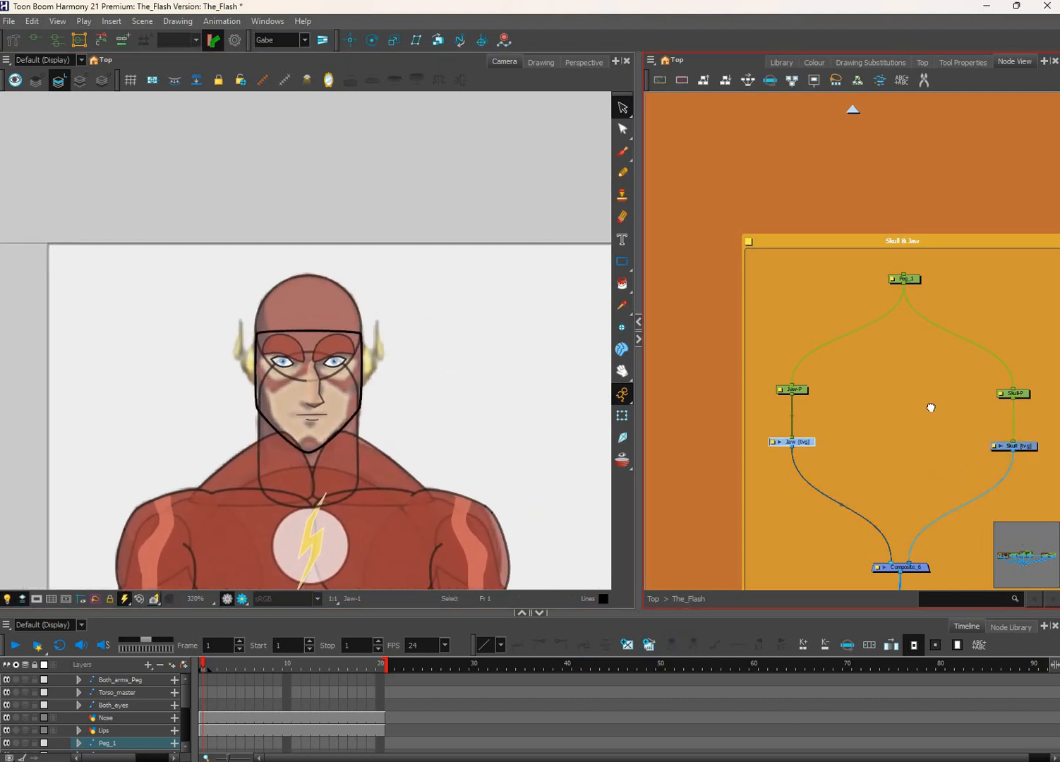
# Deselect the jaw drawing node and enlarge the Node View to fill the workspace.
pyautogui.scroll(-2, 953, 424)
pyautogui.scroll(-1, 884, 361)
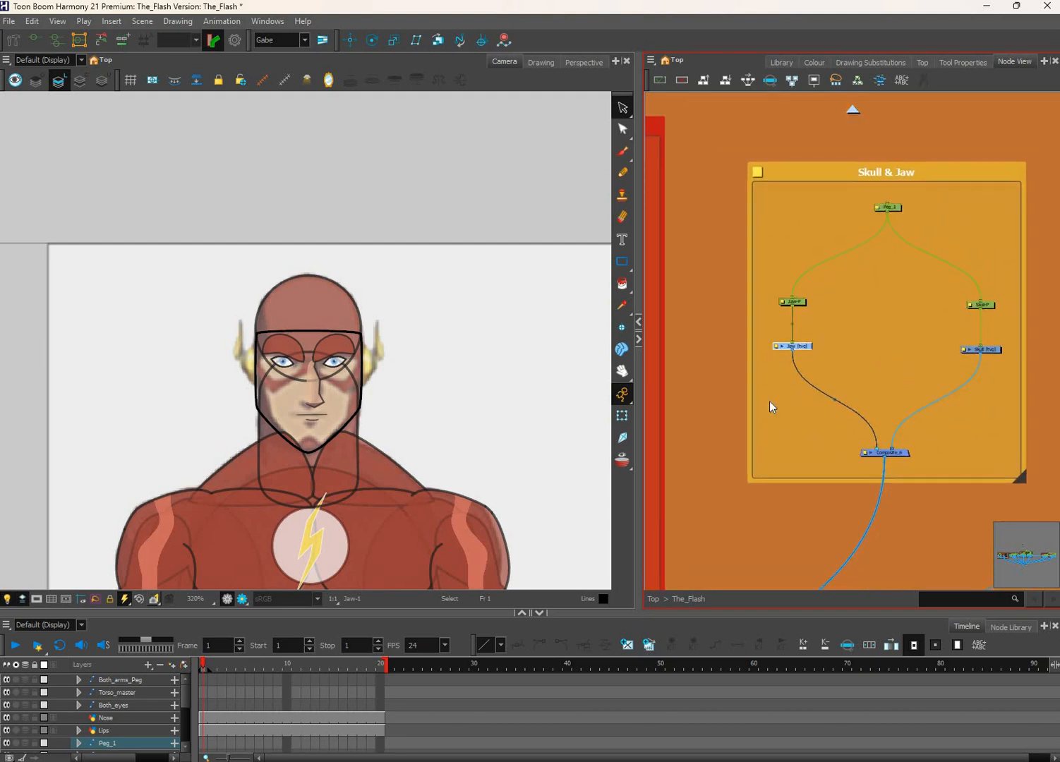
pyautogui.click(733, 371)
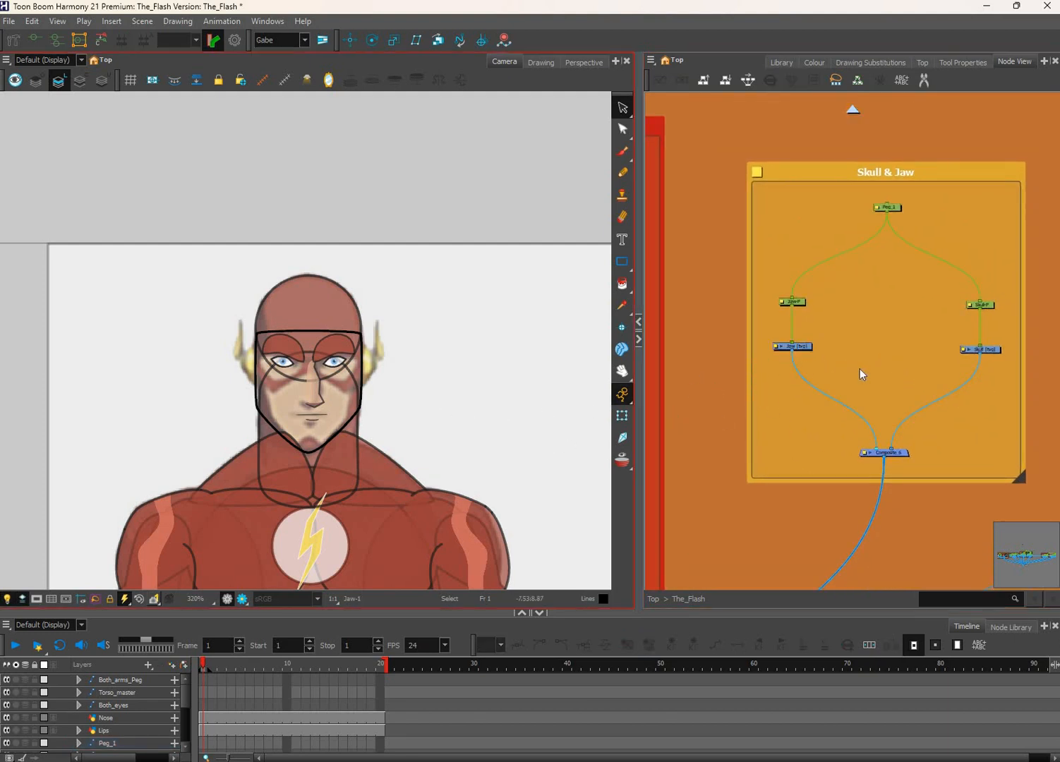
pyautogui.hotkey('ctrl', 'f')
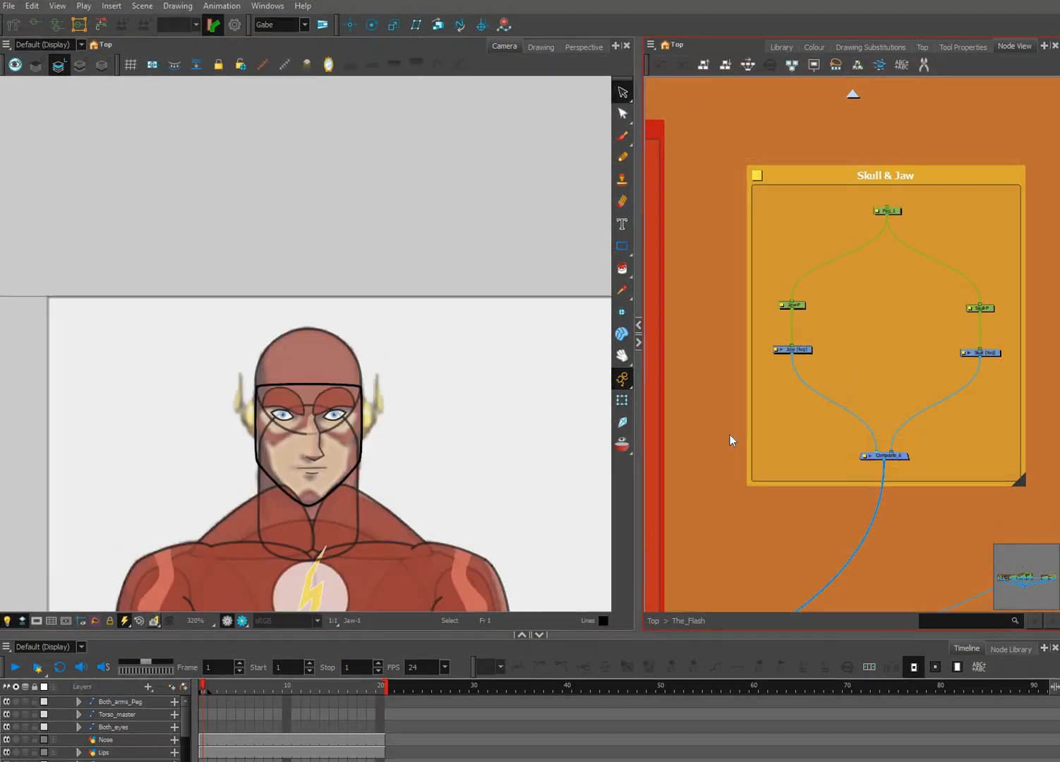
# Select and copy all the nodes in the "Do not delete" group, from Composite_4 to Composite_13.
pyautogui.scroll(-1, 731, 436)
pyautogui.scroll(-4, 731, 436)
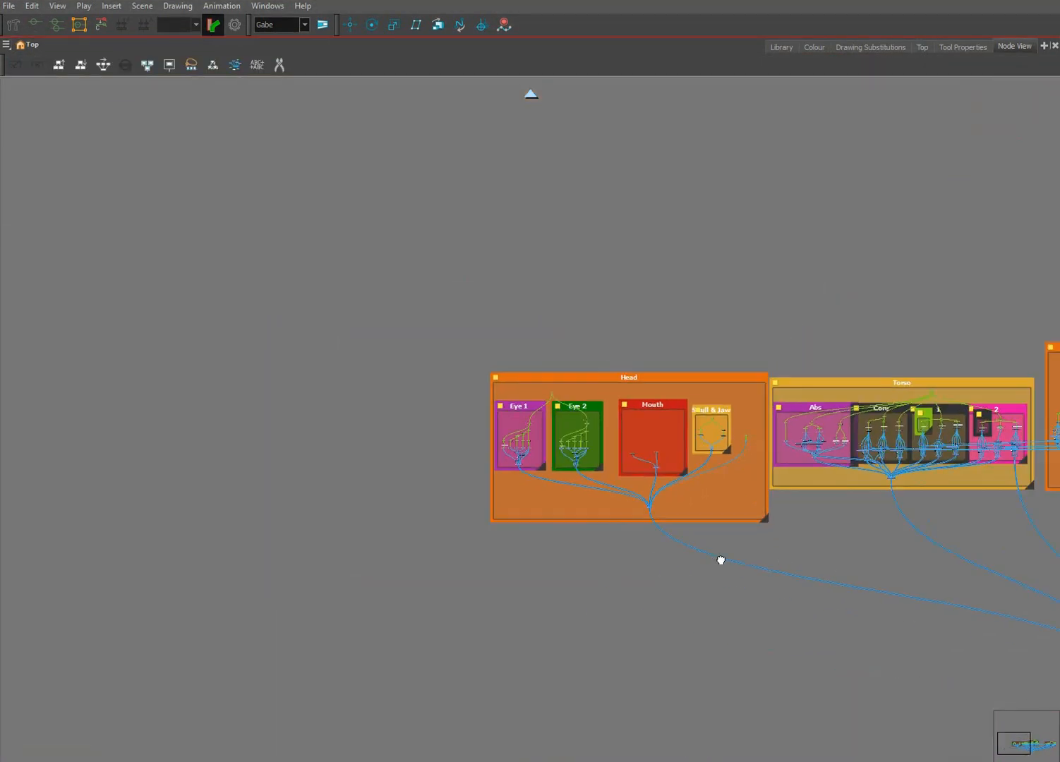
pyautogui.moveTo(981, 611); pyautogui.dragTo(674, 579)
pyautogui.moveTo(751, 603); pyautogui.dragTo(684, 573)
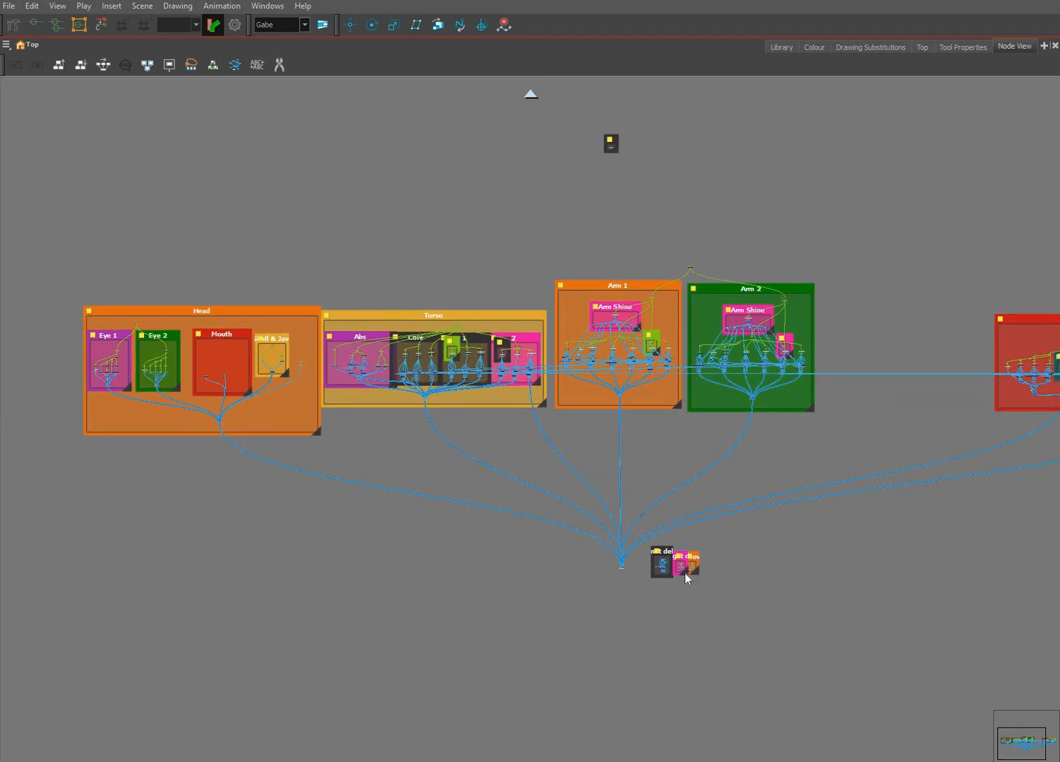
pyautogui.scroll(7, 684, 573)
pyautogui.scroll(5, 745, 529)
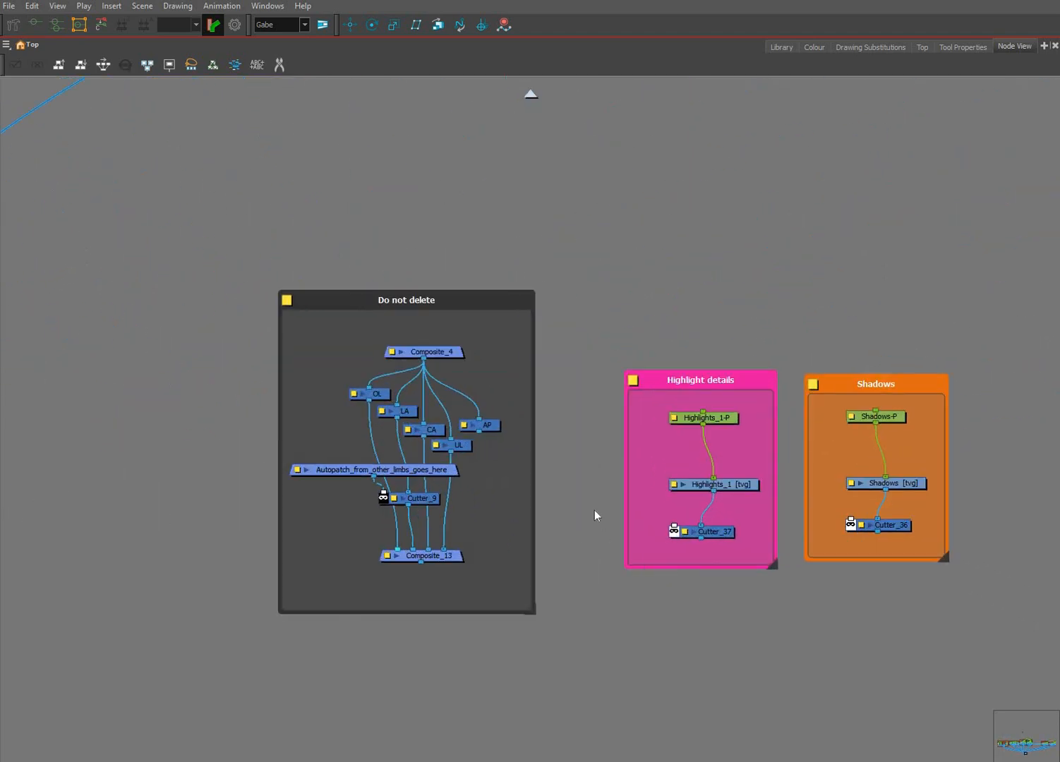
pyautogui.moveTo(467, 451); pyautogui.dragTo(545, 484)
pyautogui.scroll(2, 587, 491)
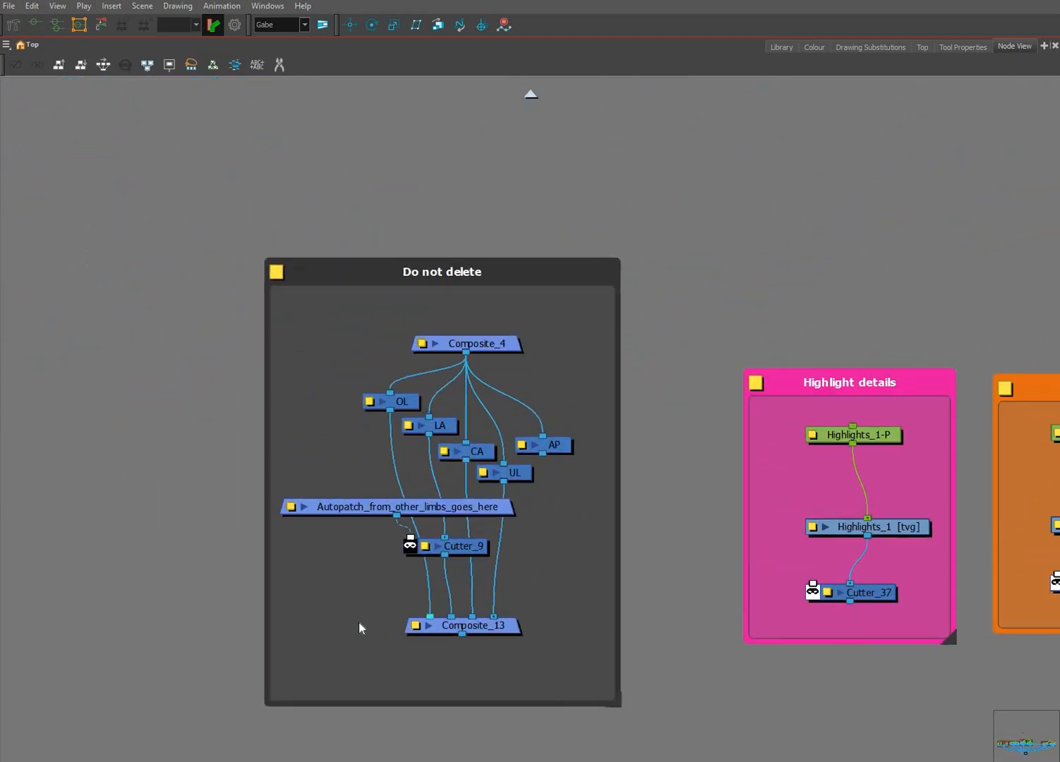
pyautogui.moveTo(322, 657); pyautogui.dragTo(584, 307)
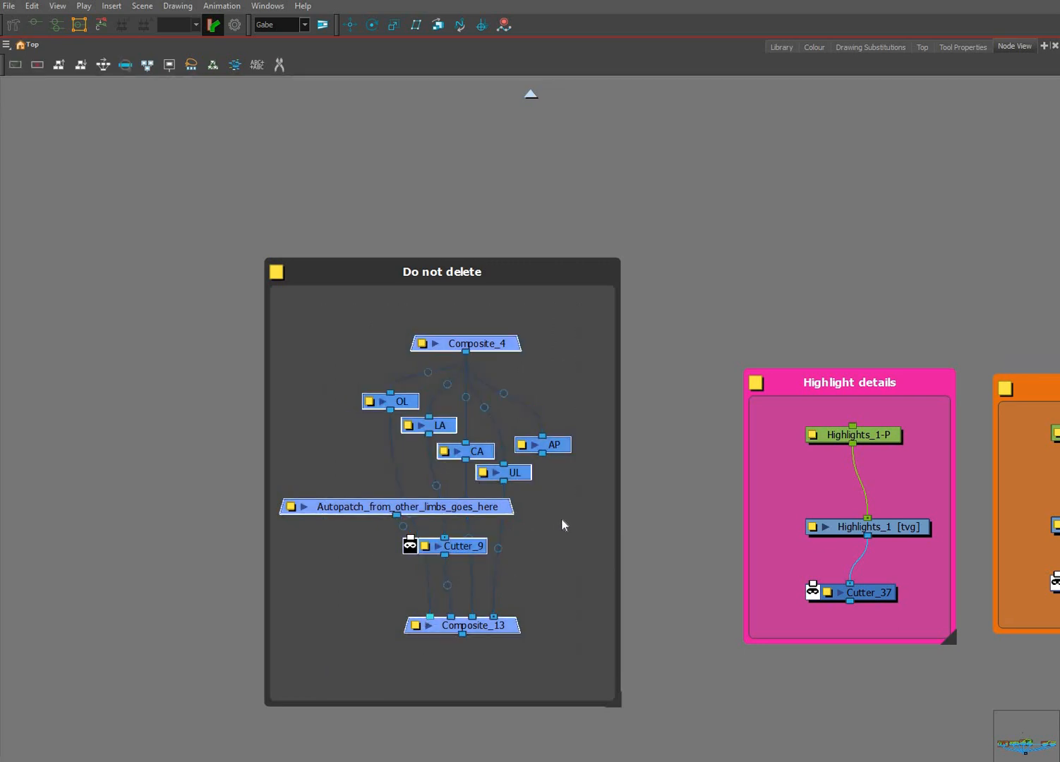
# Paste two copies of the "Do not delete" nodes into the Head group and place them side by side above Skull & Jaw.
pyautogui.scroll(-10, 600, 468)
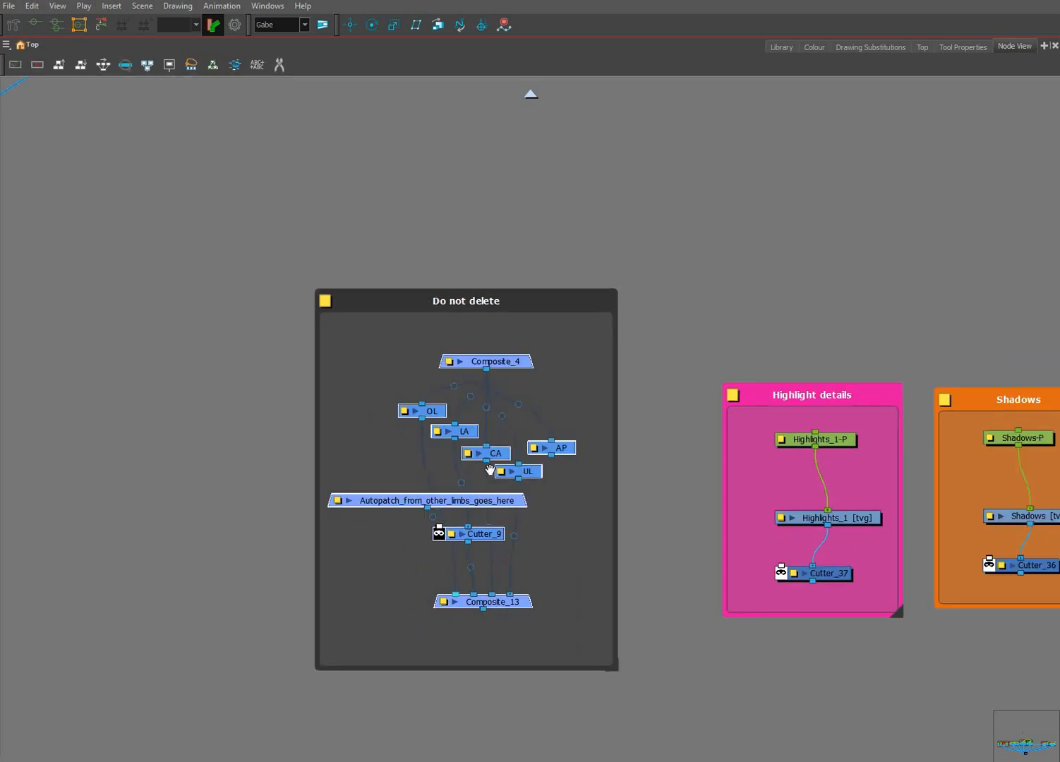
pyautogui.scroll(6, 529, 381)
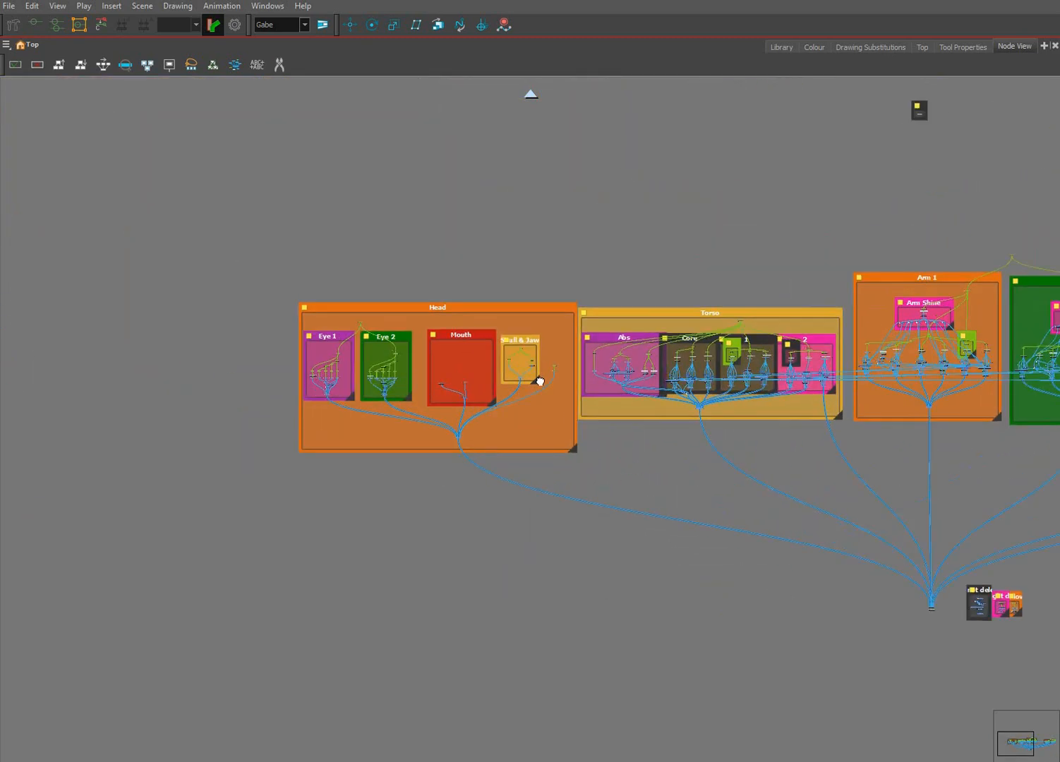
pyautogui.scroll(4, 575, 420)
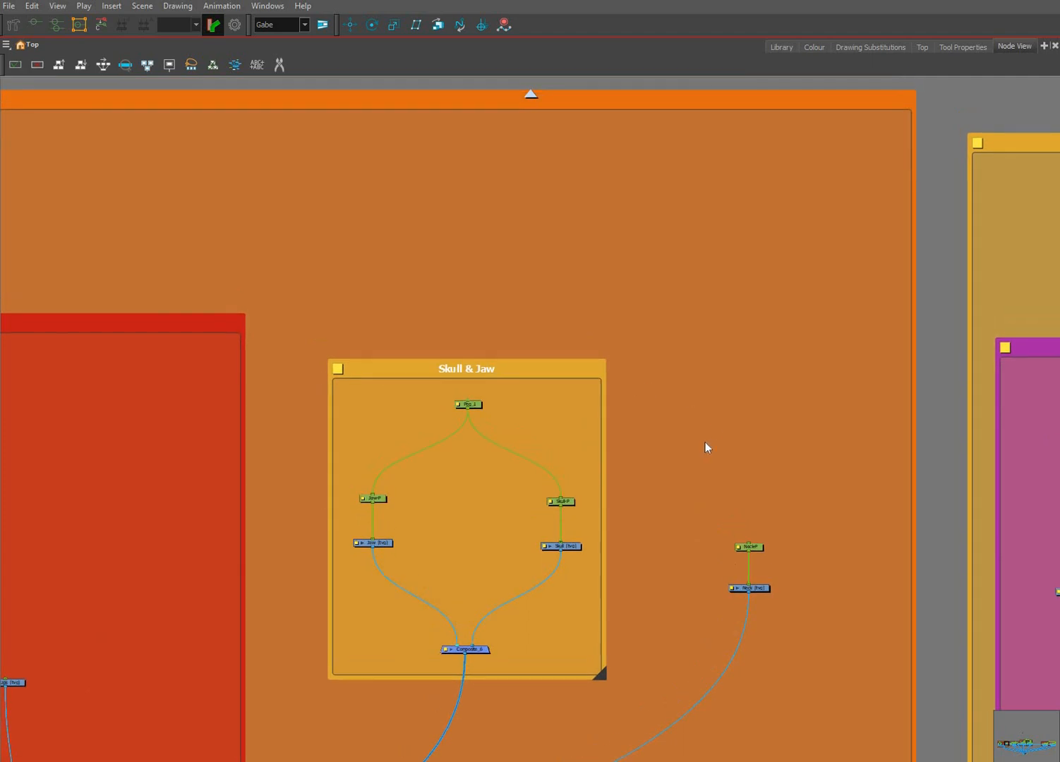
pyautogui.hotkey('ctrl', 'v')
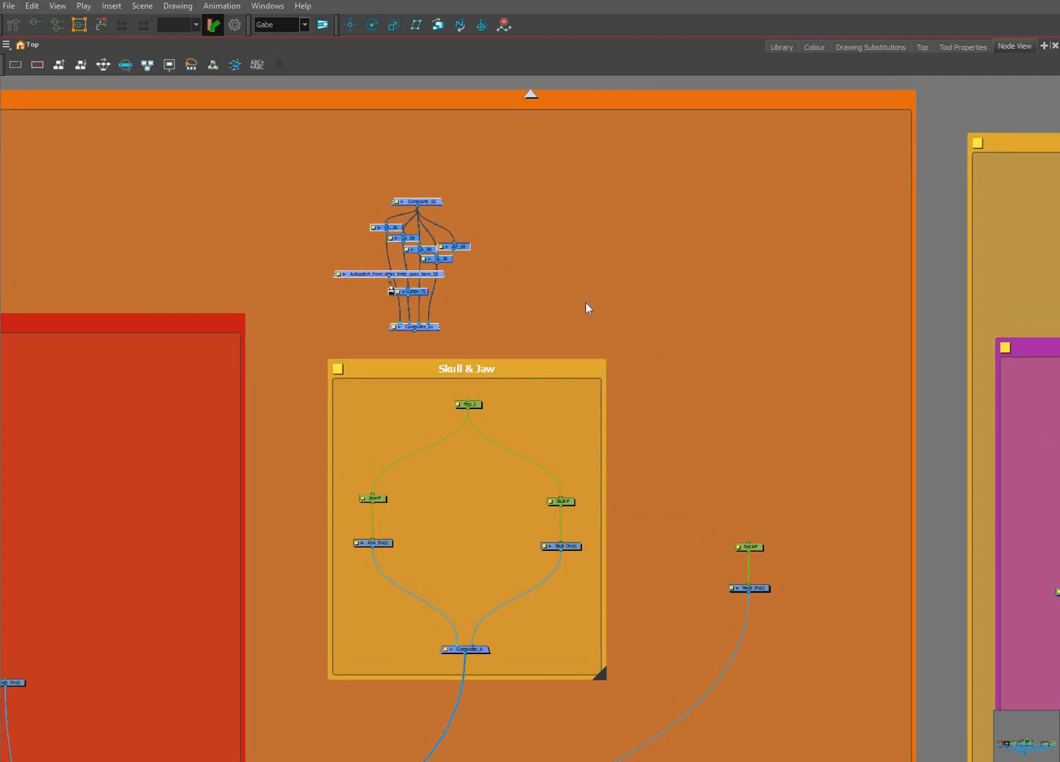
pyautogui.hotkey('ctrl', 'v')
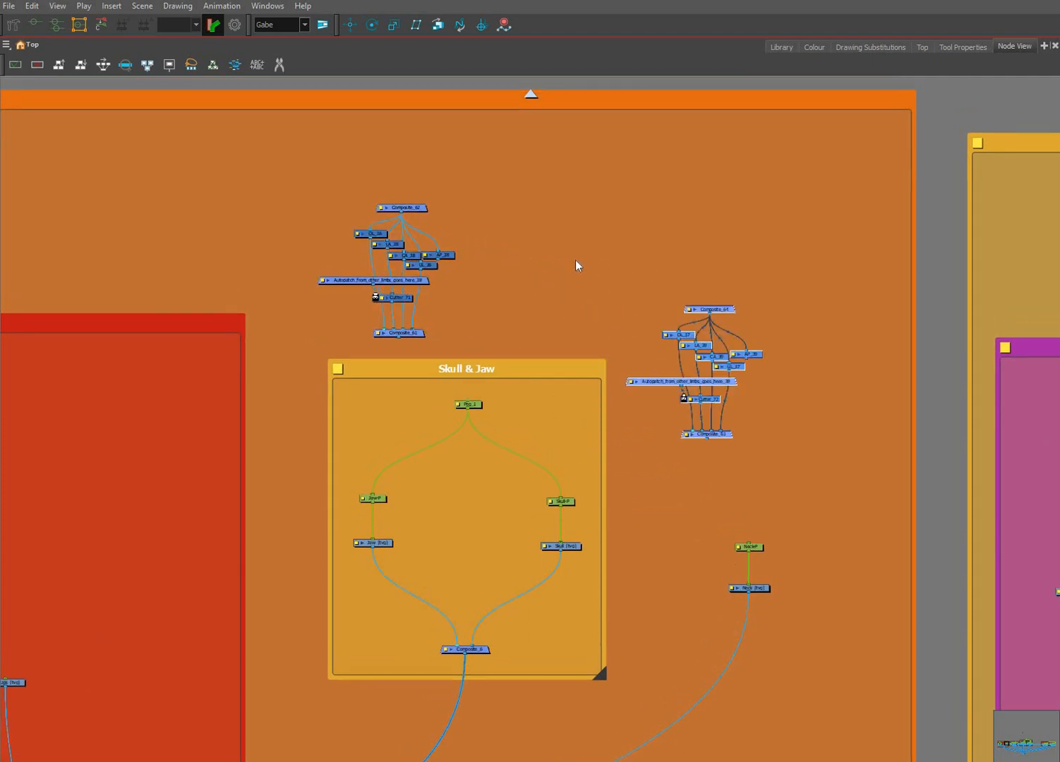
pyautogui.moveTo(695, 346); pyautogui.dragTo(513, 252)
# Disconnect the Jaw and Skull drawings from Composite_6 and move both drawings with their pegs up, closer to Peg_1.
pyautogui.click(408, 561)
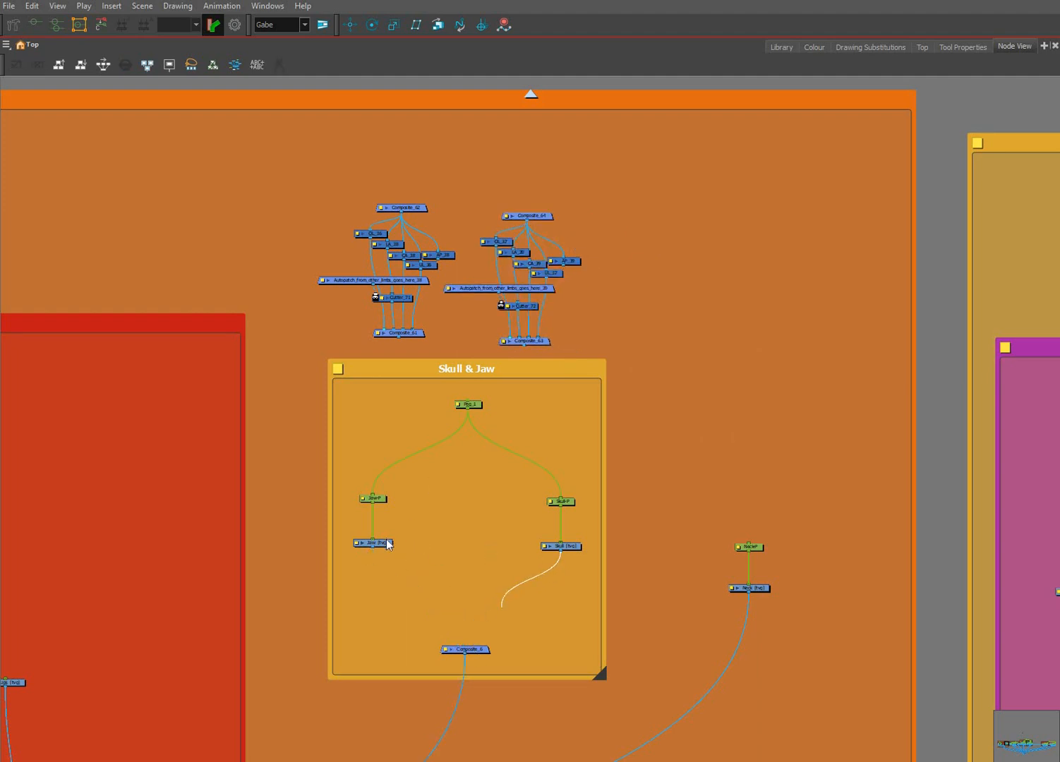
pyautogui.press('Delete')
pyautogui.moveTo(384, 541); pyautogui.dragTo(388, 484)
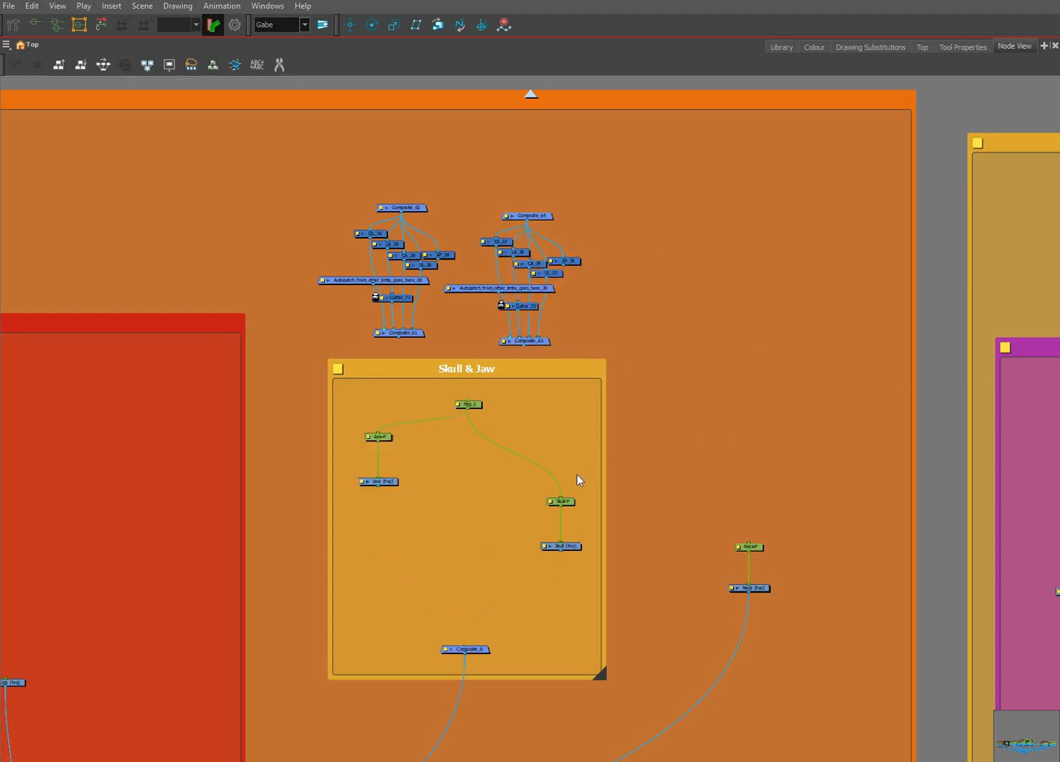
pyautogui.moveTo(584, 463); pyautogui.dragTo(561, 549)
pyautogui.moveTo(564, 501); pyautogui.dragTo(598, 416)
# Move one whole copy of the autopatch nodes beneath the Skull drawing and the other beneath the Jaw drawing.
pyautogui.moveTo(621, 183); pyautogui.dragTo(565, 601)
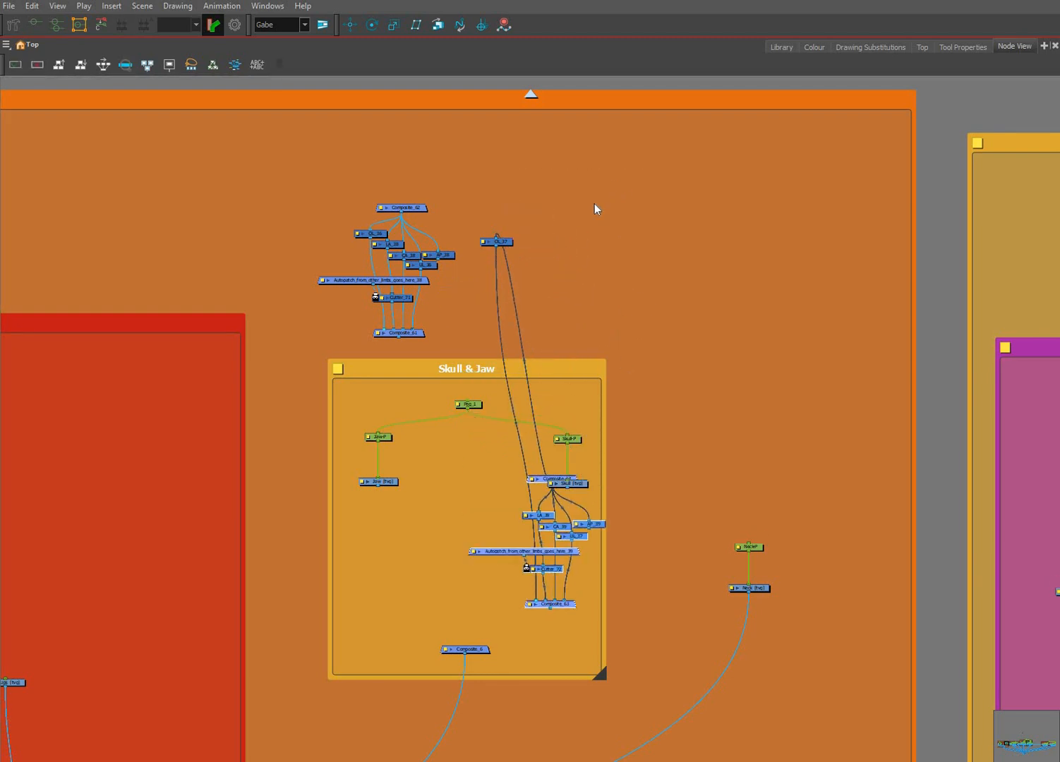
pyautogui.hotkey('ctrl', 'z')
pyautogui.moveTo(613, 181); pyautogui.dragTo(476, 349)
pyautogui.moveTo(545, 342); pyautogui.dragTo(577, 631)
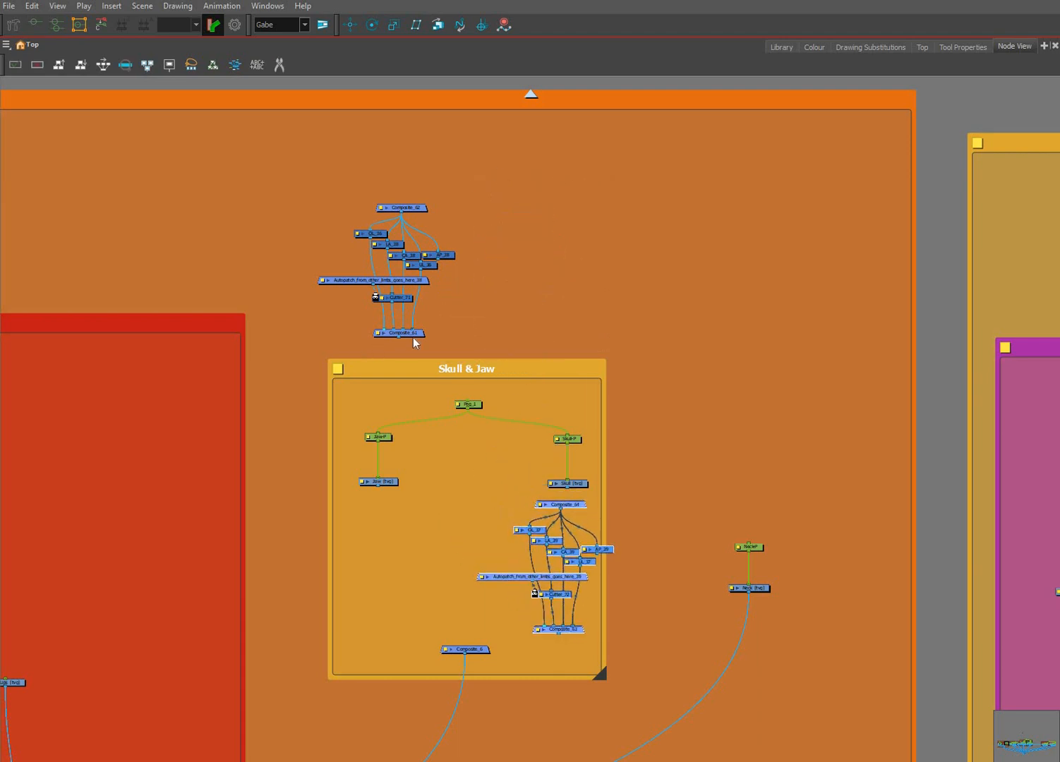
pyautogui.moveTo(413, 335); pyautogui.dragTo(403, 482)
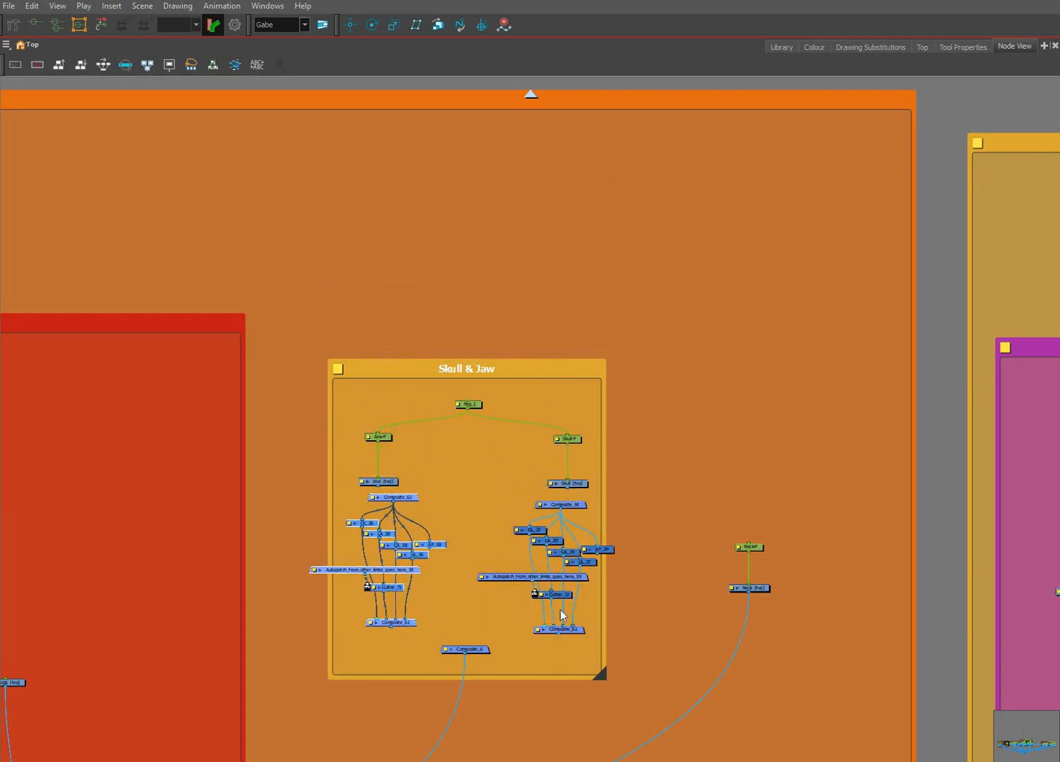
# Connect Skull to Composite_64 and Jaw to Composite_62, and wire Composite_61 and Composite_63 into Composite_6.
pyautogui.scroll(2, 586, 582)
pyautogui.moveTo(624, 424); pyautogui.dragTo(637, 393)
pyautogui.scroll(2, 604, 355)
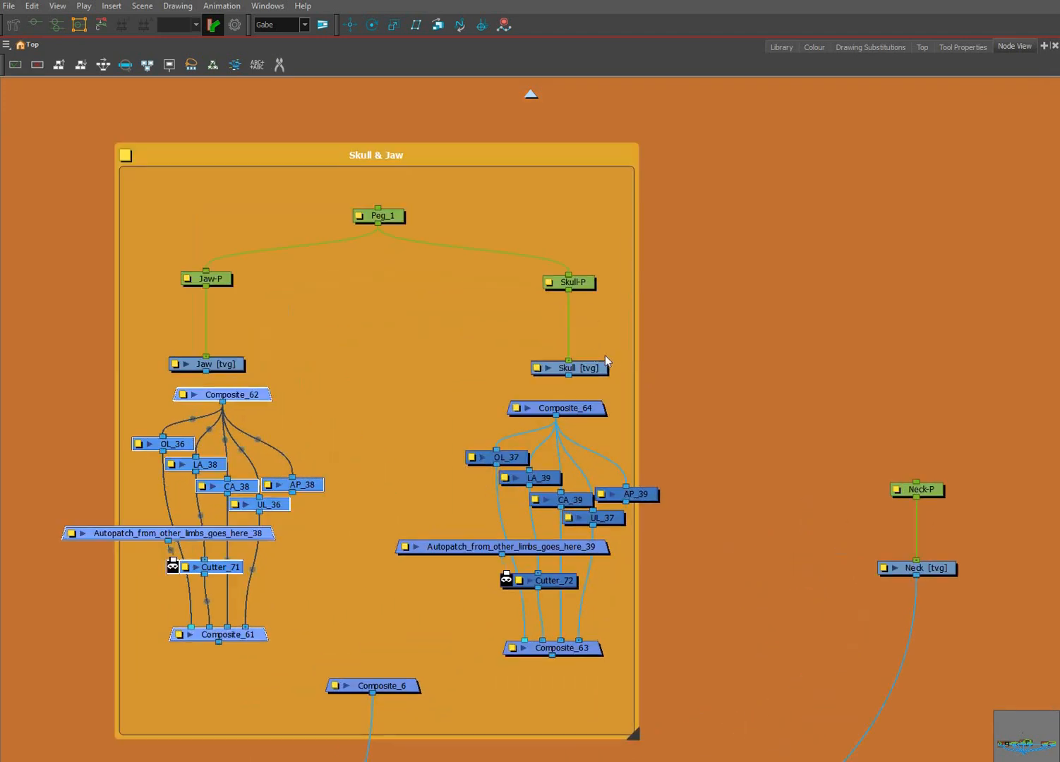
pyautogui.scroll(1, 448, 406)
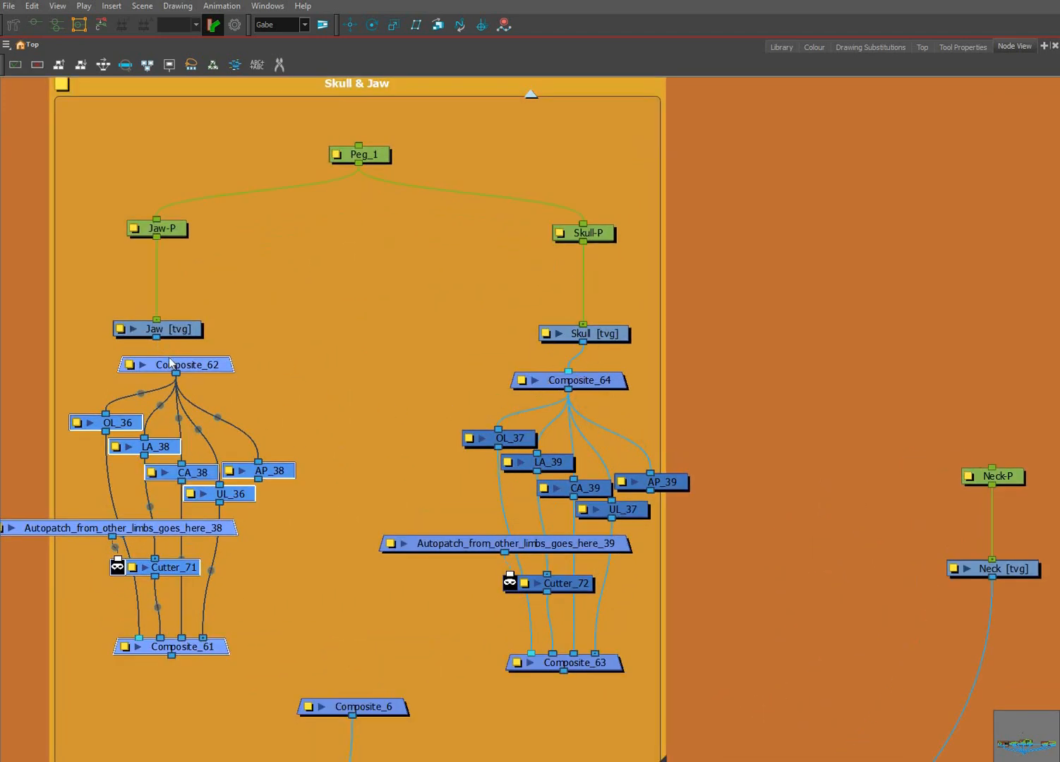
pyautogui.click(217, 670)
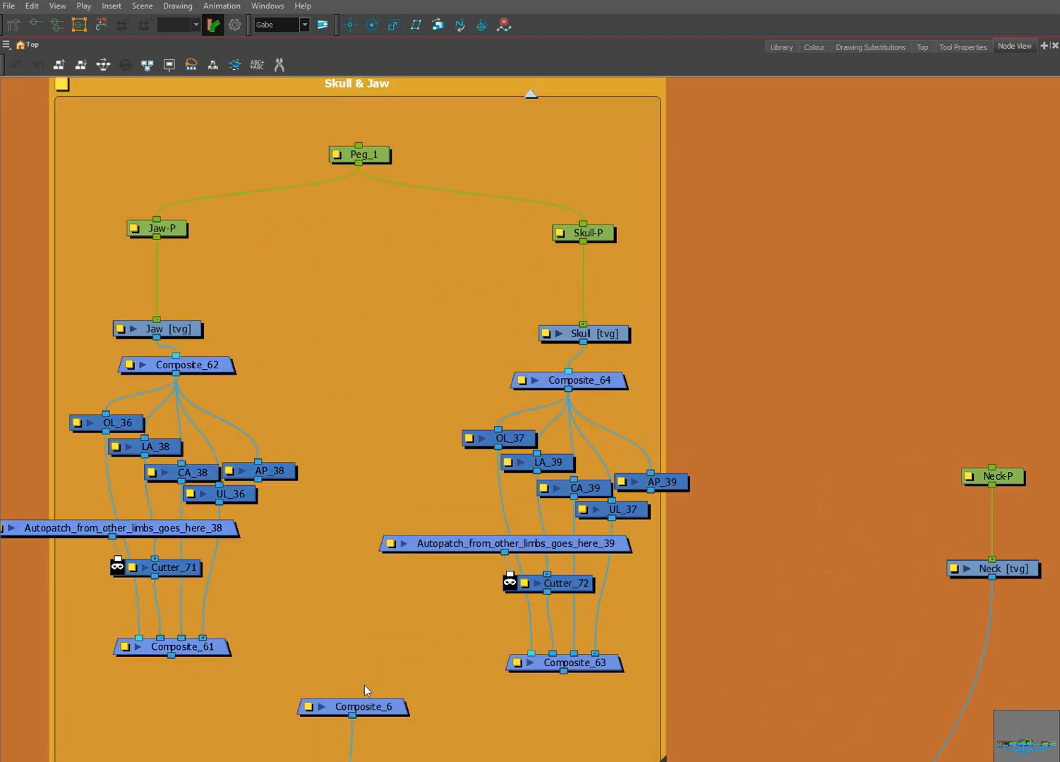
pyautogui.moveTo(172, 656); pyautogui.dragTo(381, 702)
pyautogui.moveTo(563, 671); pyautogui.dragTo(373, 700)
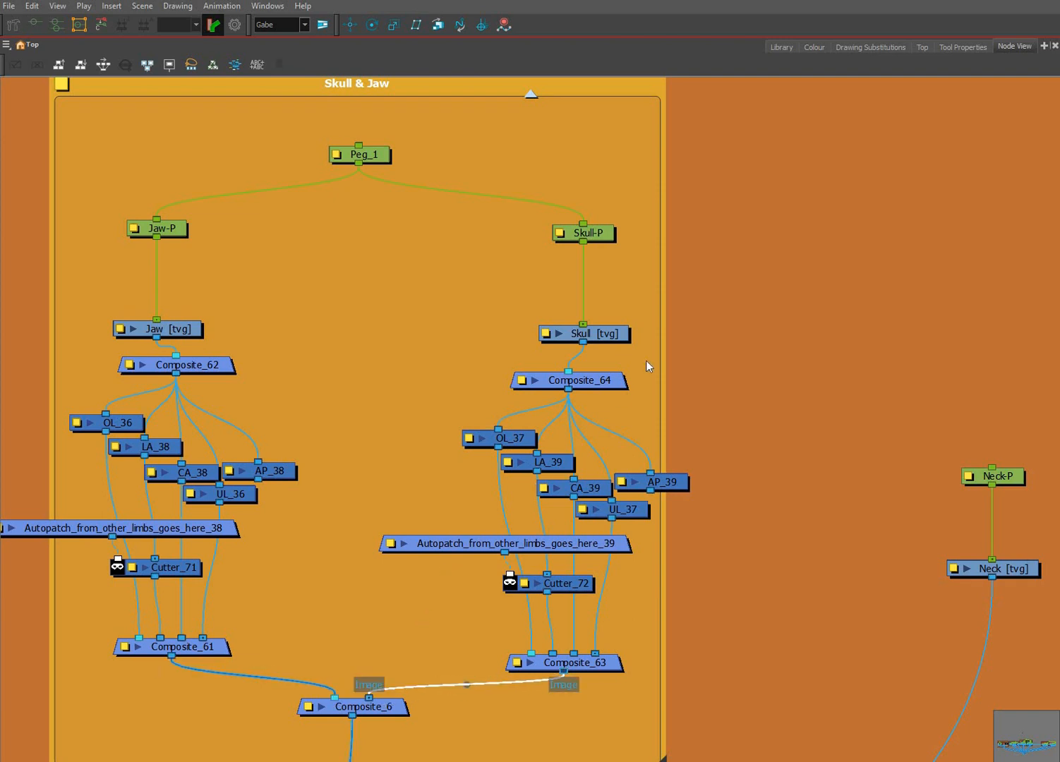
# Arrange the jaw and skull branches side by side within the Skull & Jaw backdrop, spacing the two Autopatch_from_other_limbs composites apart.
pyautogui.moveTo(747, 224); pyautogui.dragTo(452, 669)
pyautogui.moveTo(572, 662); pyautogui.dragTo(527, 657)
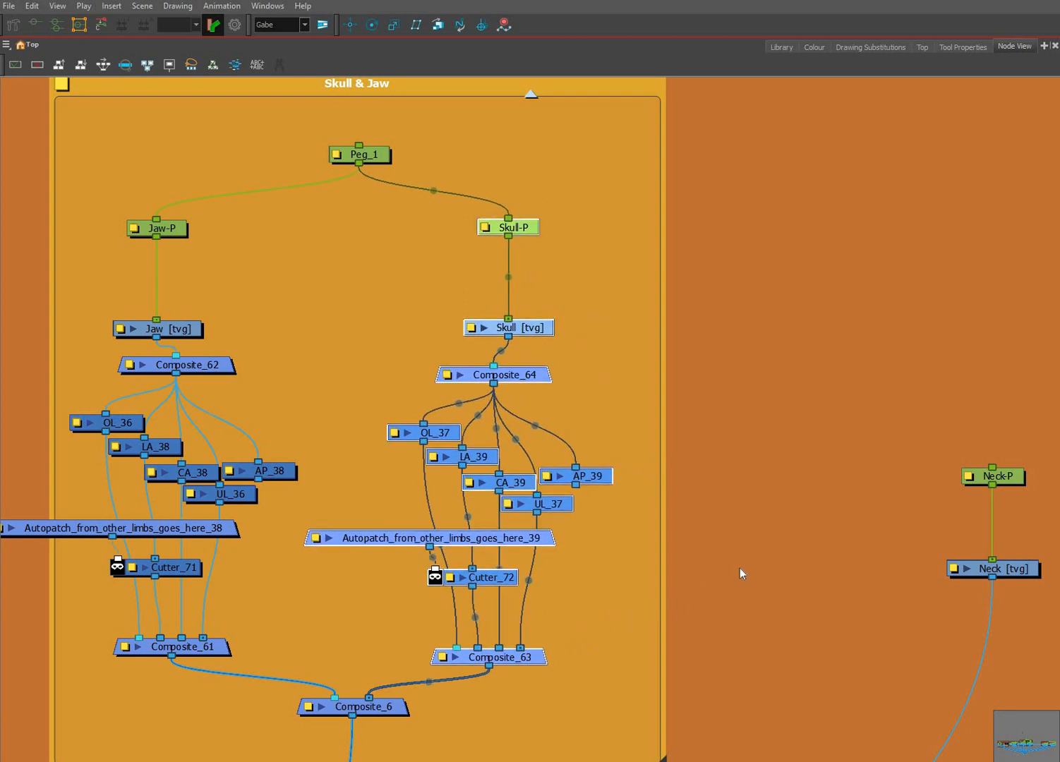
pyautogui.moveTo(479, 463); pyautogui.dragTo(491, 466)
pyautogui.moveTo(83, 270); pyautogui.dragTo(395, 631)
pyautogui.click(135, 263)
pyautogui.scroll(-1, 347, 646)
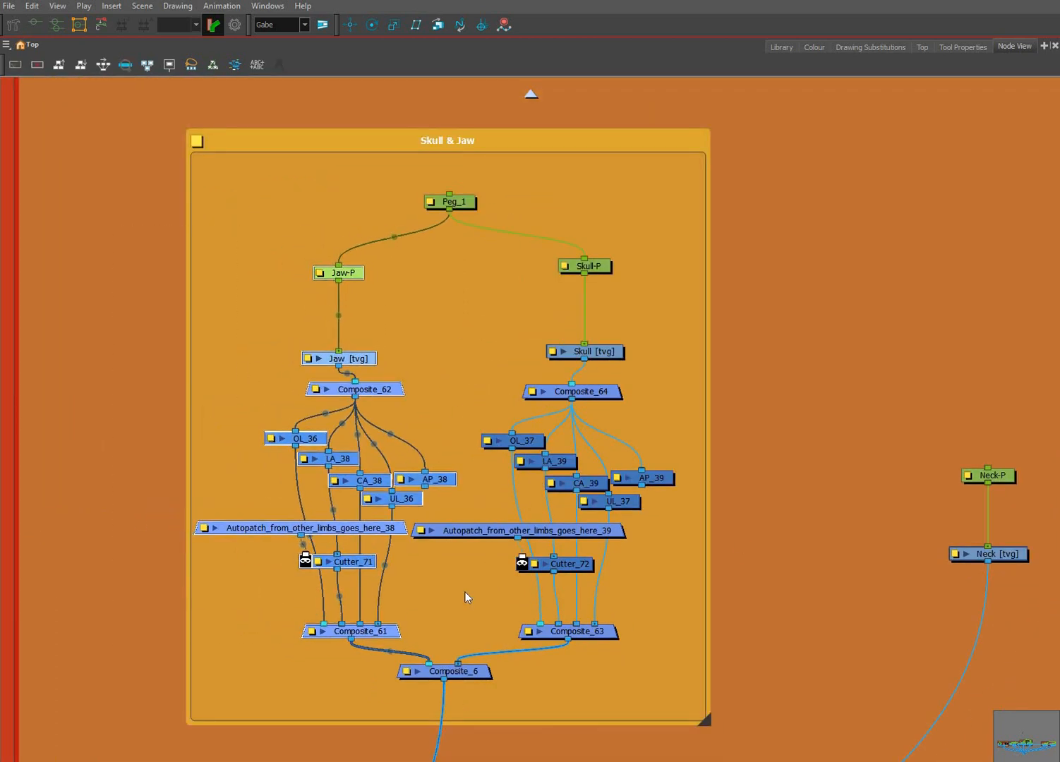
pyautogui.click(640, 538)
pyautogui.moveTo(618, 531); pyautogui.dragTo(644, 534)
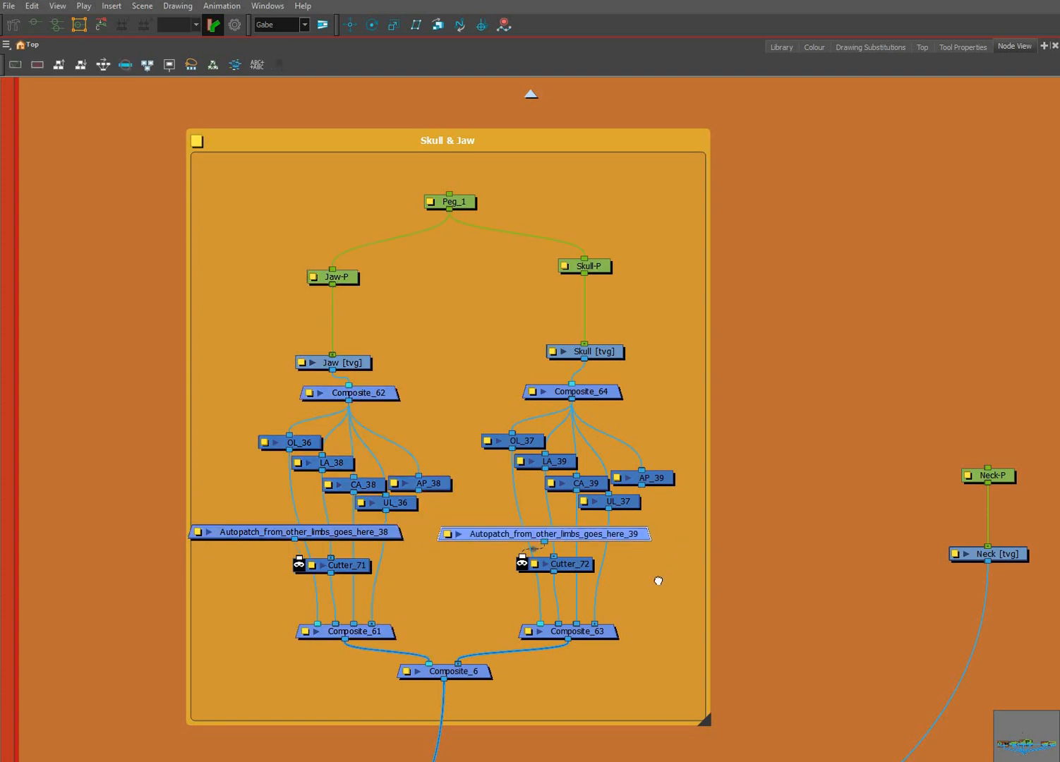
pyautogui.click(664, 576)
pyautogui.scroll(-3, 709, 558)
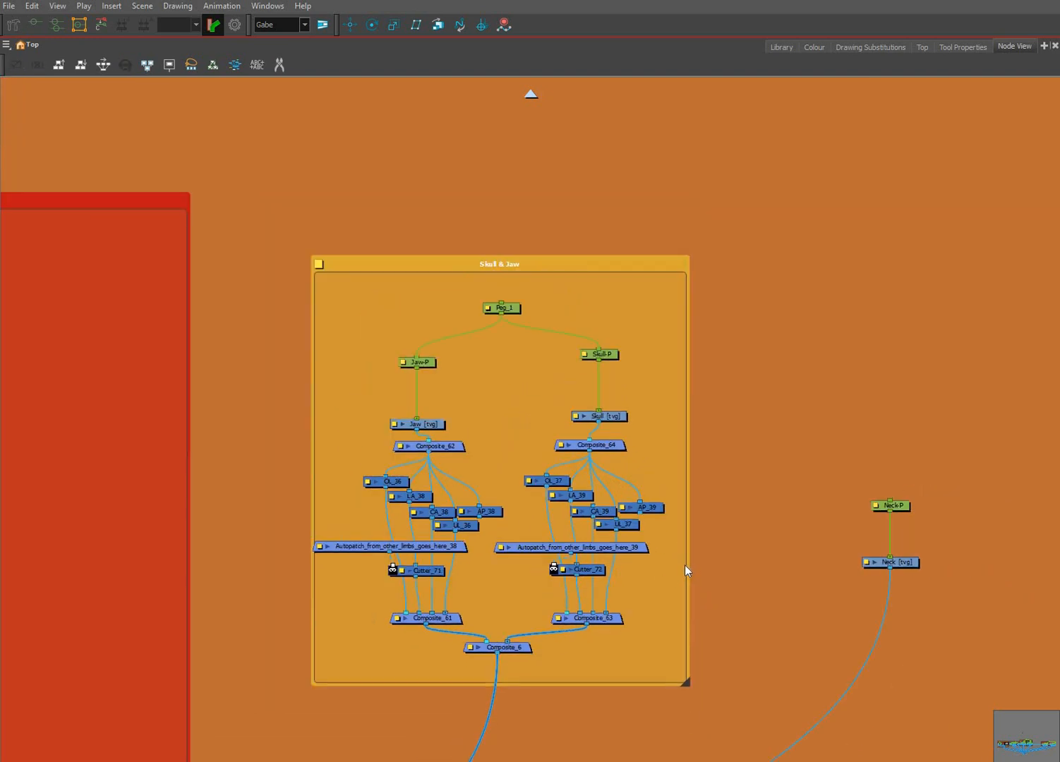
# Restore the workspace with the Camera view, activate the Transform tool, and check the neck drawing on the character before deselecting it.
pyautogui.hotkey('ctrl', 'f')
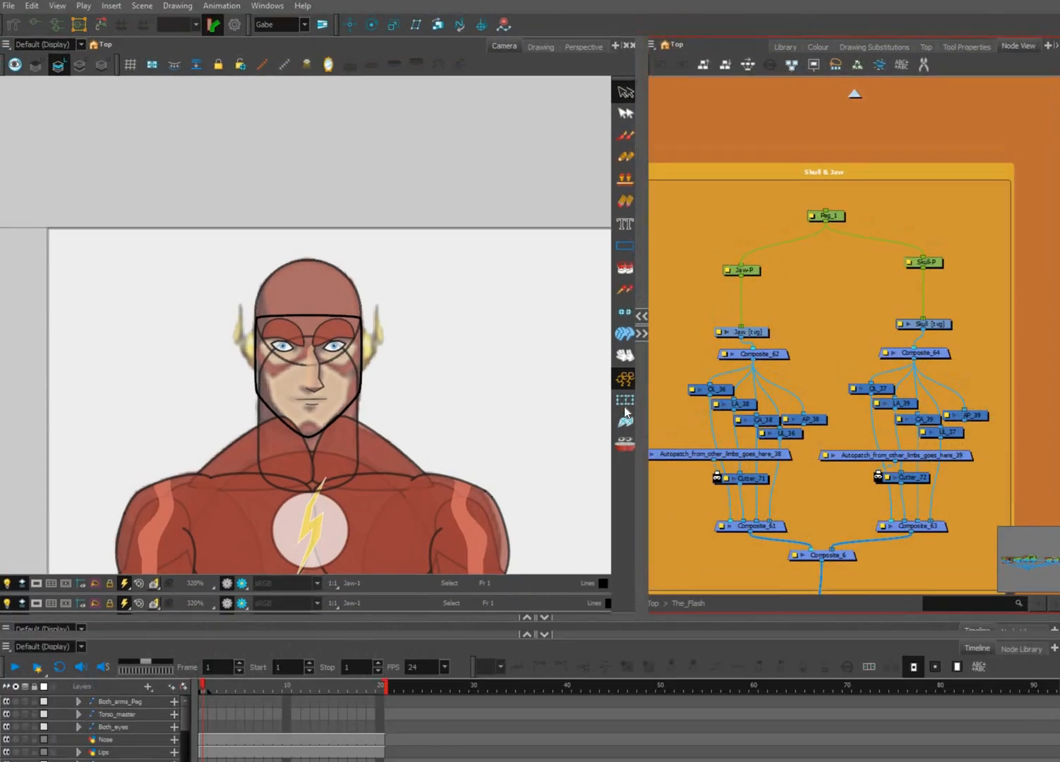
pyautogui.hotkey('shift', 't')
pyautogui.scroll(2, 374, 459)
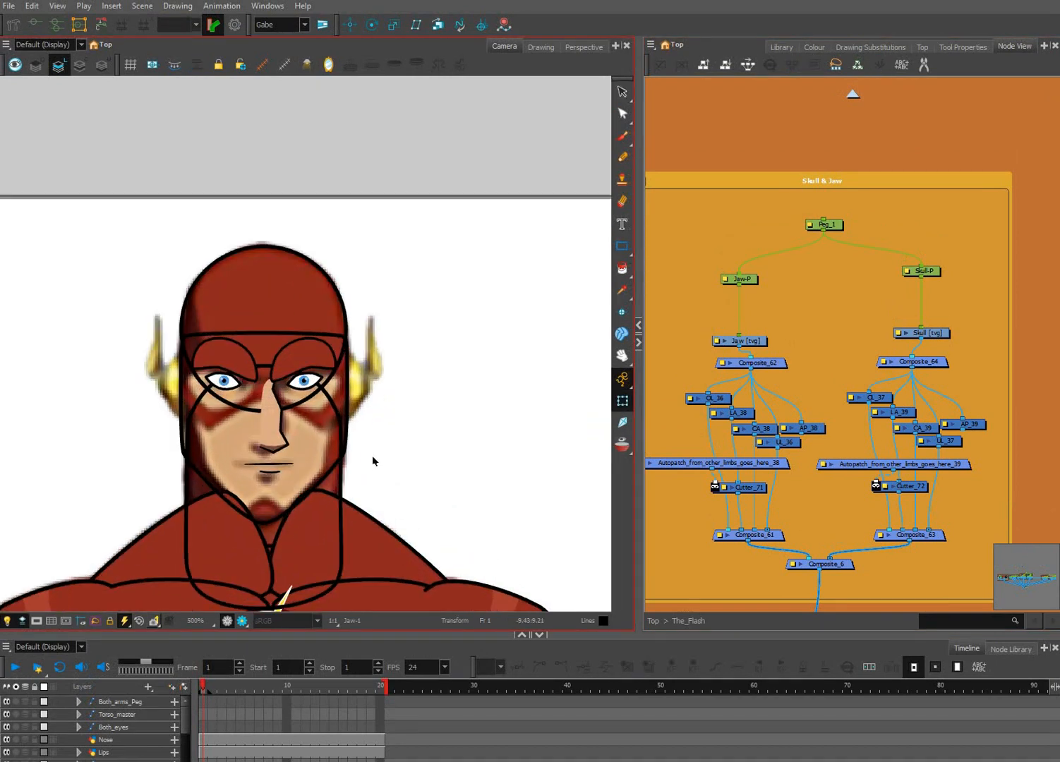
pyautogui.press('space')
pyautogui.moveTo(373, 457); pyautogui.dragTo(413, 426)
pyautogui.scroll(2, 385, 463)
pyautogui.click(378, 465)
pyautogui.scroll(-2, 459, 476)
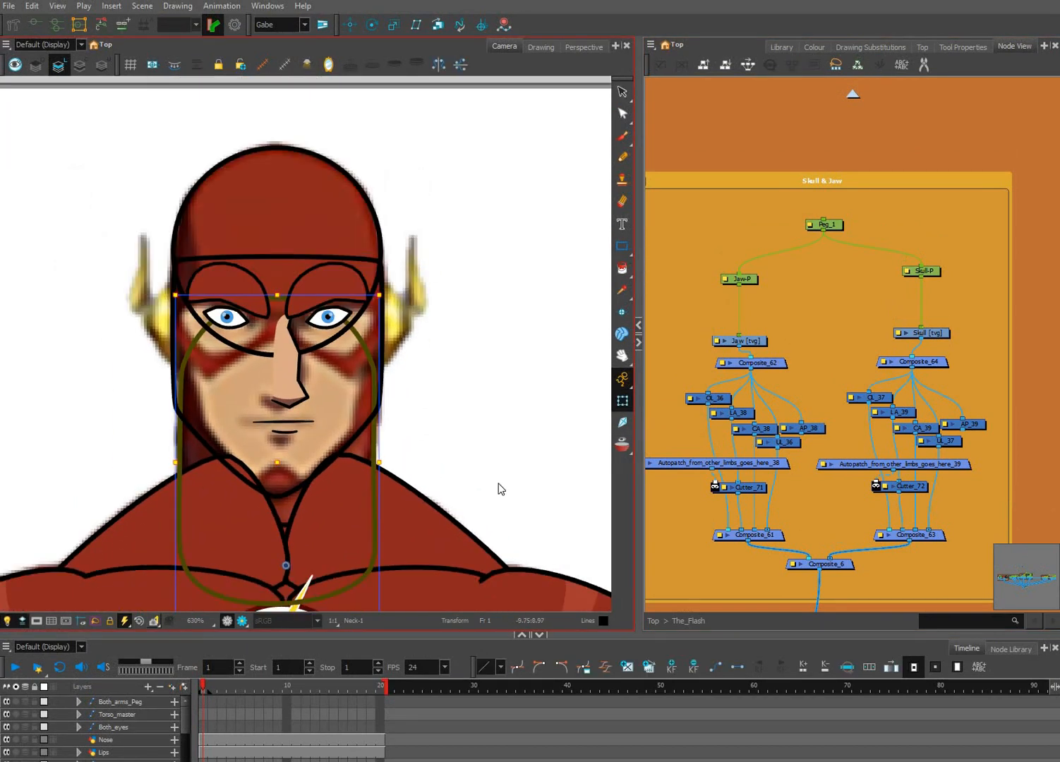
pyautogui.moveTo(566, 477); pyautogui.dragTo(557, 467)
pyautogui.click(677, 410)
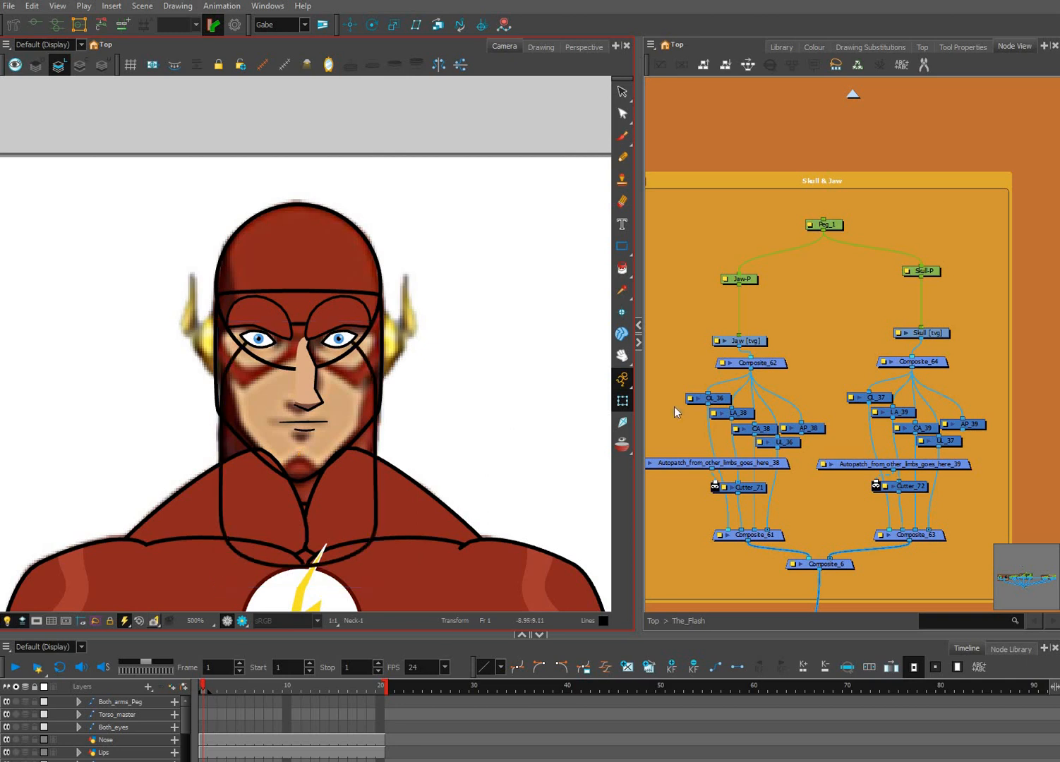
# Check which drawings Peg_1, Jaw-P and Skull-P each control by selecting them in turn.
pyautogui.click(826, 226)
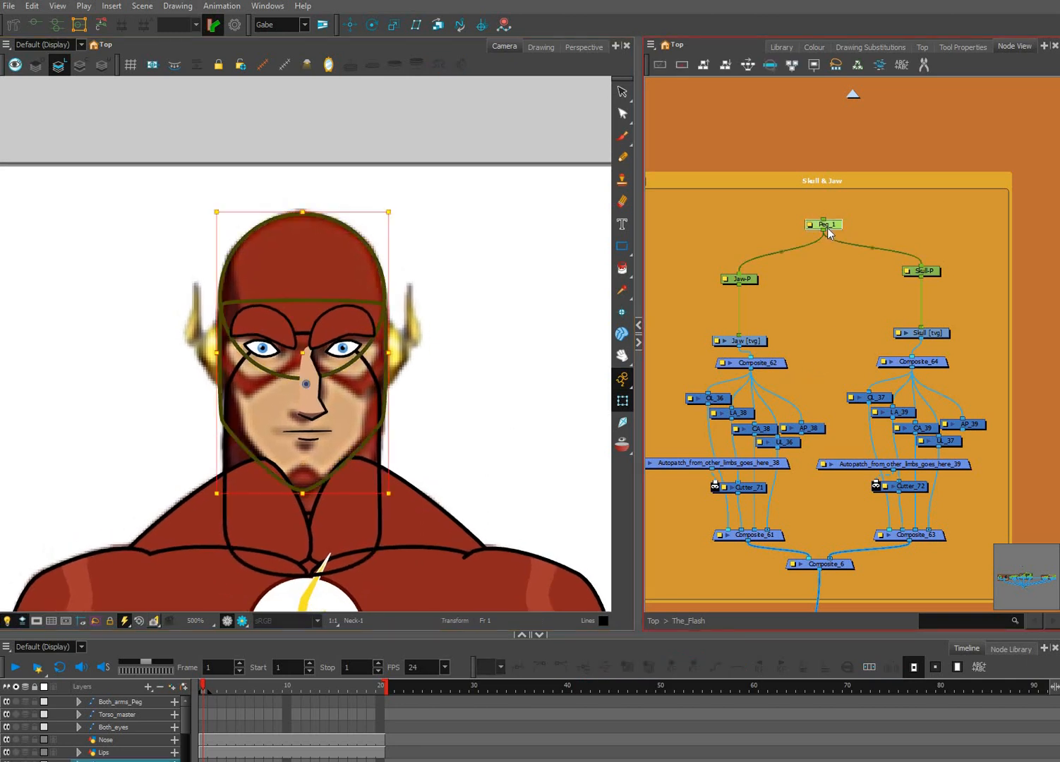
pyautogui.scroll(3, 696, 316)
pyautogui.click(1019, 308)
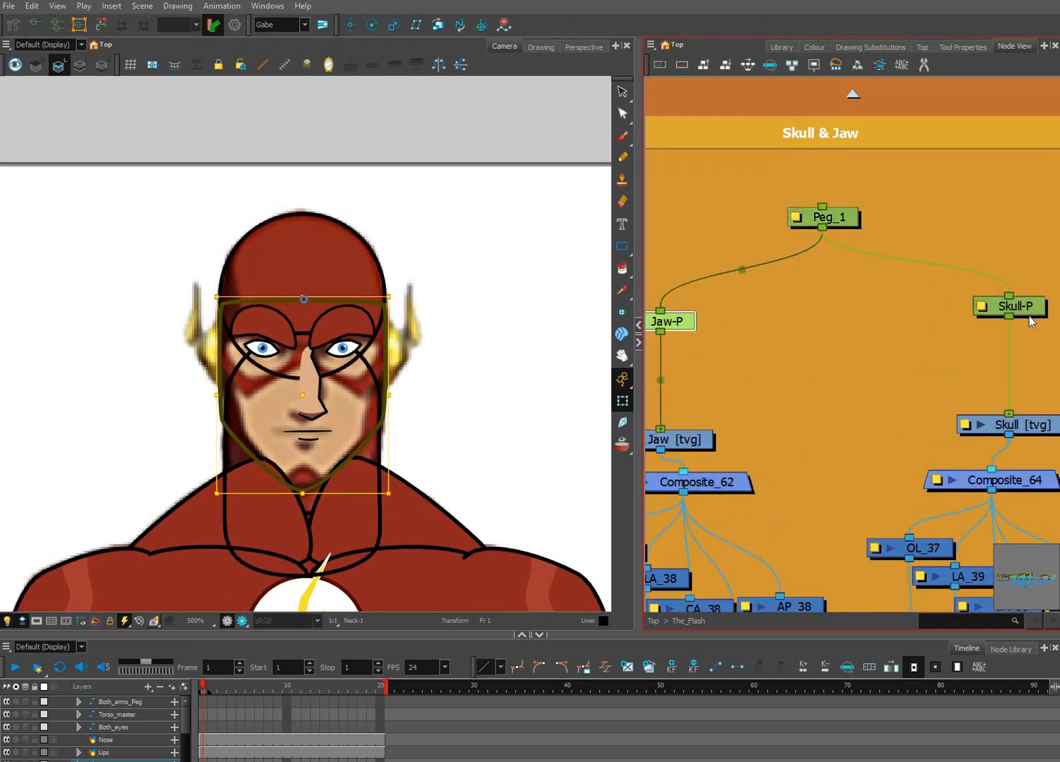
pyautogui.click(991, 308)
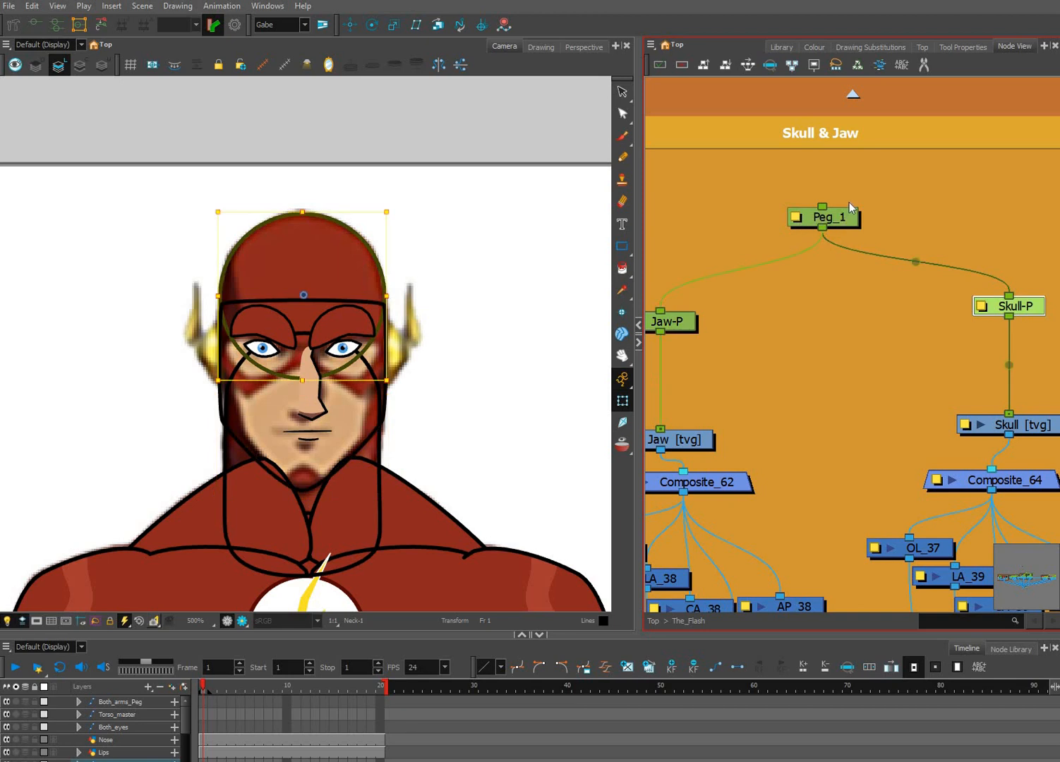
# Move Peg_1 up slightly between its two child pegs and rename it Jaw_and_skull.
pyautogui.moveTo(832, 222); pyautogui.dragTo(841, 207)
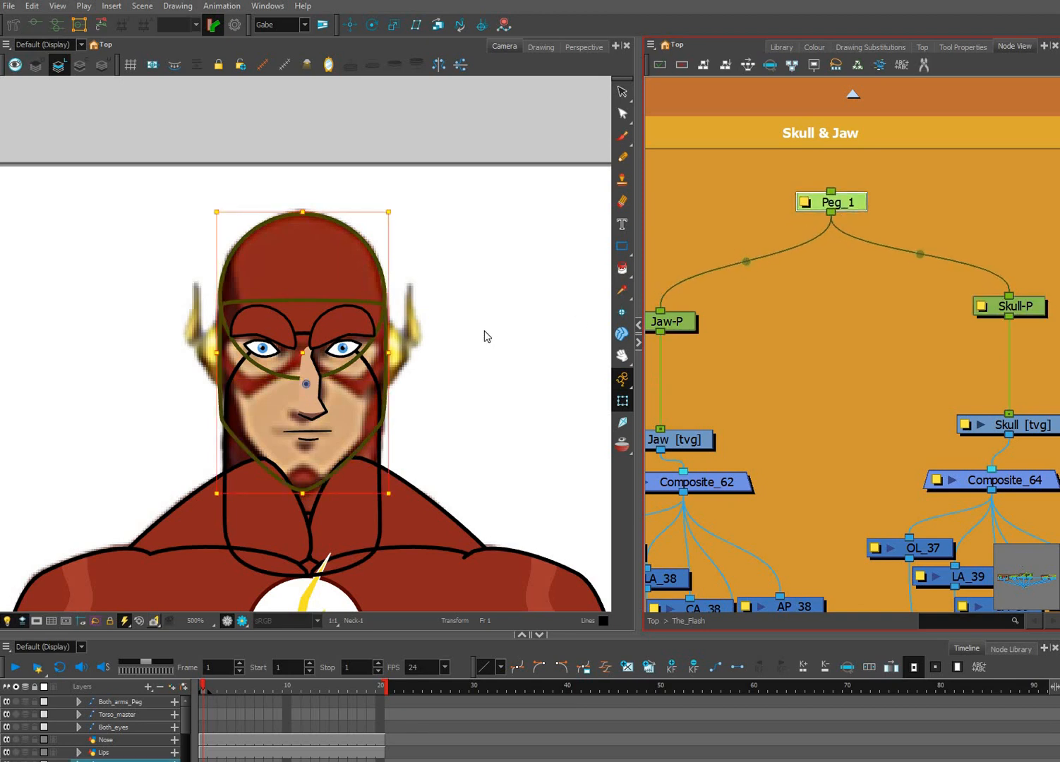
pyautogui.doubleClick(822, 207)
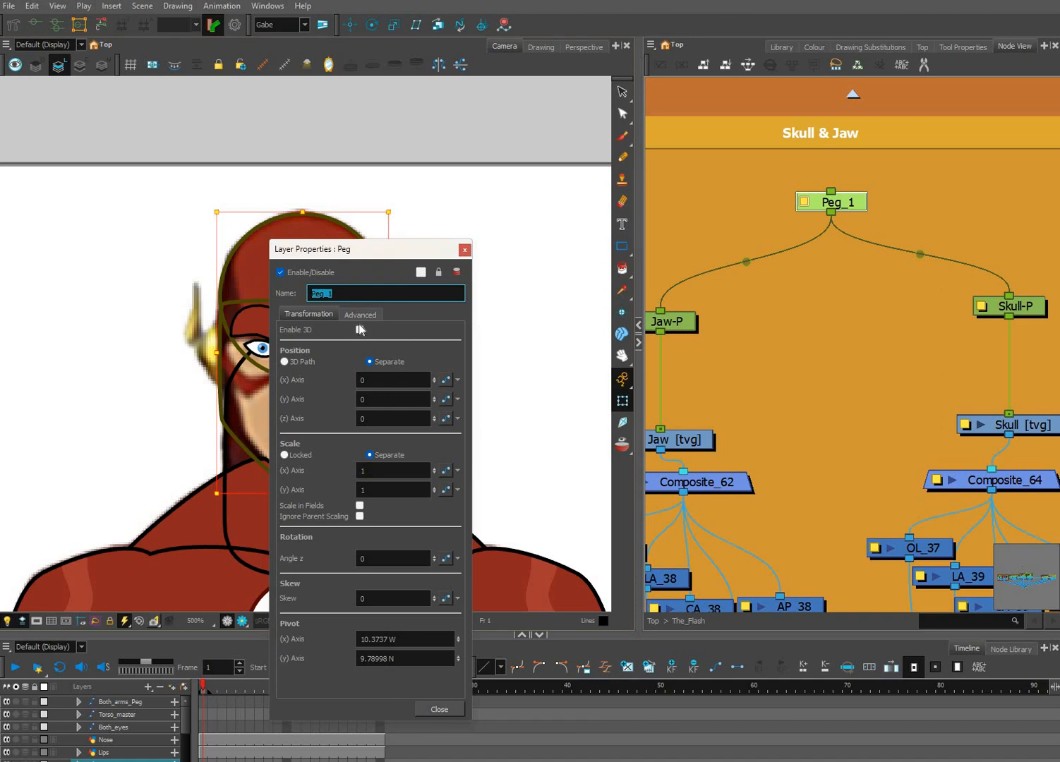
pyautogui.write('Jaw_and_skull')
pyautogui.click(440, 709)
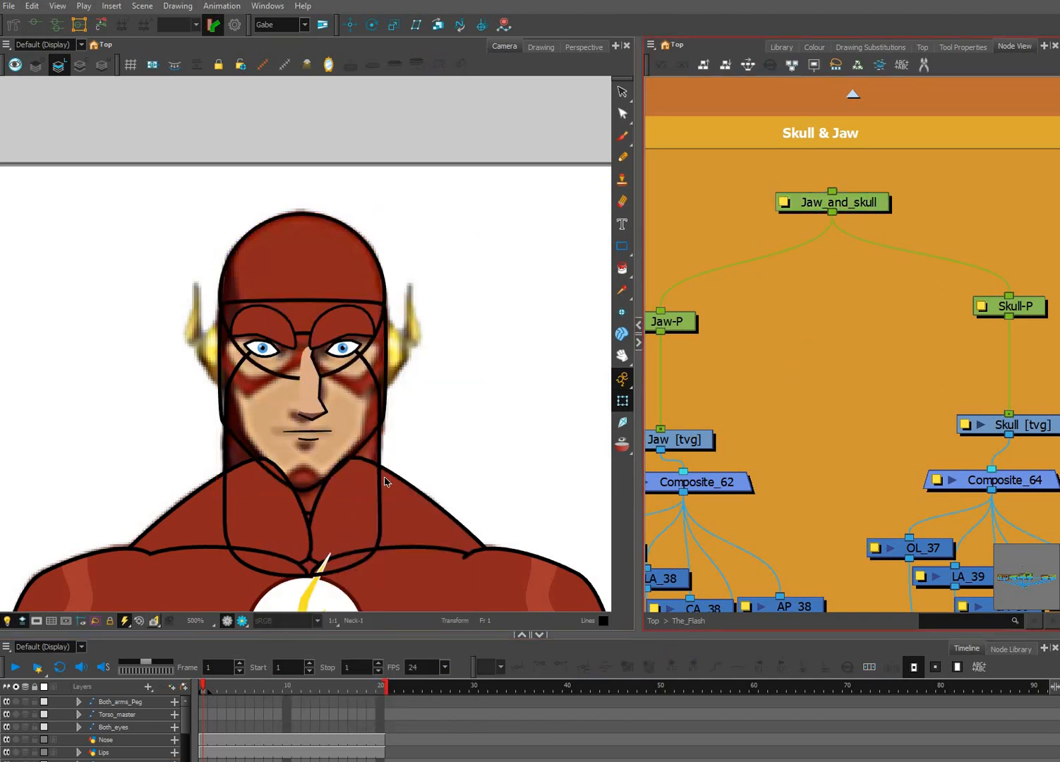
# Try rotating the skull and jaw together with the Jaw_and_skull peg, and undo the rotation.
pyautogui.moveTo(479, 466)
pyautogui.mouseDown()
pyautogui.moveTo(496, 398)
pyautogui.moveTo(403, 201)
pyautogui.mouseUp()
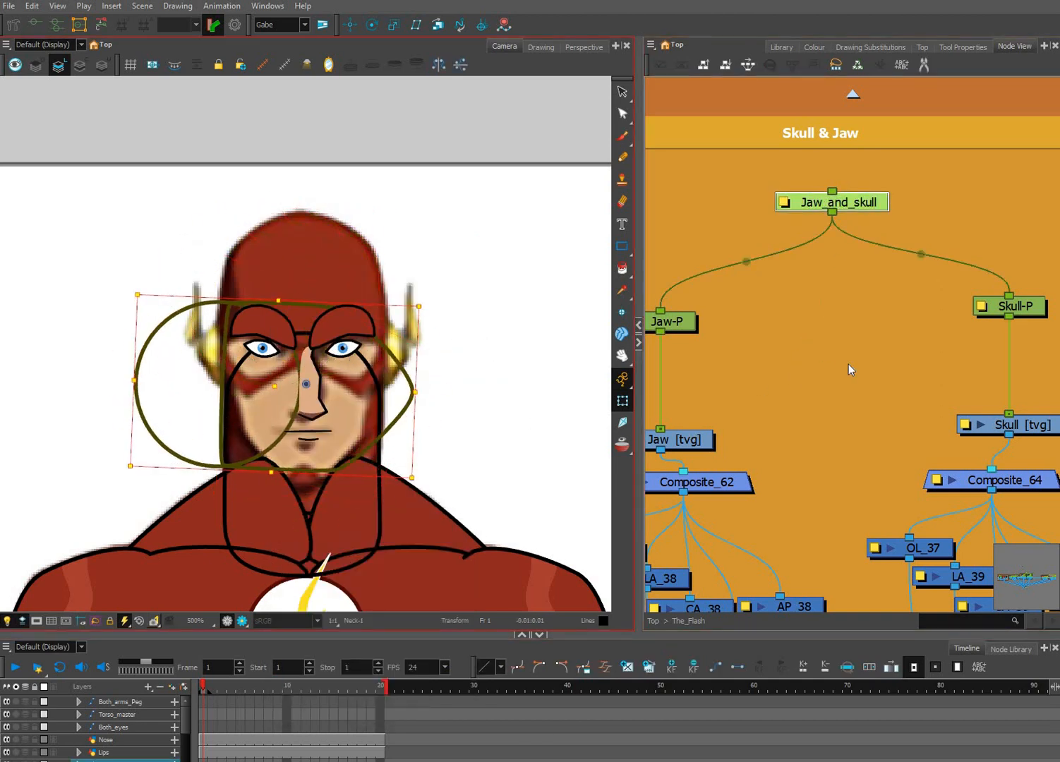
pyautogui.hotkey('ctrl', 'z')
pyautogui.click(838, 390)
pyautogui.scroll(-1, 844, 372)
pyautogui.scroll(-3, 843, 367)
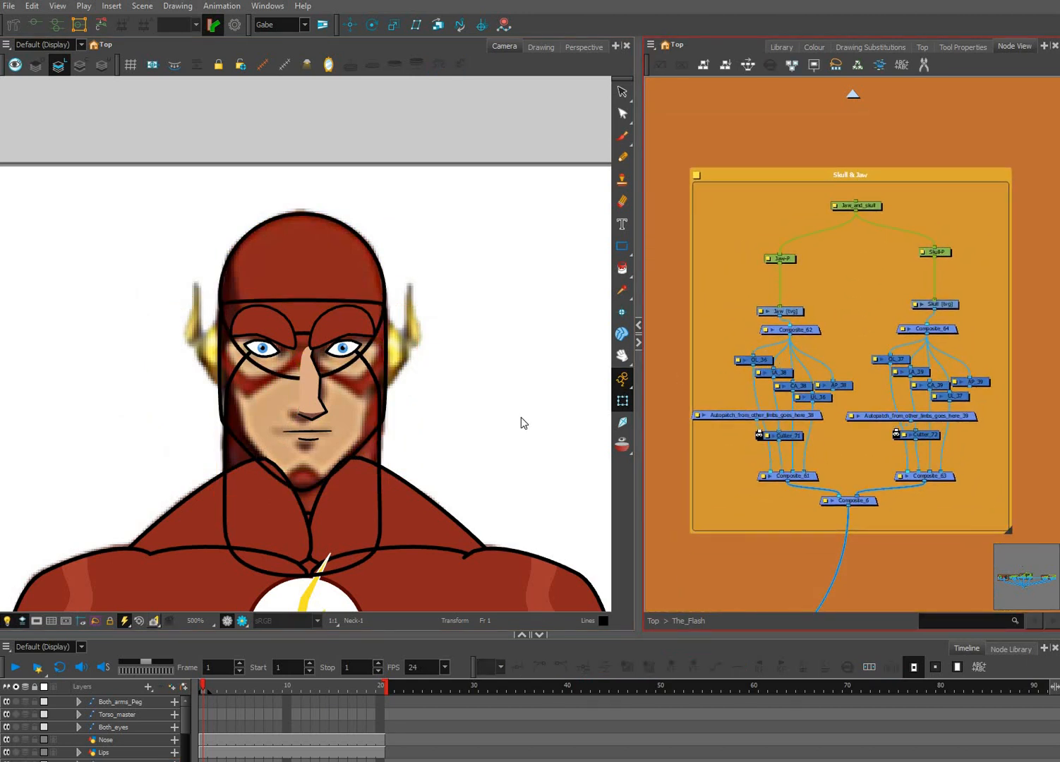
# Fill the circle of the Skull drawing with the Red_Costume colour from The_Flash palette using the Paint tool.
pyautogui.scroll(1, 353, 363)
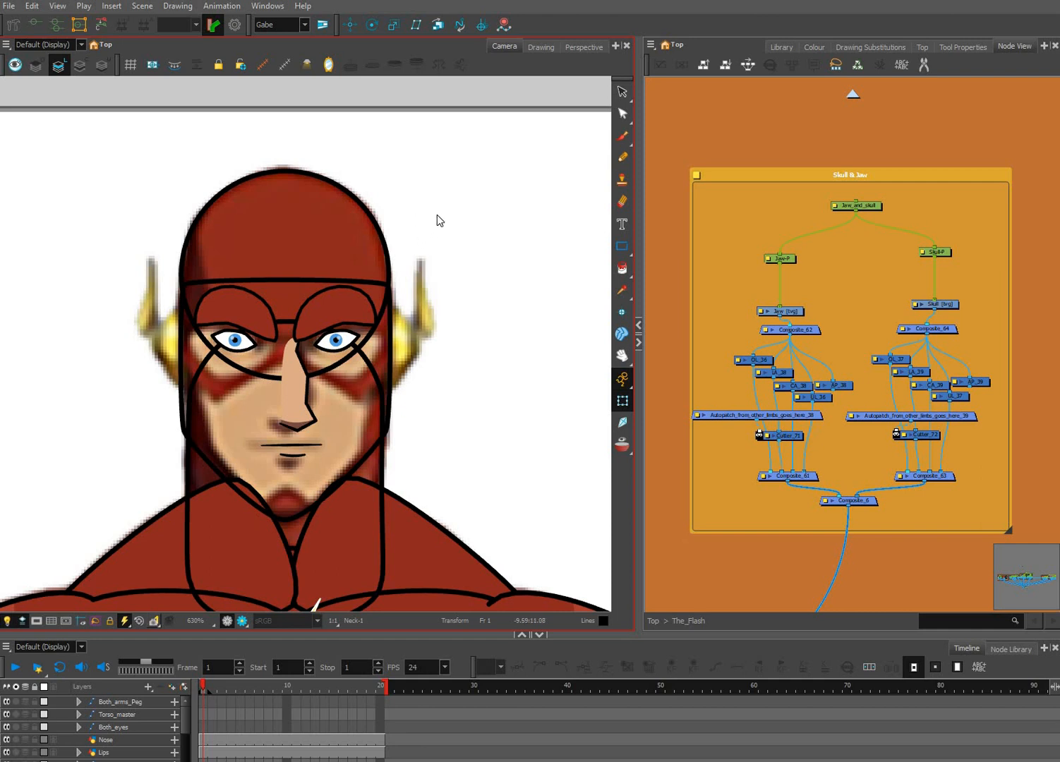
pyautogui.click(947, 305)
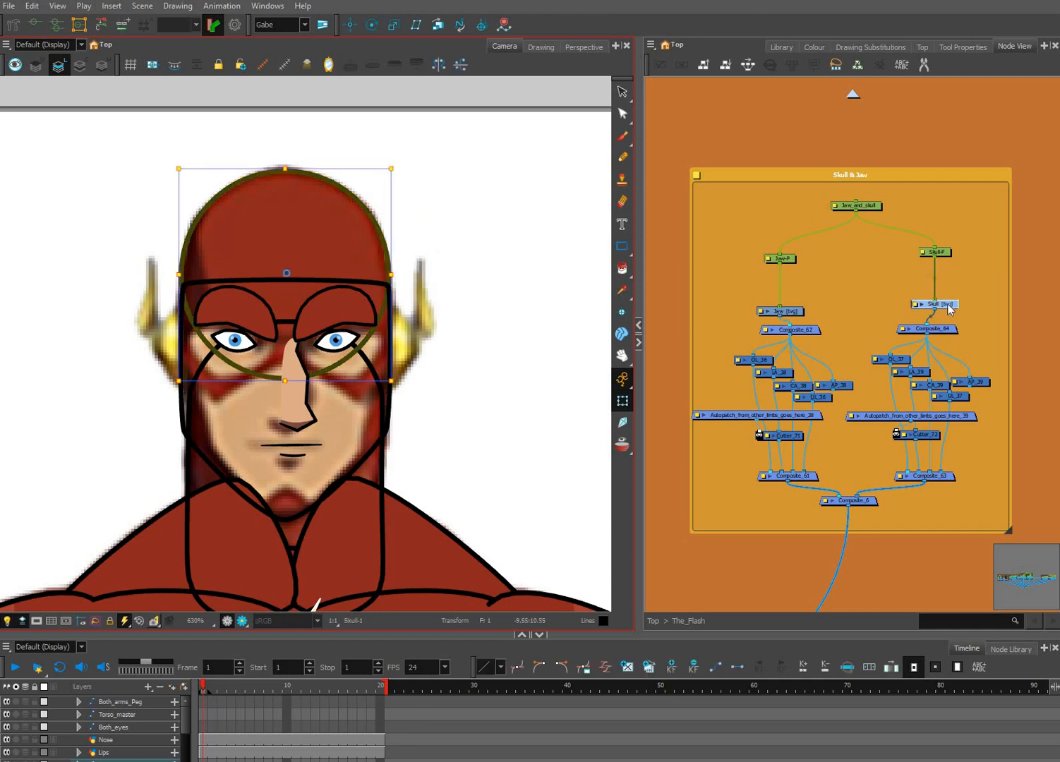
pyautogui.press('f')
pyautogui.hotkey('alt', 's')
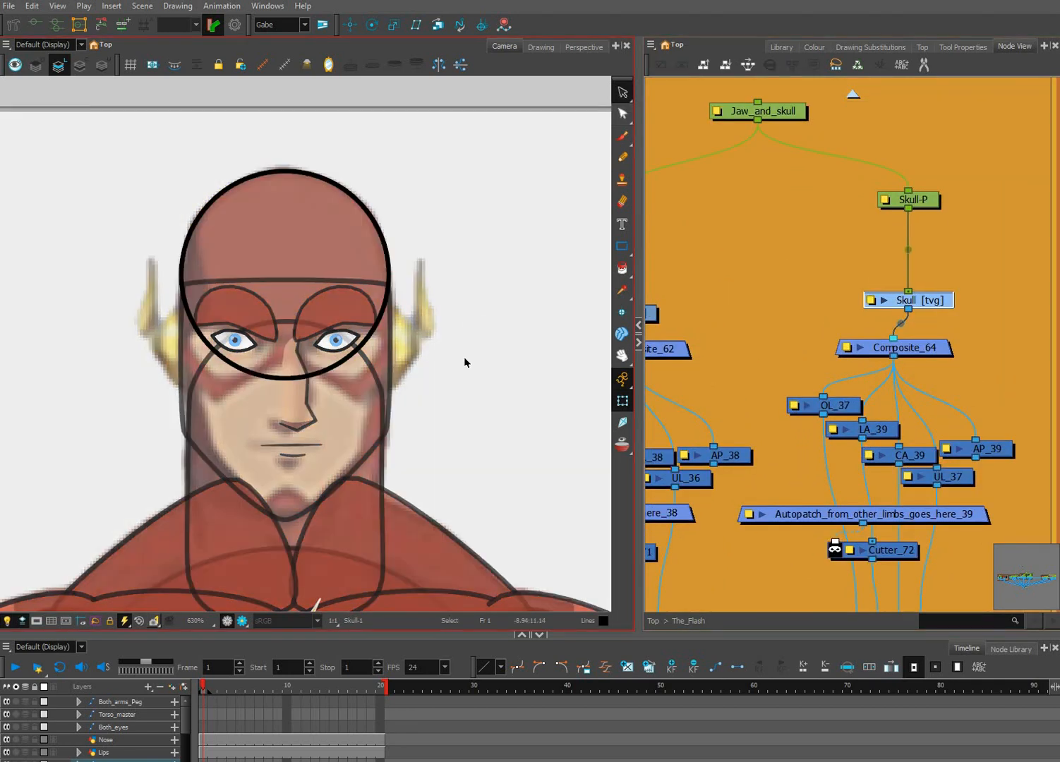
pyautogui.moveTo(463, 362); pyautogui.dragTo(460, 388)
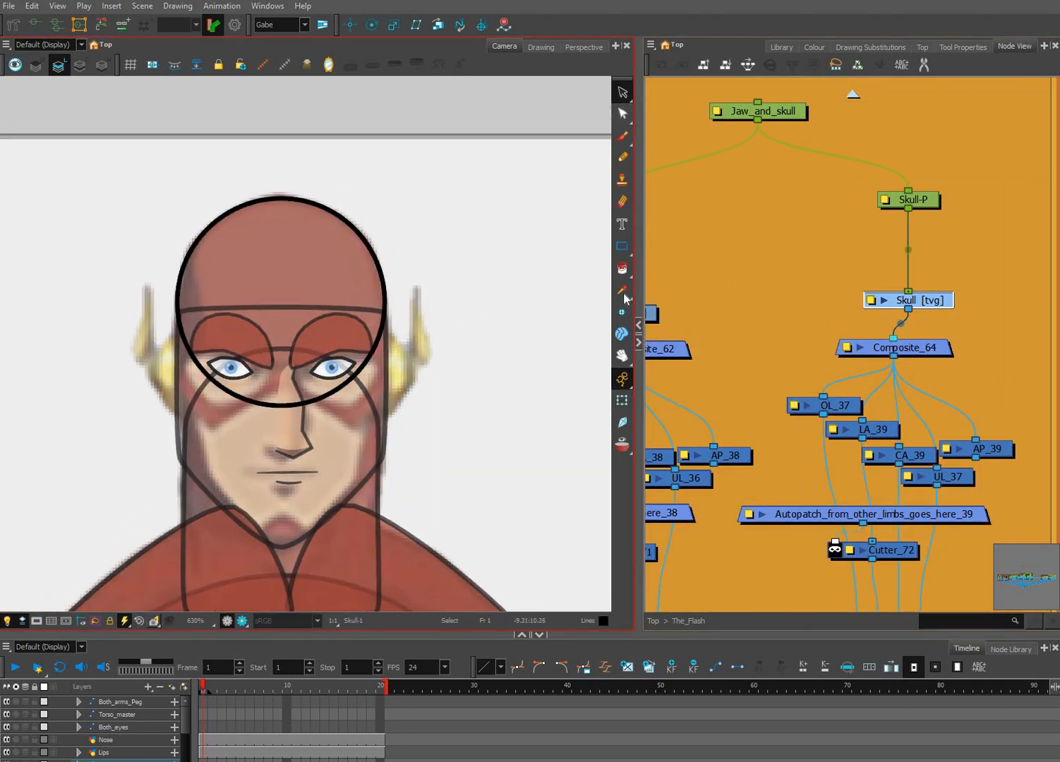
pyautogui.click(813, 47)
pyautogui.moveTo(742, 313); pyautogui.dragTo(706, 274)
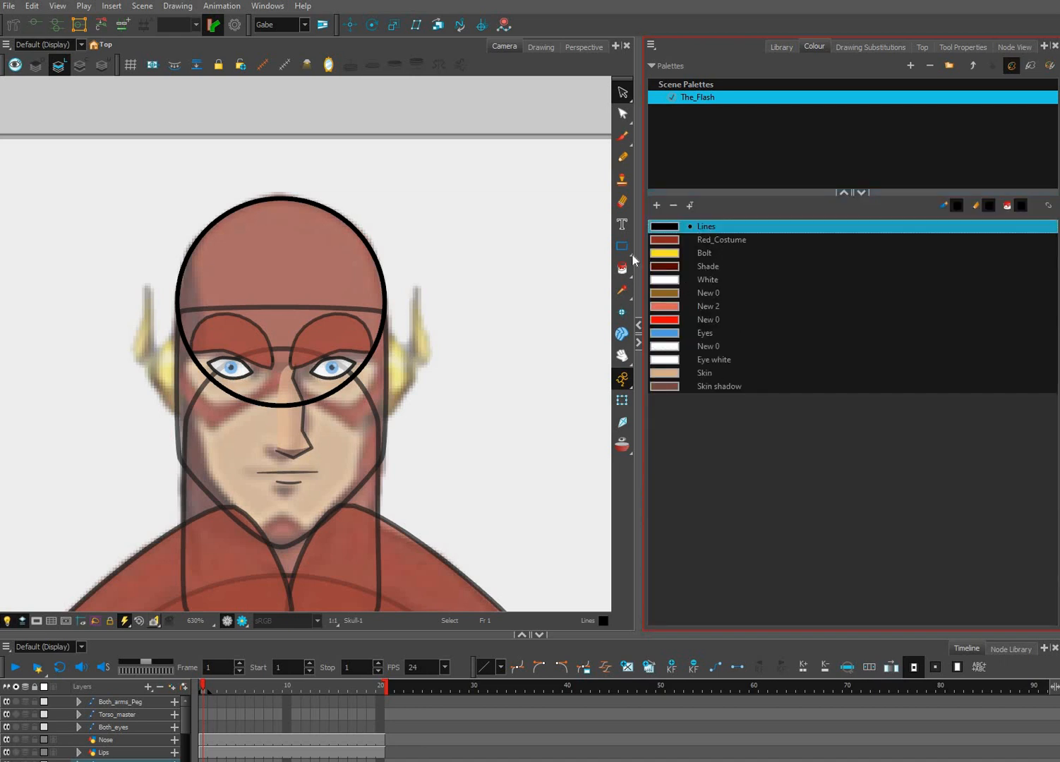
pyautogui.click(683, 240)
pyautogui.click(356, 284)
pyautogui.click(621, 268)
pyautogui.click(346, 272)
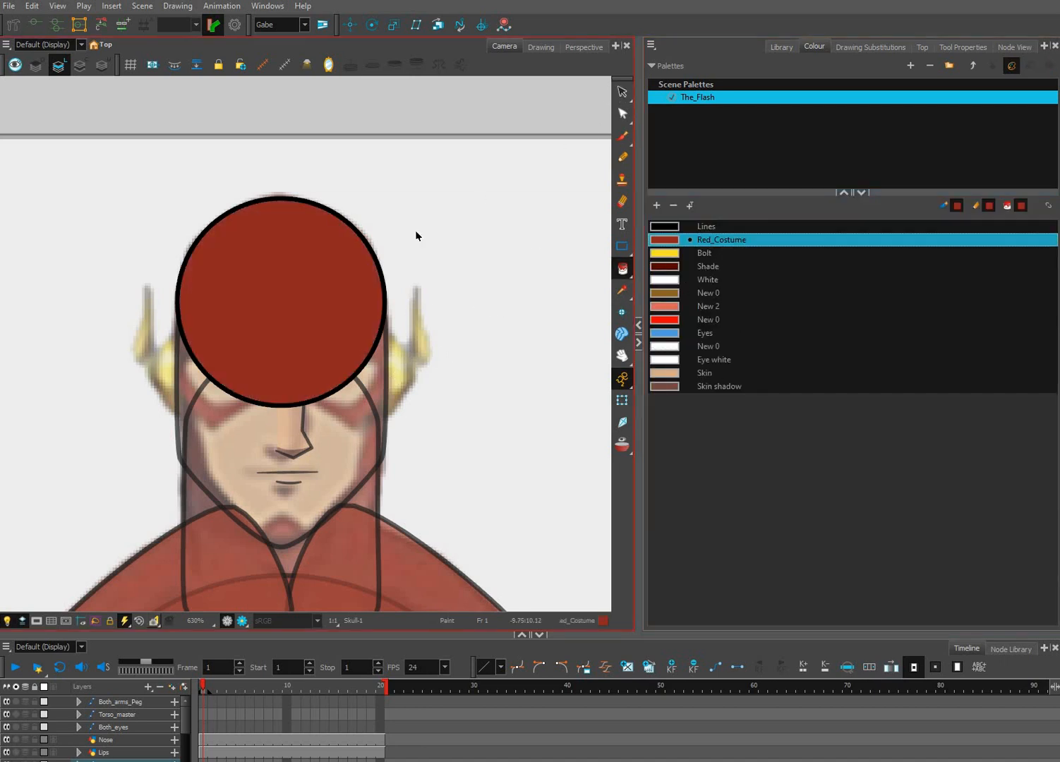
# Cut the red fill out of the skull's Line Art, paste it into the Colour Art layer, and return to Line Art.
pyautogui.hotkey('alt', 's')
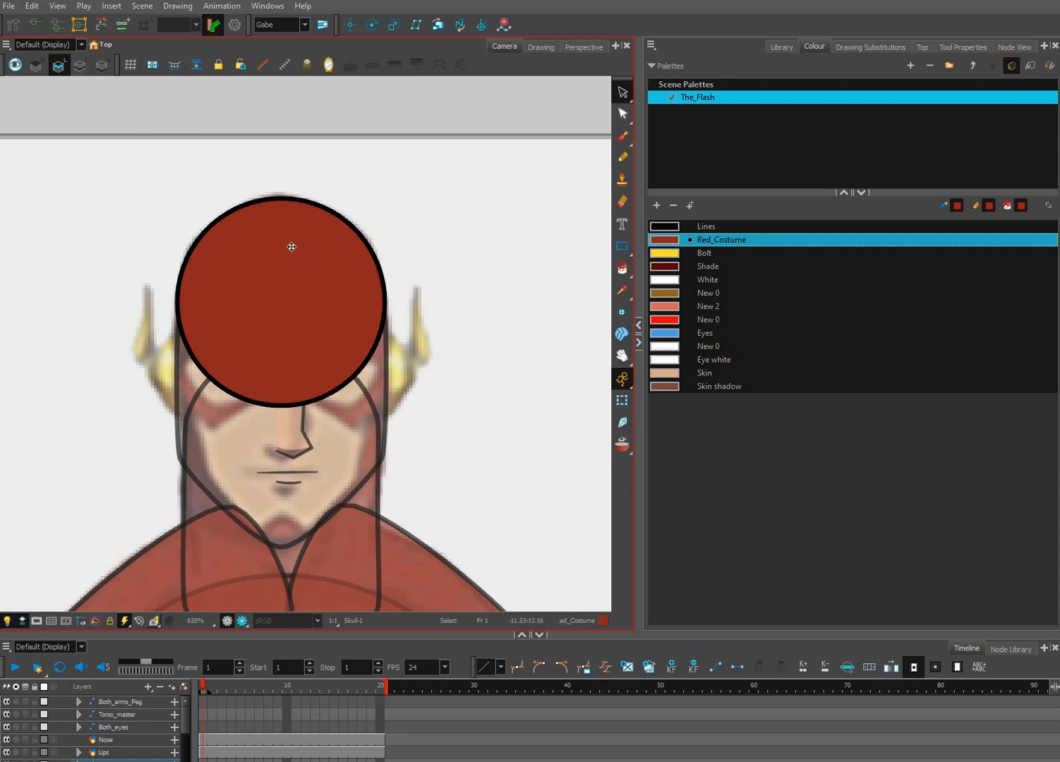
pyautogui.click(291, 247)
pyautogui.click(101, 67)
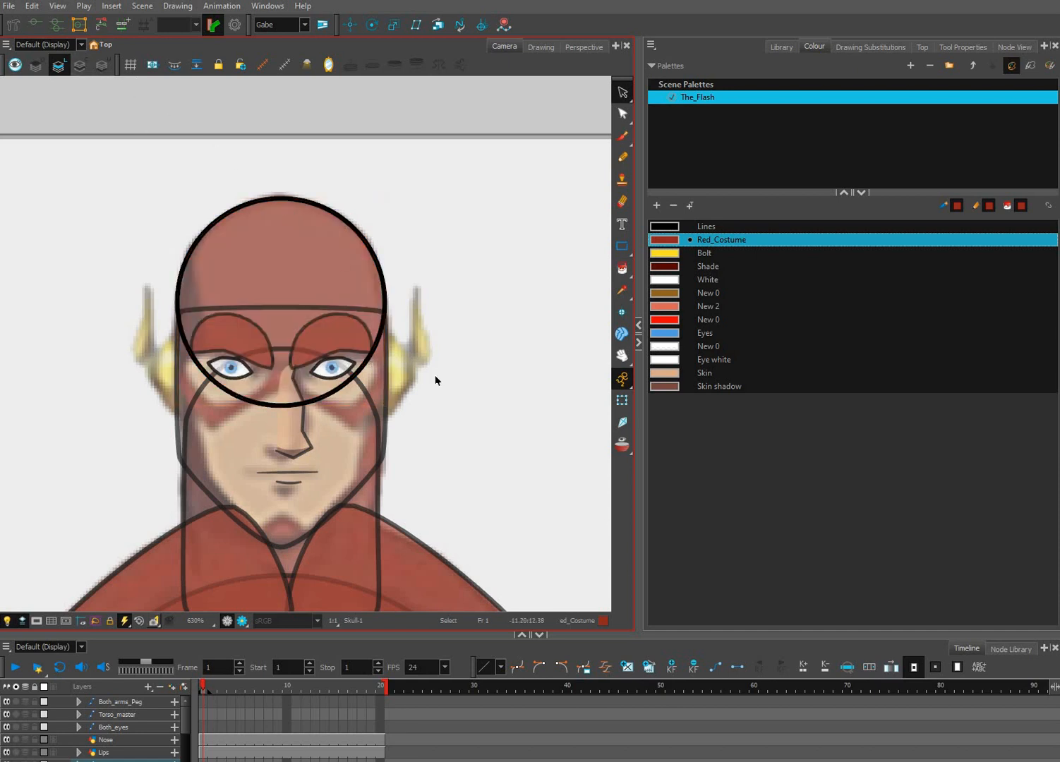
pyautogui.press('l')
pyautogui.hotkey('ctrl', 'v')
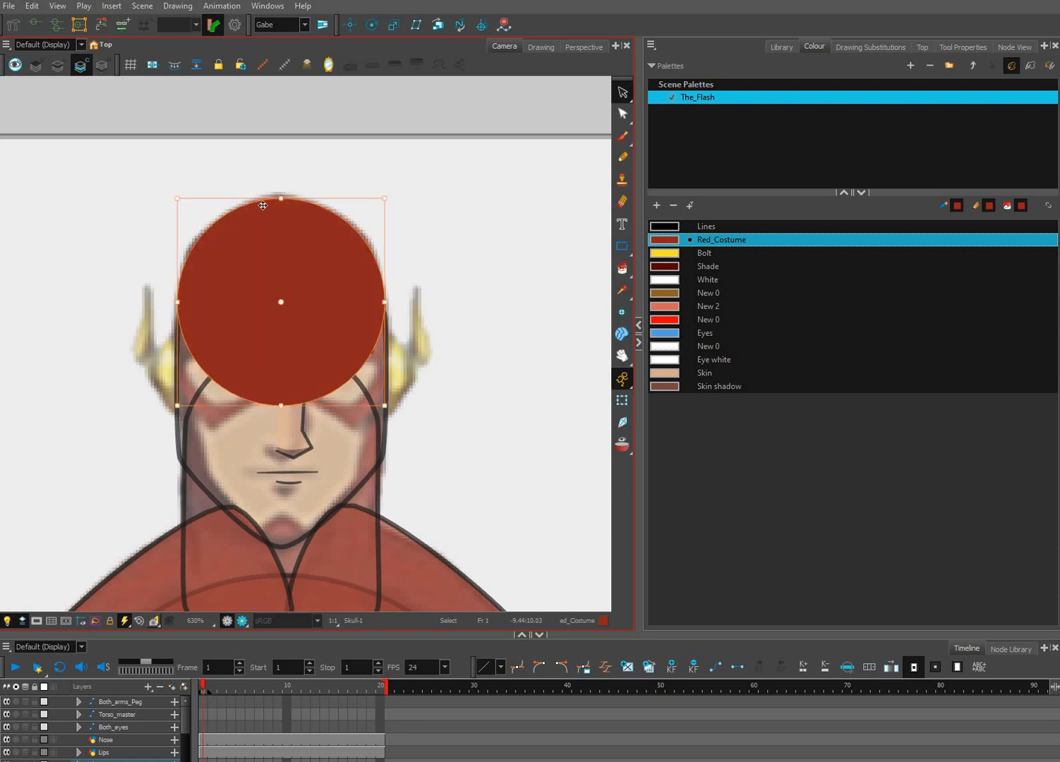
pyautogui.click(60, 65)
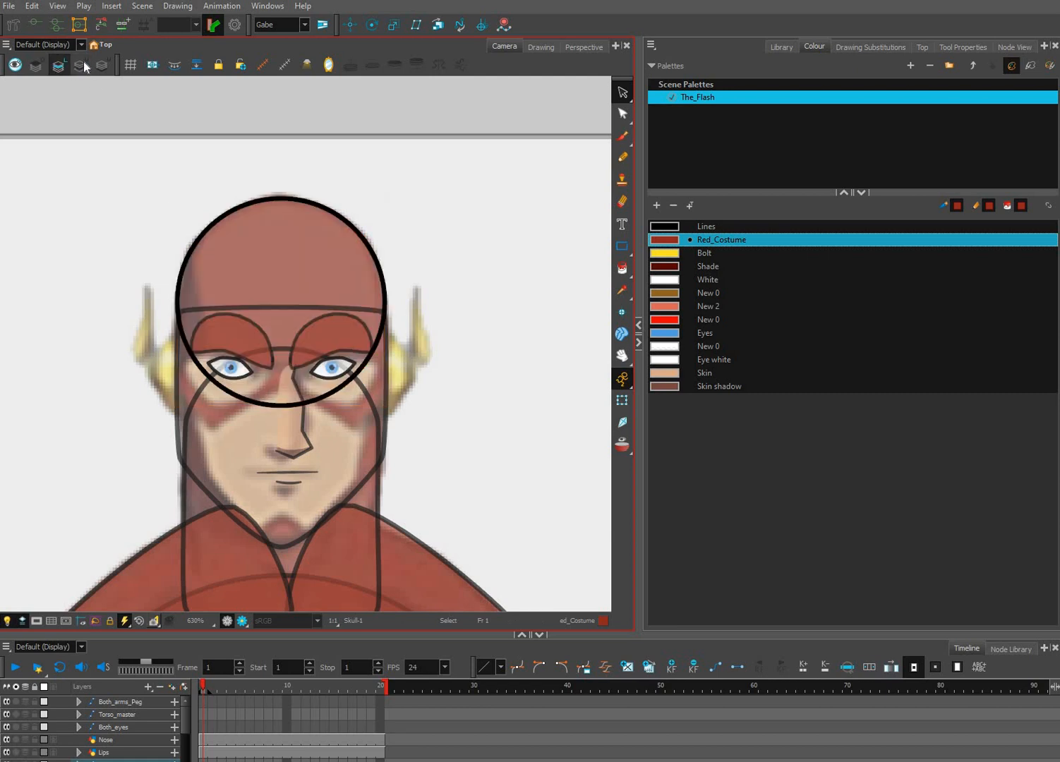
# Show the Colour Art layer of the Skull drawing on its own and delete the red circle fill from it.
pyautogui.click(81, 65)
pyautogui.click(15, 65)
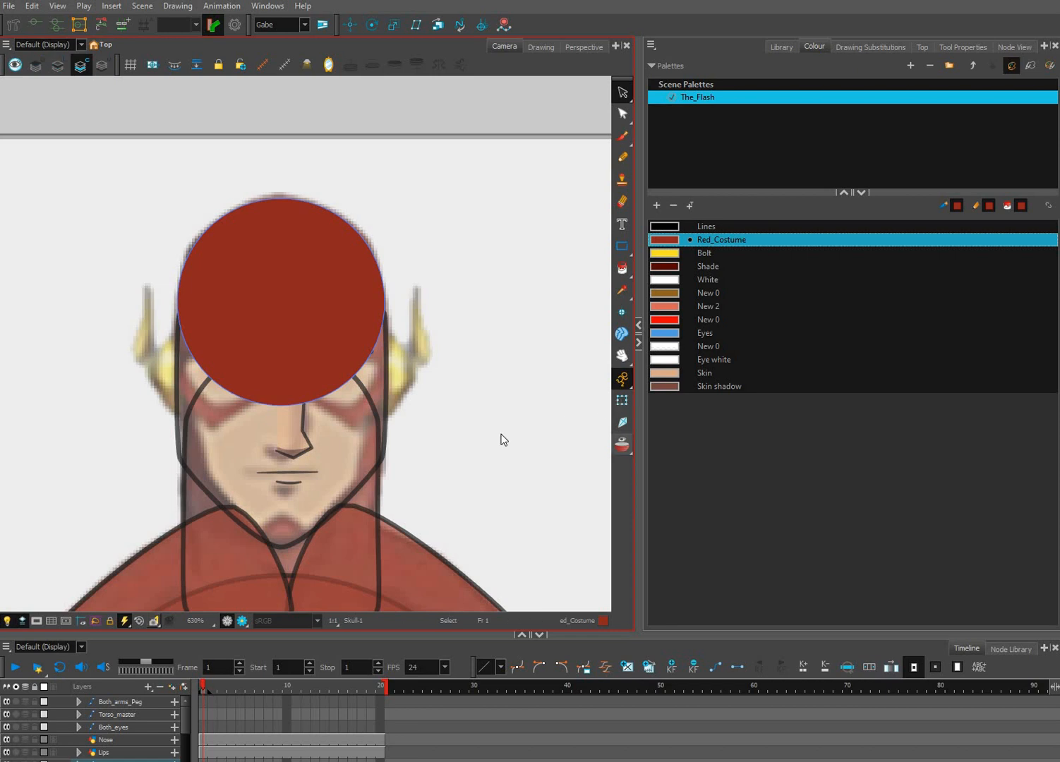
pyautogui.hotkey('shift', 't')
pyautogui.press('Delete')
pyautogui.scroll(3, 487, 433)
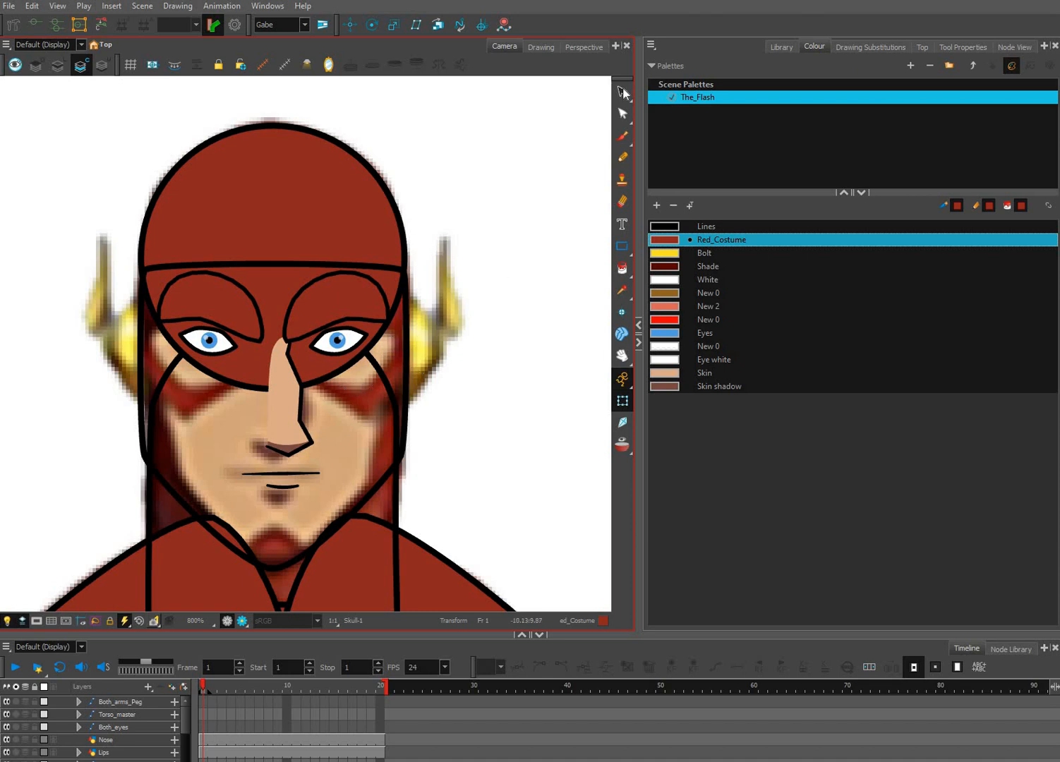
pyautogui.hotkey('alt', 's')
pyautogui.hotkey('ctrl', 'a')
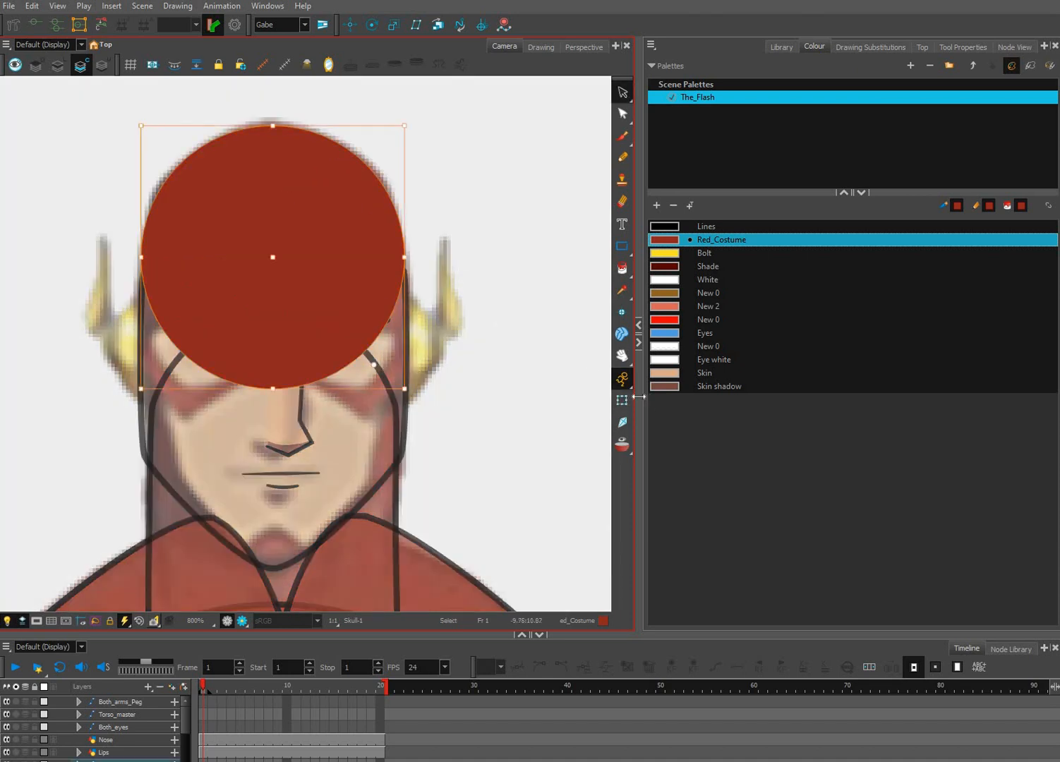
pyautogui.press('Delete')
pyautogui.hotkey('ctrl', 'z')
pyautogui.hotkey('shift', 't')
pyautogui.press('Escape')
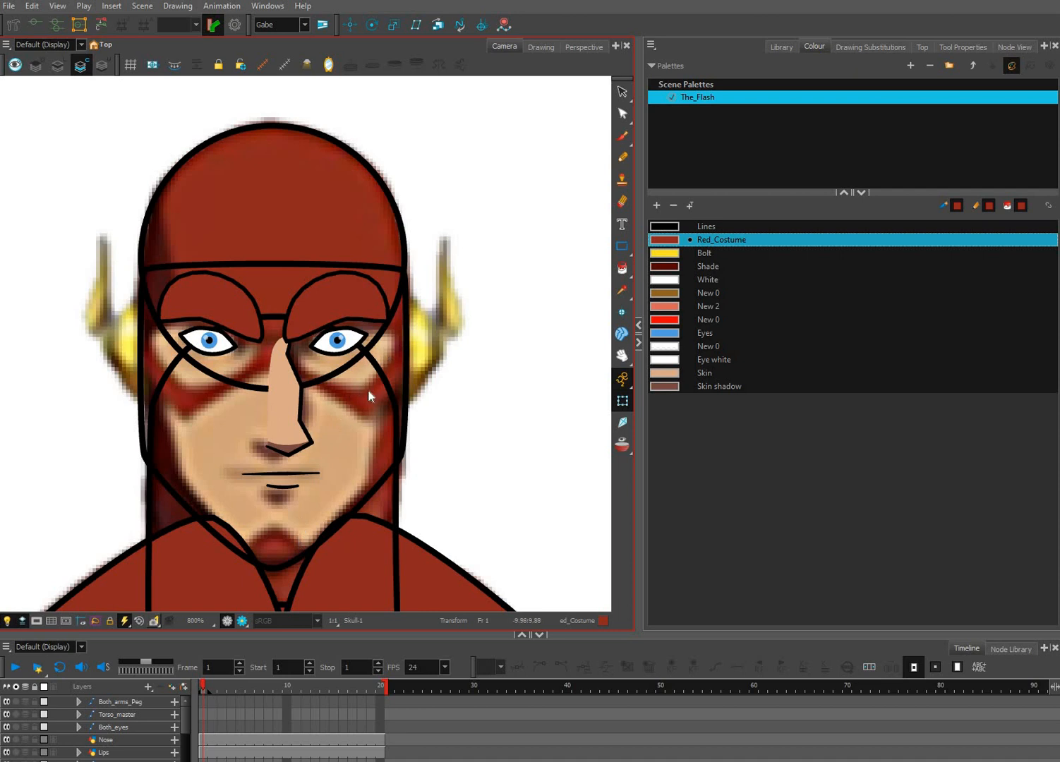
# Add a vector drawing layer named Skin_Mask_1 and place its node beside the Eye_1 drawing, level with it.
pyautogui.click(623, 248)
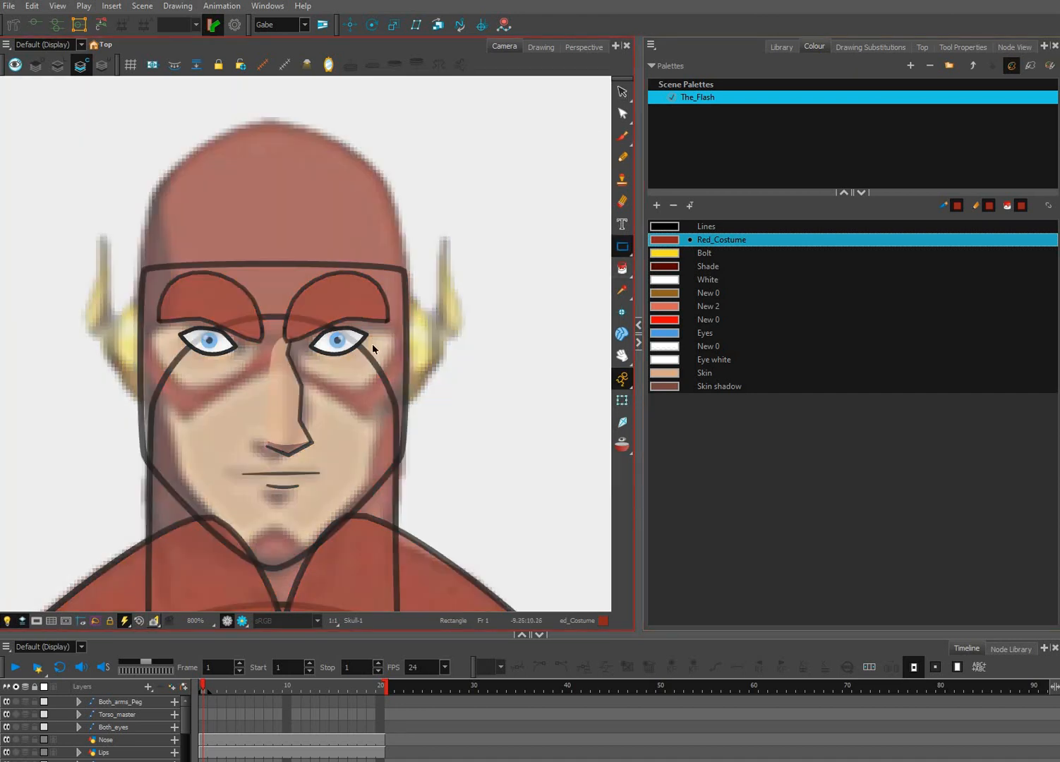
pyautogui.click(622, 92)
pyautogui.click(338, 341)
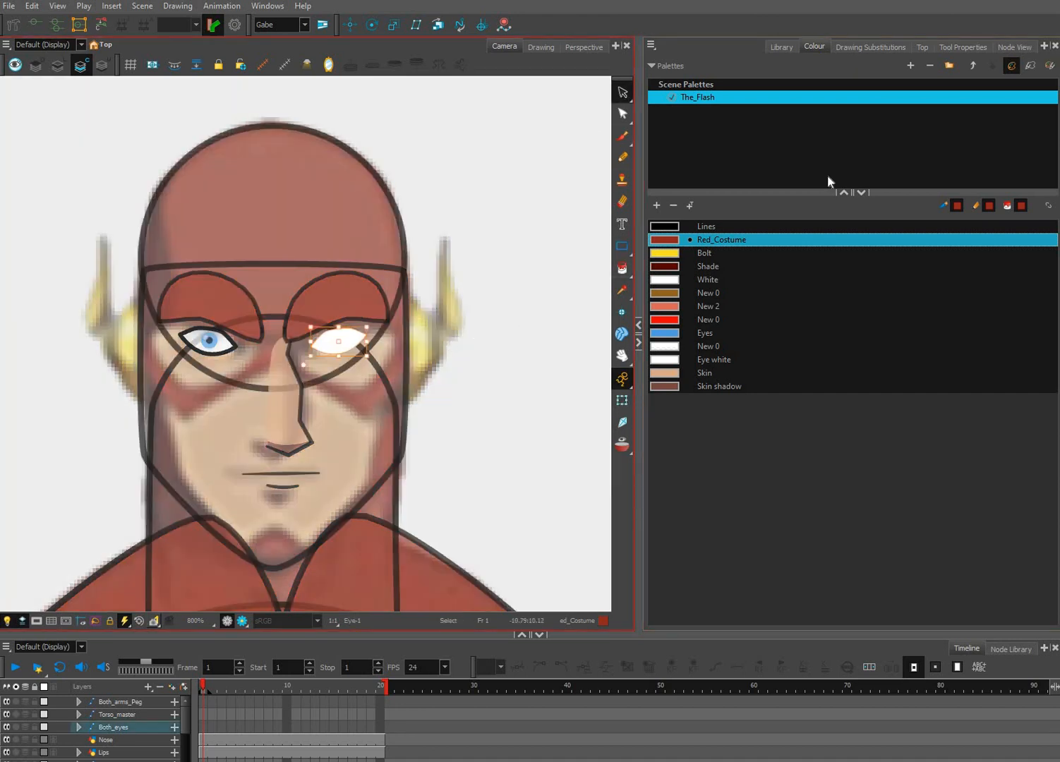
pyautogui.click(1020, 46)
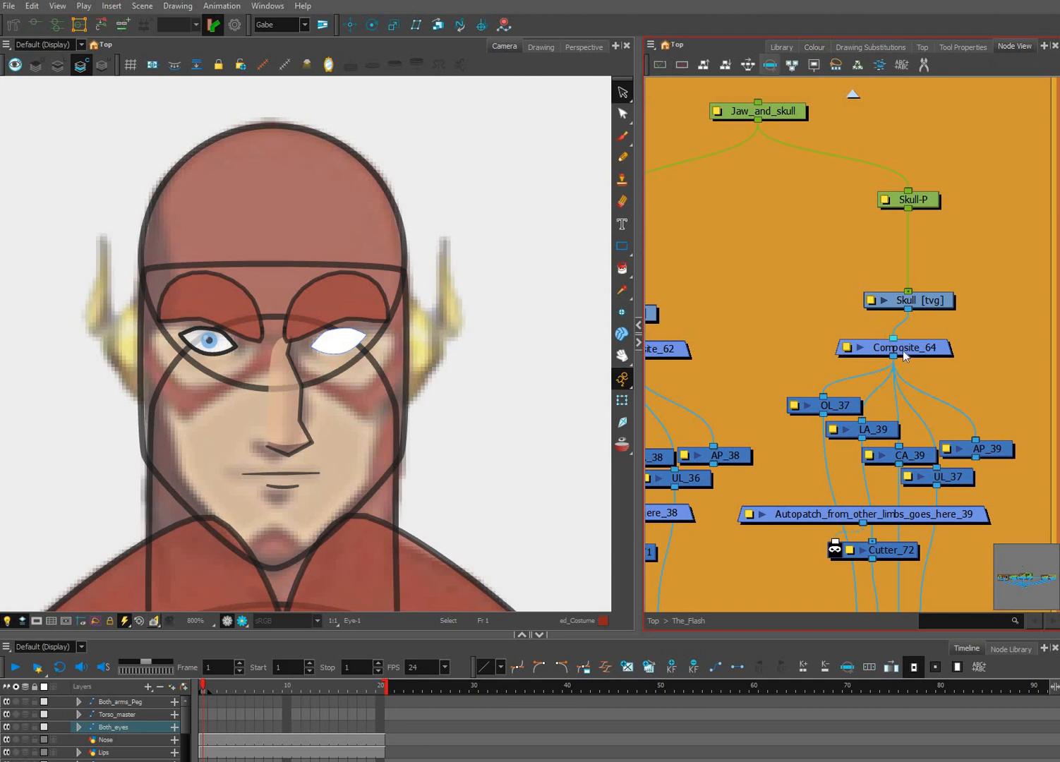
pyautogui.press('o')
pyautogui.scroll(-4, 868, 395)
pyautogui.scroll(1, 860, 395)
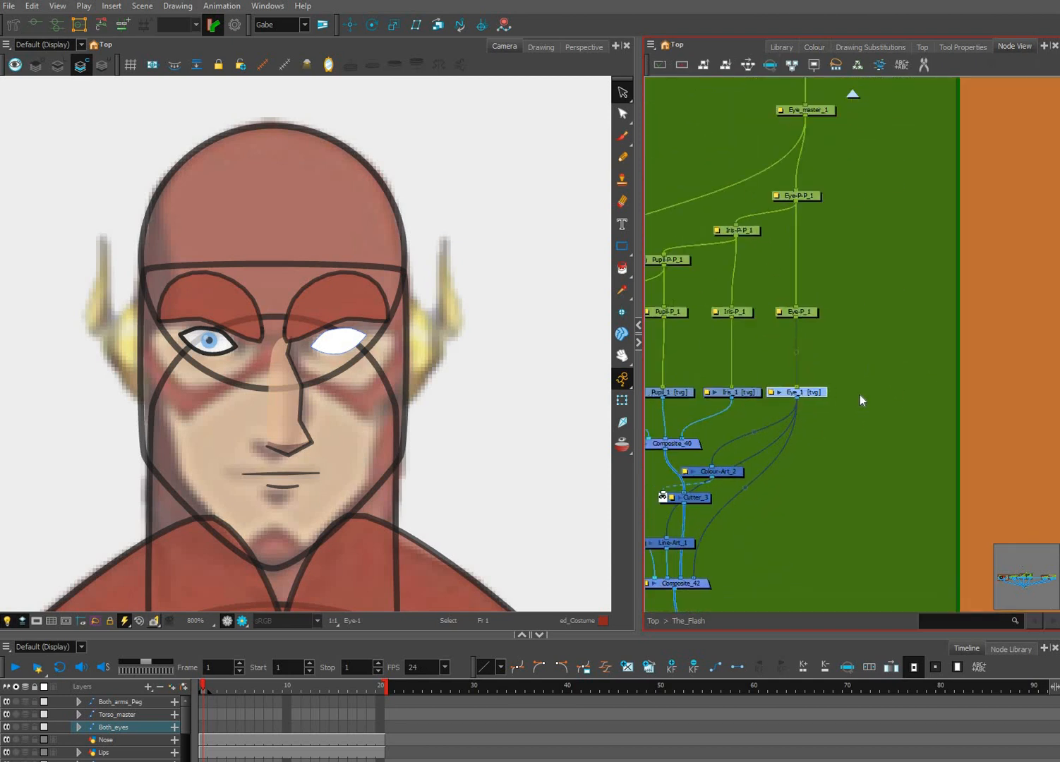
pyautogui.scroll(3, 859, 394)
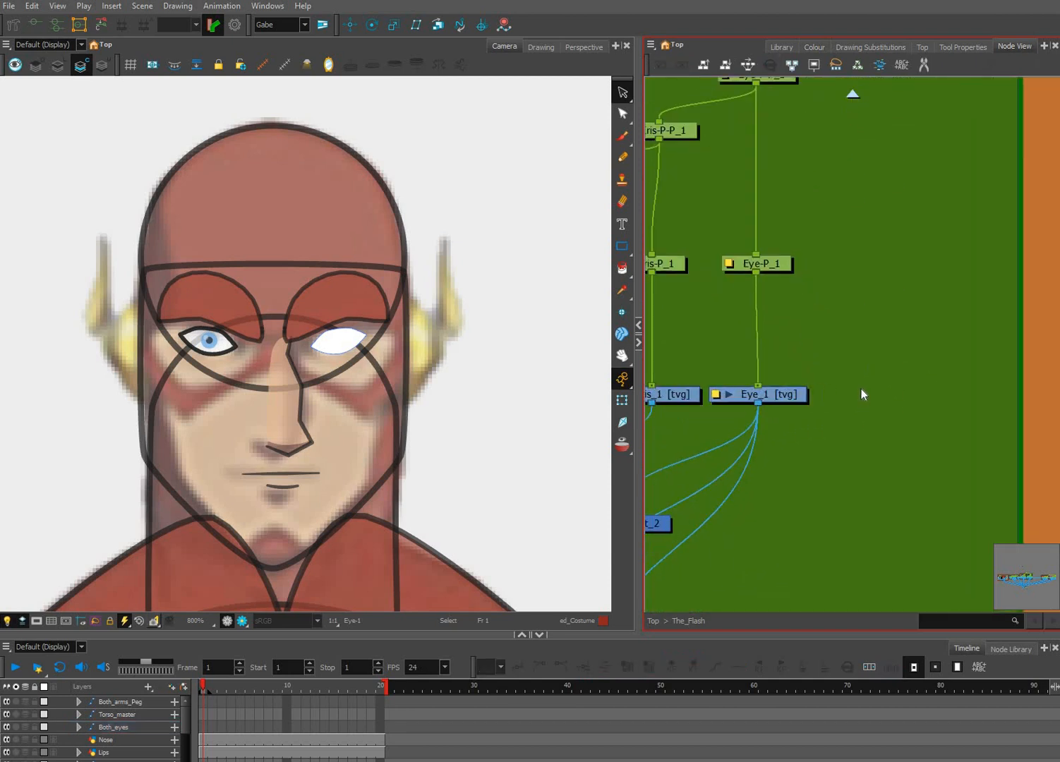
pyautogui.hotkey('ctrl', 'r')
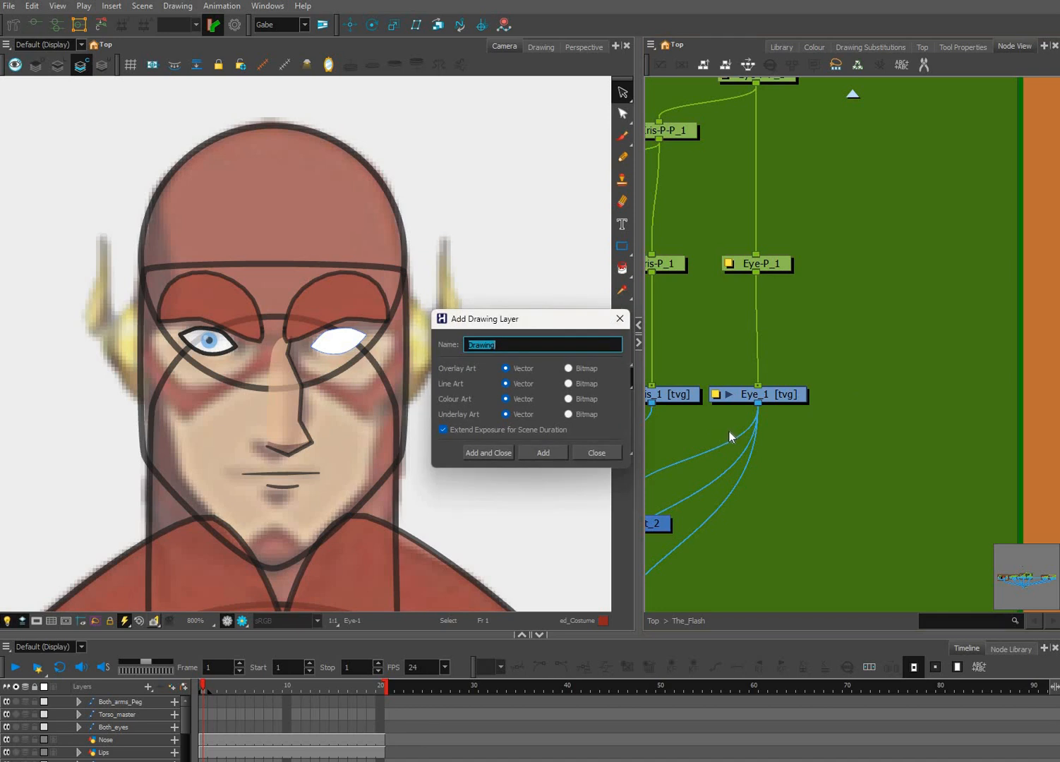
pyautogui.write('Skin_Mask_1')
pyautogui.click(497, 452)
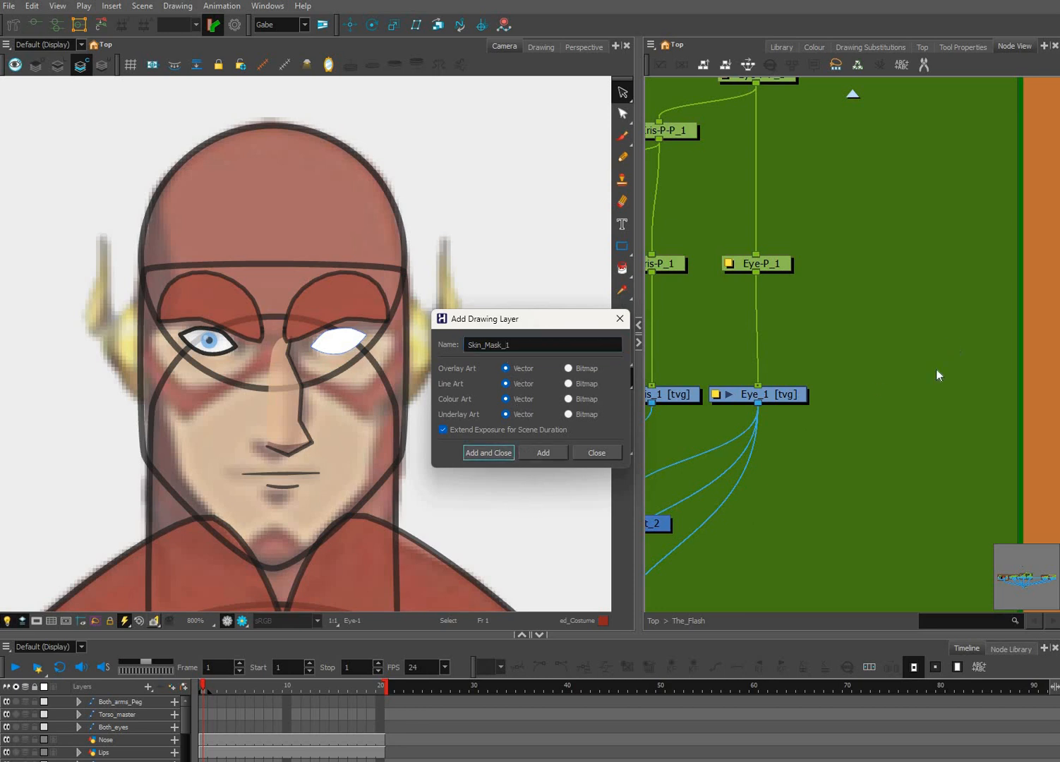
pyautogui.moveTo(942, 346); pyautogui.dragTo(924, 395)
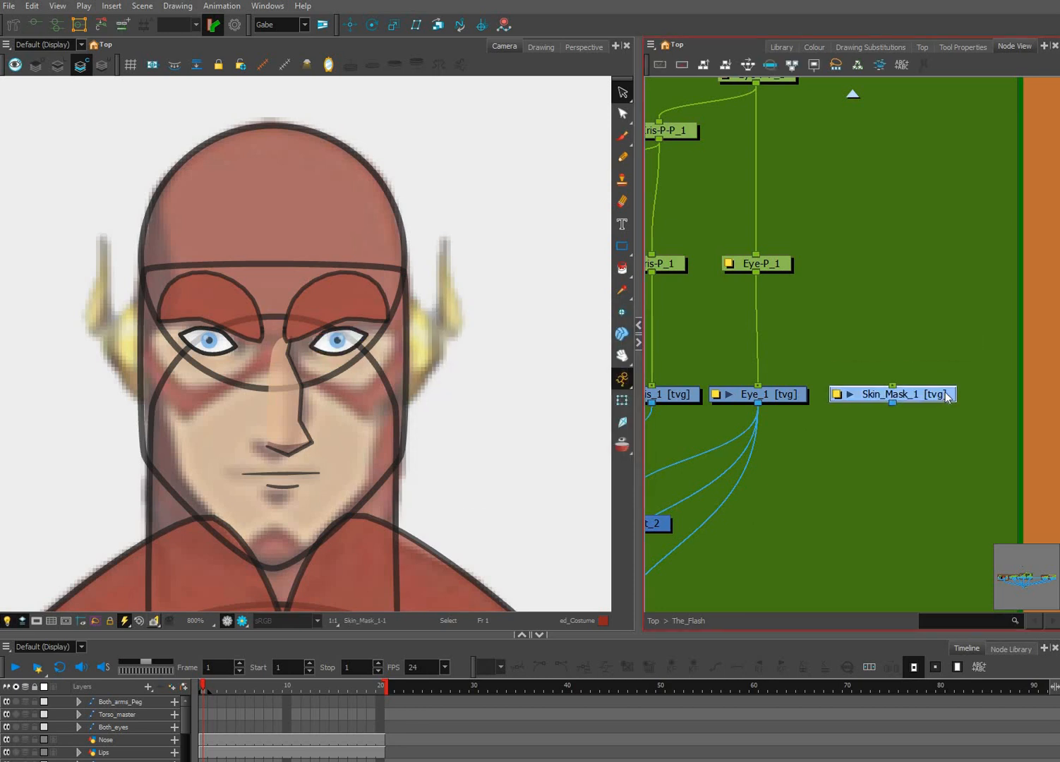
# Give the Skin_Mask_1 drawing a parent peg and align it level with the Eye-P_1 peg.
pyautogui.hotkey('ctrl', 'p')
pyautogui.click(945, 328)
pyautogui.moveTo(879, 302); pyautogui.dragTo(893, 264)
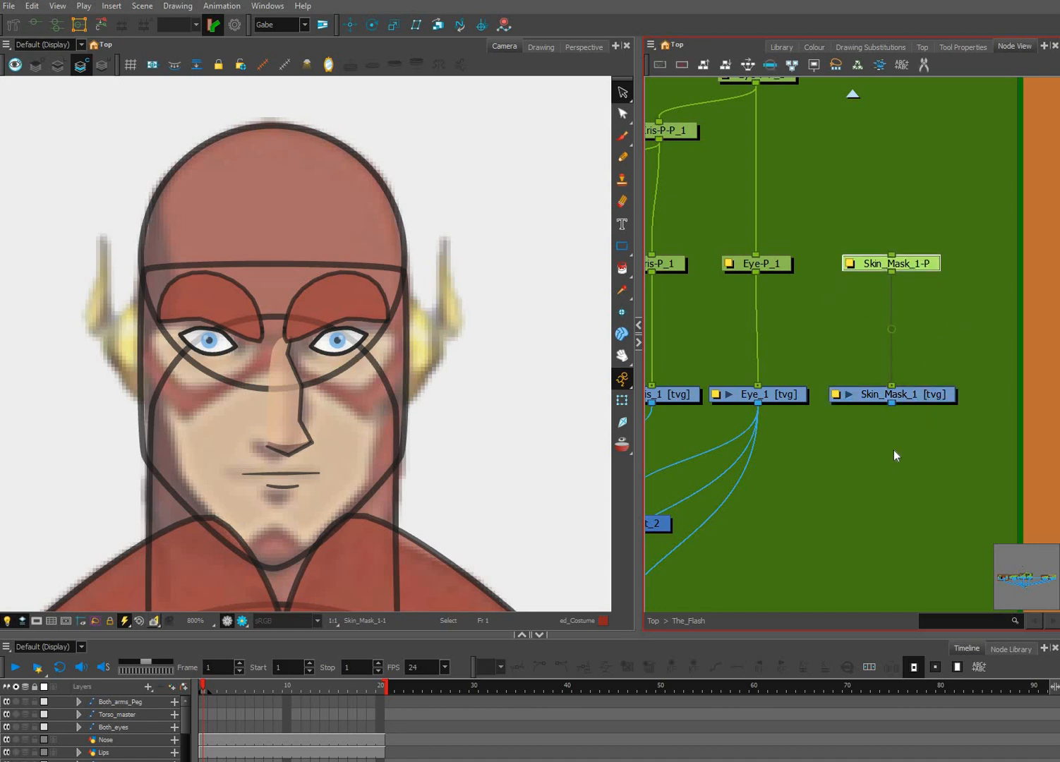
# Connect the Skin_Mask_1 drawing to the eye's composite below and attach its peg under Eye_master_1.
pyautogui.moveTo(894, 450); pyautogui.dragTo(934, 405)
pyautogui.moveTo(931, 357); pyautogui.dragTo(737, 542)
pyautogui.scroll(-5, 907, 425)
pyautogui.scroll(5, 907, 426)
pyautogui.moveTo(934, 176); pyautogui.dragTo(867, 432)
pyautogui.moveTo(812, 257); pyautogui.dragTo(881, 484)
pyautogui.click(919, 524)
pyautogui.moveTo(919, 524); pyautogui.dragTo(932, 462)
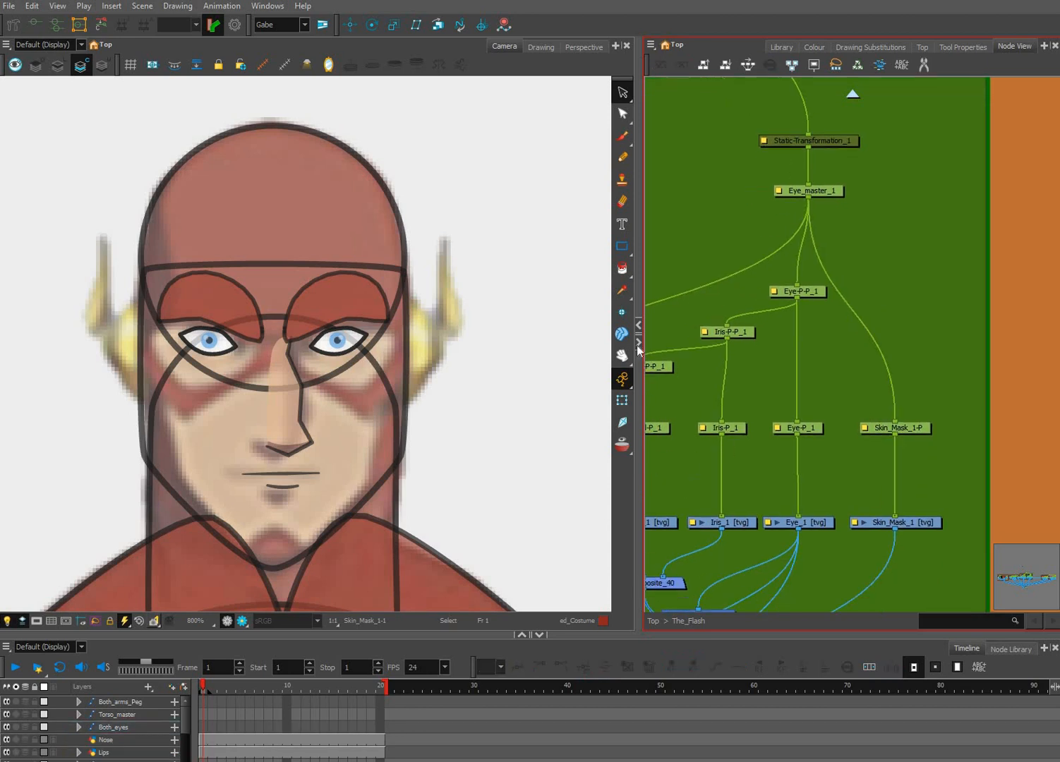
# Set up the Rectangle tool for the Skin_Mask_1 drawing with the Lines colour and a line size of 2.
pyautogui.hotkey('alt', '7')
pyautogui.scroll(2, 360, 367)
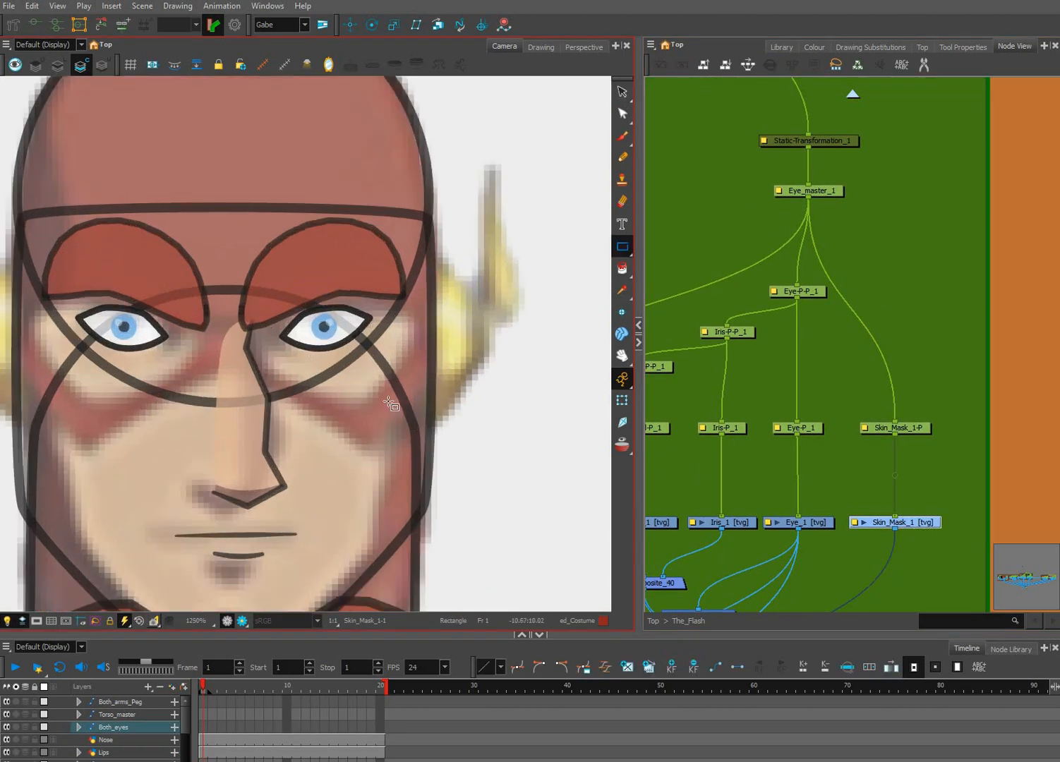
pyautogui.click(813, 46)
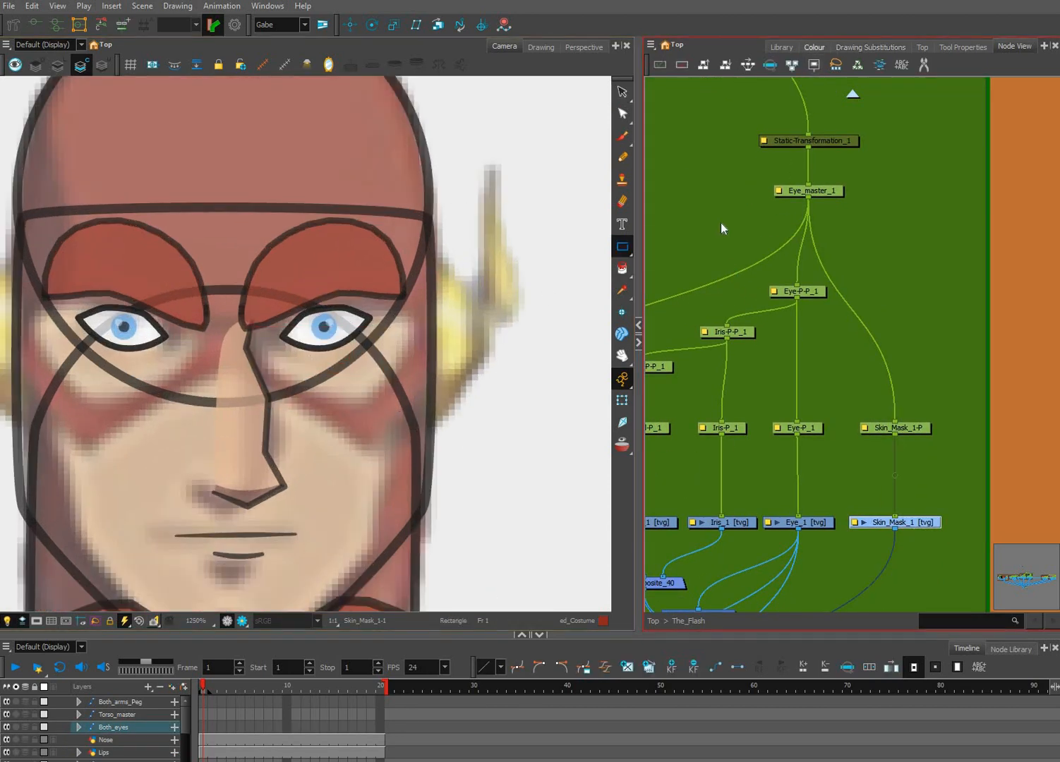
pyautogui.click(705, 226)
pyautogui.moveTo(275, 324); pyautogui.dragTo(396, 392)
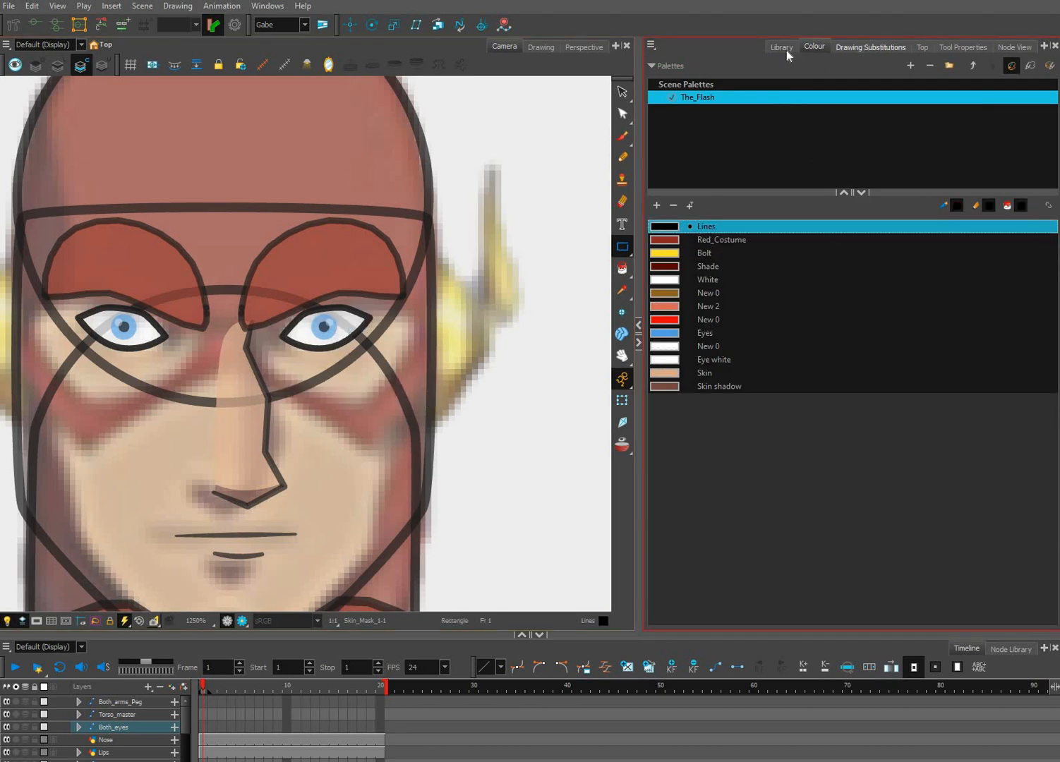
pyautogui.click(866, 47)
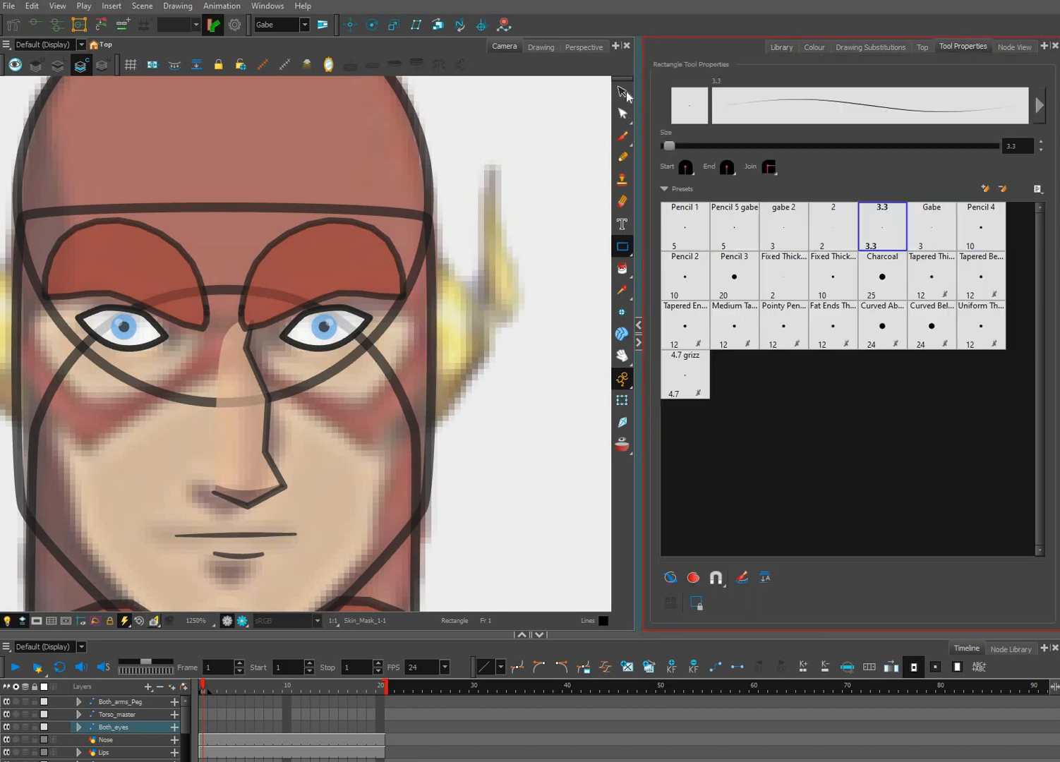
pyautogui.click(622, 91)
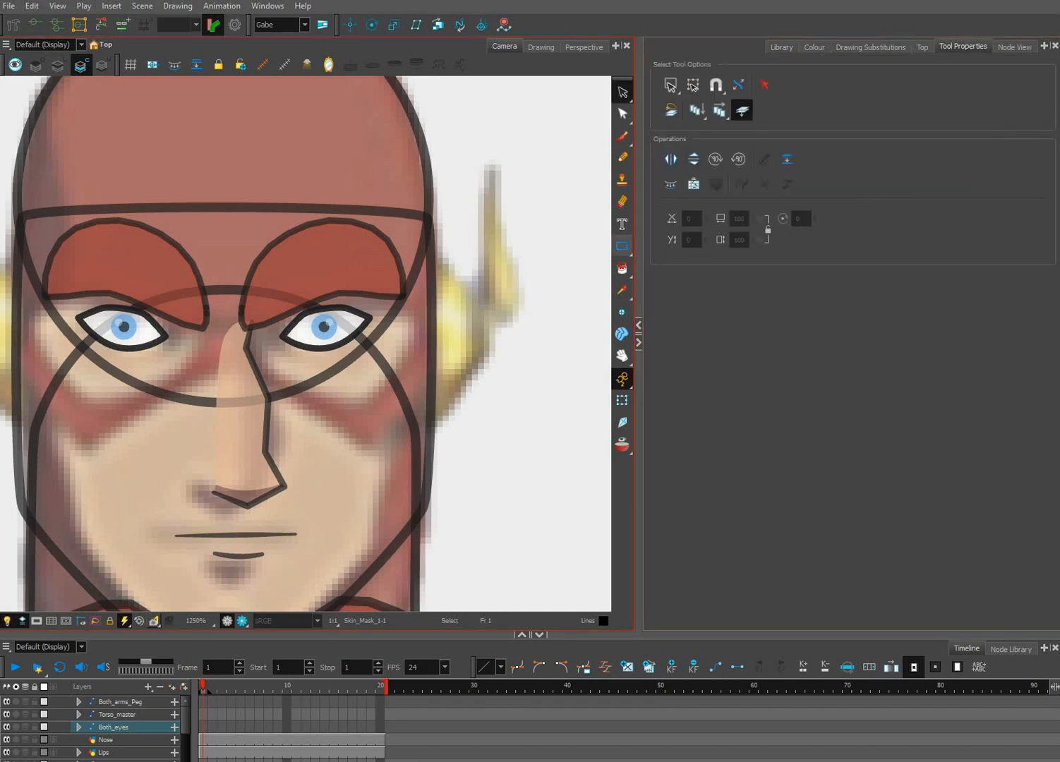
pyautogui.hotkey('alt', '7')
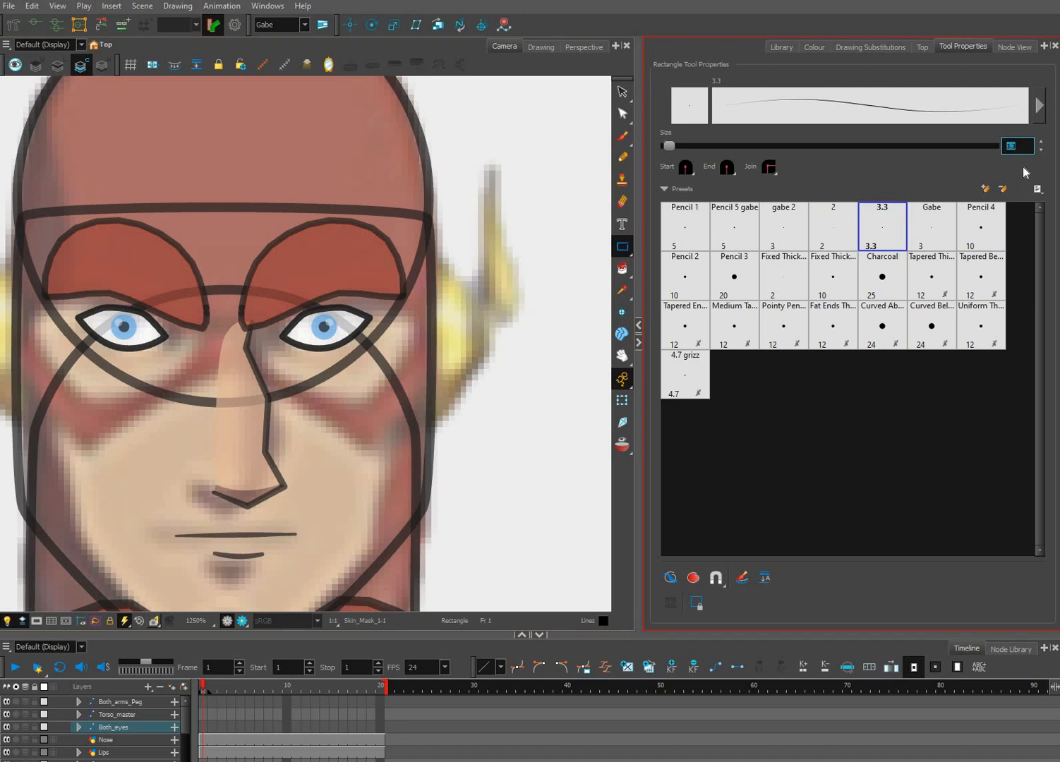
pyautogui.write('2')
pyautogui.moveTo(378, 300); pyautogui.dragTo(461, 354)
pyautogui.moveTo(518, 399); pyautogui.dragTo(496, 376)
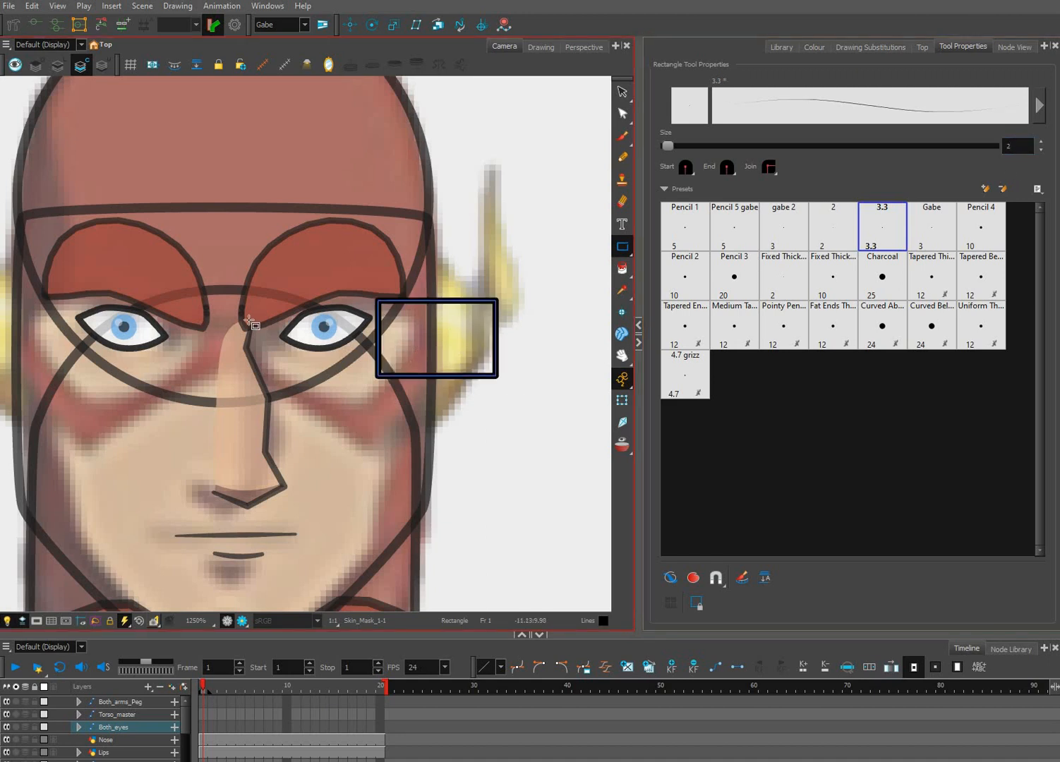
pyautogui.press('Delete')
# Draw a rectangle over the character's left eye and reshape it with the Contour Editor into a rough outline of the mask opening.
pyautogui.moveTo(243, 315); pyautogui.dragTo(400, 393)
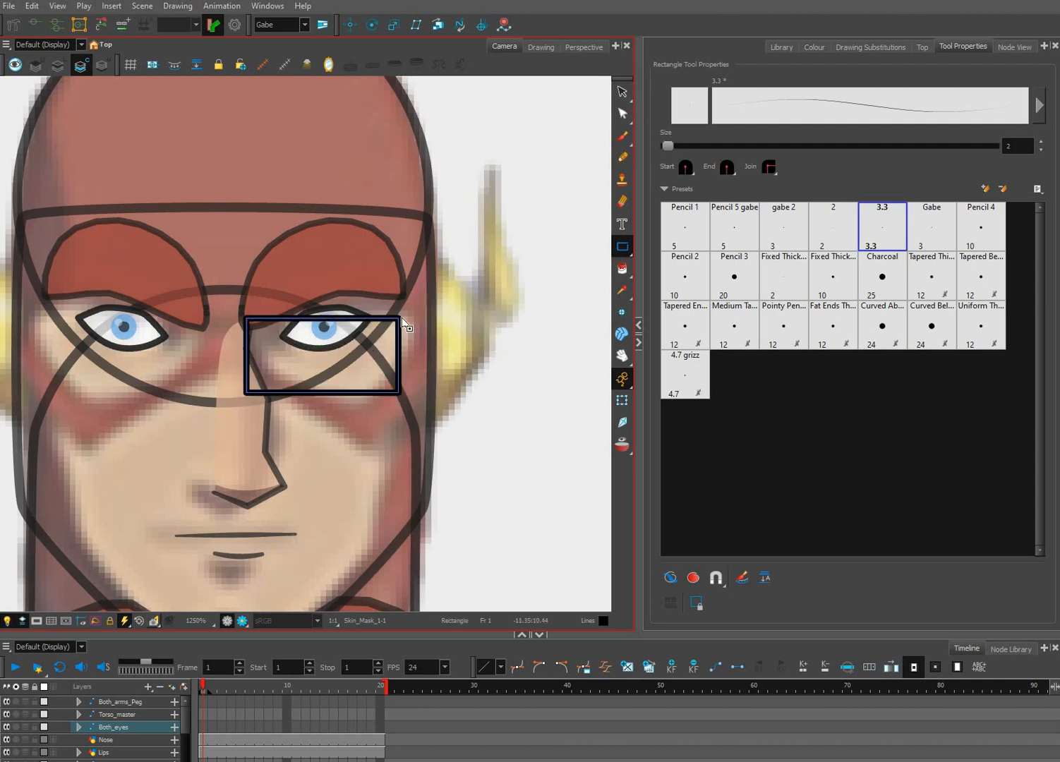
pyautogui.hotkey('alt', 'q')
pyautogui.moveTo(399, 318); pyautogui.dragTo(413, 314)
pyautogui.moveTo(247, 393); pyautogui.dragTo(413, 355)
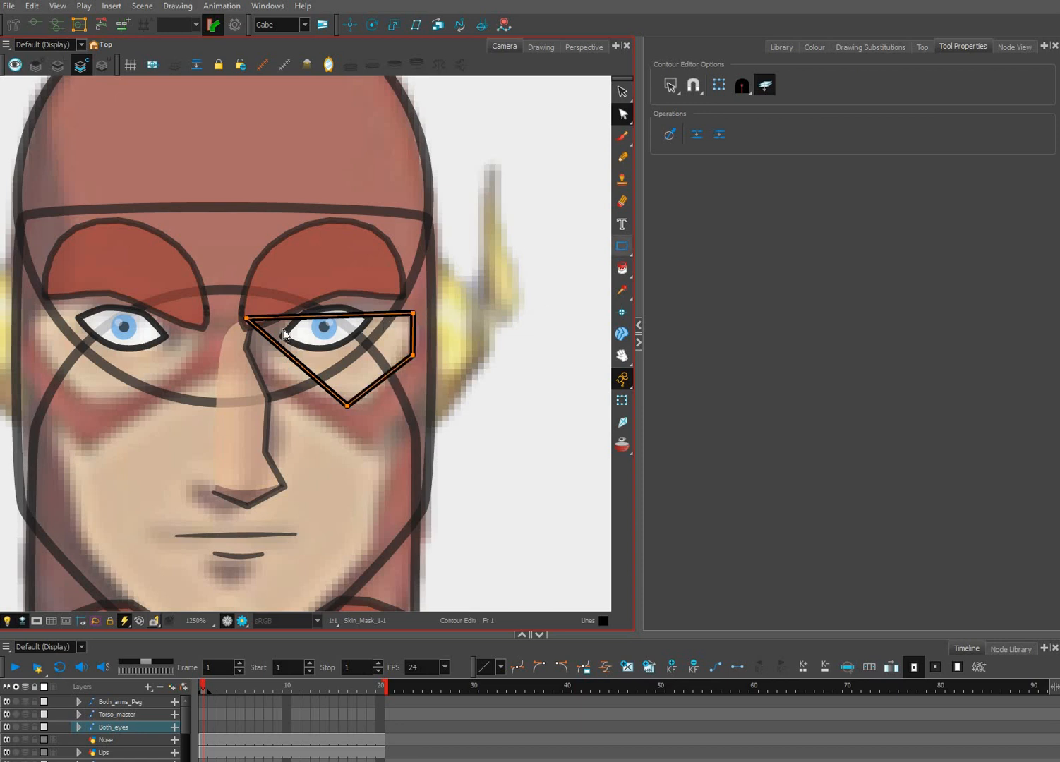
pyautogui.moveTo(246, 318)
pyautogui.mouseDown()
pyautogui.moveTo(262, 340)
pyautogui.moveTo(250, 339)
pyautogui.mouseUp()
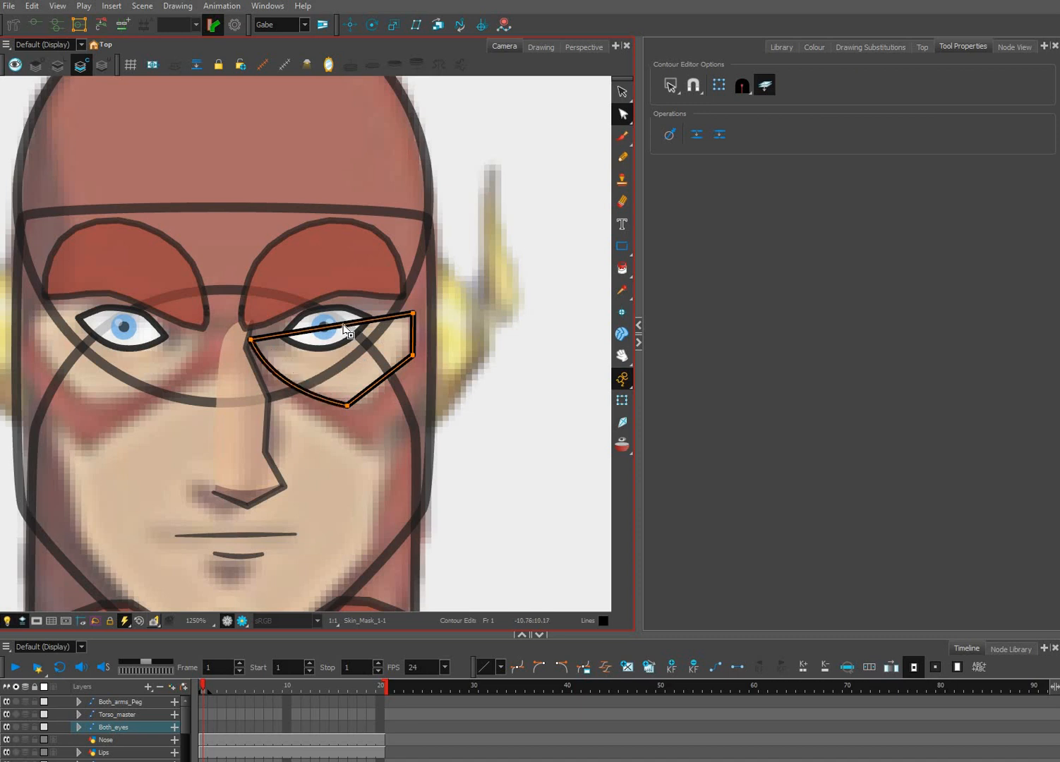
pyautogui.moveTo(343, 324); pyautogui.dragTo(333, 303)
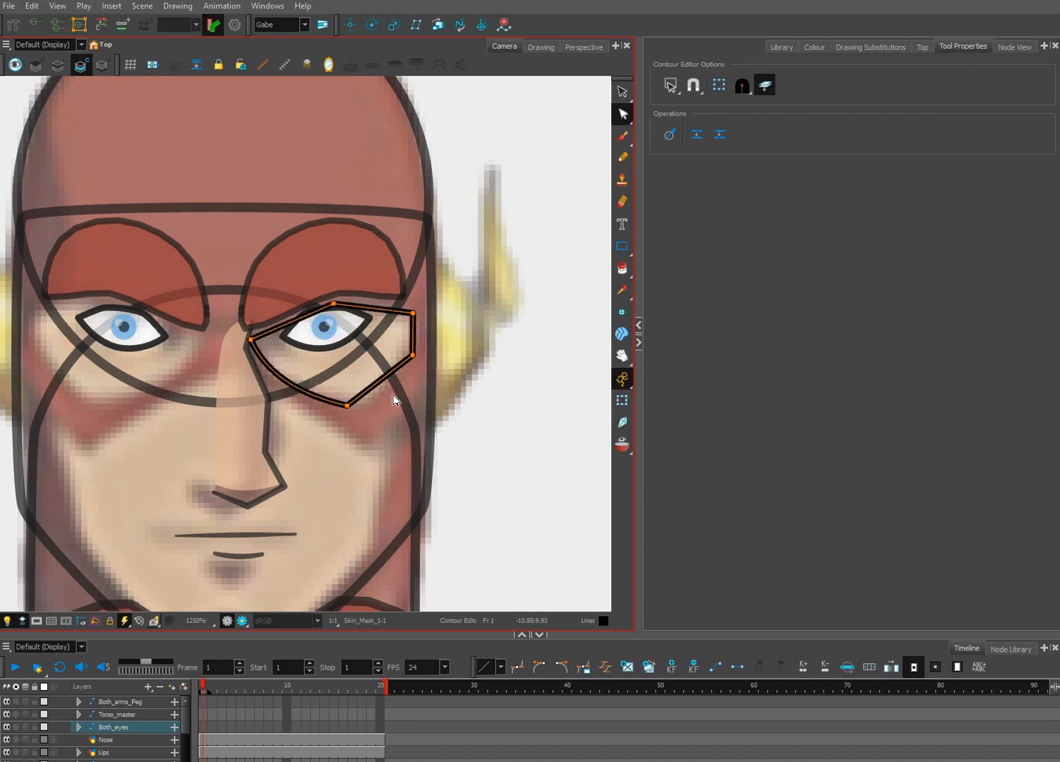
# Bend the outline's lower outer side outward and pull its upper edge into a curve below the brow.
pyautogui.moveTo(393, 396); pyautogui.dragTo(400, 389)
pyautogui.click(350, 444)
pyautogui.moveTo(353, 426); pyautogui.dragTo(357, 448)
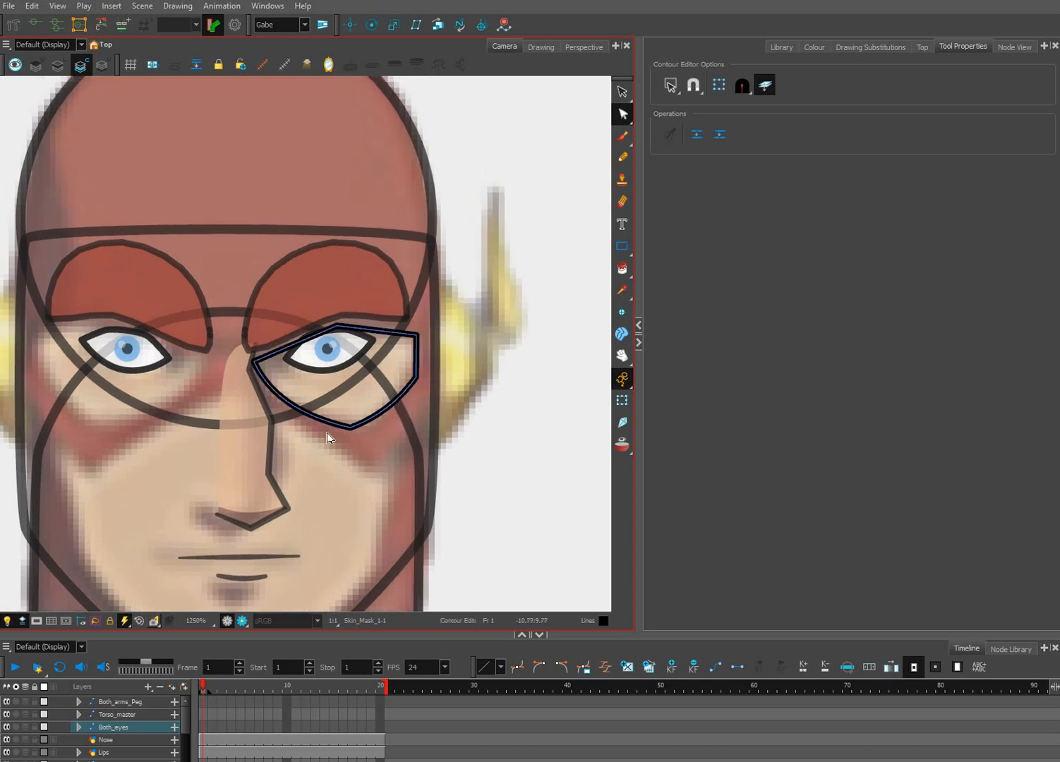
pyautogui.click(260, 360)
pyautogui.moveTo(337, 325); pyautogui.dragTo(421, 298)
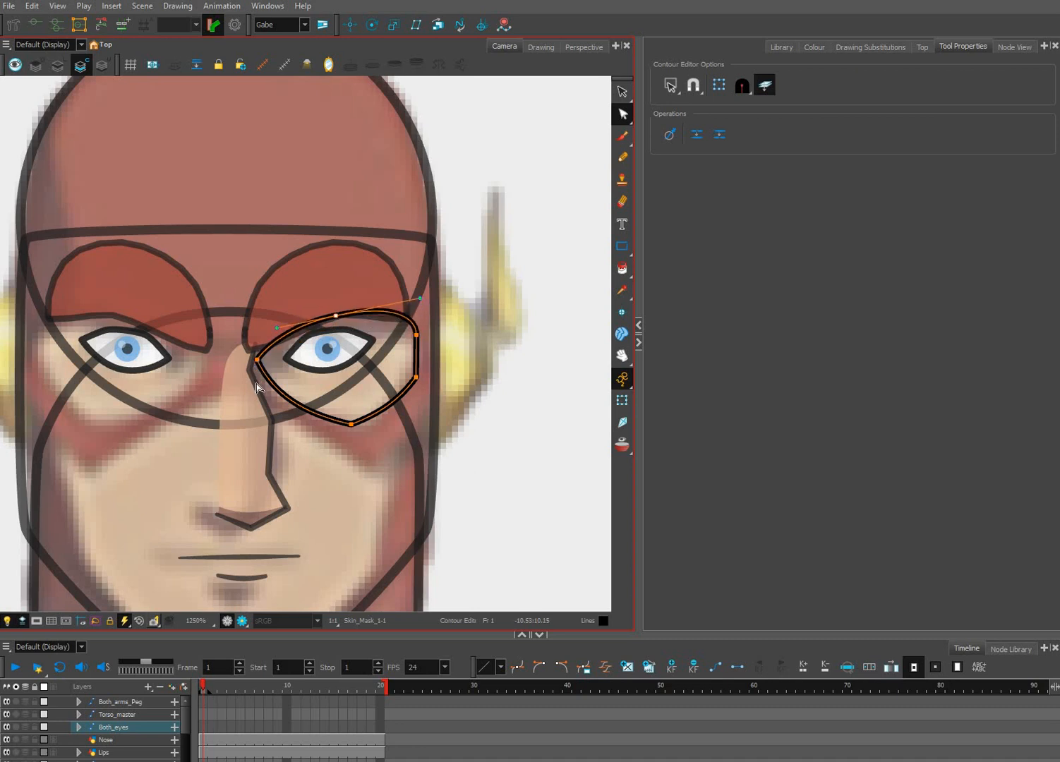
# Round the eye outline's inner corner near the nose and smooth its two outer corners with the curve handles.
pyautogui.moveTo(257, 359); pyautogui.dragTo(257, 338)
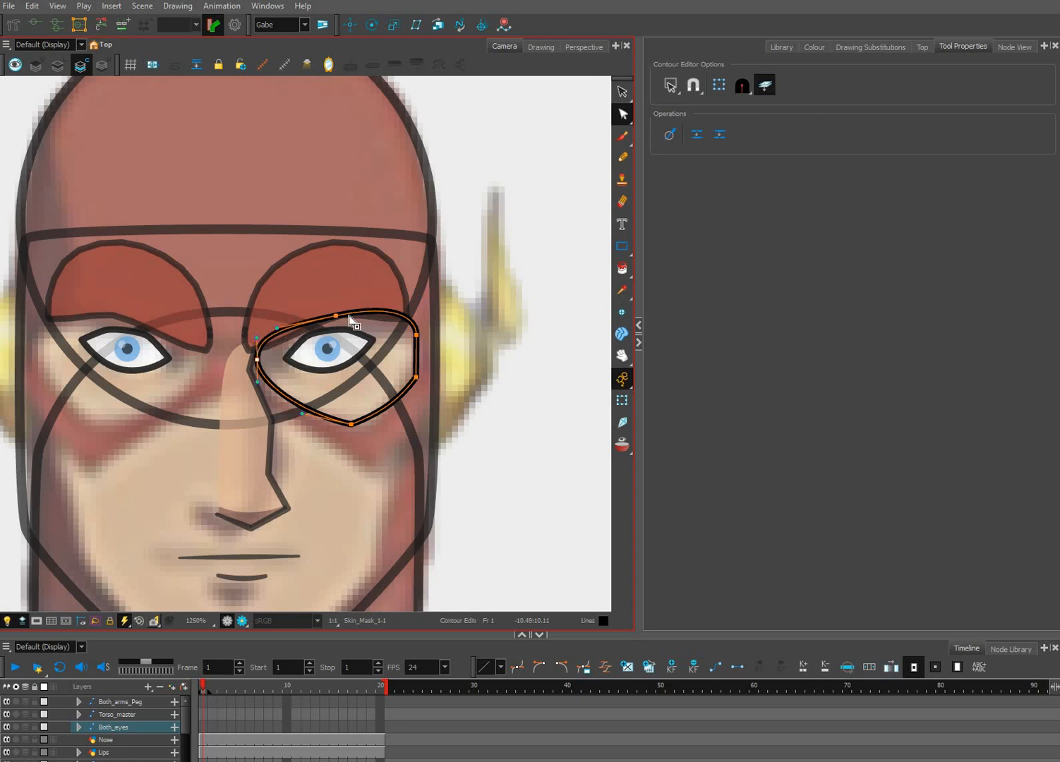
pyautogui.click(416, 336)
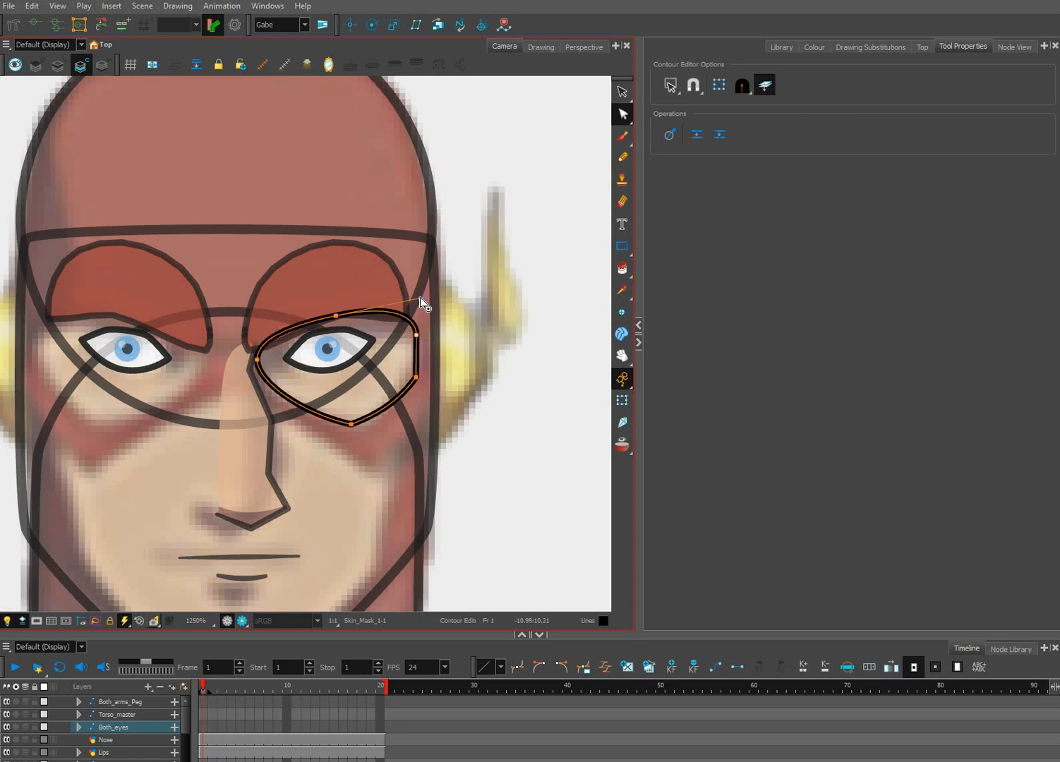
pyautogui.moveTo(421, 298); pyautogui.dragTo(410, 298)
pyautogui.moveTo(417, 378)
pyautogui.mouseDown()
pyautogui.moveTo(406, 391)
pyautogui.moveTo(424, 349)
pyautogui.moveTo(423, 358)
pyautogui.moveTo(416, 303)
pyautogui.moveTo(387, 309)
pyautogui.moveTo(431, 360)
pyautogui.mouseUp()
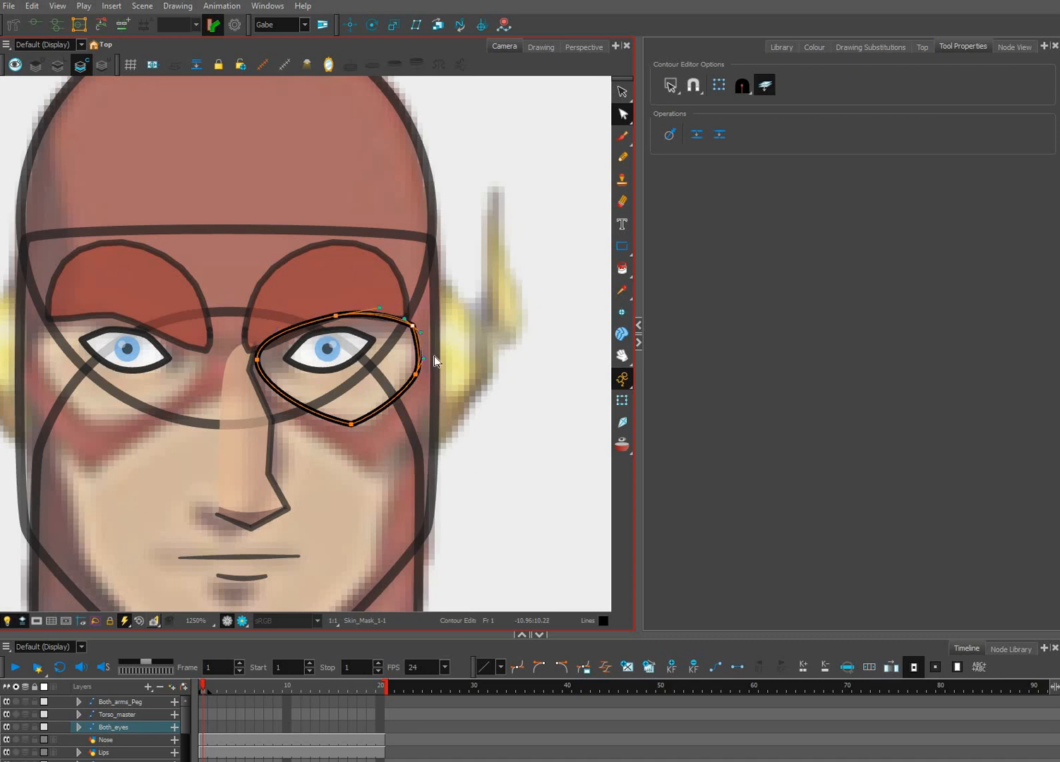
pyautogui.click(350, 427)
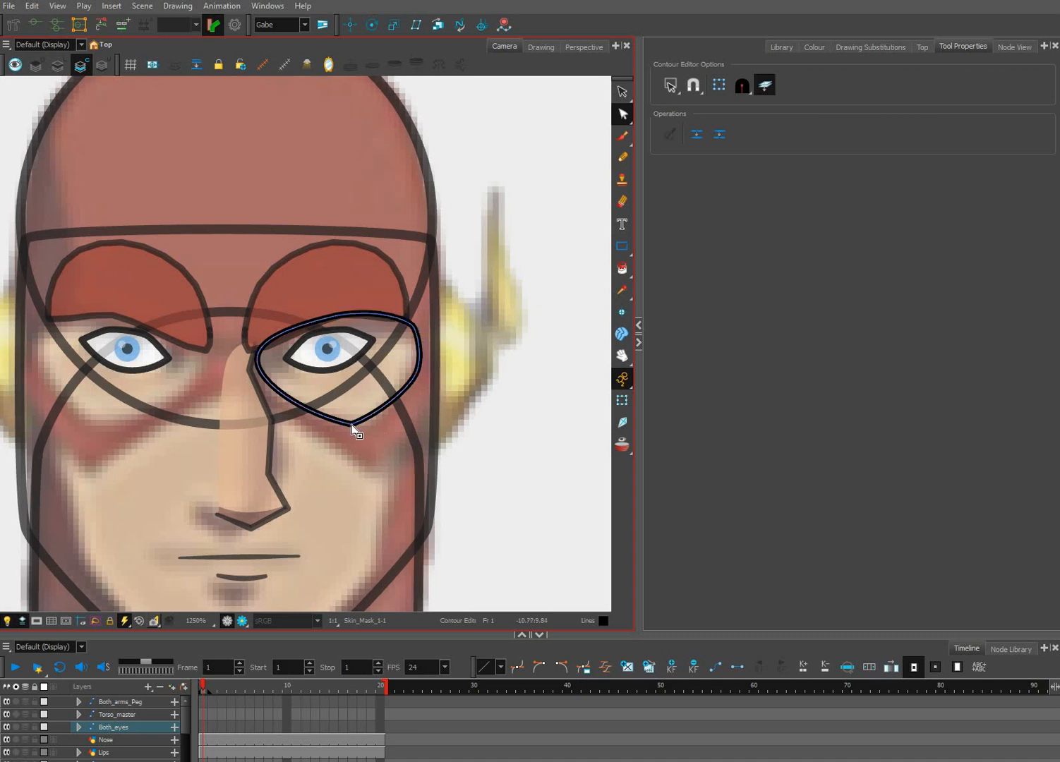
# Fill the Skin_Mask_1 eye outline with the Skin colour from The_Flash palette.
pyautogui.scroll(-2, 393, 439)
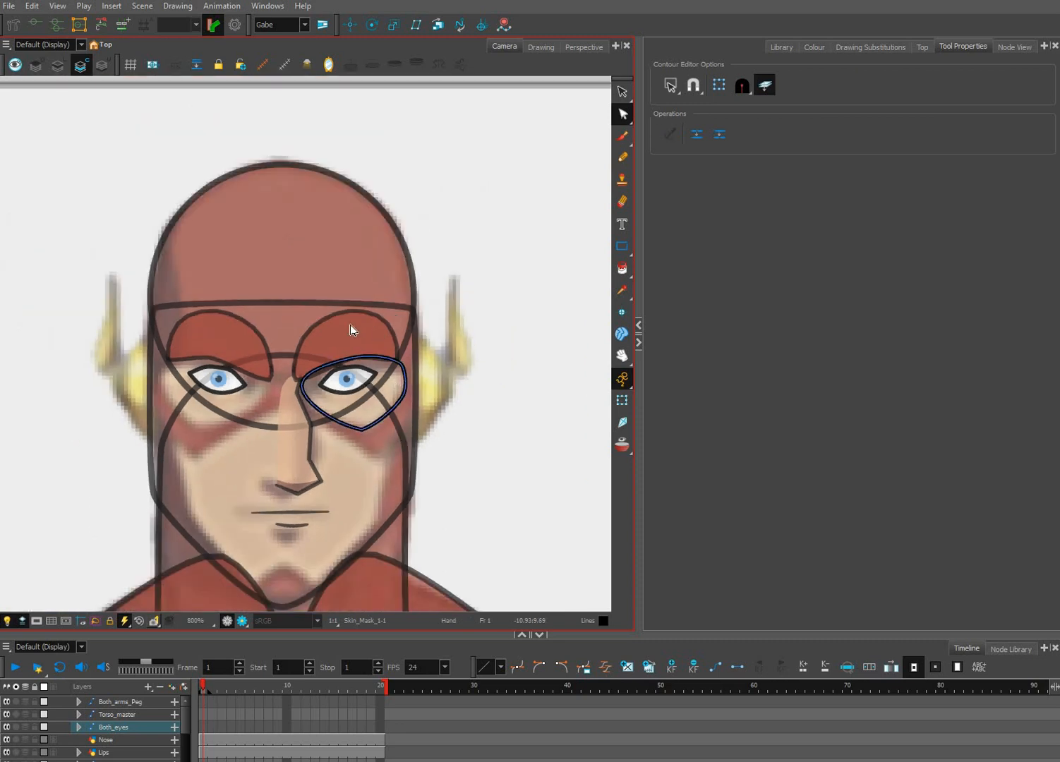
pyautogui.scroll(1, 411, 503)
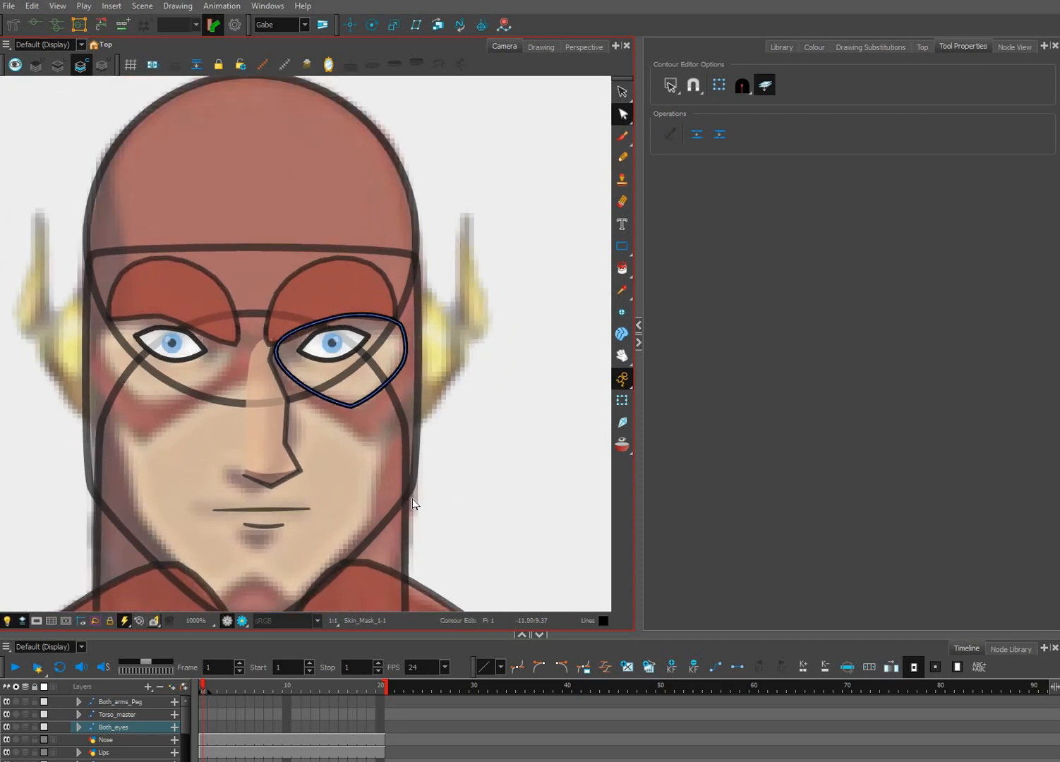
pyautogui.click(797, 296)
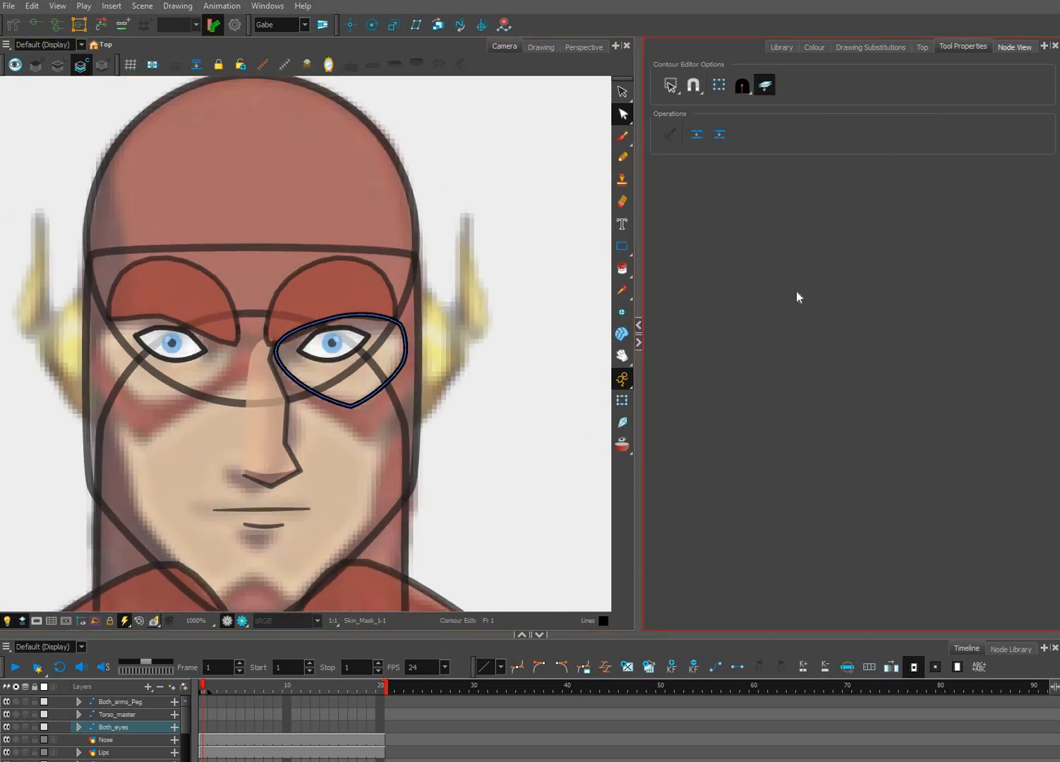
pyautogui.click(1014, 48)
pyautogui.click(814, 48)
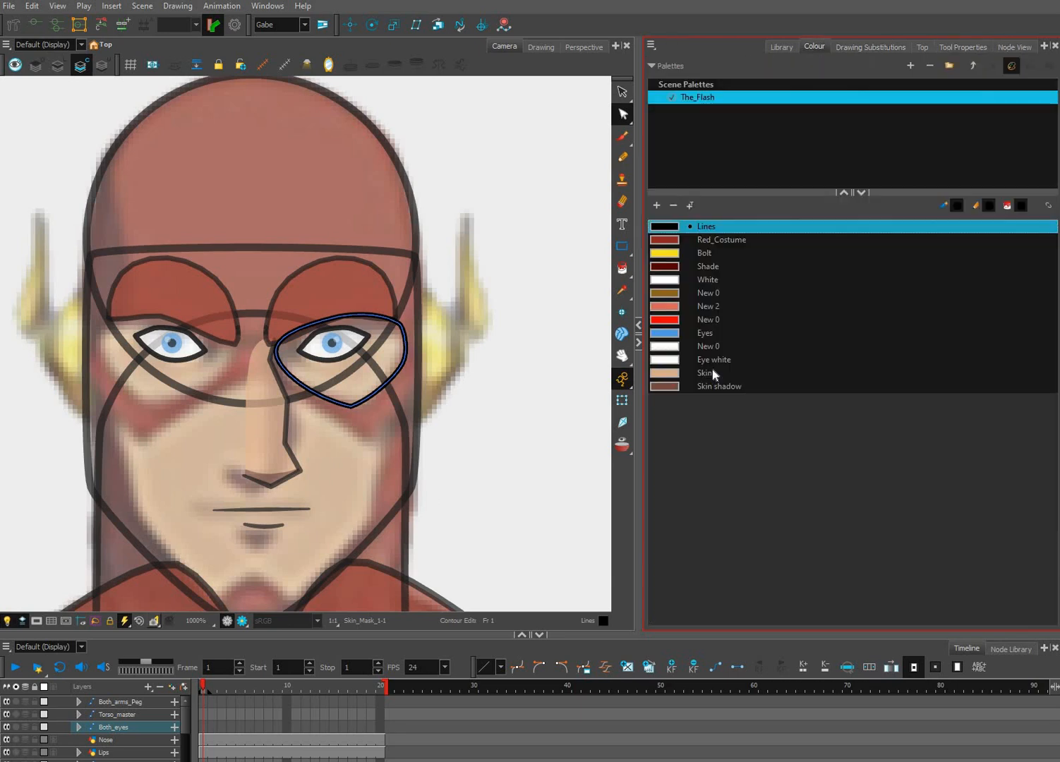
pyautogui.click(705, 372)
pyautogui.click(623, 274)
pyautogui.click(371, 361)
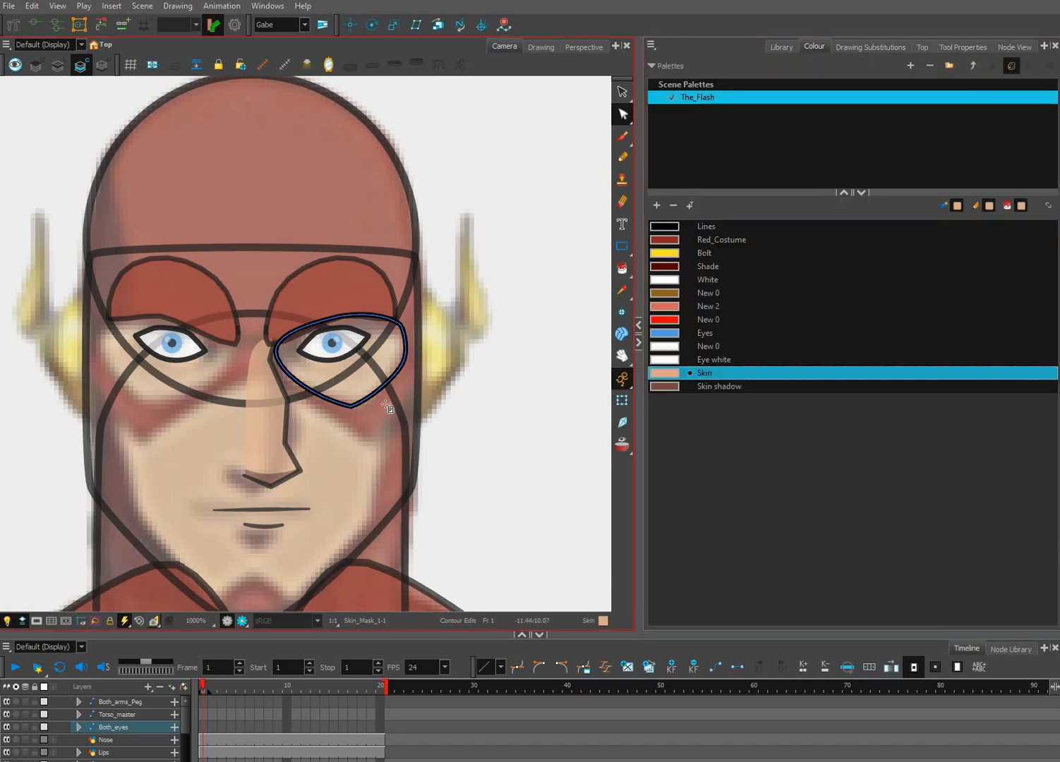
pyautogui.click(622, 401)
pyautogui.scroll(1, 518, 421)
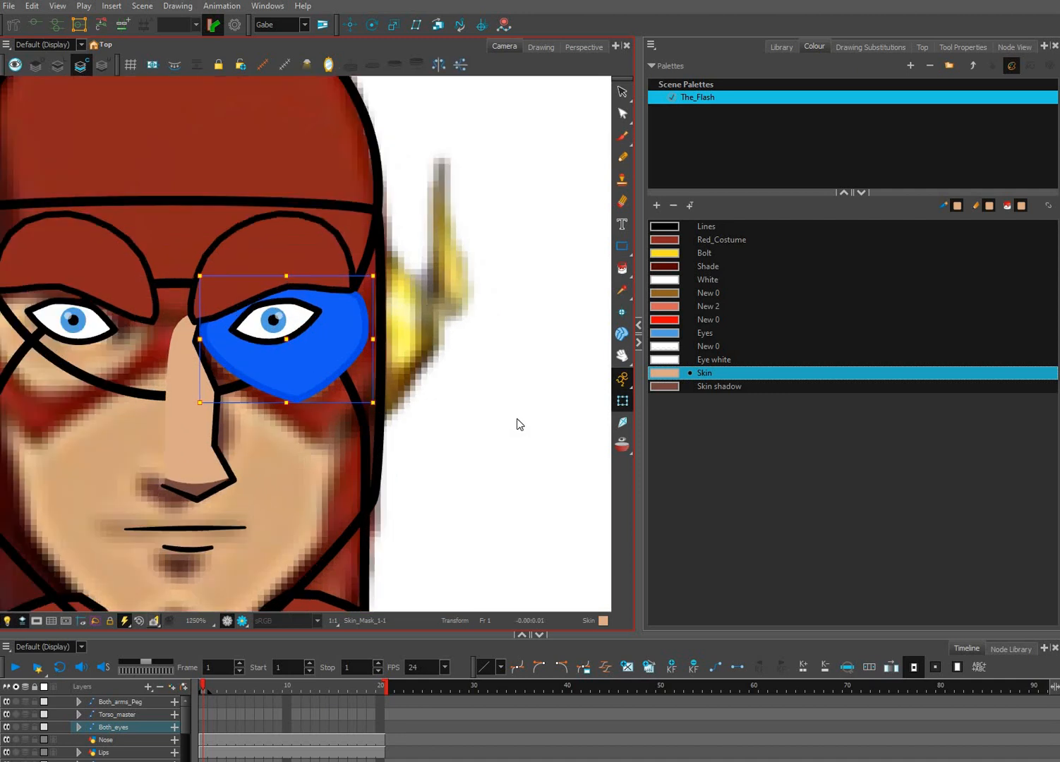
pyautogui.click(325, 377)
pyautogui.scroll(-1, 435, 439)
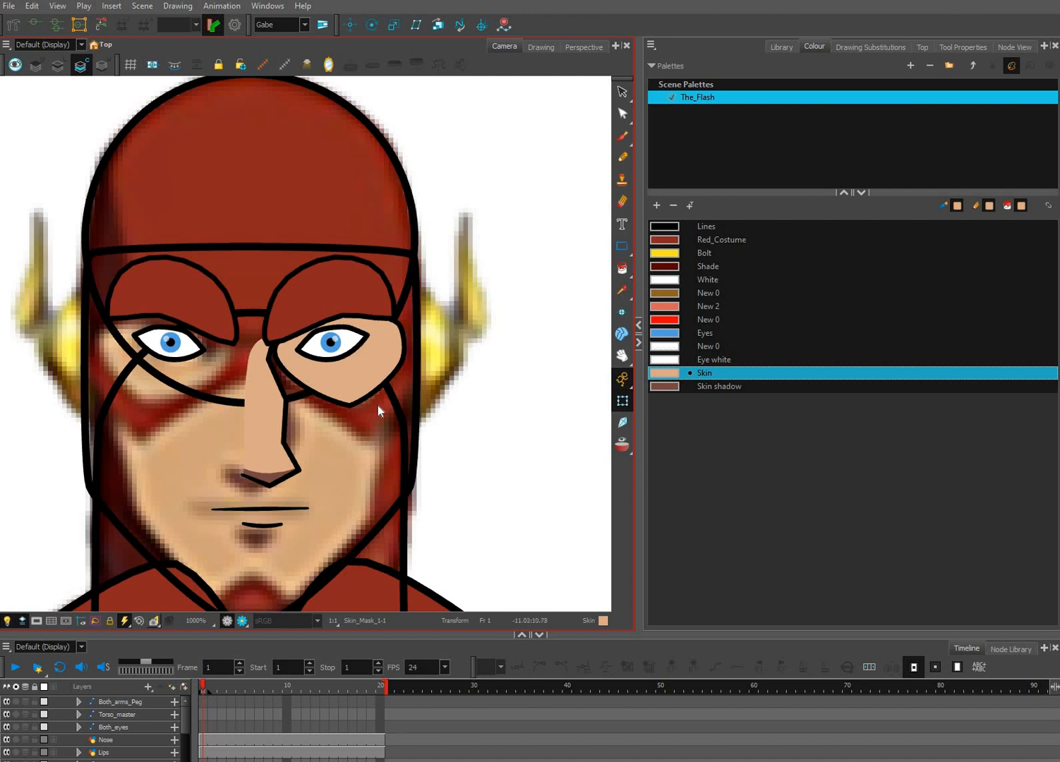
# Move the Skin_Mask_1 drawing's pivot to the middle of its upper edge, just above the eye.
pyautogui.scroll(-1, 379, 371)
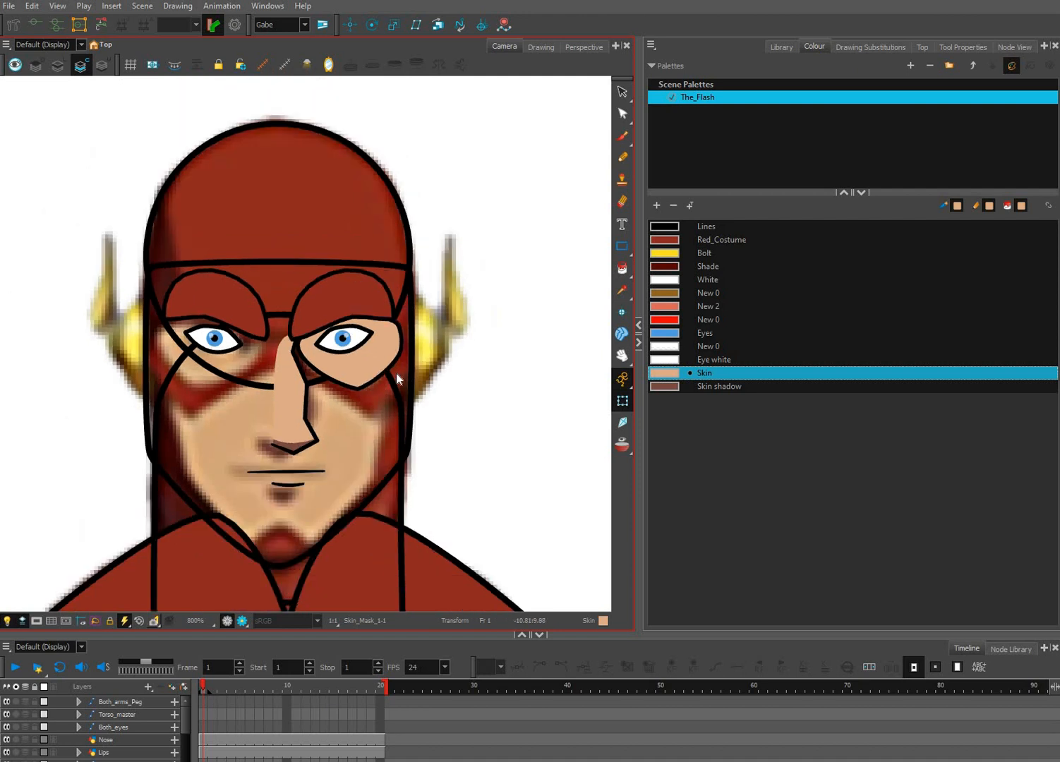
pyautogui.click(396, 373)
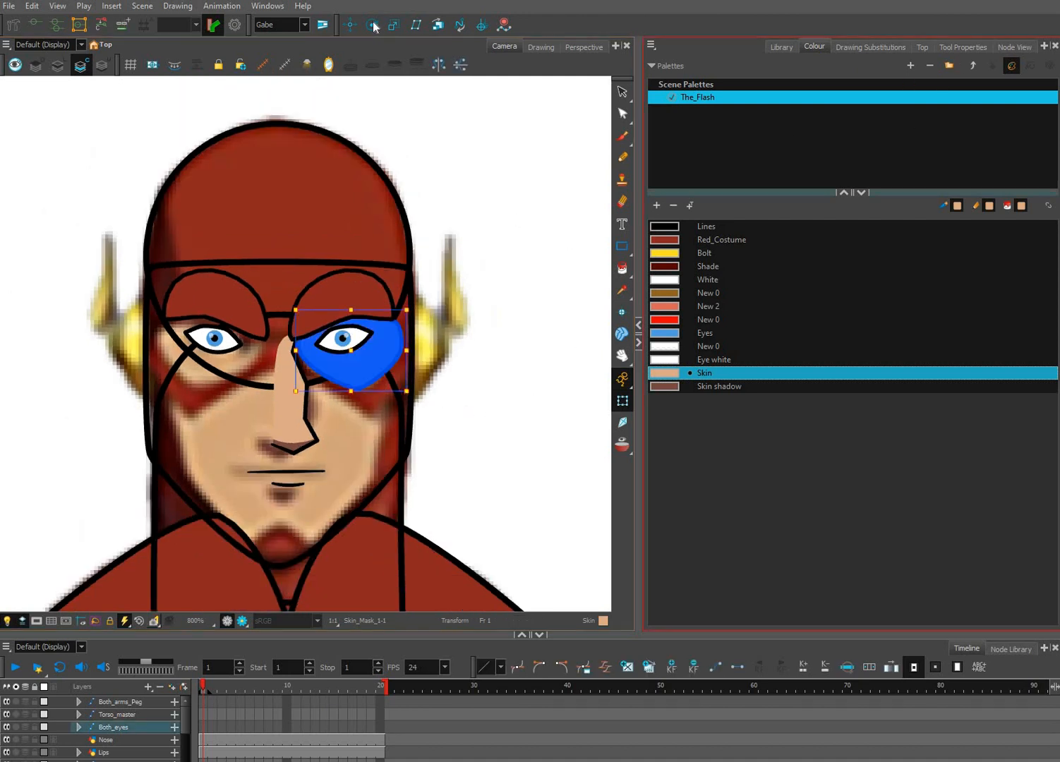
pyautogui.hotkey('alt', '3')
pyautogui.scroll(-8, 255, 516)
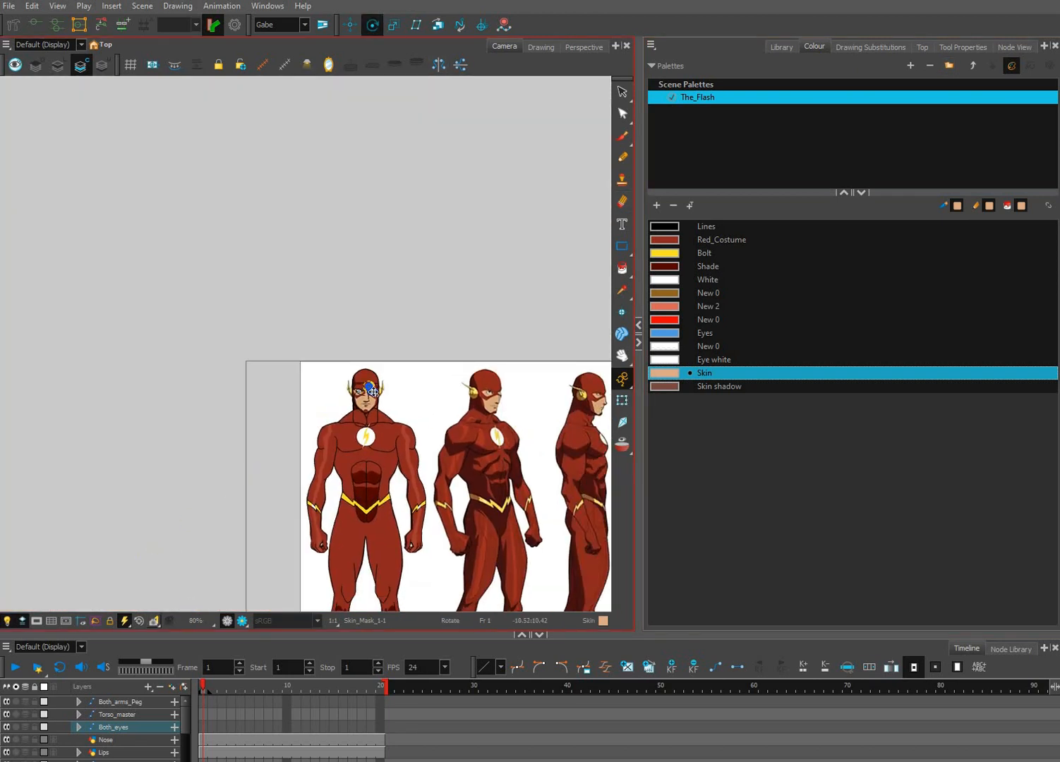
pyautogui.scroll(8, 373, 392)
pyautogui.moveTo(386, 392); pyautogui.dragTo(372, 370)
pyautogui.click(620, 402)
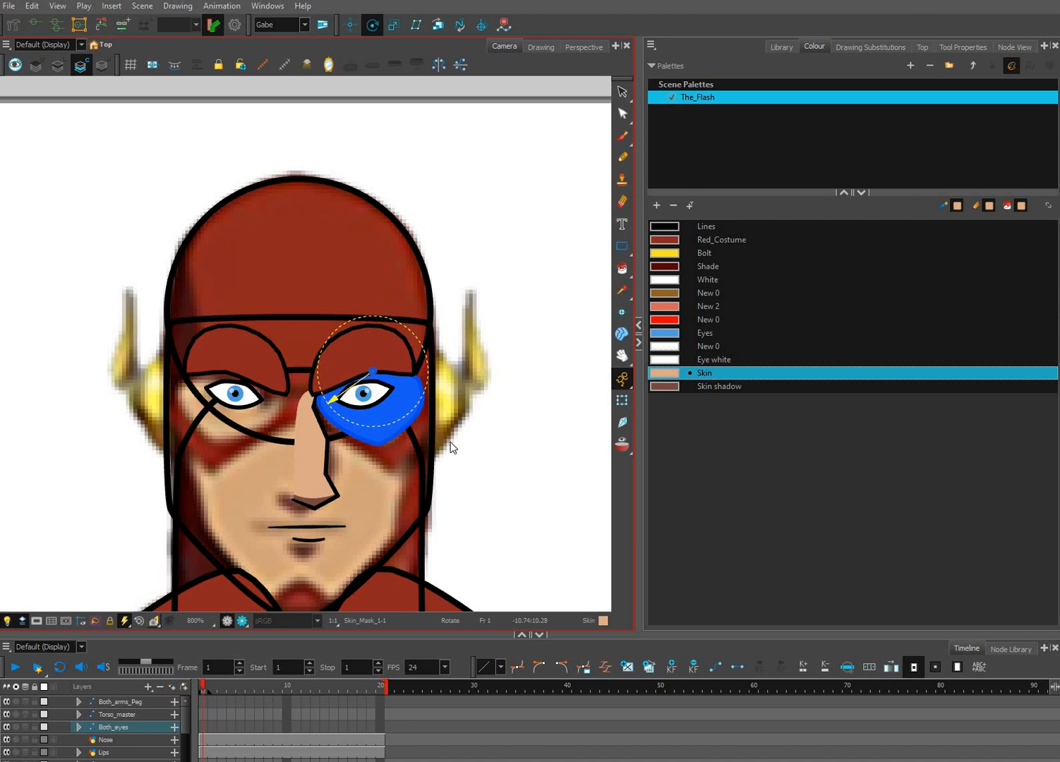
# Try stretching the skin mask shape around its repositioned pivot and undo the test transformations.
pyautogui.moveTo(420, 468); pyautogui.dragTo(432, 467)
pyautogui.hotkey('ctrl', 'z')
pyautogui.hotkey('ctrl', 'z')
pyautogui.hotkey('ctrl', 'z')
pyautogui.hotkey('ctrl', 'z')
pyautogui.hotkey('ctrl', 'z')
pyautogui.hotkey('ctrl', 'z')
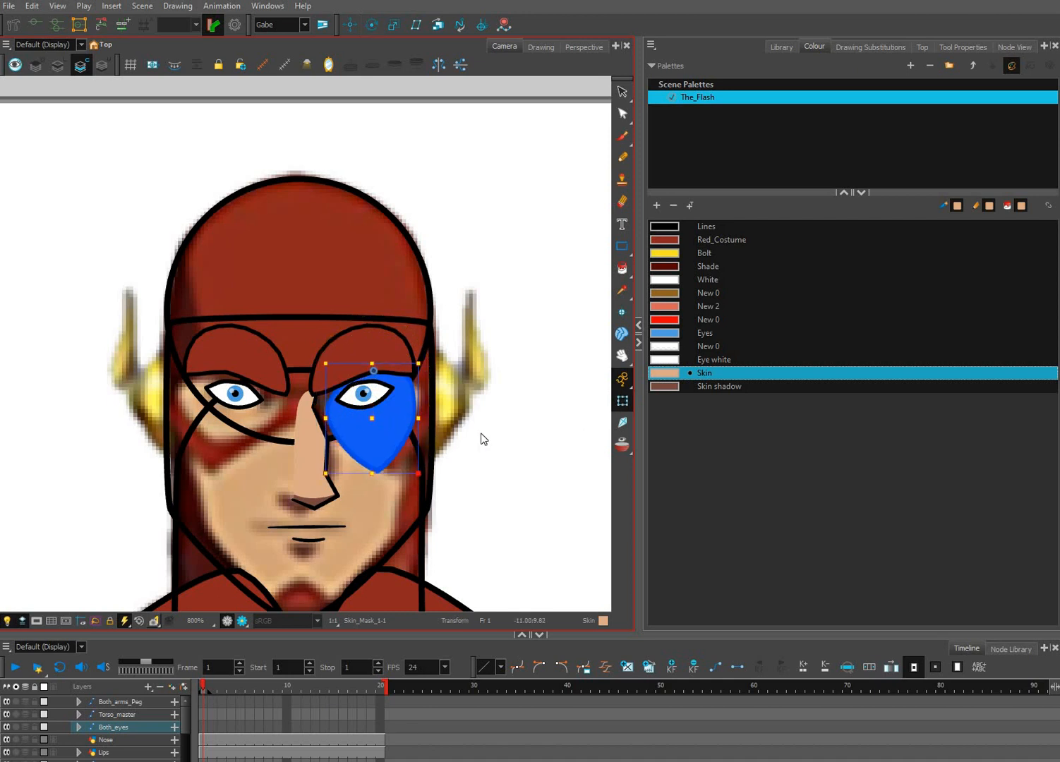
pyautogui.moveTo(423, 417); pyautogui.dragTo(422, 434)
# Select the Skin_Mask_1-P peg and place its pivot at the middle of the mask's upper edge.
pyautogui.click(422, 433)
pyautogui.scroll(1, 422, 433)
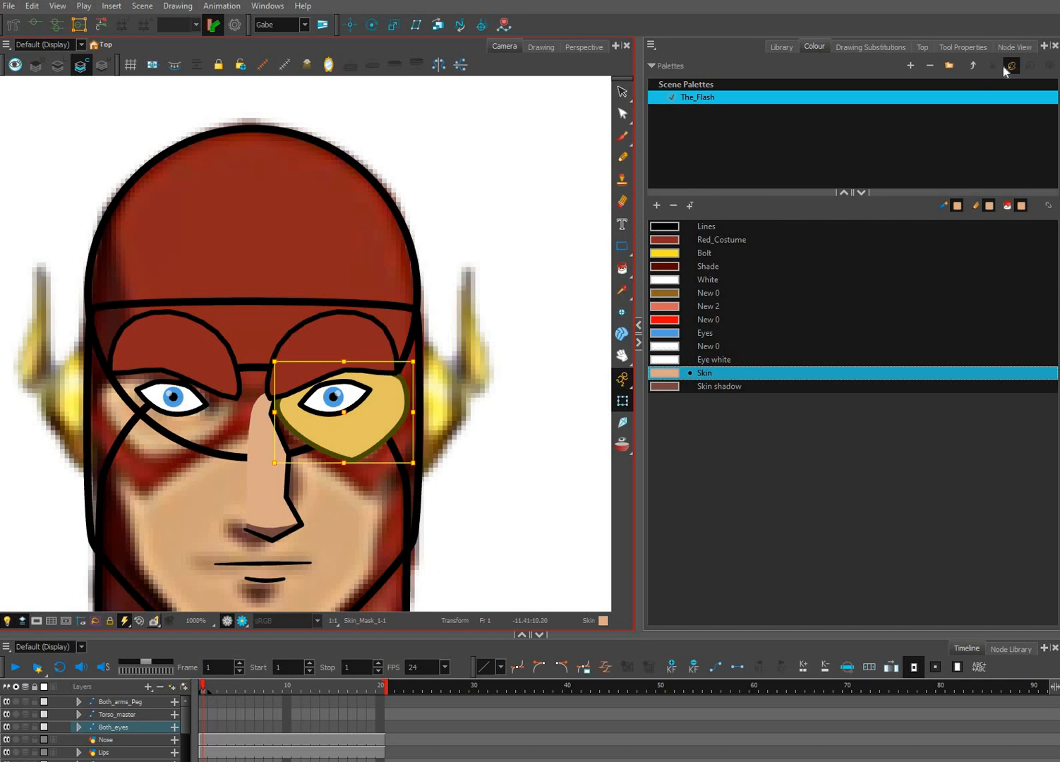
pyautogui.click(1009, 48)
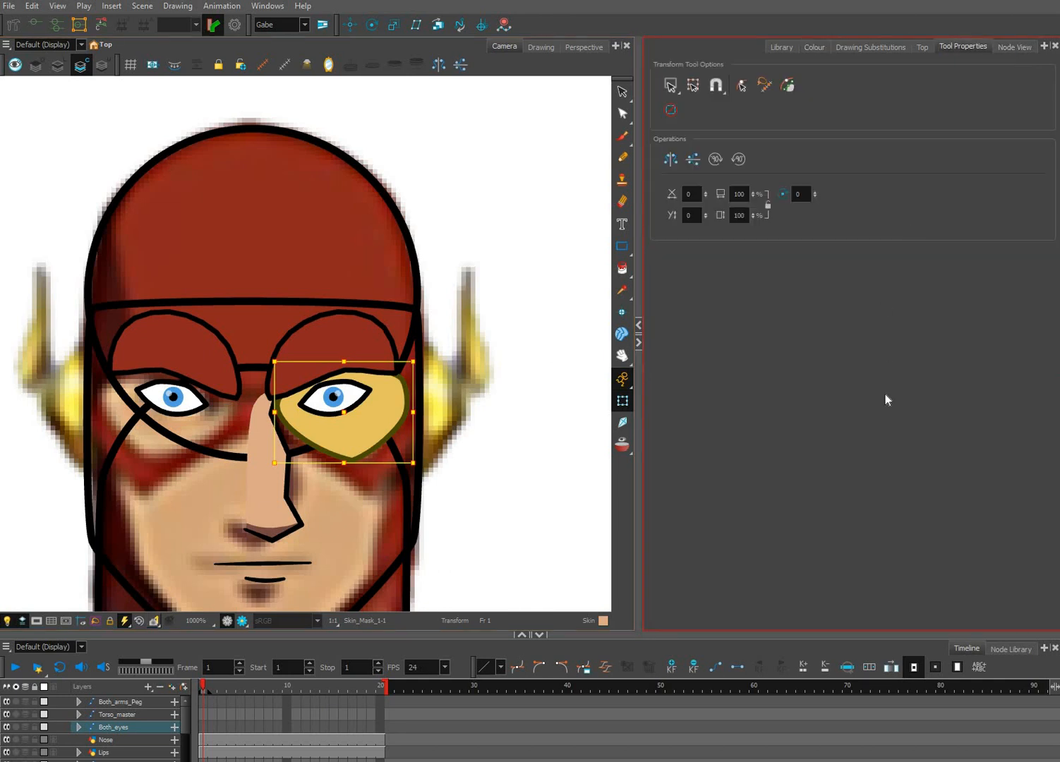
pyautogui.scroll(2, 881, 404)
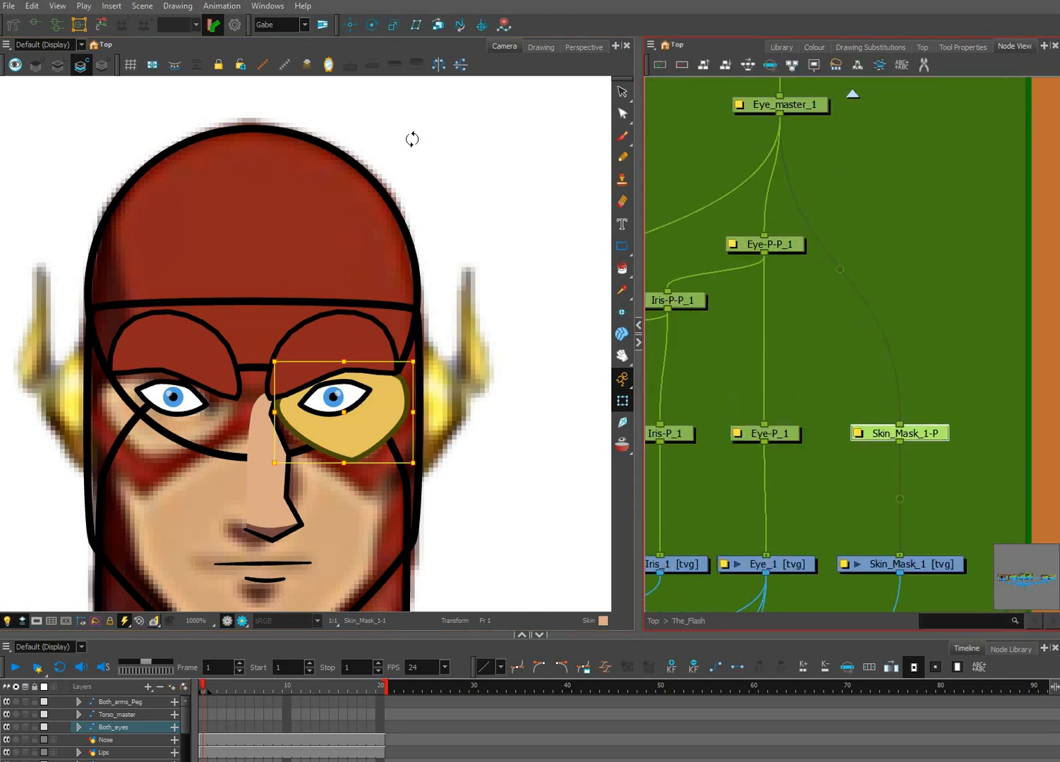
pyautogui.scroll(-13, 462, 407)
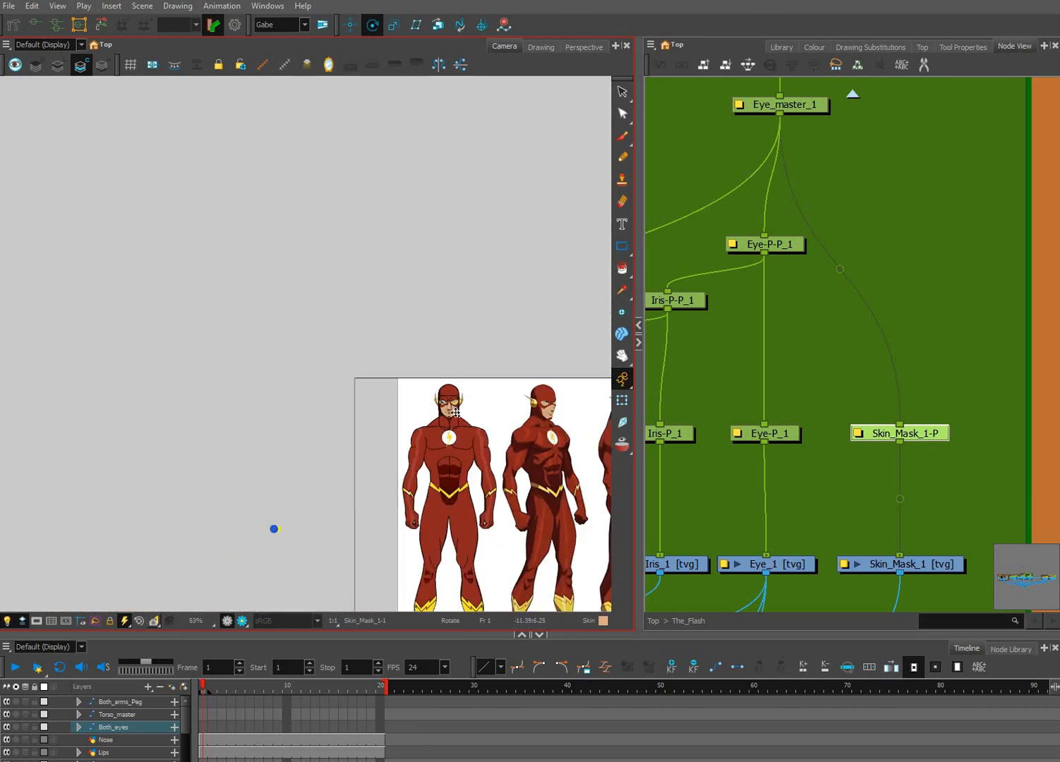
pyautogui.scroll(14, 455, 409)
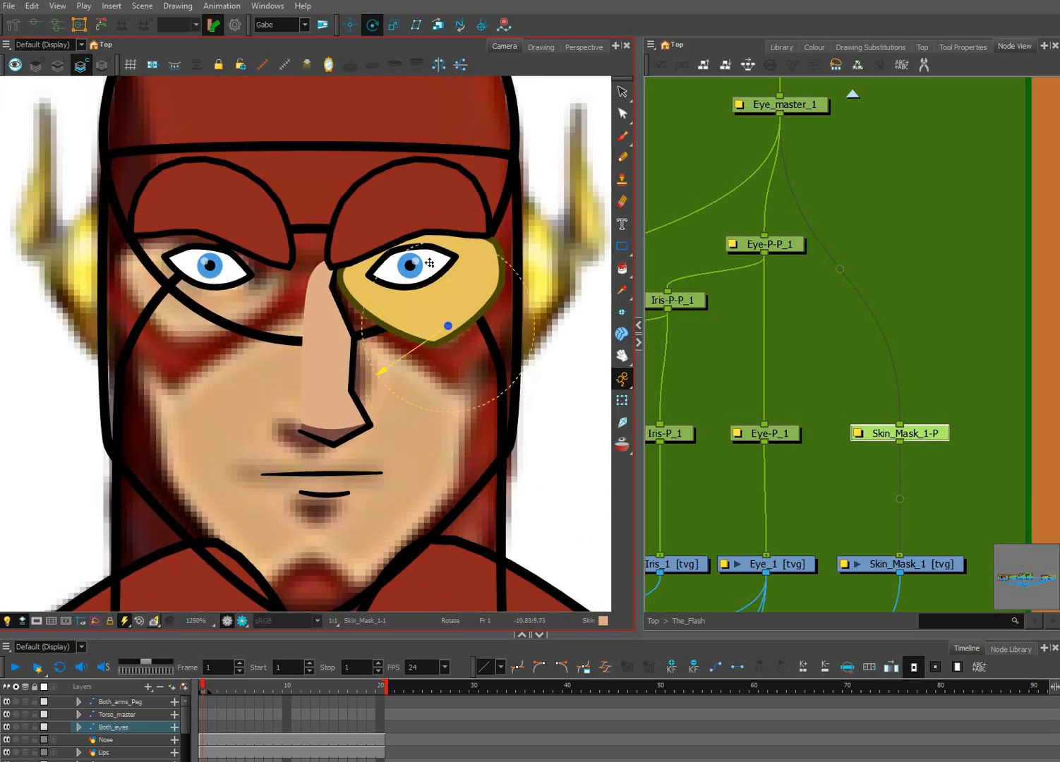
pyautogui.hotkey('shift', 't')
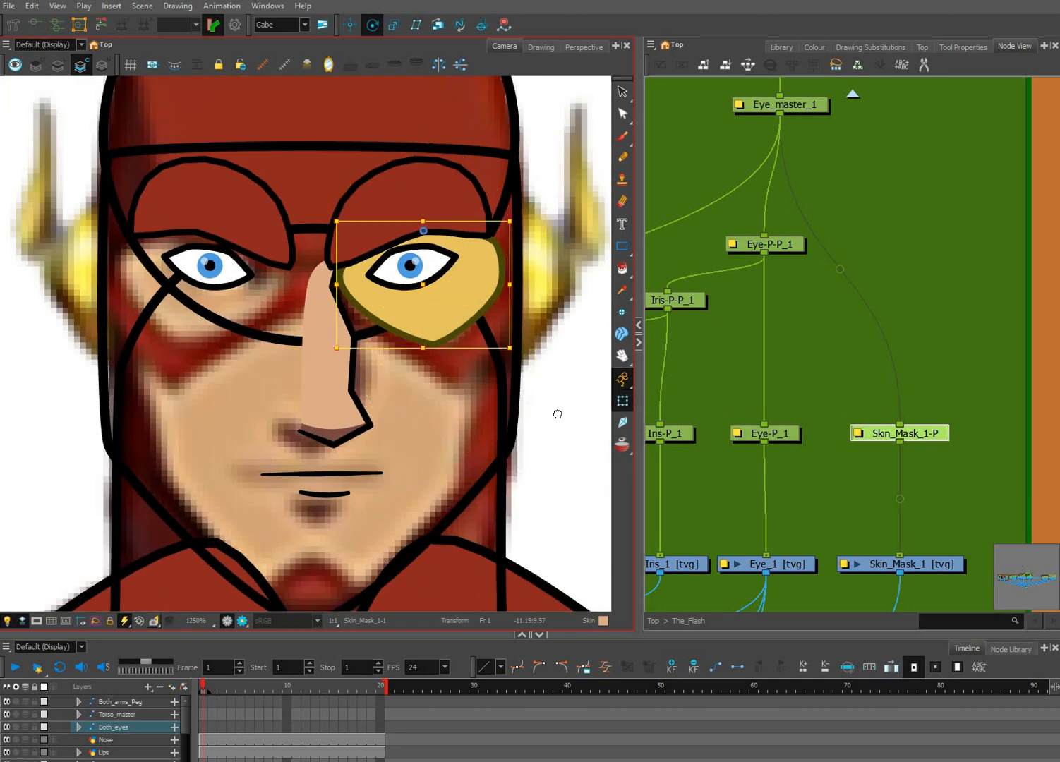
pyautogui.click(559, 415)
pyautogui.scroll(-1, 558, 418)
pyautogui.scroll(-1, 559, 419)
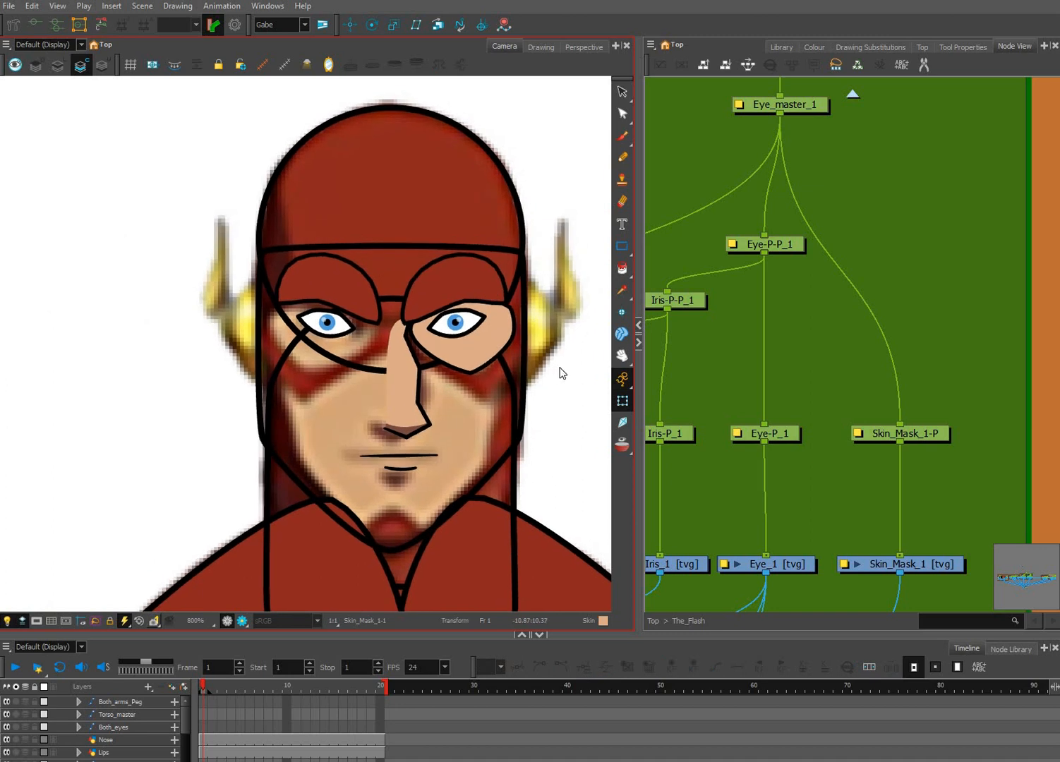
# Try bending the brow above the skin mask with its deformation controls, undo it, and delete the test keyframe on Both_eyes.
pyautogui.click(463, 304)
pyautogui.hotkey('shift', 'F11')
pyautogui.press('Escape')
pyautogui.moveTo(459, 304); pyautogui.dragTo(415, 342)
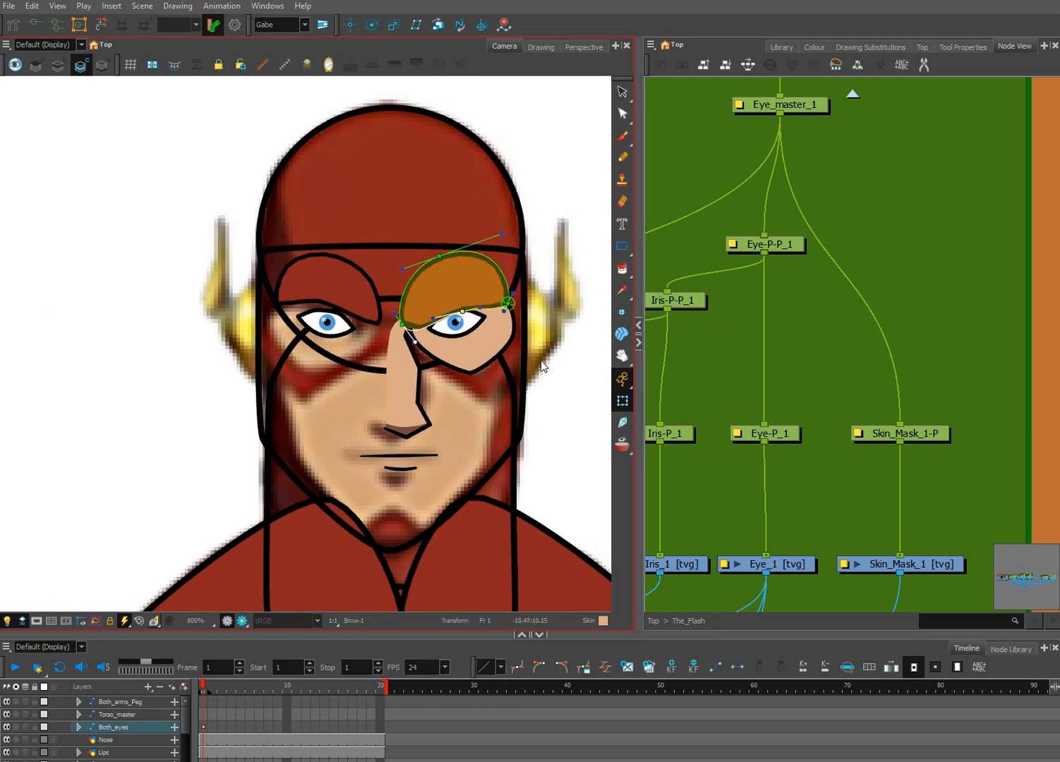
pyautogui.hotkey('ctrl', 'z')
pyautogui.click(204, 726)
pyautogui.press('Delete')
pyautogui.click(558, 445)
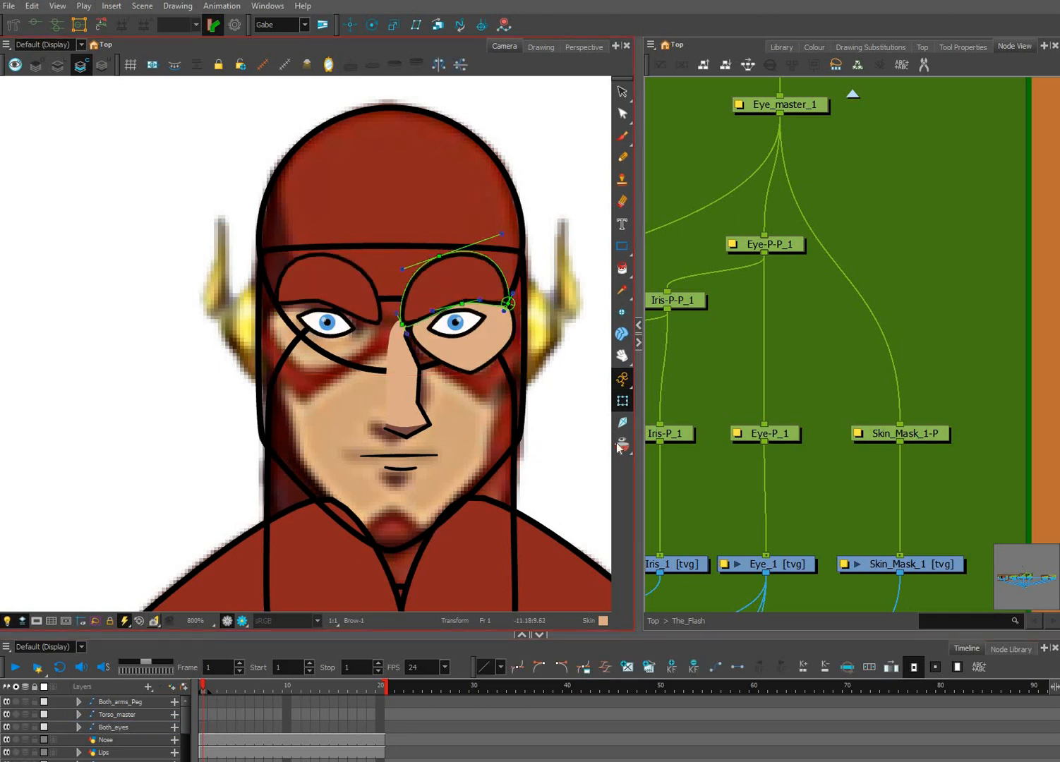
# Copy the Skin_Mask_1 drawing node together with its Skin_Mask_1-P peg.
pyautogui.press('1')
pyautogui.press('1')
pyautogui.press('1')
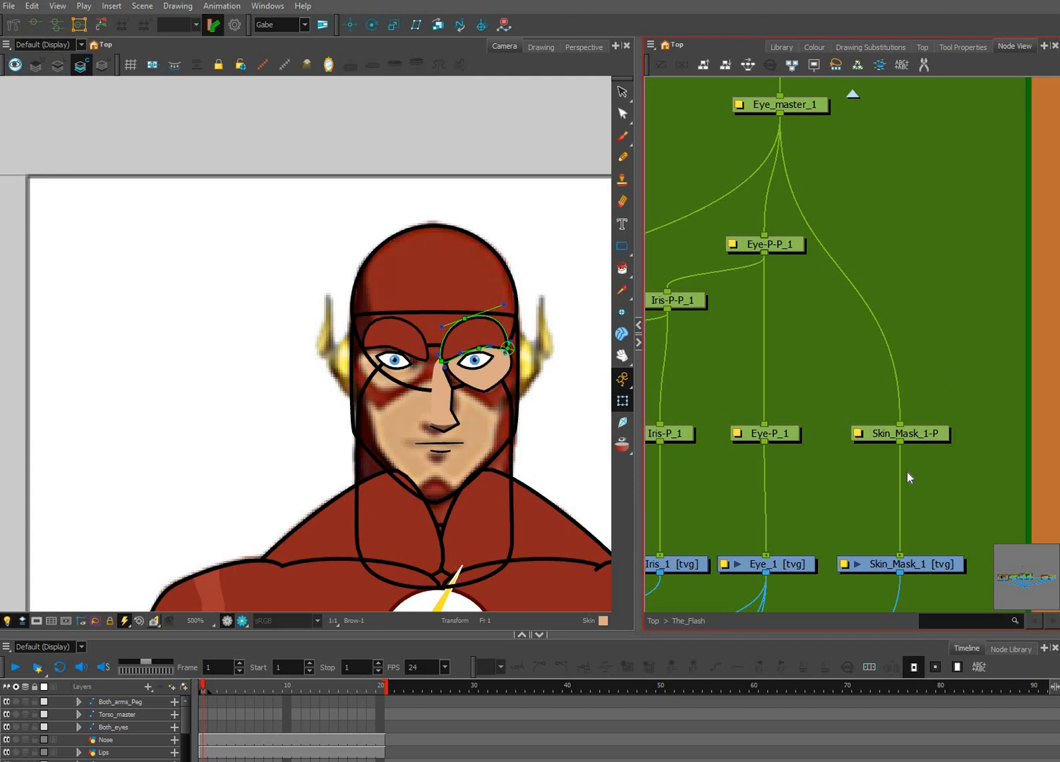
pyautogui.scroll(-3, 917, 471)
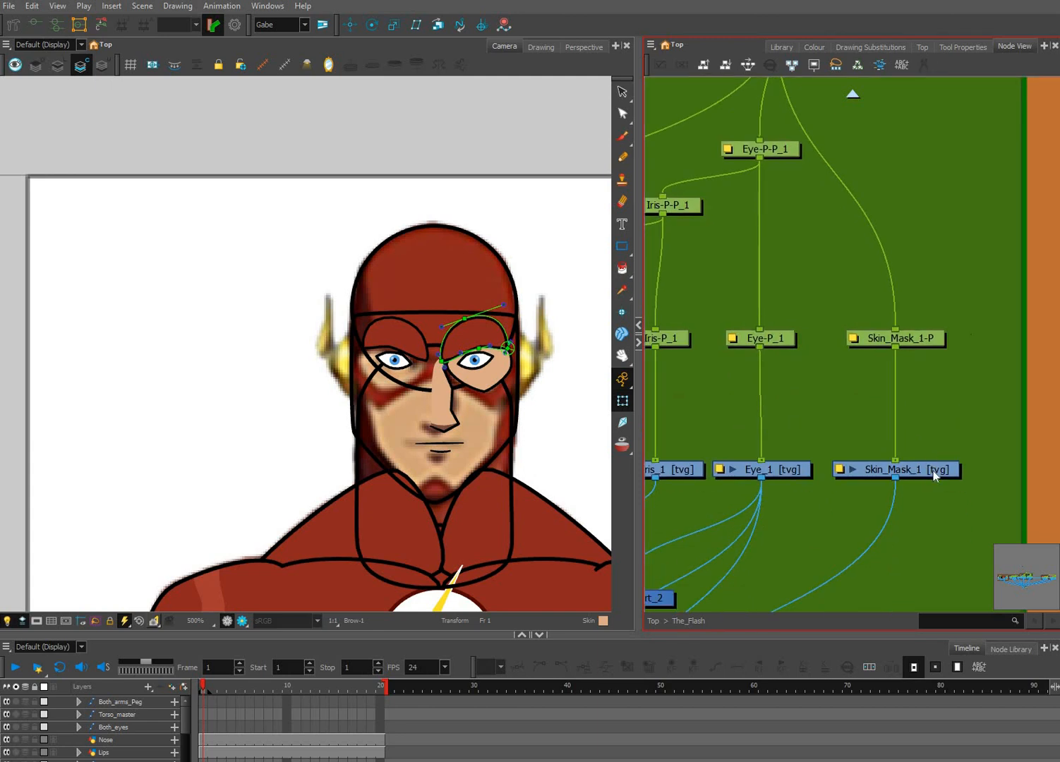
pyautogui.click(935, 471)
pyautogui.rightClick(957, 490)
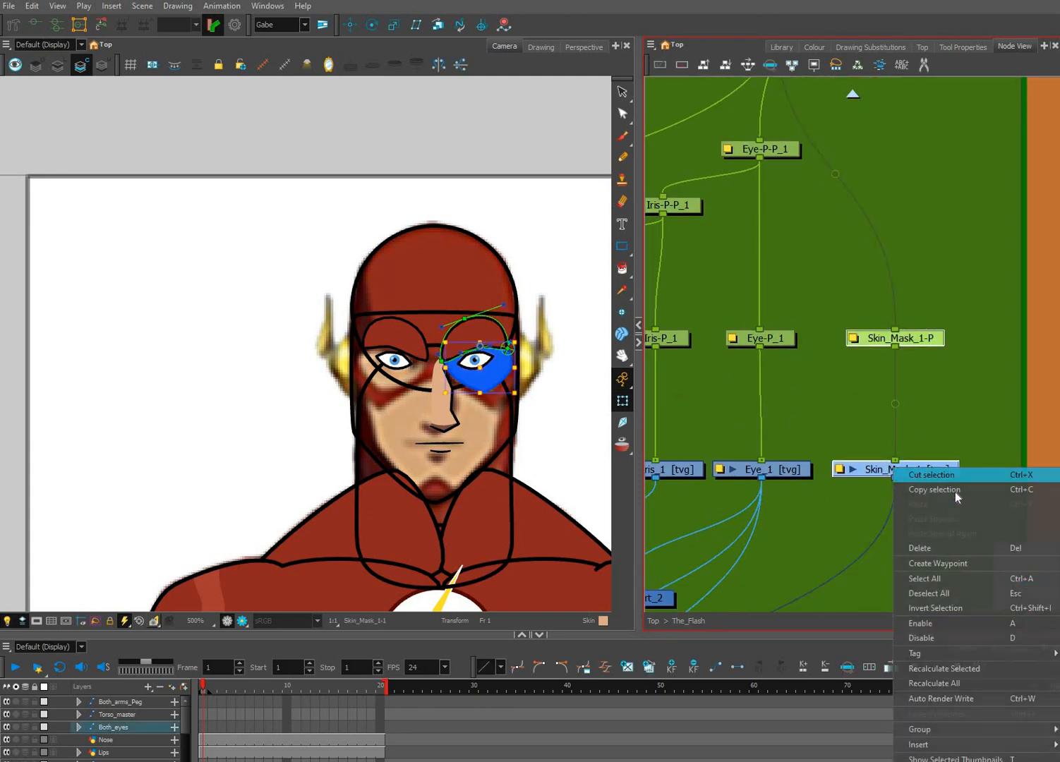
pyautogui.click(956, 426)
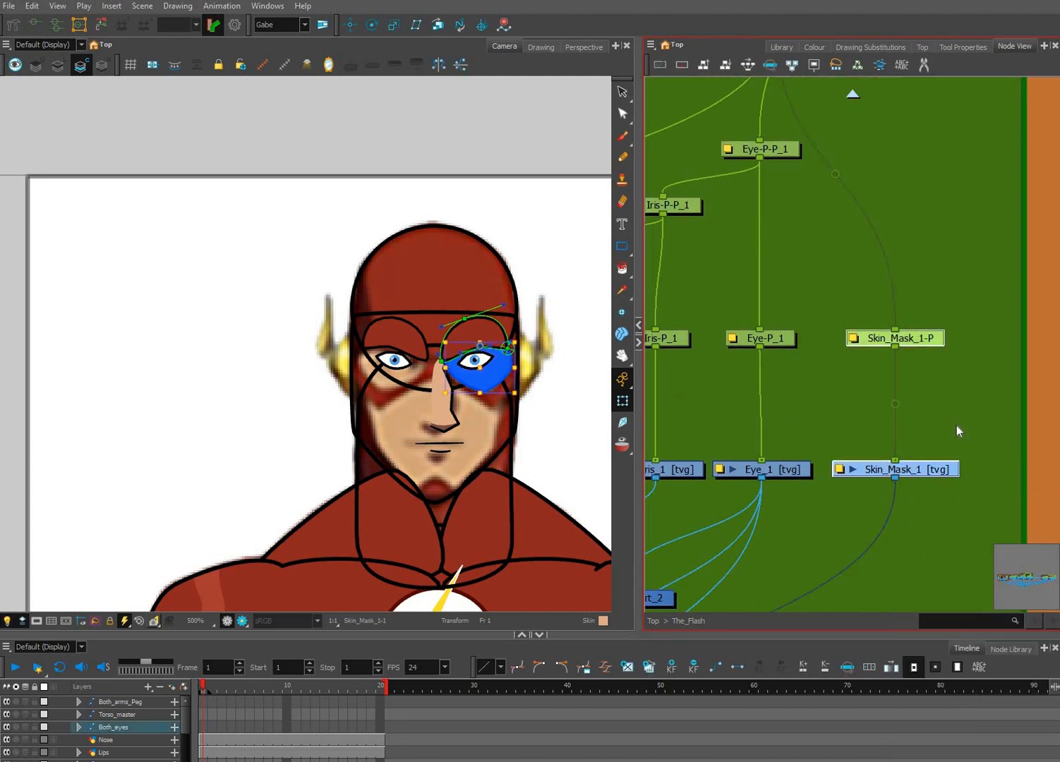
# Paste Special the copied nodes into the Eye 1 group with Create New Columns enabled and palettes set to Link to original palettes (colour model).
pyautogui.scroll(-6, 787, 446)
pyautogui.hscroll(-4, 868, 447)
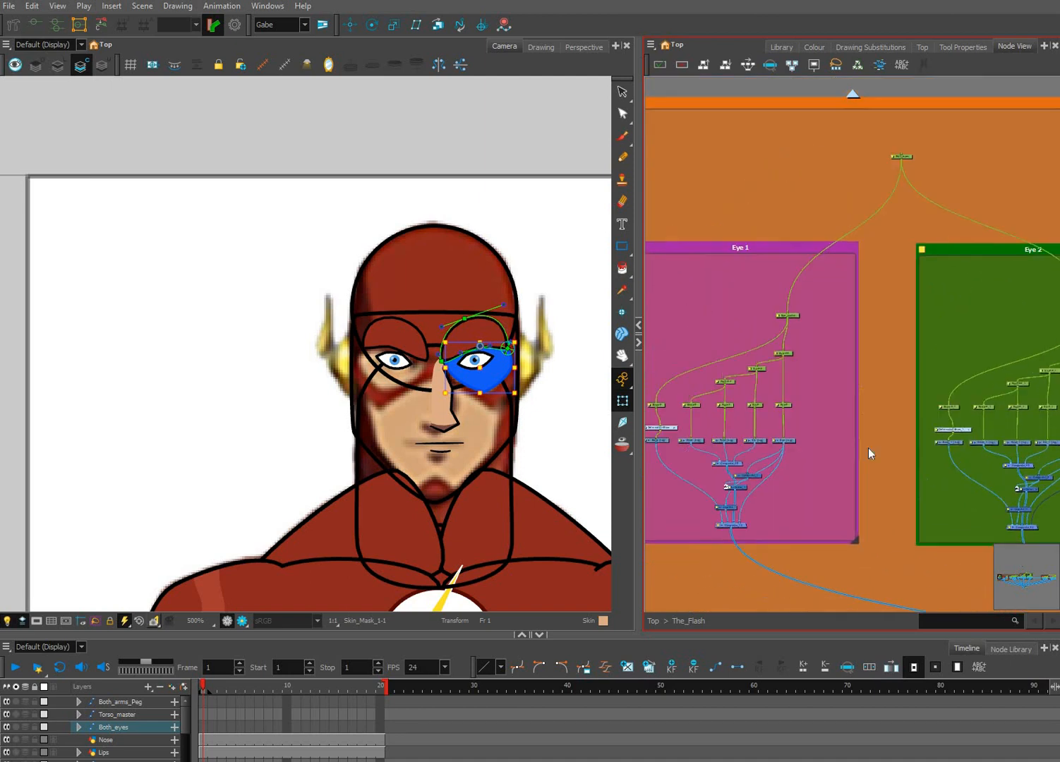
pyautogui.scroll(5, 921, 460)
pyautogui.rightClick(917, 469)
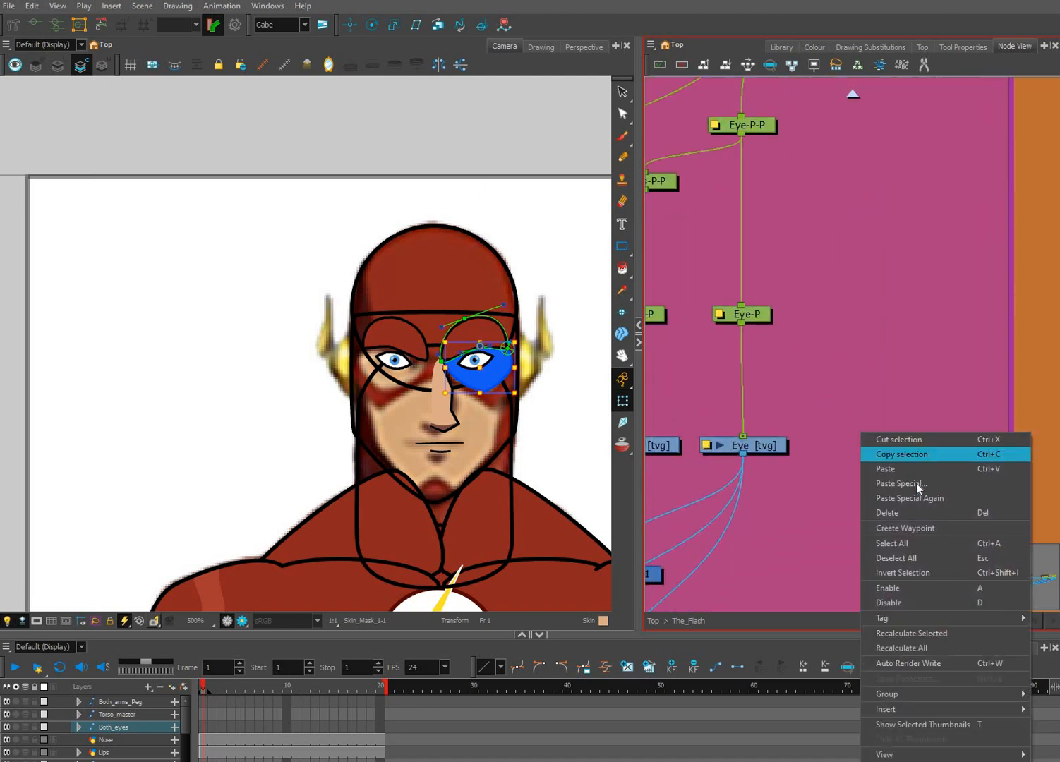
pyautogui.click(907, 485)
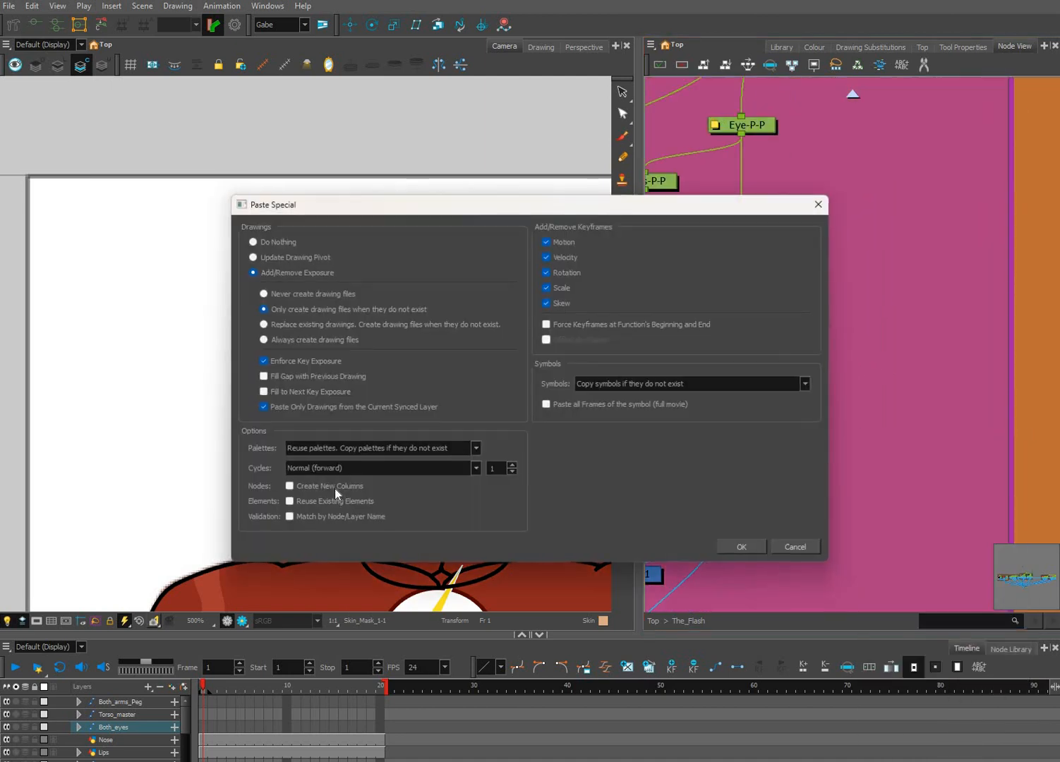
pyautogui.click(358, 448)
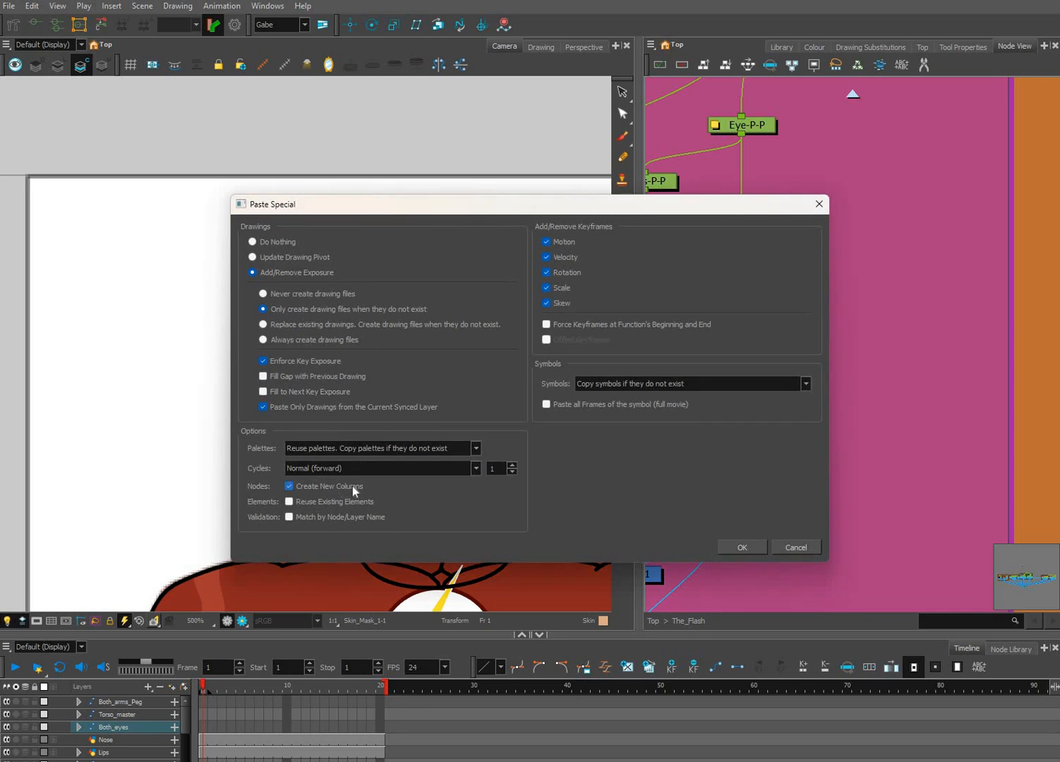
pyautogui.click(352, 522)
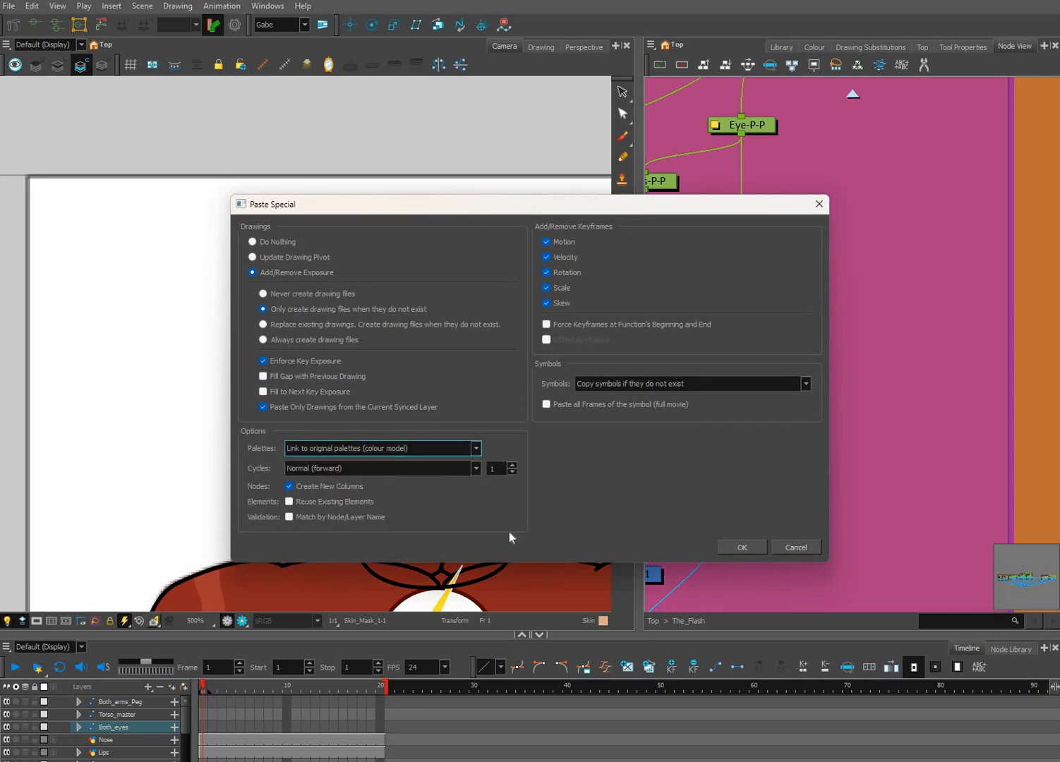
pyautogui.click(751, 548)
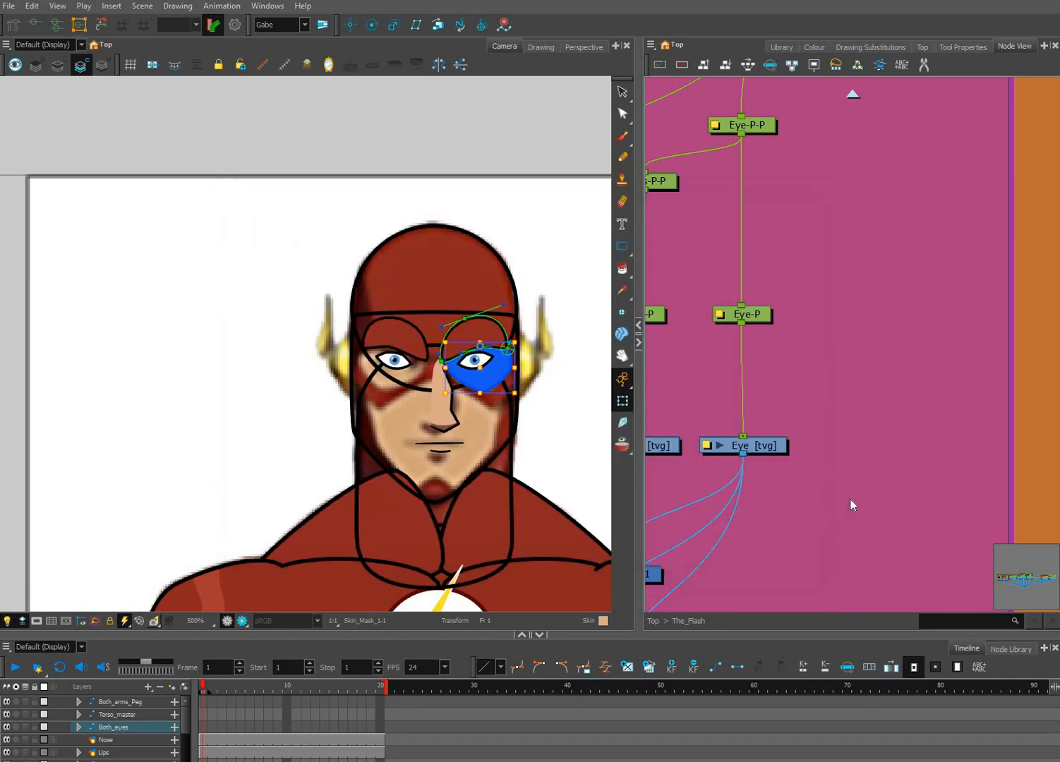
# Parent the pasted skin mask peg to Eye_master and connect its drawing to Composite_12.
pyautogui.moveTo(989, 498); pyautogui.dragTo(881, 305)
pyautogui.scroll(5, 808, 243)
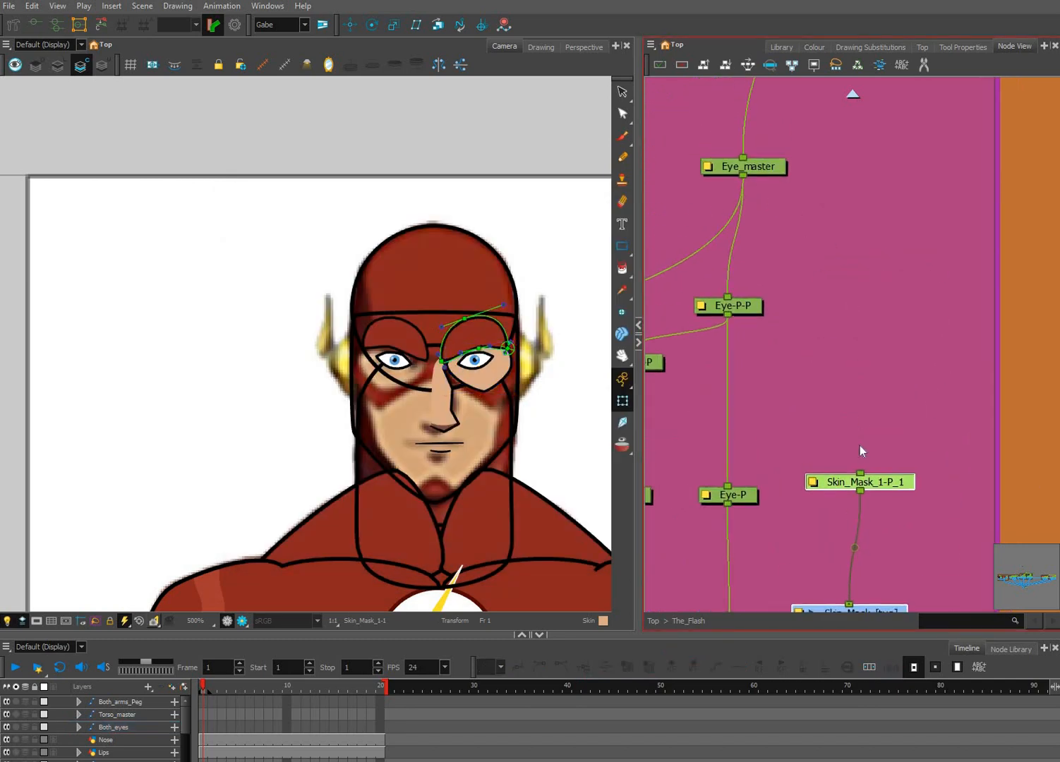
pyautogui.moveTo(742, 175); pyautogui.dragTo(869, 225)
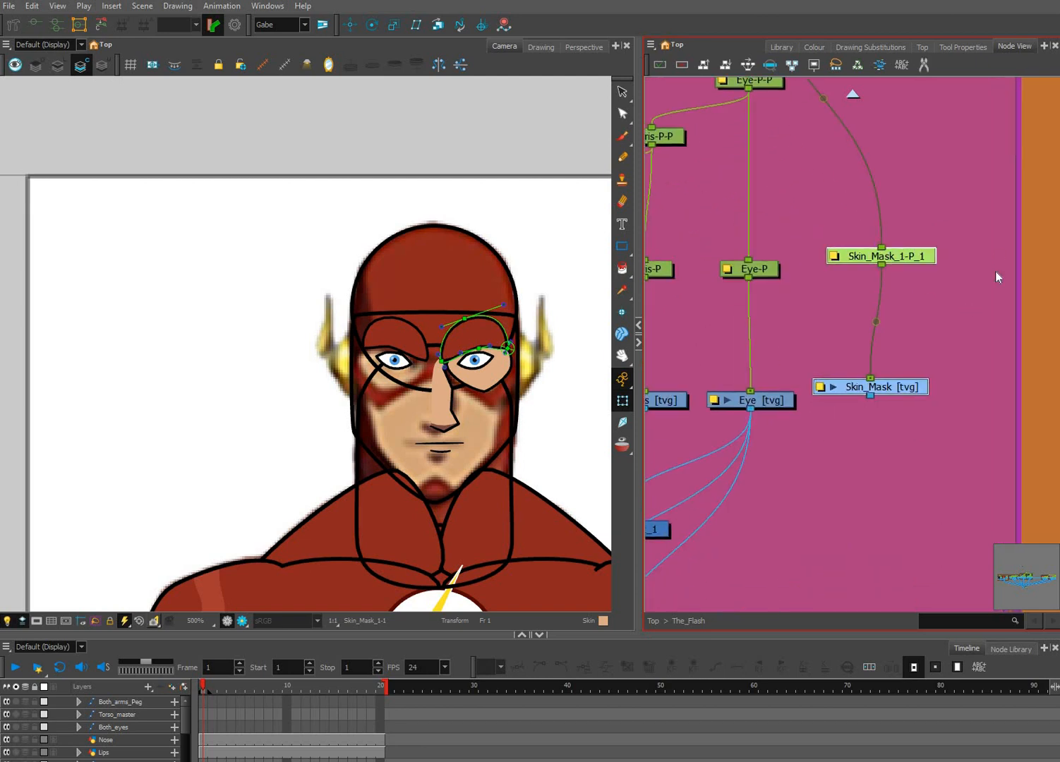
pyautogui.moveTo(869, 395); pyautogui.dragTo(741, 515)
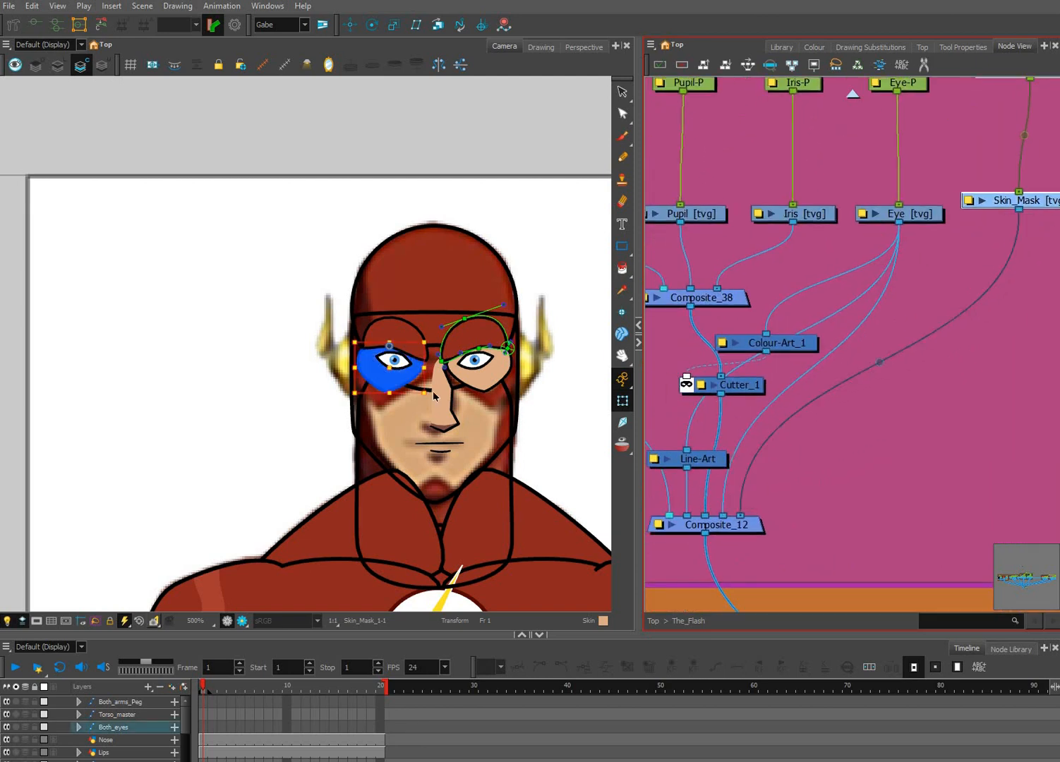
pyautogui.scroll(1, 563, 397)
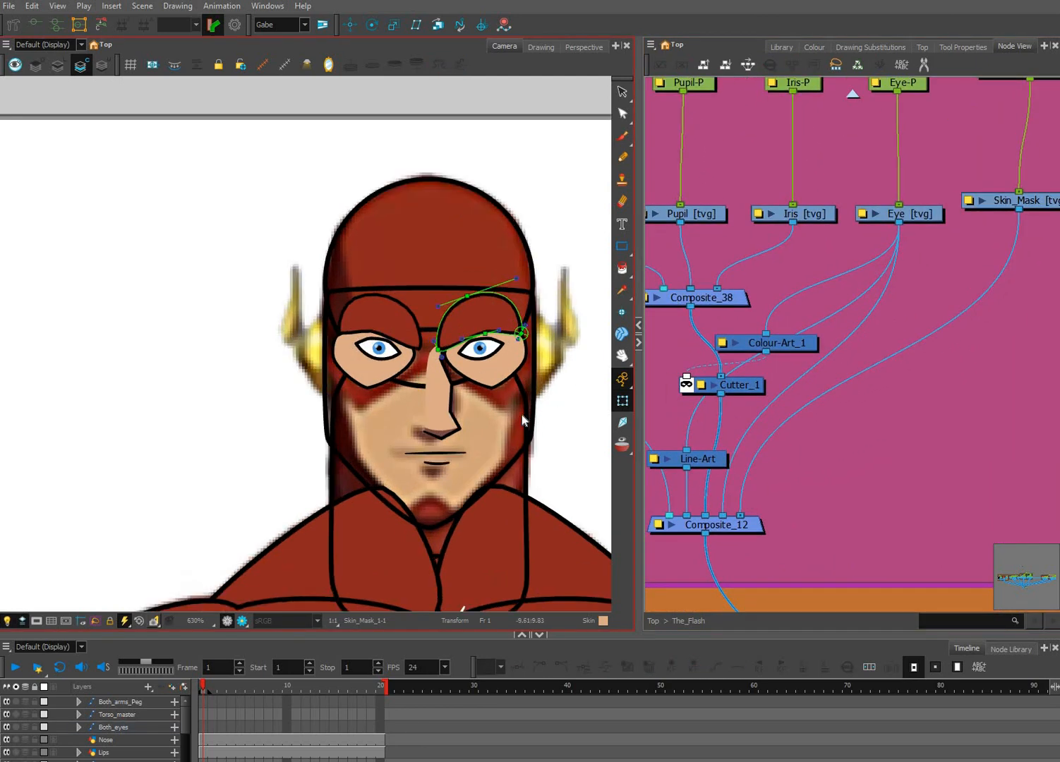
# Hide the deformation controls and move the pasted Skin_Mask node down level with the Eye node in the node view.
pyautogui.hotkey('shift', 'c')
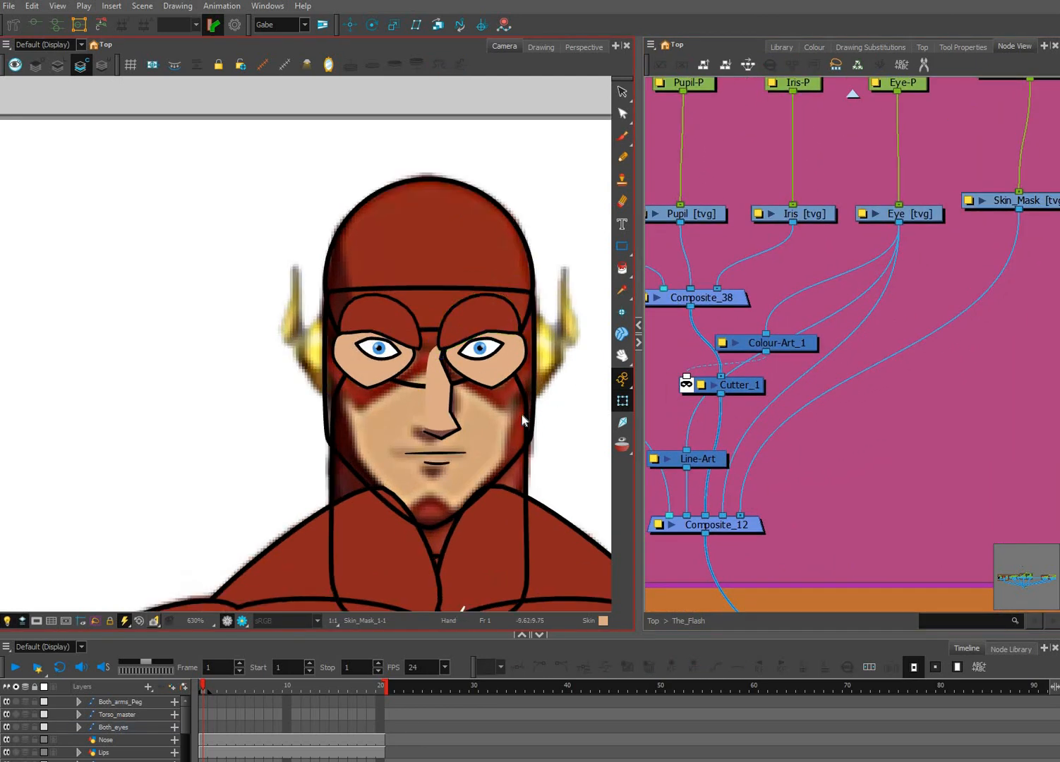
pyautogui.moveTo(562, 407); pyautogui.dragTo(522, 421)
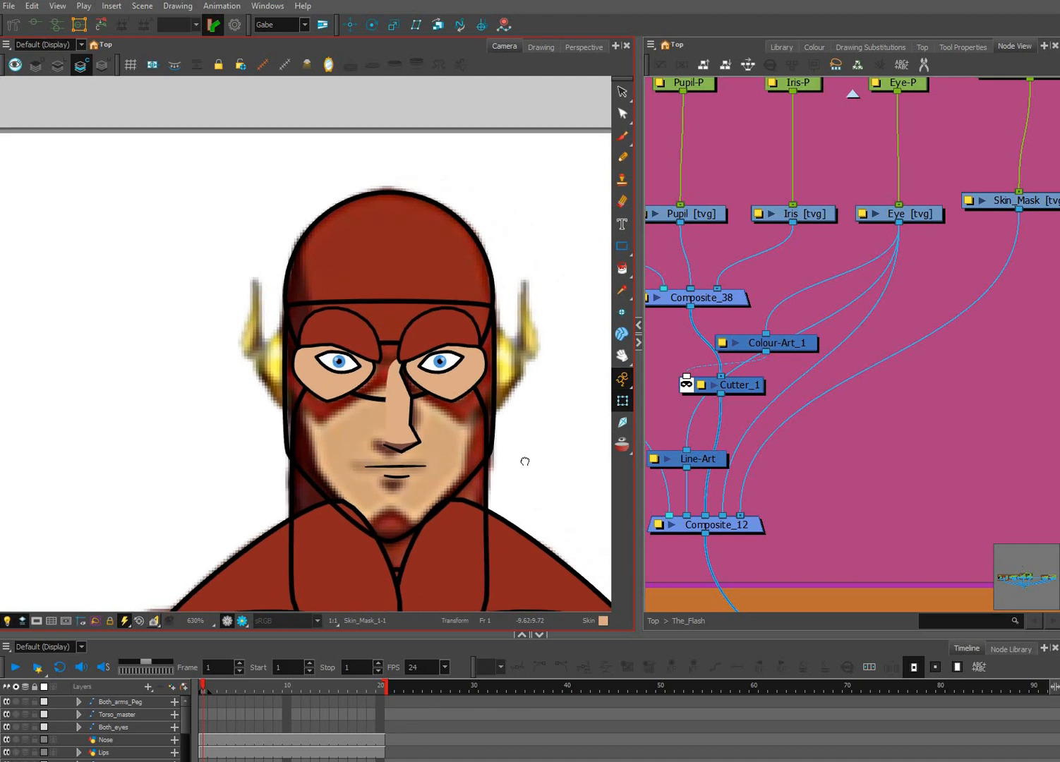
pyautogui.scroll(-3, 522, 461)
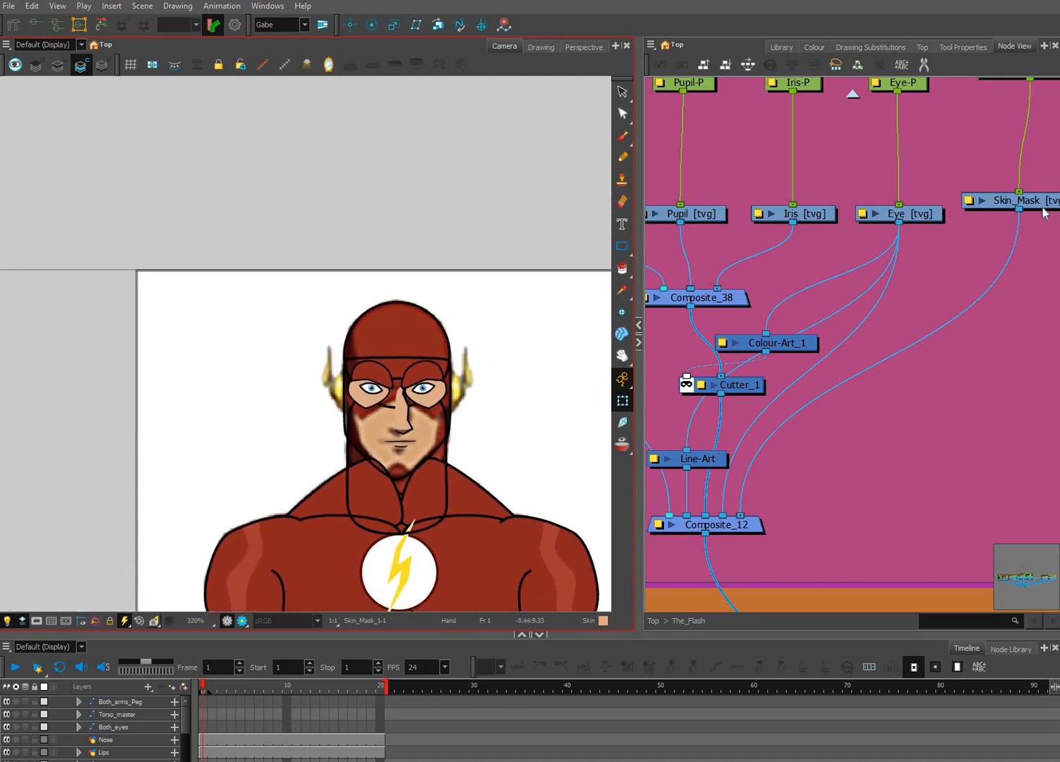
pyautogui.moveTo(1042, 207); pyautogui.dragTo(1042, 220)
# Select all artwork in the skin mask drawing of the eye whose node was just moved and nudge it towards the nose.
pyautogui.click(623, 94)
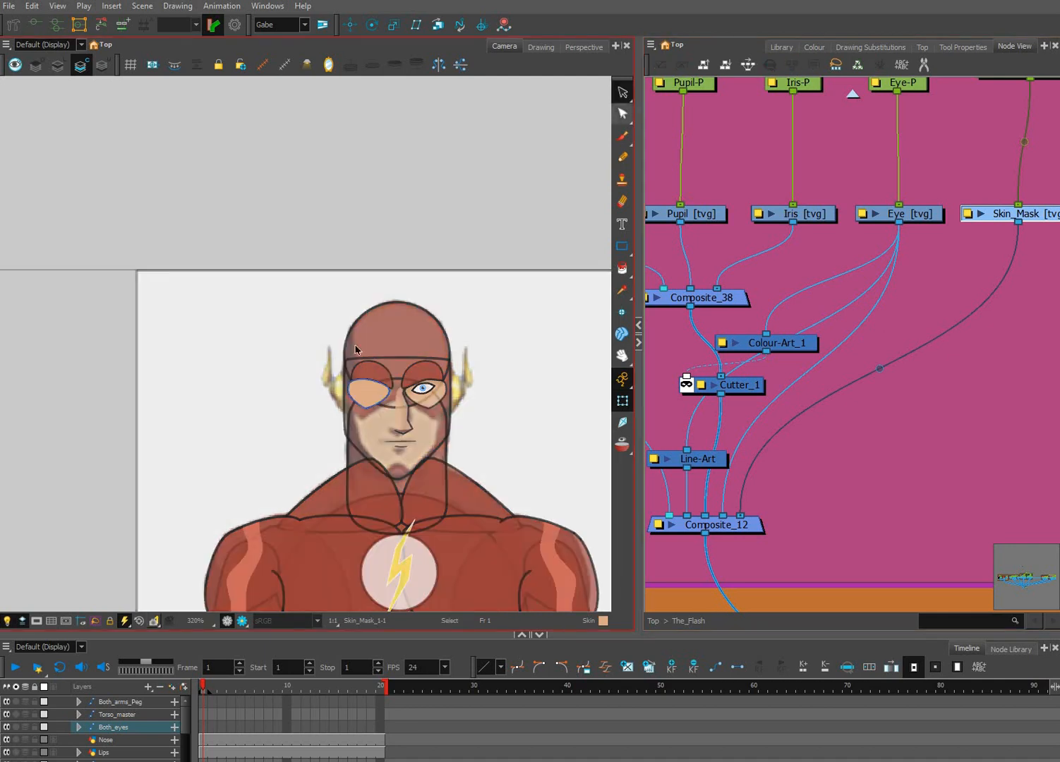
pyautogui.scroll(4, 357, 349)
pyautogui.hotkey('ctrl', 'a')
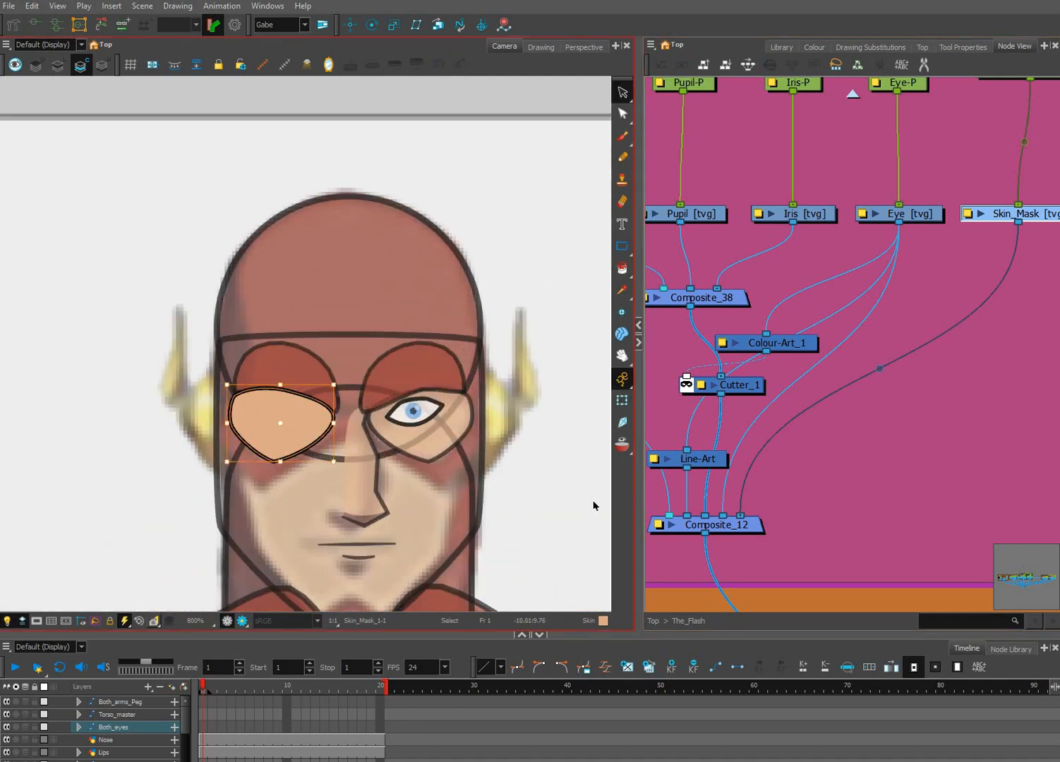
pyautogui.press('Right')
pyautogui.hotkey('shift', 't')
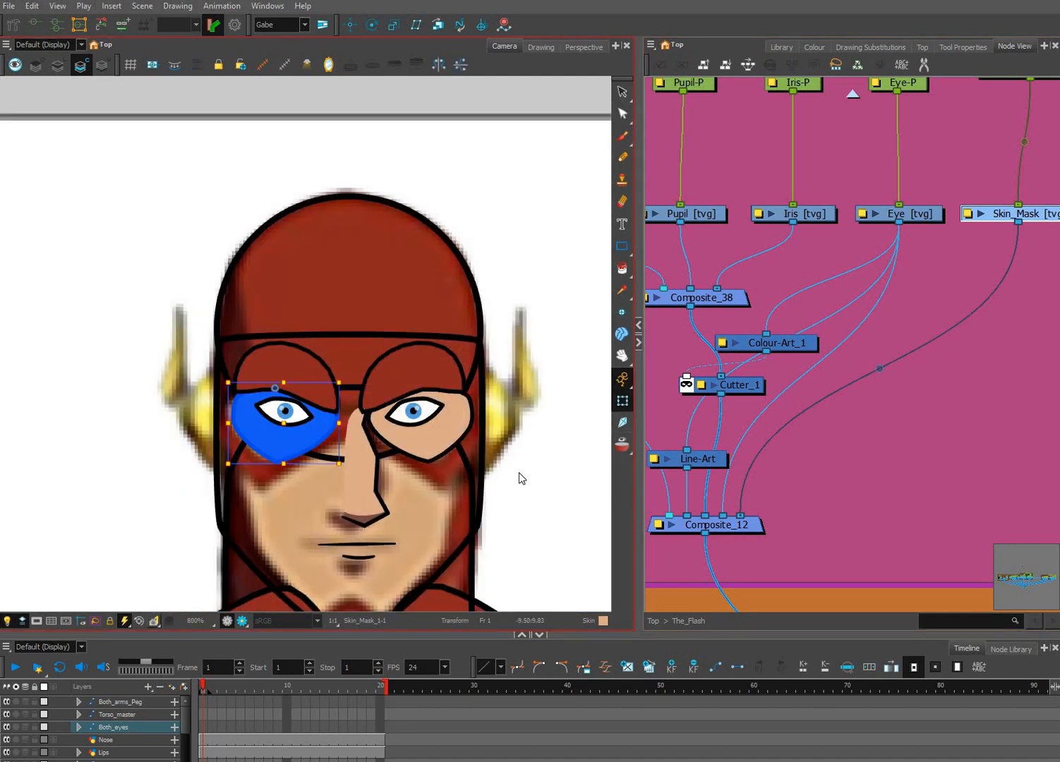
pyautogui.click(522, 485)
pyautogui.scroll(-2, 511, 416)
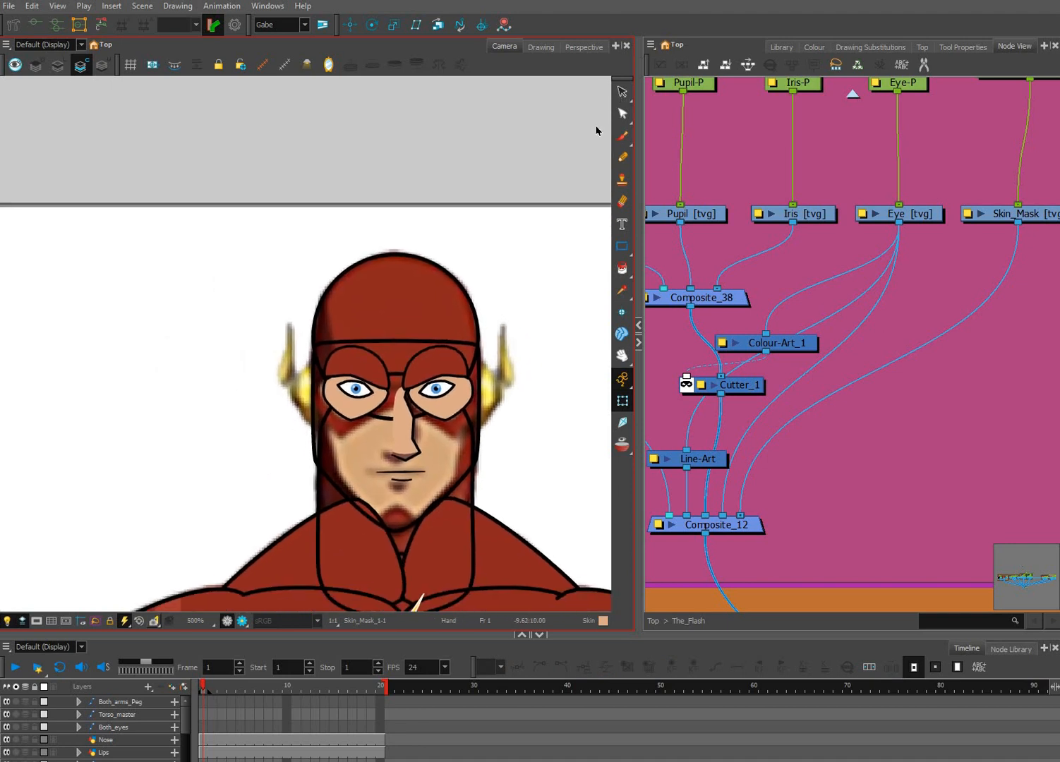
# Reselect the same skin mask artwork and nudge it two increments back away from the nose.
pyautogui.hotkey('alt', 's')
pyautogui.moveTo(301, 336); pyautogui.dragTo(512, 443)
pyautogui.press('Left')
pyautogui.press('Left')
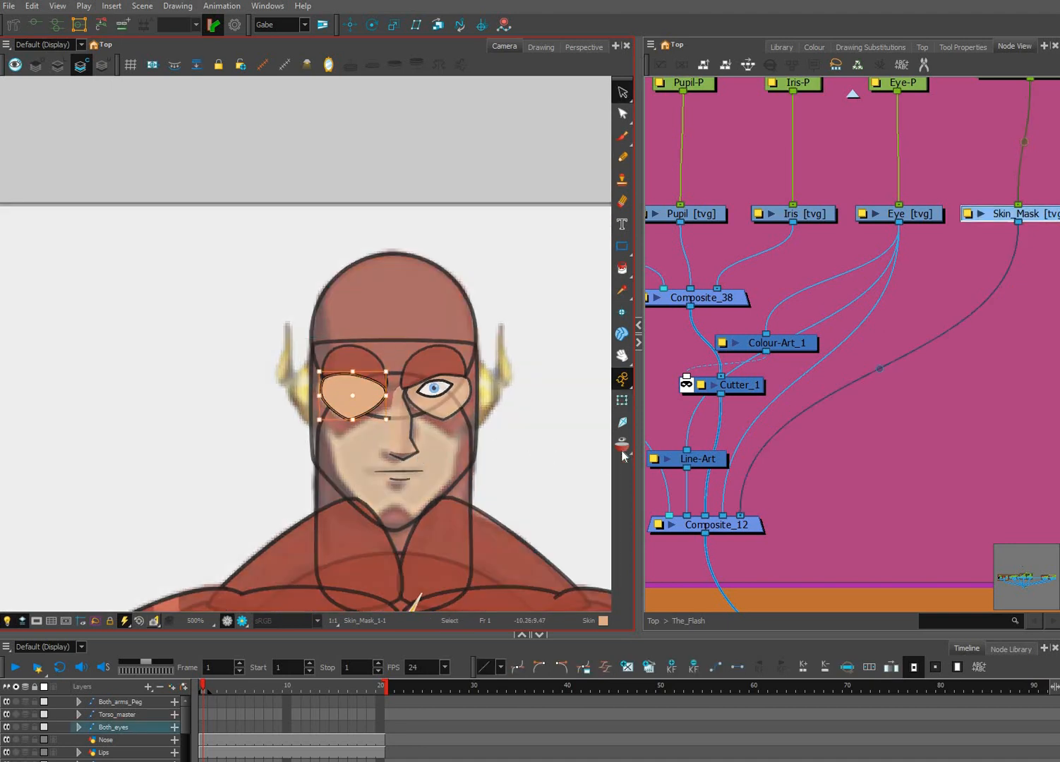
pyautogui.click(622, 402)
pyautogui.hotkey('shift', 't')
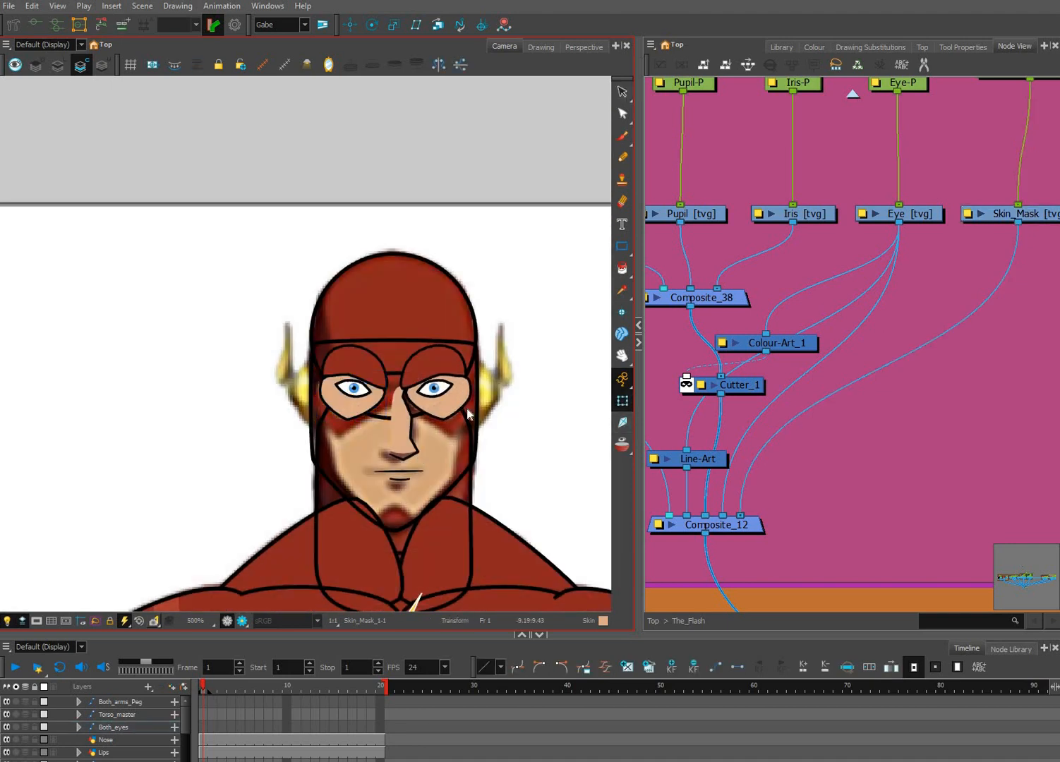
# Select the skin mask on the opposite eye and nudge its artwork slightly towards the nose.
pyautogui.moveTo(400, 284); pyautogui.dragTo(508, 447)
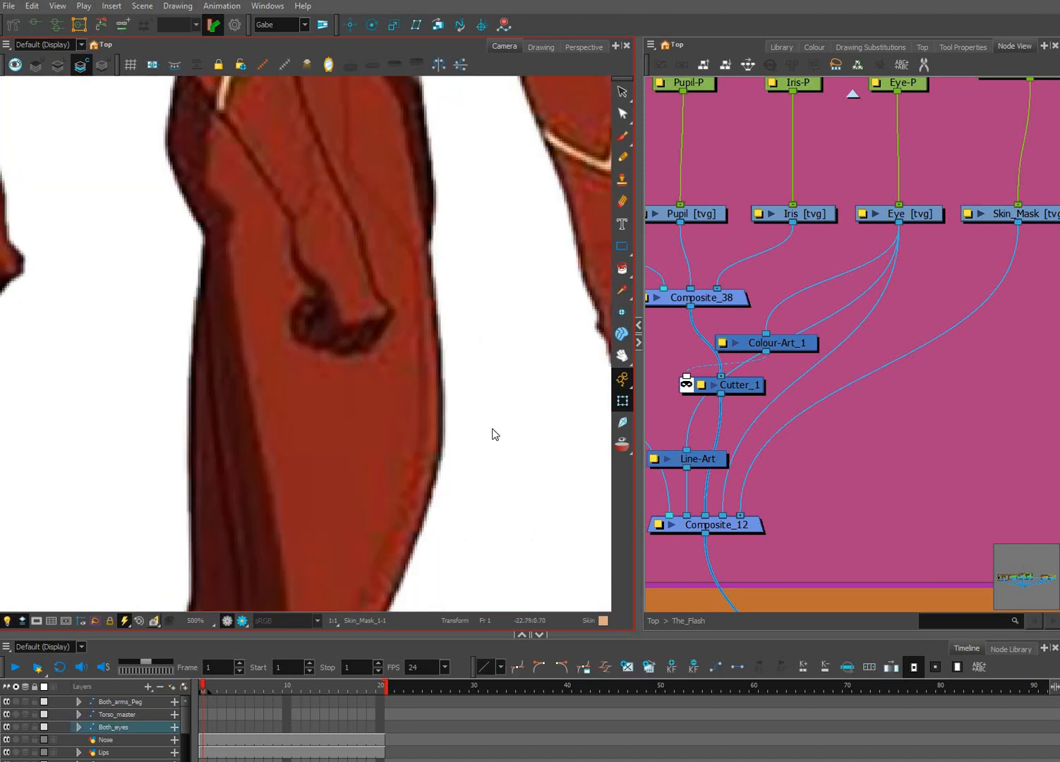
pyautogui.scroll(-5, 357, 391)
pyautogui.scroll(4, 529, 390)
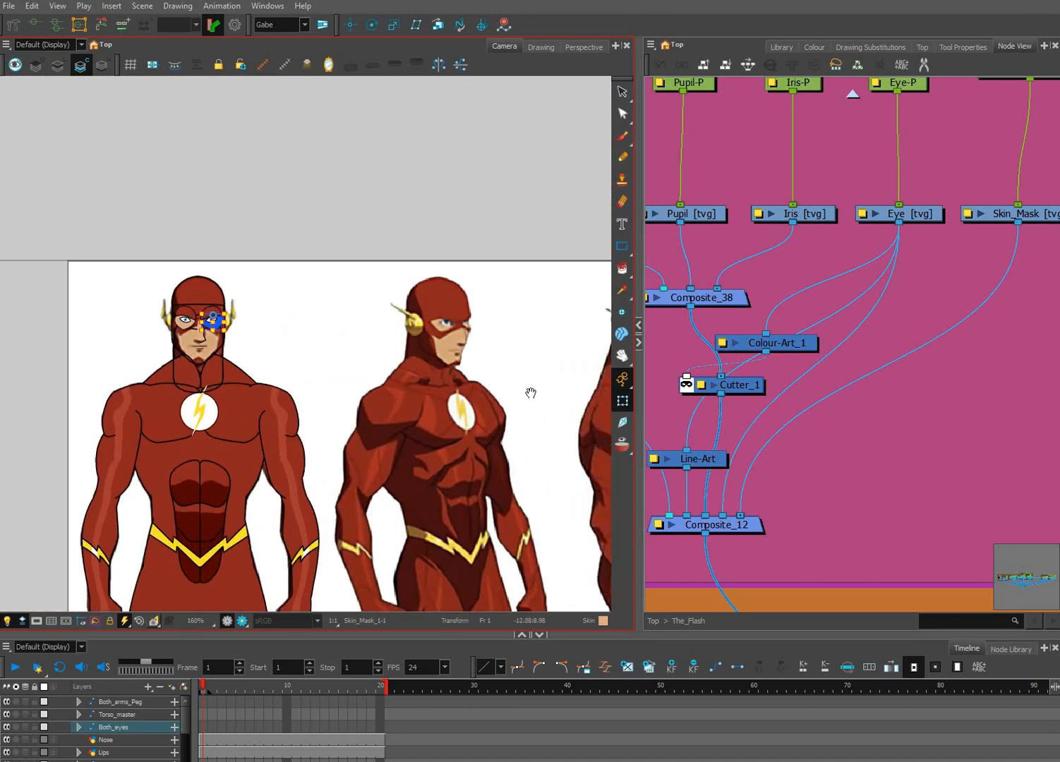
pyautogui.scroll(2, 597, 126)
pyautogui.click(622, 113)
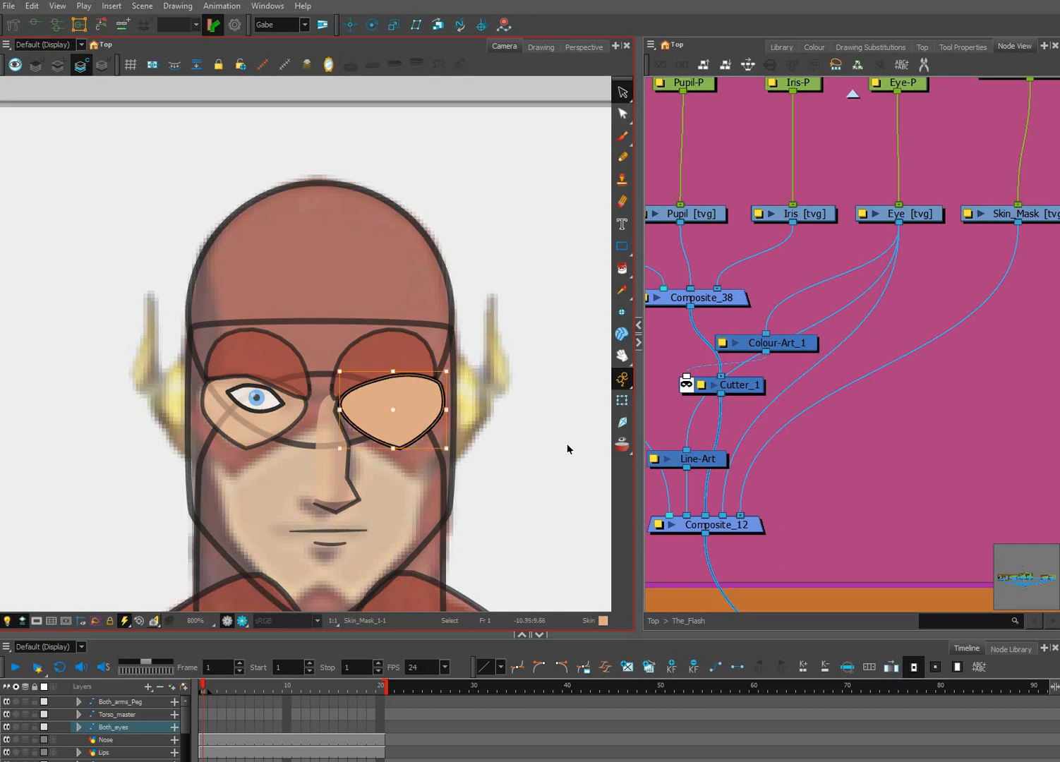
pyautogui.click(622, 400)
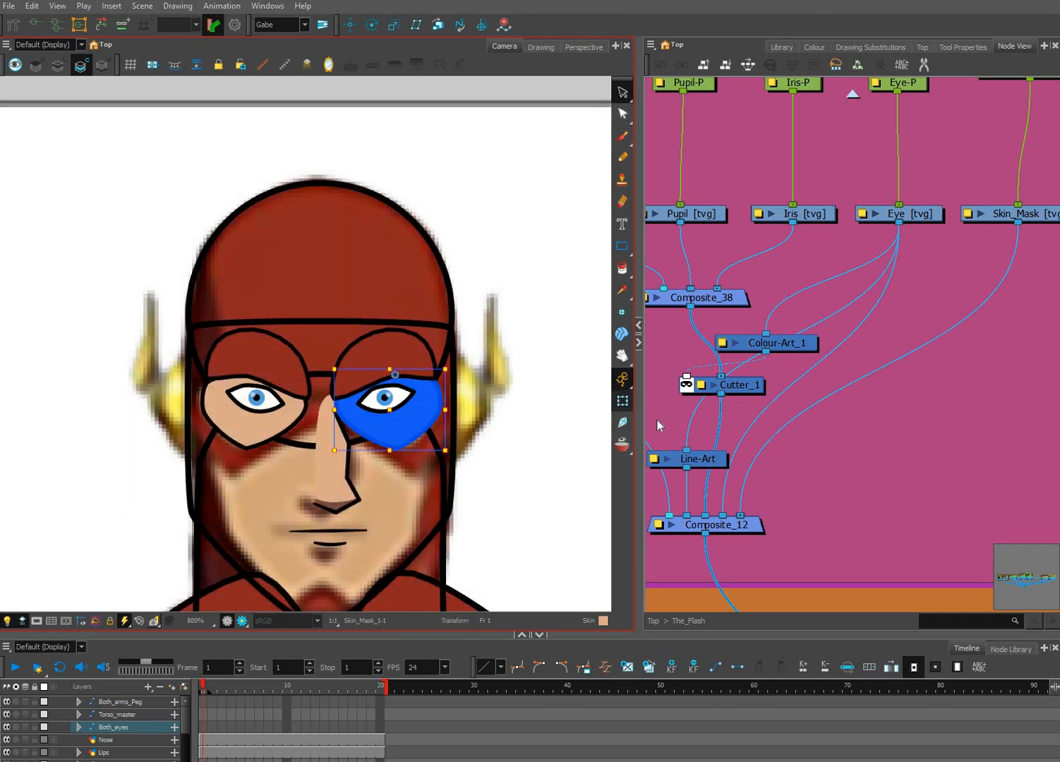
pyautogui.click(656, 420)
pyautogui.click(477, 487)
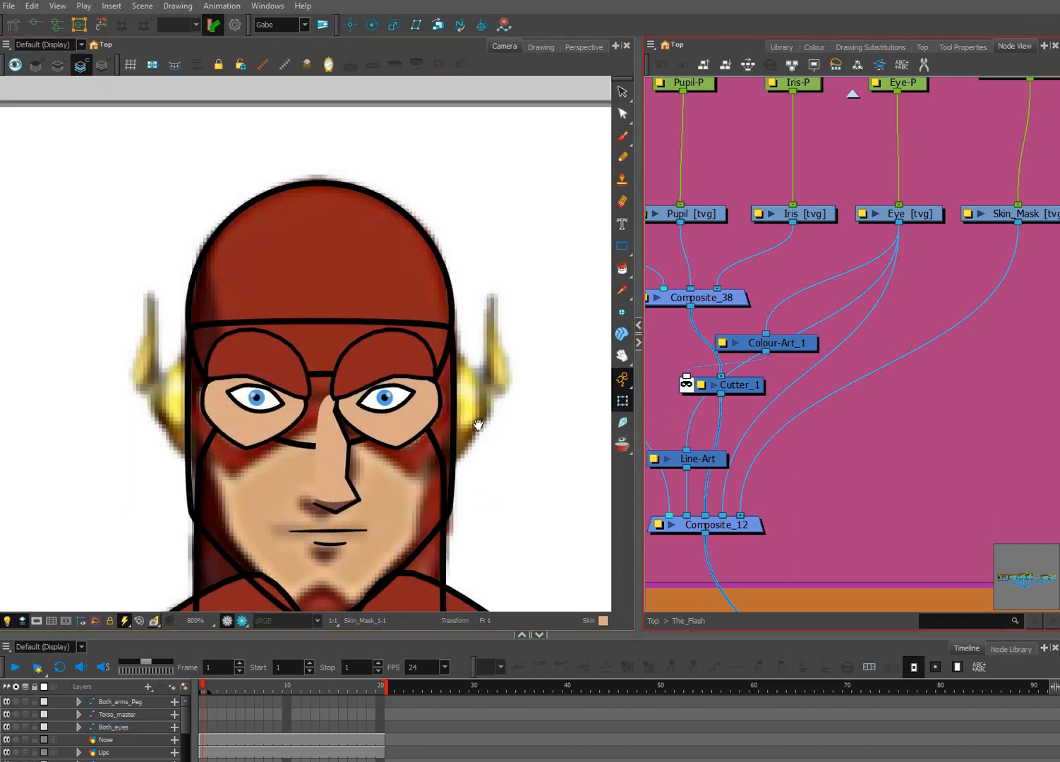
pyautogui.scroll(-2, 477, 424)
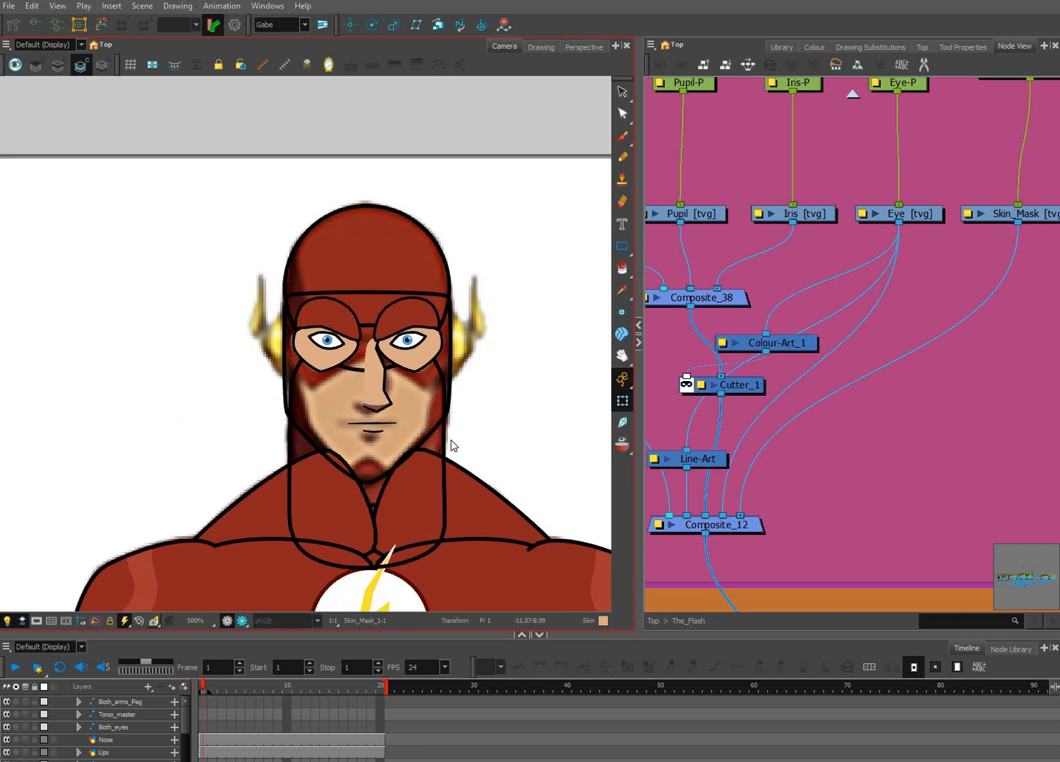
# Locate the Nose and Lips drawing nodes in the node view and add a parent peg to each of them.
pyautogui.click(436, 426)
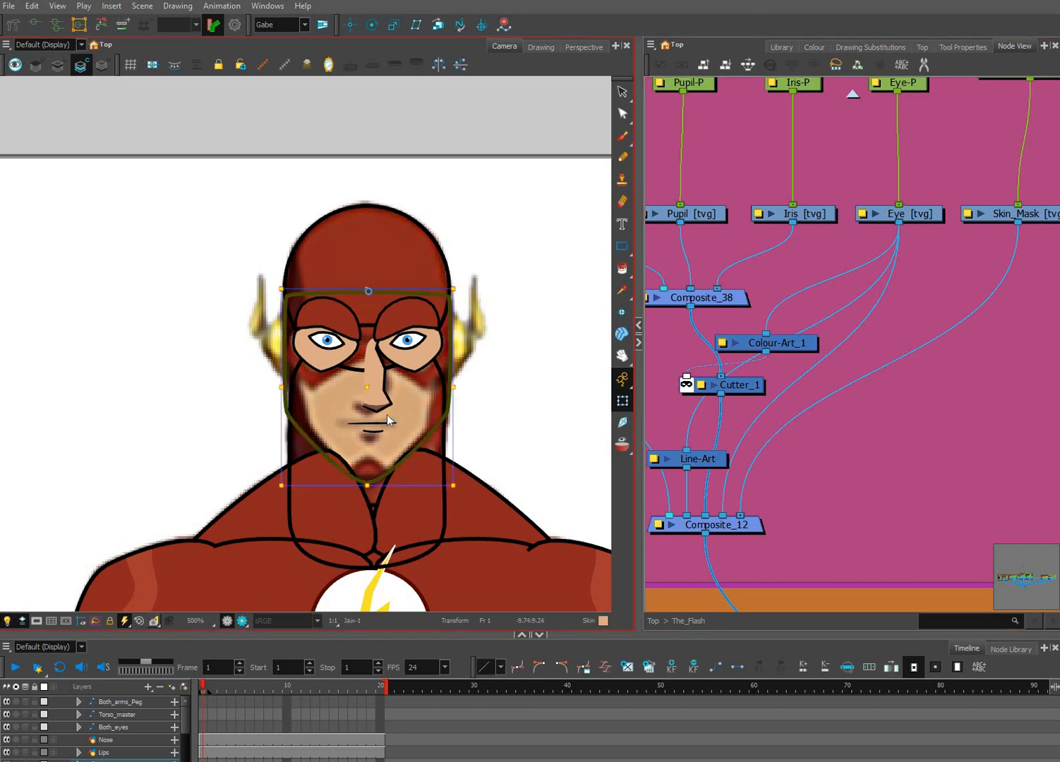
pyautogui.click(402, 432)
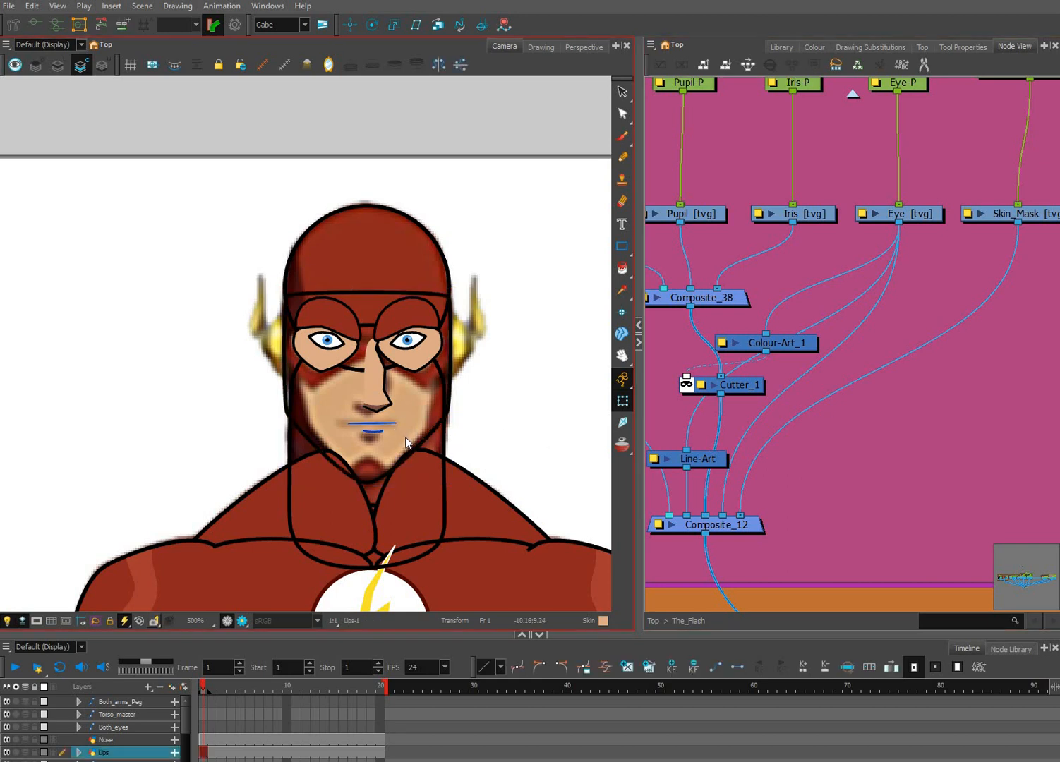
pyautogui.scroll(1, 408, 438)
pyautogui.click(785, 62)
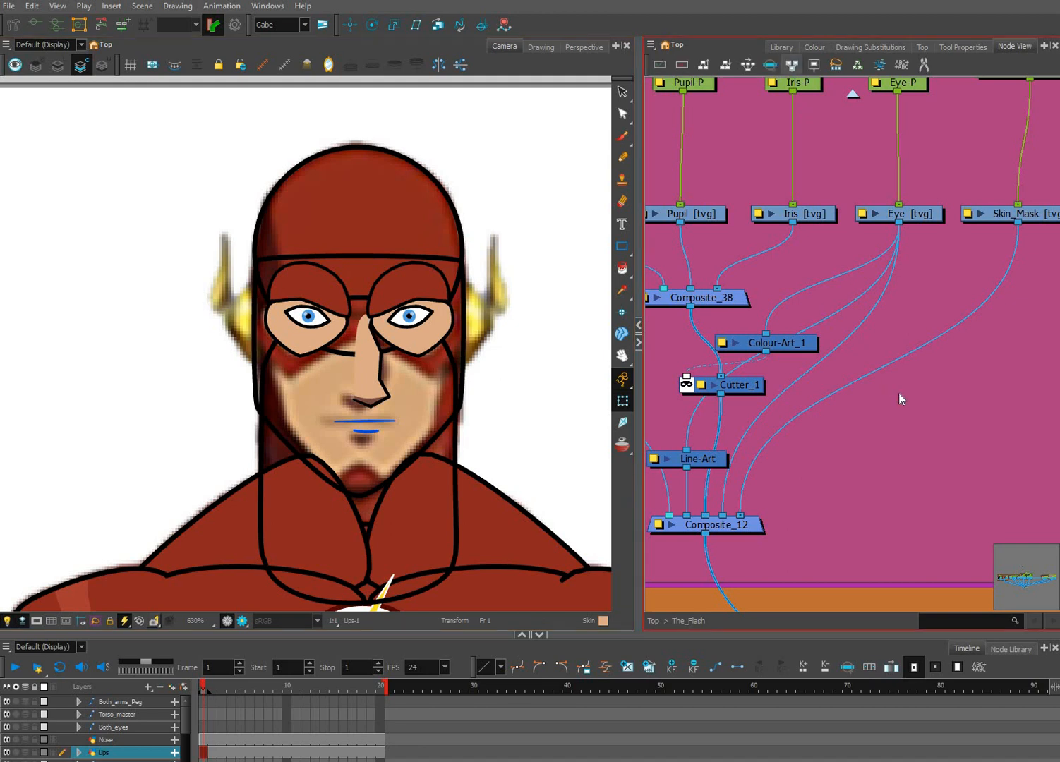
pyautogui.press('o')
pyautogui.scroll(-2, 899, 396)
pyautogui.scroll(-3, 716, 390)
pyautogui.click(731, 386)
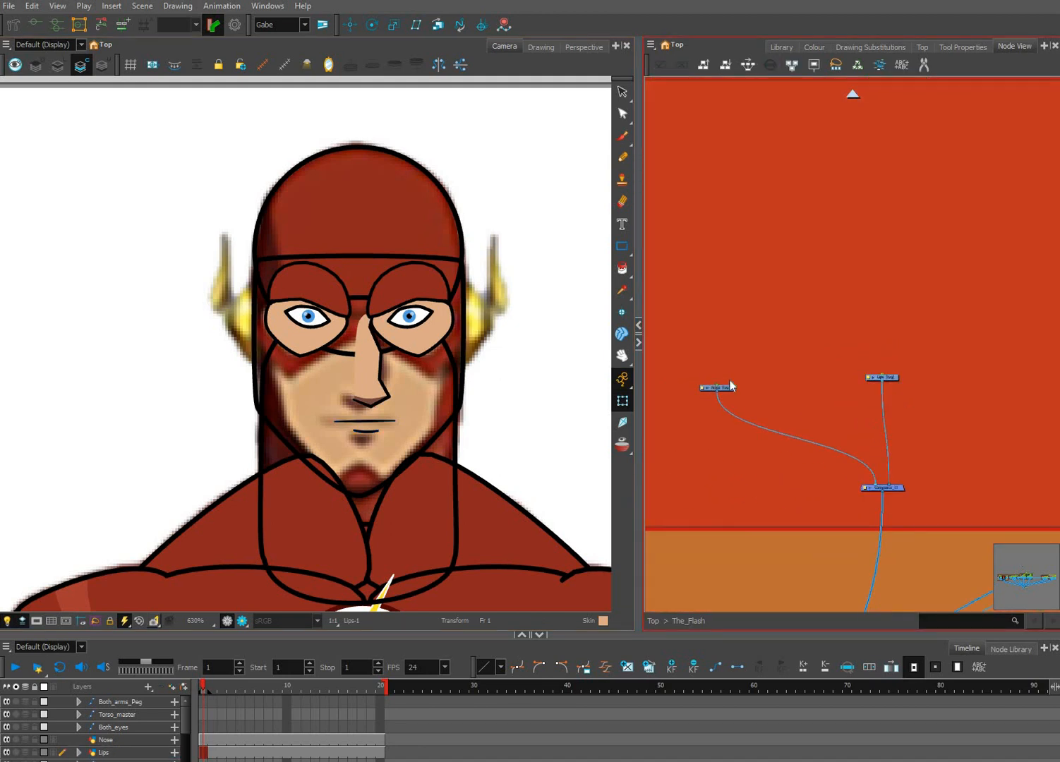
pyautogui.scroll(1, 864, 385)
pyautogui.moveTo(702, 388); pyautogui.dragTo(712, 383)
pyautogui.click(732, 396)
pyautogui.hotkey('ctrl', 'a')
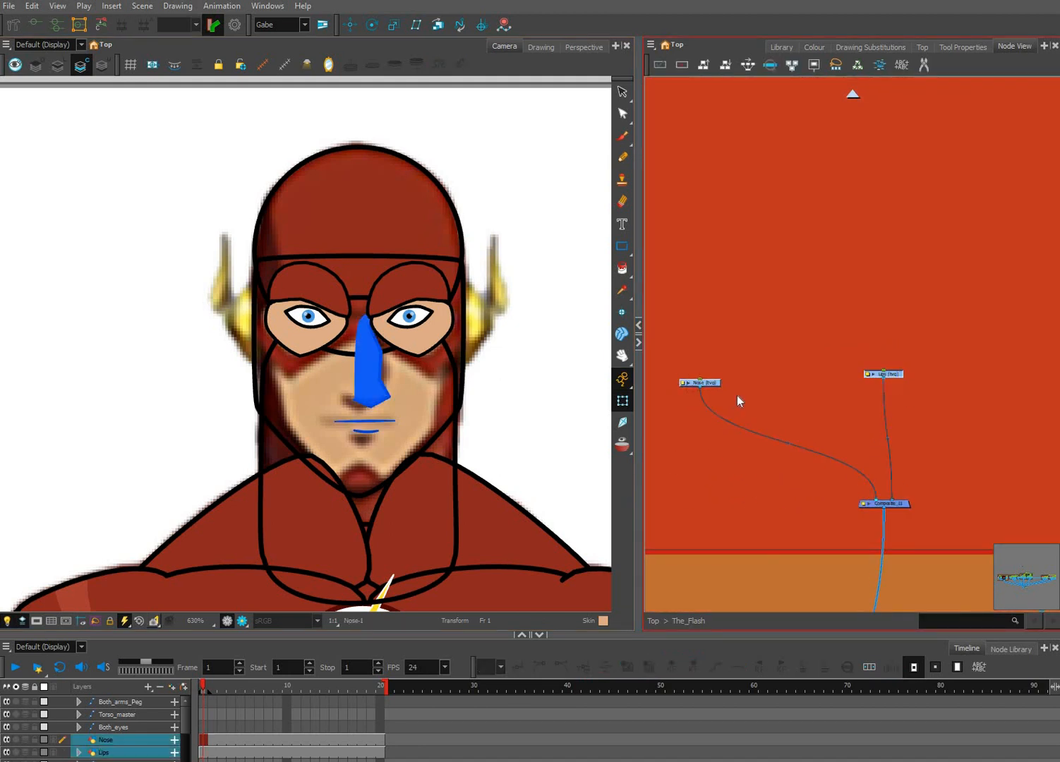
pyautogui.hotkey('ctrl', 'p')
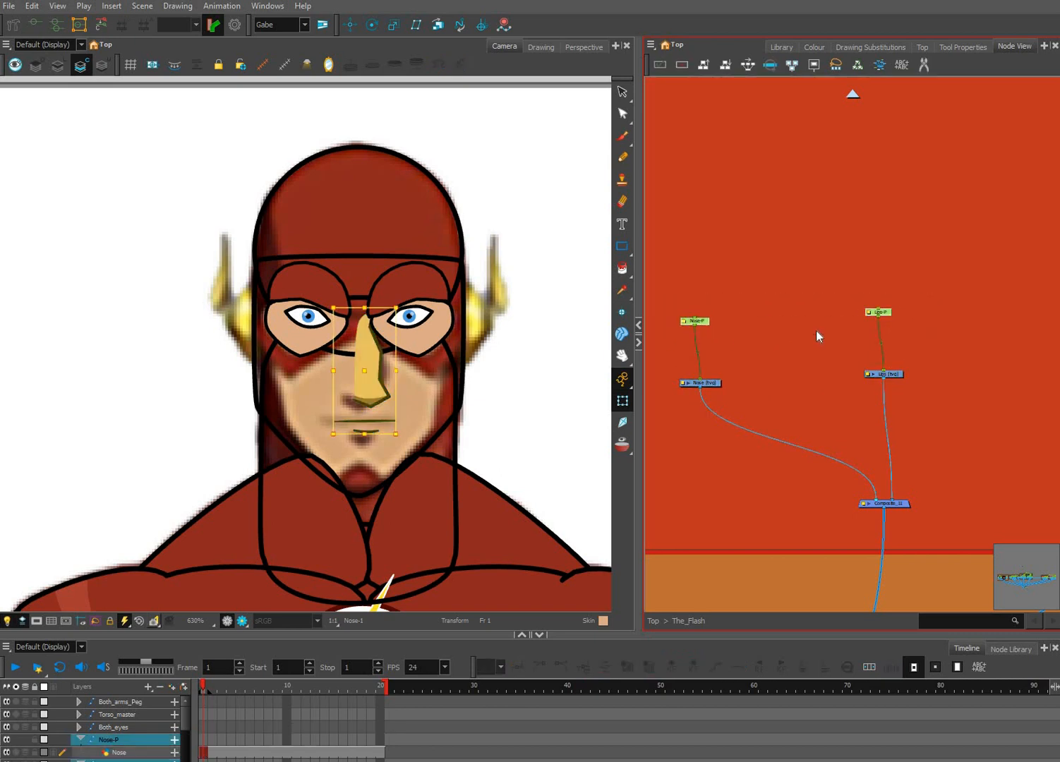
# Add one shared parent peg above the Nose-P and Lips-P pegs.
pyautogui.hotkey('ctrl', 'shift', 'p')
pyautogui.click(838, 409)
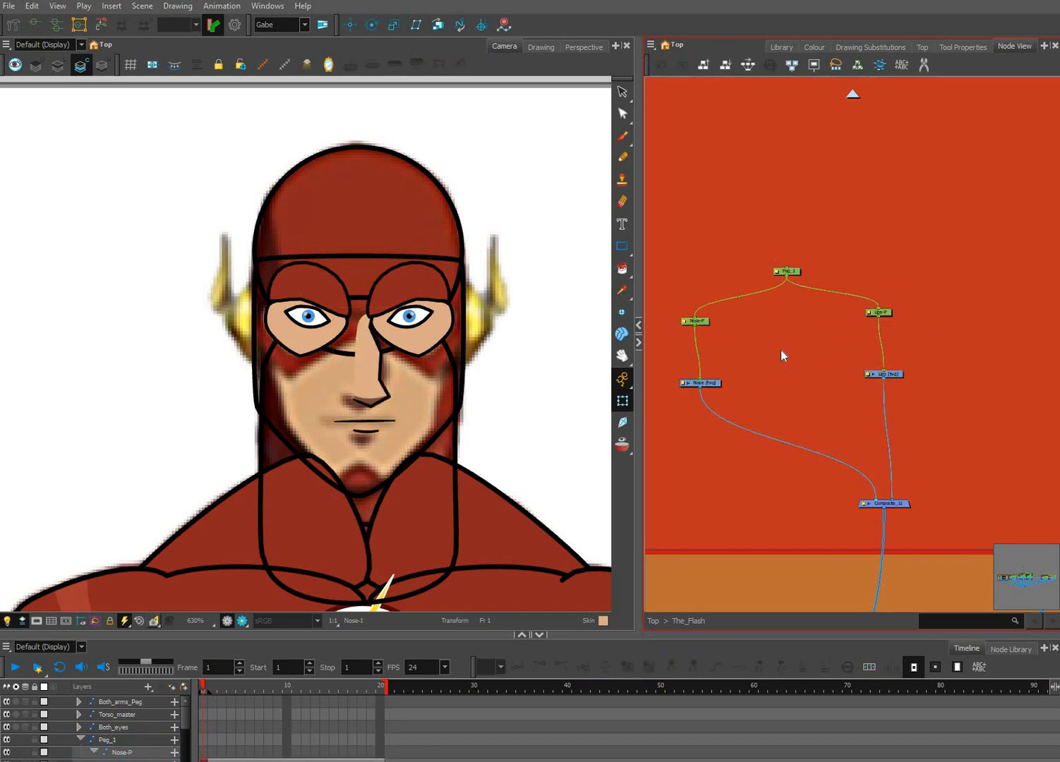
pyautogui.moveTo(781, 350); pyautogui.dragTo(859, 357)
# Use the Rotate tool to place the Nose-P peg's pivot at the top of the nose bridge between the eyes.
pyautogui.click(371, 25)
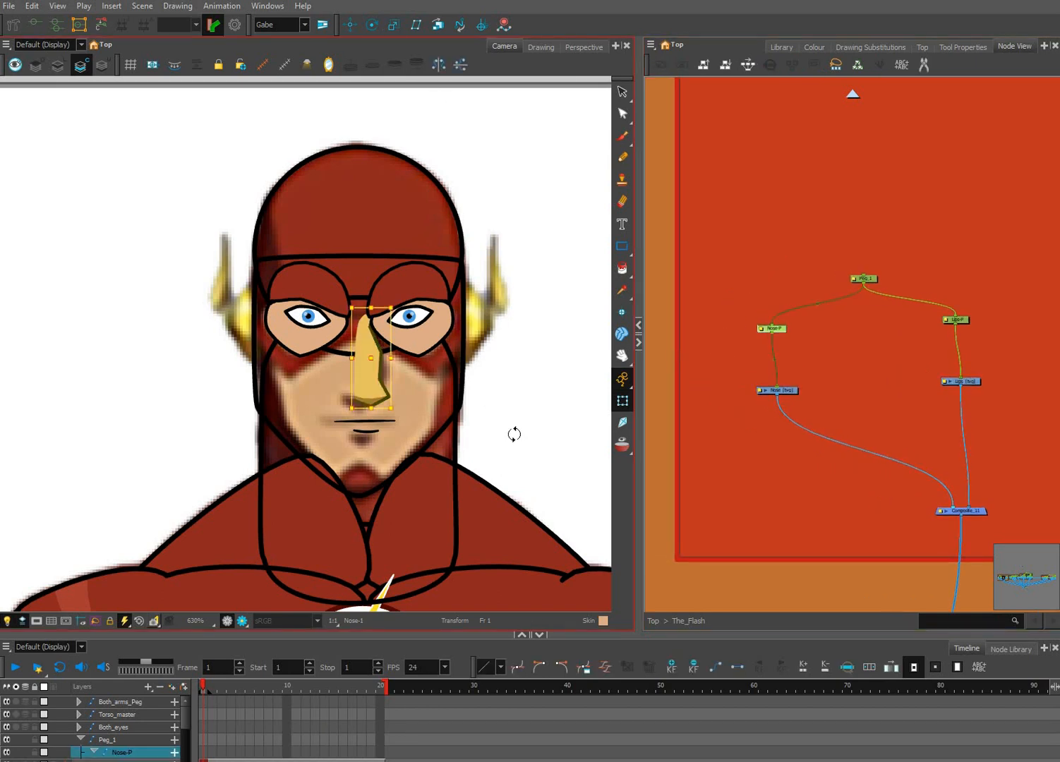
pyautogui.scroll(-1, 518, 428)
pyautogui.scroll(-5, 523, 426)
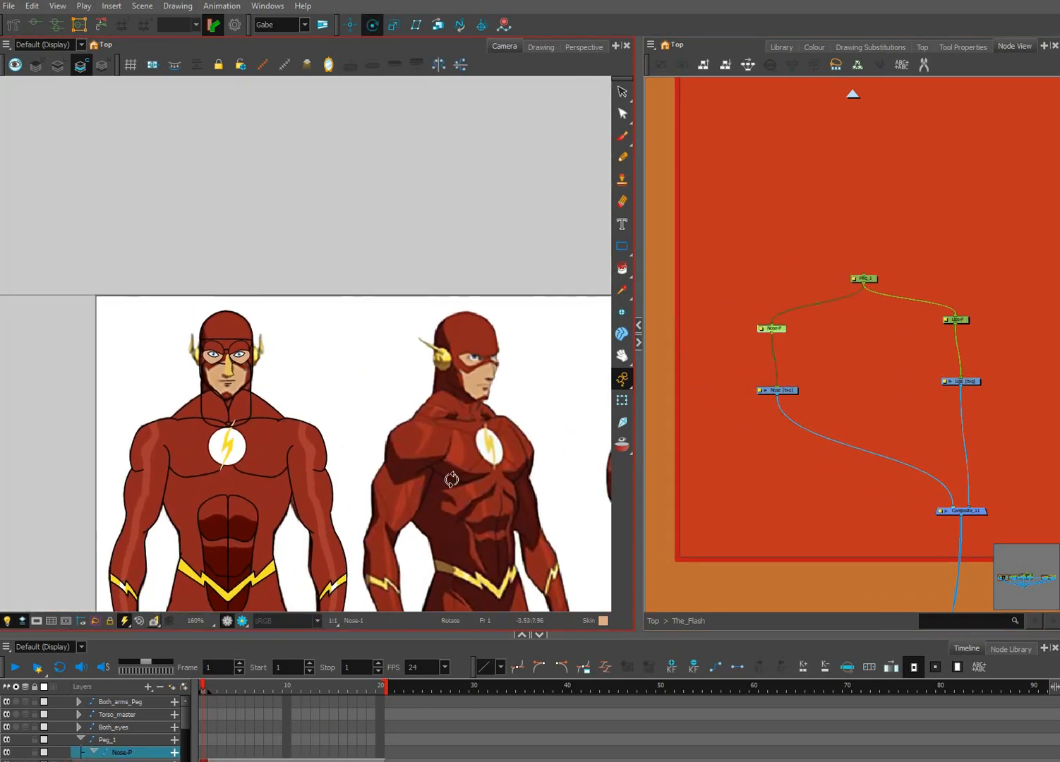
pyautogui.keyDown('ctrl'); pyautogui.click(192, 354); pyautogui.keyUp('ctrl')
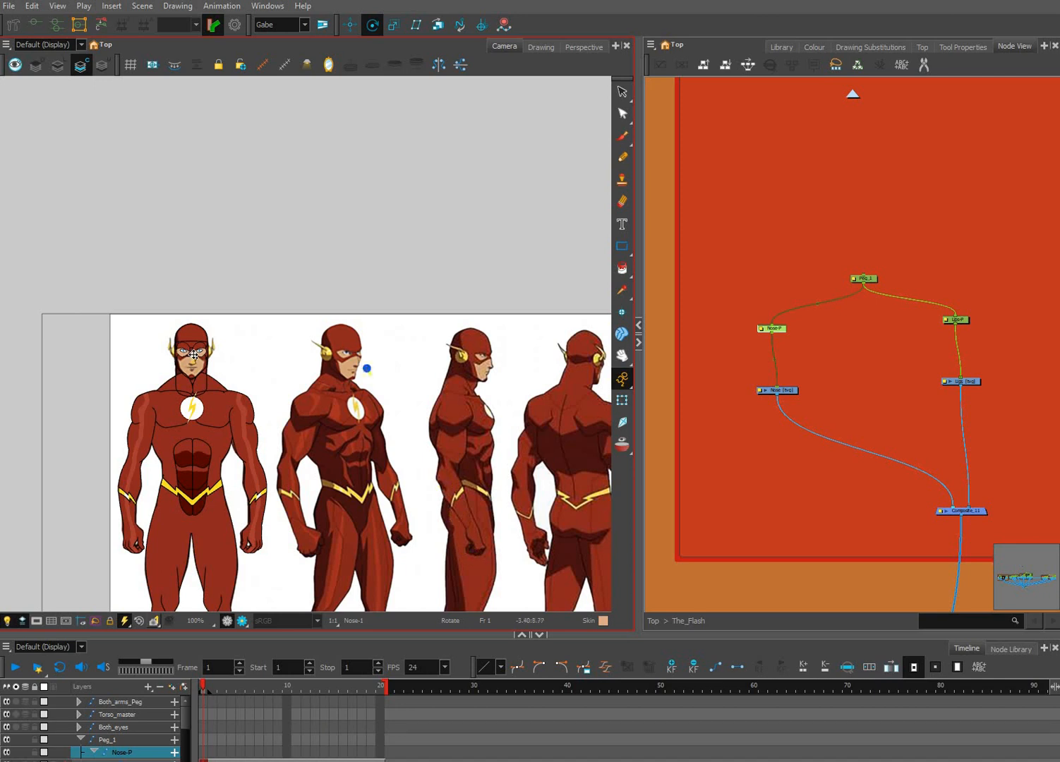
pyautogui.scroll(9, 192, 354)
pyautogui.moveTo(200, 312); pyautogui.dragTo(201, 316)
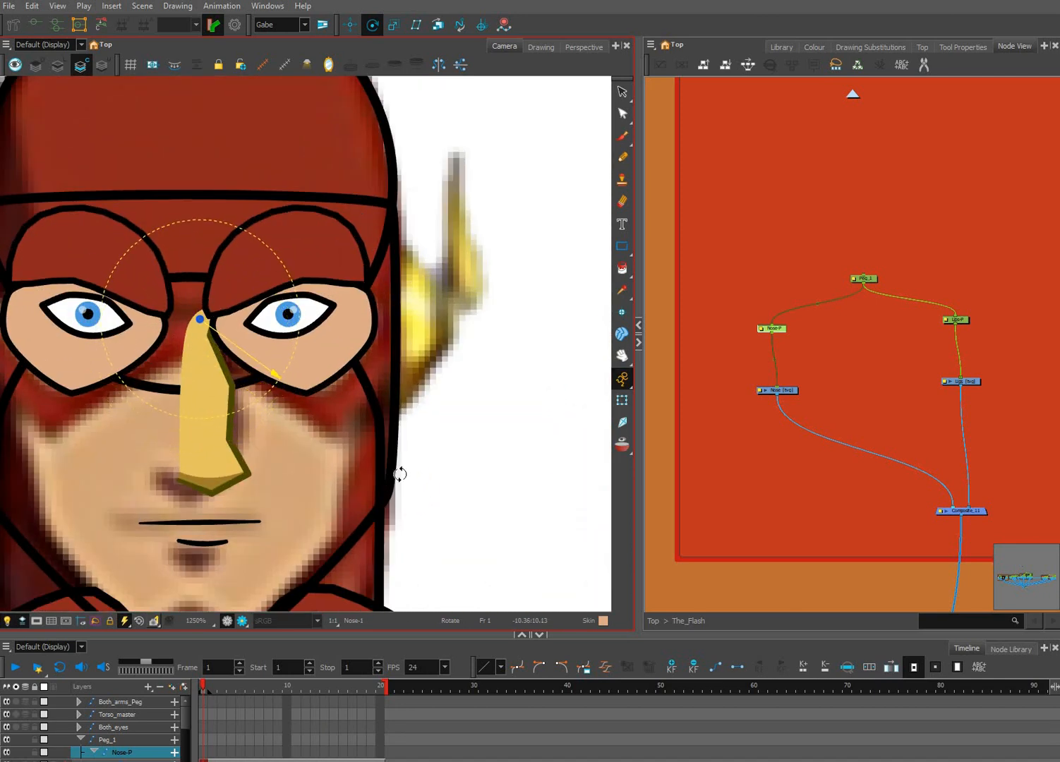
# Copy the Nose-P pivot values into the Lips-P peg's properties, setting its pivot to X 10.3608 W and Y 10.1438 N.
pyautogui.click(966, 318)
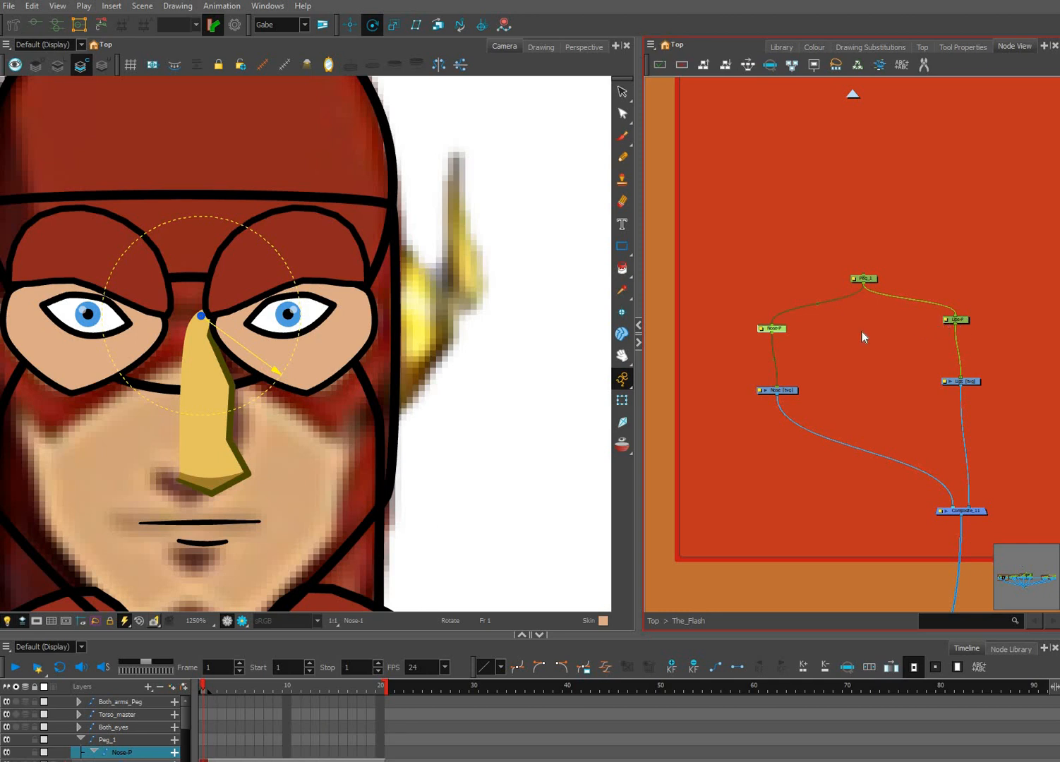
pyautogui.doubleClick(760, 330)
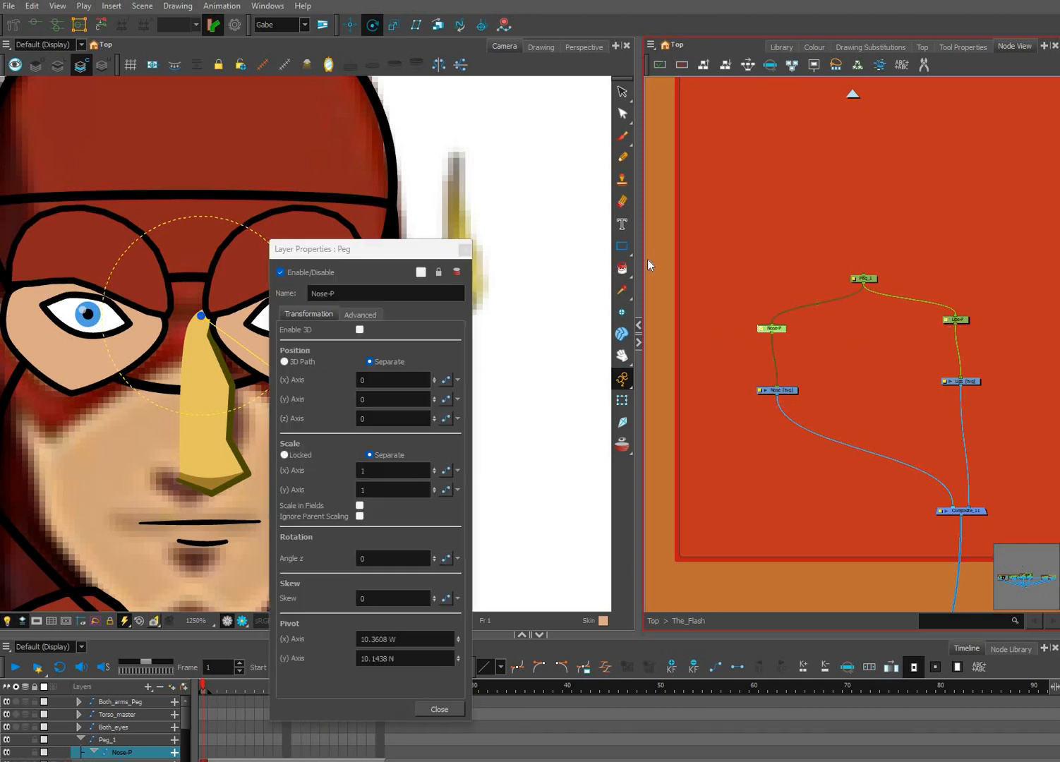
pyautogui.moveTo(381, 249); pyautogui.dragTo(604, 238)
pyautogui.moveTo(621, 628); pyautogui.dragTo(580, 628)
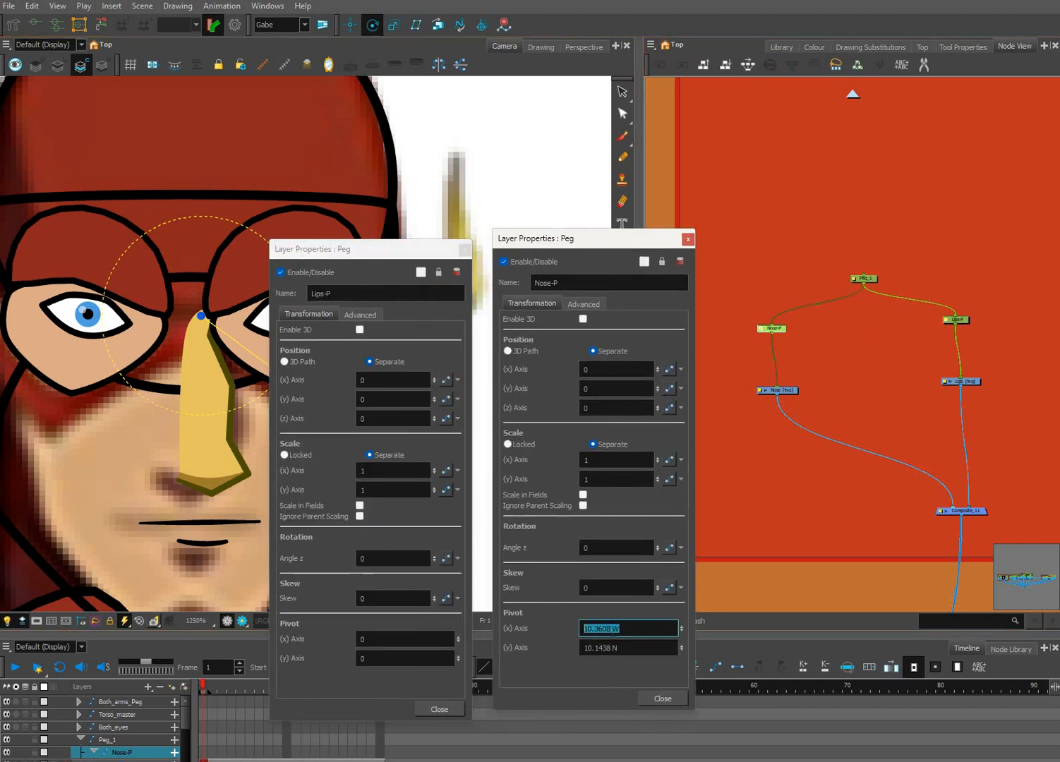
pyautogui.hotkey('ctrl', 'c')
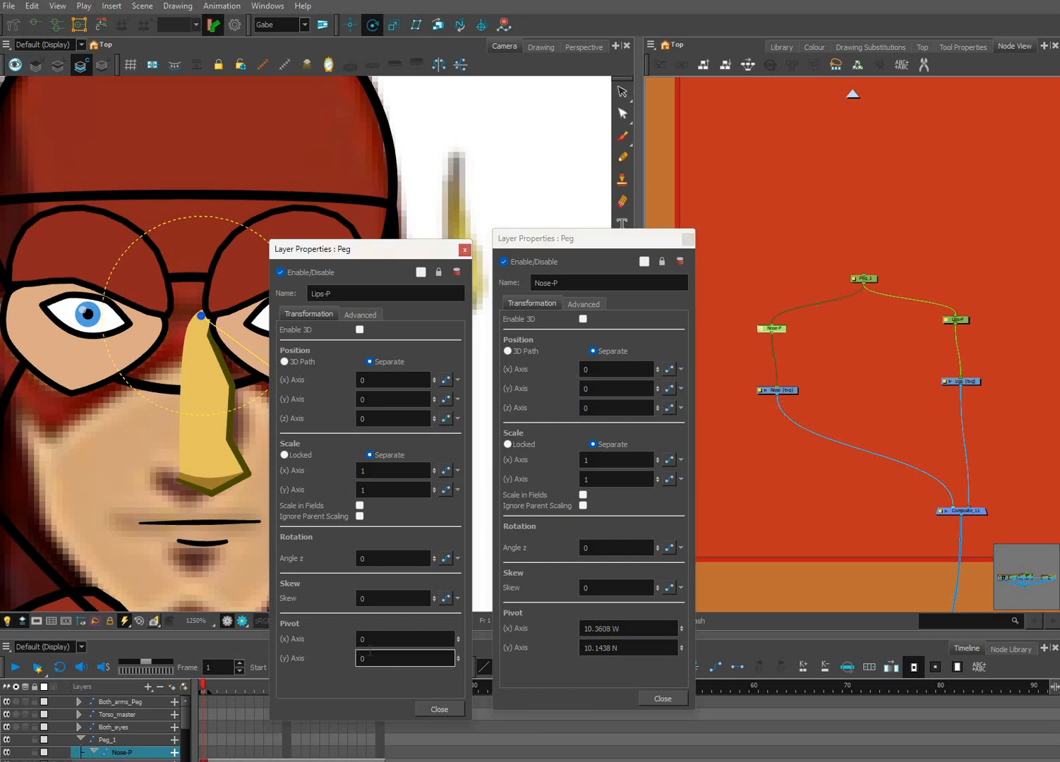
pyautogui.click(395, 638)
pyautogui.hotkey('ctrl', 'v')
pyautogui.moveTo(579, 647); pyautogui.dragTo(621, 648)
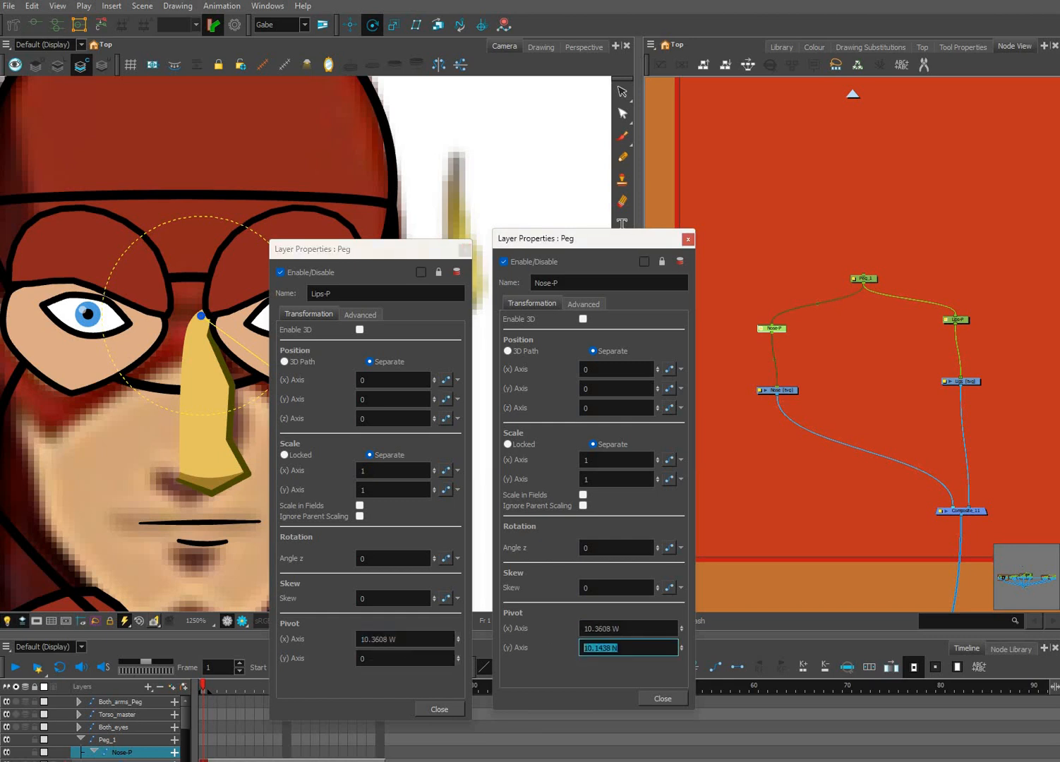
pyautogui.click(376, 658)
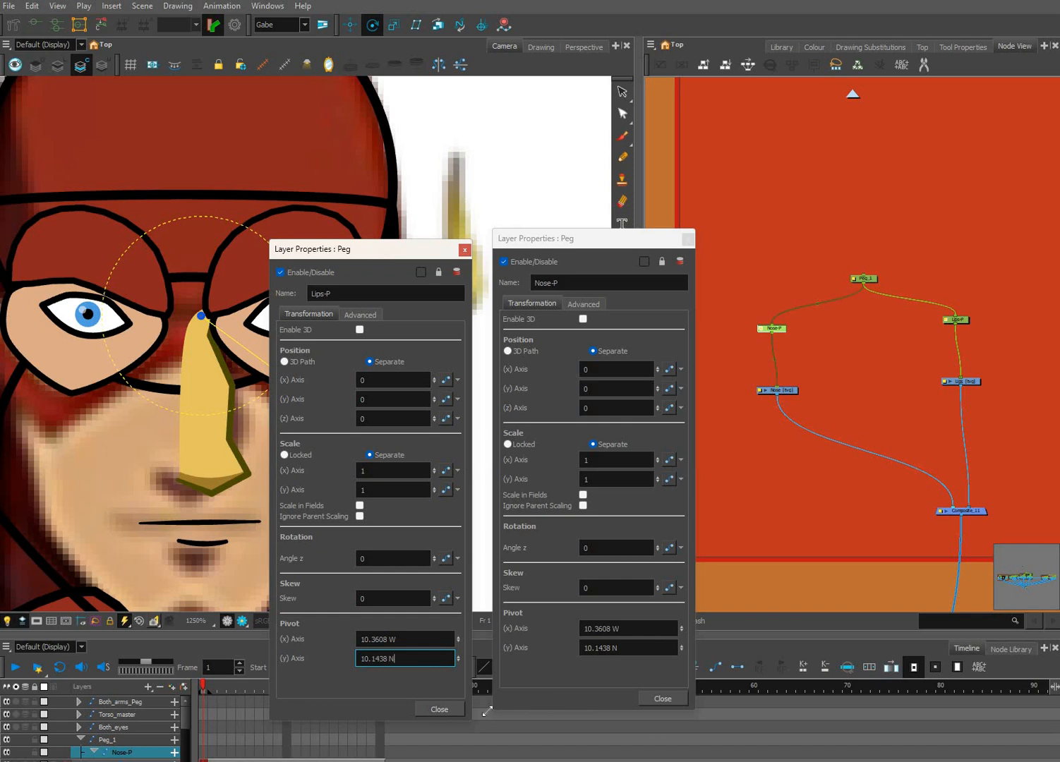
pyautogui.press('Return')
pyautogui.press('Return')
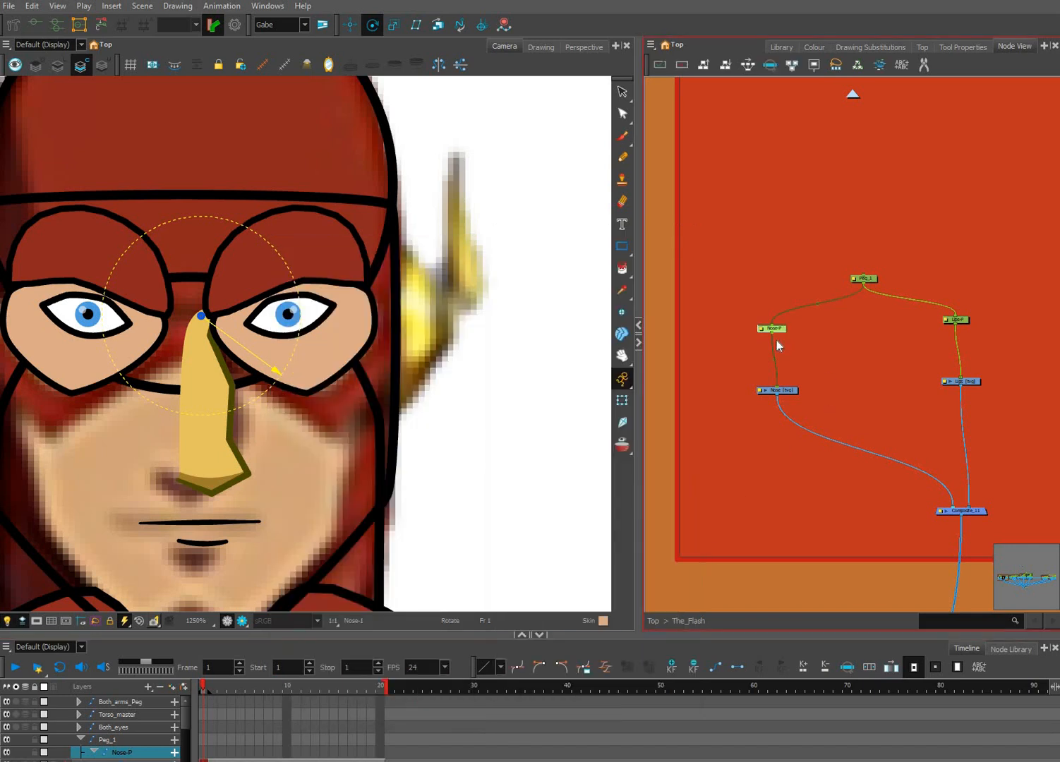
# Test-rotate the lips around the Lips-P pivot at the nose bridge with the Transform tool, and undo the rotation.
pyautogui.hotkey('shift', 't')
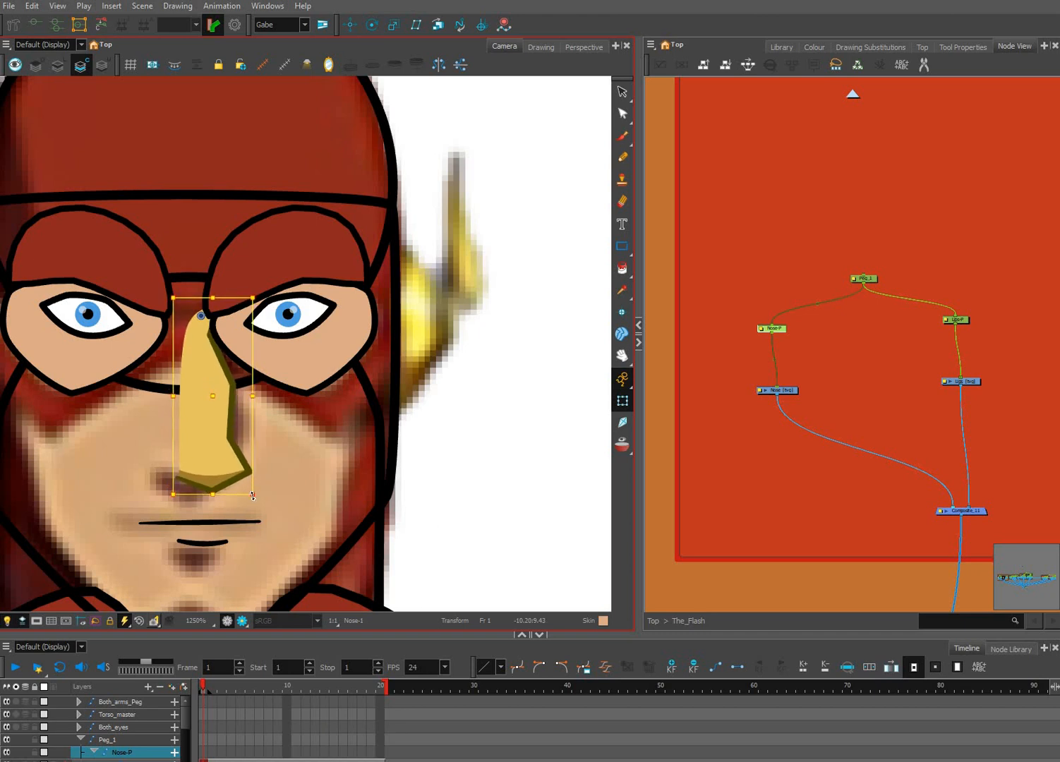
pyautogui.click(956, 320)
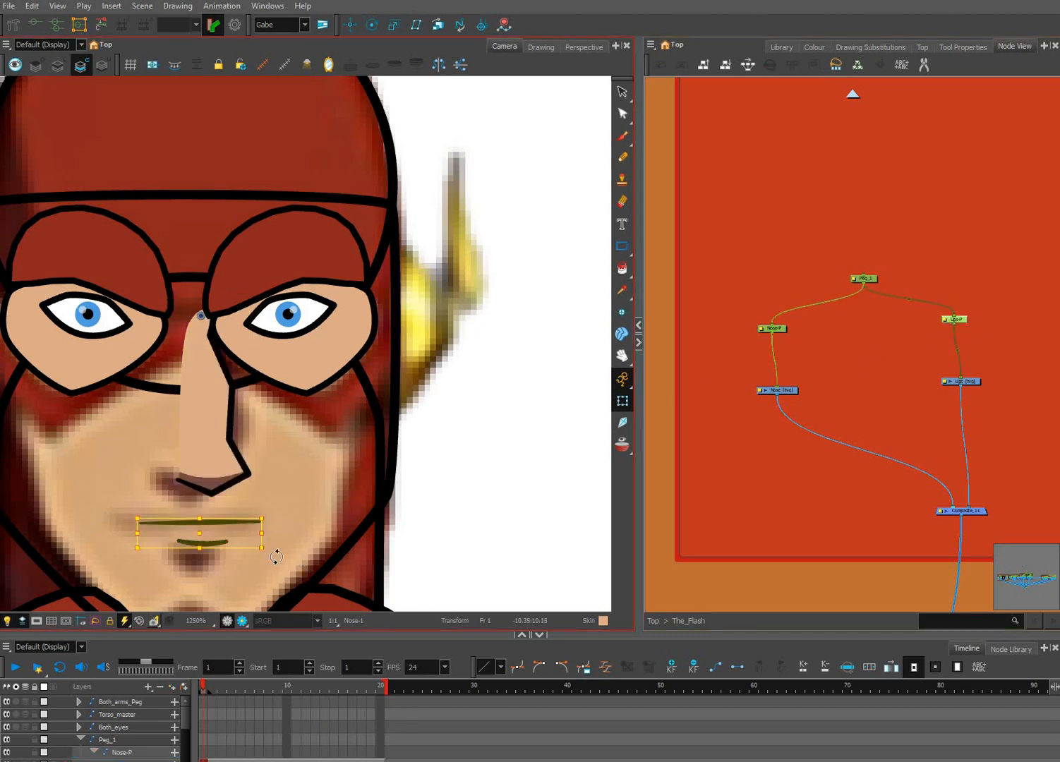
pyautogui.moveTo(312, 535); pyautogui.dragTo(217, 579)
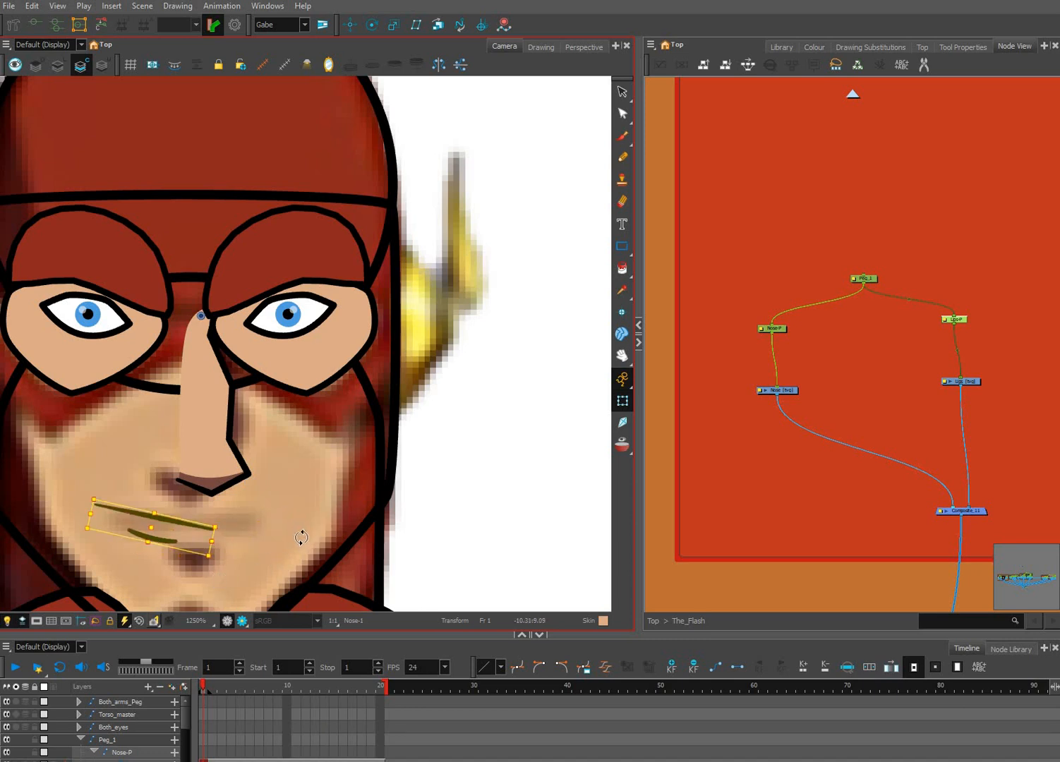
pyautogui.moveTo(301, 537)
pyautogui.mouseDown()
pyautogui.moveTo(232, 560)
pyautogui.moveTo(213, 338)
pyautogui.moveTo(306, 538)
pyautogui.mouseUp()
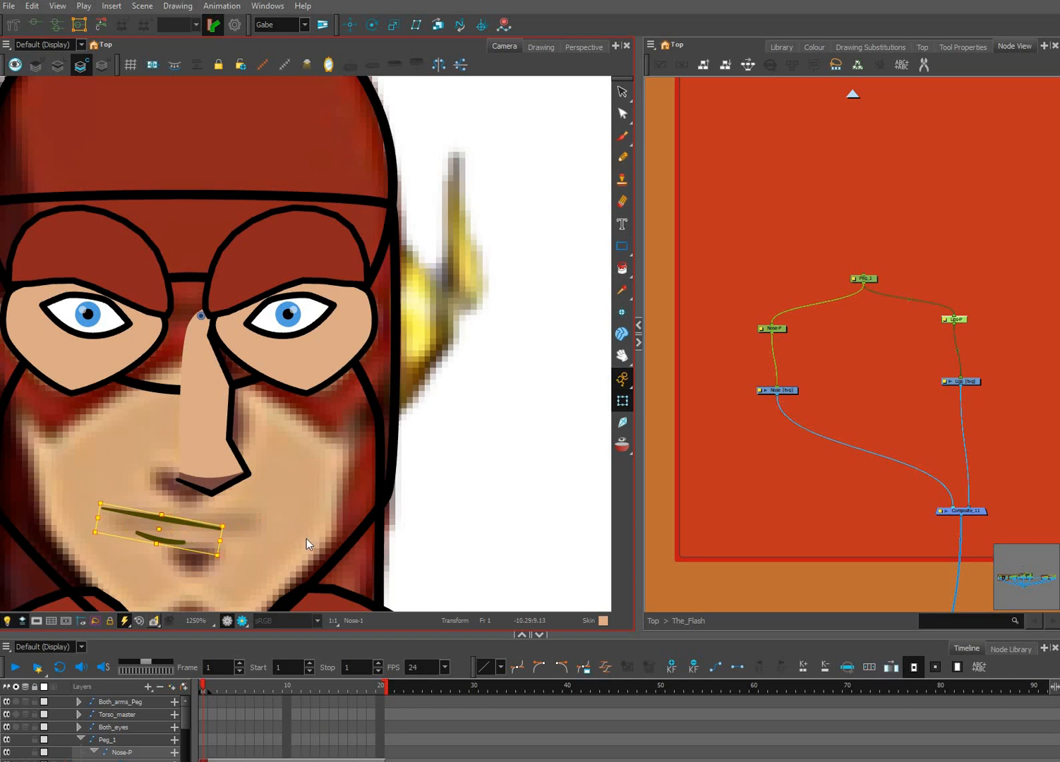
pyautogui.hotkey('ctrl', 'z')
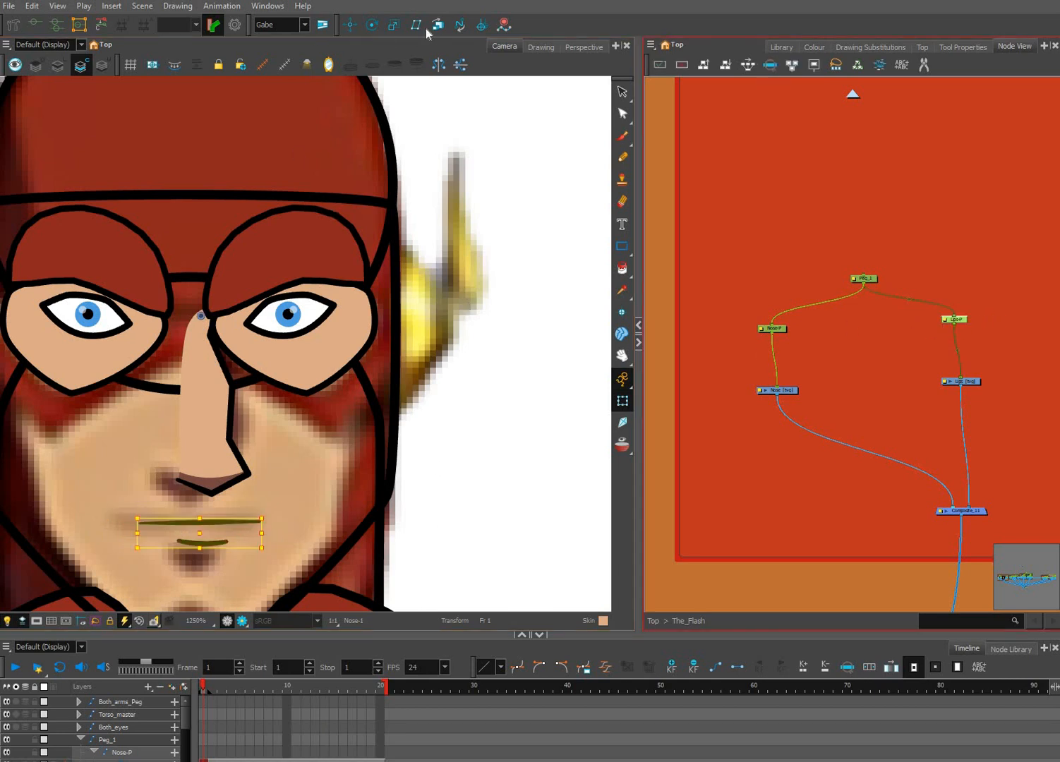
# Try a Lips-P pivot on the mouth line, test-rotate the lips around it, and restore the nose-bridge pivot.
pyautogui.click(372, 25)
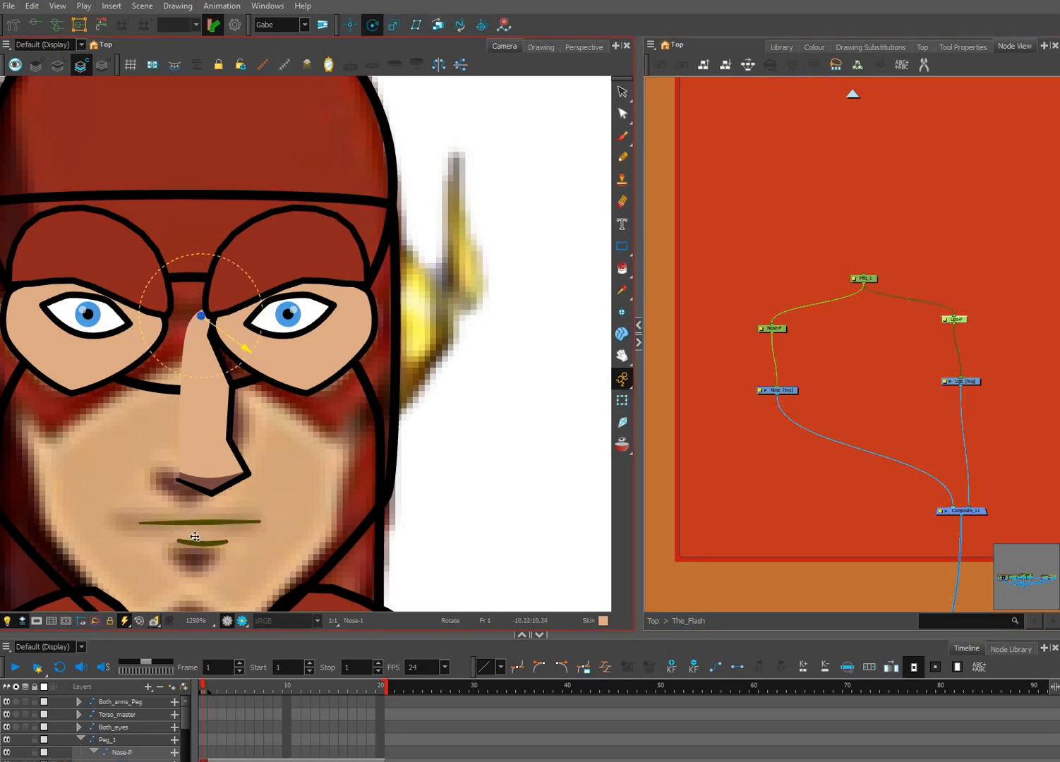
pyautogui.click(203, 524)
pyautogui.hotkey('shift', 't')
pyautogui.moveTo(284, 579)
pyautogui.mouseDown()
pyautogui.moveTo(283, 558)
pyautogui.moveTo(274, 562)
pyautogui.mouseUp()
pyautogui.hotkey('ctrl', 'z')
pyautogui.hotkey('ctrl', 'z')
pyautogui.hotkey('ctrl', 'z')
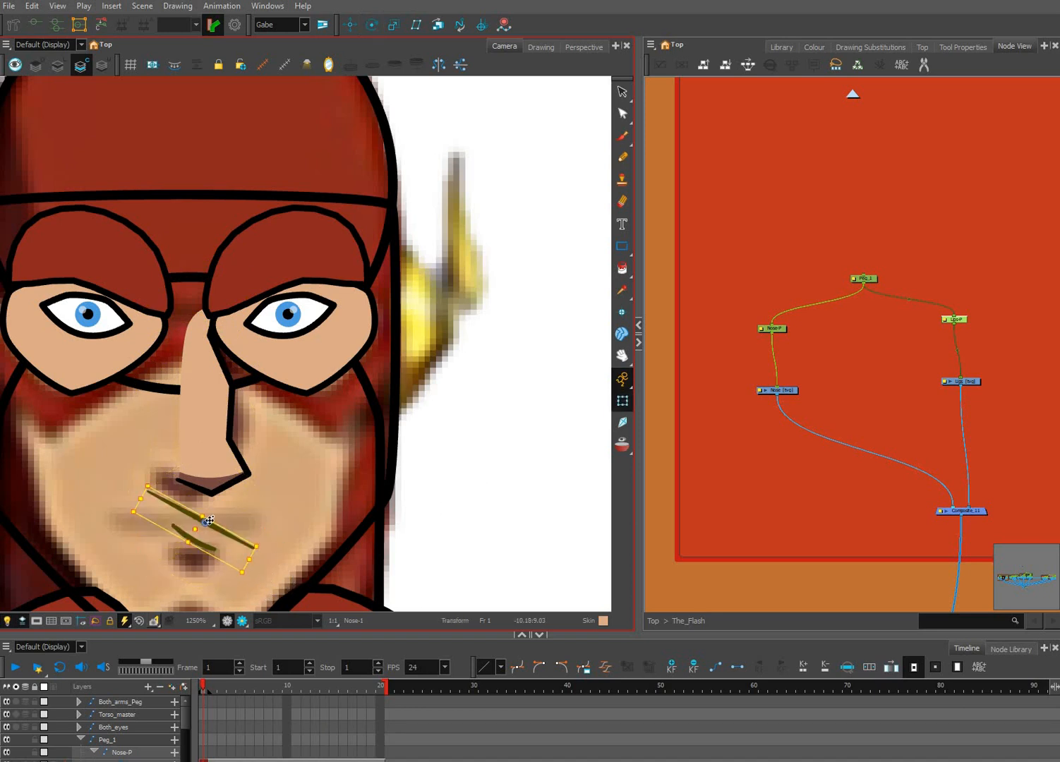
pyautogui.hotkey('ctrl', 'z')
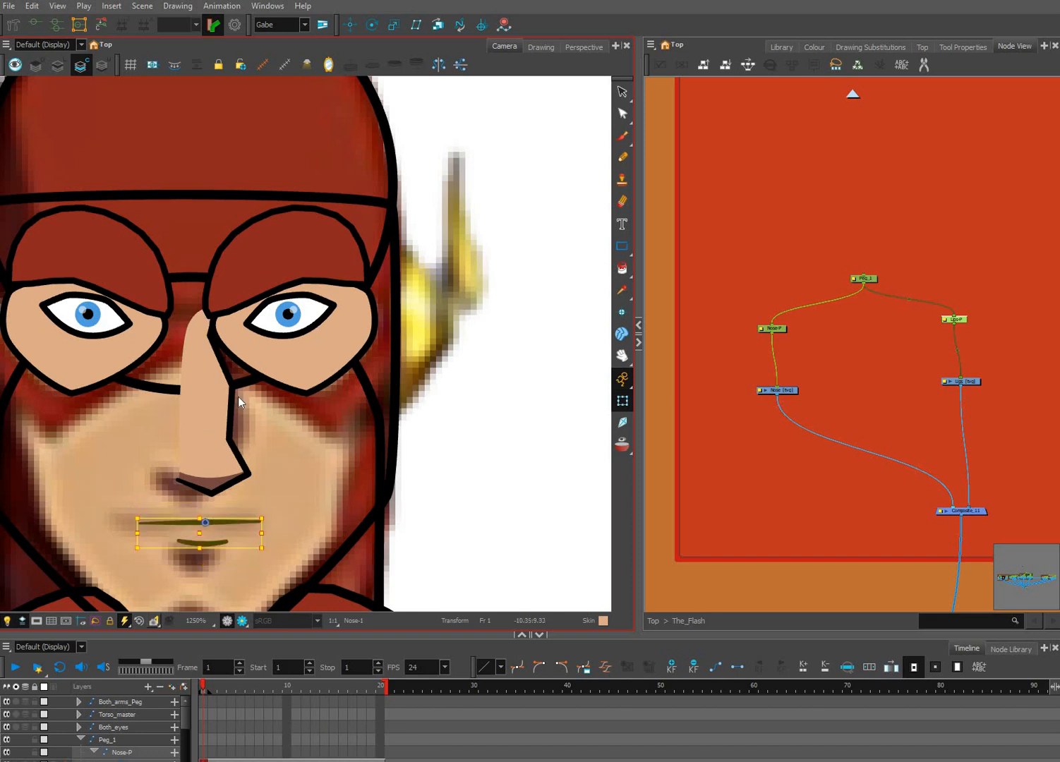
pyautogui.hotkey('ctrl', 'shift', 'z')
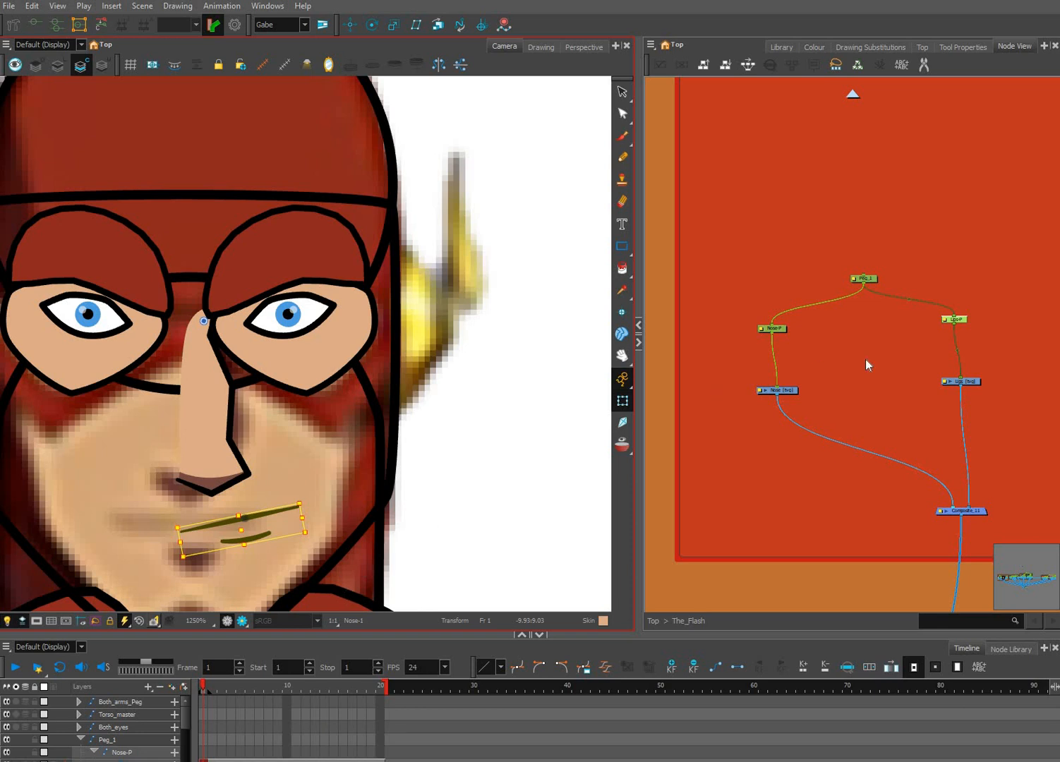
pyautogui.hotkey('ctrl', 'z')
pyautogui.press('Escape')
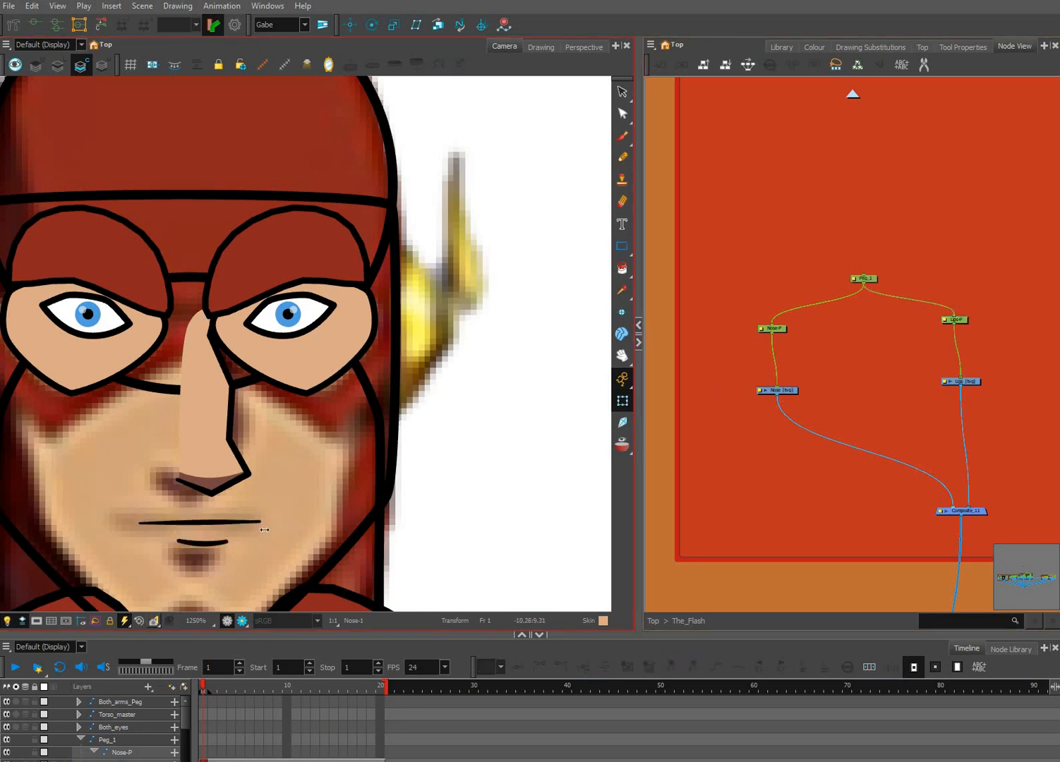
# Swing the lips to both sides around the nose-bridge pivot as a test, and undo the rotation.
pyautogui.click(265, 530)
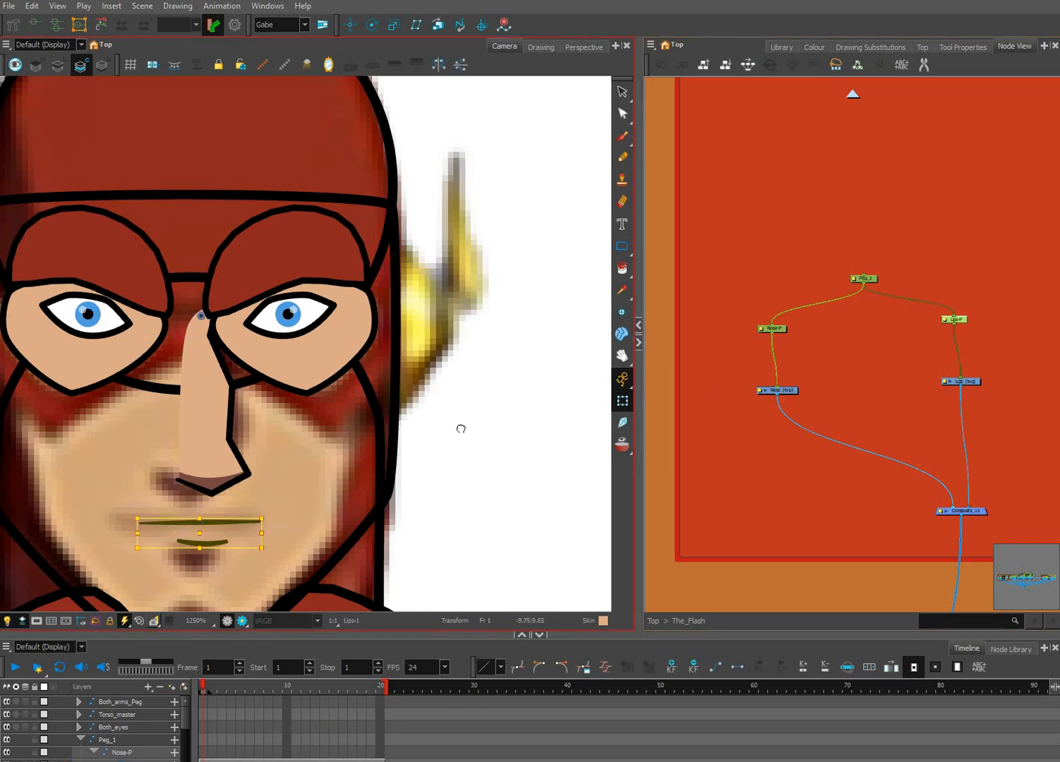
pyautogui.moveTo(339, 464); pyautogui.dragTo(392, 427)
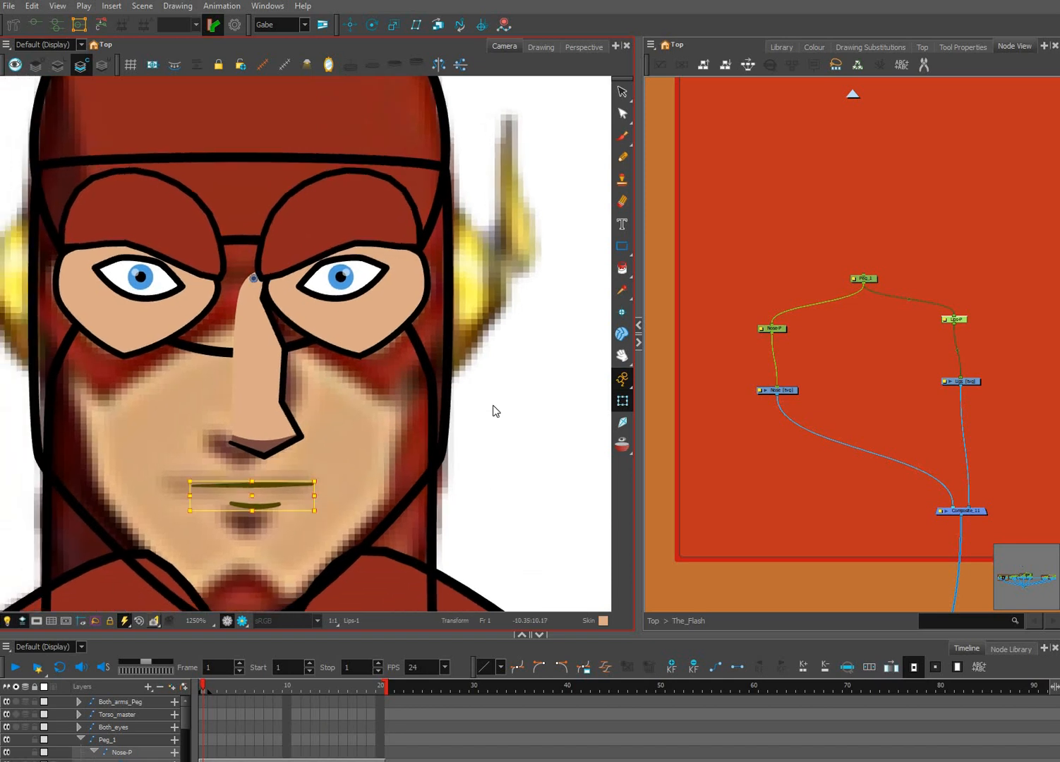
pyautogui.click(517, 436)
pyautogui.scroll(-2, 518, 438)
pyautogui.moveTo(524, 443); pyautogui.dragTo(520, 429)
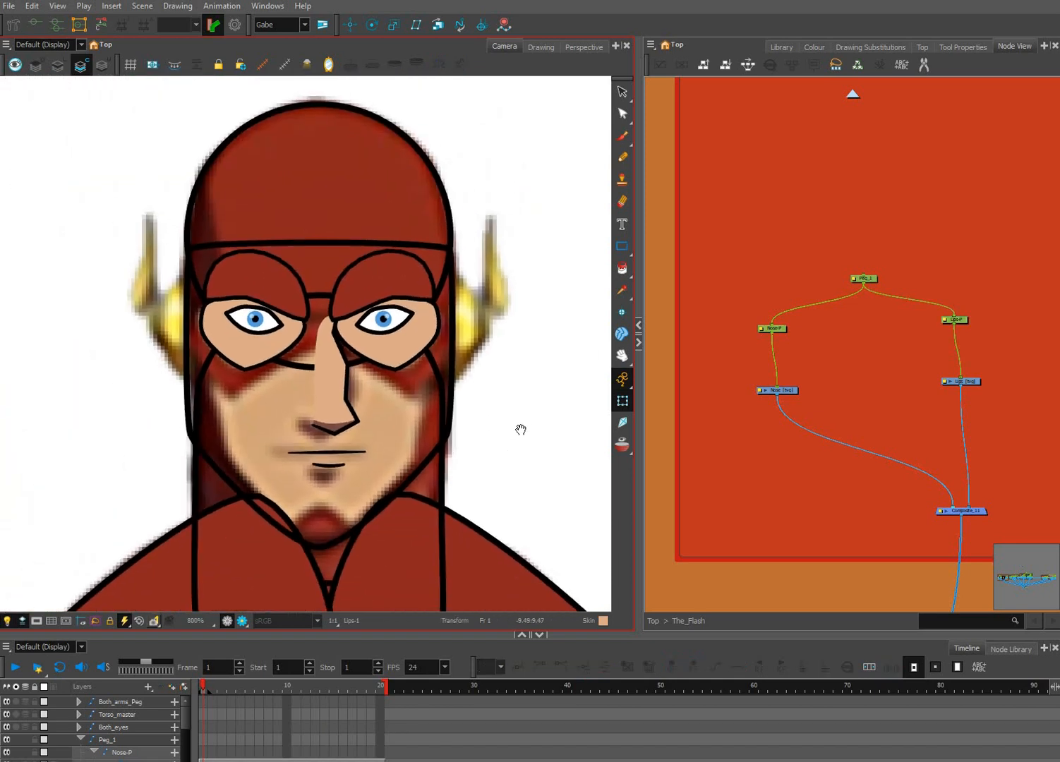
pyautogui.scroll(2, 387, 493)
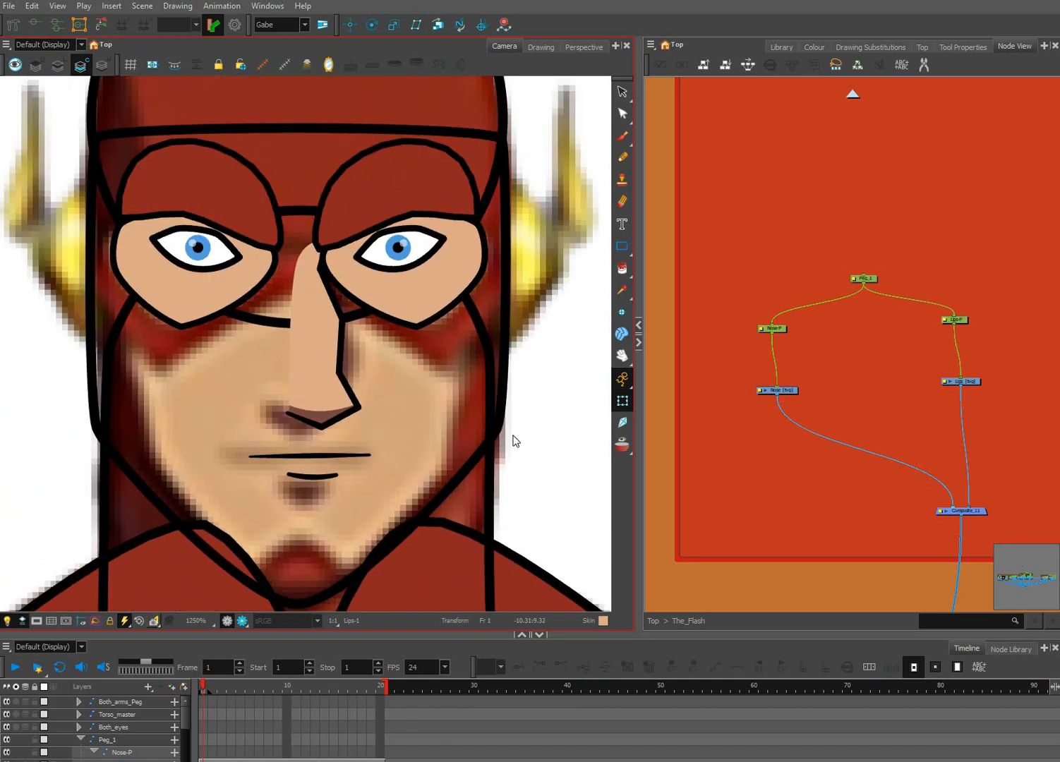
pyautogui.click(965, 321)
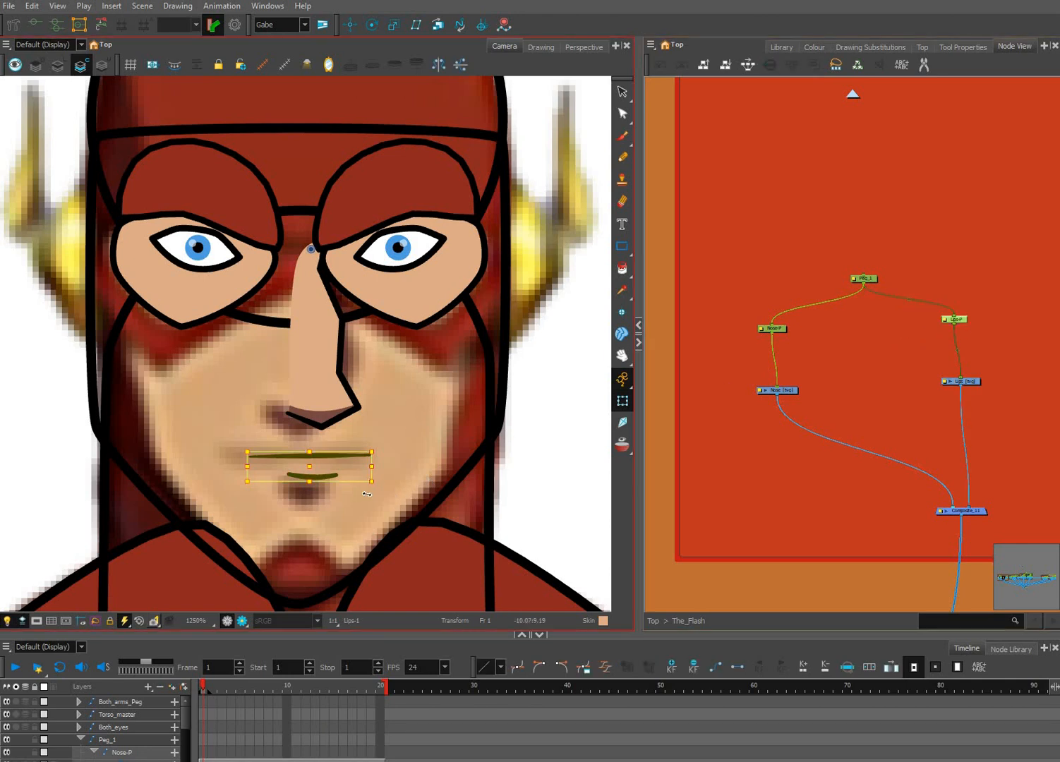
pyautogui.moveTo(371, 482)
pyautogui.mouseDown()
pyautogui.moveTo(365, 506)
pyautogui.moveTo(407, 464)
pyautogui.moveTo(407, 477)
pyautogui.moveTo(421, 472)
pyautogui.mouseUp()
pyautogui.moveTo(330, 508); pyautogui.dragTo(243, 498)
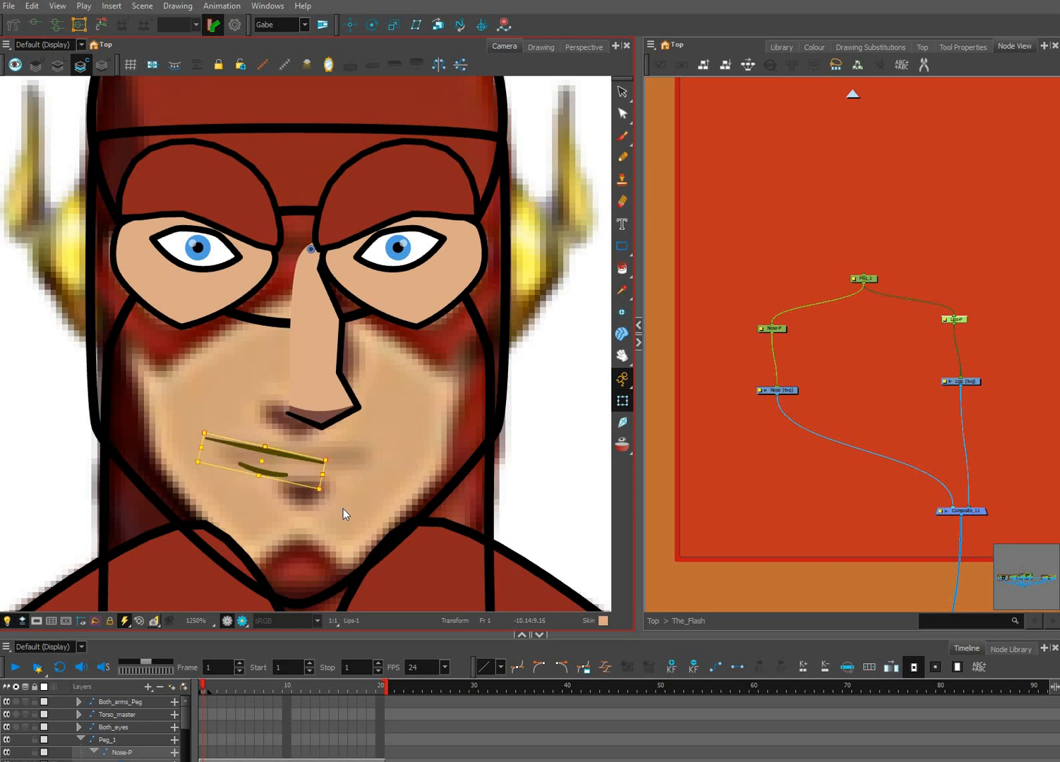
pyautogui.hotkey('ctrl', 'z')
pyautogui.click(851, 326)
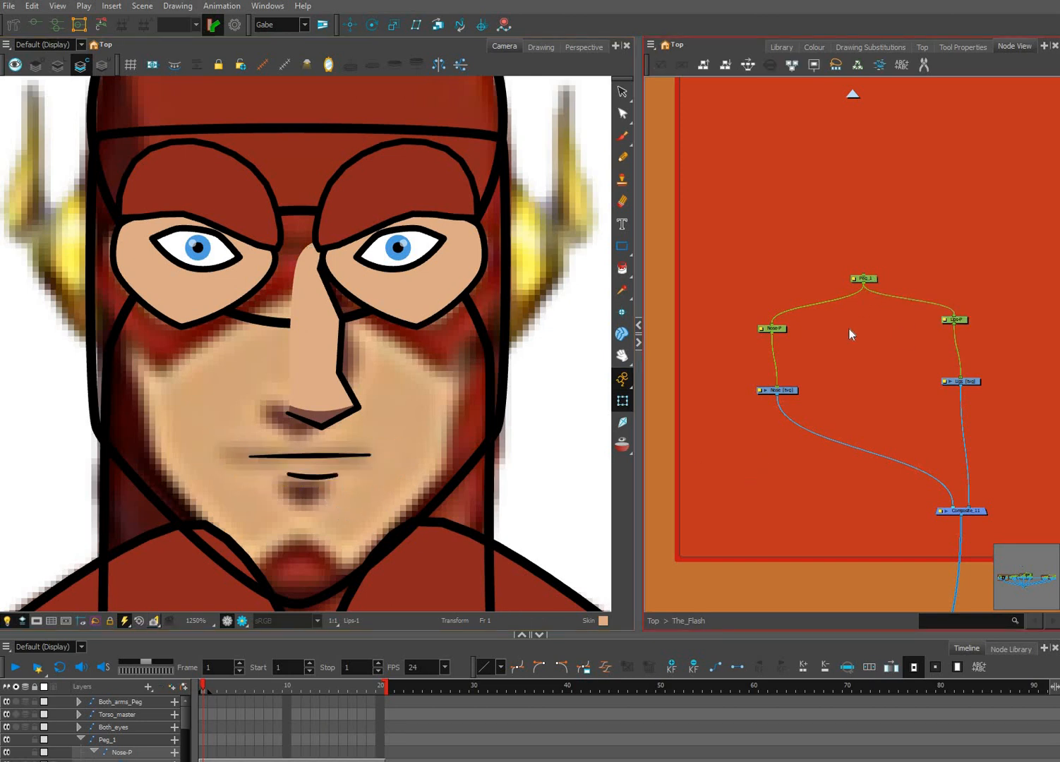
# Move the Peg_1 node higher above the Nose-P and Lips-P pegs.
pyautogui.click(872, 278)
pyautogui.scroll(2, 869, 288)
pyautogui.moveTo(873, 275); pyautogui.dragTo(881, 230)
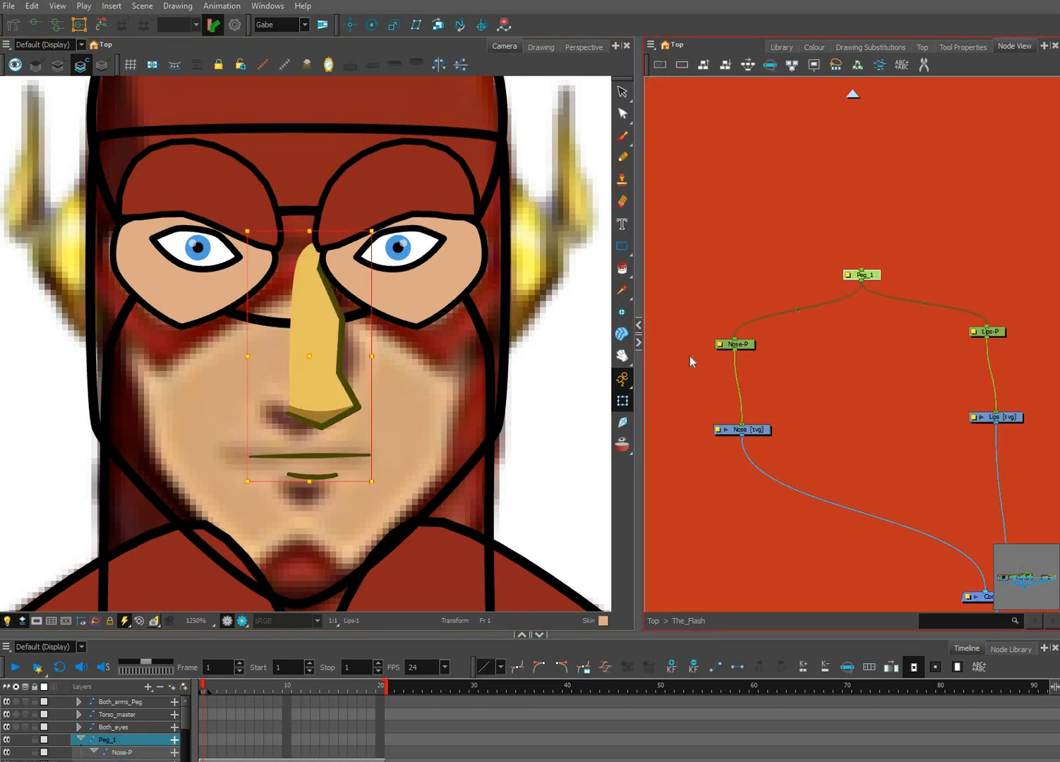
# Try scaling the nose and lips together through Peg_1, and undo the scaling.
pyautogui.click(372, 481)
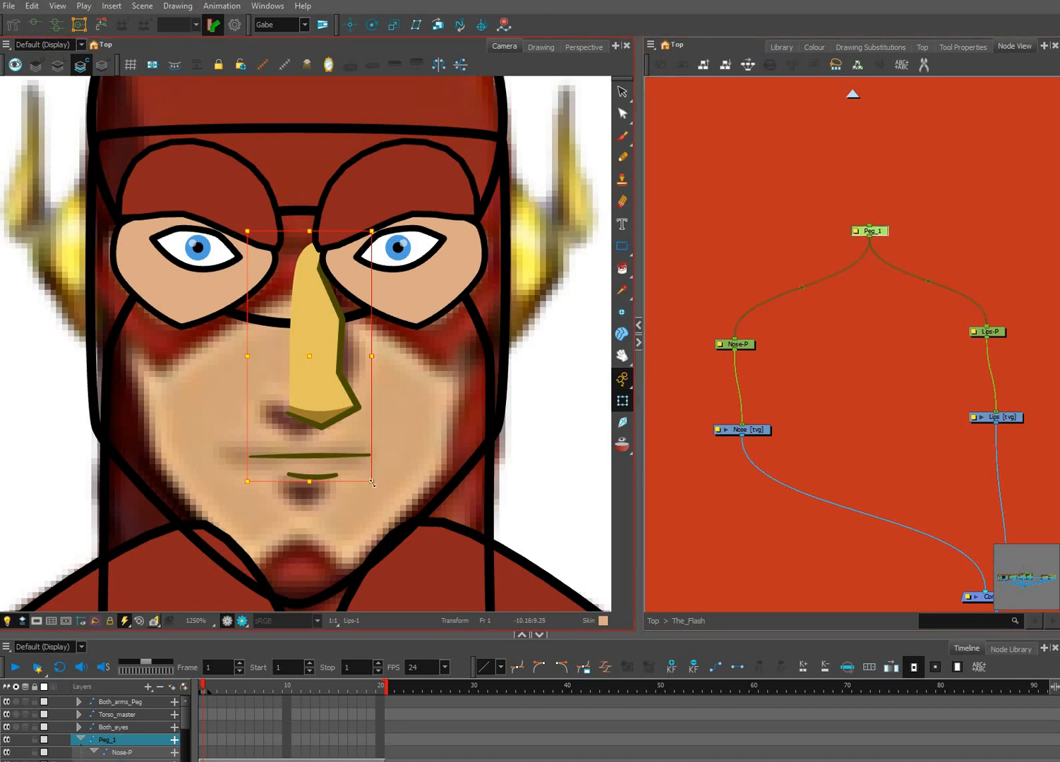
pyautogui.moveTo(376, 479); pyautogui.dragTo(360, 425)
pyautogui.hotkey('ctrl', 'z')
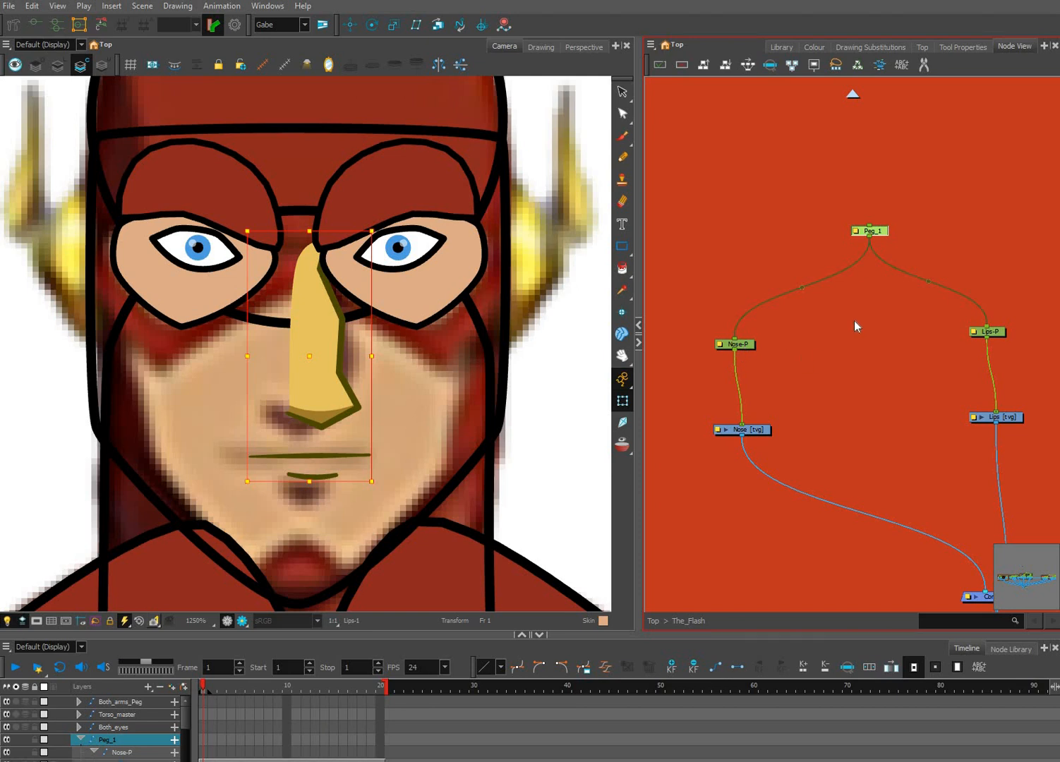
# Copy the Nose-P pivot values into Peg_1's properties, setting its pivot to X 10.3608 W and Y 10.1438 N.
pyautogui.click(736, 344)
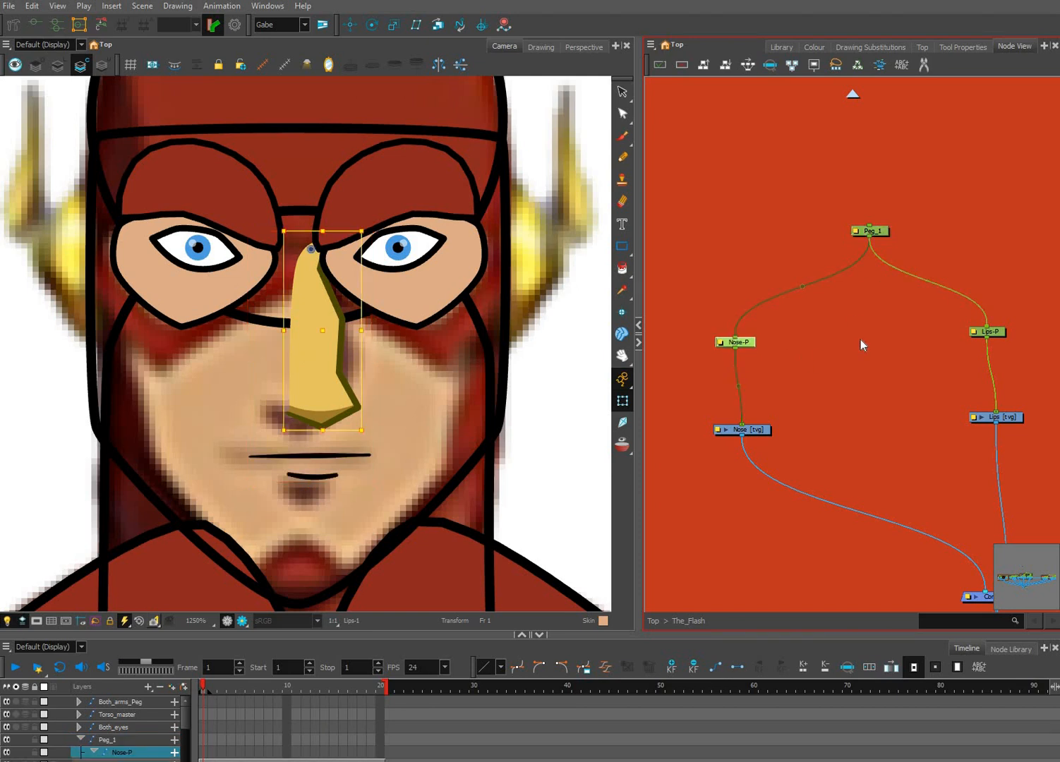
pyautogui.click(860, 231)
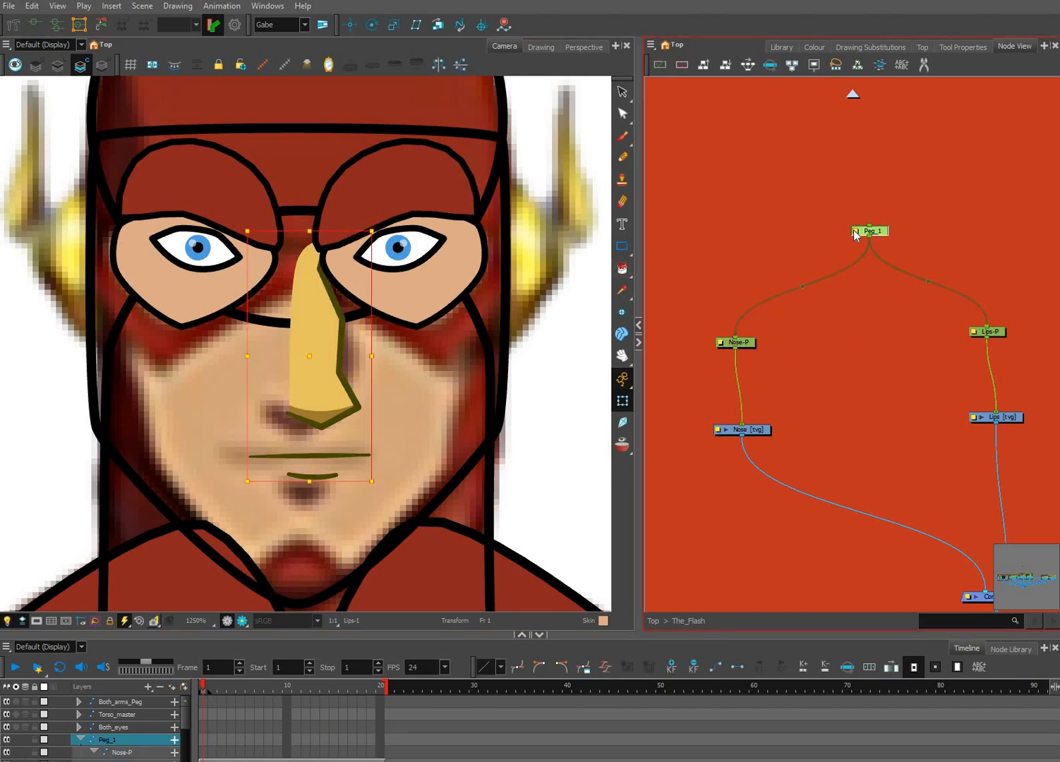
pyautogui.doubleClick(852, 232)
pyautogui.moveTo(660, 246); pyautogui.dragTo(858, 247)
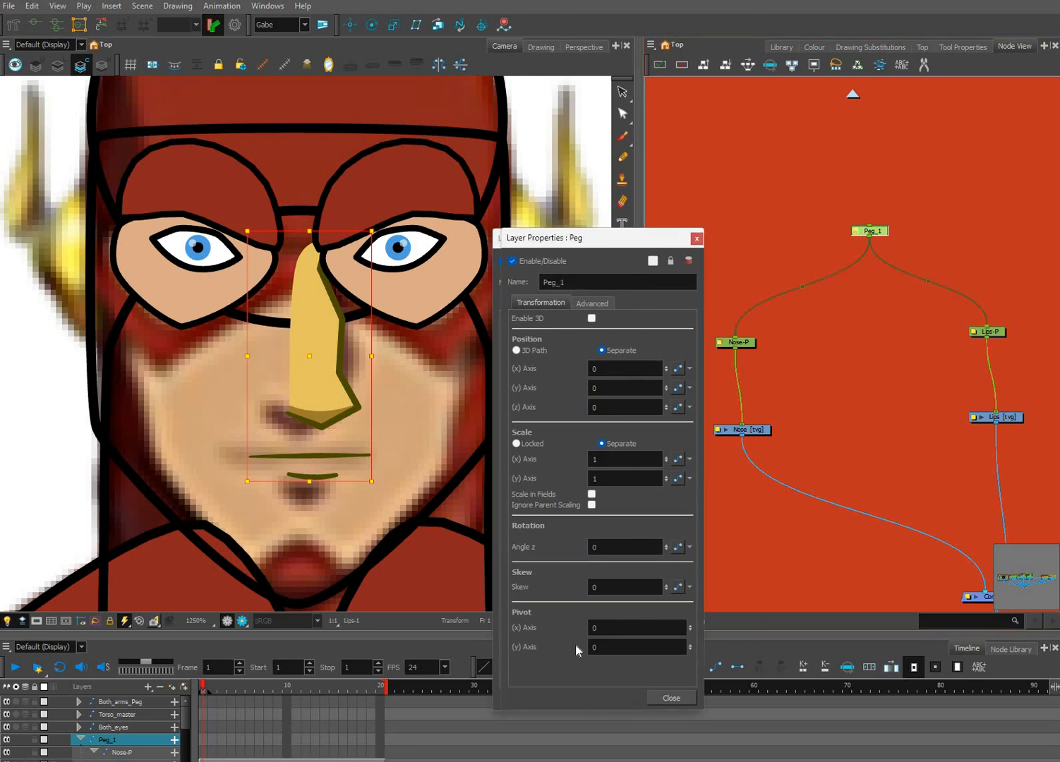
pyautogui.doubleClick(631, 628)
pyautogui.hotkey('ctrl', 'c')
pyautogui.doubleClick(805, 629)
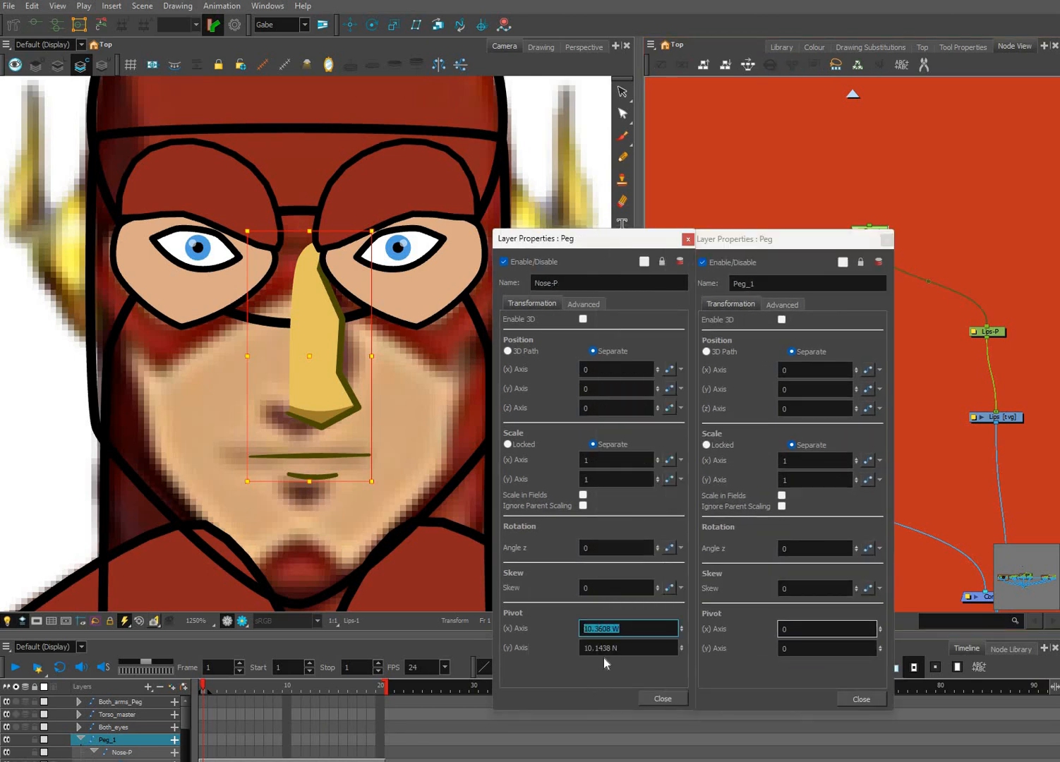
pyautogui.hotkey('ctrl', 'v')
pyautogui.doubleClick(600, 647)
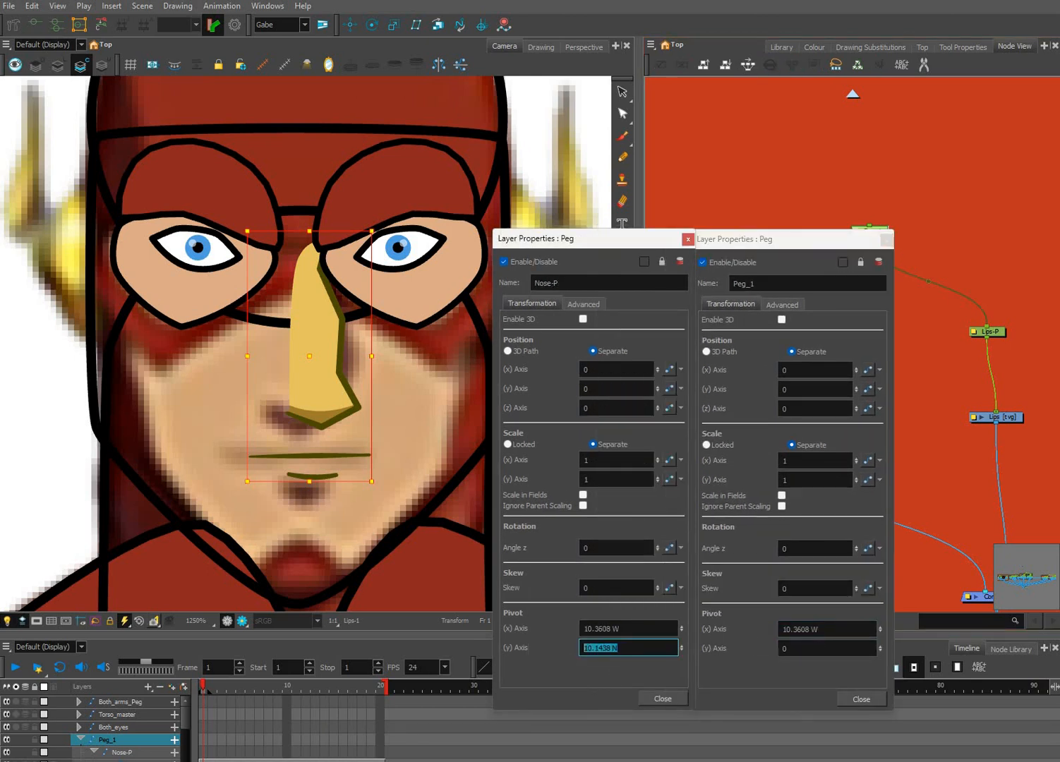
pyautogui.doubleClick(780, 647)
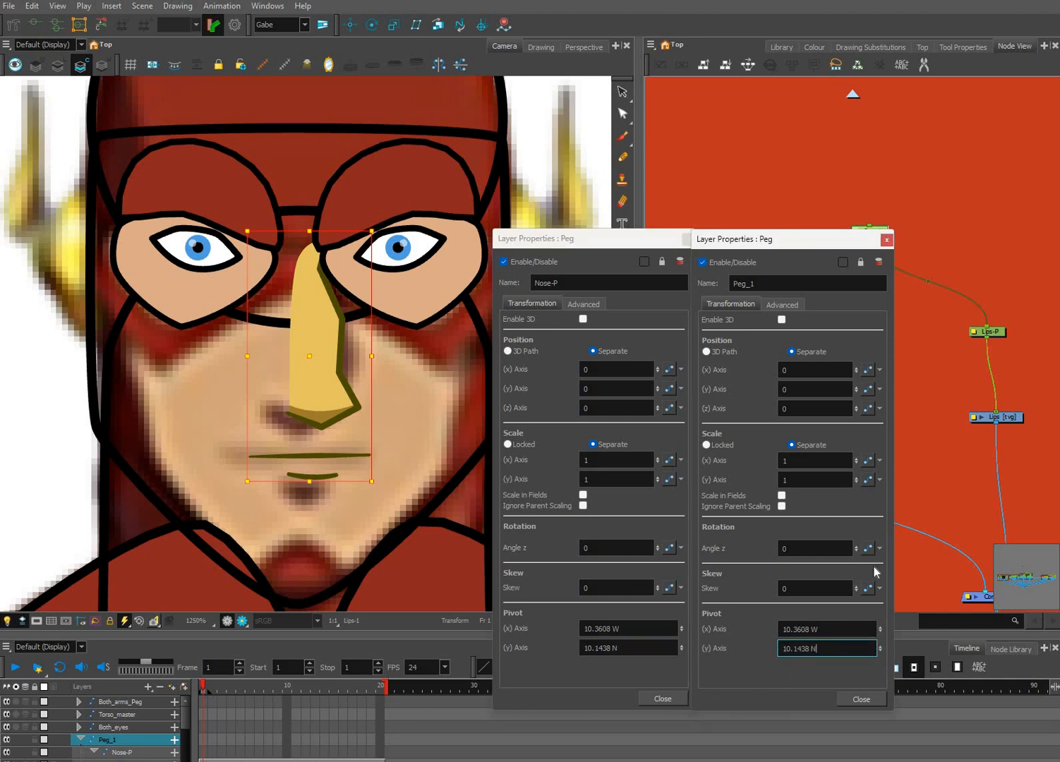
pyautogui.click(662, 699)
pyautogui.click(860, 700)
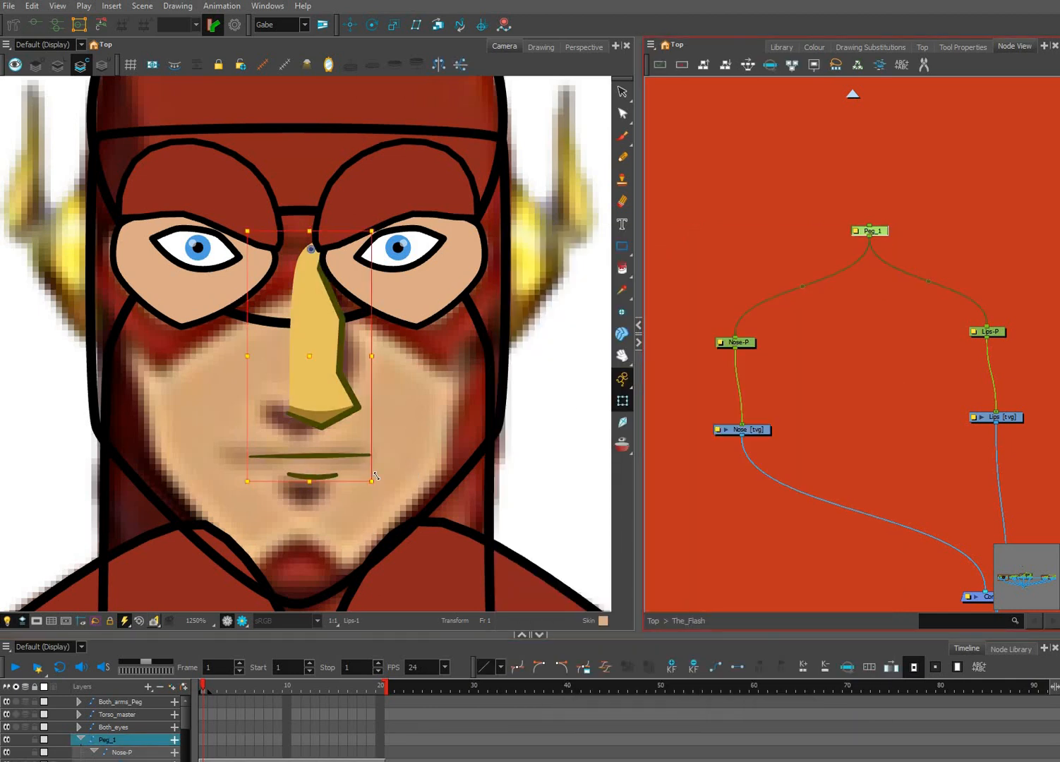
# Test-scale the nose and lips from Peg_1's nose-bridge pivot, and undo the scaling.
pyautogui.moveTo(376, 476); pyautogui.dragTo(376, 485)
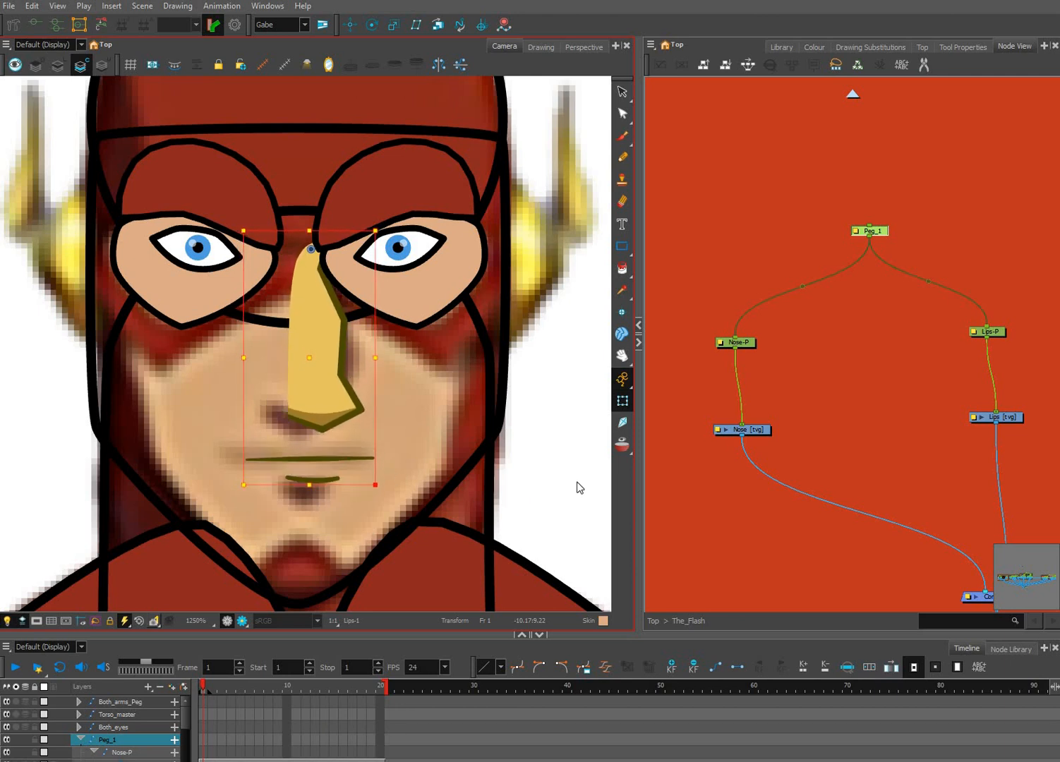
pyautogui.click(851, 407)
# Add a vector drawing layer named Skin_Mask_mouth in the Mouth group and give it a parent peg.
pyautogui.scroll(-2, 851, 430)
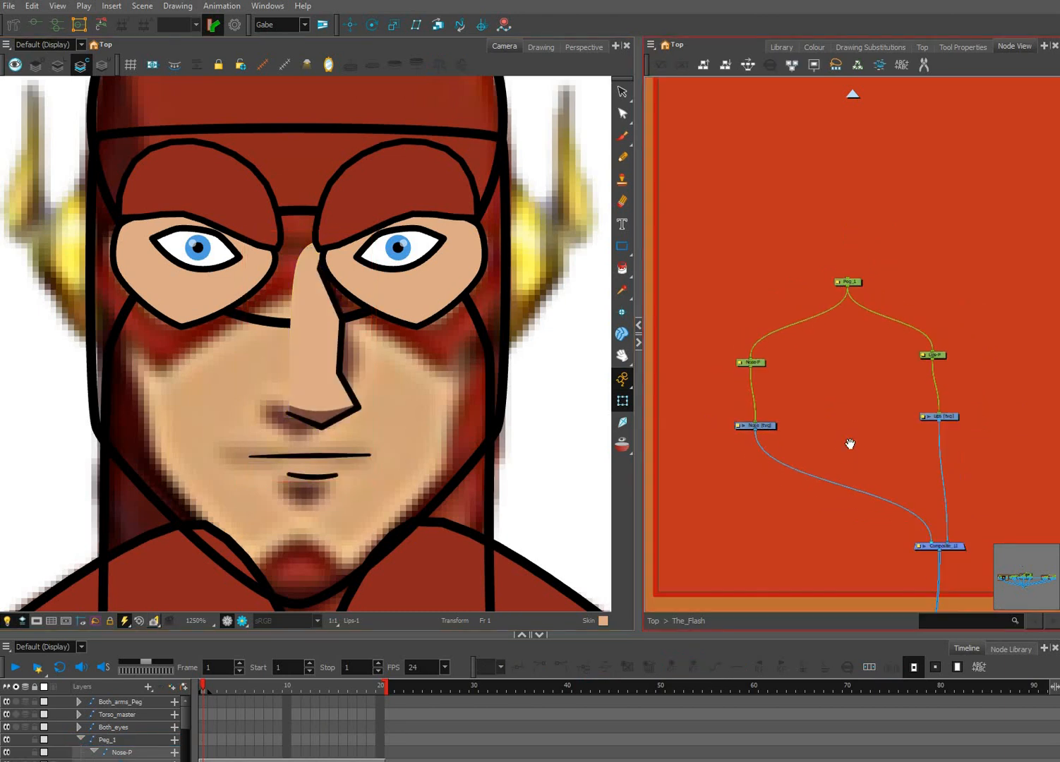
pyautogui.scroll(-4, 850, 443)
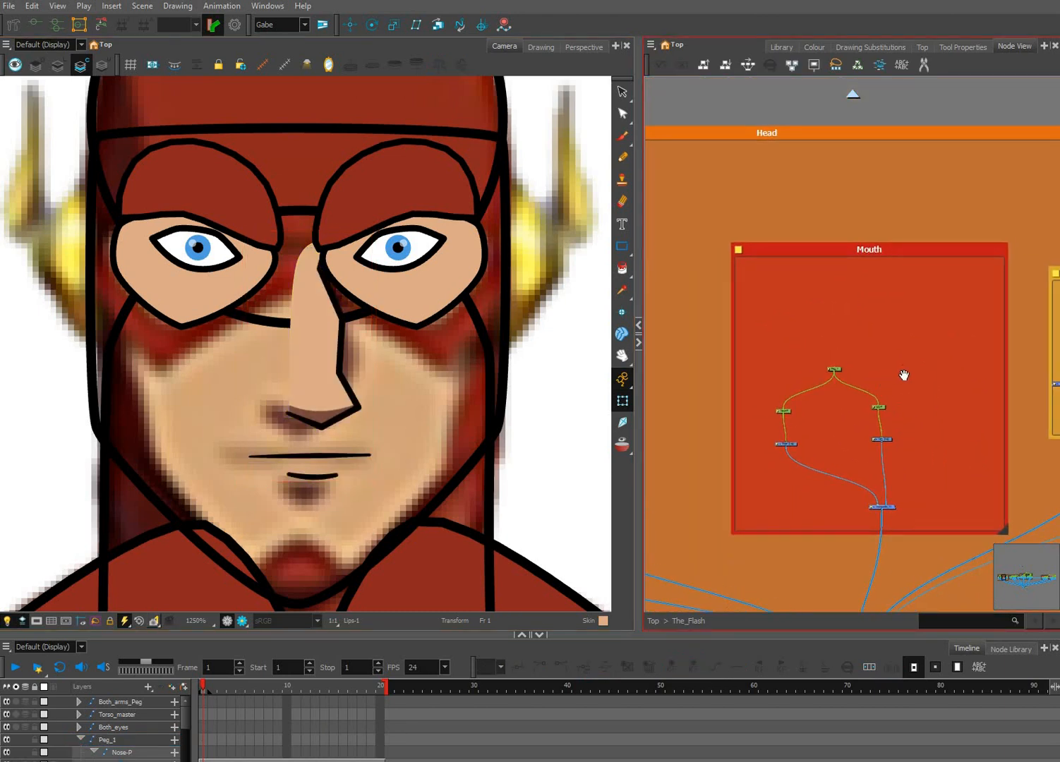
pyautogui.scroll(-2, 890, 395)
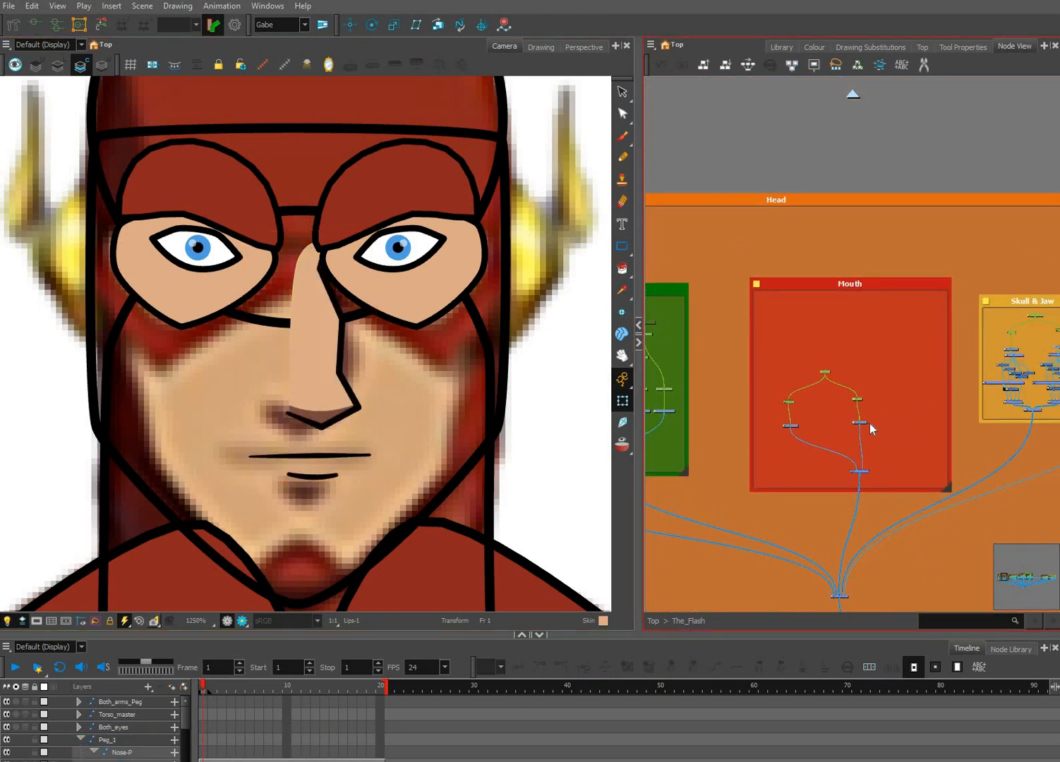
pyautogui.scroll(5, 881, 411)
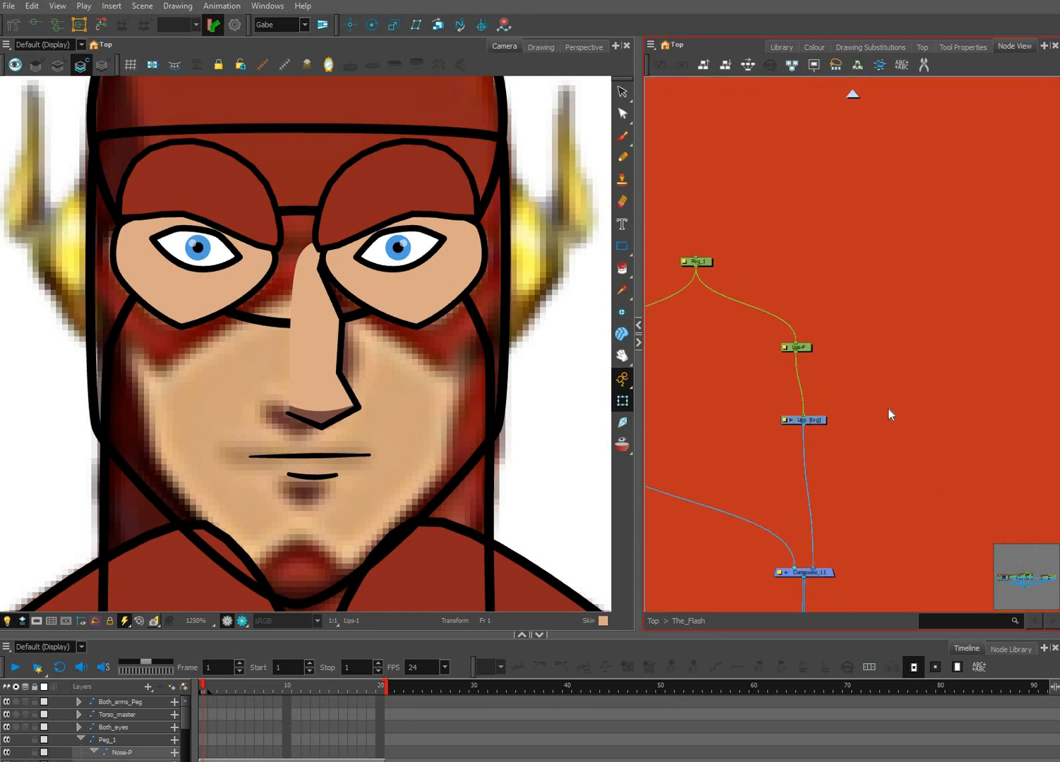
pyautogui.hotkey('ctrl', 'r')
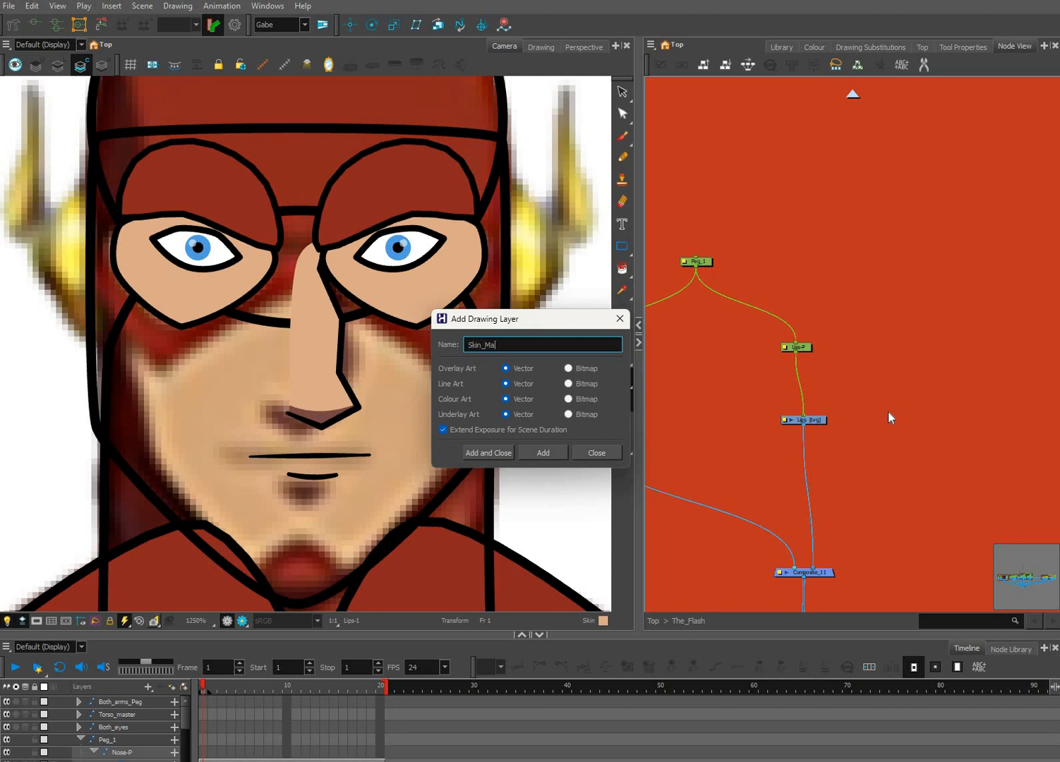
pyautogui.write('Skin_Mask')
pyautogui.write('mou')
pyautogui.write('k')
pyautogui.click(504, 455)
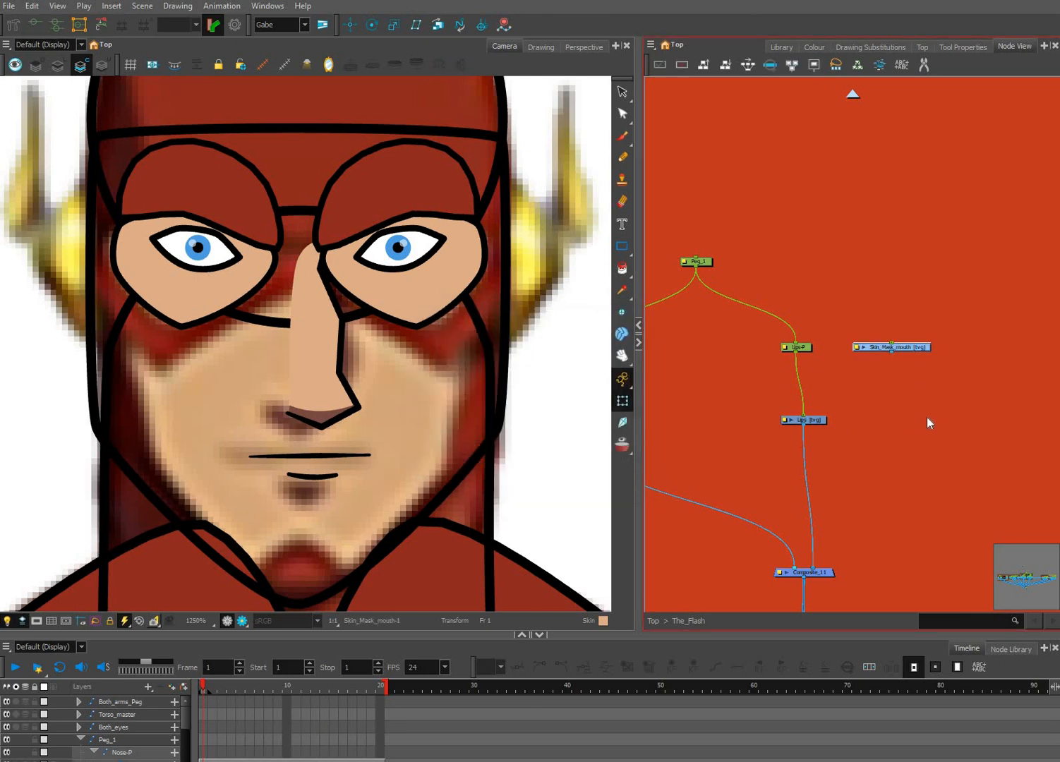
pyautogui.hotkey('ctrl', 'p')
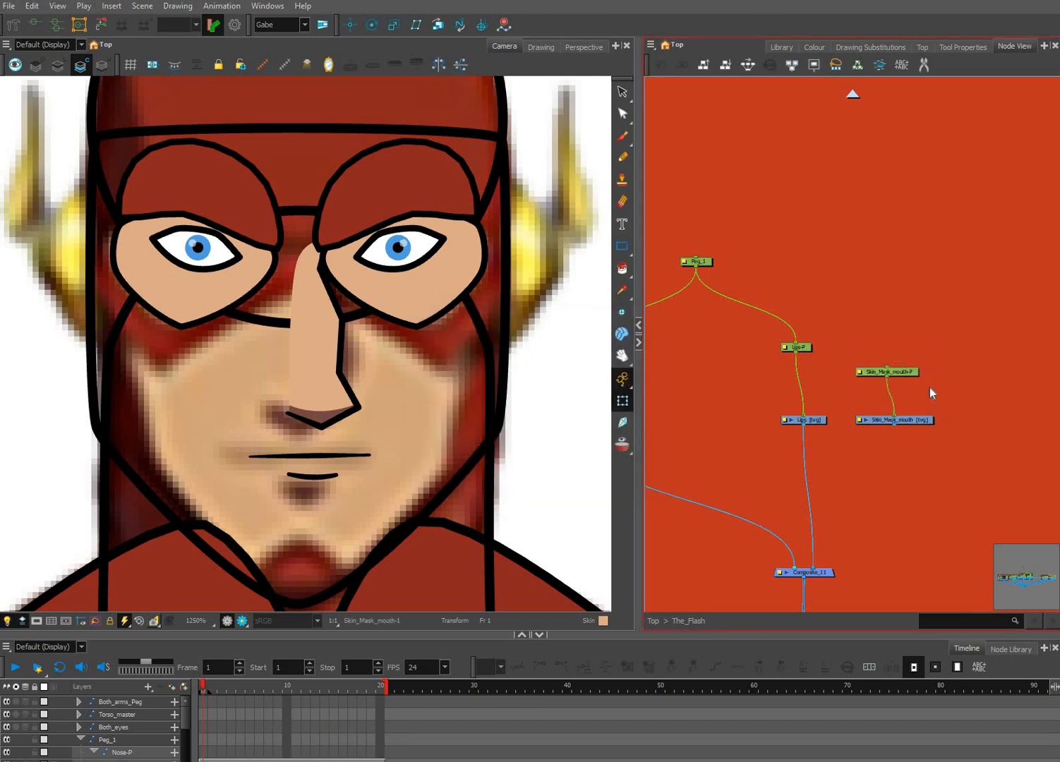
# Connect the Skin_Mask_mouth drawing to Composite_11 and space out its peg and Peg_1 in the node network.
pyautogui.moveTo(887, 371); pyautogui.dragTo(889, 347)
pyautogui.scroll(-1, 929, 385)
pyautogui.moveTo(918, 404); pyautogui.dragTo(851, 520)
pyautogui.scroll(1, 928, 382)
pyautogui.moveTo(774, 157); pyautogui.dragTo(780, 240)
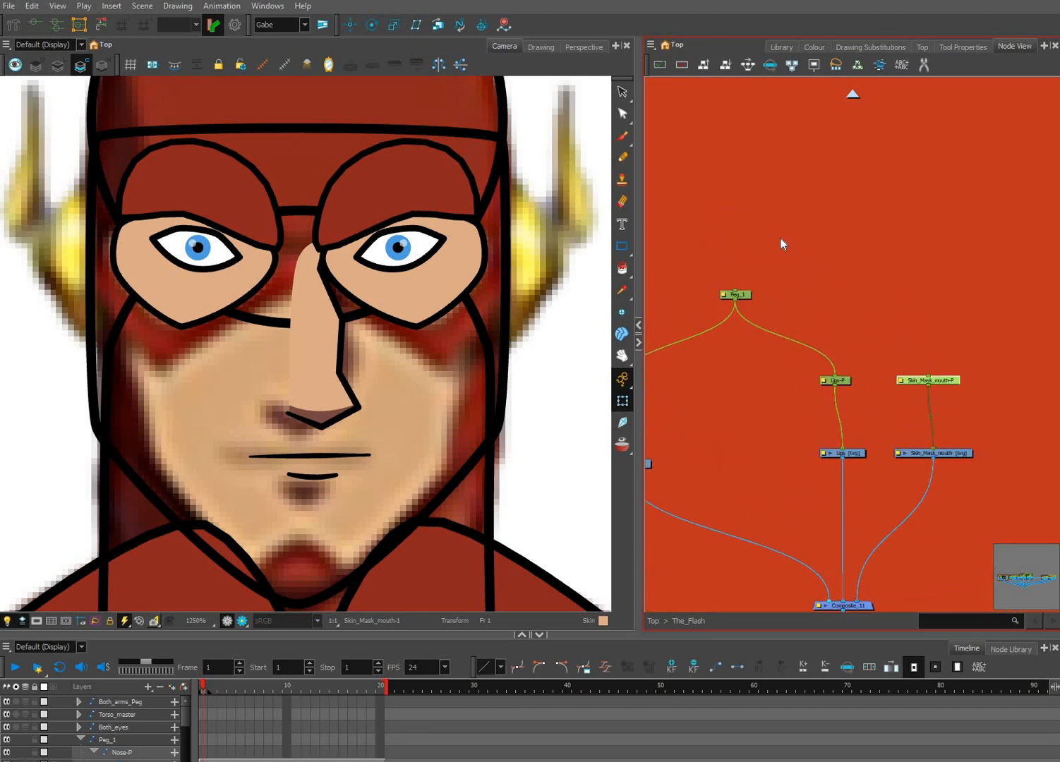
pyautogui.moveTo(737, 295); pyautogui.dragTo(776, 233)
pyautogui.click(950, 382)
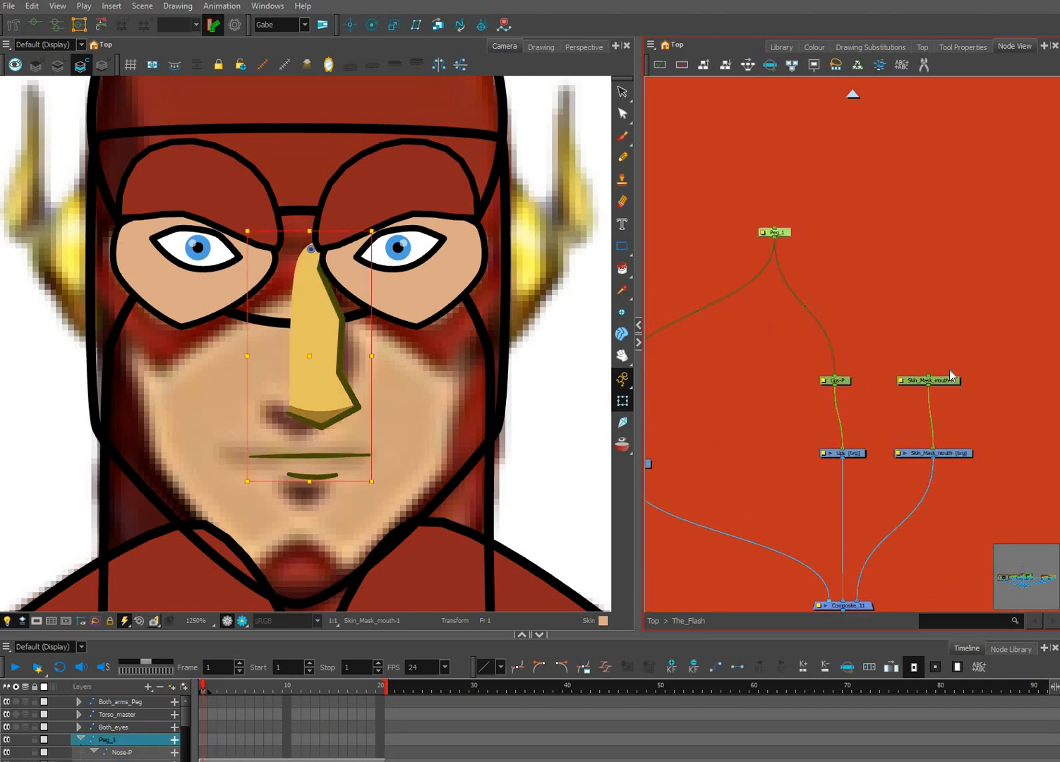
pyautogui.moveTo(918, 327); pyautogui.dragTo(923, 354)
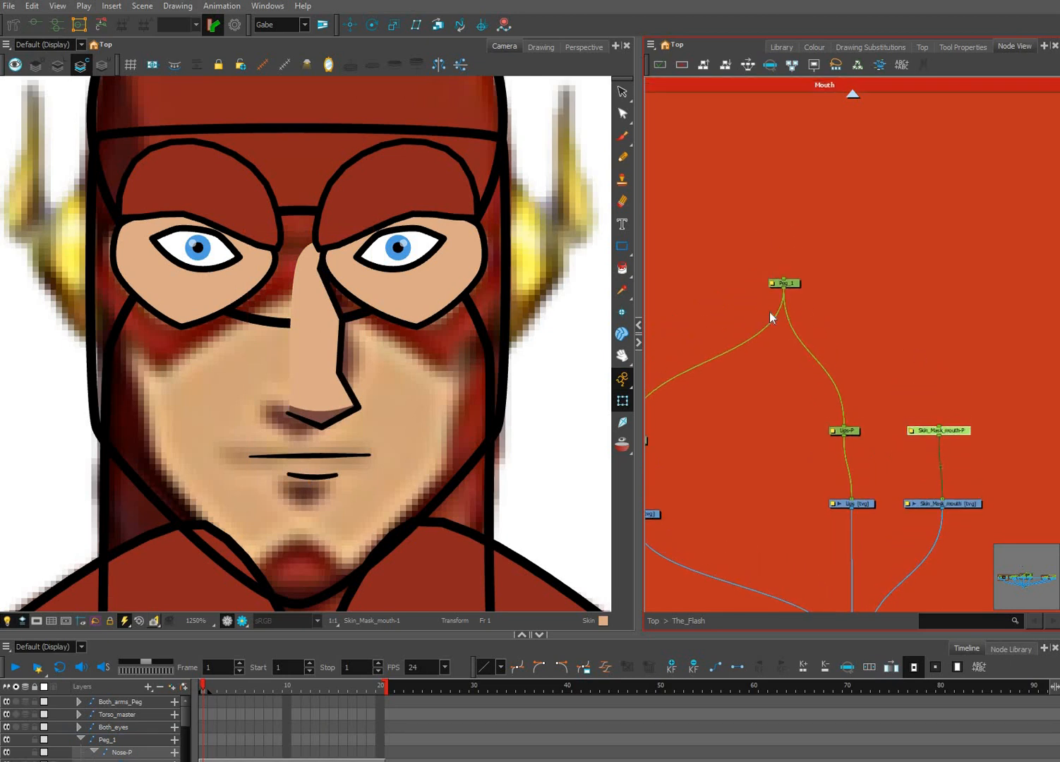
# Rename Peg_1 as mouth_nose_Peg in its layer properties.
pyautogui.moveTo(769, 289); pyautogui.dragTo(714, 344)
pyautogui.doubleClick(734, 343)
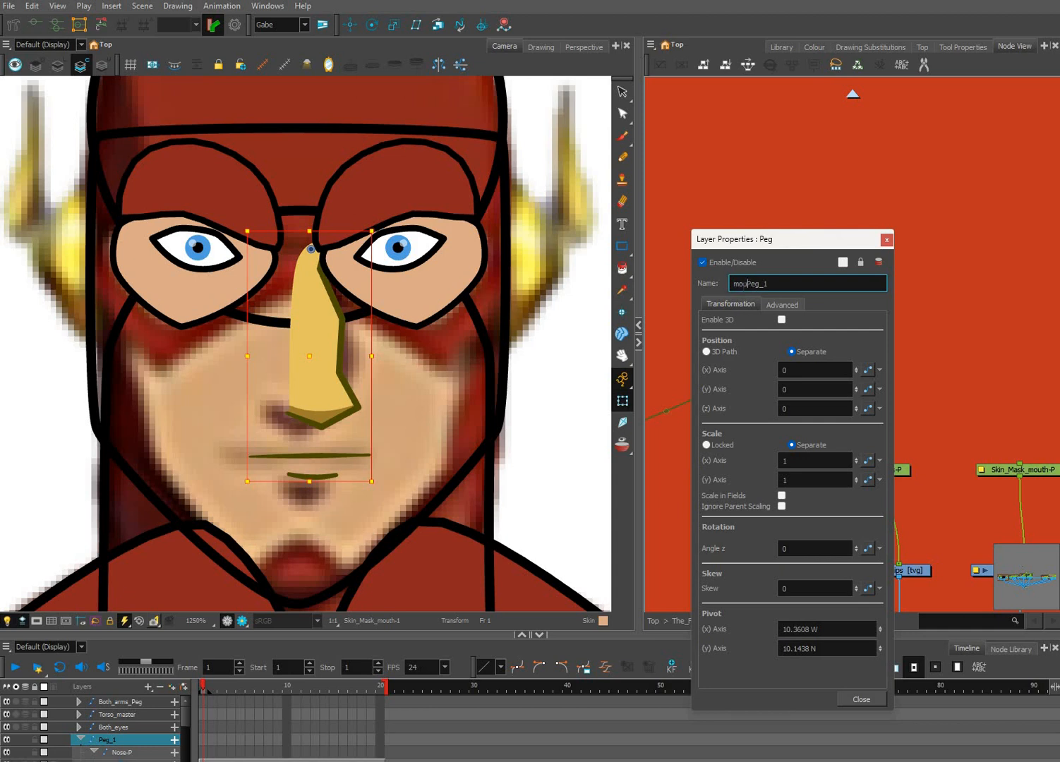
pyautogui.write('_nose_')
pyautogui.hotkey('shift', 'Home')
pyautogui.press('BackSpace')
pyautogui.press('BackSpace')
pyautogui.write('mouth')
pyautogui.press('Return')
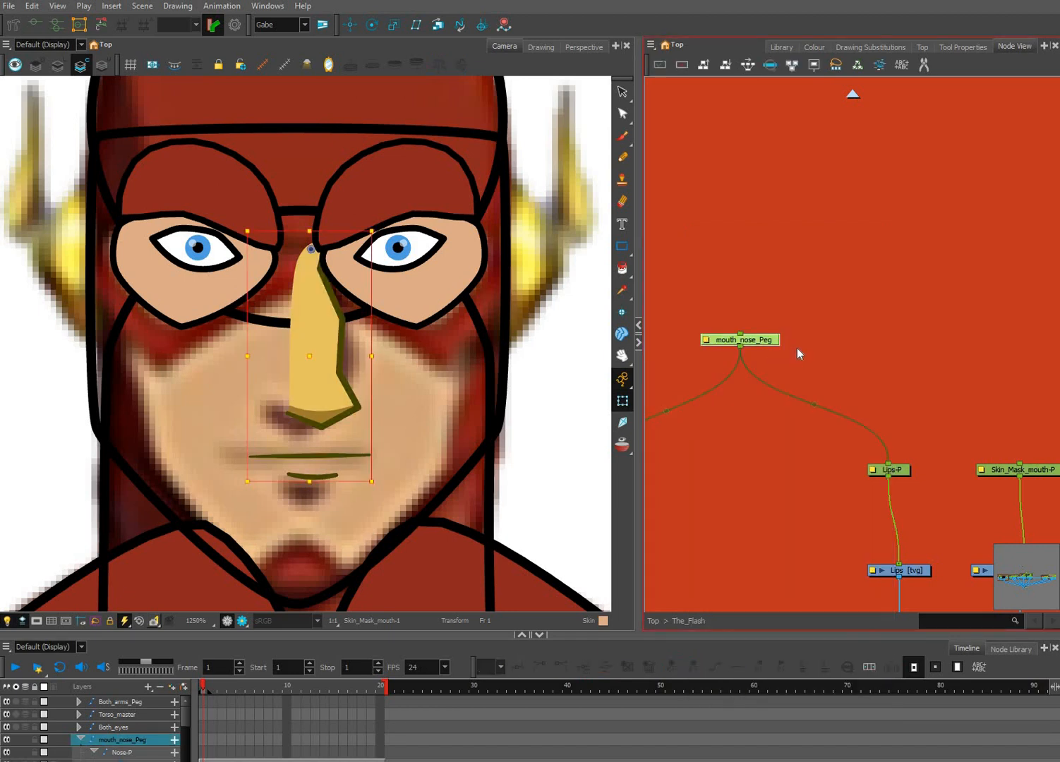
# Try a parent peg above mouth_nose_Peg that also drives Skin_Mask_mouth-P, and delete it.
pyautogui.hotkey('ctrl', 'p')
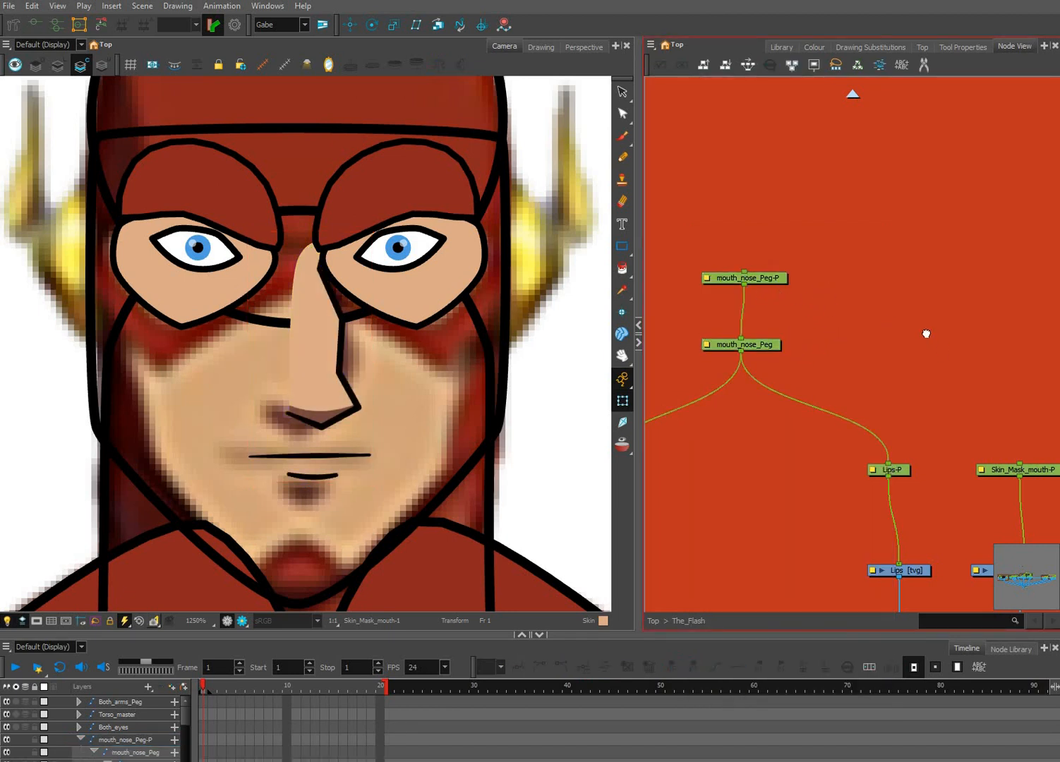
pyautogui.moveTo(743, 284); pyautogui.dragTo(945, 395)
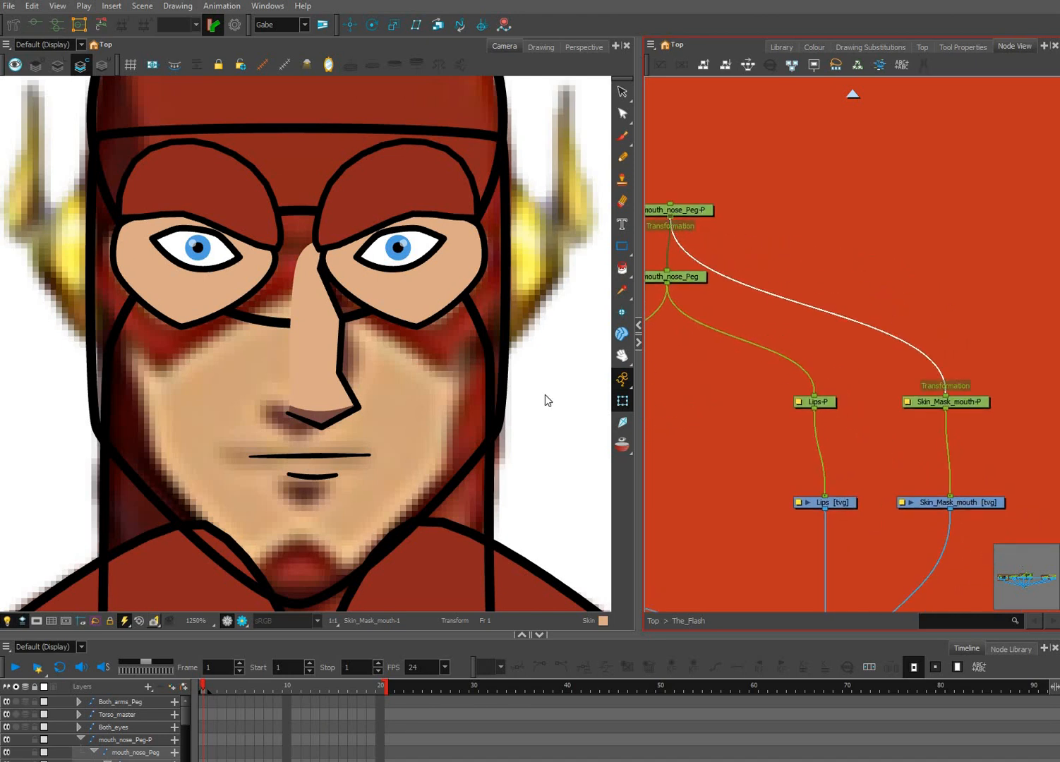
pyautogui.click(388, 398)
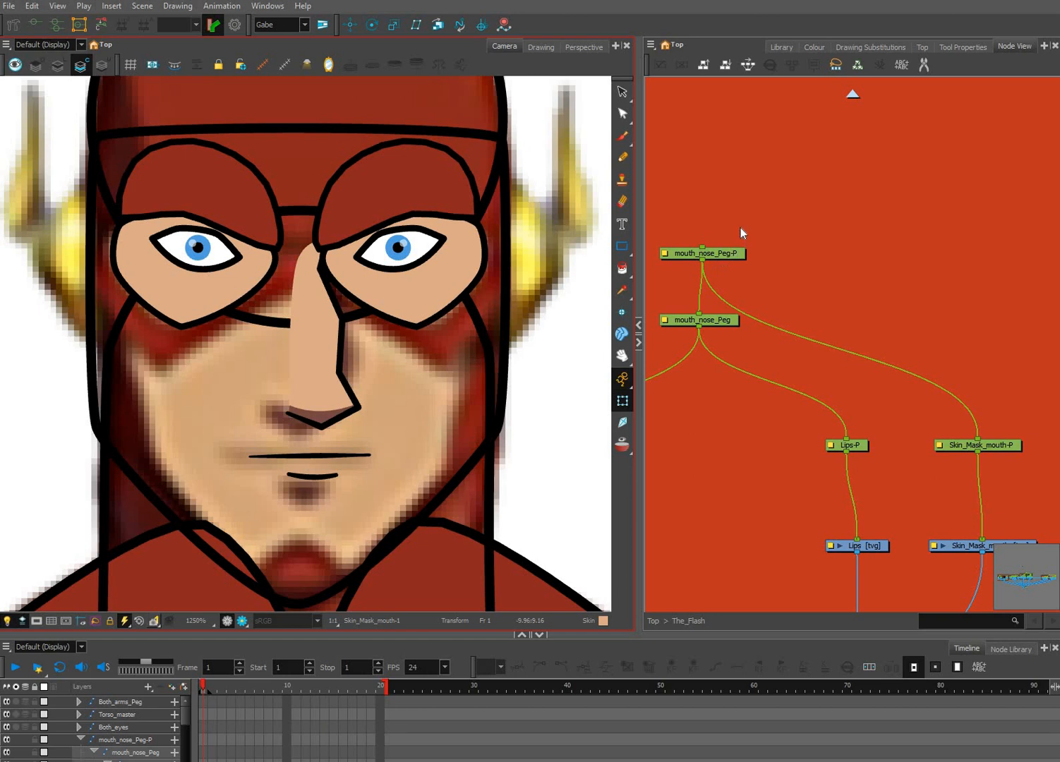
pyautogui.moveTo(732, 251); pyautogui.dragTo(737, 230)
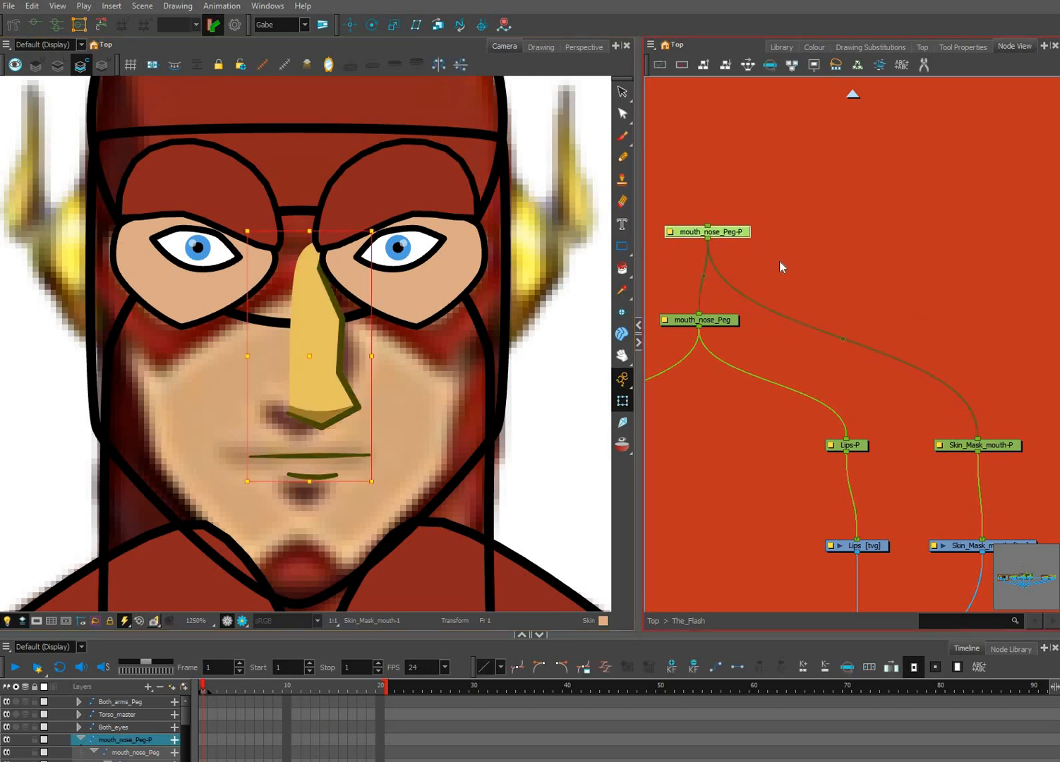
pyautogui.press('Delete')
# Try a parent peg above Skin_Mask_mouth-P, and delete it.
pyautogui.click(1003, 445)
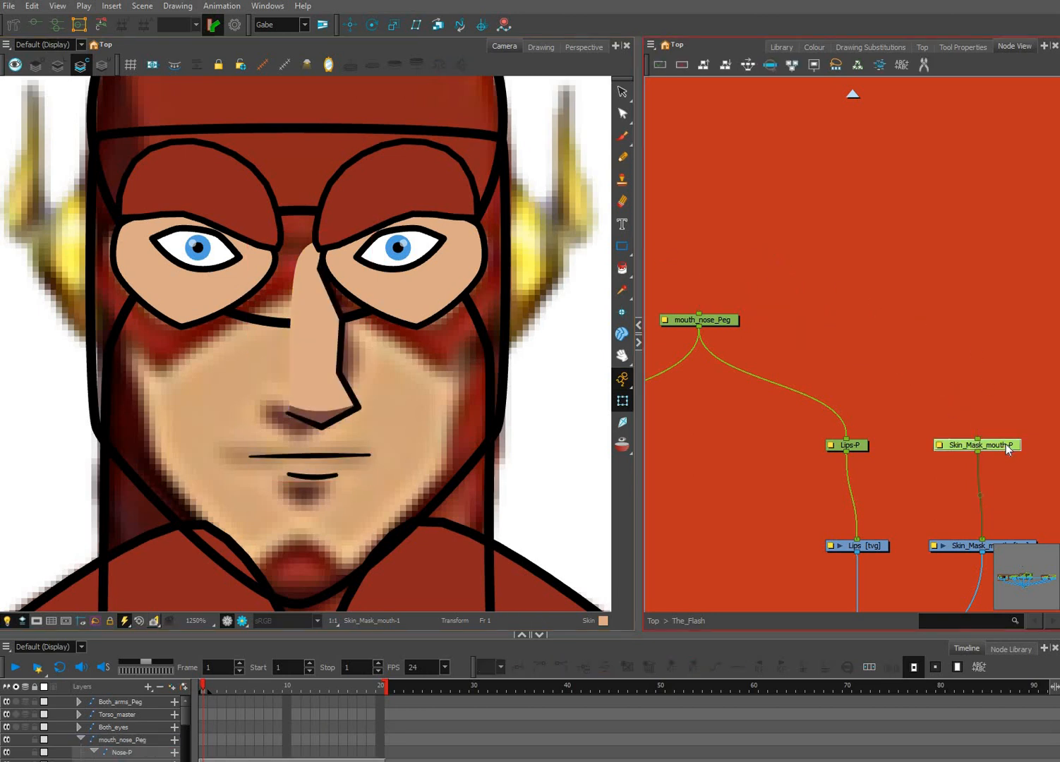
pyautogui.hotkey('ctrl', 'p')
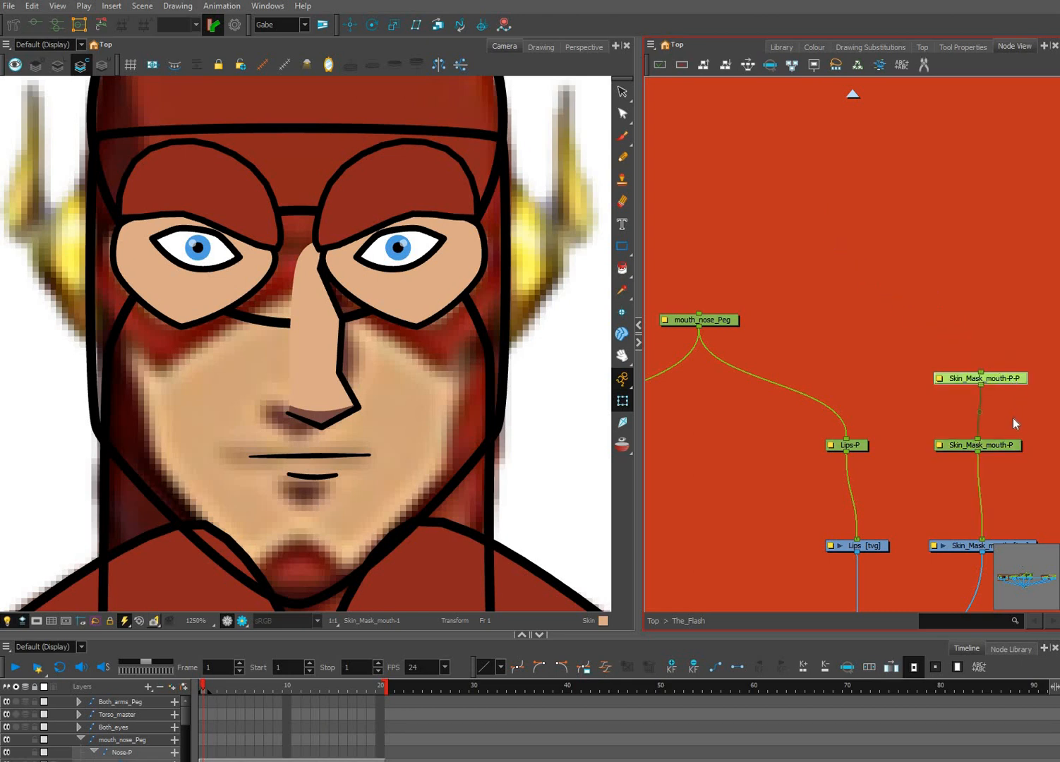
pyautogui.press('Delete')
# Add a parent peg above Skin_Mask_mouth-P and make it the parent of mouth_nose_Peg as well.
pyautogui.click(1000, 445)
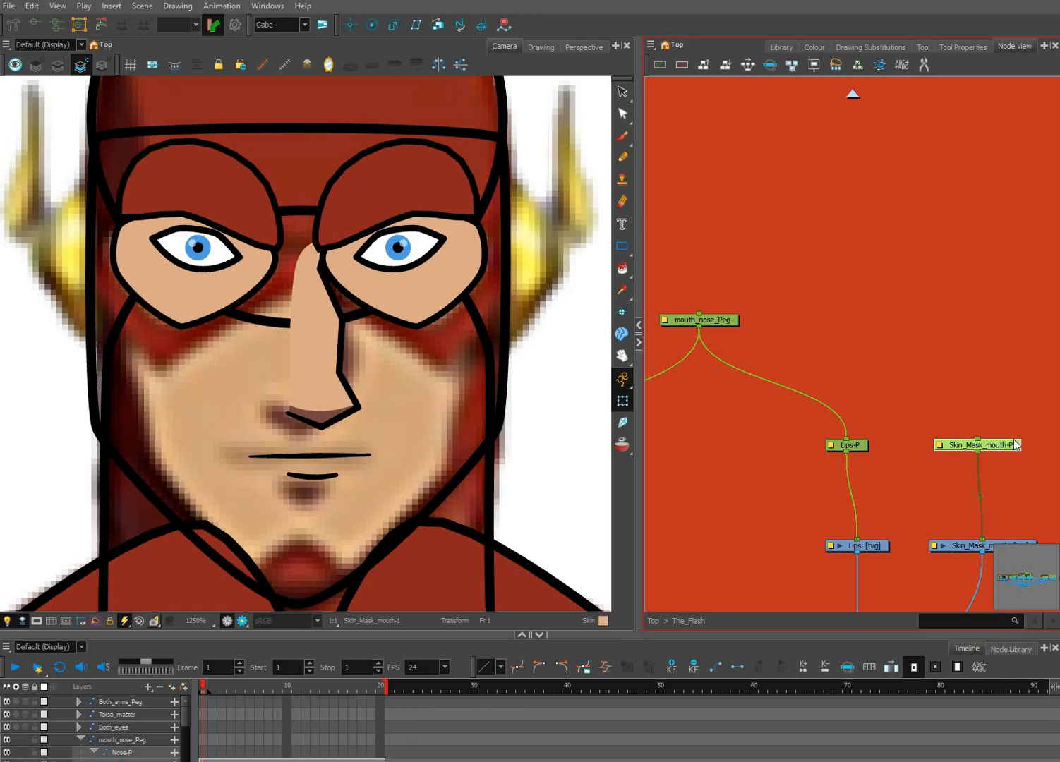
pyautogui.hotkey('ctrl', 'p')
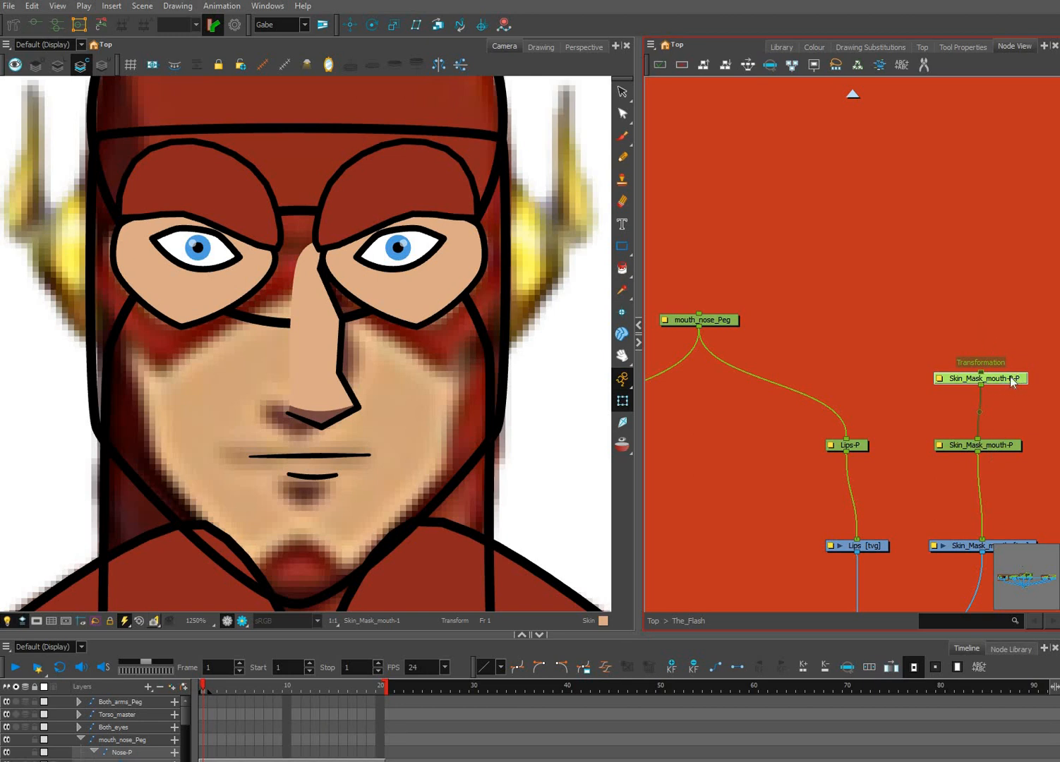
pyautogui.moveTo(1009, 381); pyautogui.dragTo(715, 355)
pyautogui.click(788, 239)
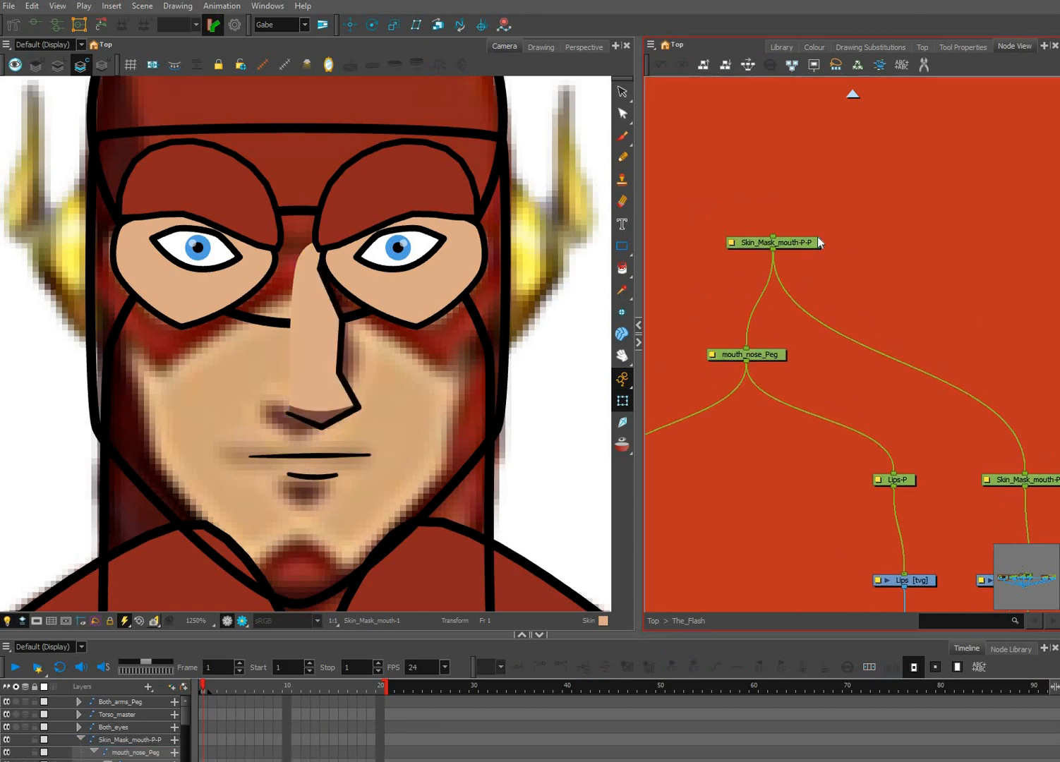
# Copy mouth_nose_Peg's pivot X value, 10.3608 W, into the pivot X of Skin_Mask_mouth-P-P.
pyautogui.click(712, 355)
pyautogui.moveTo(732, 243); pyautogui.dragTo(514, 257)
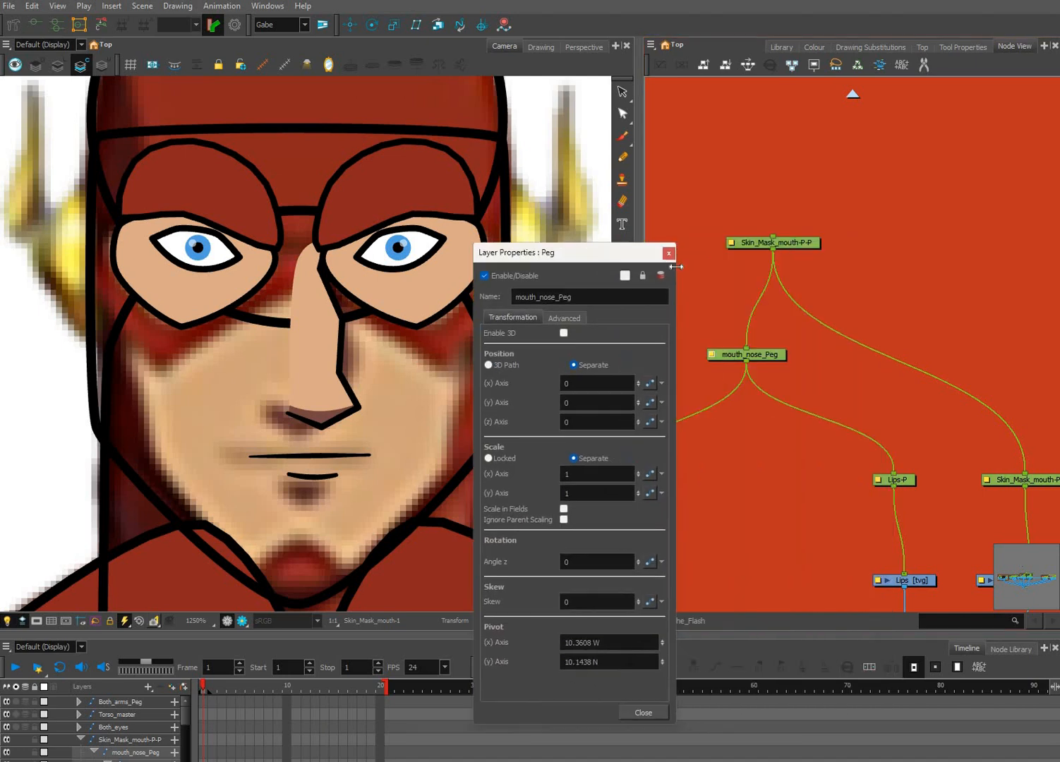
pyautogui.doubleClick(794, 244)
pyautogui.moveTo(586, 253); pyautogui.dragTo(815, 259)
pyautogui.doubleClick(600, 643)
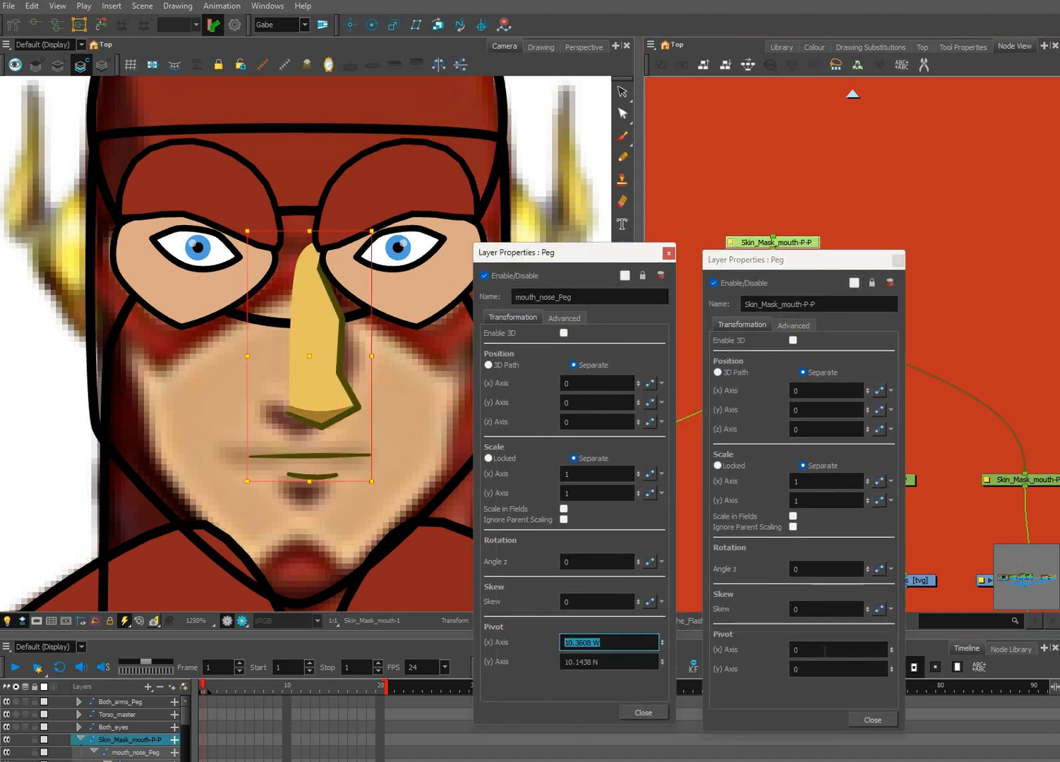
pyautogui.hotkey('ctrl', 'c')
pyautogui.click(837, 649)
pyautogui.hotkey('ctrl', 'v')
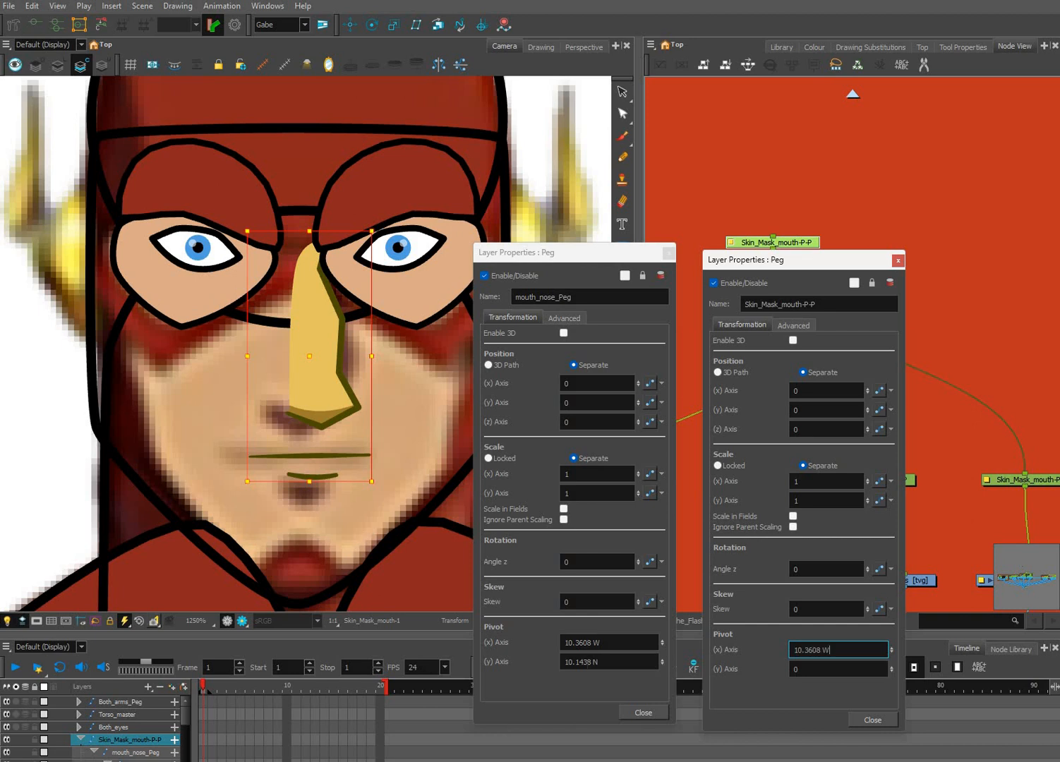
# Copy mouth_nose_Peg's pivot Y value, 10.1438 N, into Skin_Mask_mouth-P-P and close both property dialogs.
pyautogui.doubleClick(599, 661)
pyautogui.hotkey('ctrl', 'c')
pyautogui.click(794, 669)
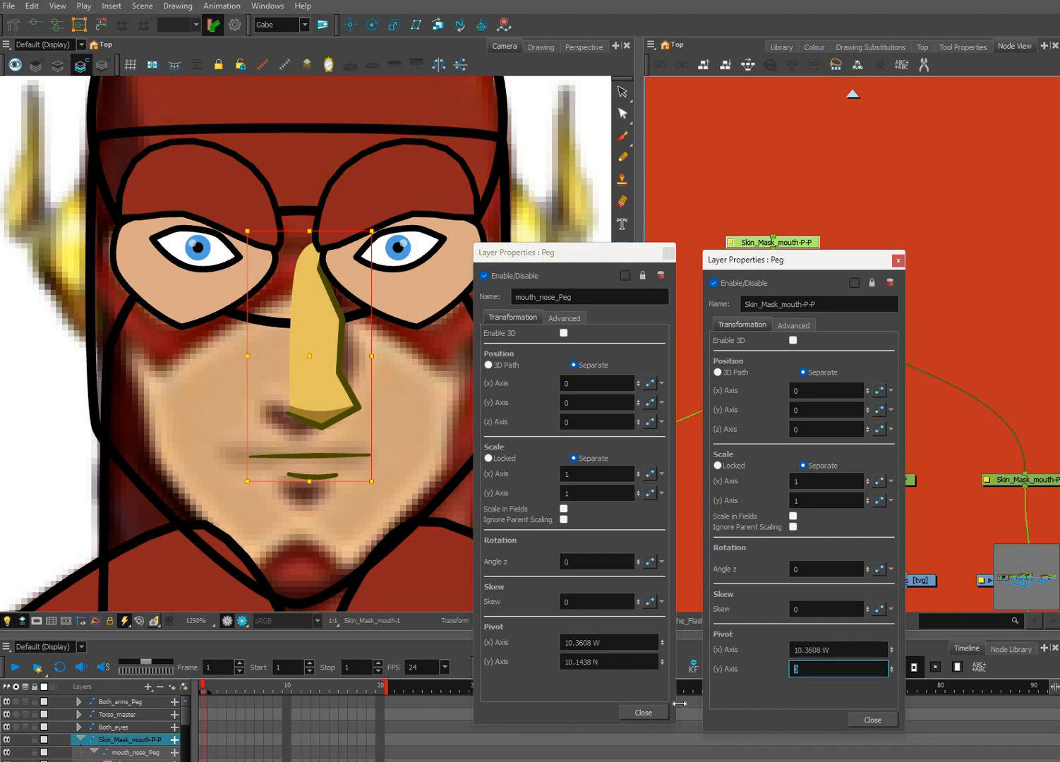
pyautogui.hotkey('ctrl', 'v')
pyautogui.click(642, 712)
pyautogui.click(872, 719)
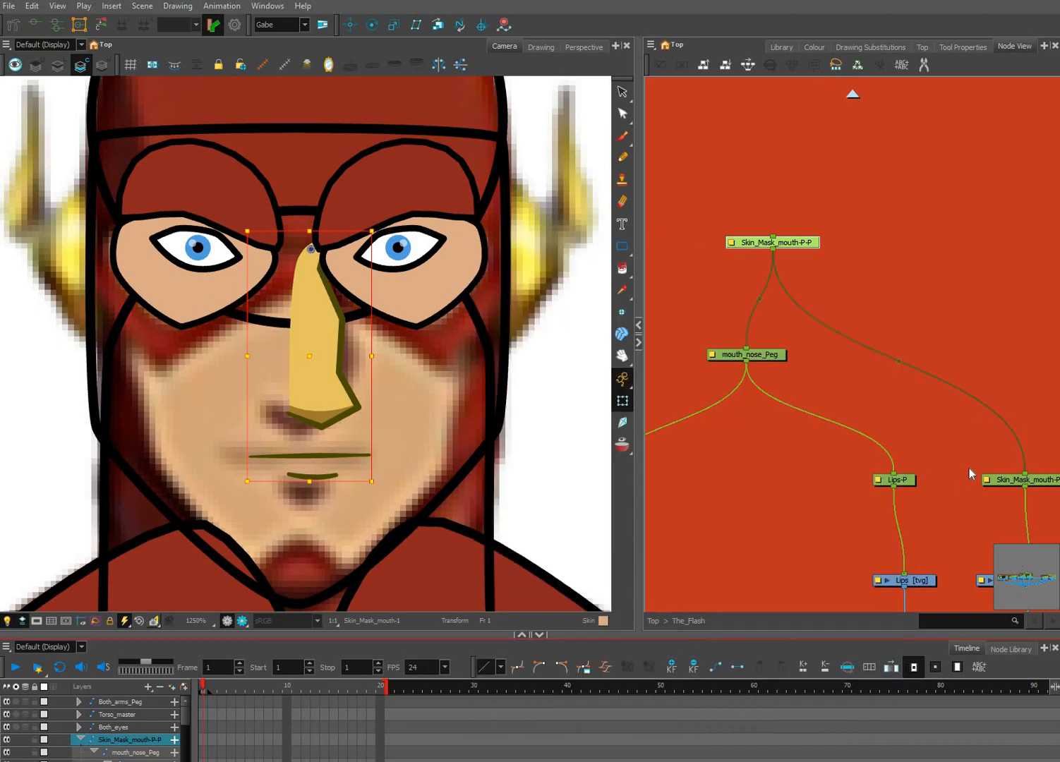
# Draw a rectangle outline in the Lines colour over the nose and mouth on the Skin_Mask_mouth layer.
pyautogui.moveTo(767, 457); pyautogui.dragTo(676, 344)
pyautogui.click(619, 253)
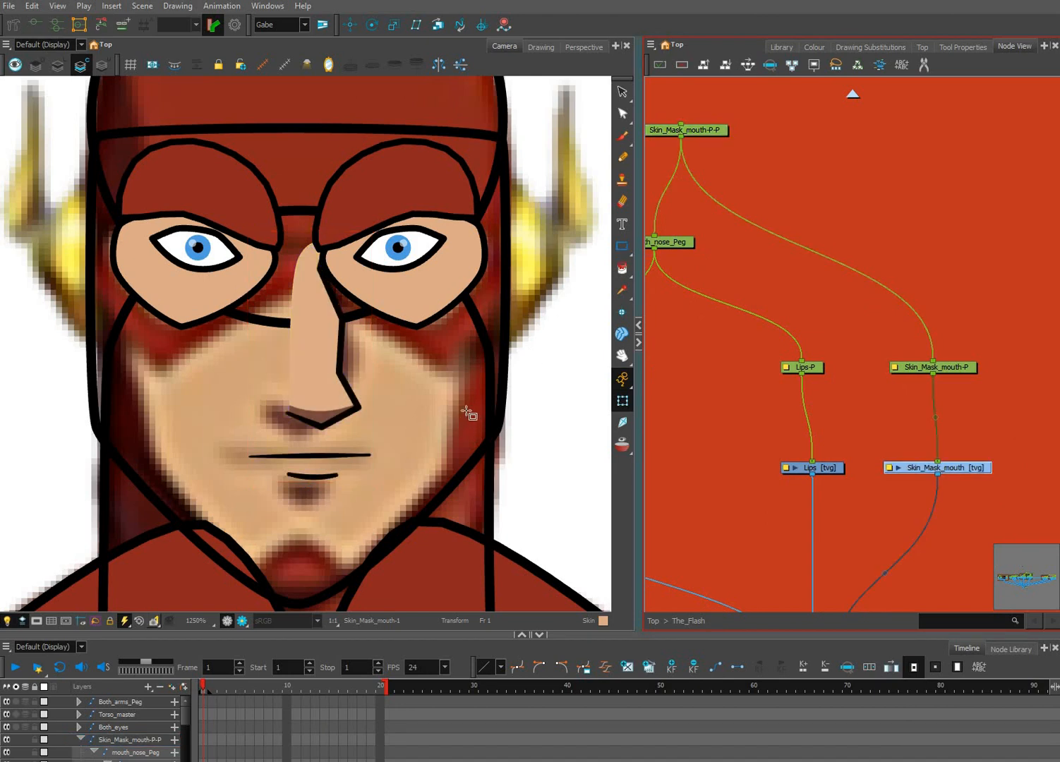
pyautogui.moveTo(214, 294); pyautogui.dragTo(268, 364)
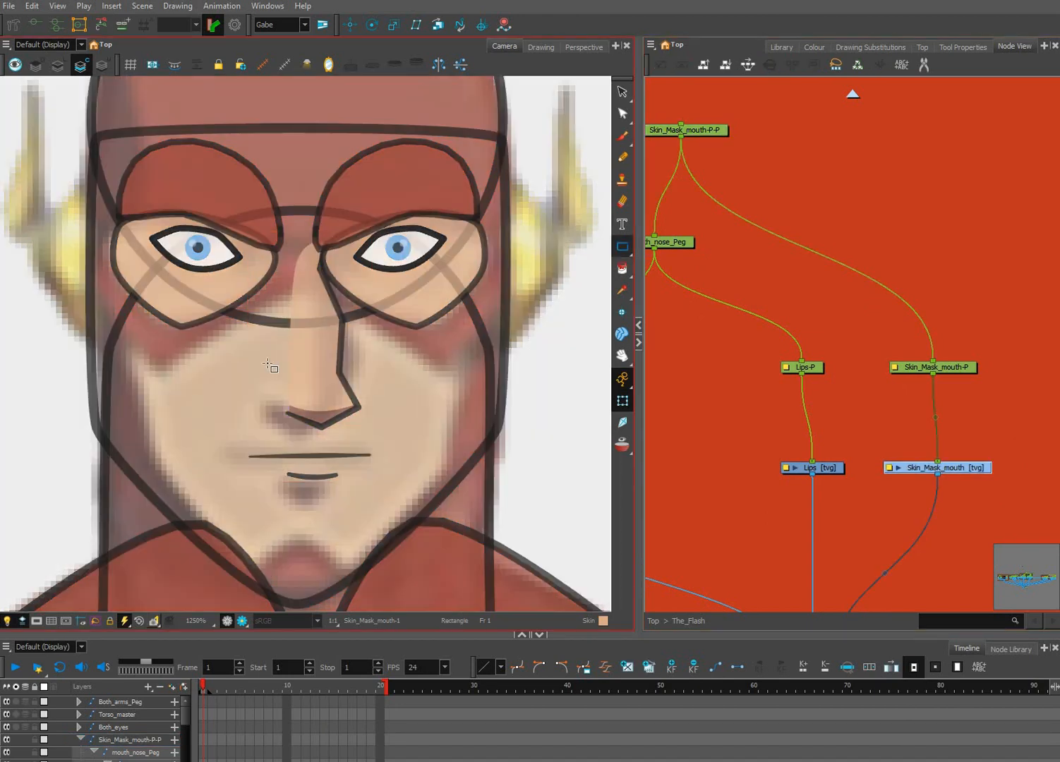
pyautogui.click(820, 47)
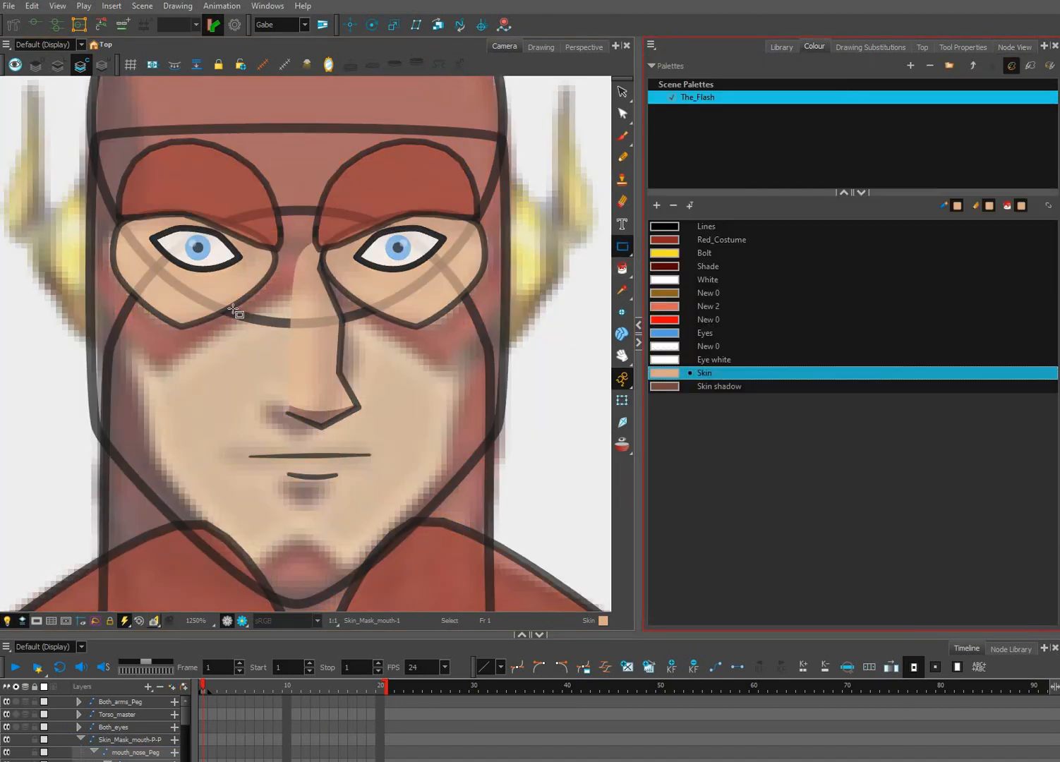
pyautogui.moveTo(232, 307); pyautogui.dragTo(345, 530)
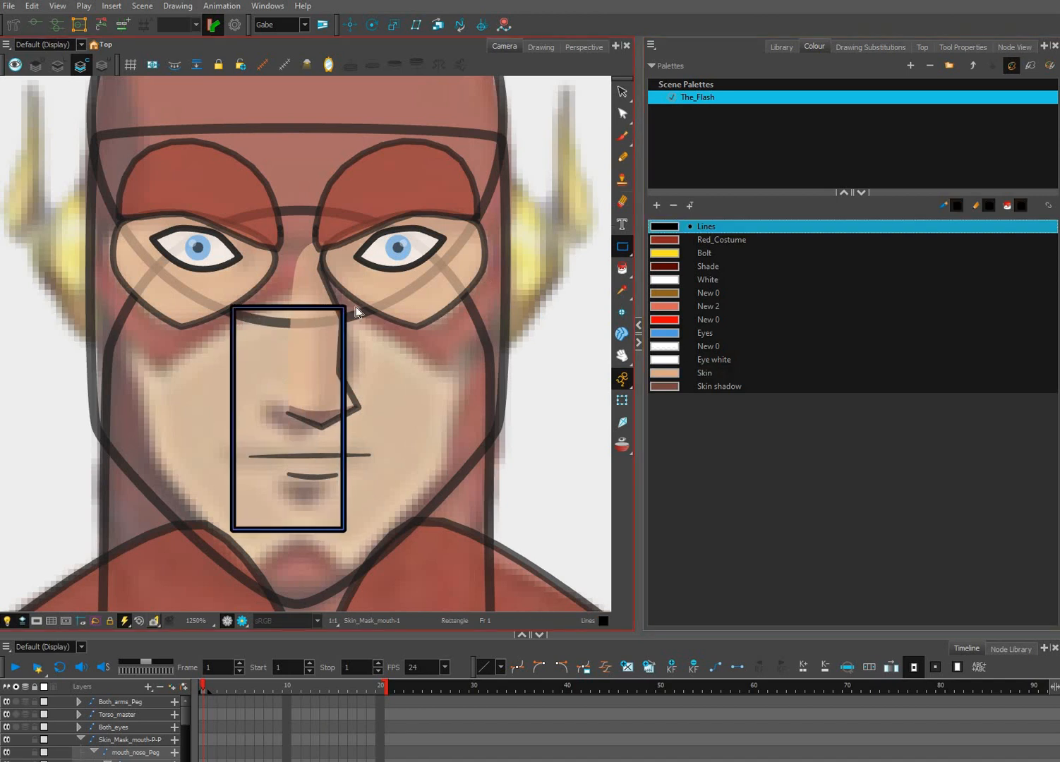
# Reshape the rectangle's contour to the right half of the face from nose bridge to chin, deleting the surplus points.
pyautogui.hotkey('alt', 'q')
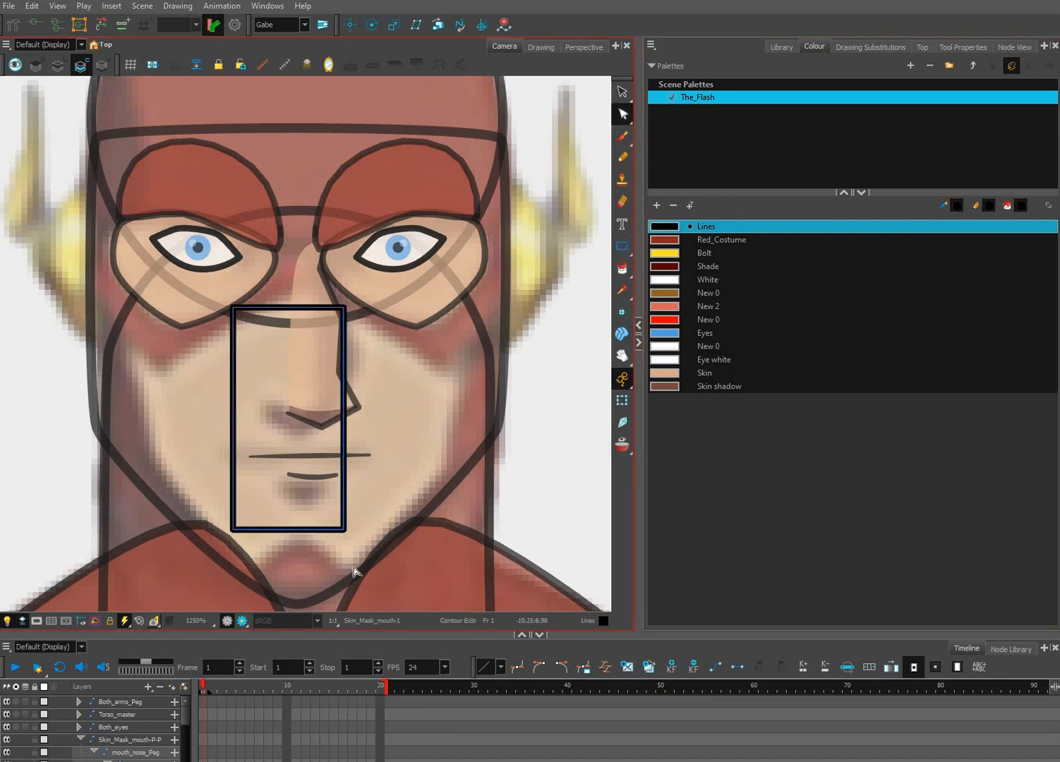
pyautogui.moveTo(344, 529); pyautogui.dragTo(348, 574)
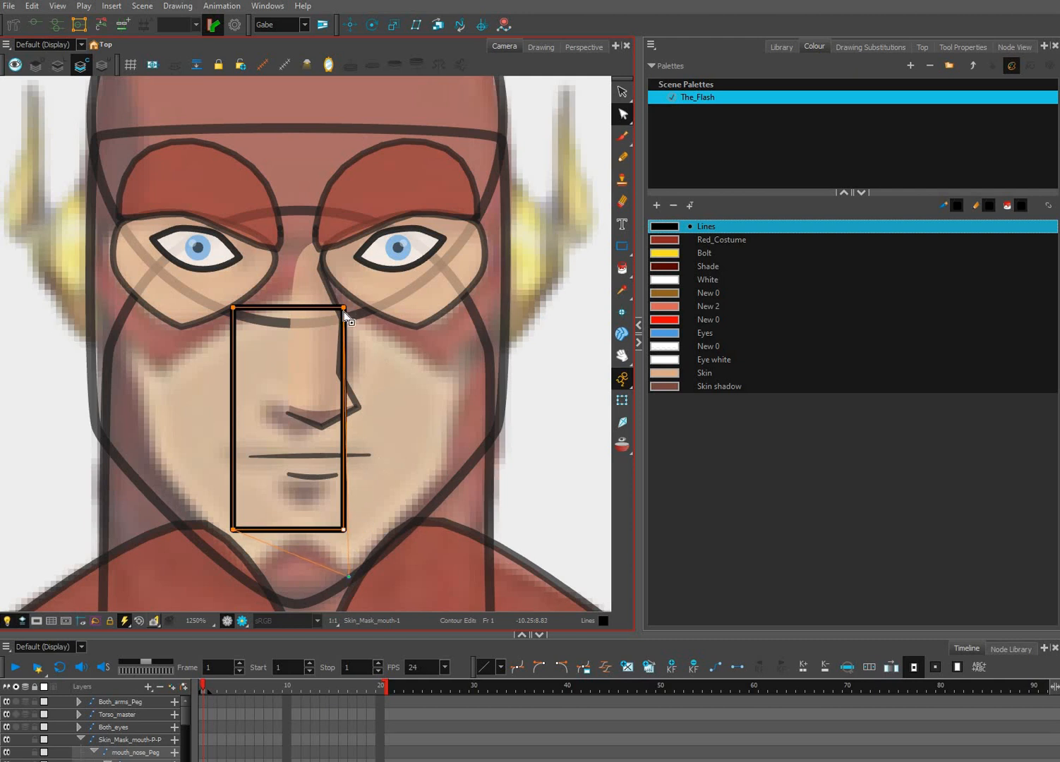
pyautogui.moveTo(445, 464); pyautogui.dragTo(445, 469)
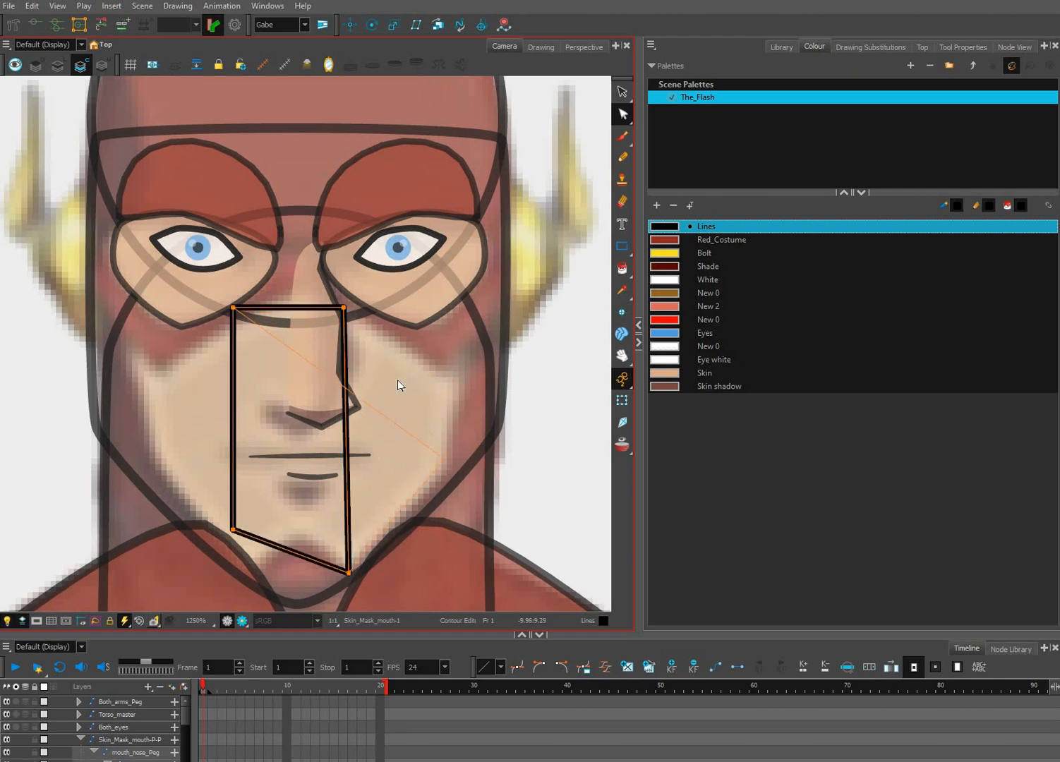
pyautogui.moveTo(232, 308); pyautogui.dragTo(458, 350)
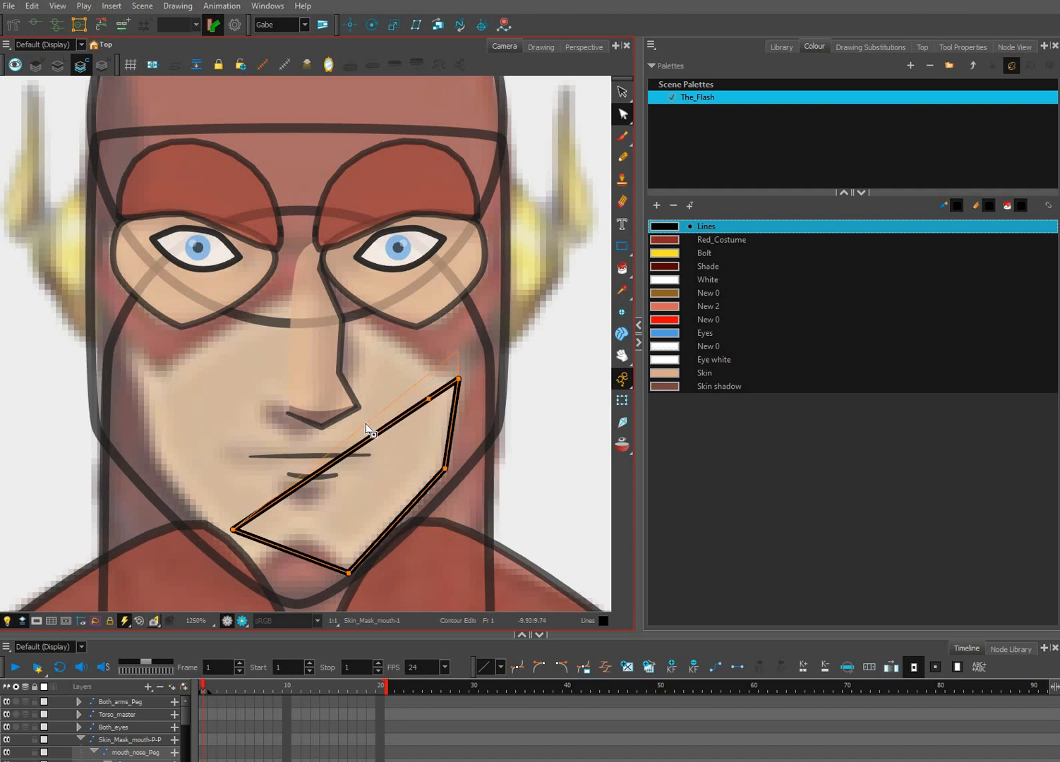
pyautogui.moveTo(312, 286); pyautogui.dragTo(311, 279)
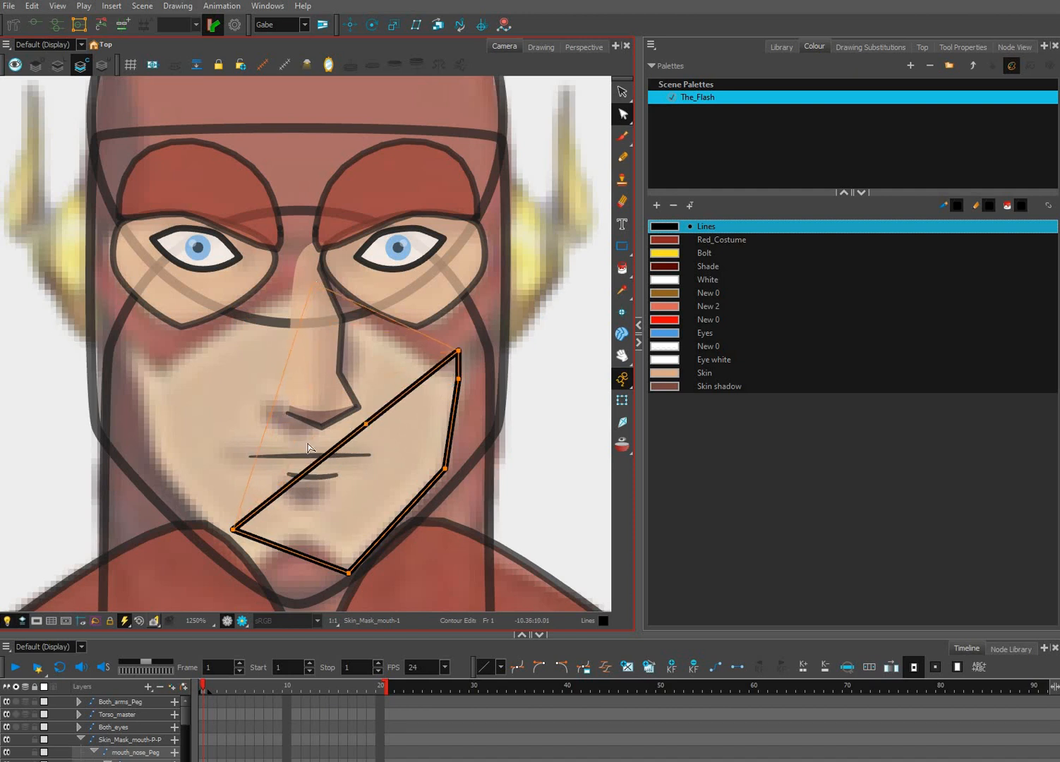
pyautogui.press('Delete')
pyautogui.press('Delete')
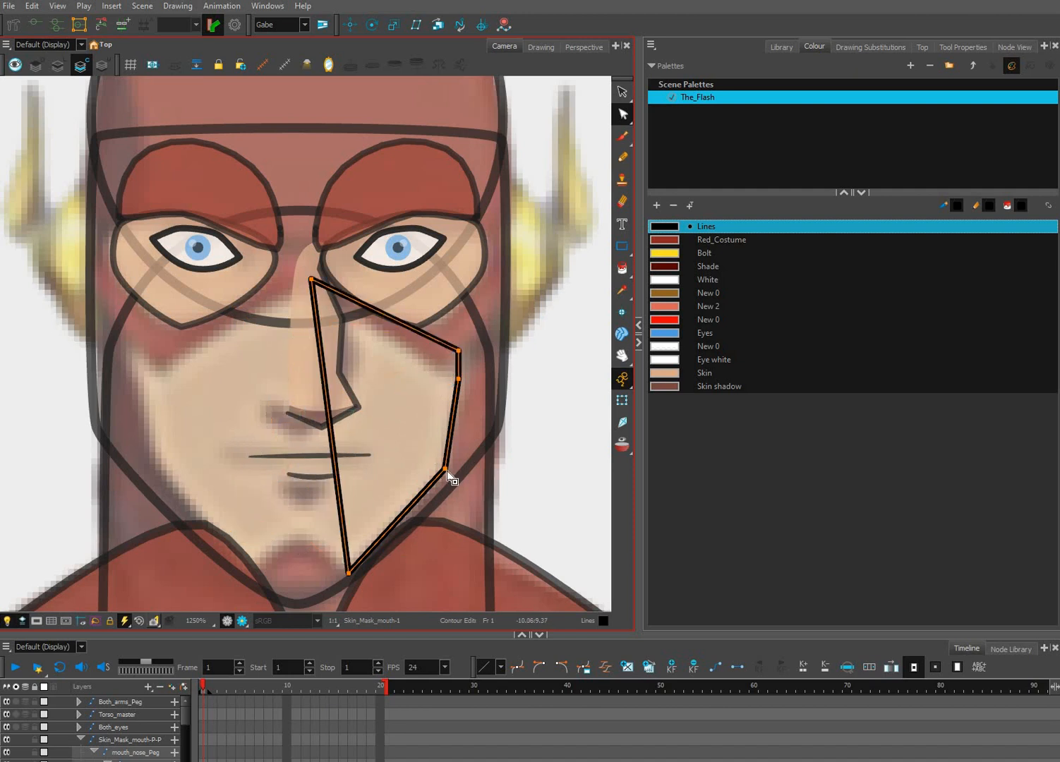
# Refine the outline's cheek, jaw and chin points so it dips below the eye and follows the right mask edge.
pyautogui.moveTo(445, 469); pyautogui.dragTo(449, 472)
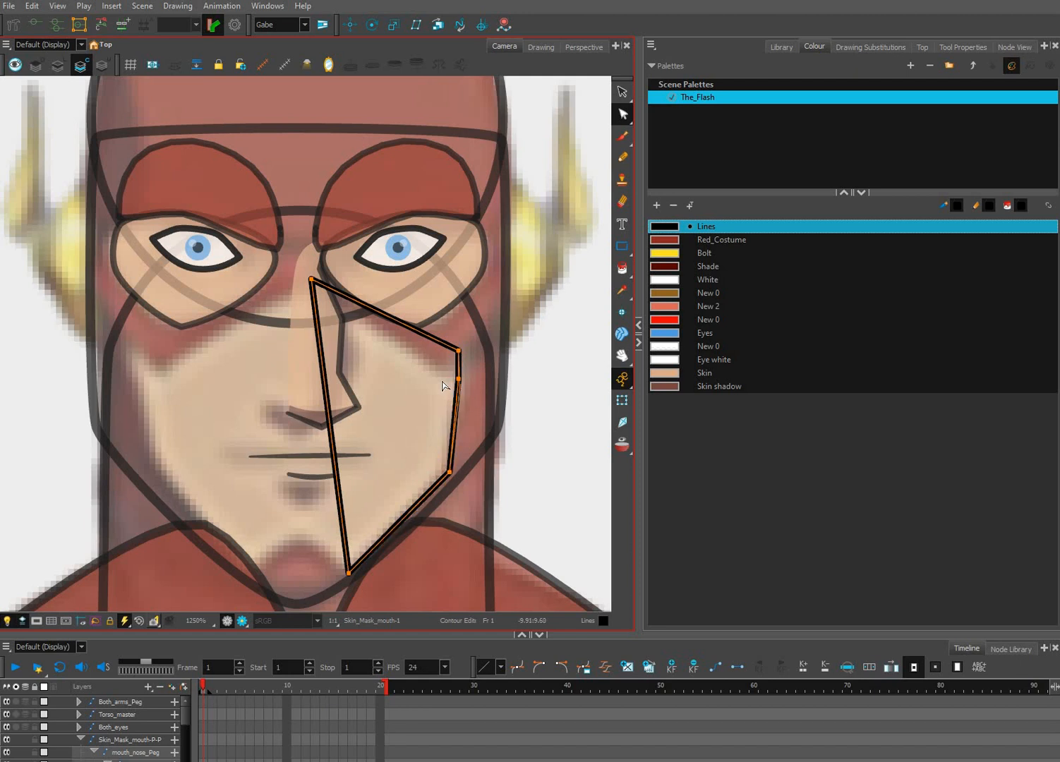
pyautogui.moveTo(458, 380); pyautogui.dragTo(466, 330)
pyautogui.hotkey('ctrl', 'z')
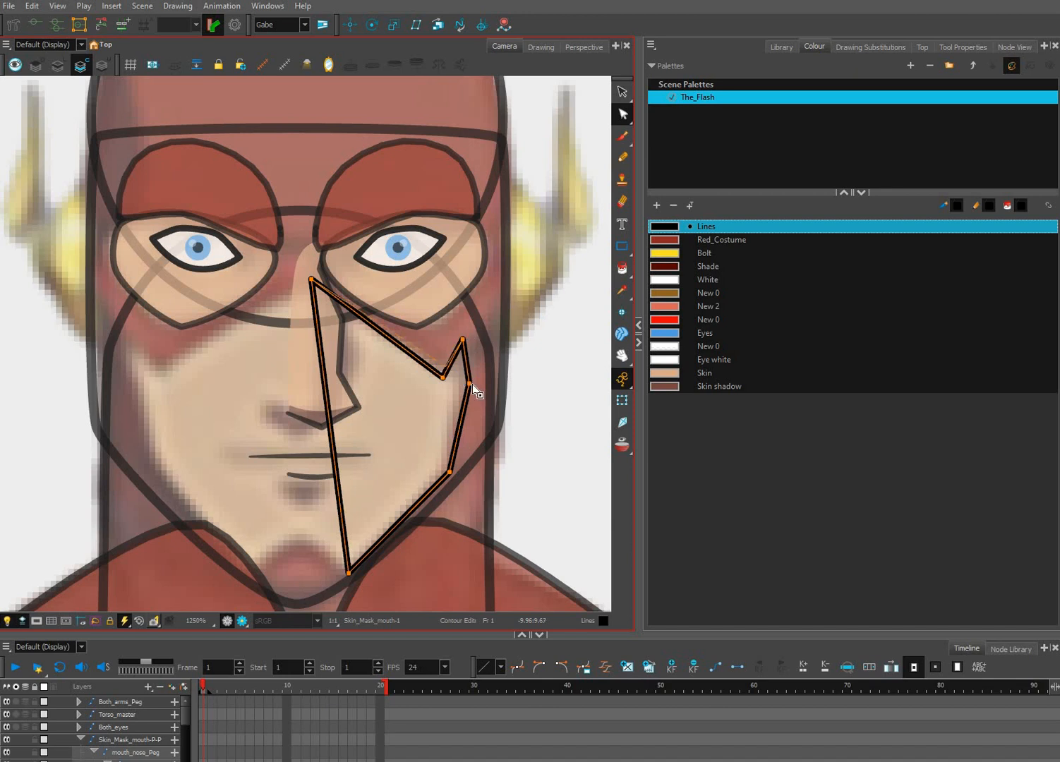
pyautogui.moveTo(470, 383); pyautogui.dragTo(470, 376)
pyautogui.moveTo(450, 472); pyautogui.dragTo(449, 466)
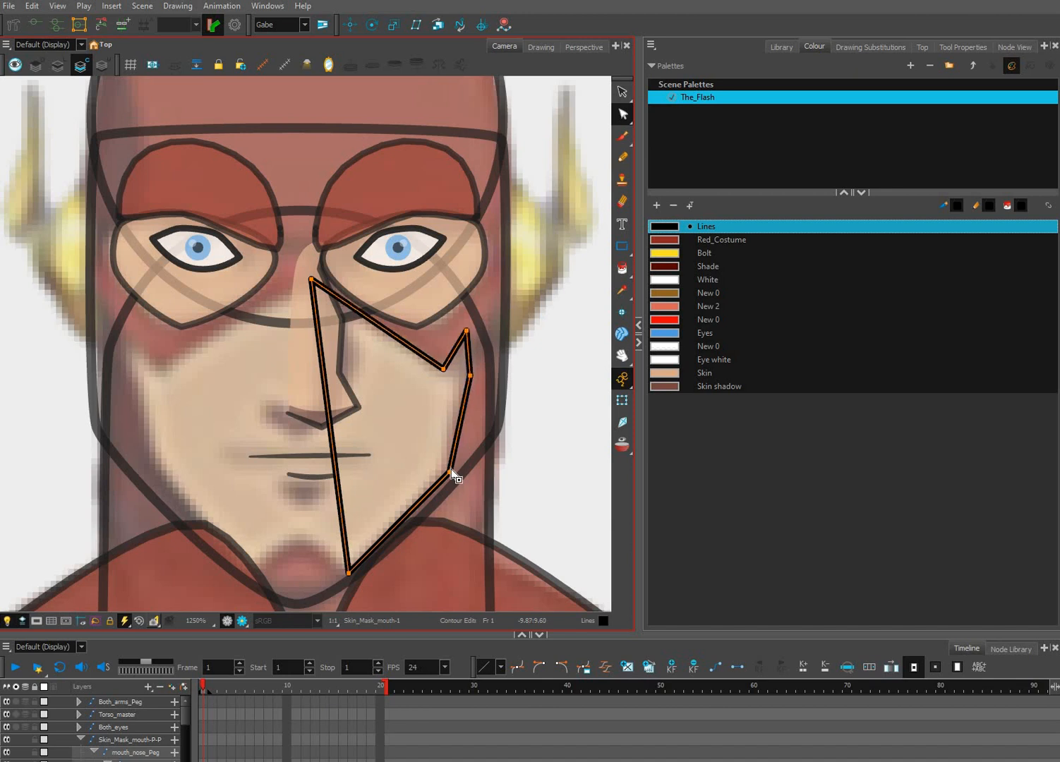
pyautogui.moveTo(348, 574); pyautogui.dragTo(345, 568)
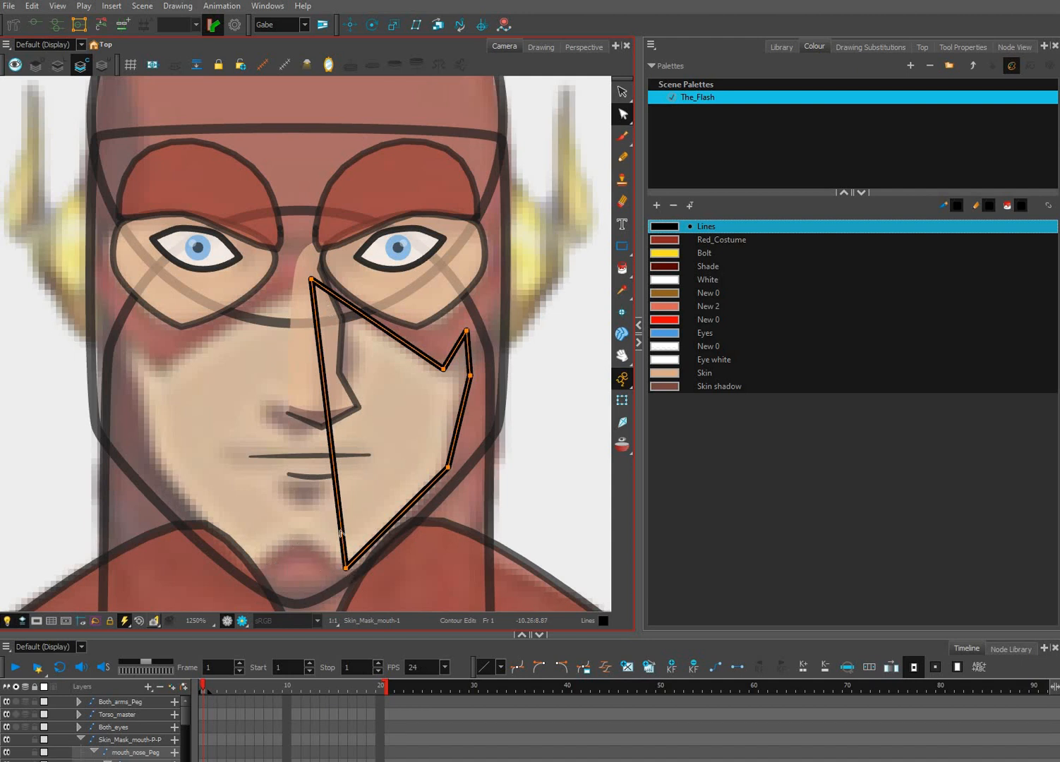
# Adjust the outline's lower corner and curve its bottom edge inward around the red chin patch.
pyautogui.moveTo(344, 565); pyautogui.dragTo(342, 571)
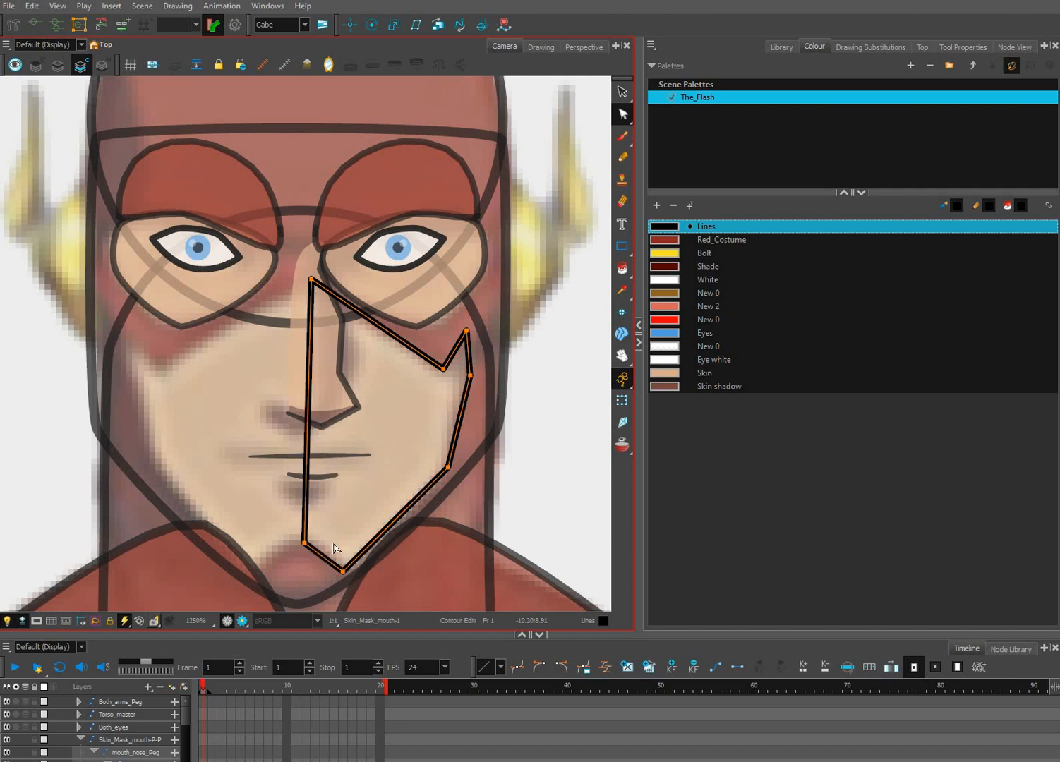
pyautogui.moveTo(323, 557)
pyautogui.mouseDown()
pyautogui.moveTo(329, 551)
pyautogui.moveTo(331, 566)
pyautogui.mouseUp()
pyautogui.click(623, 92)
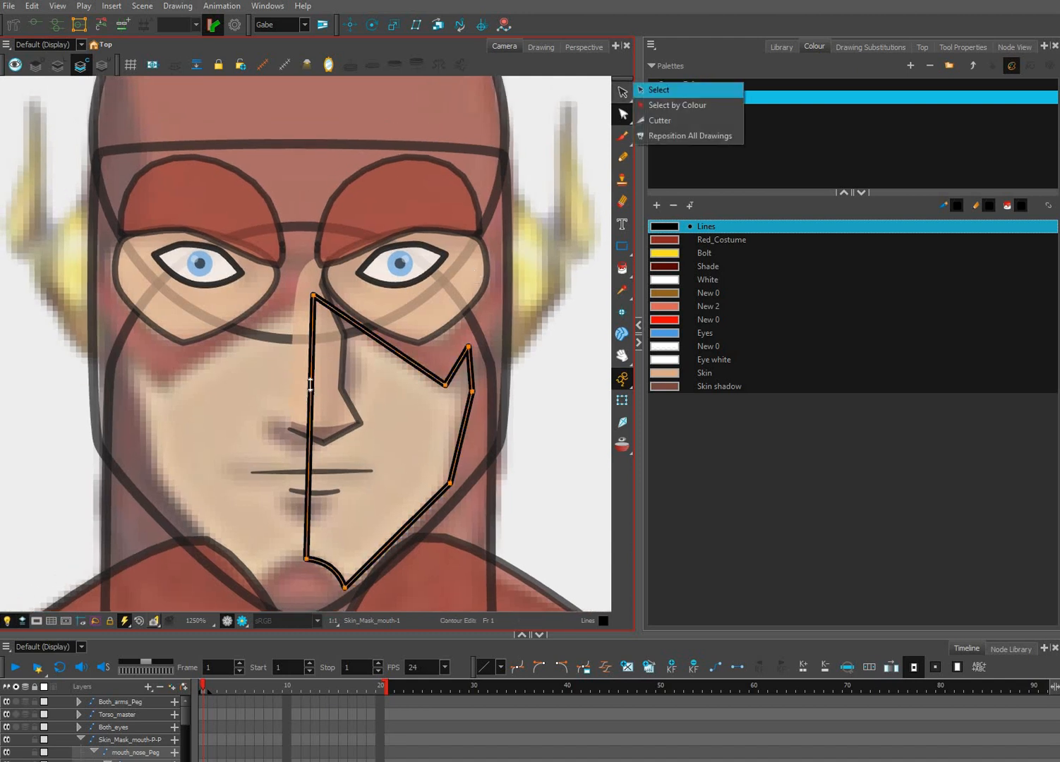
pyautogui.click(671, 120)
pyautogui.click(311, 381)
pyautogui.press('Delete')
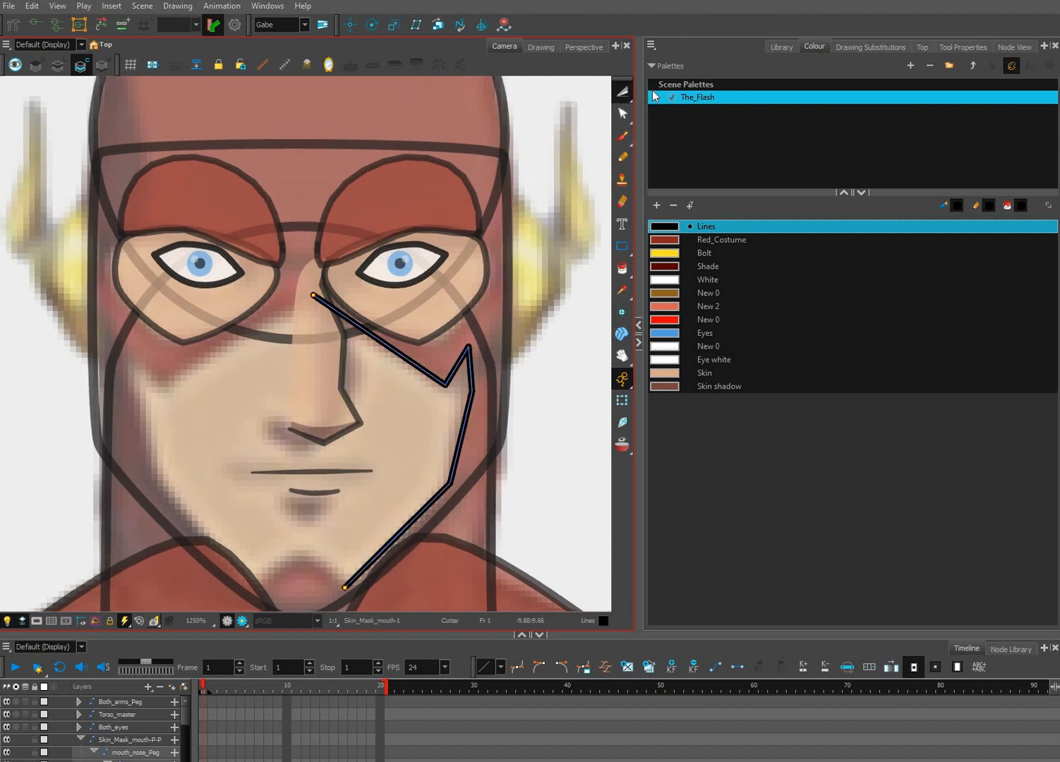
pyautogui.click(623, 92)
pyautogui.click(659, 90)
pyautogui.moveTo(536, 212); pyautogui.dragTo(290, 621)
pyautogui.hotkey('ctrl', 'z')
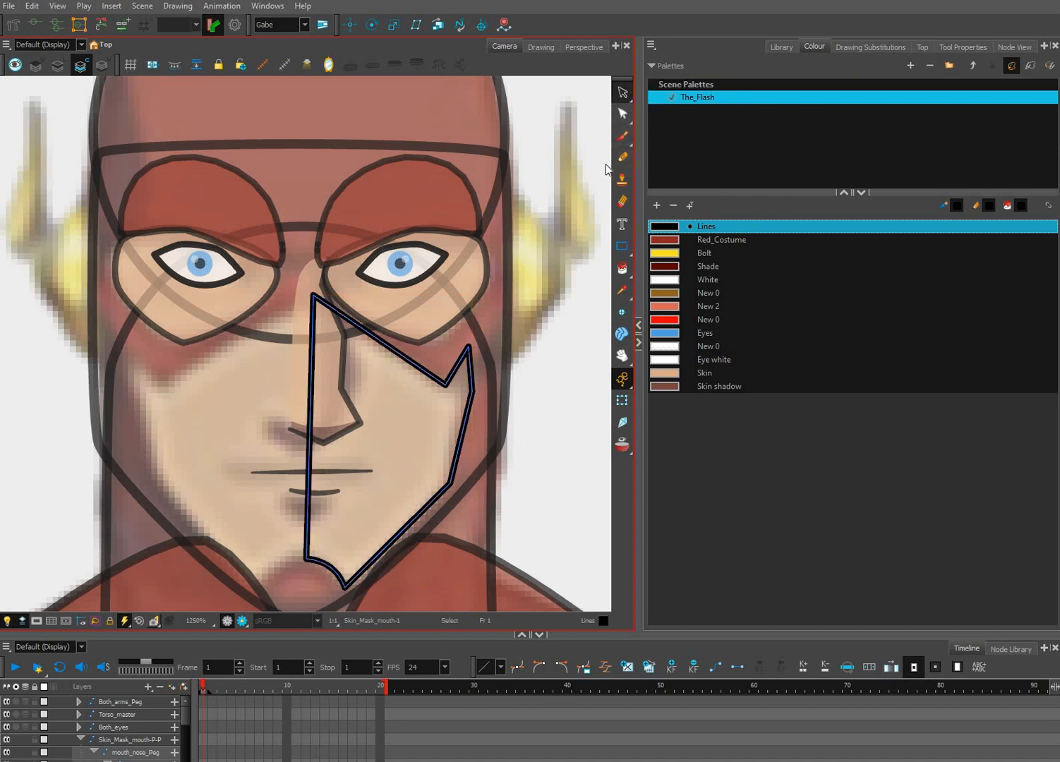
# Cut away the outline's vertical centre edge with the Cutter and delete the leftover point above the chin curve.
pyautogui.click(622, 92)
pyautogui.click(670, 117)
pyautogui.moveTo(275, 385); pyautogui.dragTo(322, 448)
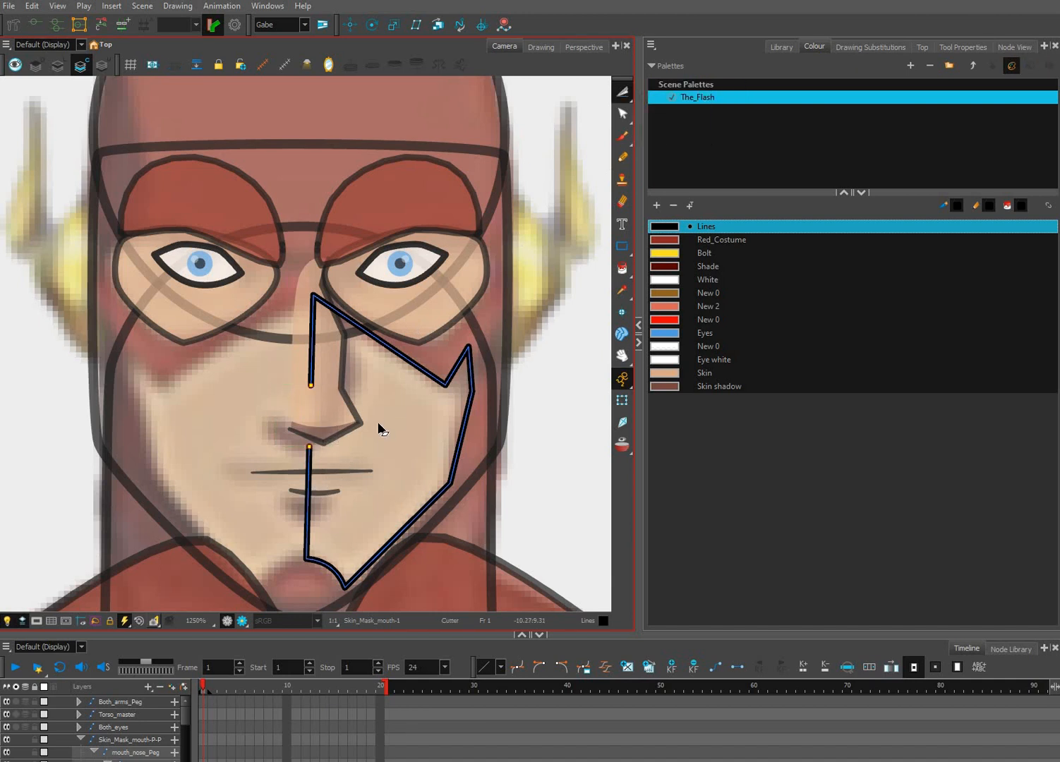
pyautogui.moveTo(278, 527); pyautogui.dragTo(327, 547)
pyautogui.click(311, 339)
pyautogui.click(308, 494)
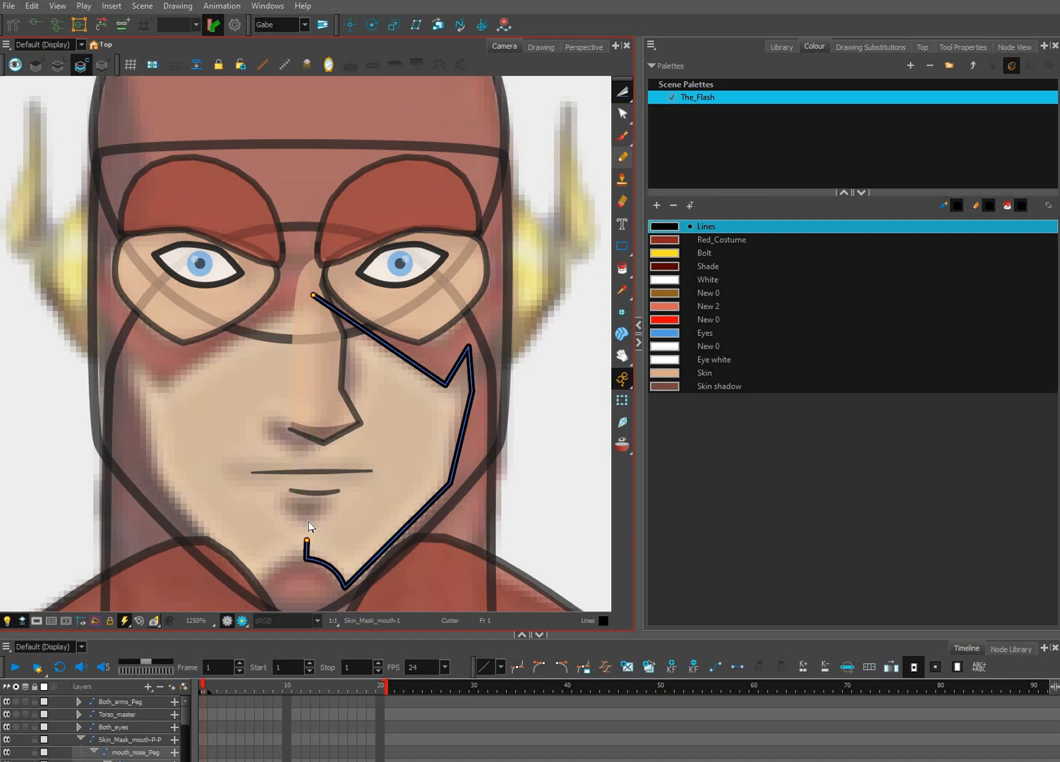
pyautogui.hotkey('alt', 'q')
pyautogui.scroll(2, 397, 539)
pyautogui.press('Delete')
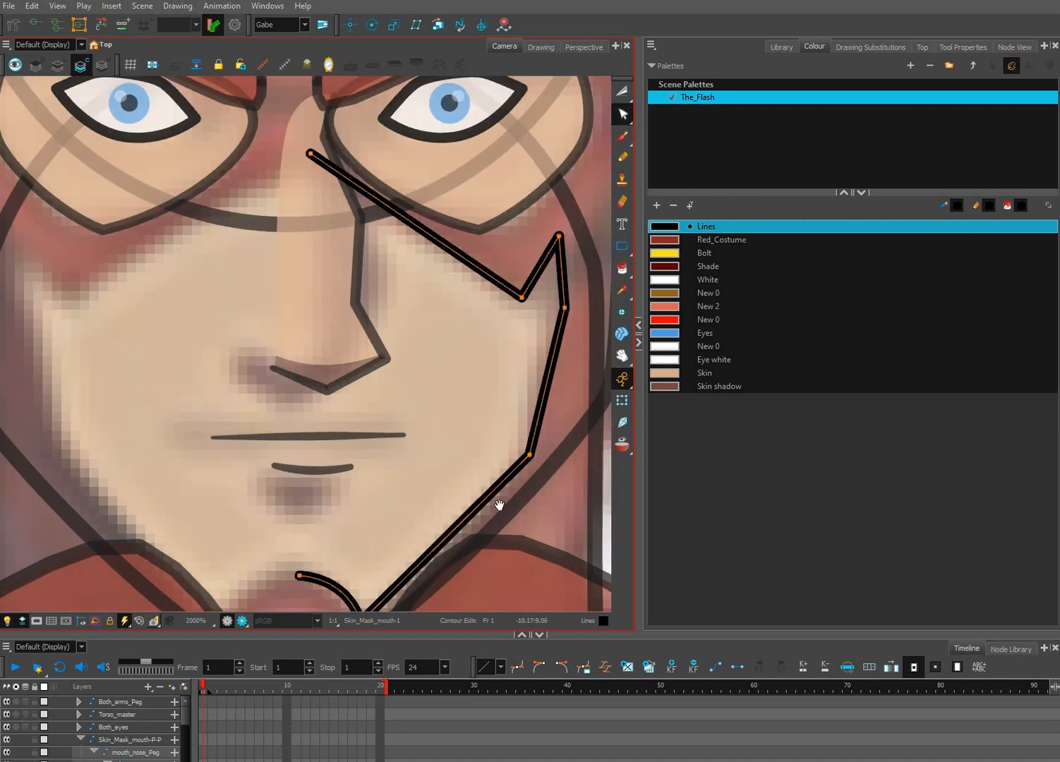
# Duplicate the open half-face outline, align the copy with the original and flip it horizontally.
pyautogui.scroll(-2, 499, 504)
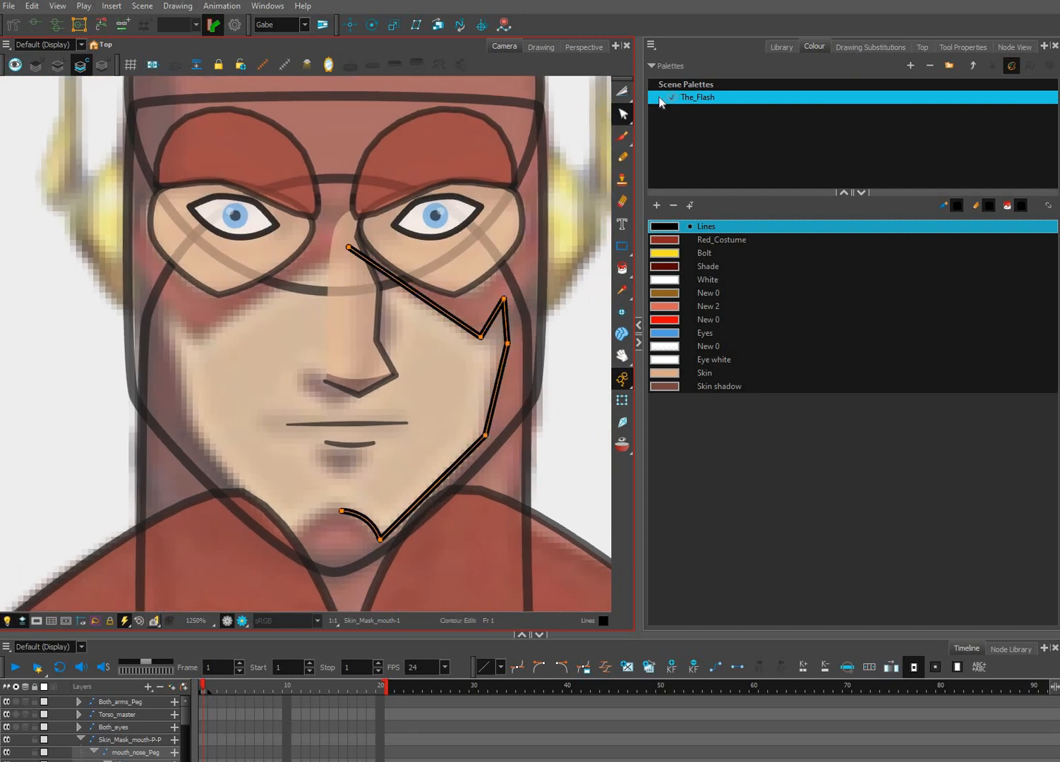
pyautogui.click(623, 90)
pyautogui.click(677, 92)
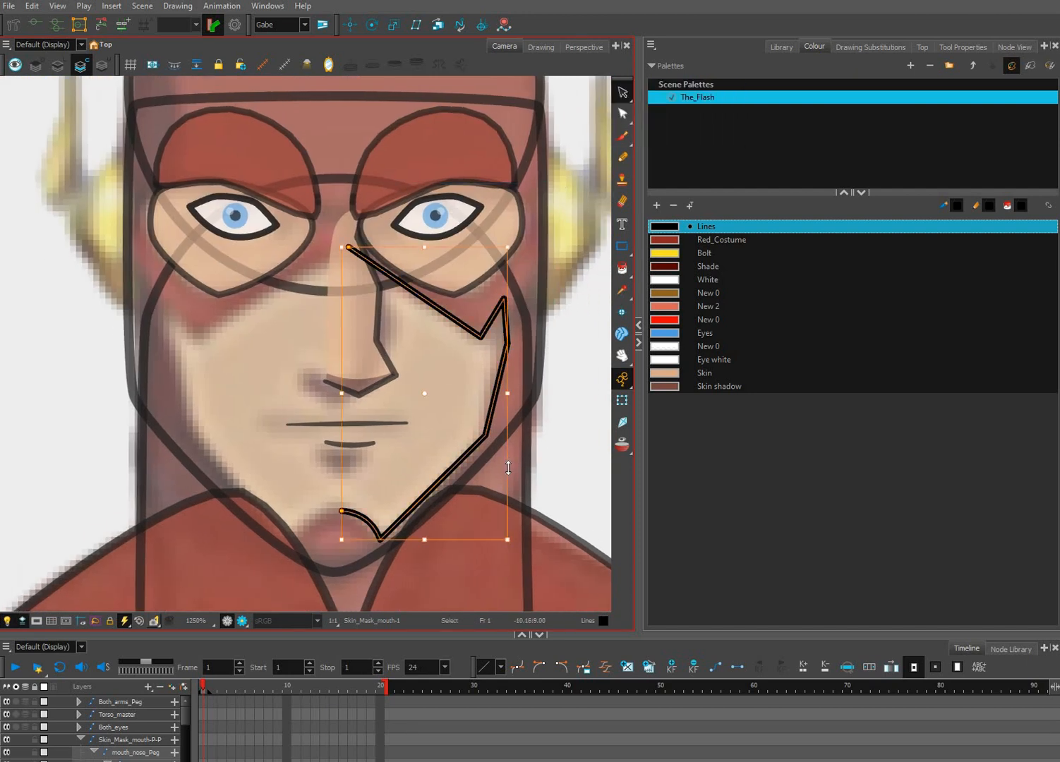
pyautogui.moveTo(493, 407); pyautogui.dragTo(496, 410)
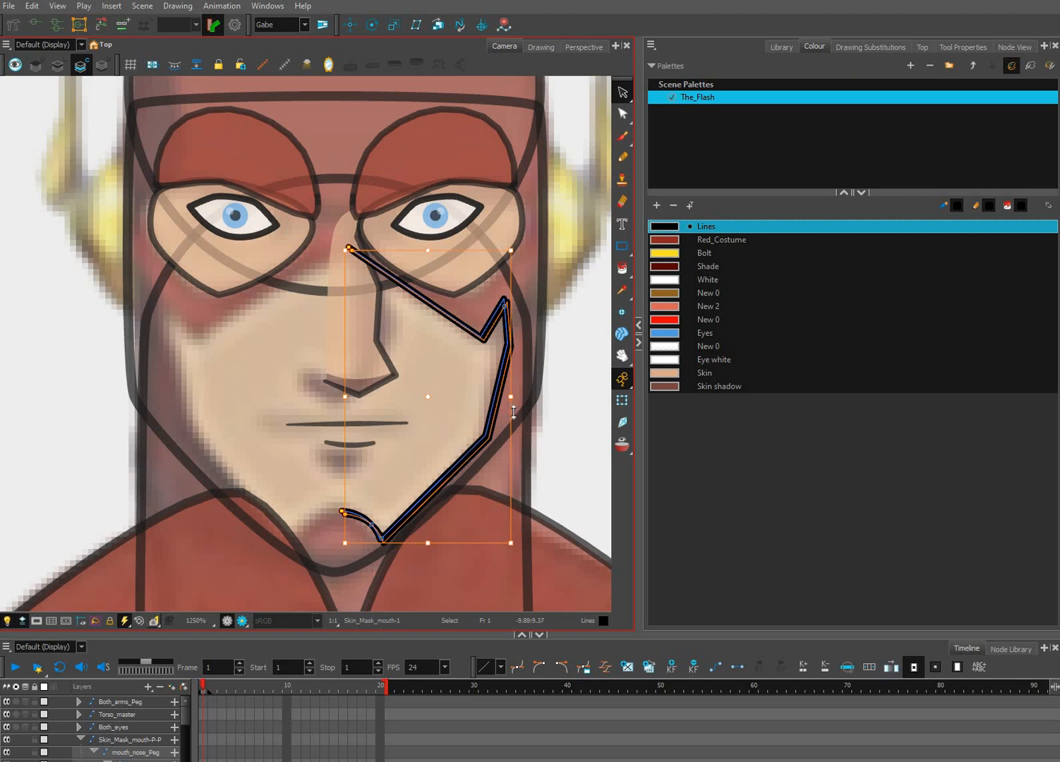
pyautogui.press('Up')
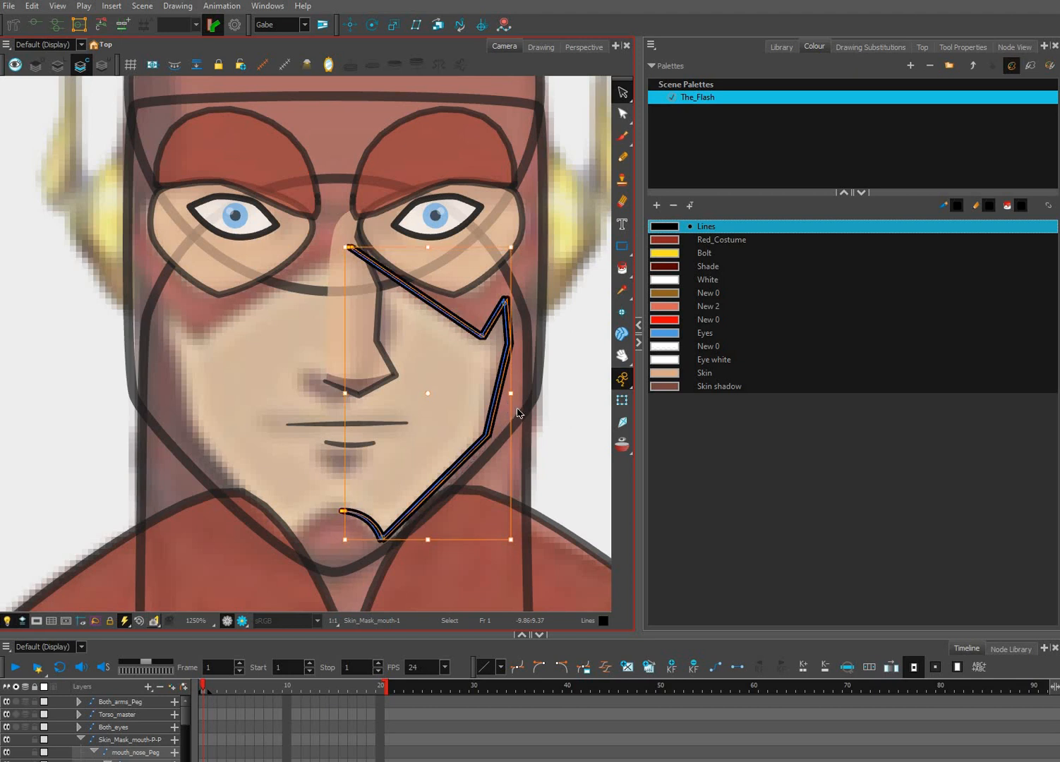
pyautogui.press('Left')
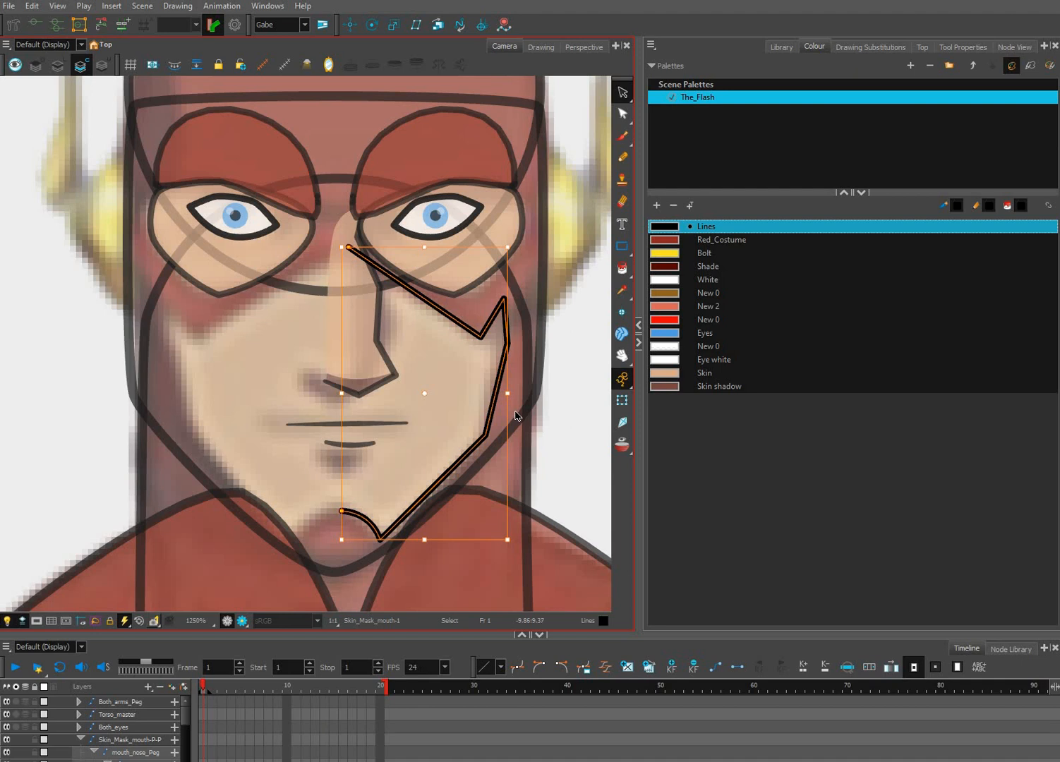
pyautogui.click(962, 46)
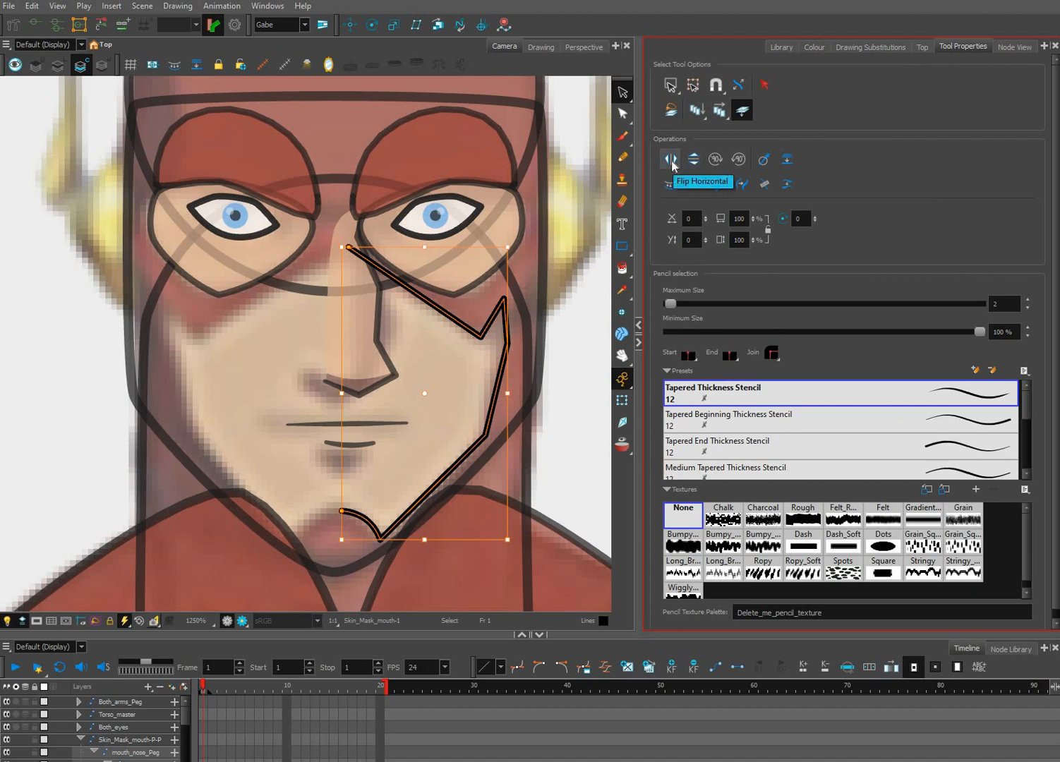
pyautogui.press('4')
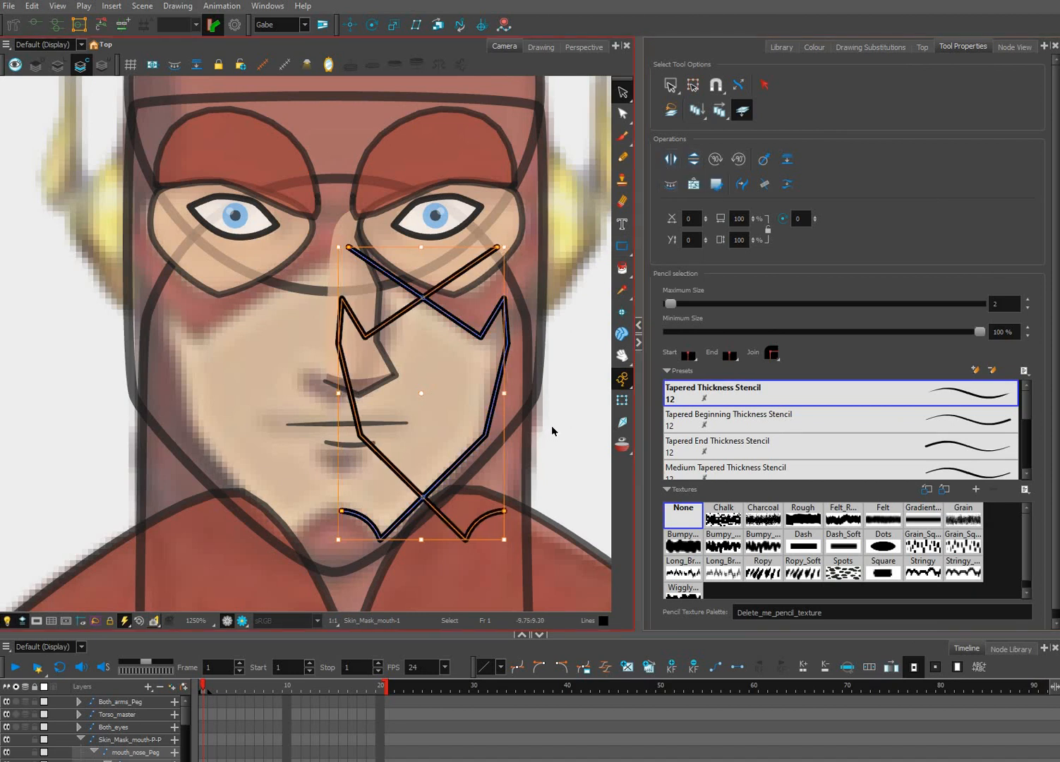
# Nudge the mirrored outline across to the opposite half of the face until the two chin curves meet.
pyautogui.press('Left')
pyautogui.press('Left')
pyautogui.press('Left')
pyautogui.press('Left')
pyautogui.press('Left')
pyautogui.press('Left')
pyautogui.press('Left')
pyautogui.press('Left')
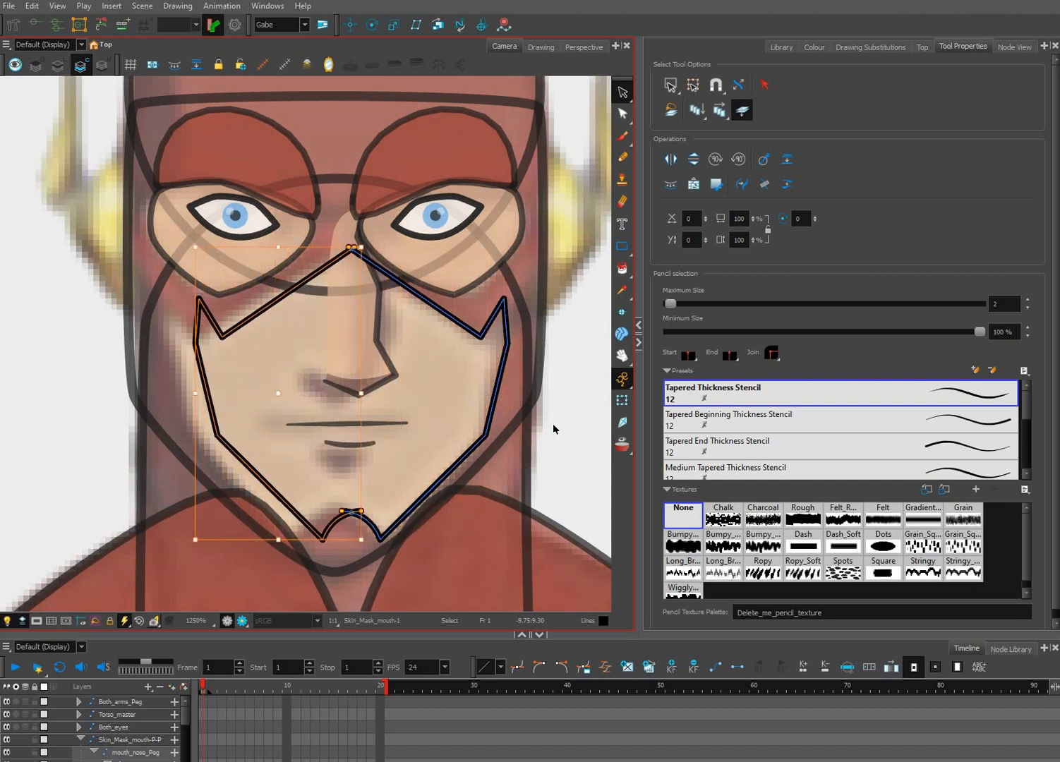
pyautogui.press('Left')
pyautogui.press('Left')
pyautogui.press('Left')
pyautogui.press('Left')
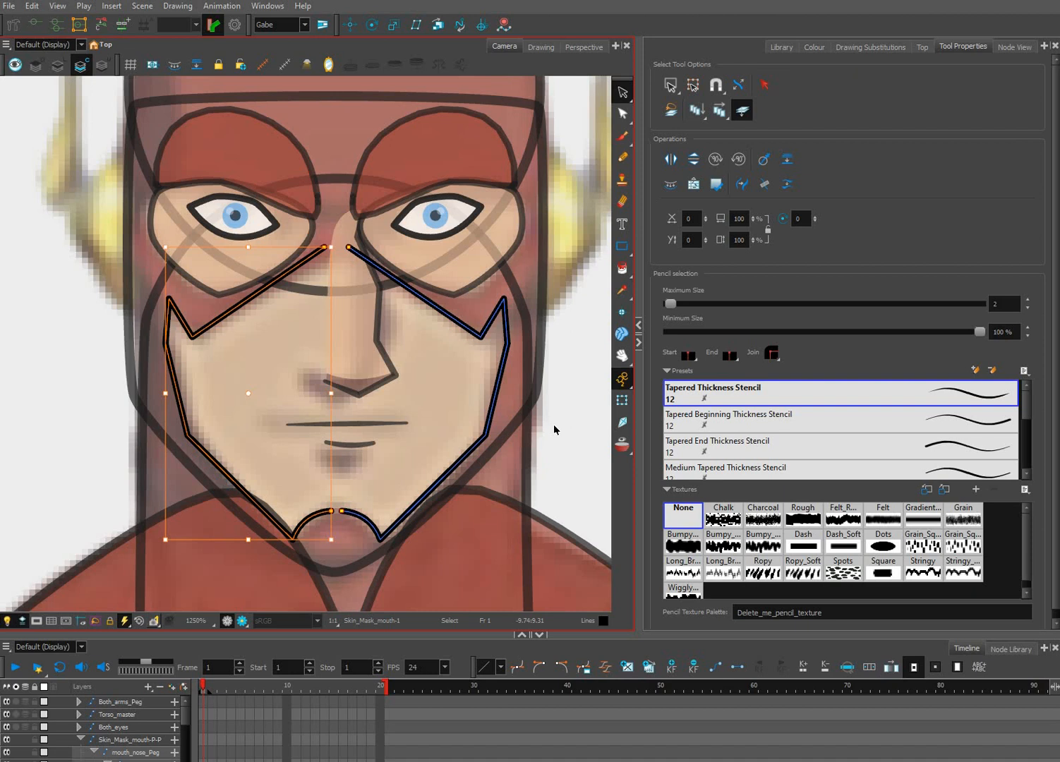
pyautogui.press('Right')
pyautogui.press('Right')
pyautogui.press('Right')
pyautogui.press('Right')
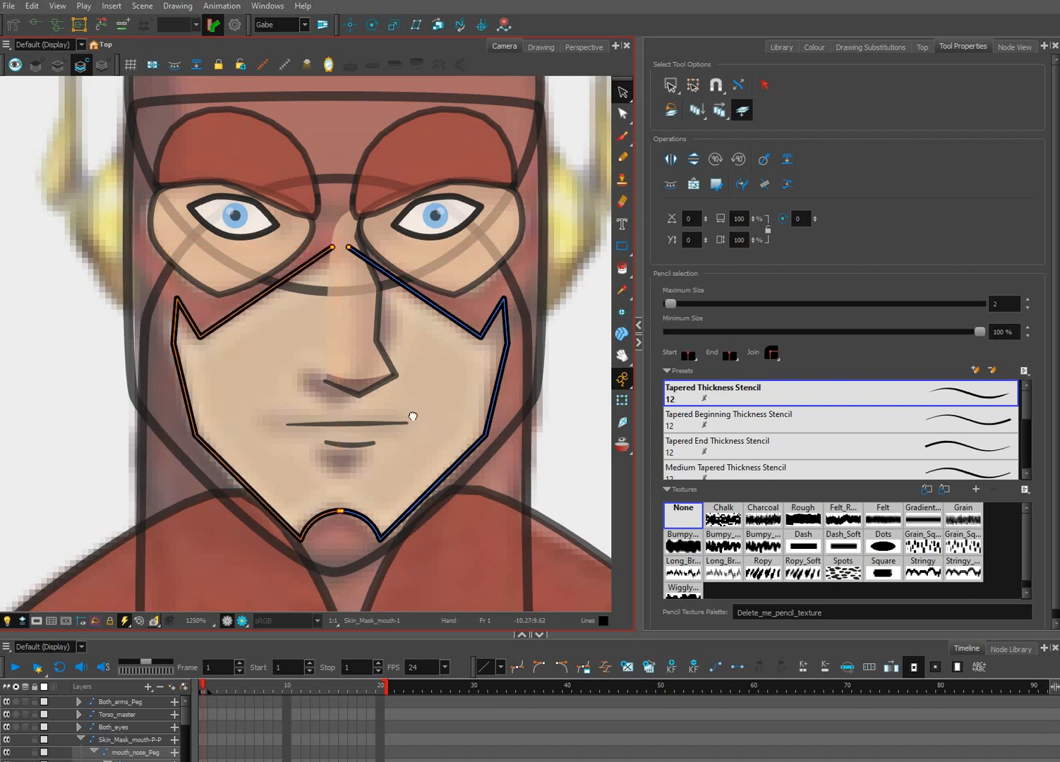
# Enable snapping for contour editing and join the two halves' end points at the nose bridge and chin curve.
pyautogui.scroll(2, 492, 298)
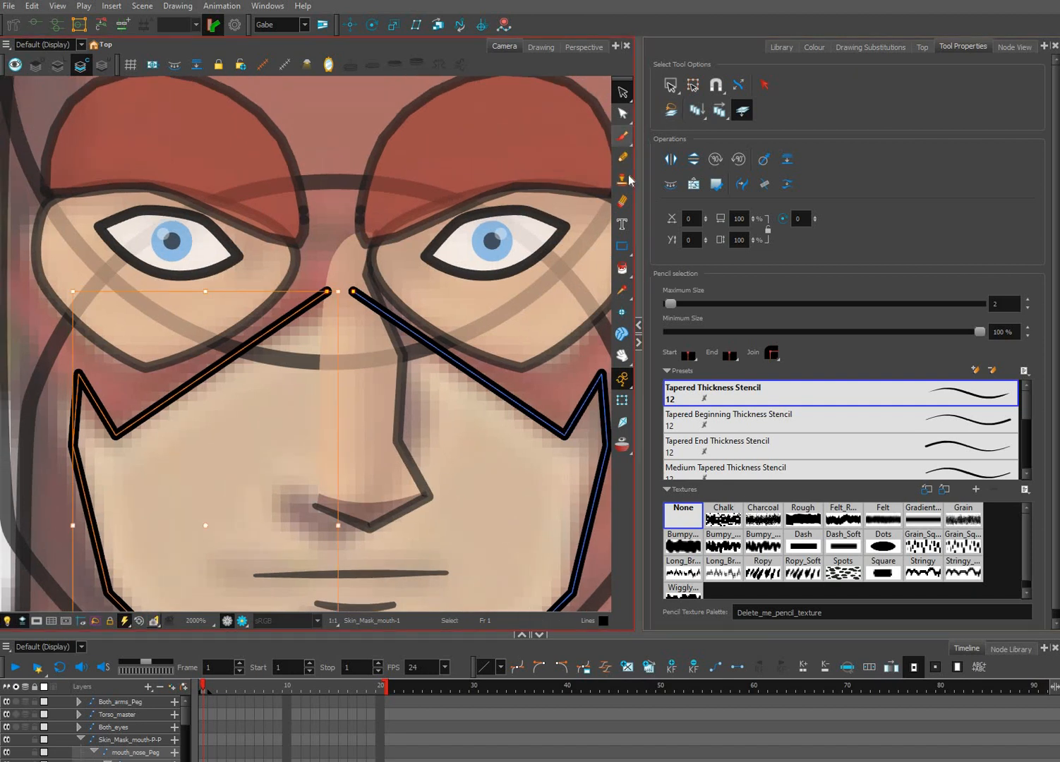
pyautogui.click(622, 114)
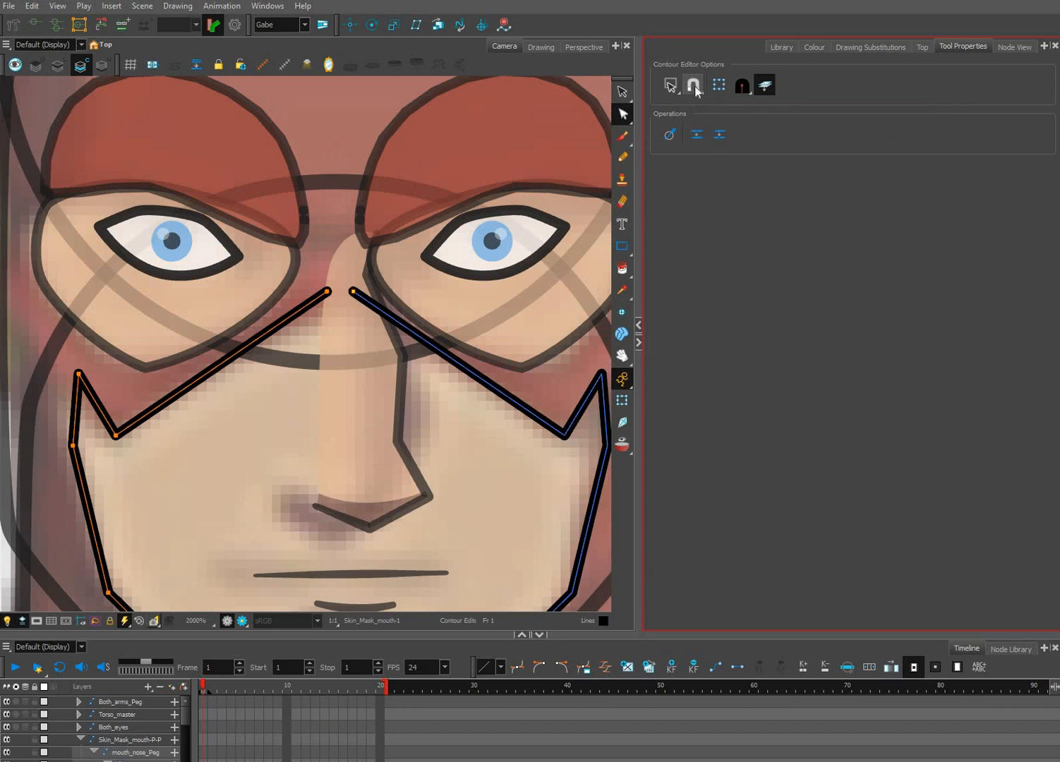
pyautogui.click(695, 87)
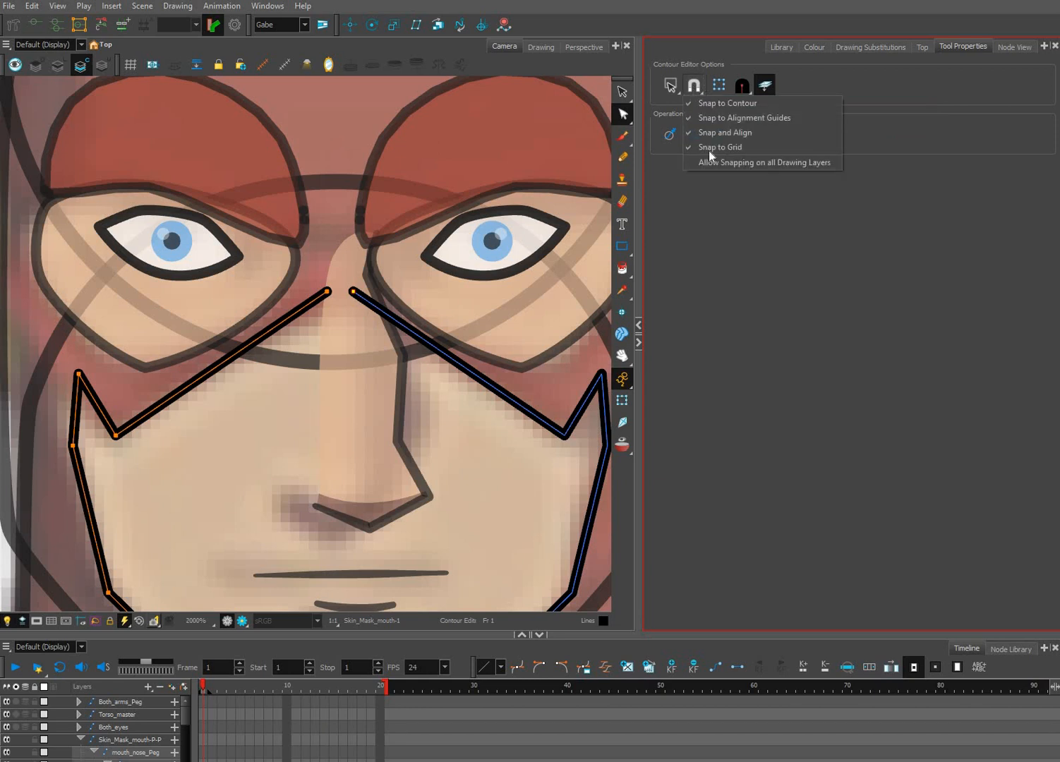
pyautogui.click(670, 141)
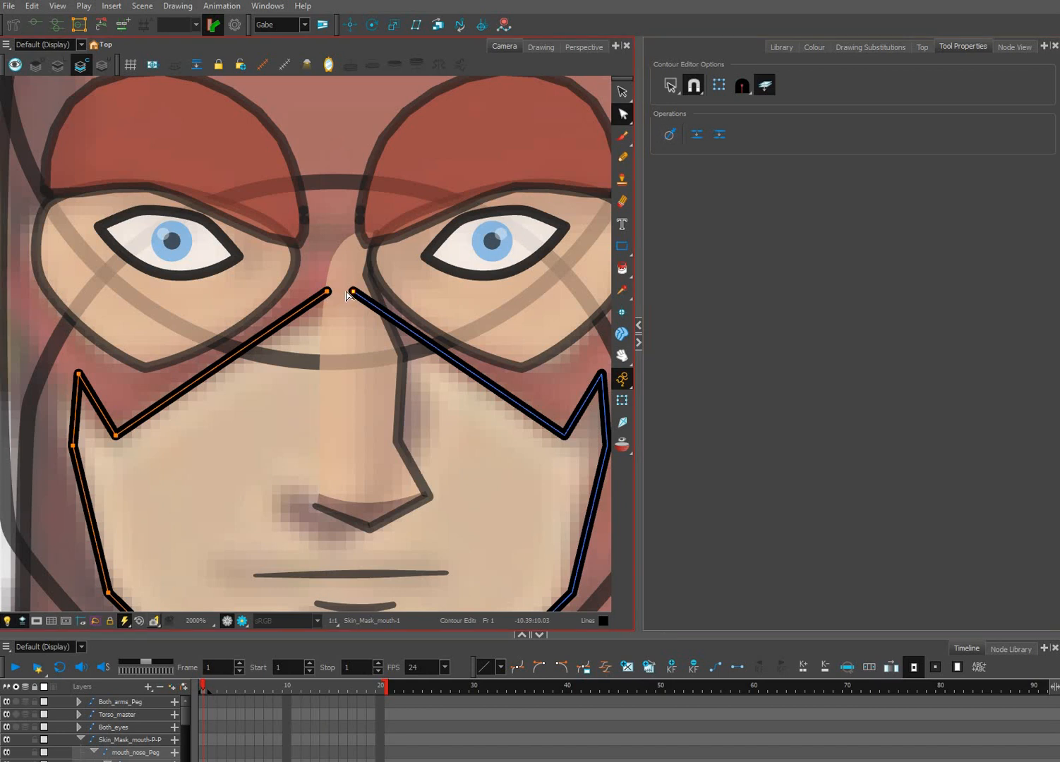
pyautogui.moveTo(351, 292); pyautogui.dragTo(354, 293)
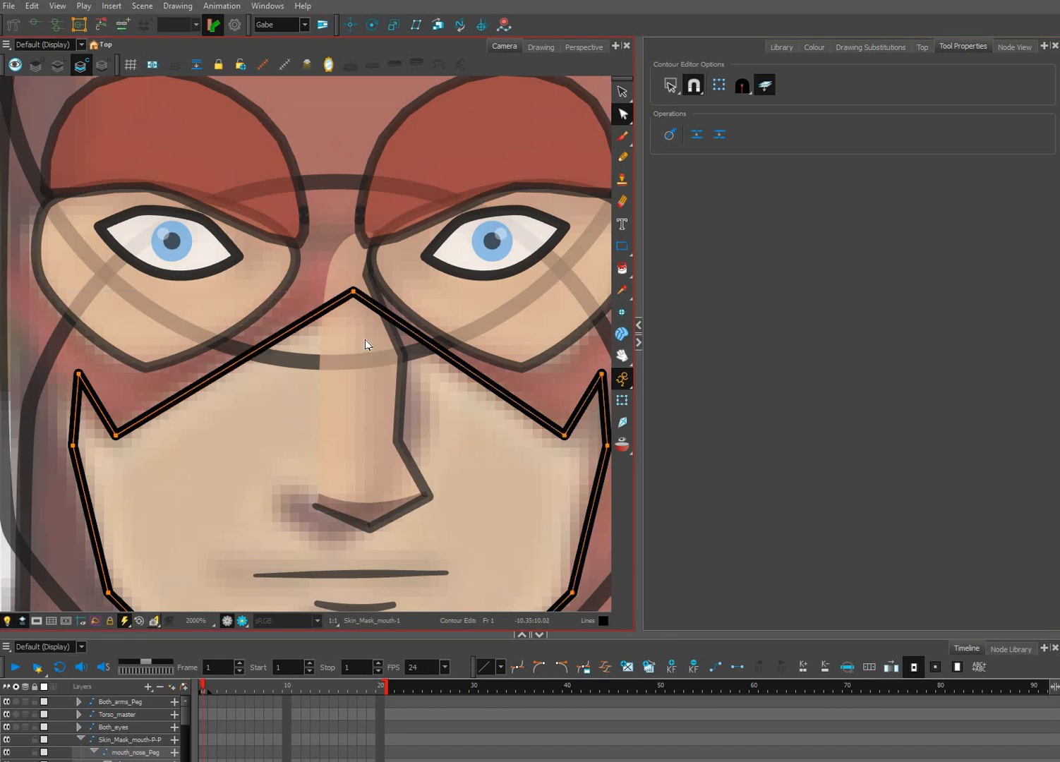
pyautogui.scroll(5, 355, 563)
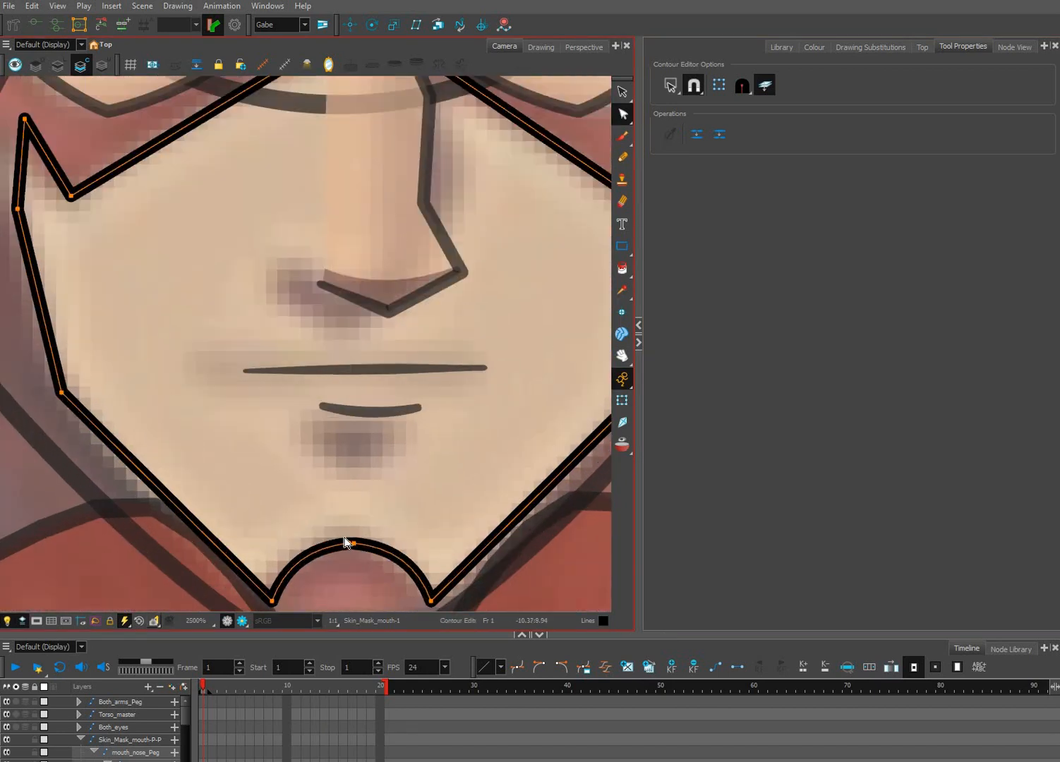
pyautogui.scroll(5, 341, 540)
pyautogui.click(367, 534)
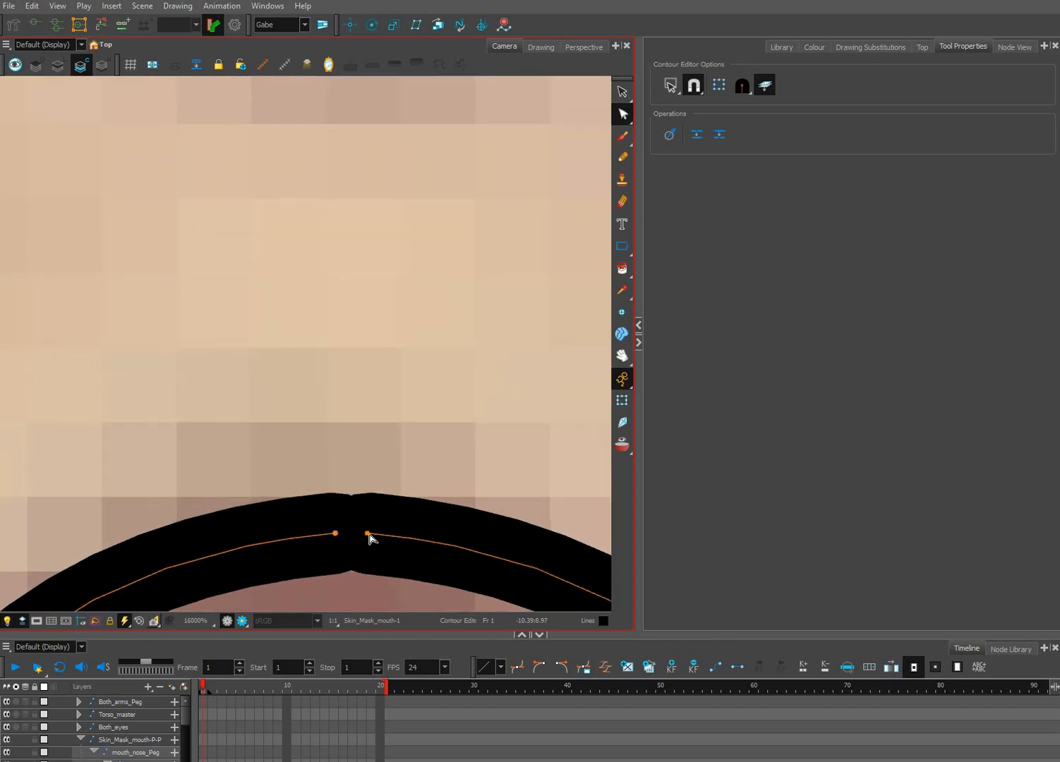
pyautogui.moveTo(335, 533); pyautogui.dragTo(368, 534)
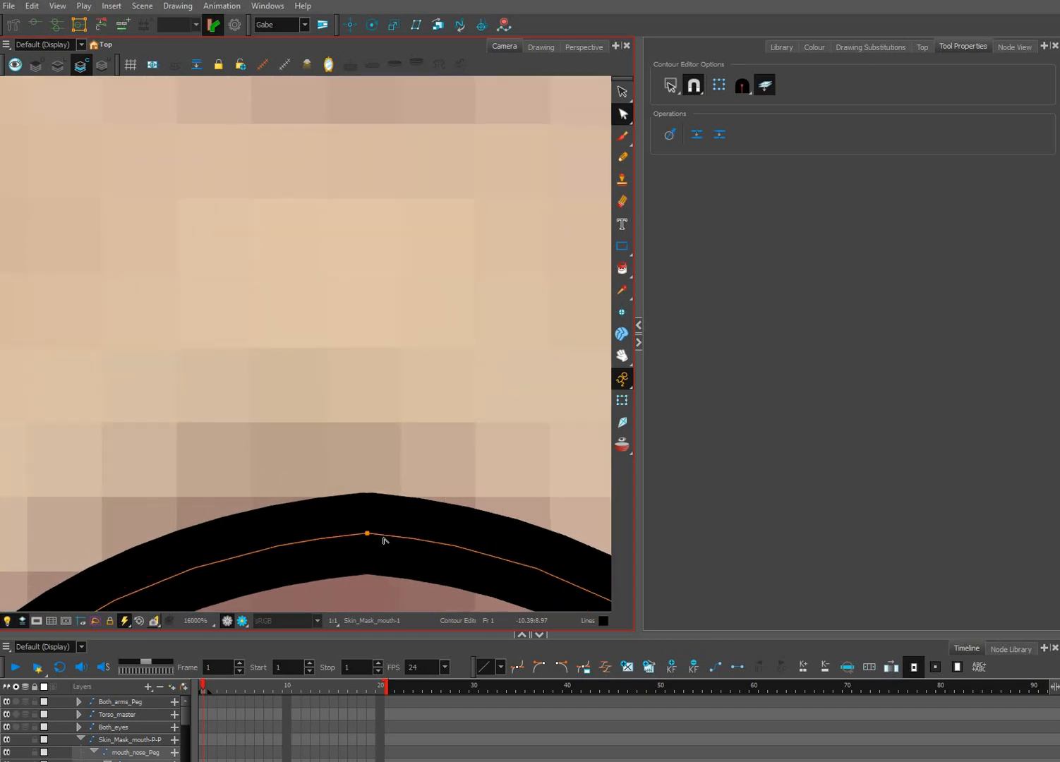
pyautogui.scroll(-1, 405, 527)
pyautogui.scroll(-10, 449, 494)
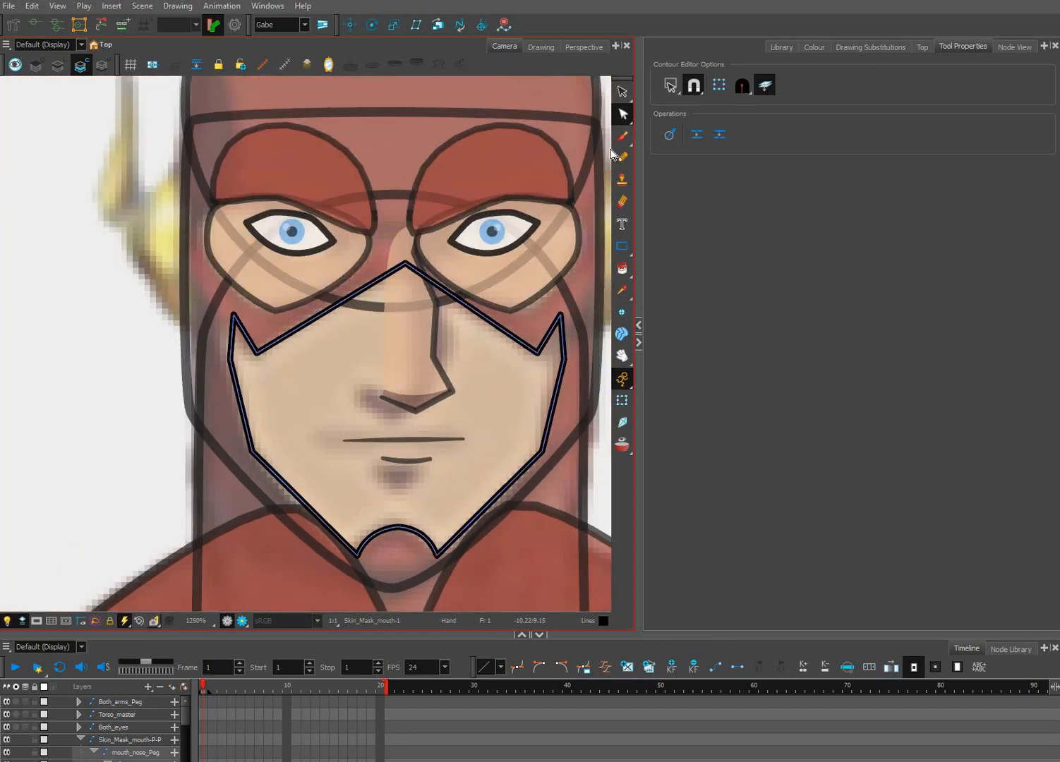
# Turn off snapping and stretch the closed outline slightly outward at both cheeks to match the edges of the lower face.
pyautogui.click(622, 92)
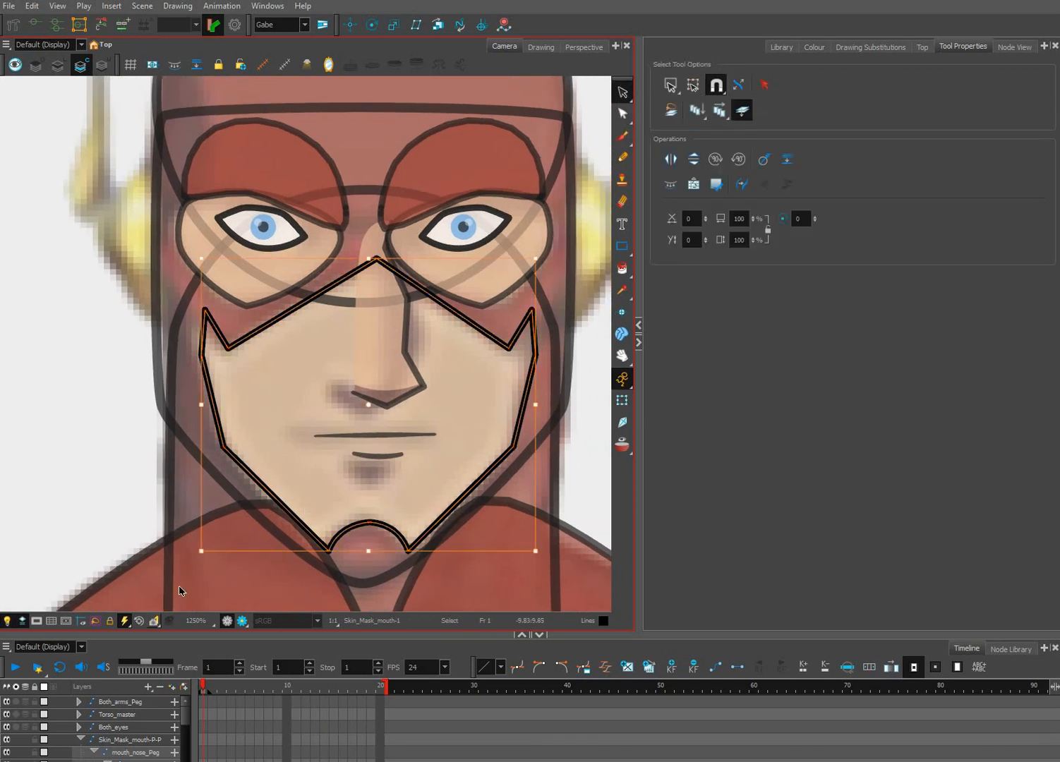
pyautogui.click(220, 441)
pyautogui.click(220, 440)
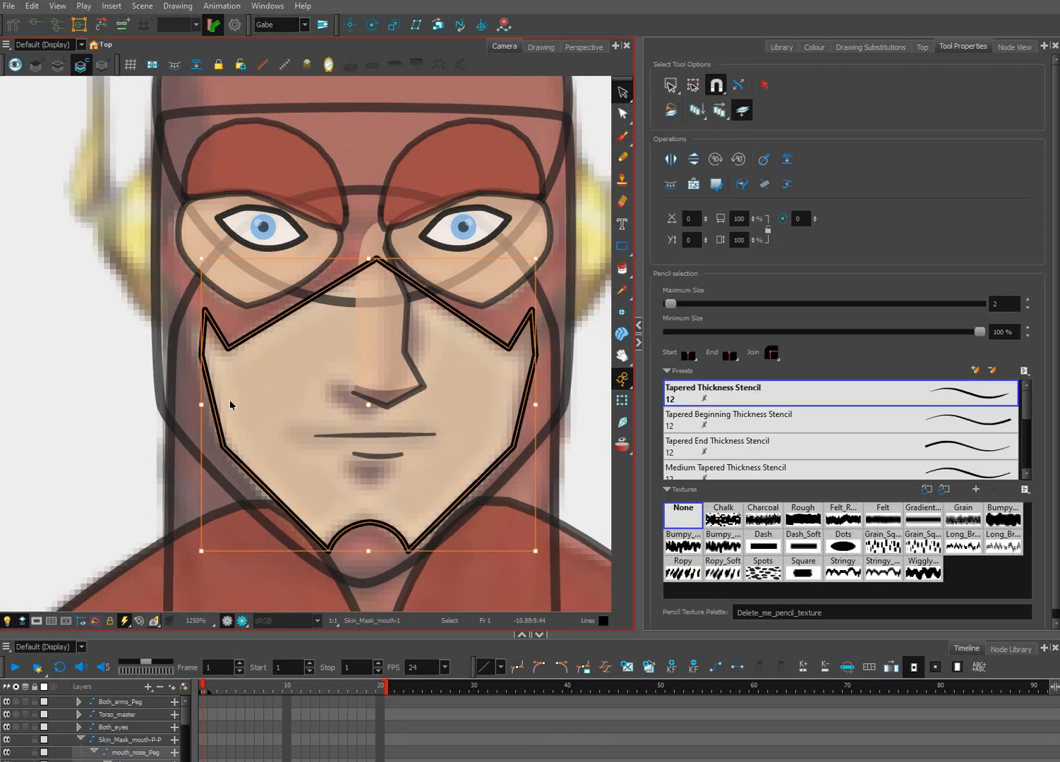
pyautogui.hotkey('ctrl', 'z')
pyautogui.click(717, 86)
pyautogui.moveTo(194, 402); pyautogui.dragTo(184, 403)
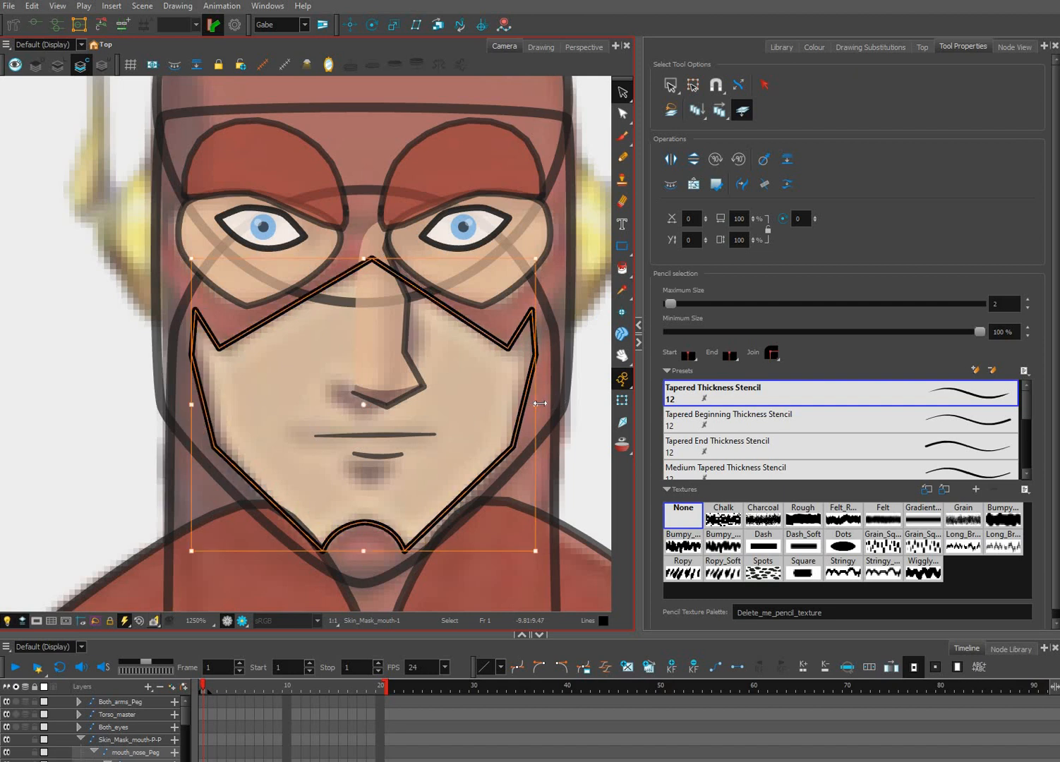
pyautogui.moveTo(539, 402); pyautogui.dragTo(558, 415)
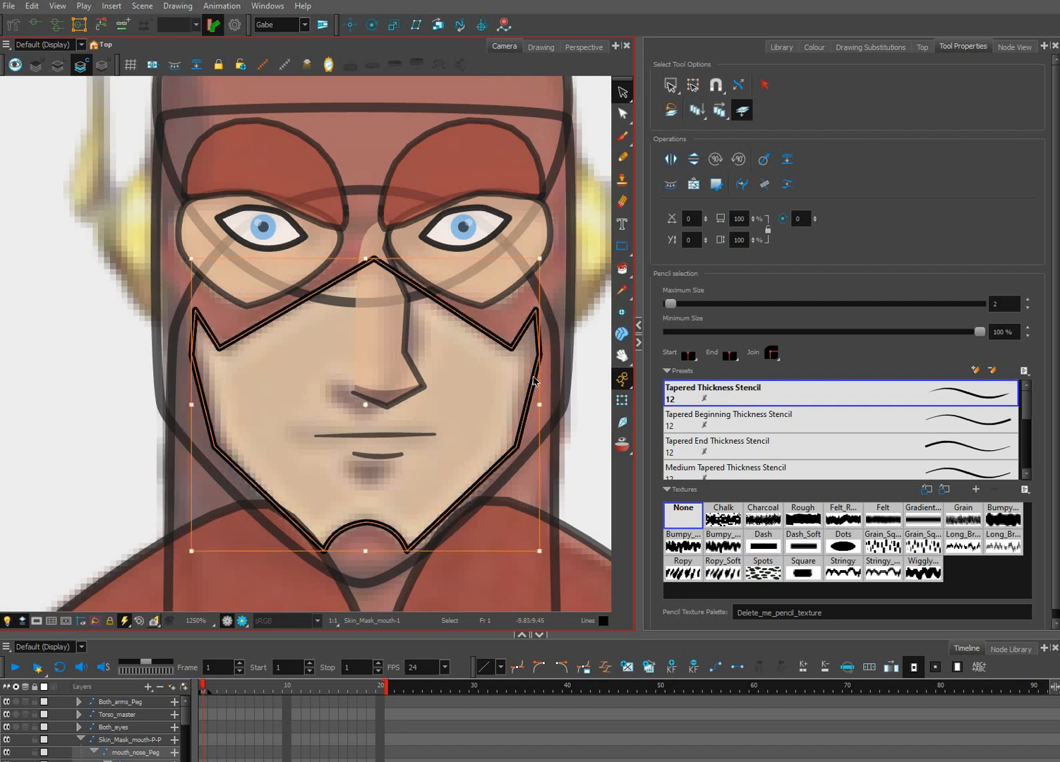
pyautogui.scroll(-5, 534, 381)
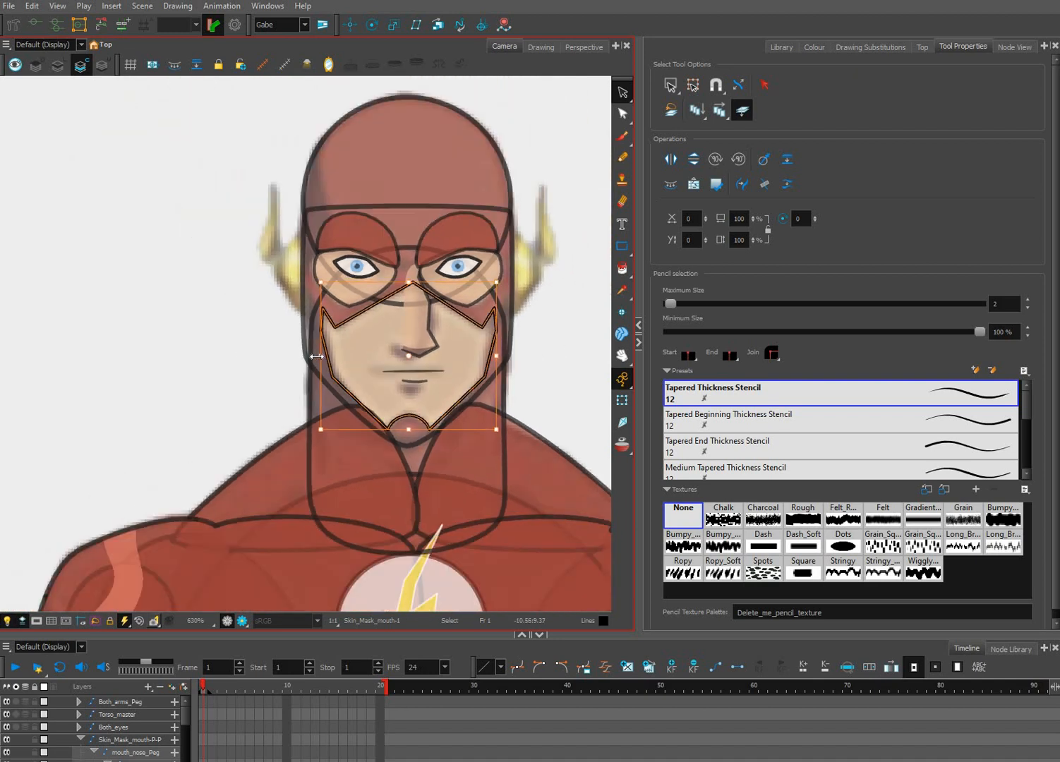
pyautogui.click(536, 357)
pyautogui.hotkey('ctrl', 'z')
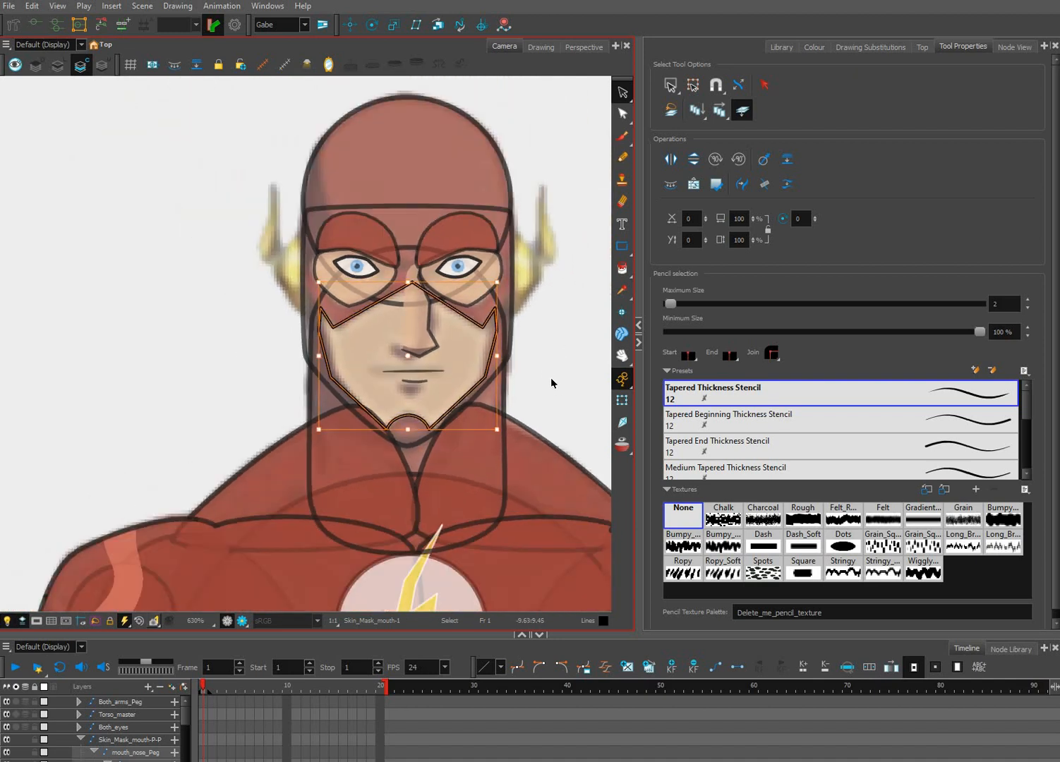
pyautogui.click(556, 412)
pyautogui.moveTo(555, 405); pyautogui.dragTo(543, 395)
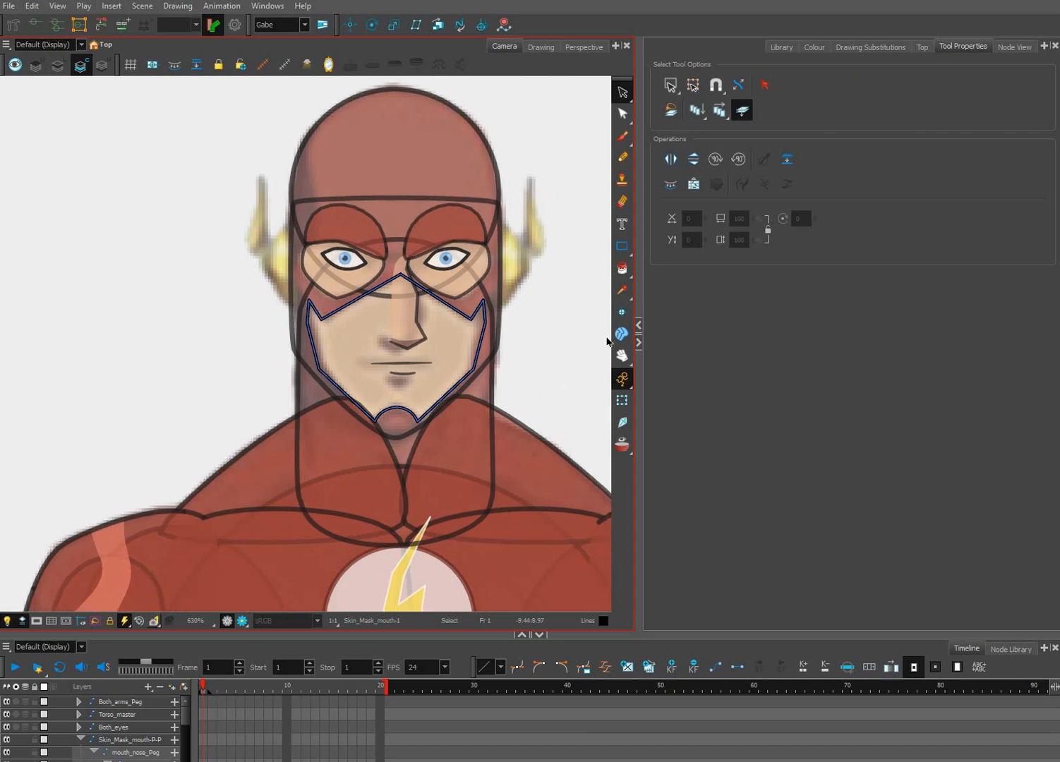
# Fill the enclosed lower-face shape with the Skin colour and deselect it.
pyautogui.click(622, 401)
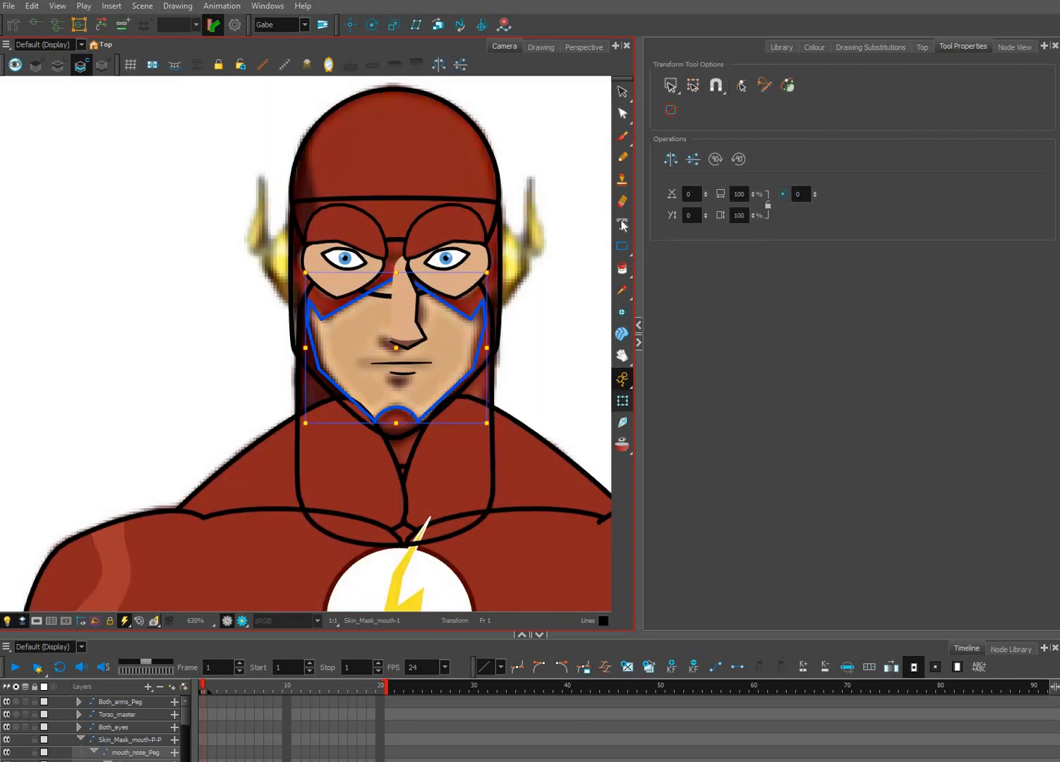
pyautogui.click(622, 92)
pyautogui.press('2')
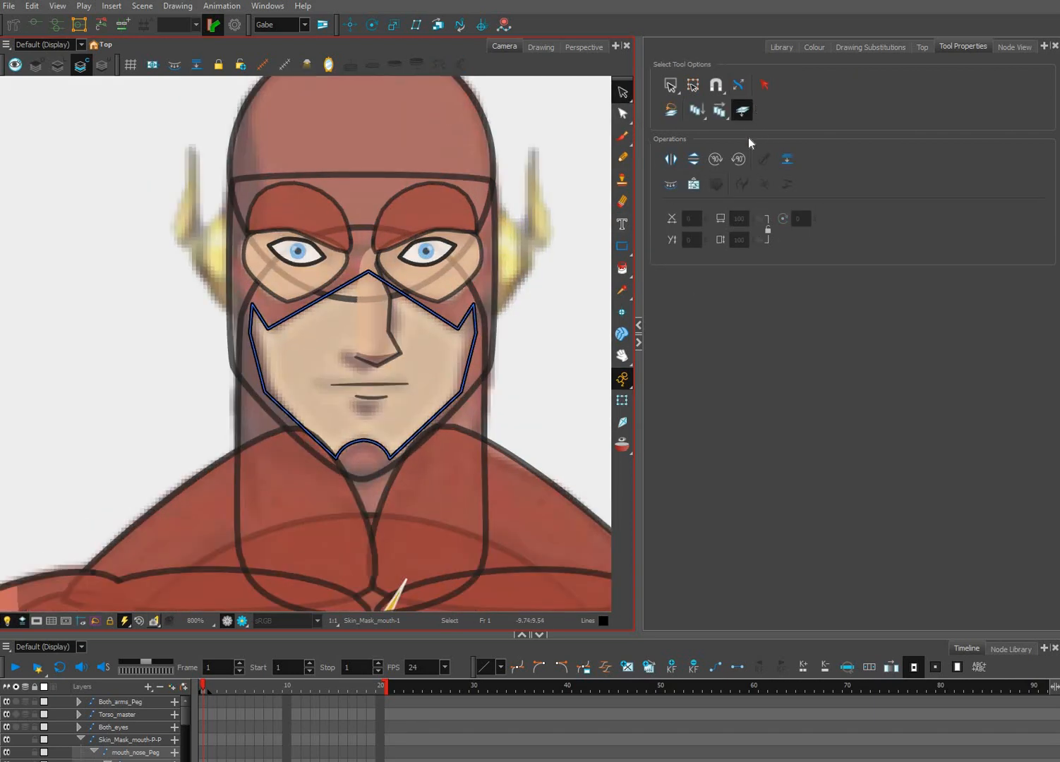
pyautogui.click(710, 145)
pyautogui.click(819, 46)
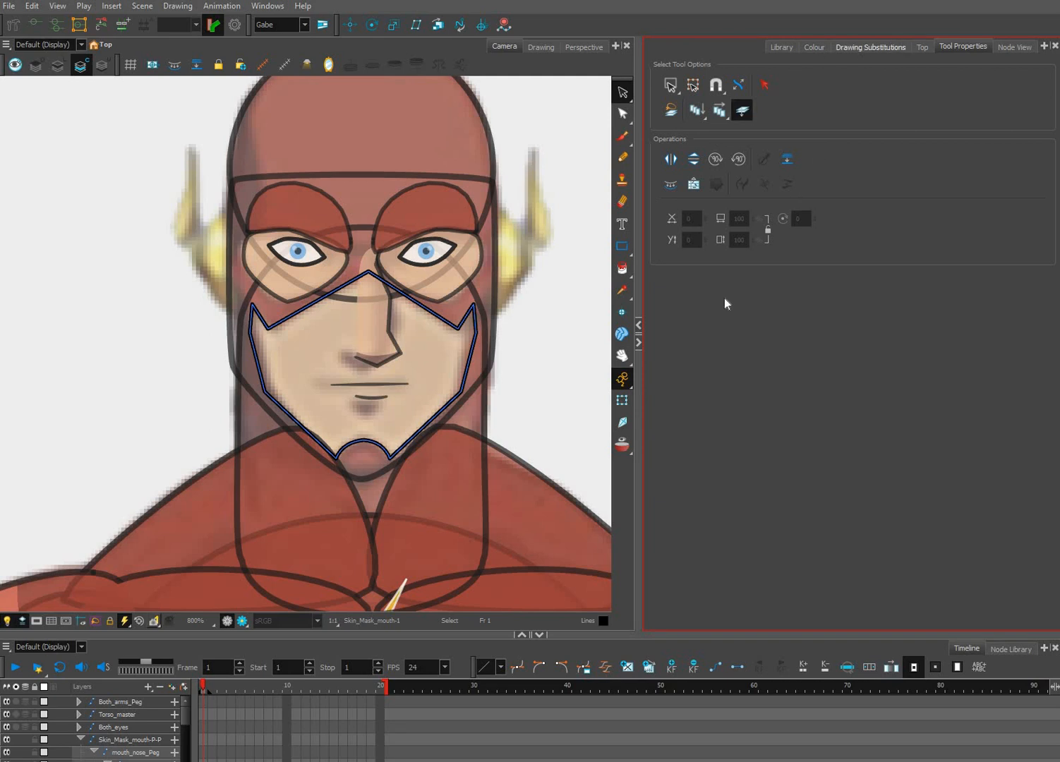
pyautogui.click(621, 269)
pyautogui.click(704, 373)
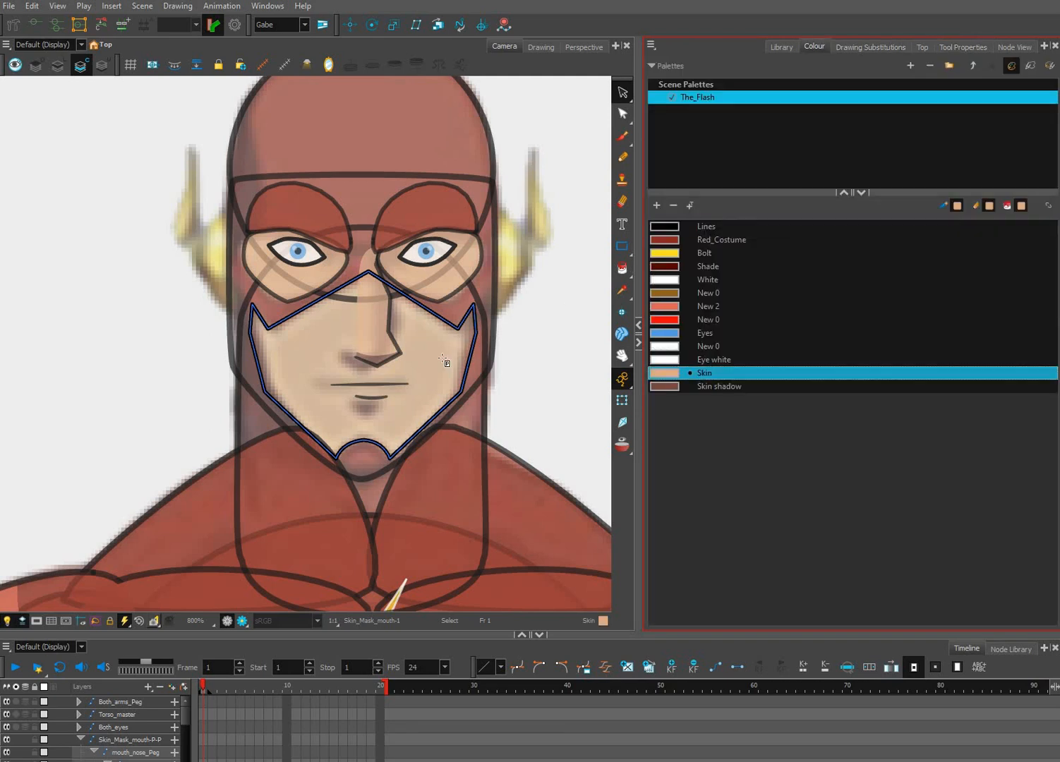
pyautogui.click(444, 361)
pyautogui.click(620, 404)
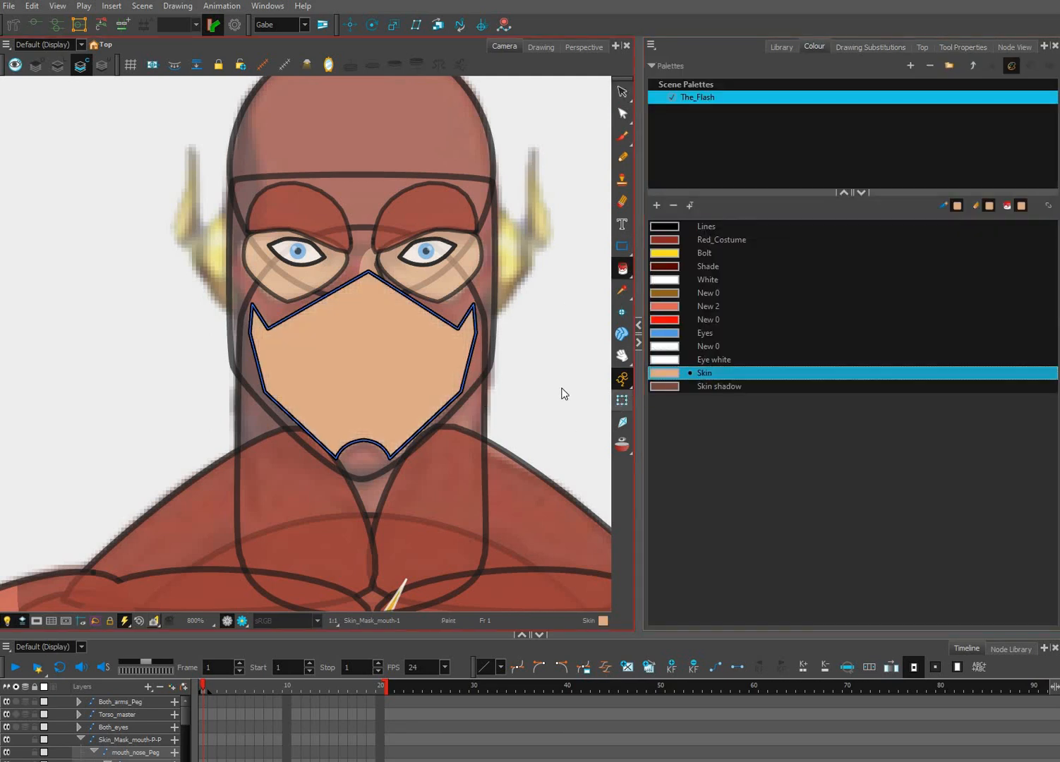
pyautogui.click(565, 393)
# Select the Skin_Mask_mouth-P peg in the node network for transforming.
pyautogui.scroll(-1, 565, 392)
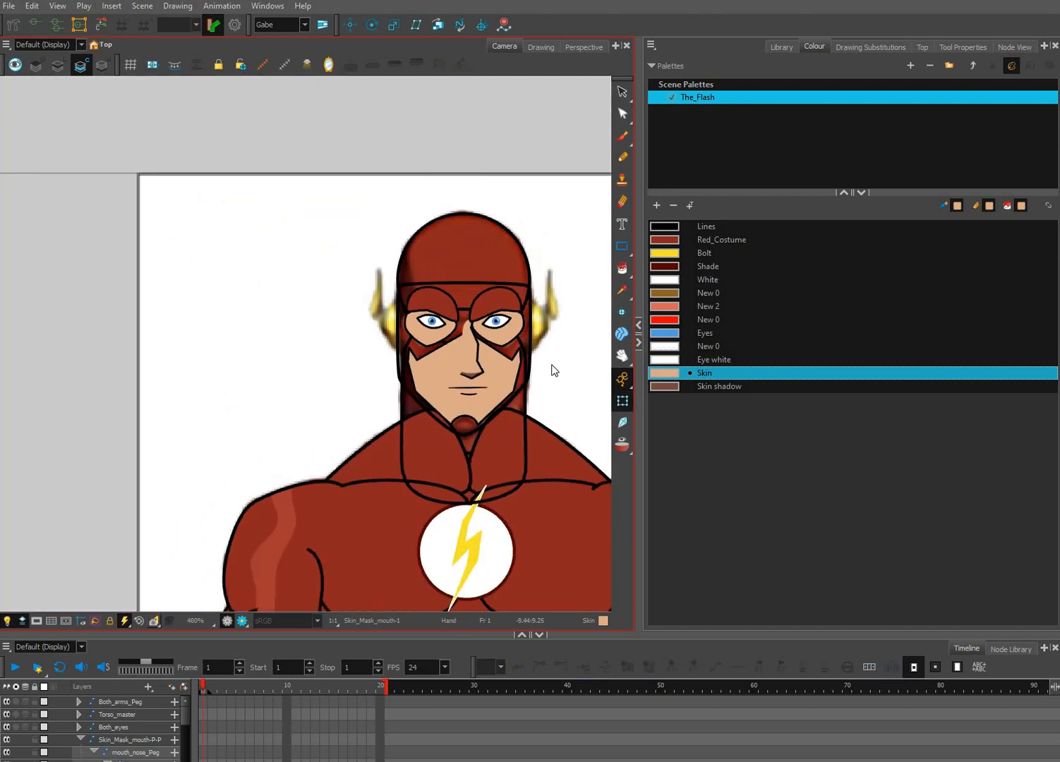
pyautogui.scroll(-2, 553, 369)
pyautogui.click(1019, 51)
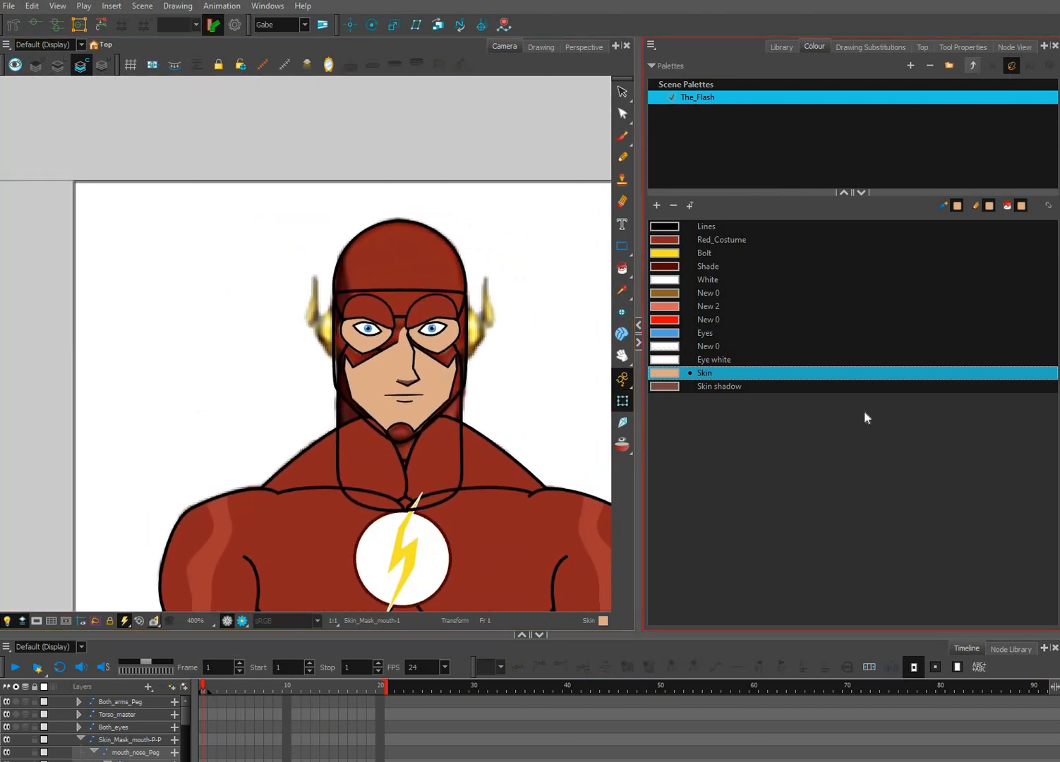
pyautogui.click(905, 369)
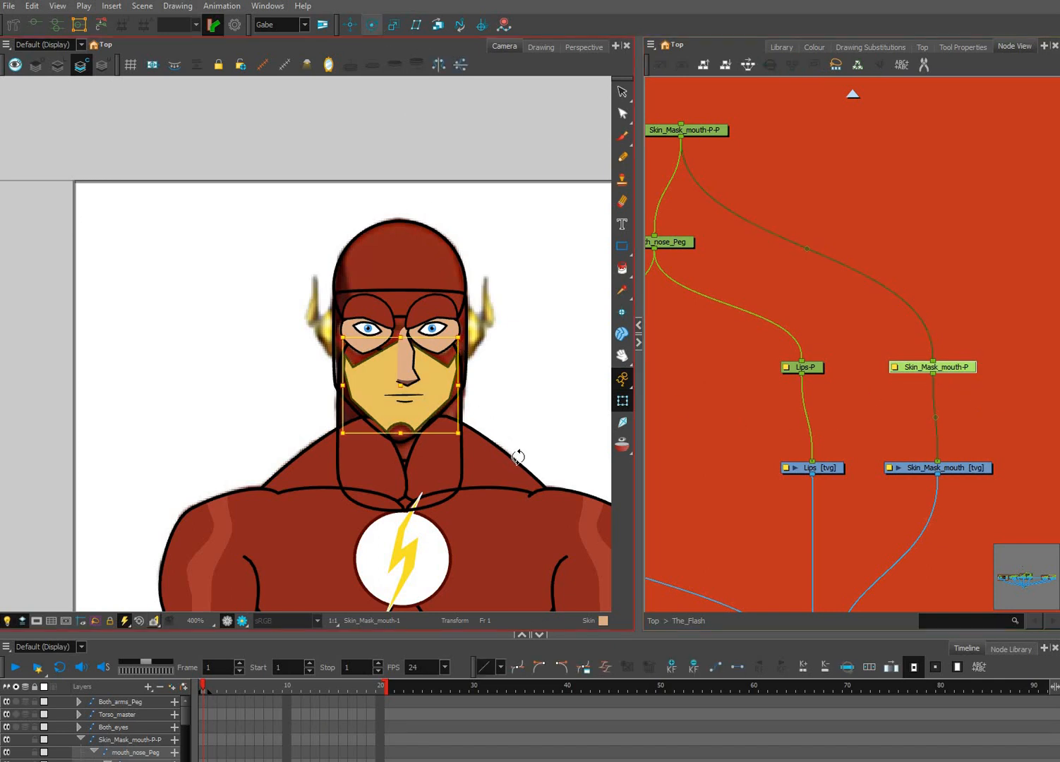
pyautogui.scroll(-7, 536, 473)
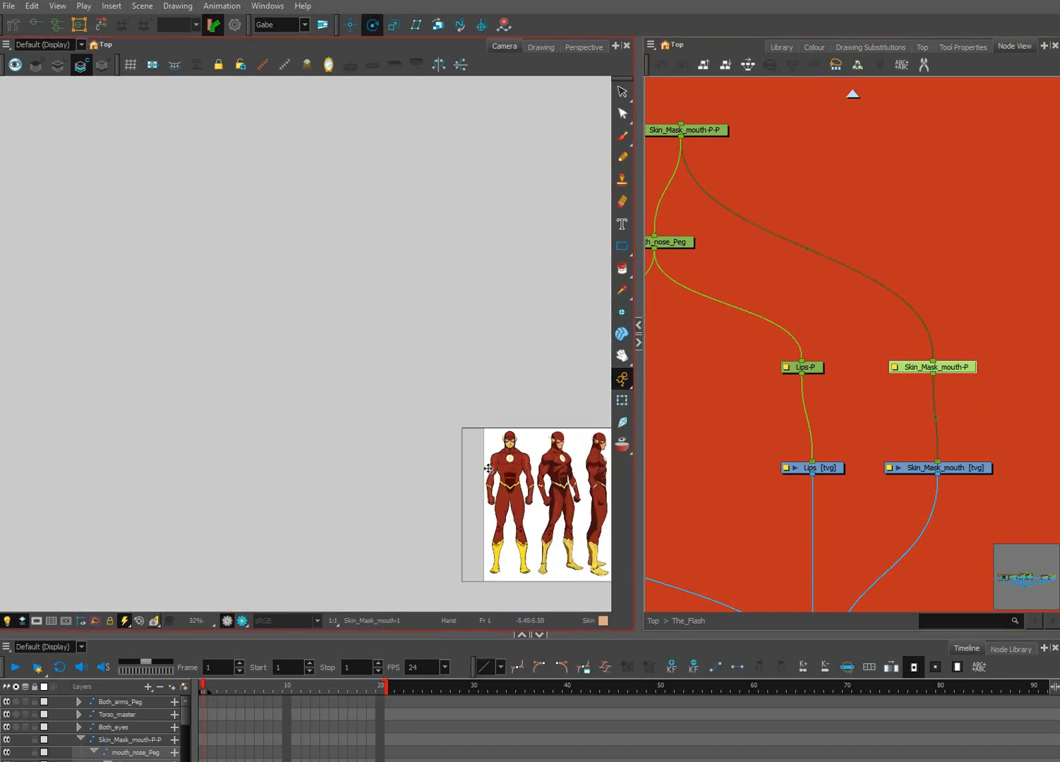
# Raise the top contour point of the Skin_Mask_mouth drawing slightly, at the bridge of the nose between the eyes.
pyautogui.moveTo(488, 468); pyautogui.dragTo(403, 417)
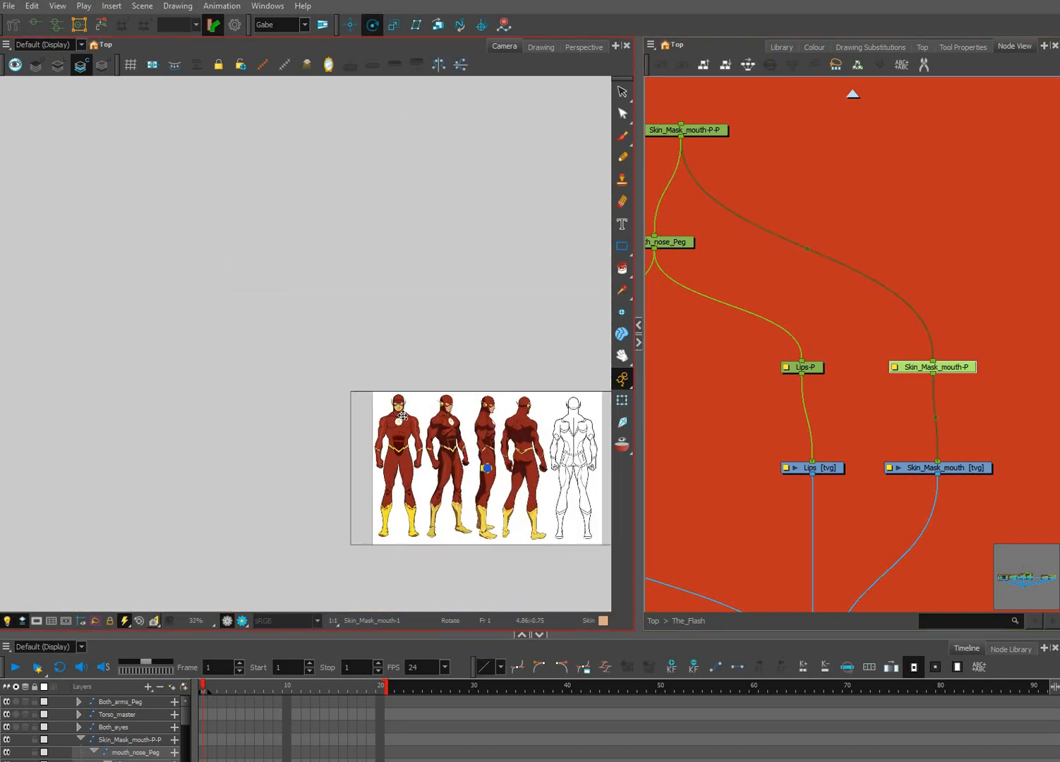
pyautogui.scroll(2, 385, 326)
pyautogui.scroll(6, 368, 275)
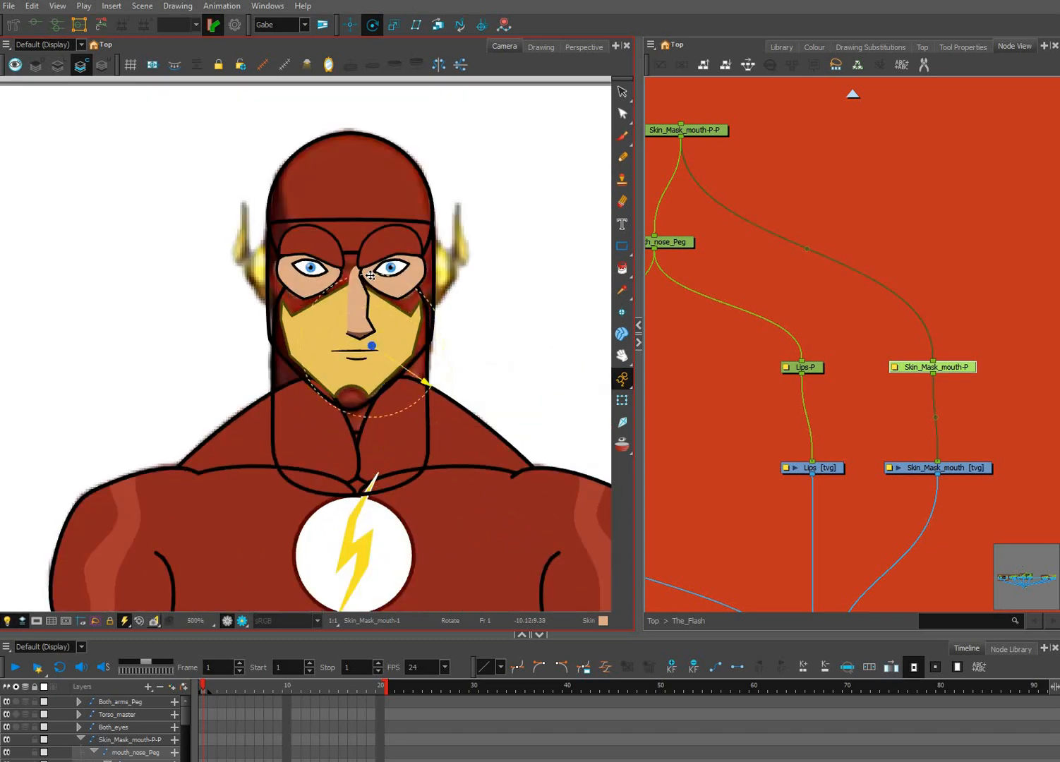
pyautogui.click(960, 367)
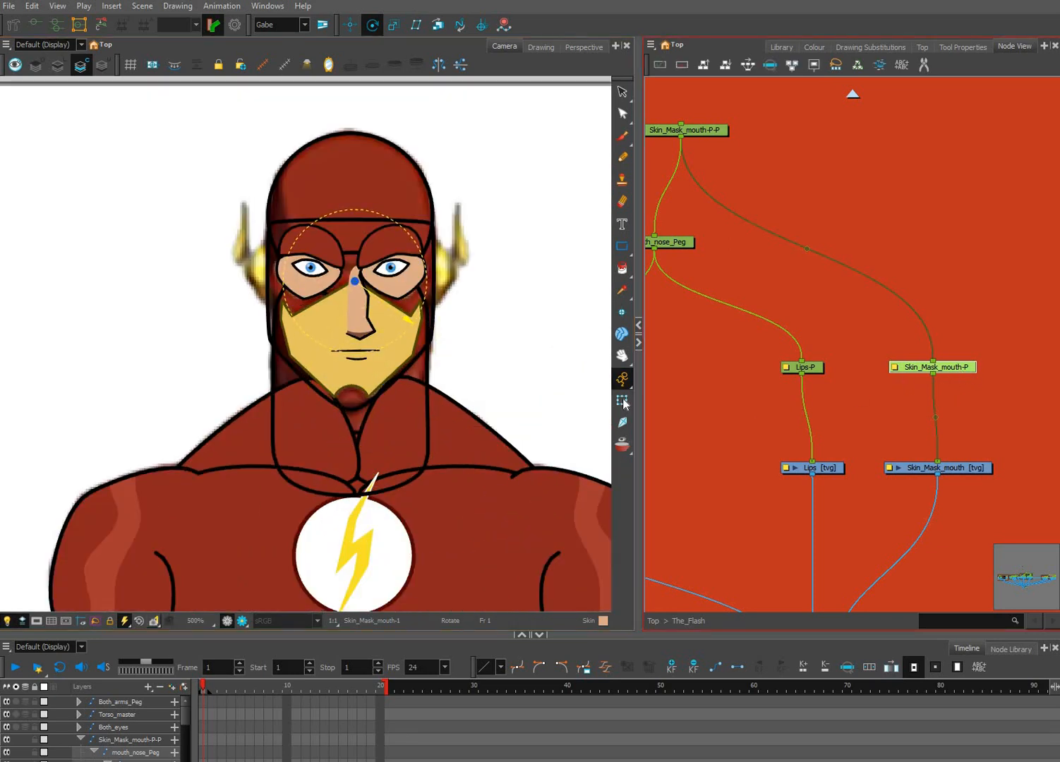
pyautogui.hotkey('shift', 't')
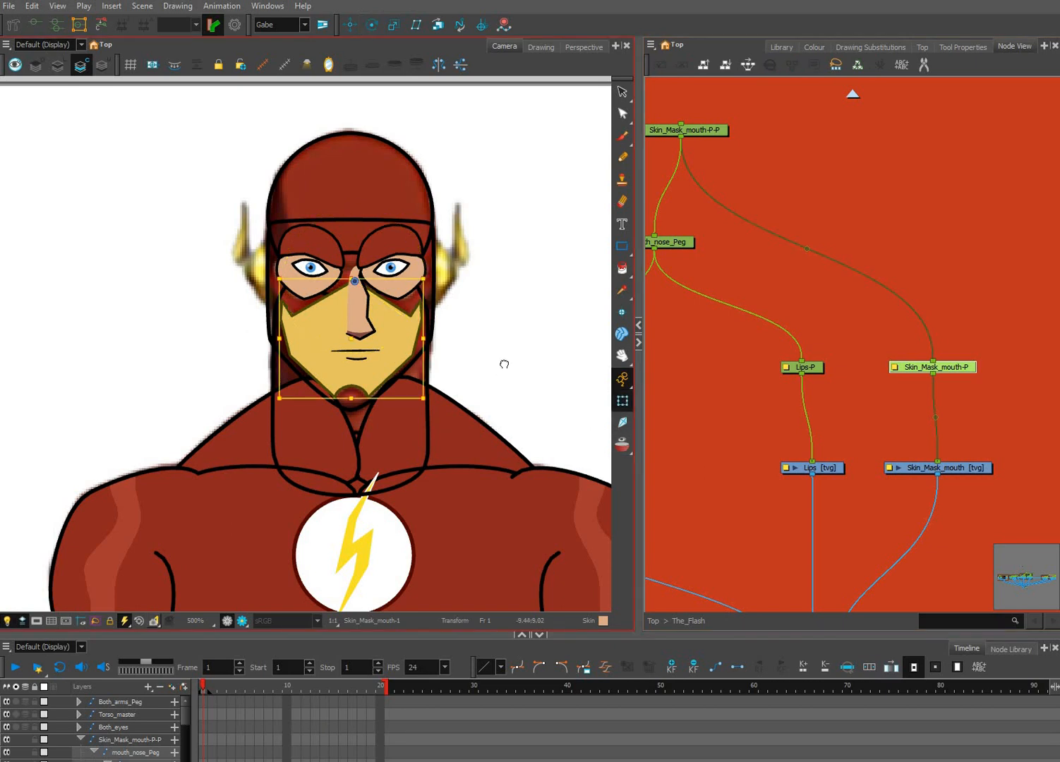
pyautogui.click(506, 387)
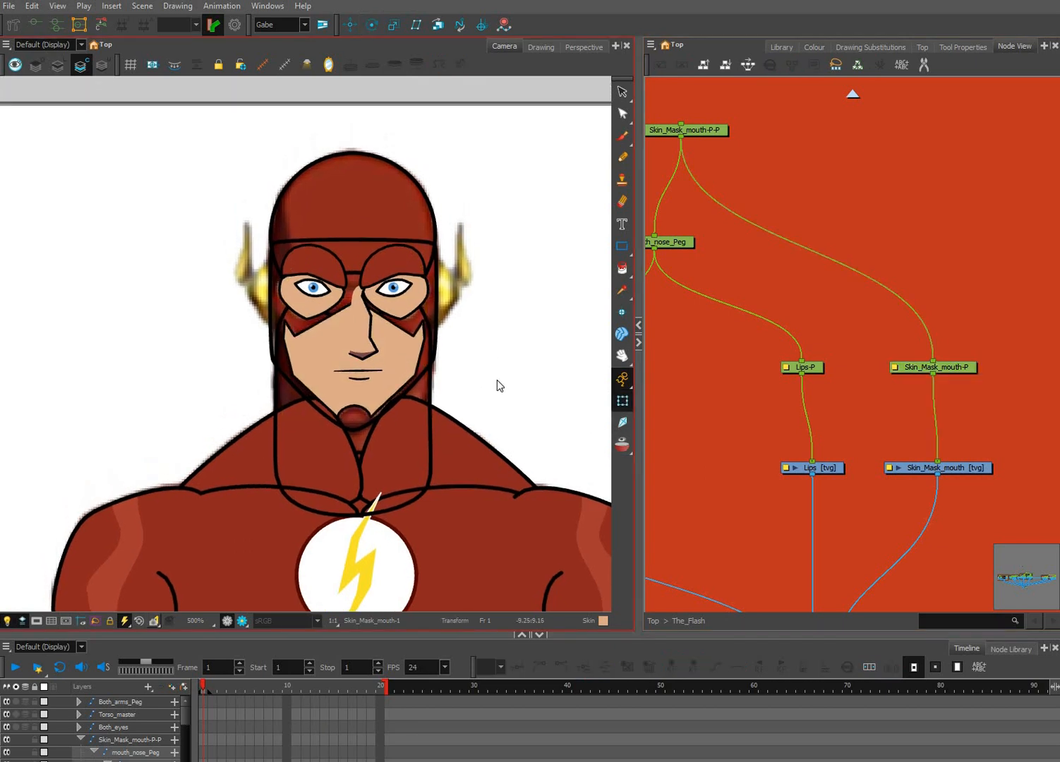
pyautogui.scroll(1, 501, 390)
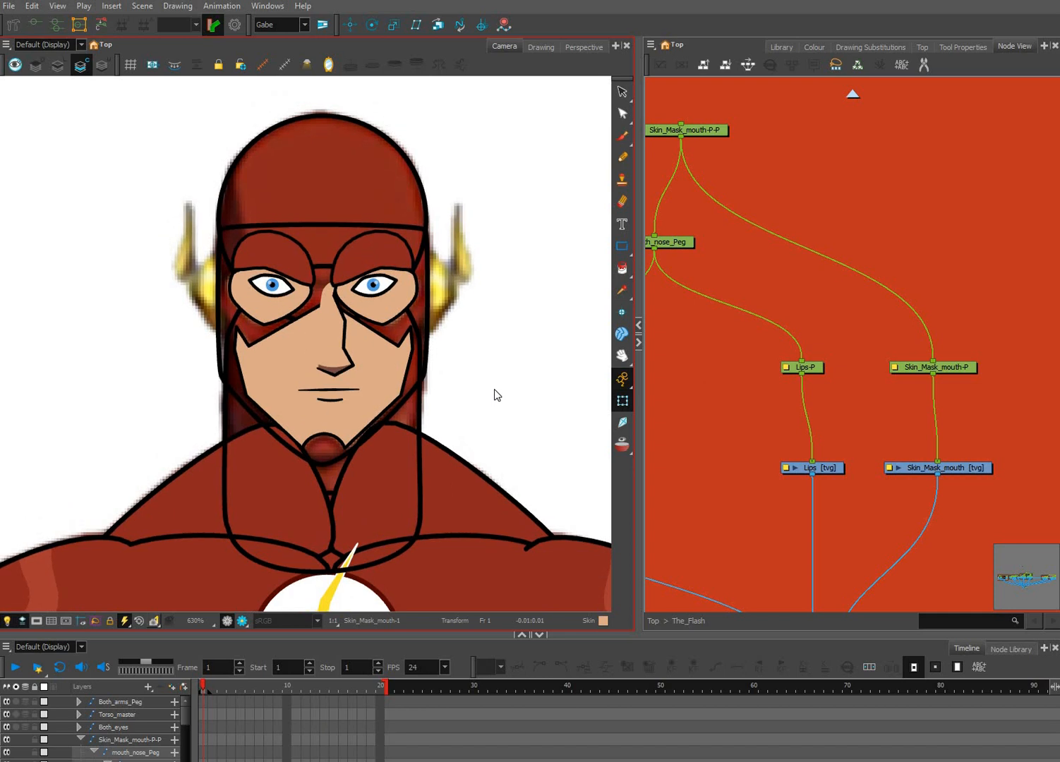
pyautogui.click(345, 305)
pyautogui.scroll(1, 345, 305)
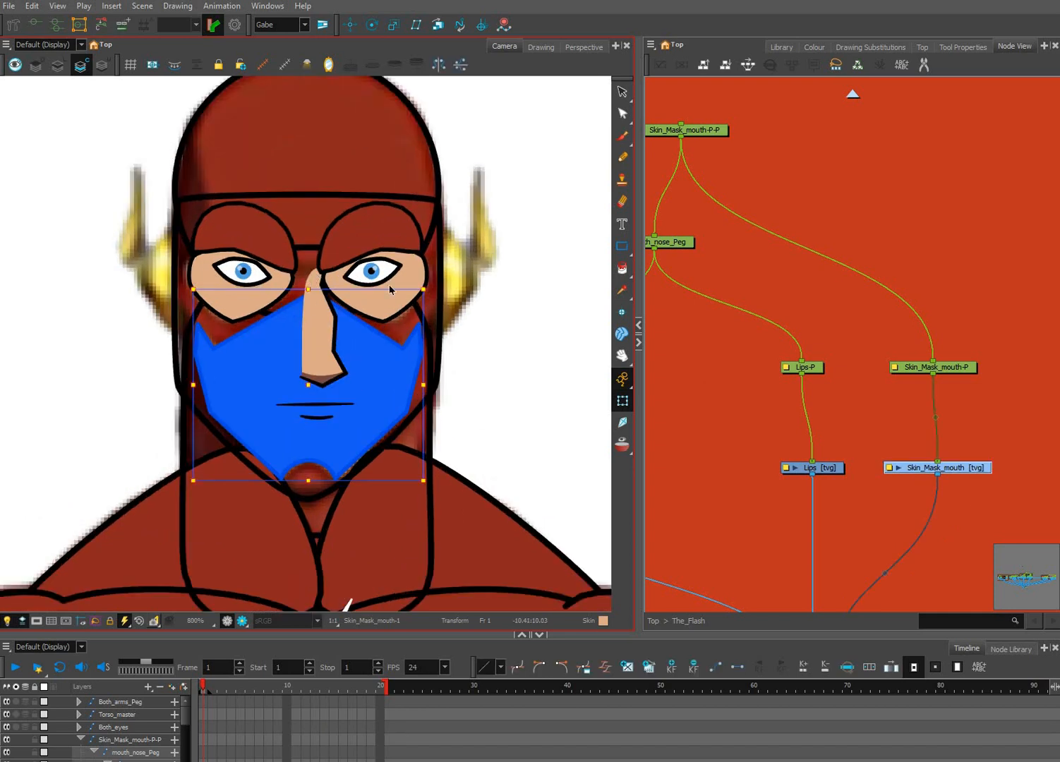
pyautogui.hotkey('alt', 'q')
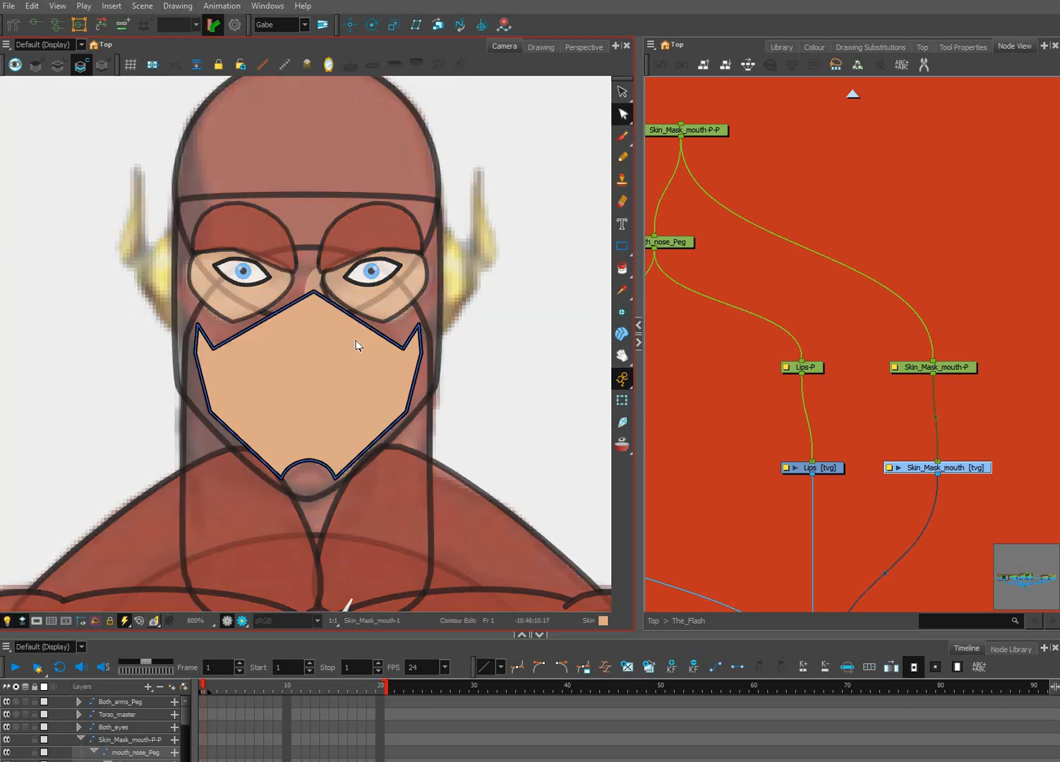
pyautogui.click(362, 346)
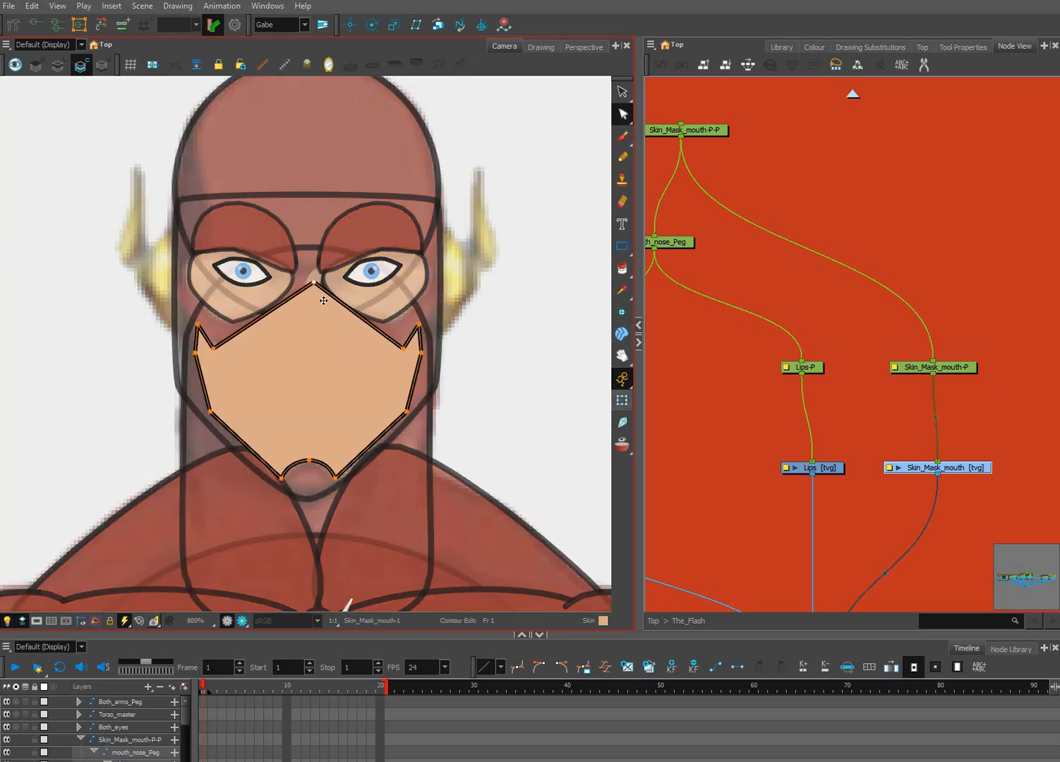
# Cut off and delete the rounded top of the nose drawing, between the eyes, using the Cutter.
pyautogui.hotkey('shift', 't')
pyautogui.click(347, 302)
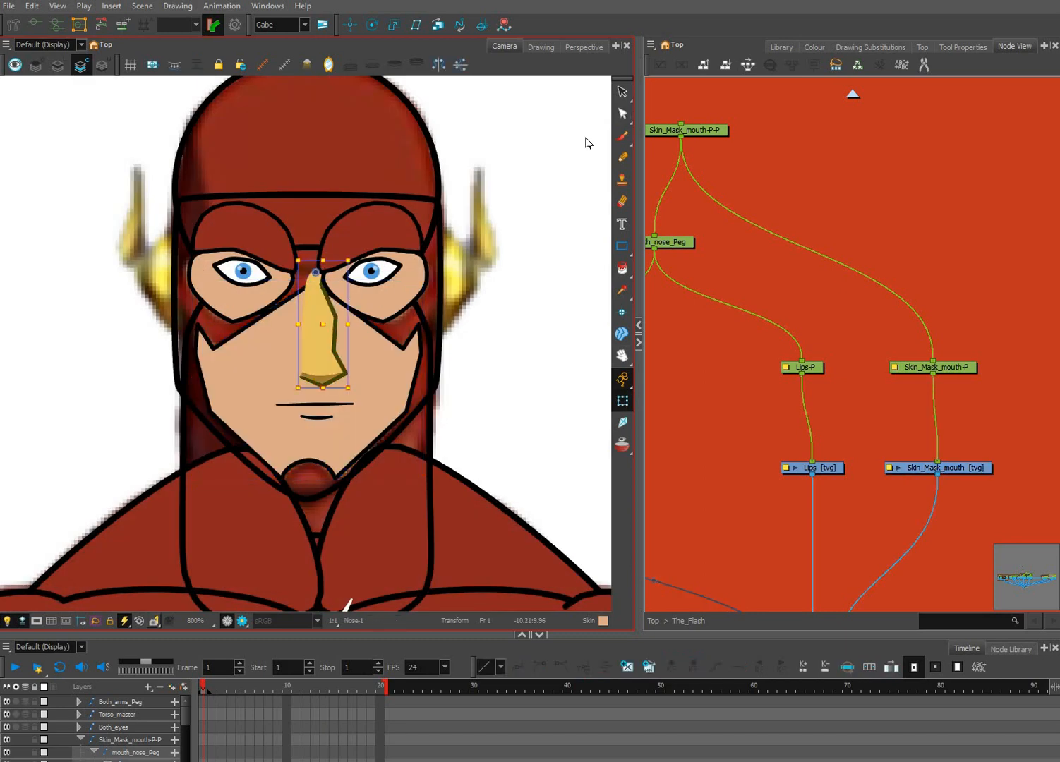
pyautogui.hotkey('alt', 'q')
pyautogui.press('2')
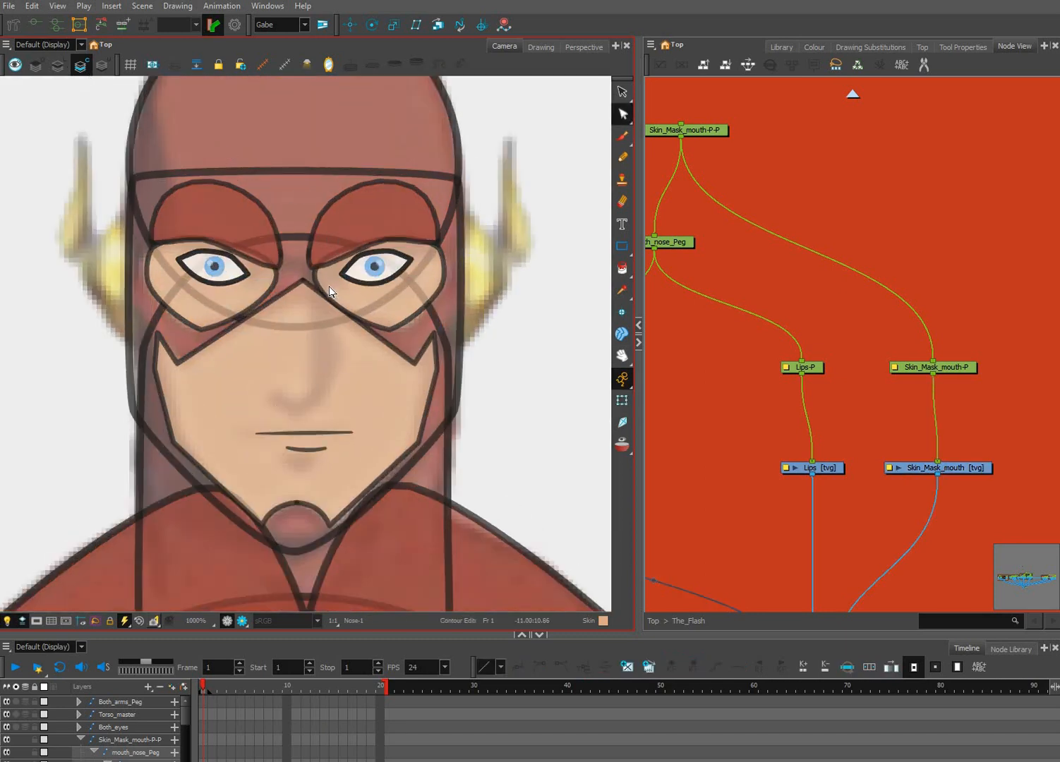
pyautogui.hotkey('shift', 'l')
pyautogui.scroll(3, 329, 291)
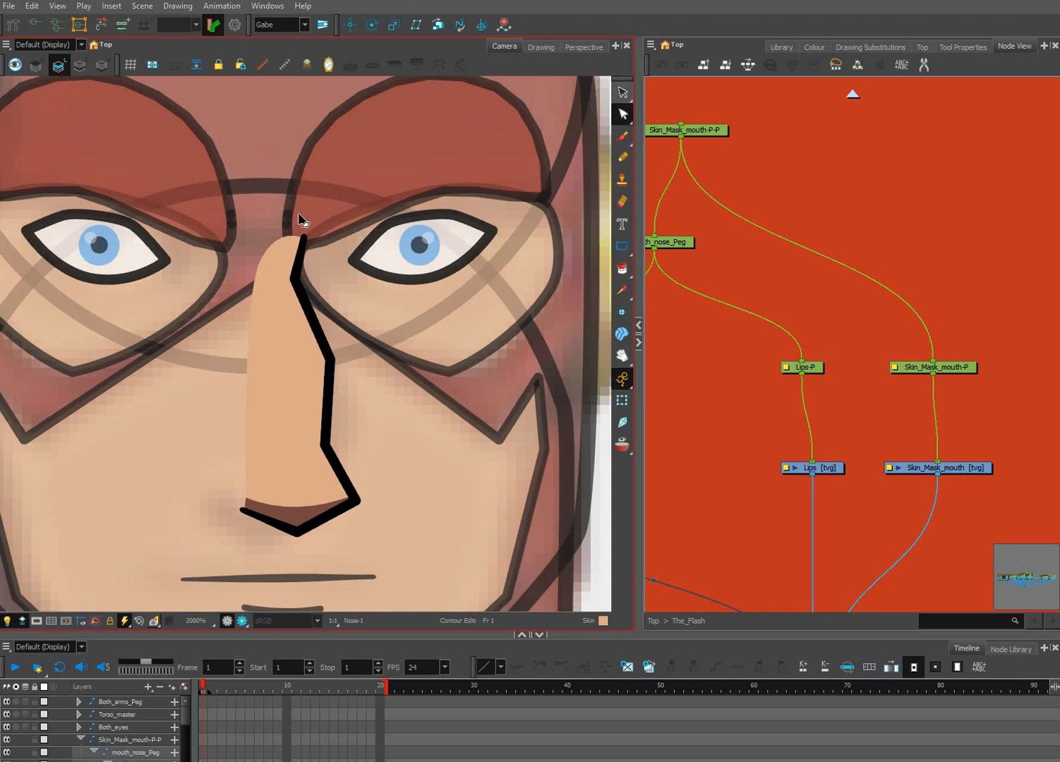
pyautogui.hotkey('alt', 't')
pyautogui.moveTo(217, 179); pyautogui.dragTo(334, 279)
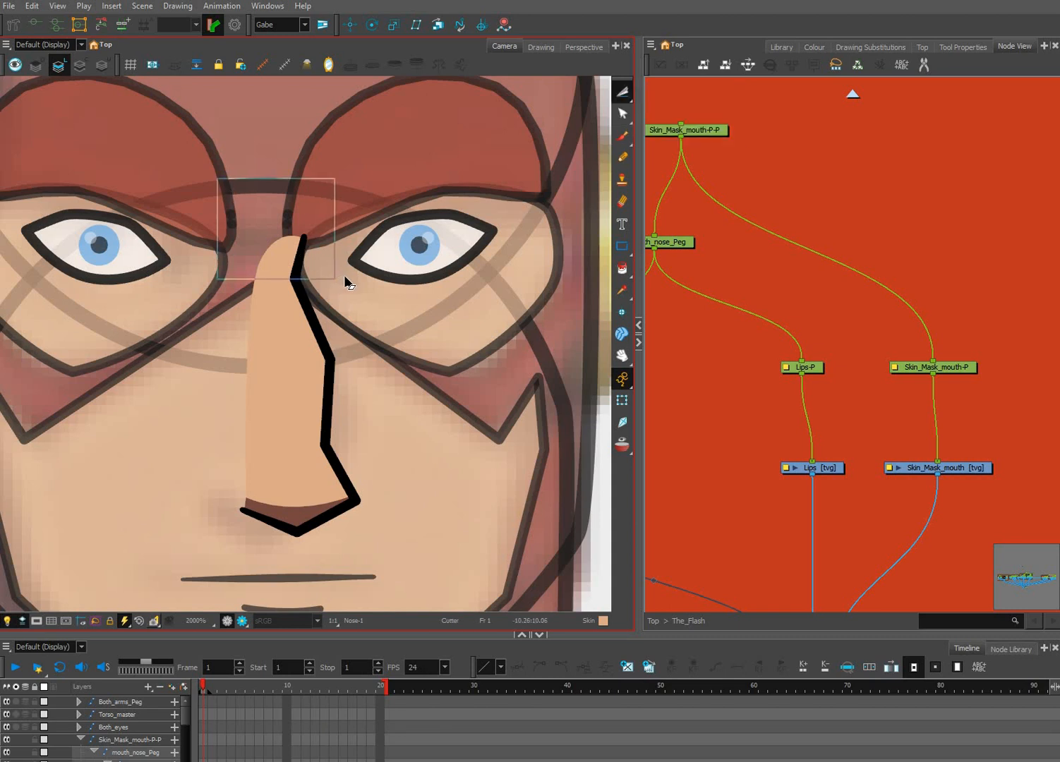
pyautogui.press('Delete')
# Lower the upper-left contour point of the nose's skin fill so it sits inside the mouth mask outline.
pyautogui.hotkey('alt', 'q')
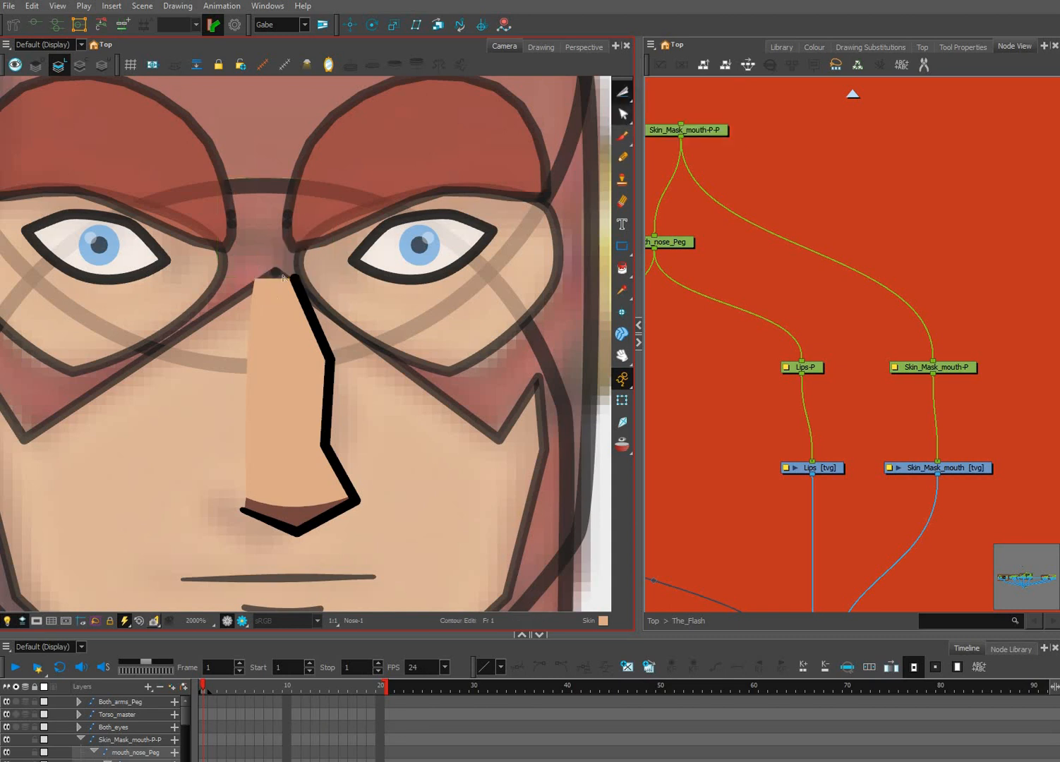
pyautogui.hotkey('ctrl', 'a')
pyautogui.press('Down')
pyautogui.press('Down')
pyautogui.press('Down')
pyautogui.press('Down')
pyautogui.press('Down')
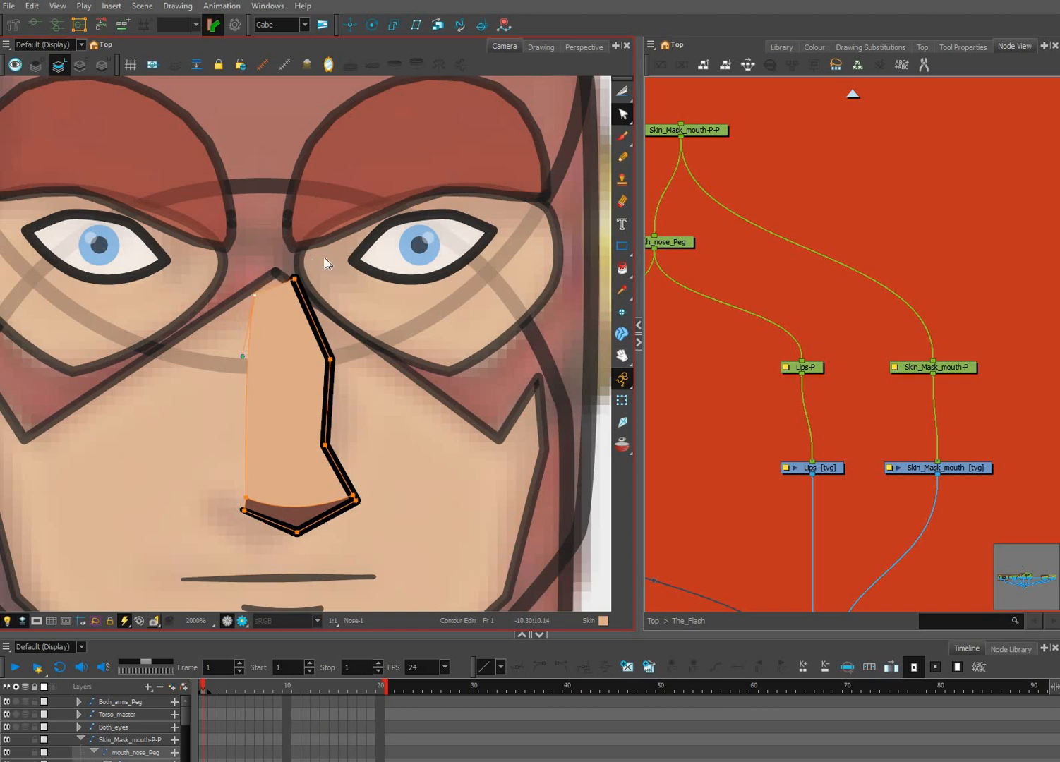
# Move the top point of the nose's bridge line left and up to meet the peak of the mouth mask outline.
pyautogui.moveTo(282, 255); pyautogui.dragTo(343, 283)
pyautogui.press('Left')
pyautogui.press('Left')
pyautogui.press('Left')
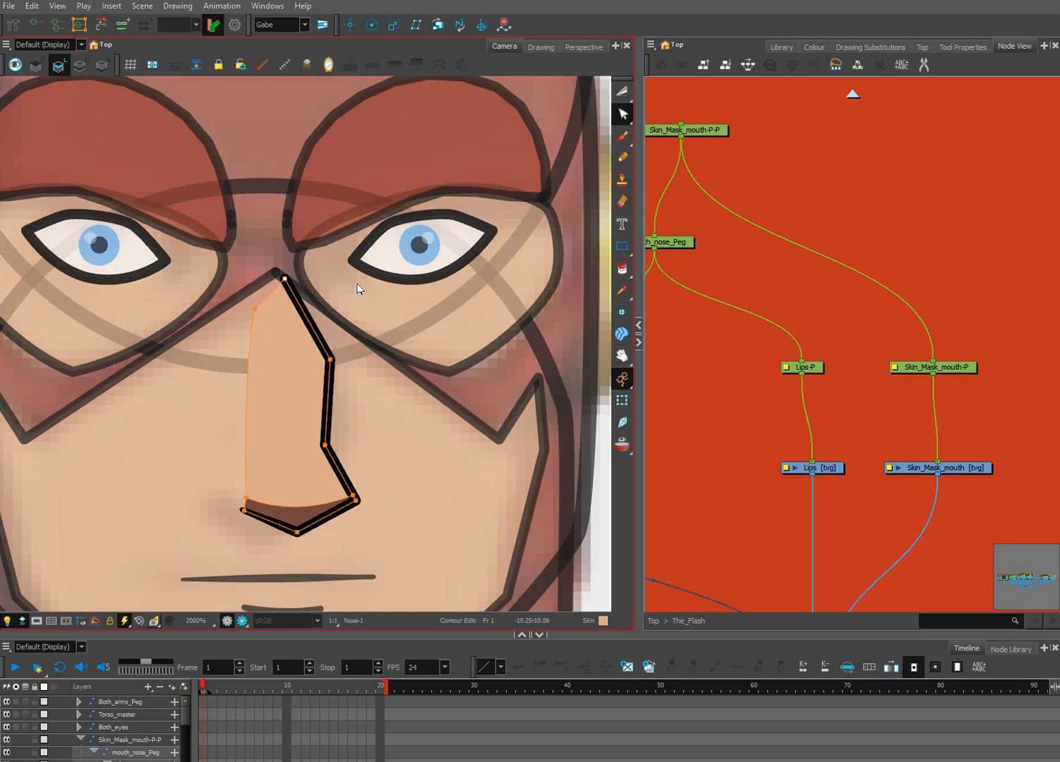
pyautogui.press('Up')
pyautogui.press('Up')
pyautogui.press('Left')
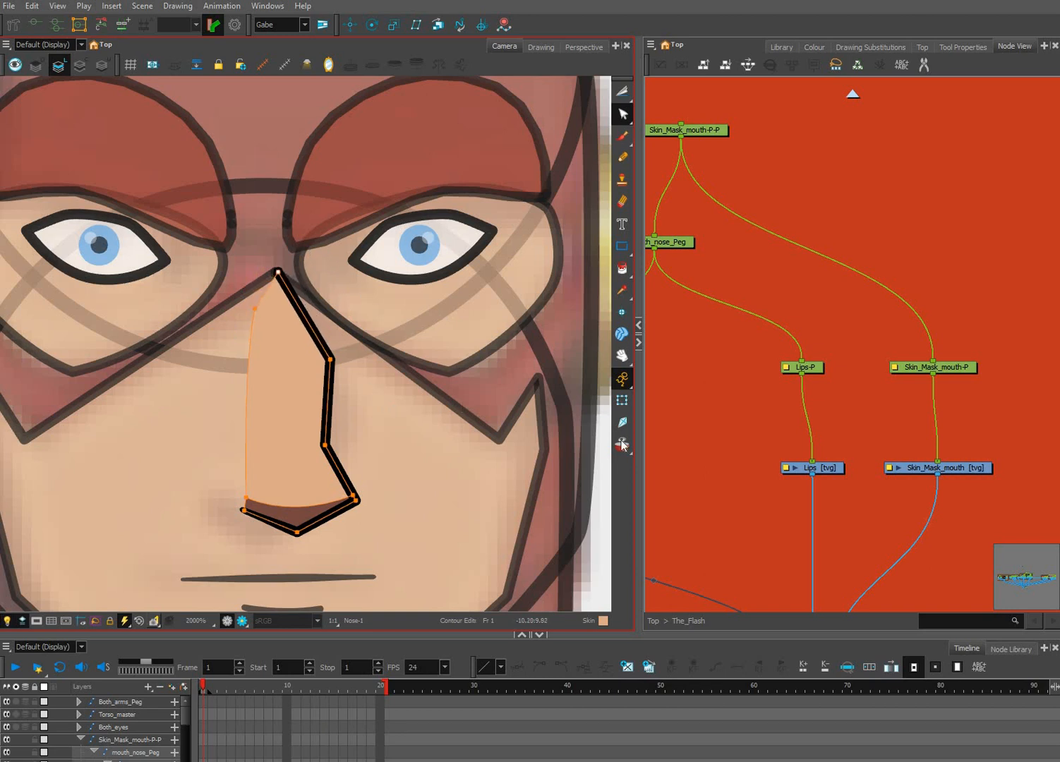
pyautogui.click(622, 400)
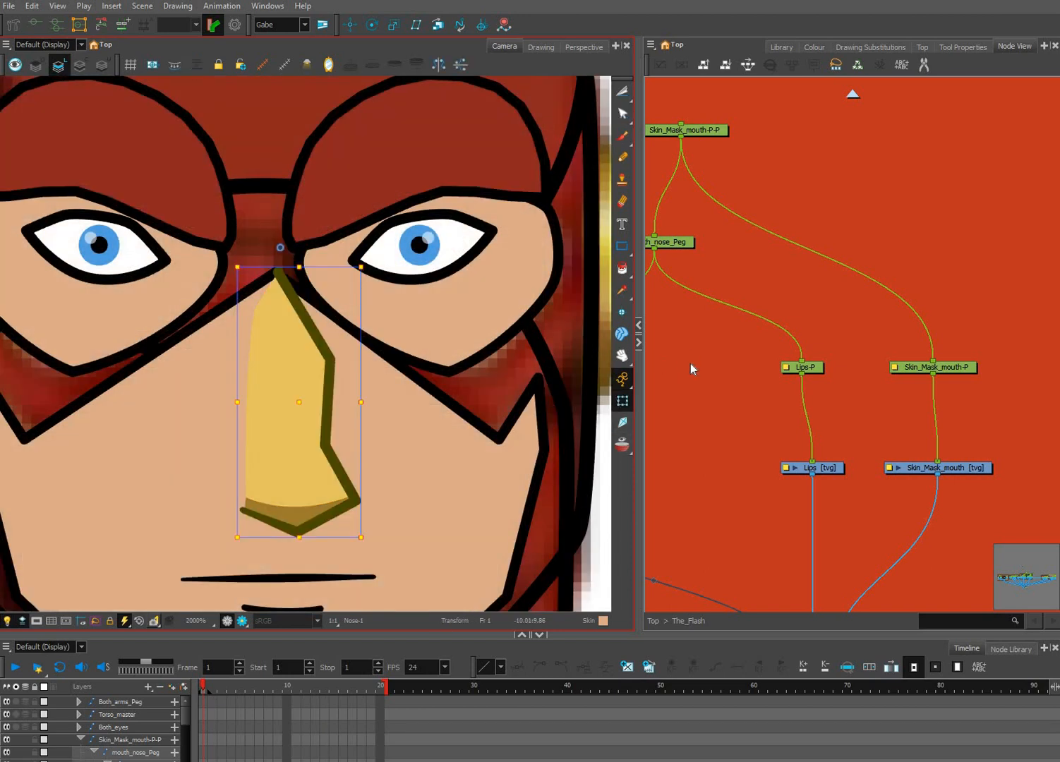
# Examine the reshaped nose and mouth mask against the rest of the head and upper body.
pyautogui.scroll(-4, 542, 416)
pyautogui.click(537, 390)
pyautogui.scroll(-2, 526, 373)
pyautogui.moveTo(545, 383); pyautogui.dragTo(477, 328)
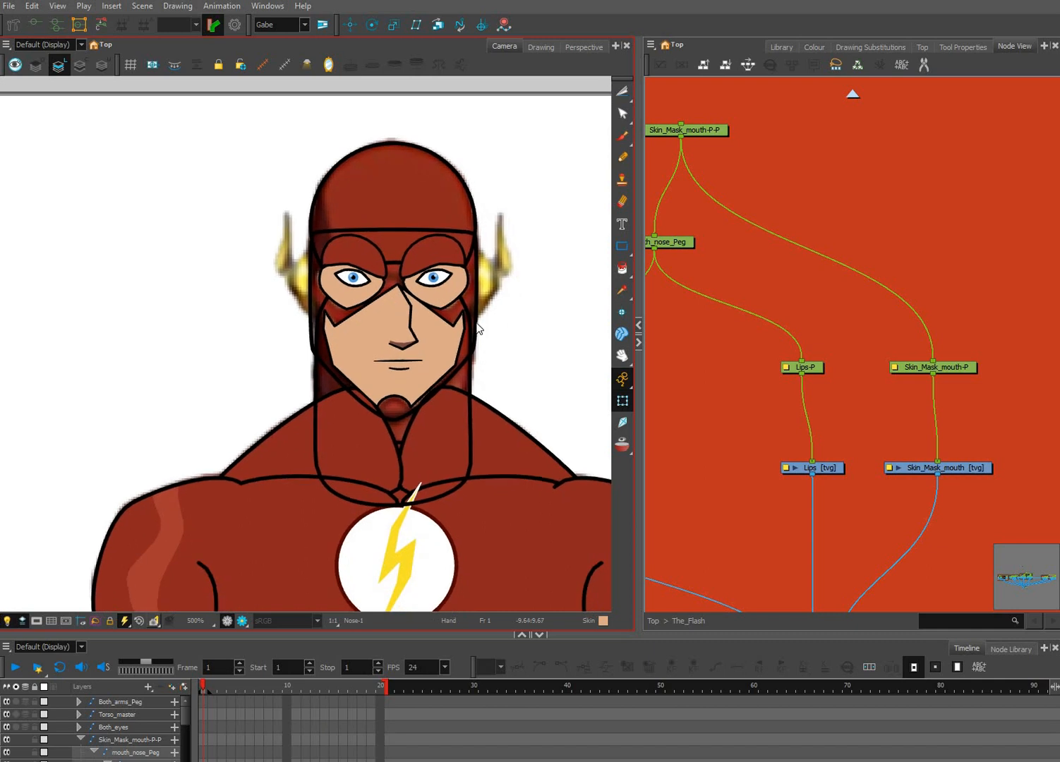
pyautogui.scroll(3, 446, 320)
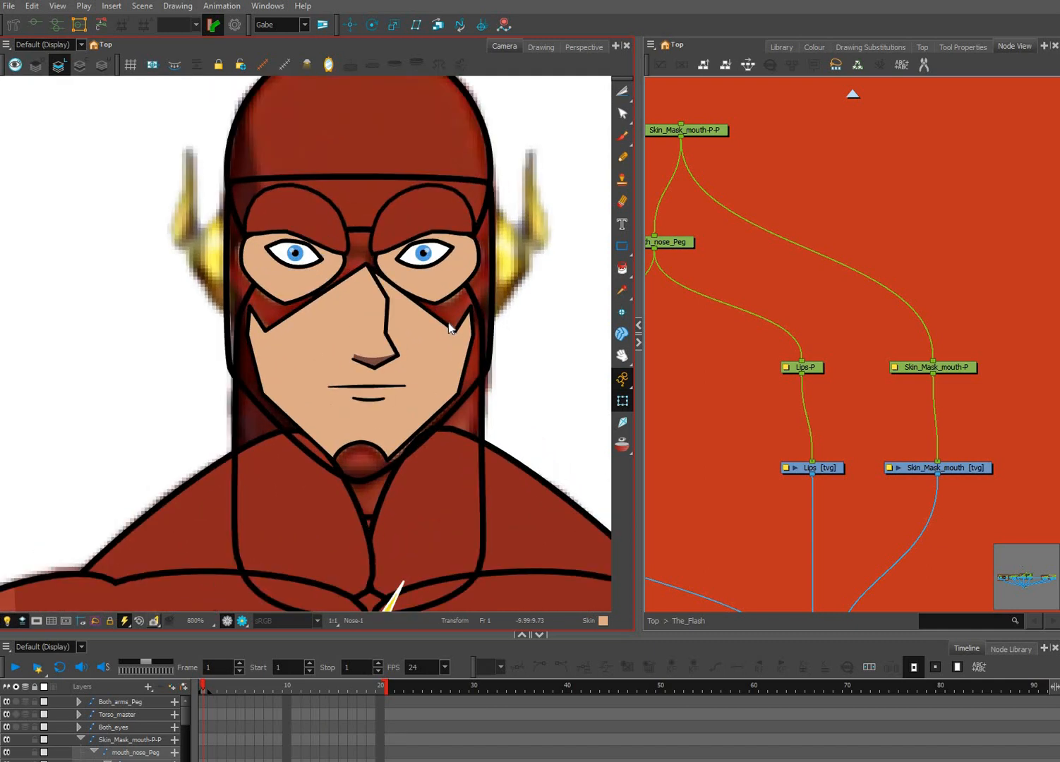
pyautogui.scroll(-3, 448, 322)
pyautogui.moveTo(493, 359); pyautogui.dragTo(477, 342)
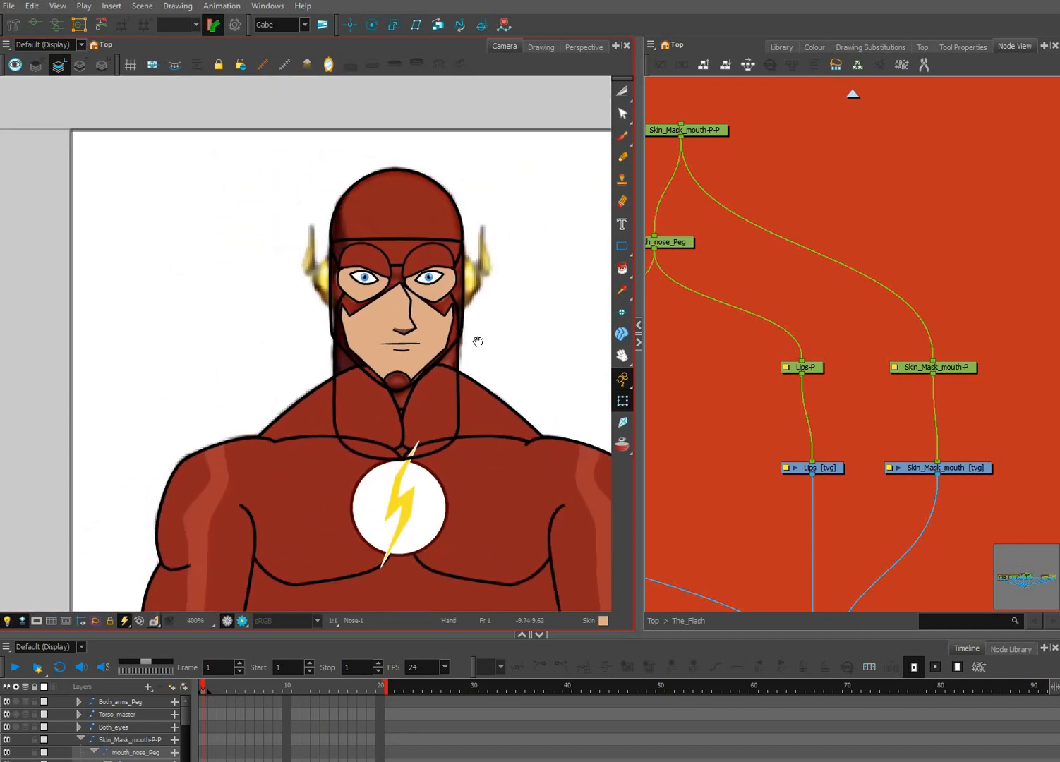
pyautogui.scroll(3, 456, 360)
# Fill the inside of the jaw outline with the Red_Costume colour on its line art layer.
pyautogui.click(448, 353)
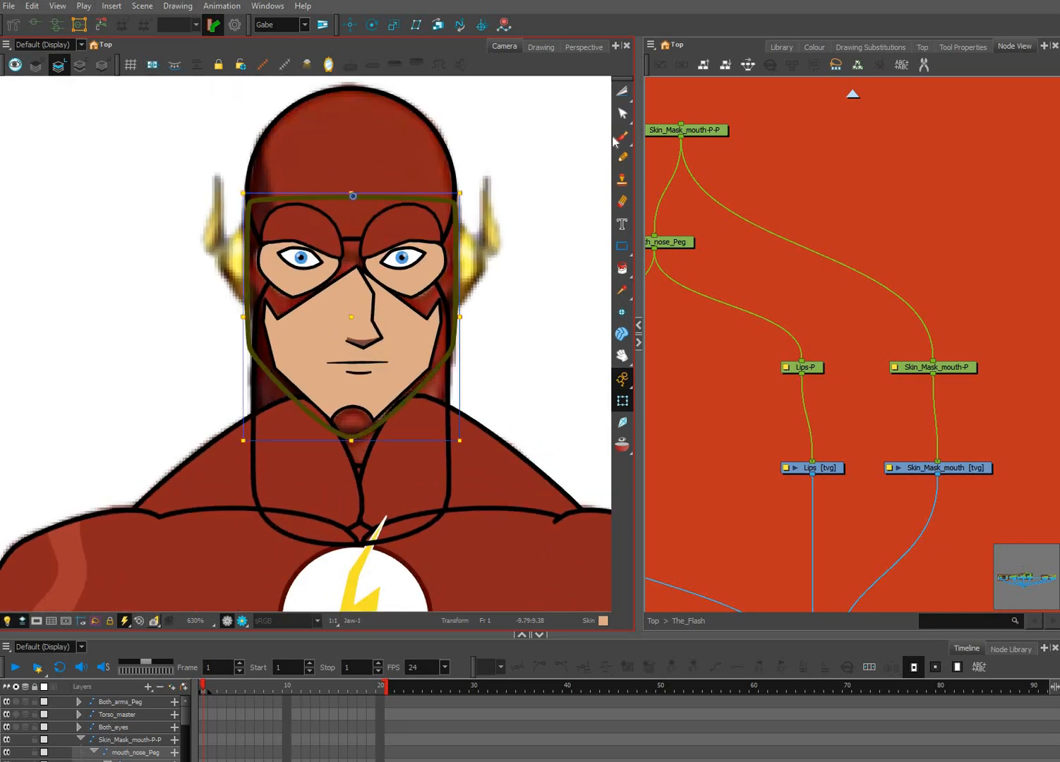
pyautogui.hotkey('alt', 't')
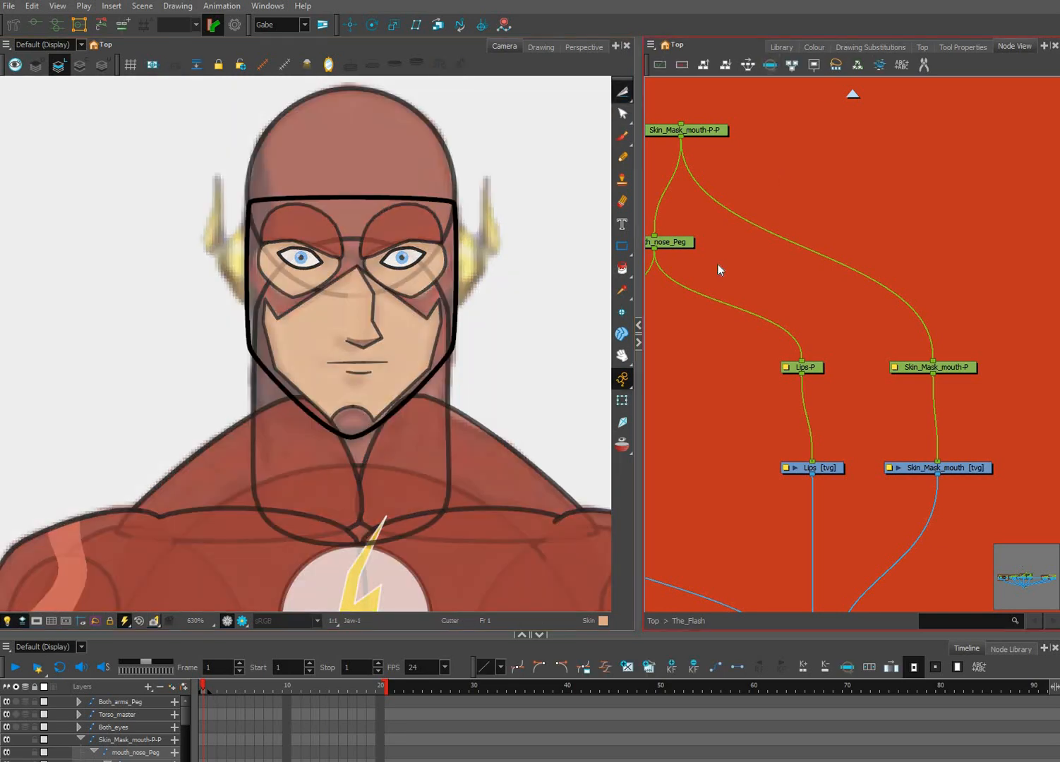
pyautogui.click(737, 237)
pyautogui.click(624, 251)
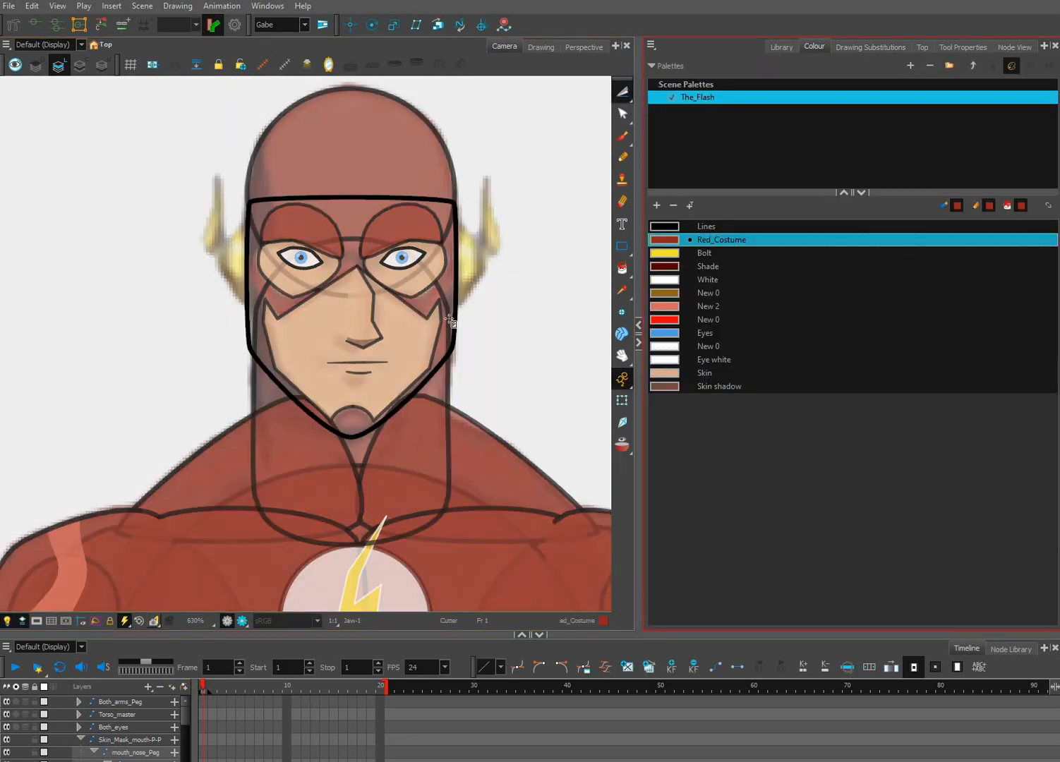
pyautogui.click(622, 267)
pyautogui.click(406, 352)
# Move the jaw's red fill from the line art layer to the colour art layer.
pyautogui.moveTo(543, 187); pyautogui.dragTo(525, 288)
pyautogui.hotkey('alt', 's')
pyautogui.click(415, 359)
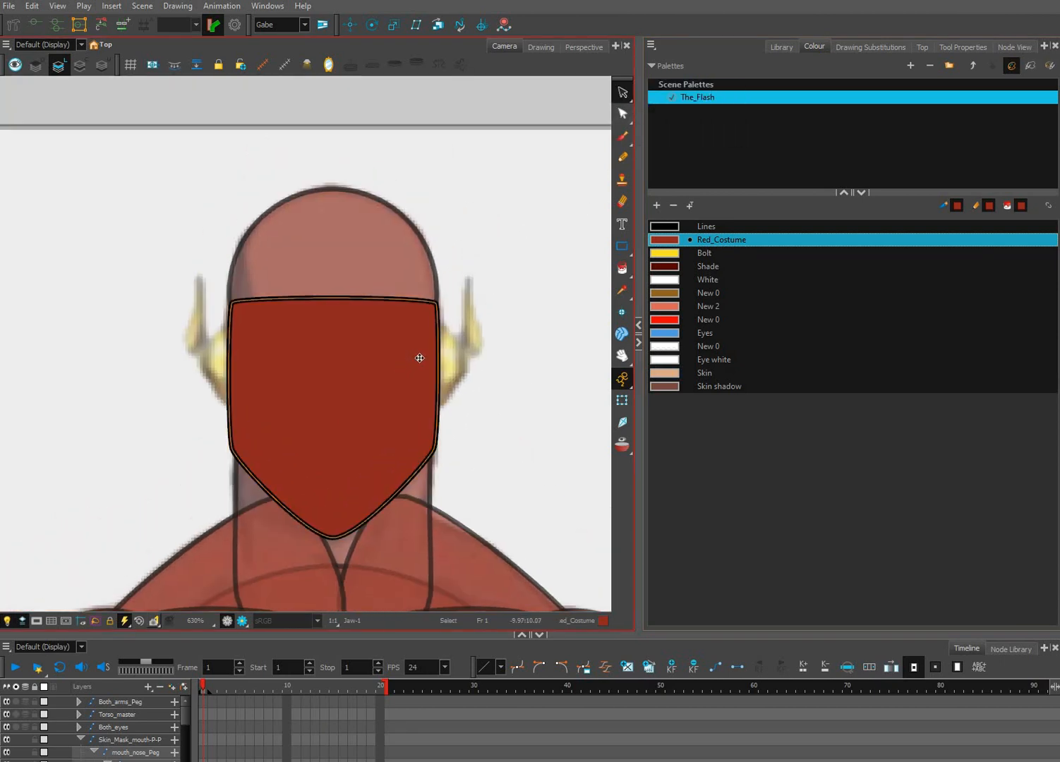
pyautogui.hotkey('ctrl', 'x')
pyautogui.press('l')
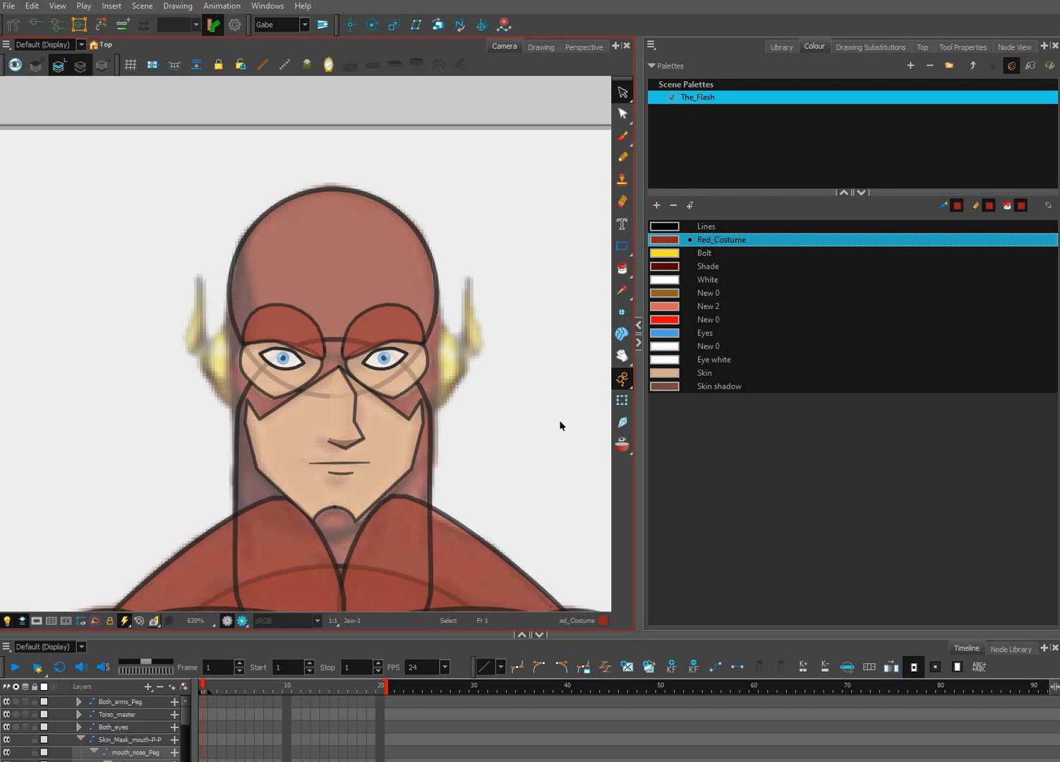
pyautogui.hotkey('ctrl', 'v')
pyautogui.click(622, 400)
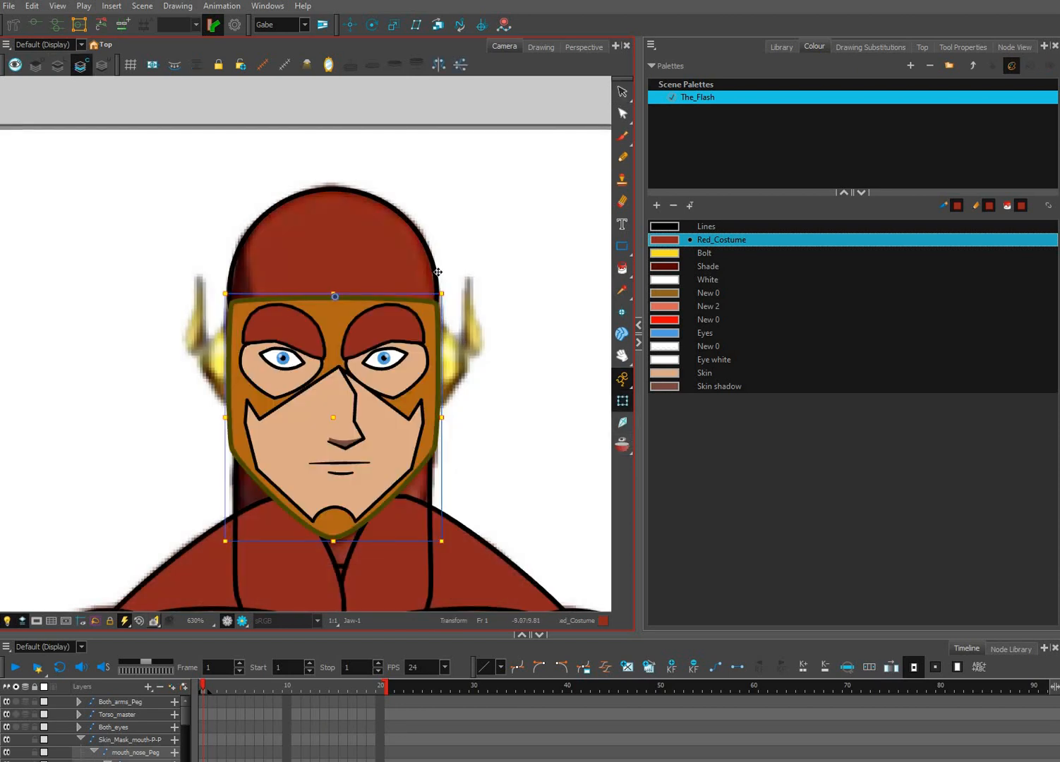
# Fill the skull circle with the Red_Costume colour on its line art layer.
pyautogui.click(449, 275)
pyautogui.click(437, 275)
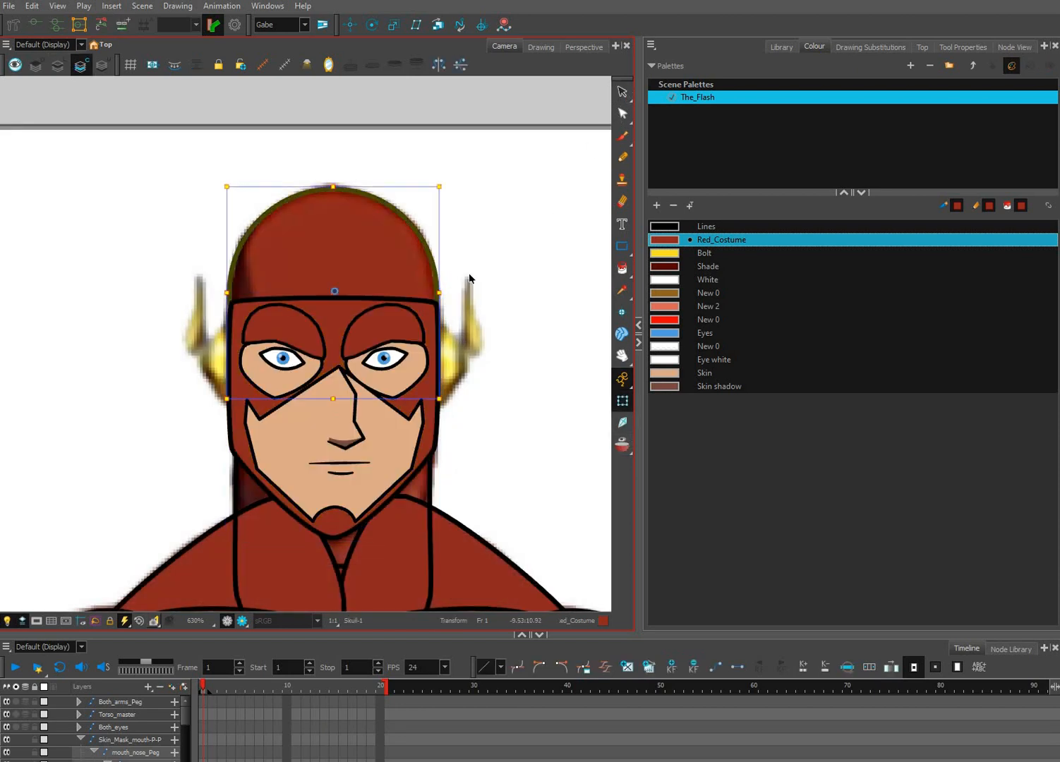
pyautogui.hotkey('alt', 's')
pyautogui.press('l')
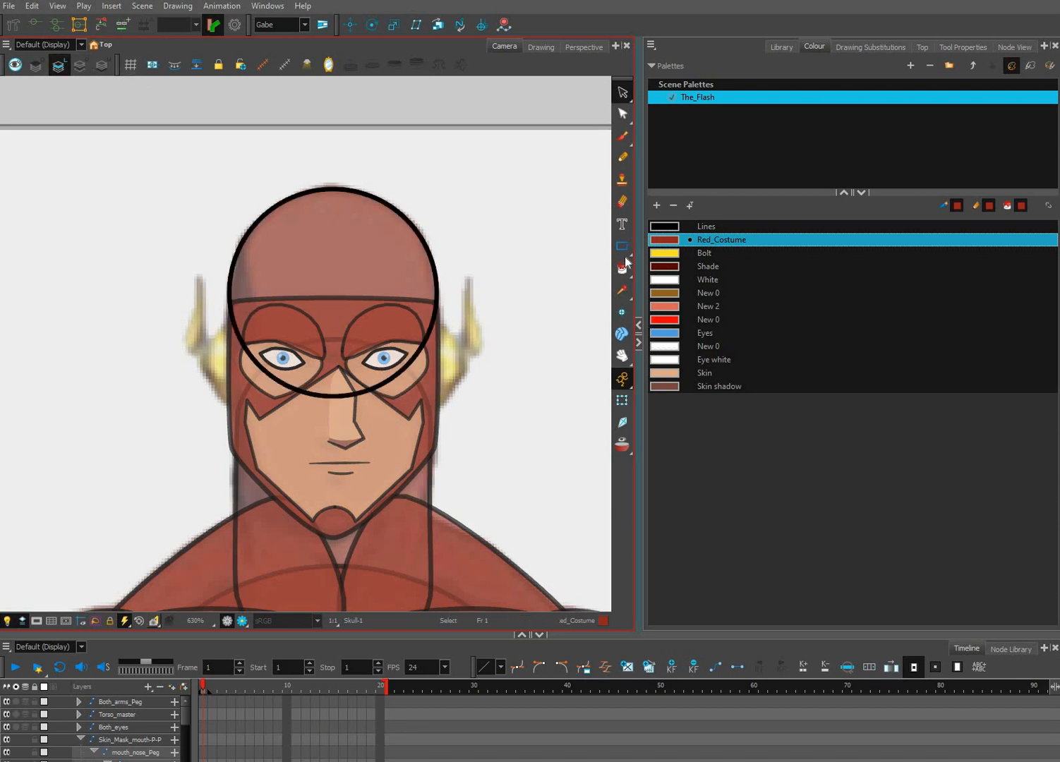
pyautogui.click(622, 267)
pyautogui.click(374, 280)
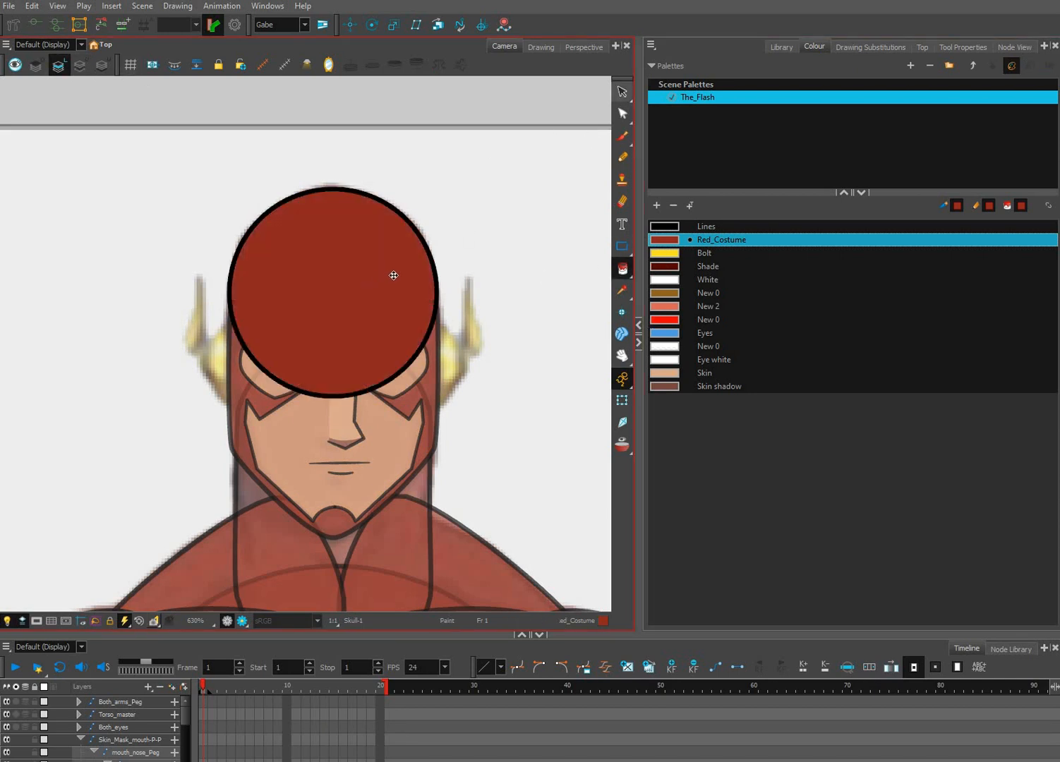
# Move the skull's red fill from the line art layer to the colour art layer.
pyautogui.hotkey('alt', 's')
pyautogui.click(393, 250)
pyautogui.press('l')
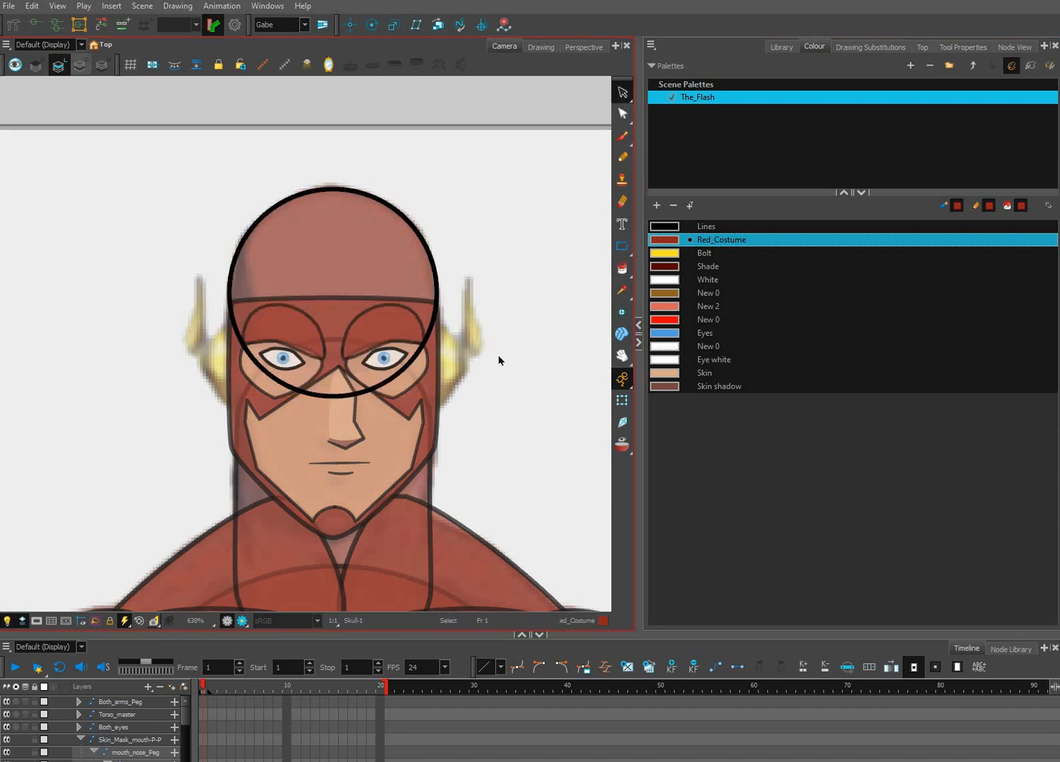
pyautogui.press('l')
pyautogui.hotkey('ctrl', 'v')
pyautogui.click(561, 409)
pyautogui.click(622, 401)
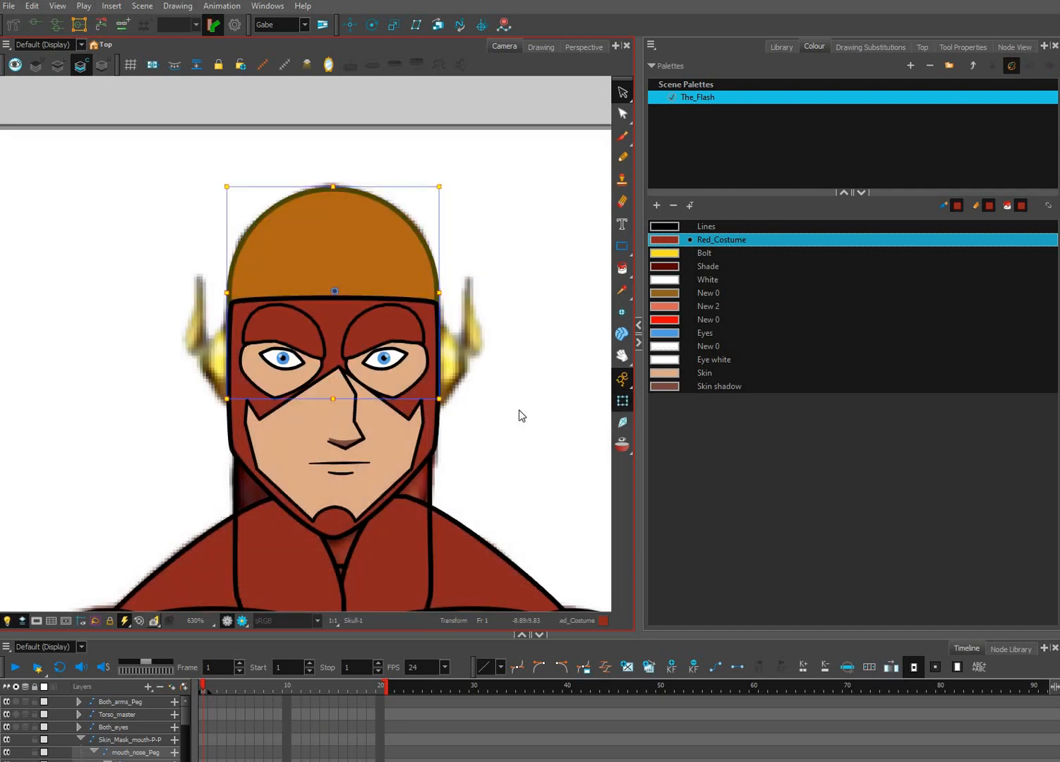
pyautogui.click(510, 410)
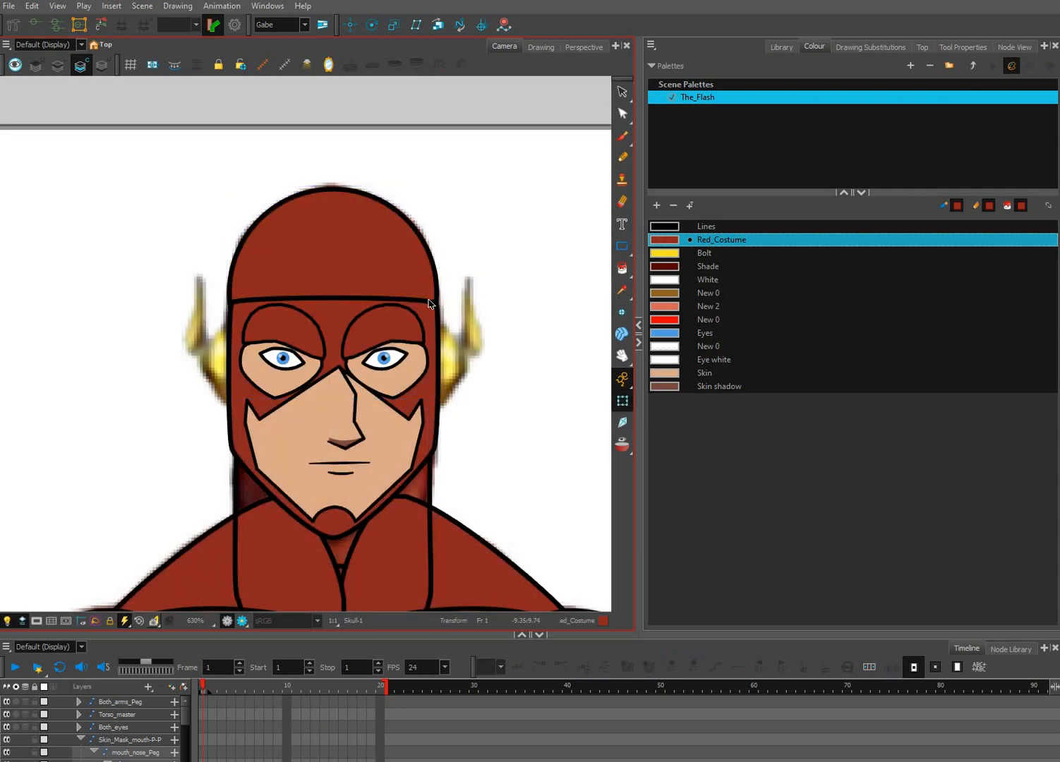
# Cross-connect the jaw and skull autopatches: AP_38 to Autopatch_from_other_limbs_goes_here_39, and the skull's AP node to Autopatch_from_other_limbs_goes_here_38.
pyautogui.scroll(2, 426, 296)
pyautogui.click(418, 269)
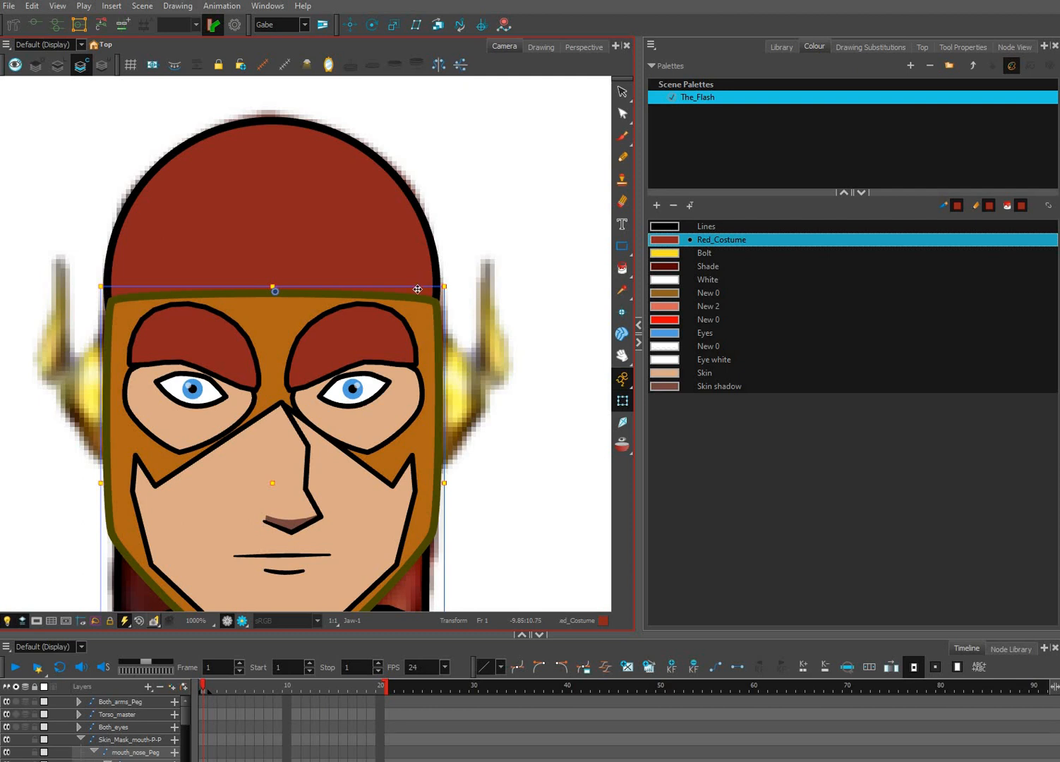
pyautogui.click(442, 285)
pyautogui.click(1016, 48)
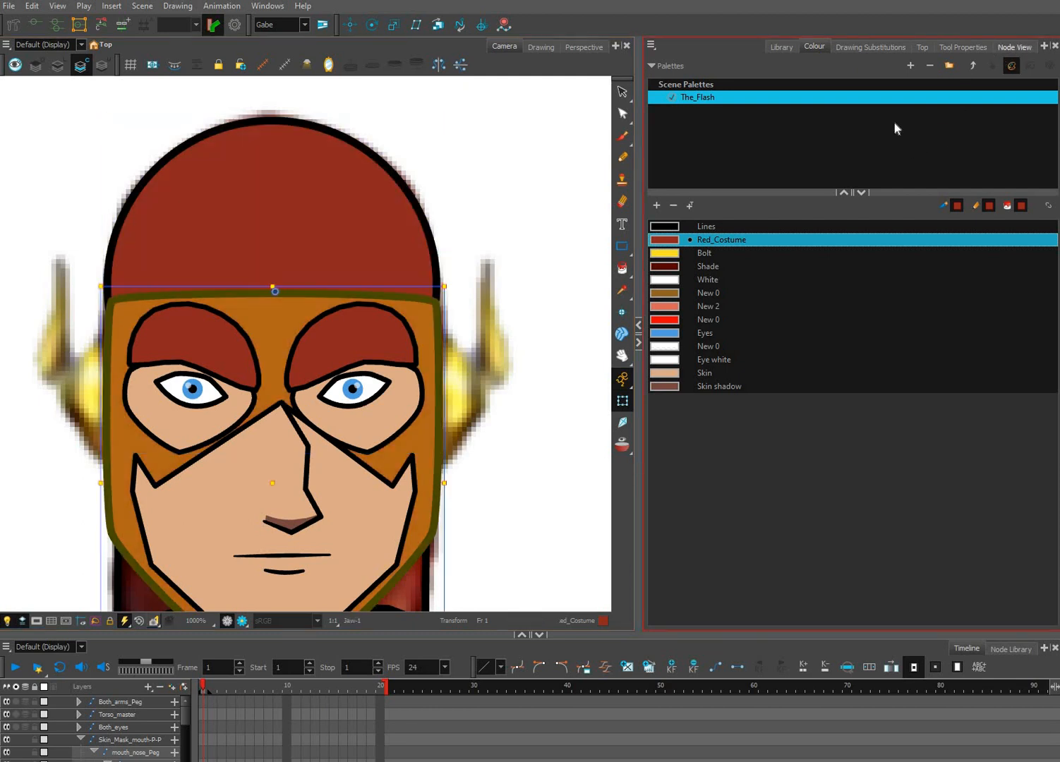
pyautogui.click(769, 65)
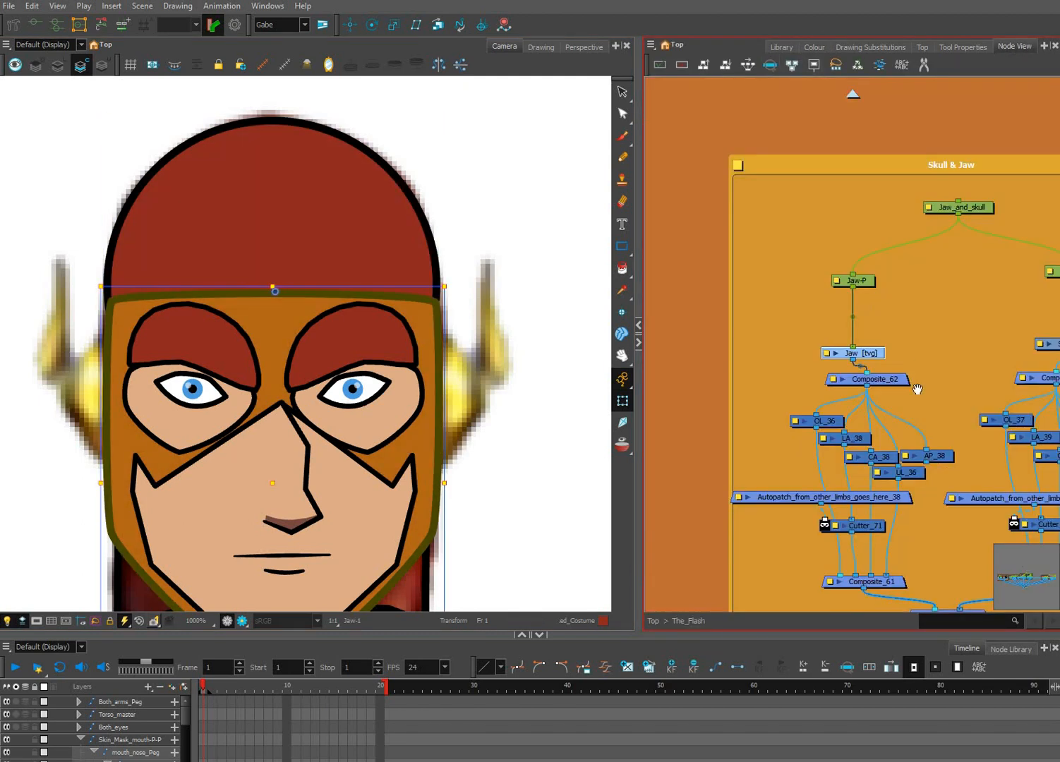
pyautogui.moveTo(854, 396); pyautogui.dragTo(788, 296)
pyautogui.moveTo(841, 355); pyautogui.dragTo(926, 397)
pyautogui.scroll(2, 852, 379)
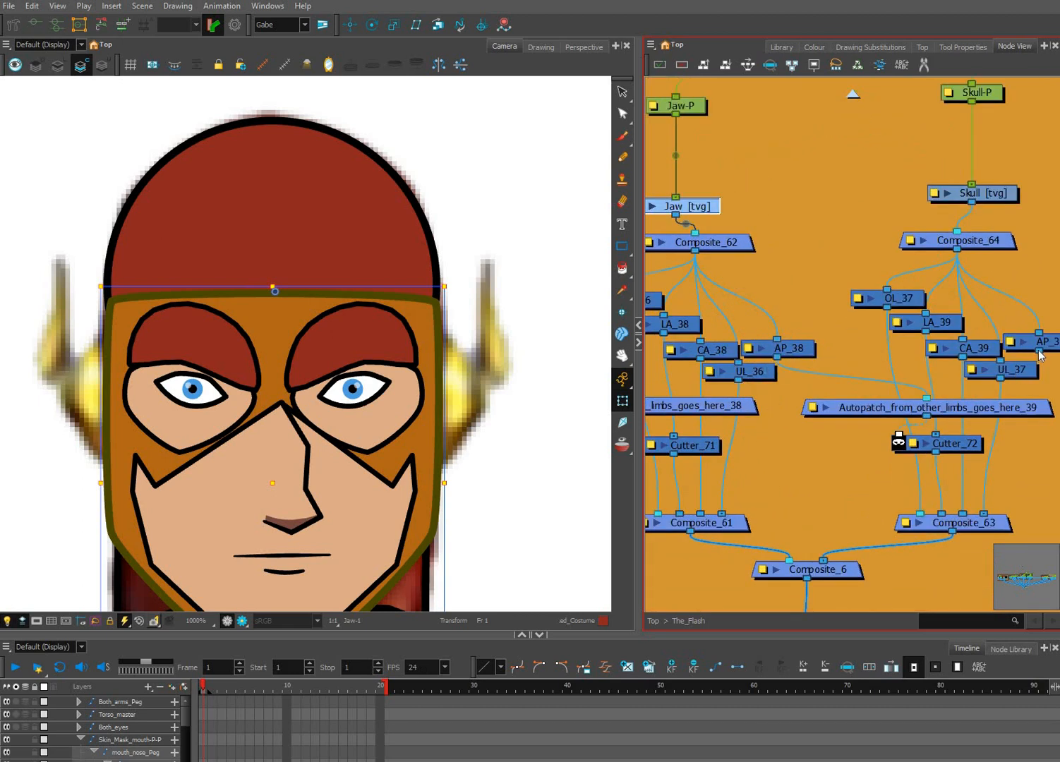
pyautogui.moveTo(1038, 350); pyautogui.dragTo(689, 425)
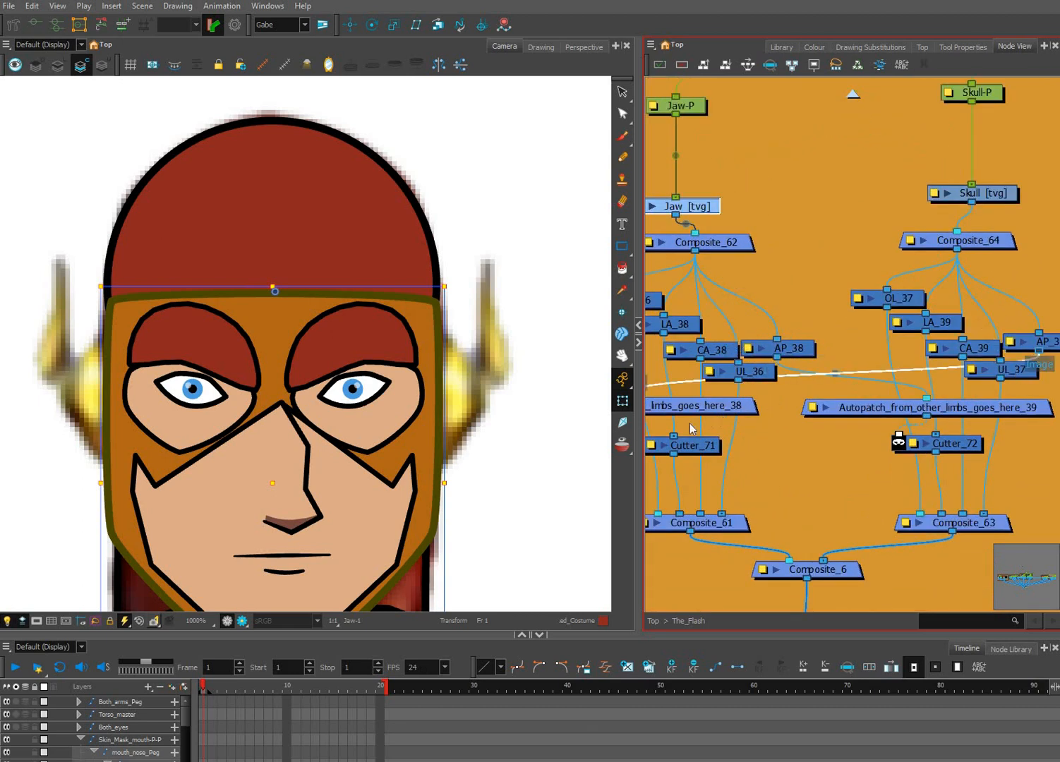
pyautogui.click(474, 363)
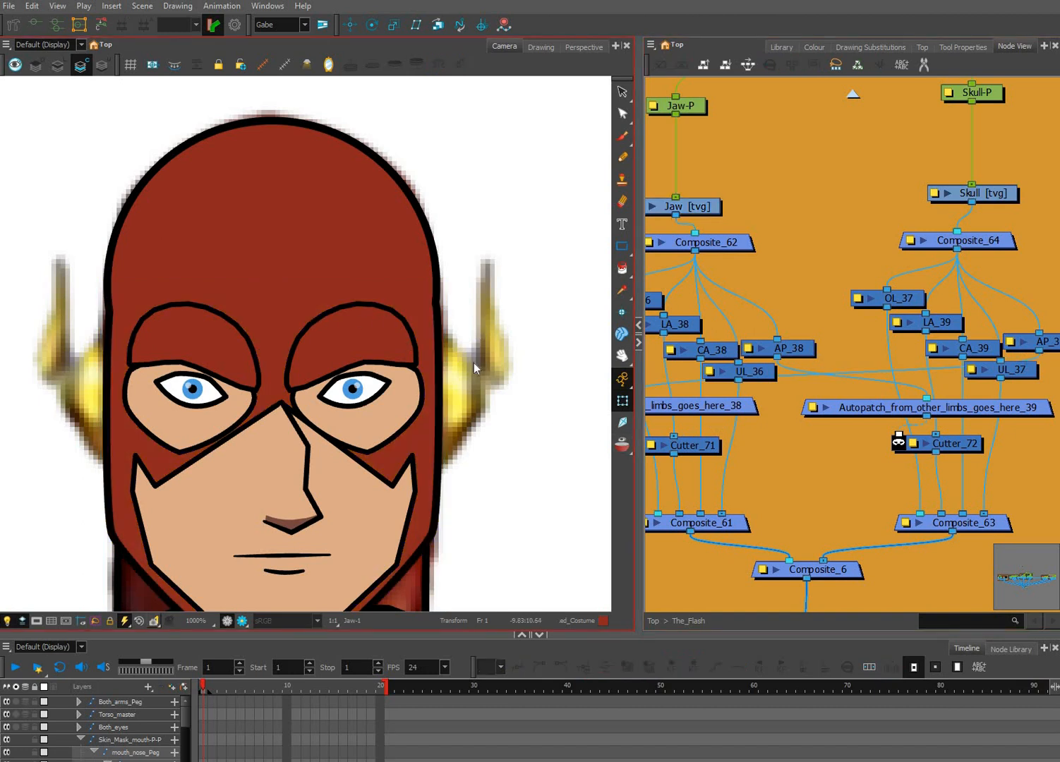
# Stretch the skull drawing's circle downward and widen it slightly on both sides, keeping the crown of the head in place.
pyautogui.scroll(-2, 475, 362)
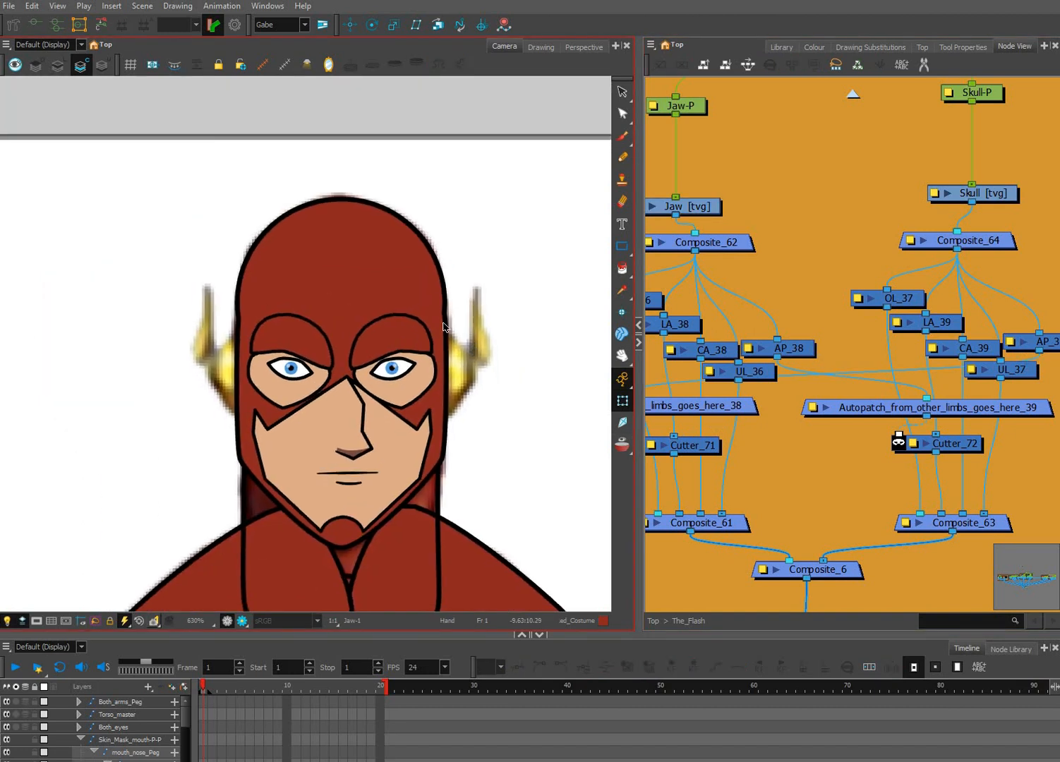
pyautogui.scroll(2, 444, 309)
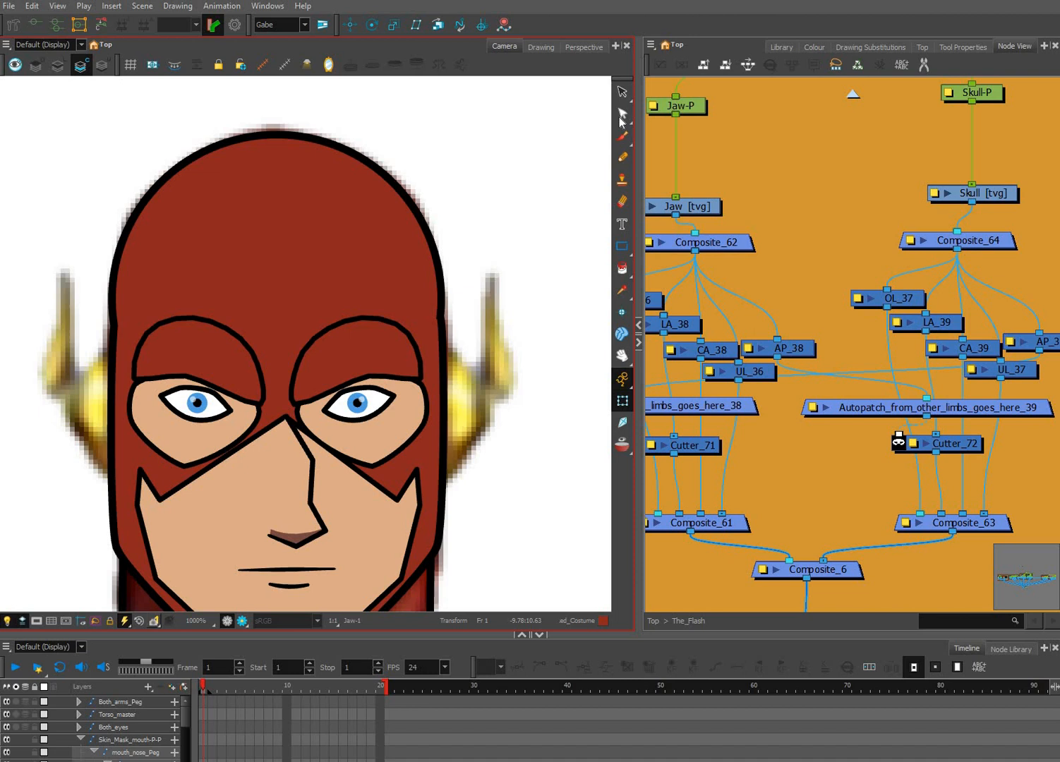
pyautogui.click(622, 115)
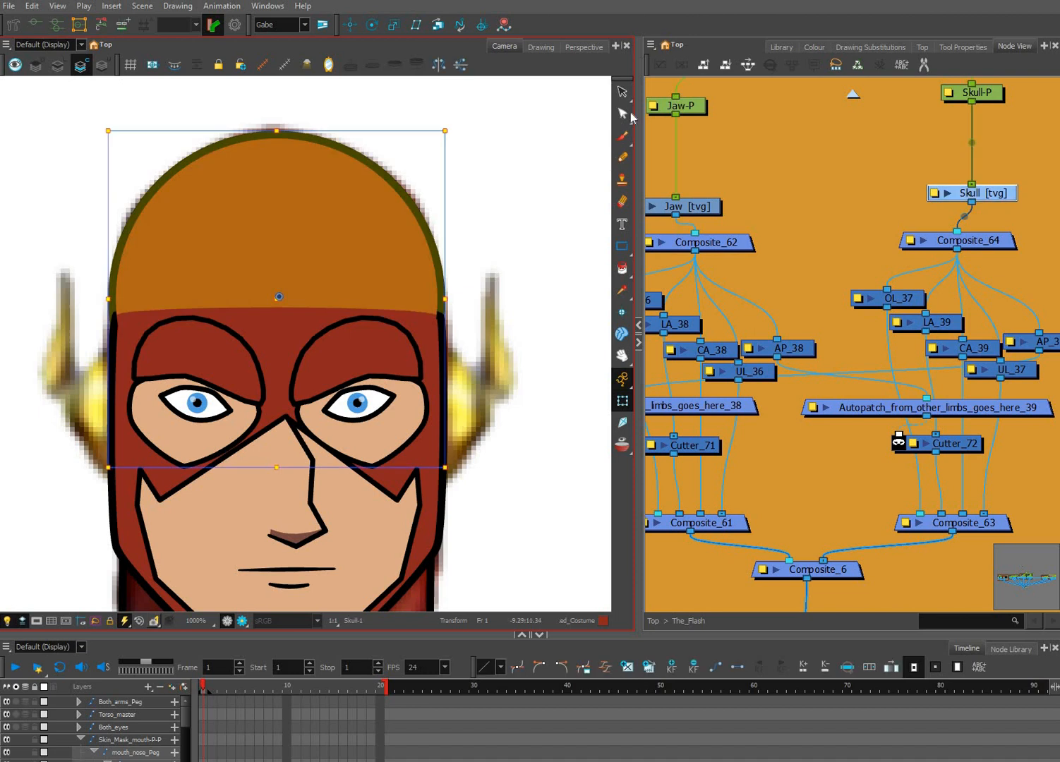
pyautogui.click(622, 92)
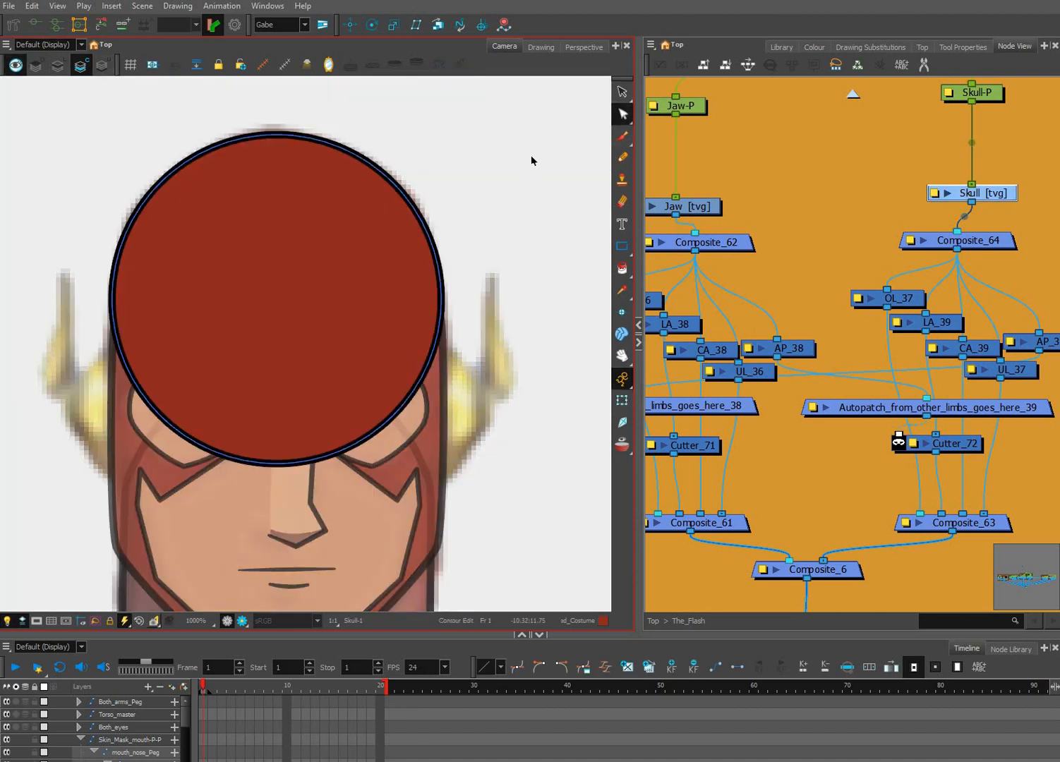
pyautogui.click(276, 463)
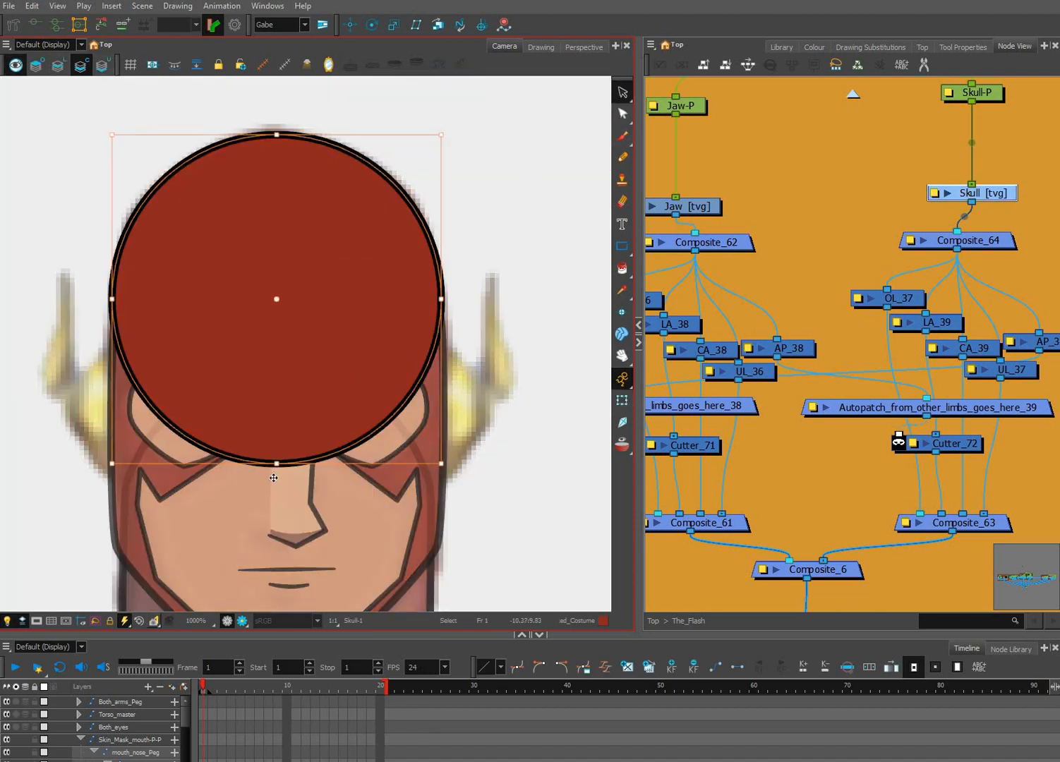
pyautogui.moveTo(276, 464); pyautogui.dragTo(274, 487)
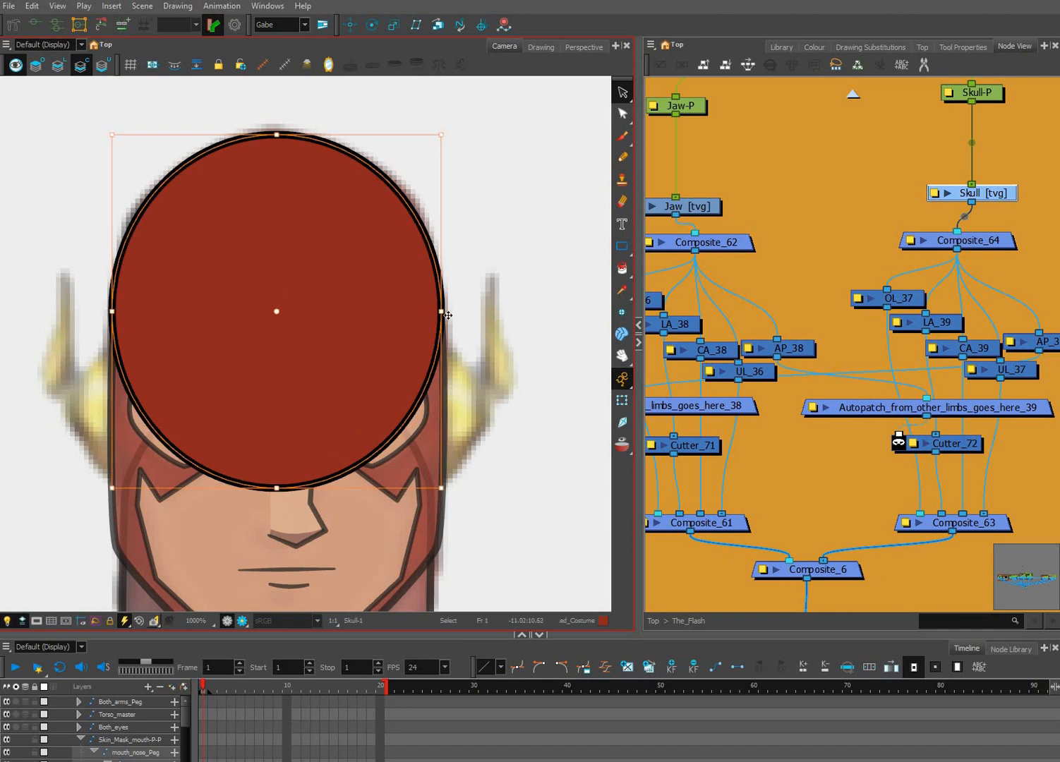
pyautogui.moveTo(448, 315); pyautogui.dragTo(446, 285)
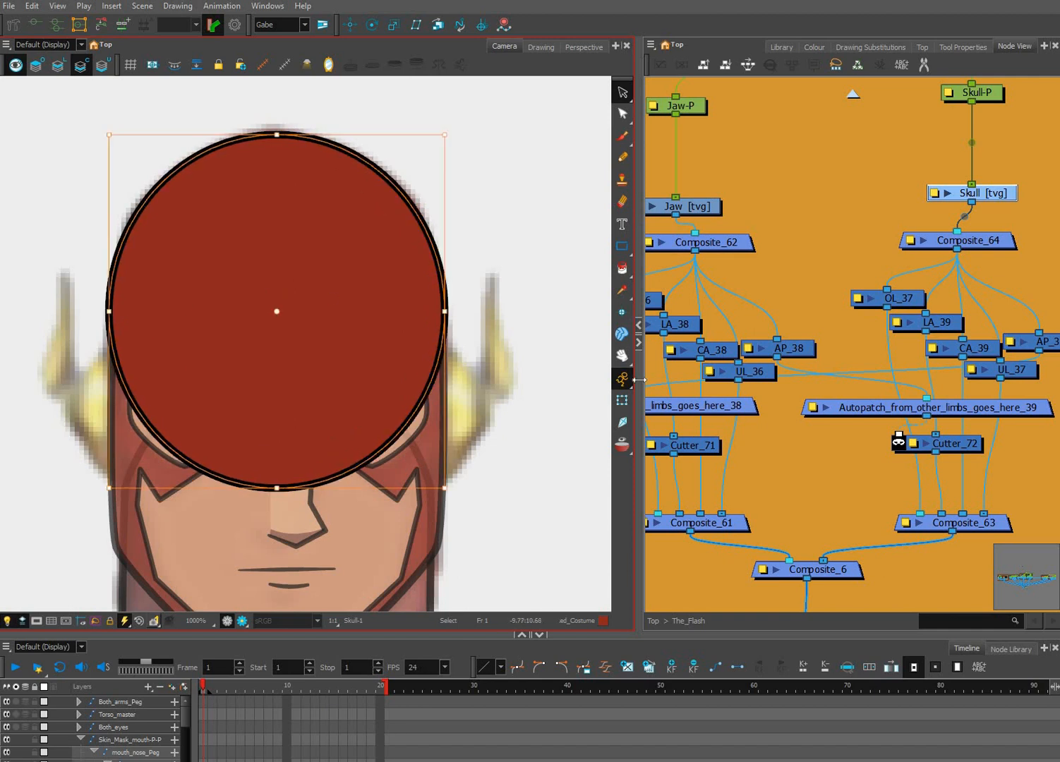
pyautogui.hotkey('shift', 't')
pyautogui.click(555, 416)
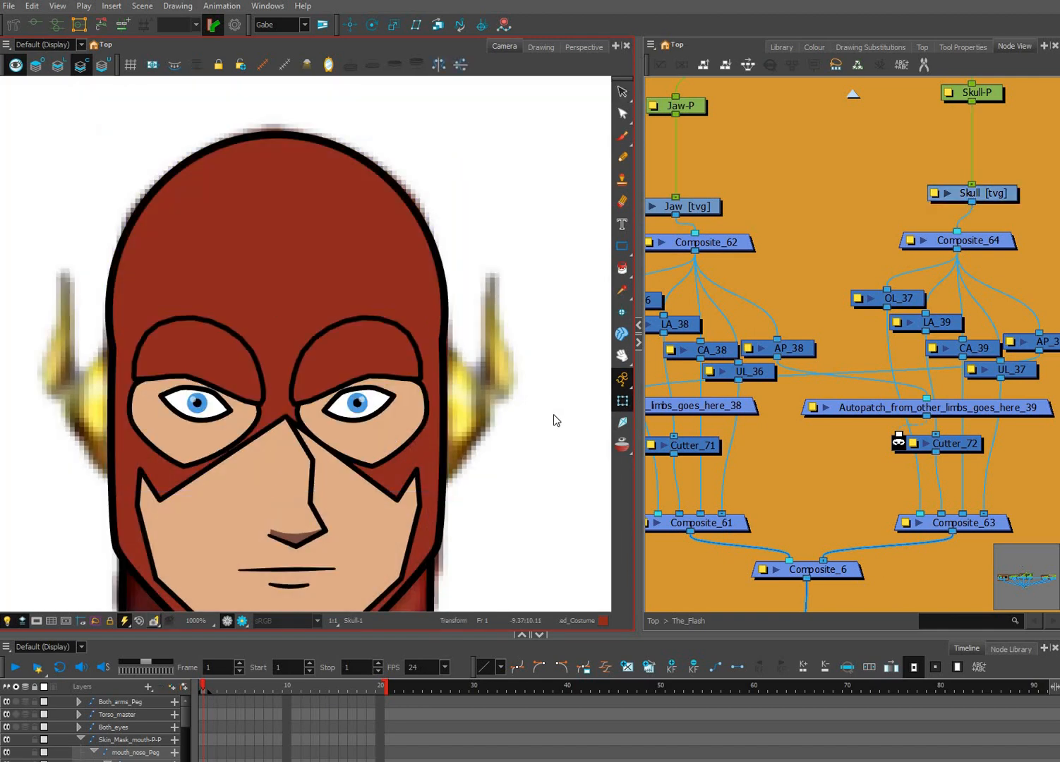
# Nudge the entire Skin_Mask_1 artwork around the viewer's right eye slightly outward, toward the side of the head.
pyautogui.scroll(-2, 550, 388)
pyautogui.press('space')
pyautogui.moveTo(551, 370); pyautogui.dragTo(549, 310)
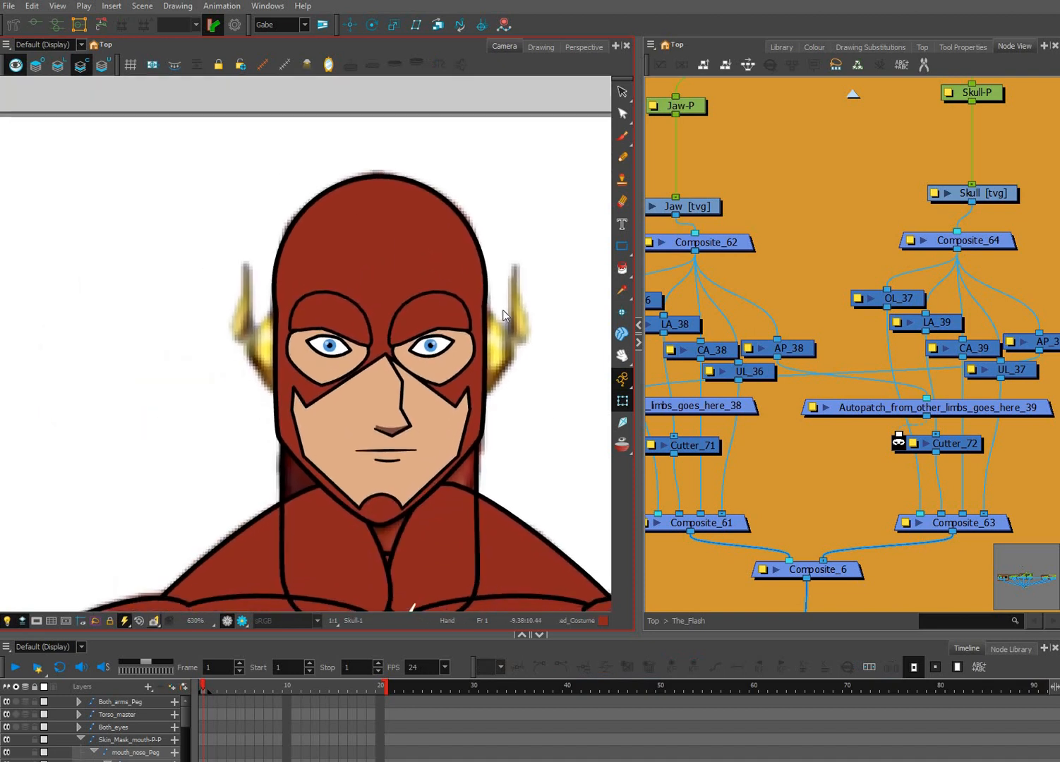
pyautogui.moveTo(541, 391); pyautogui.dragTo(517, 350)
pyautogui.press('space')
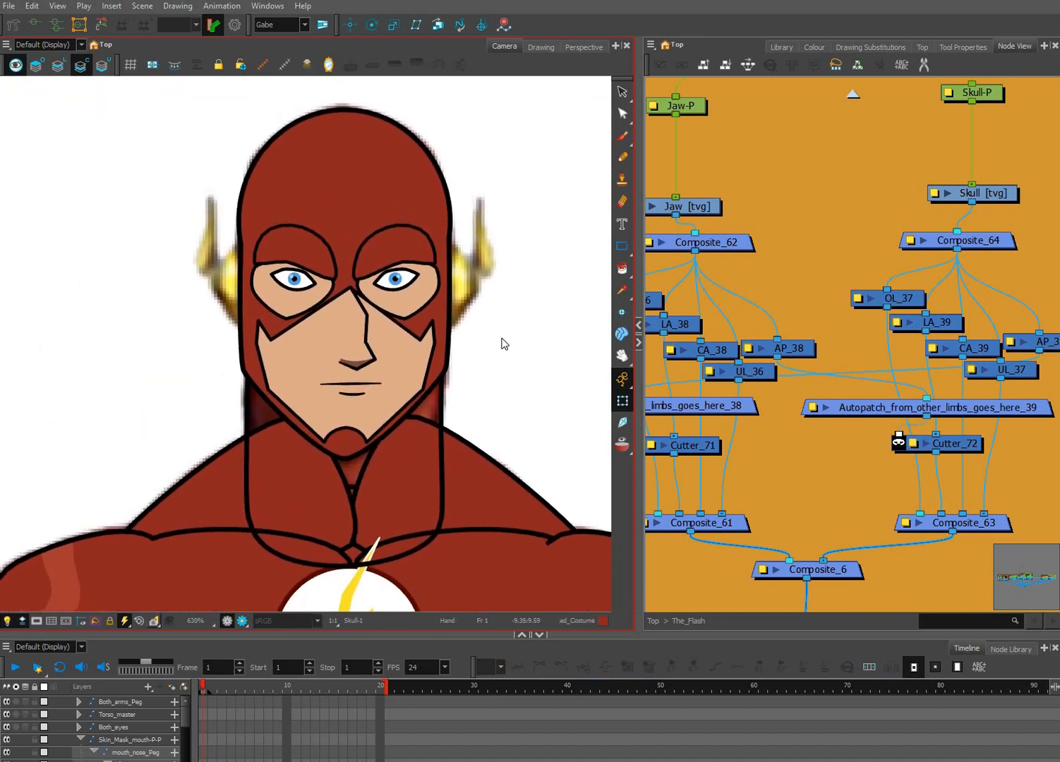
pyautogui.scroll(1, 504, 339)
pyautogui.scroll(1, 440, 329)
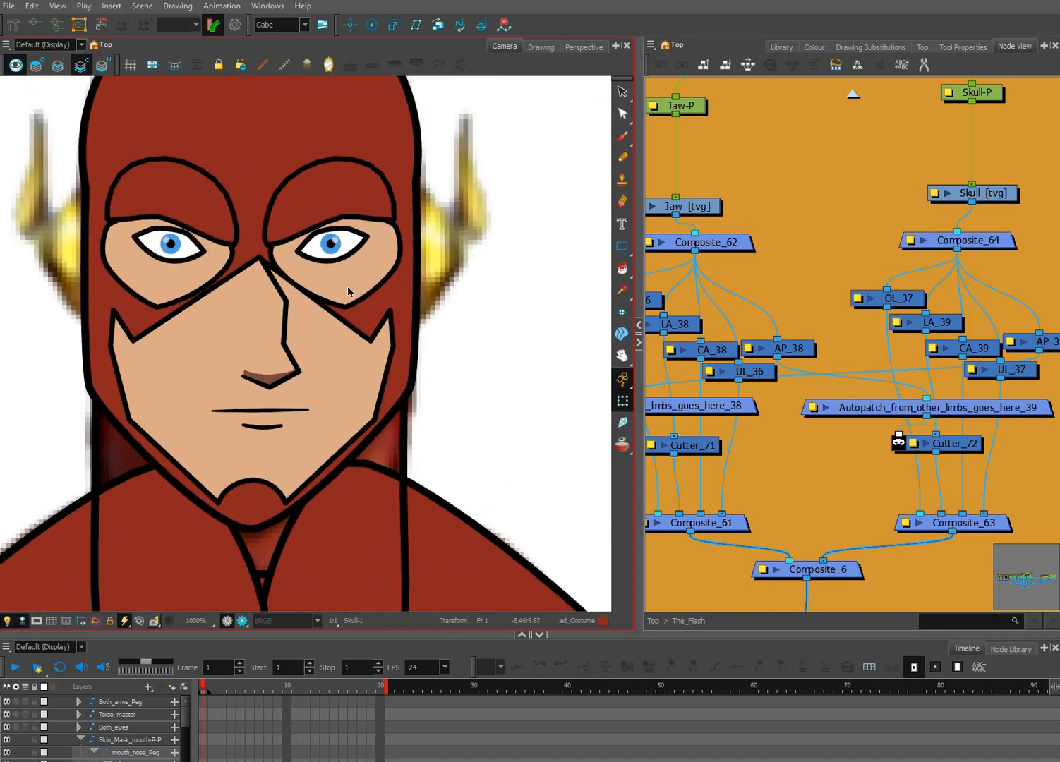
pyautogui.click(419, 309)
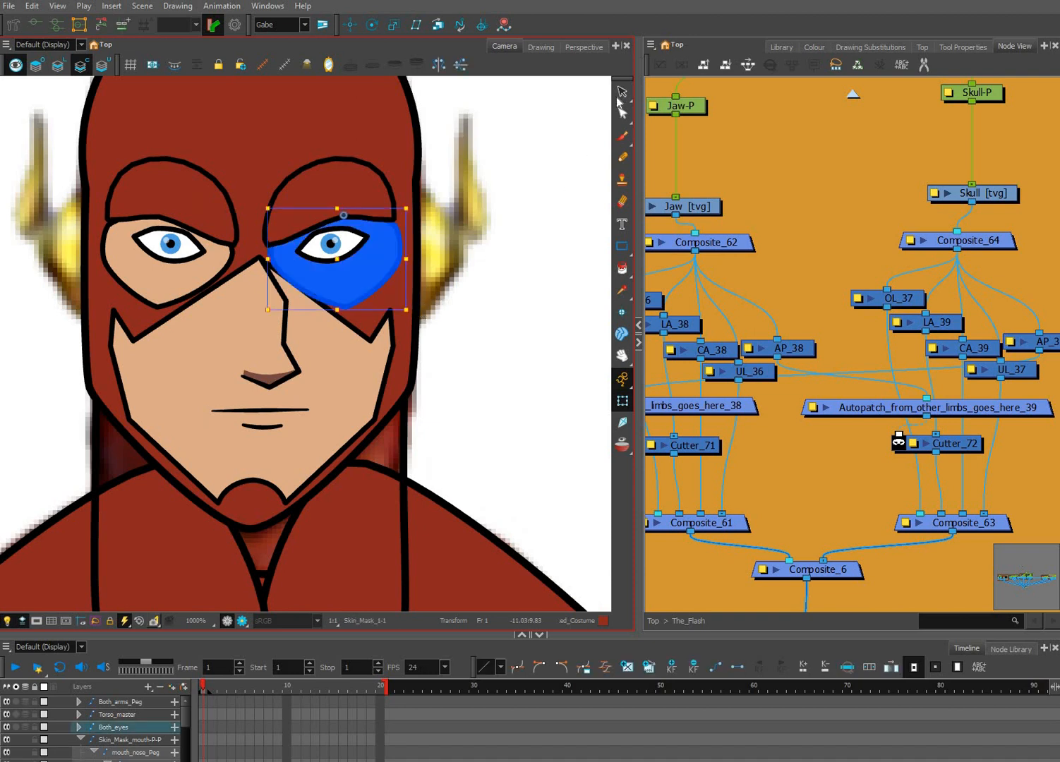
pyautogui.hotkey('alt', 's')
pyautogui.hotkey('ctrl', 'a')
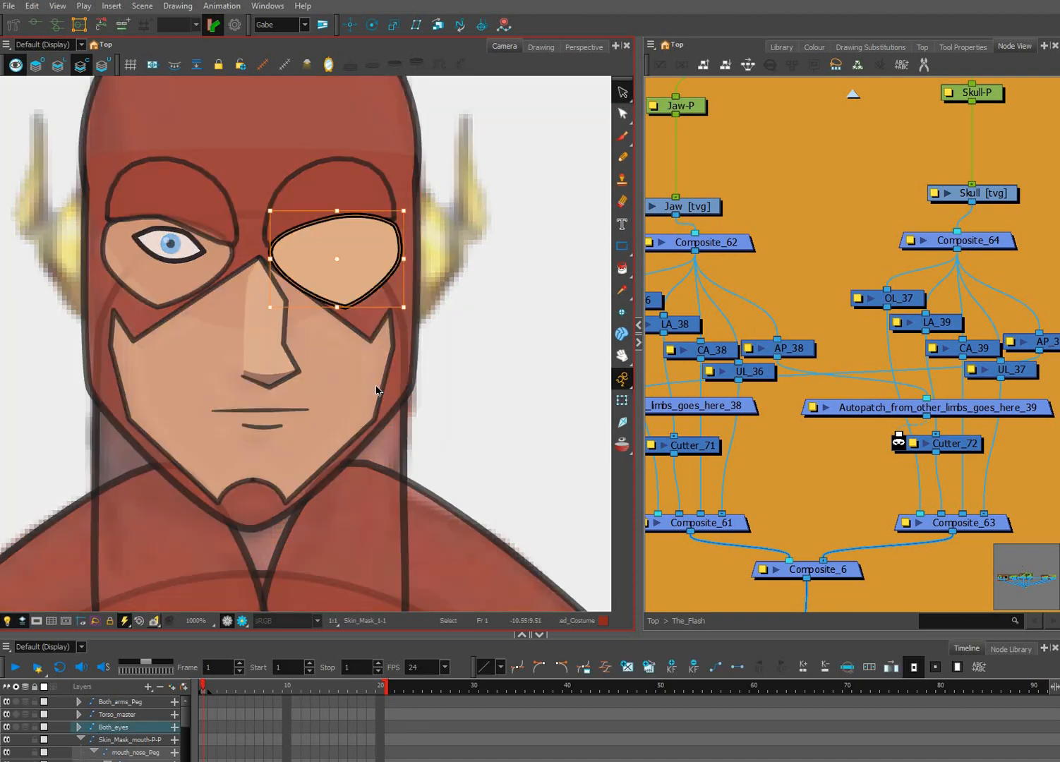
pyautogui.press('Up')
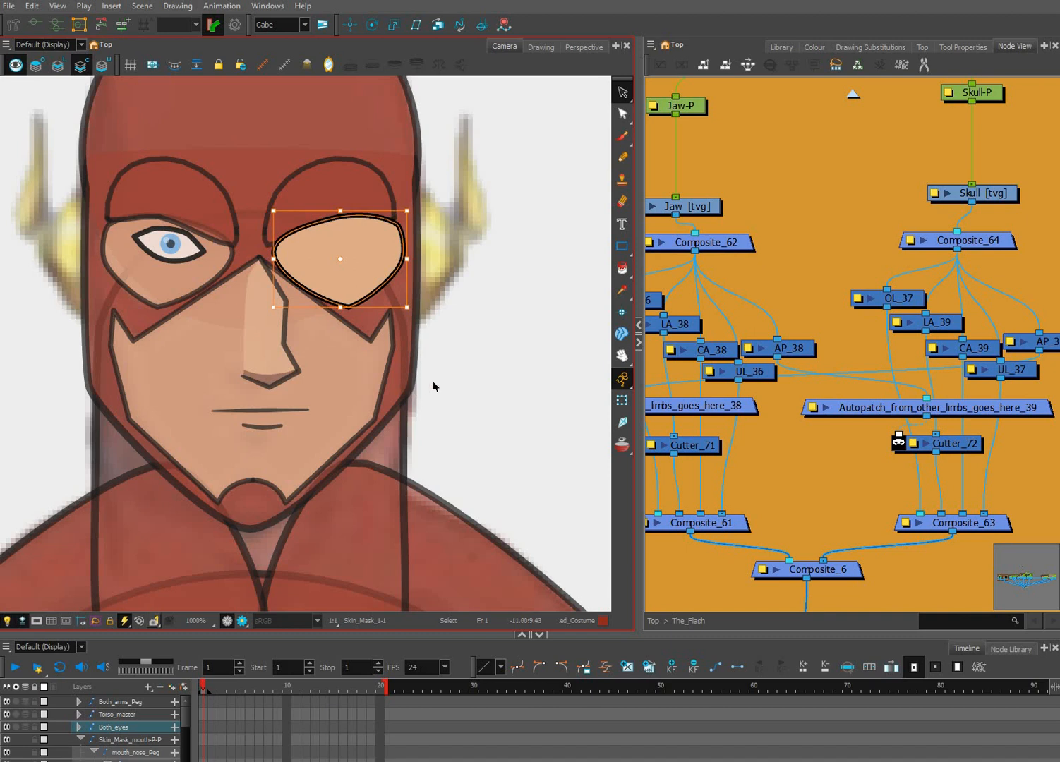
pyautogui.click(562, 419)
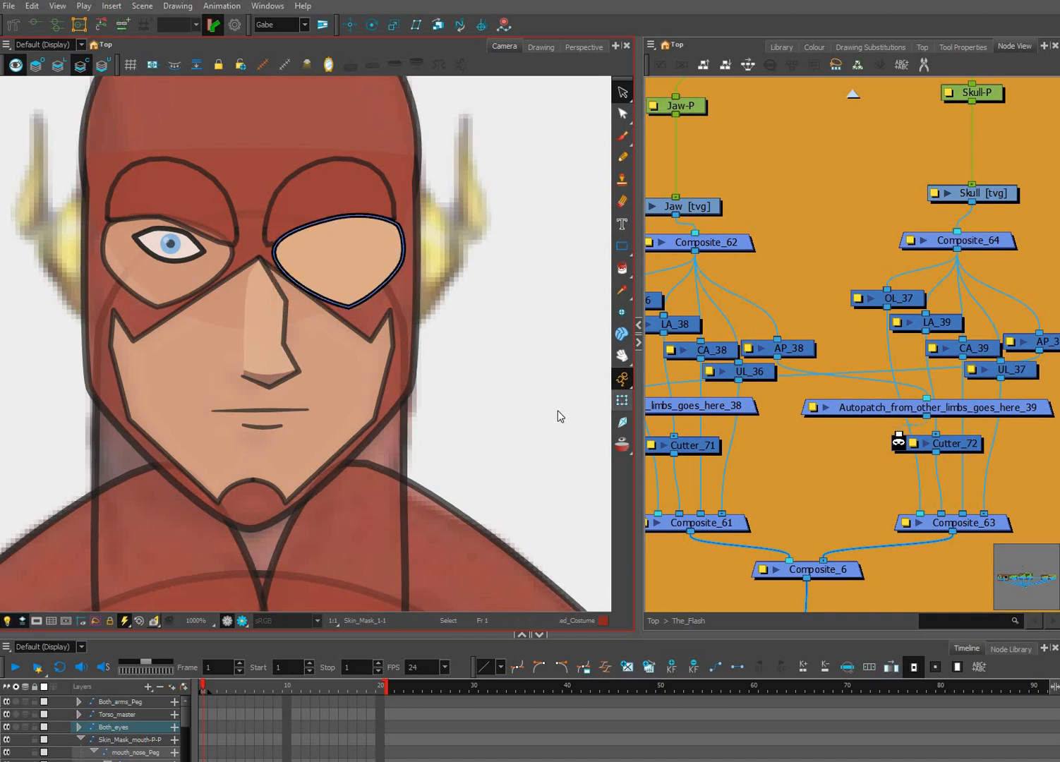
pyautogui.hotkey('shift', 't')
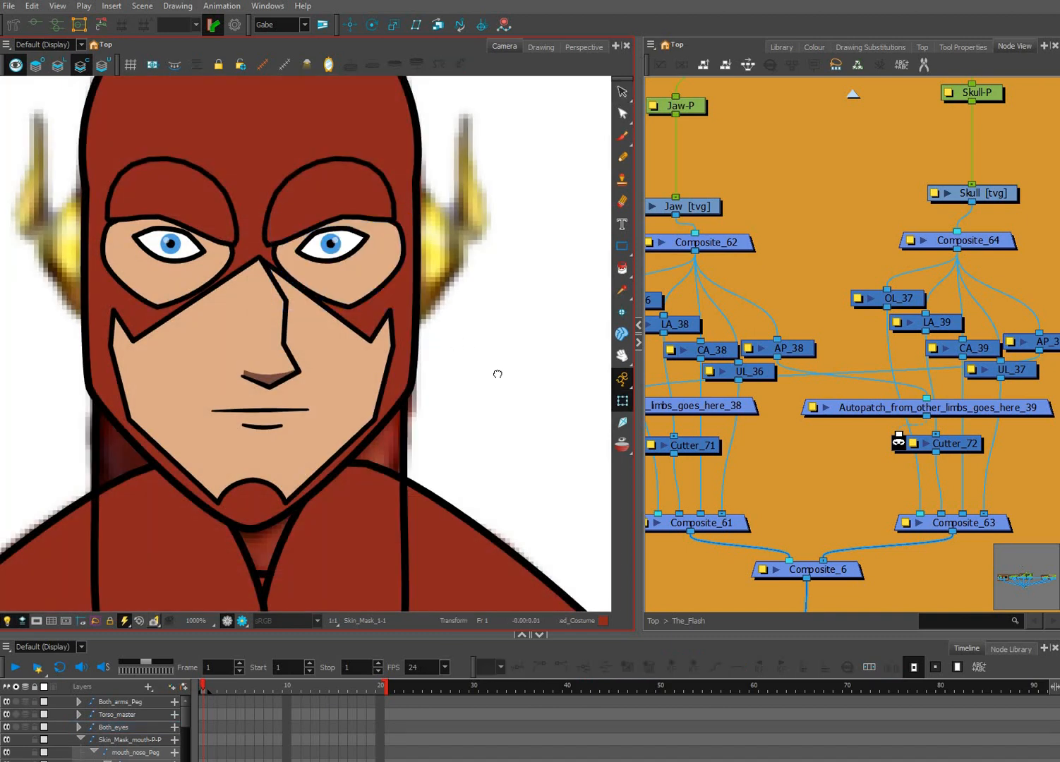
# Nudge the side contour points of the nose and mouth skin mask slightly inward on both sides of the face.
pyautogui.scroll(1, 438, 381)
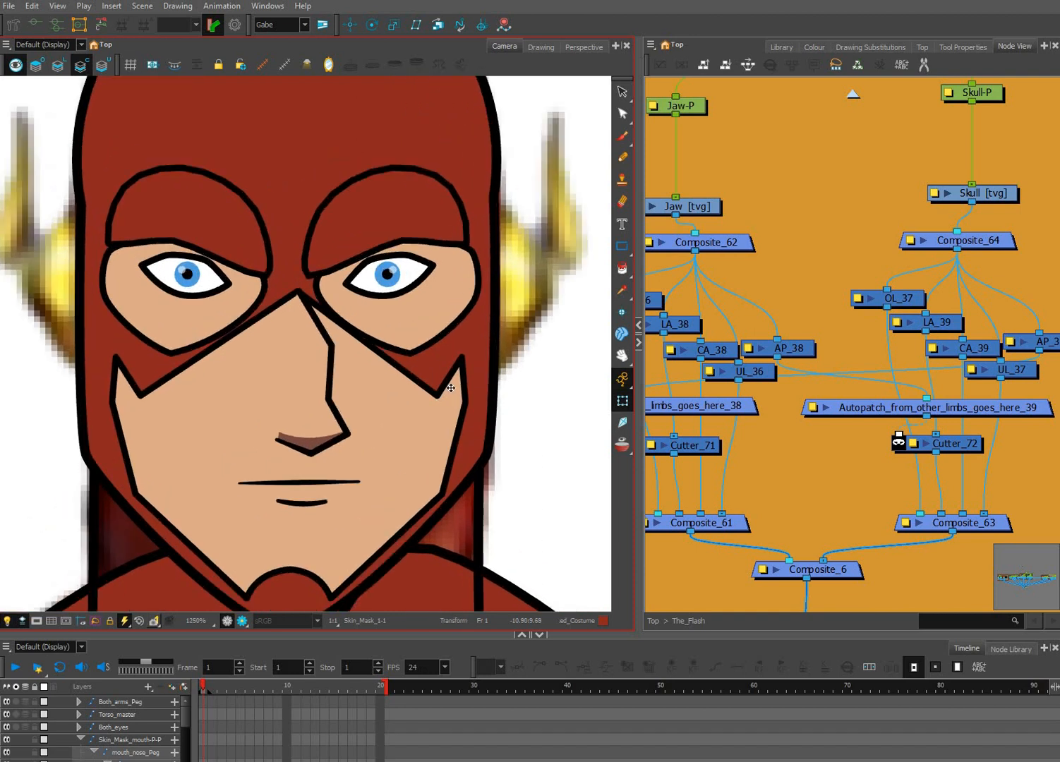
pyautogui.click(450, 387)
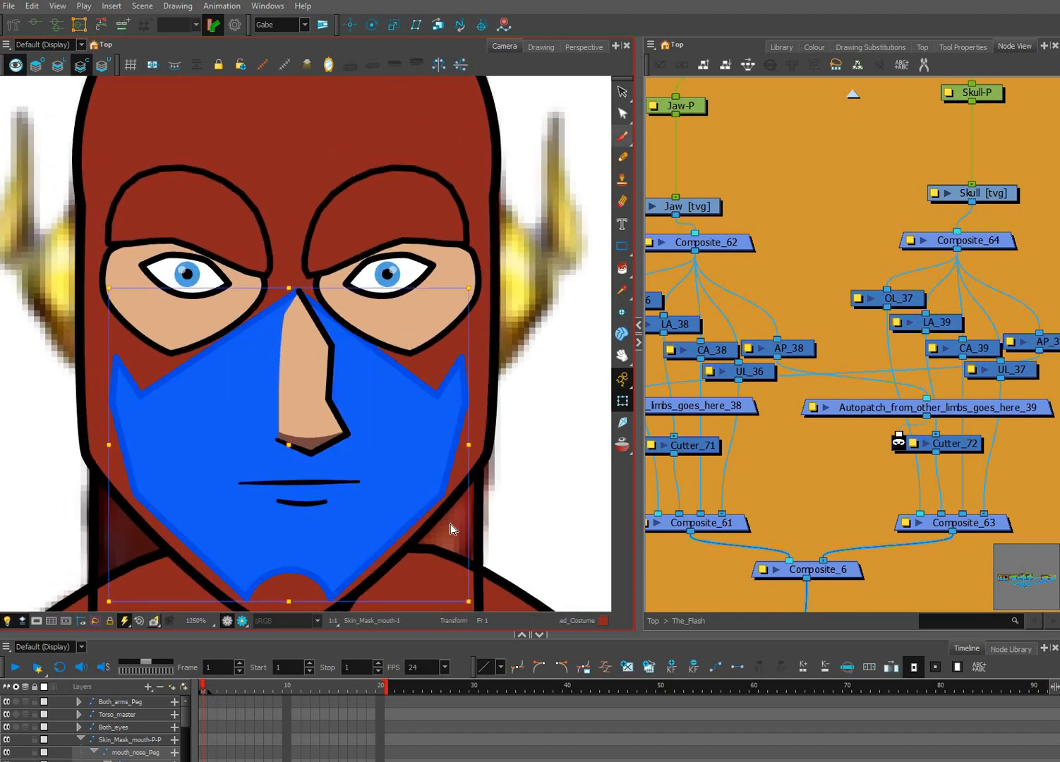
pyautogui.click(622, 114)
pyautogui.moveTo(388, 579); pyautogui.dragTo(499, 501)
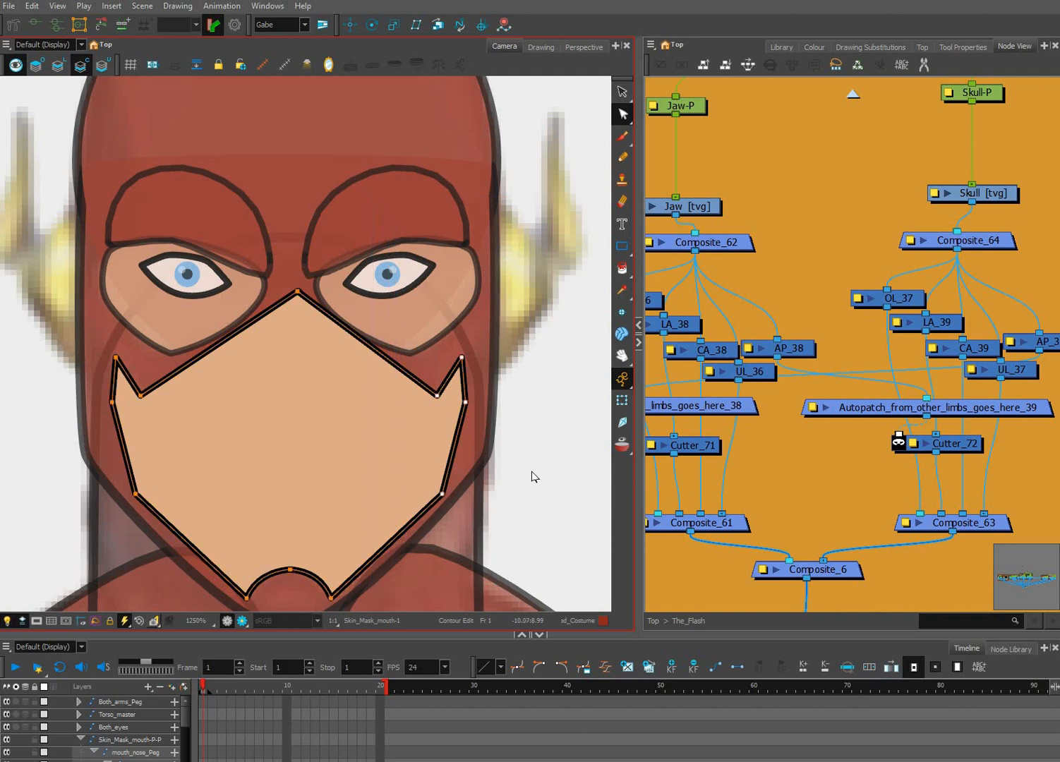
pyautogui.press('Left')
pyautogui.press('Left')
pyautogui.press('Left')
pyautogui.moveTo(73, 325)
pyautogui.mouseDown()
pyautogui.moveTo(176, 570)
pyautogui.moveTo(71, 342)
pyautogui.mouseUp()
pyautogui.press('Right')
pyautogui.click(439, 310)
# Reposition the top peak point of the nose and mouth skin mask slightly toward the face's centre and upward.
pyautogui.moveTo(374, 222); pyautogui.dragTo(272, 319)
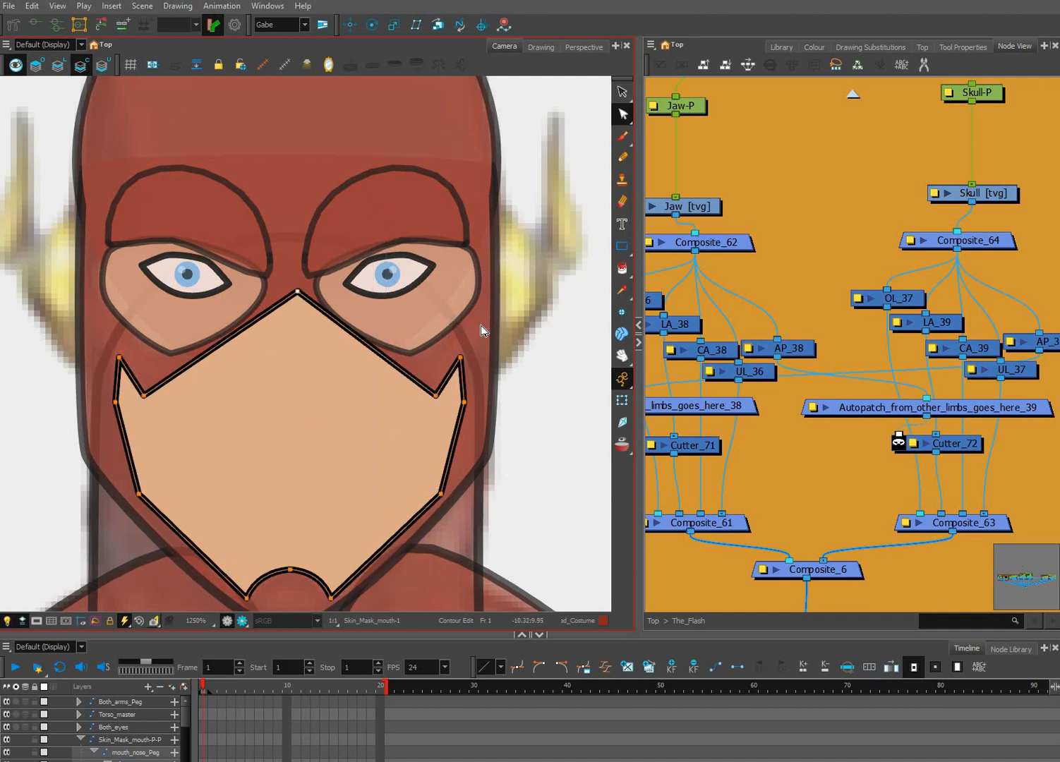
pyautogui.press('Left')
pyautogui.press('Left')
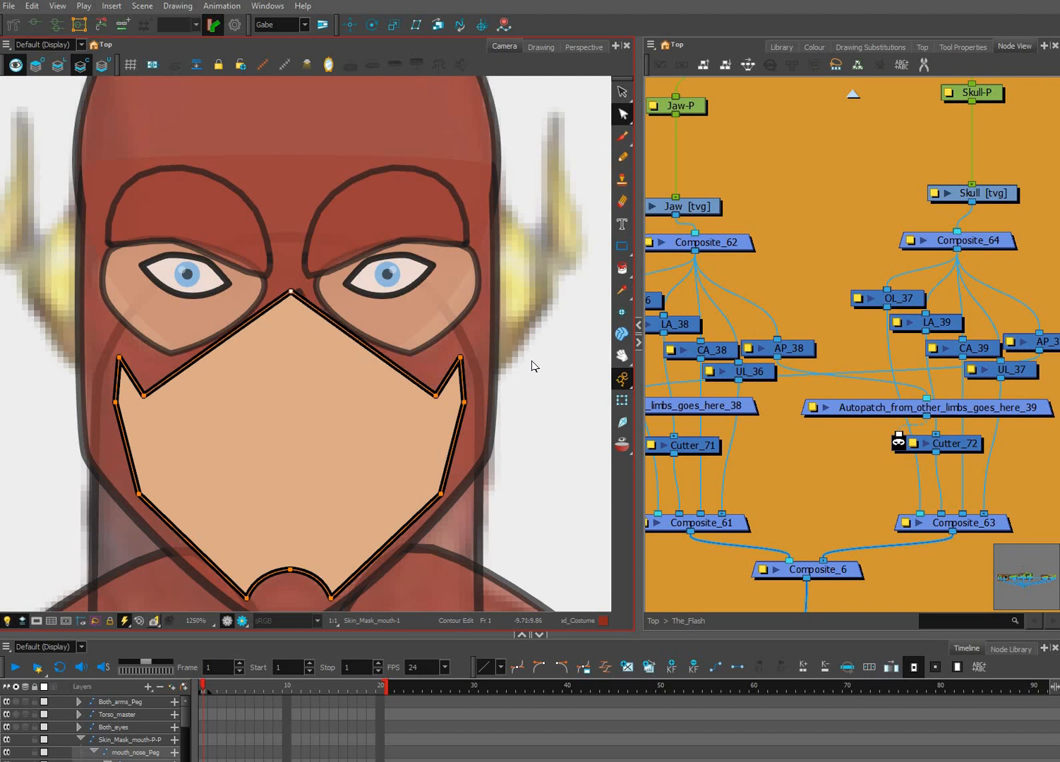
pyautogui.press('Right')
pyautogui.press('Up')
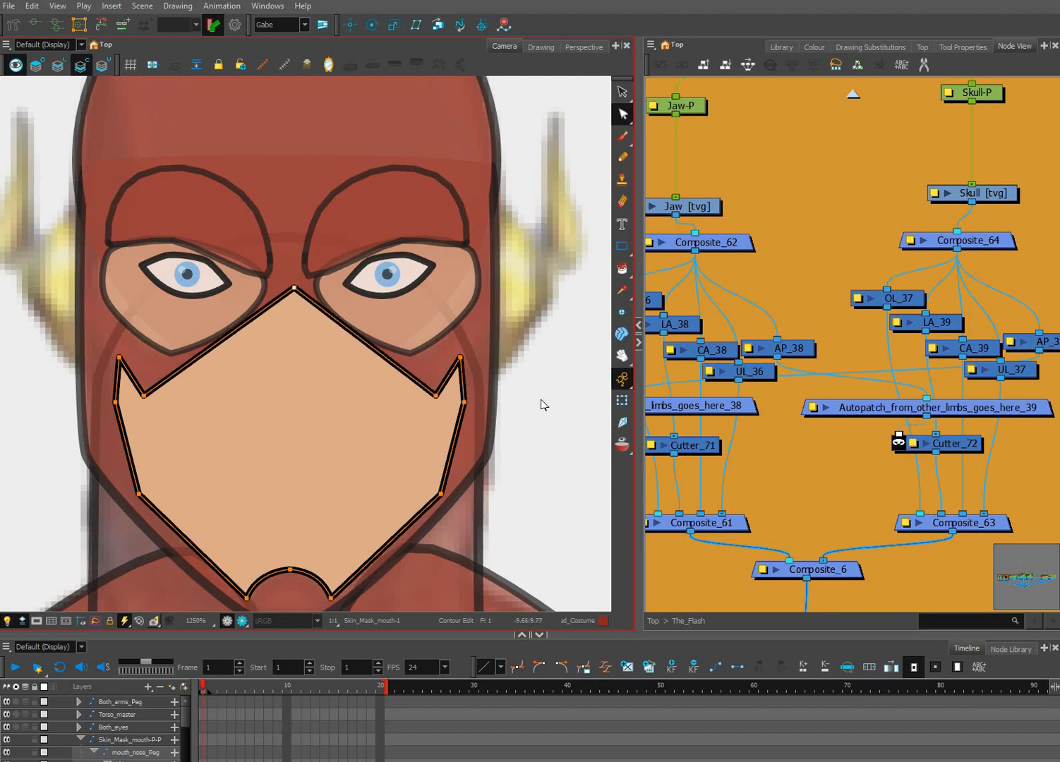
pyautogui.scroll(-3, 558, 410)
pyautogui.hotkey('shift', 't')
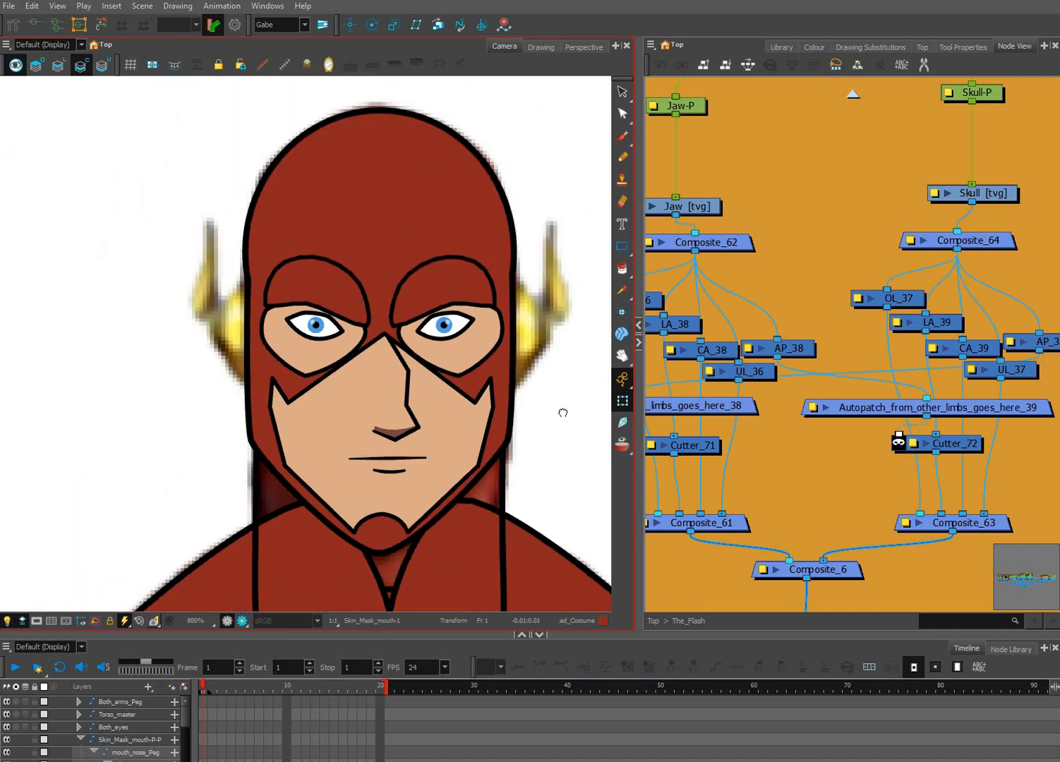
# Select the parent peg of the nose, lips and mouth mask and scale the whole group slightly narrower.
pyautogui.scroll(-3, 554, 406)
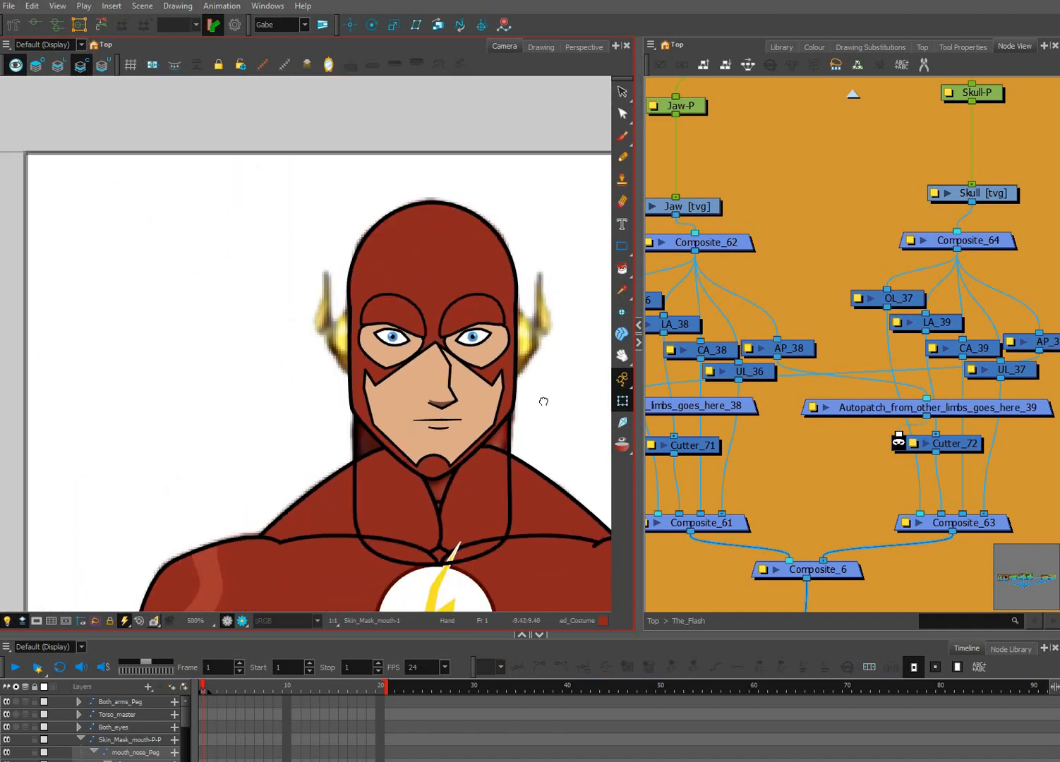
pyautogui.scroll(3, 455, 416)
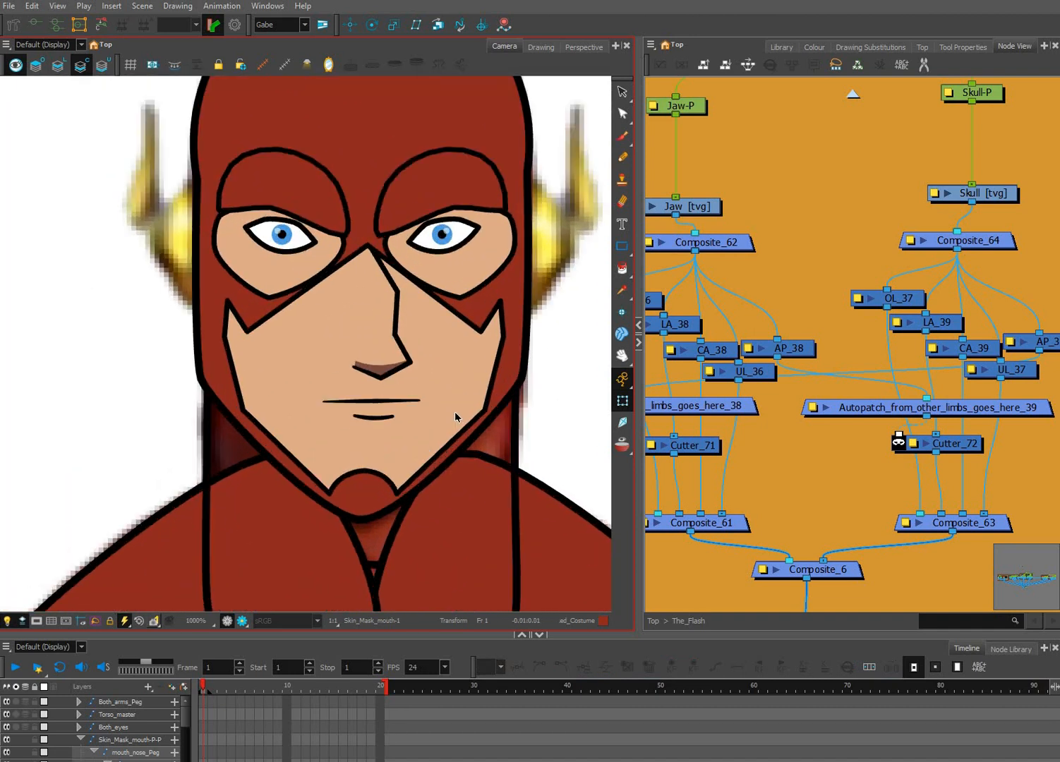
pyautogui.click(429, 422)
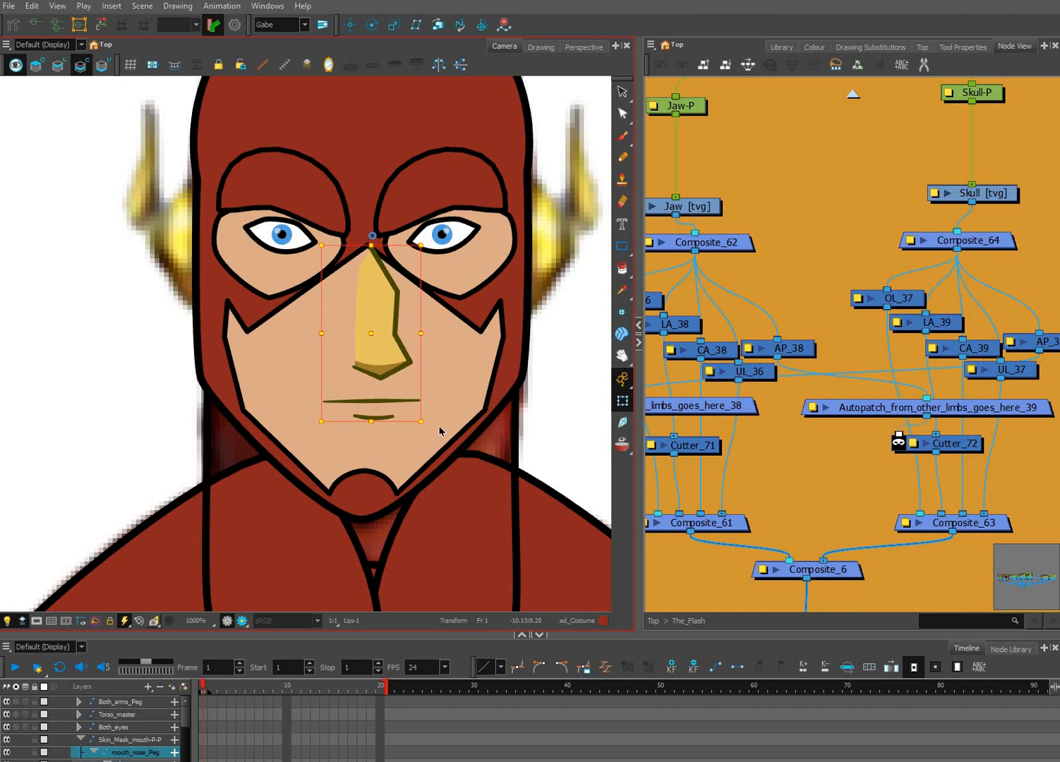
pyautogui.click(505, 493)
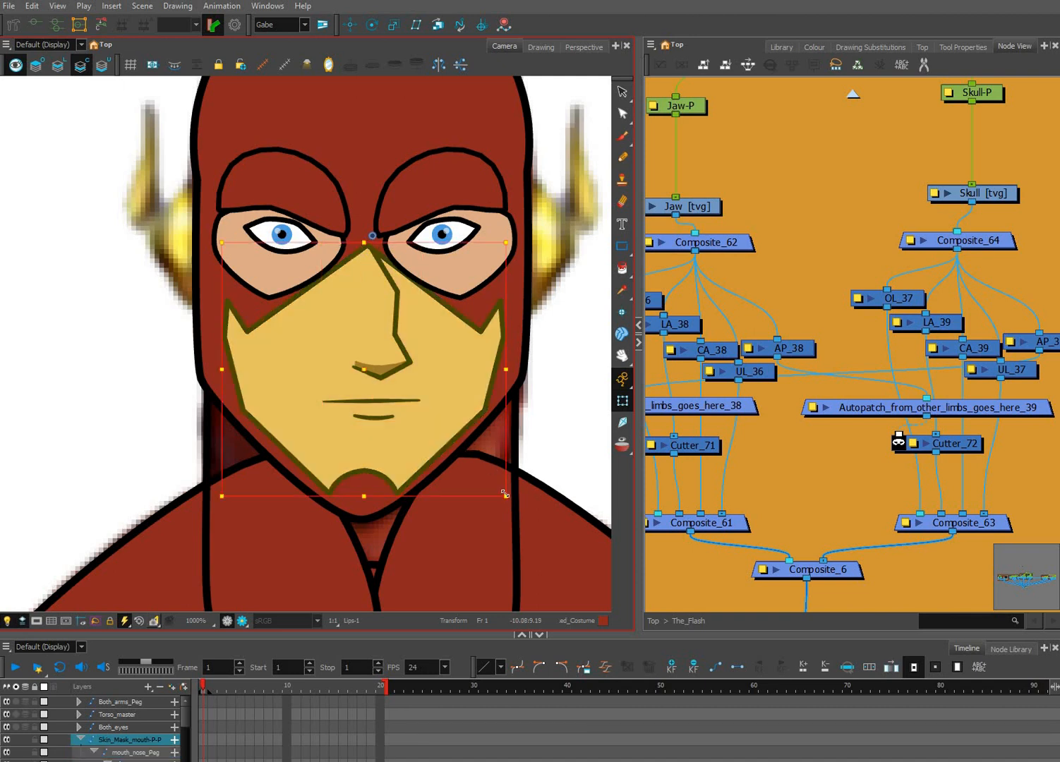
pyautogui.moveTo(502, 490)
pyautogui.mouseDown()
pyautogui.moveTo(501, 472)
pyautogui.moveTo(502, 489)
pyautogui.mouseUp()
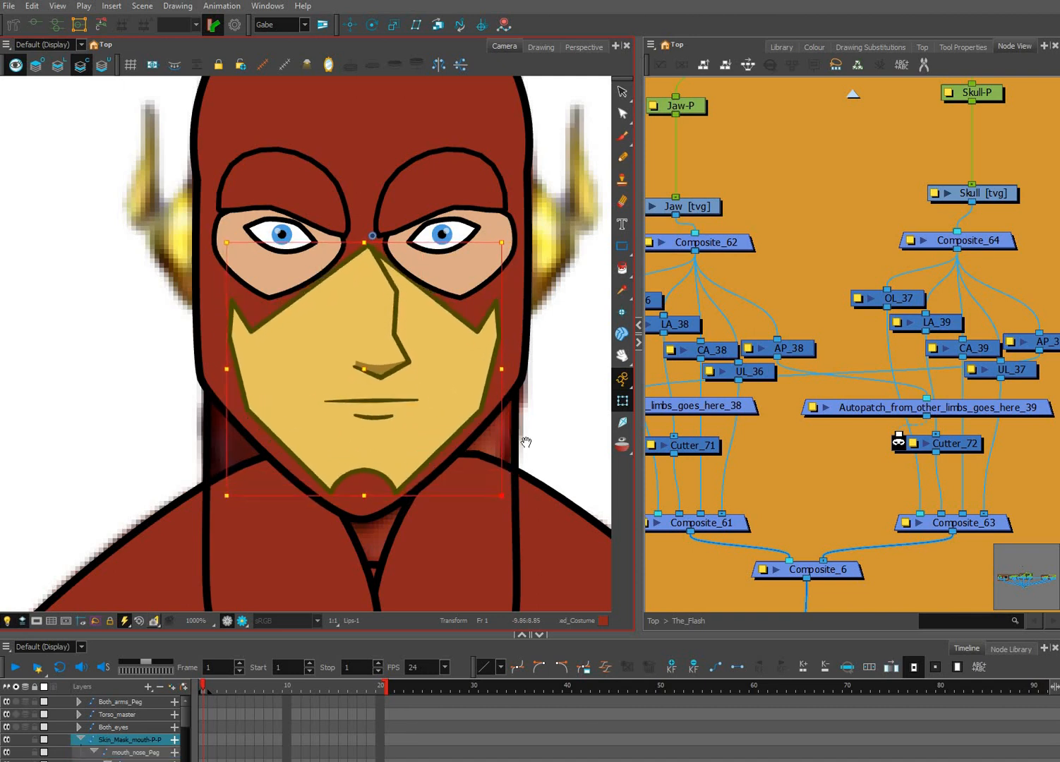
pyautogui.scroll(-2, 507, 452)
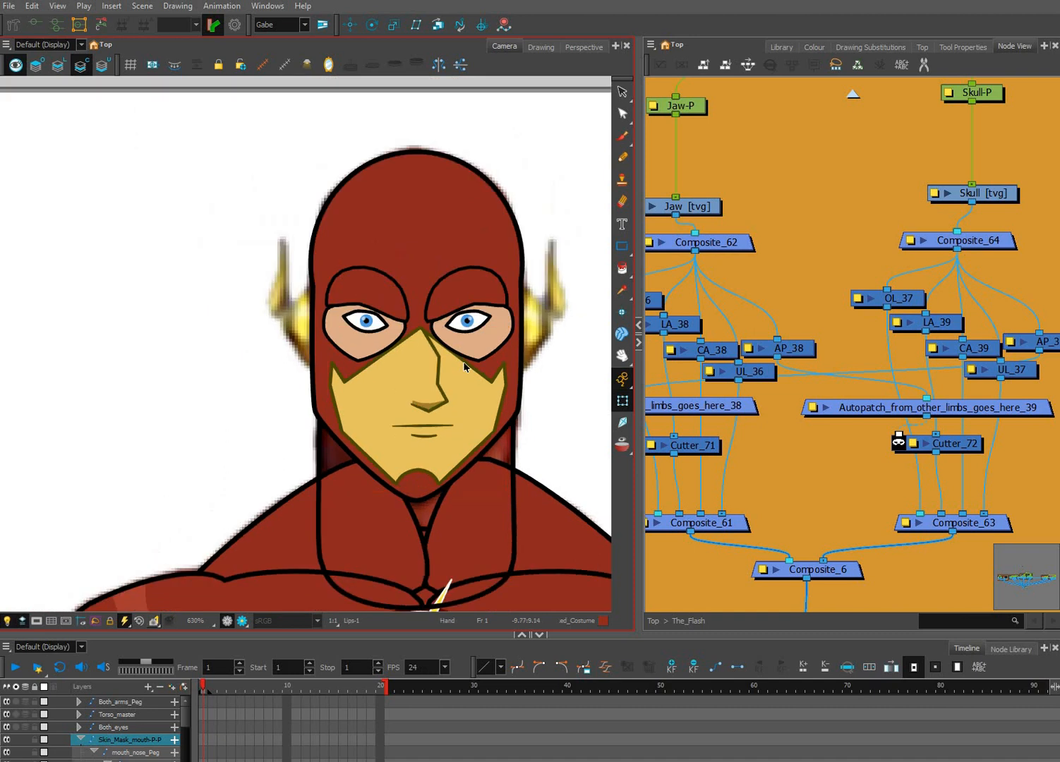
# Add a new peg above Skin_Mask_mouth-P-P and connect it as that node's parent.
pyautogui.moveTo(417, 316); pyautogui.dragTo(390, 347)
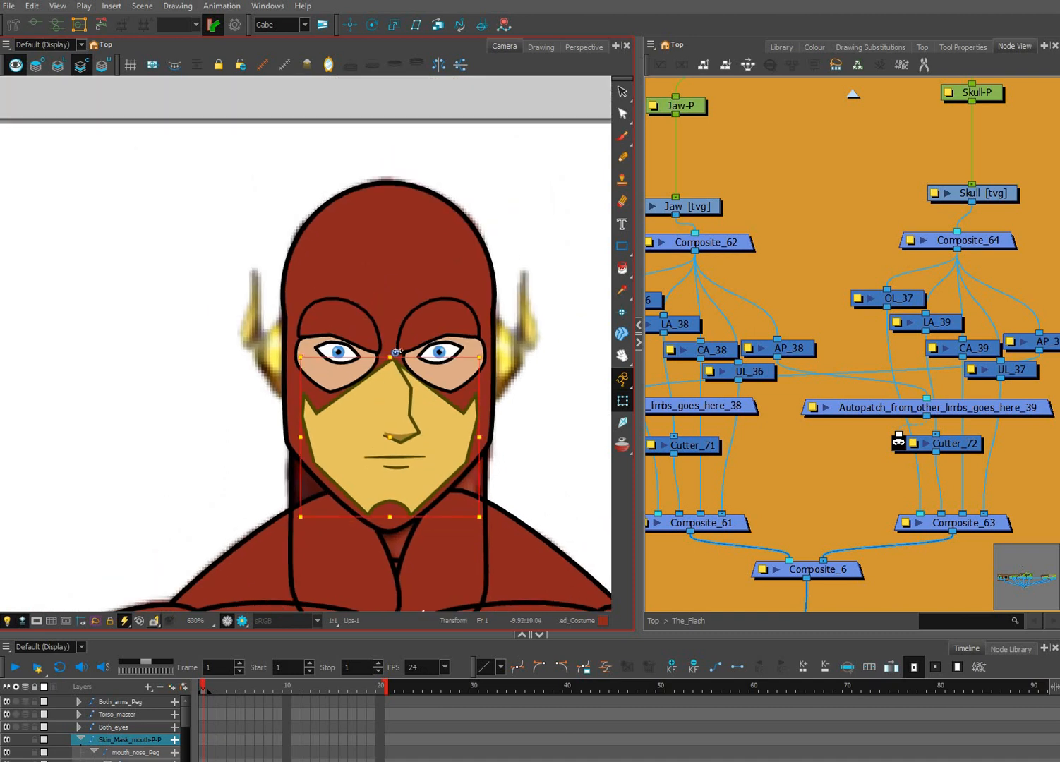
pyautogui.scroll(1, 397, 348)
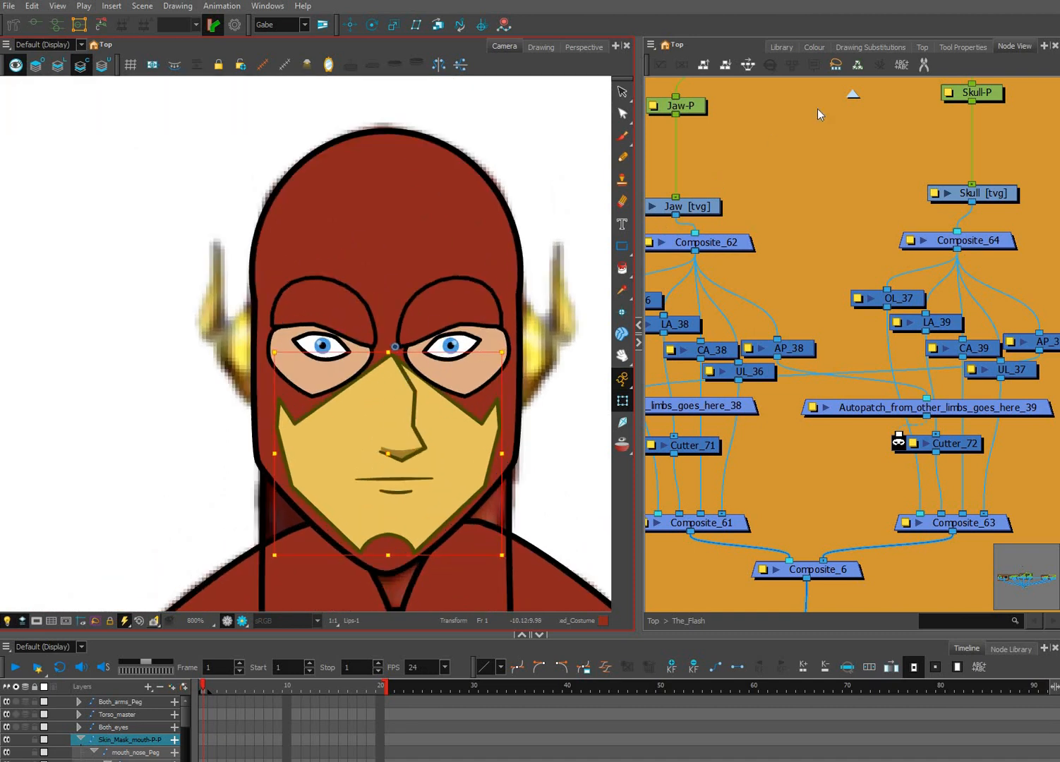
pyautogui.click(806, 77)
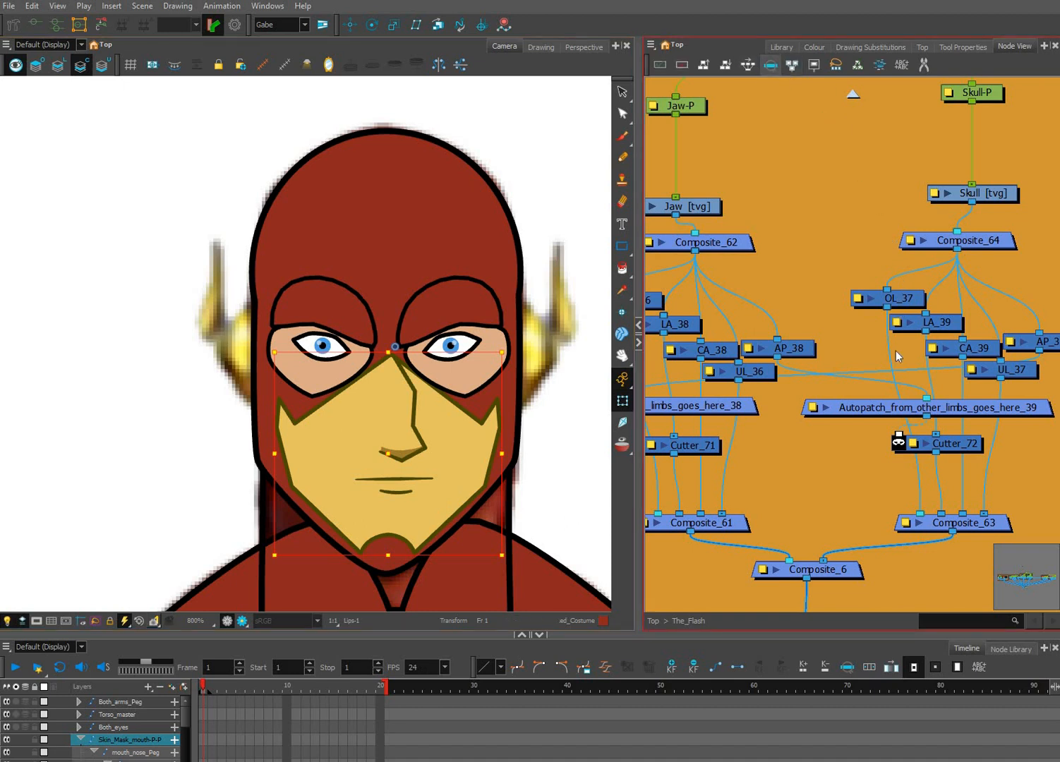
pyautogui.press('f')
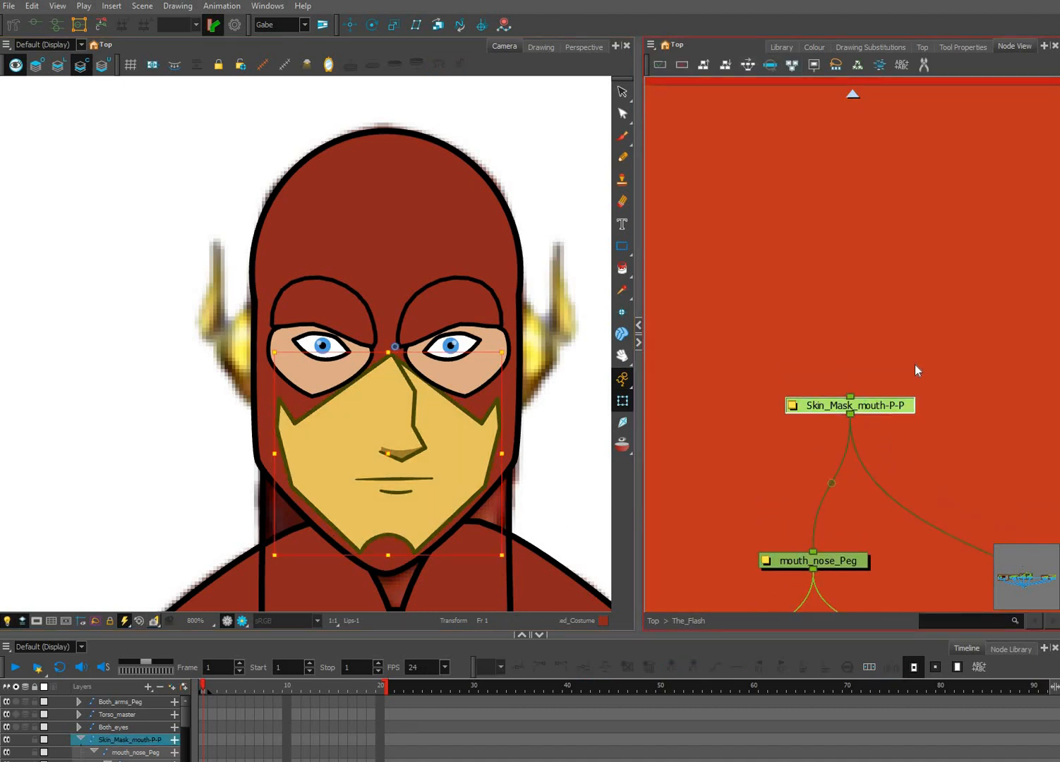
pyautogui.click(942, 349)
pyautogui.hotkey('ctrl', 'p')
pyautogui.moveTo(944, 354); pyautogui.dragTo(851, 275)
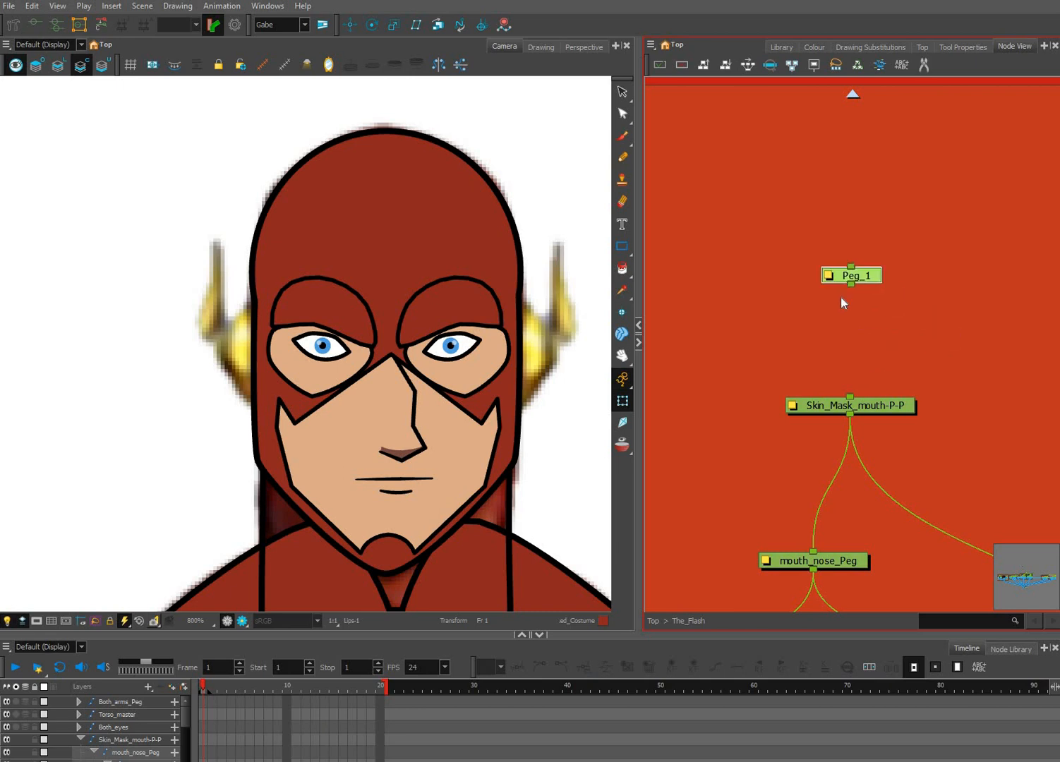
# Rename the new parent peg as Face_Master_Peg.
pyautogui.doubleClick(851, 275)
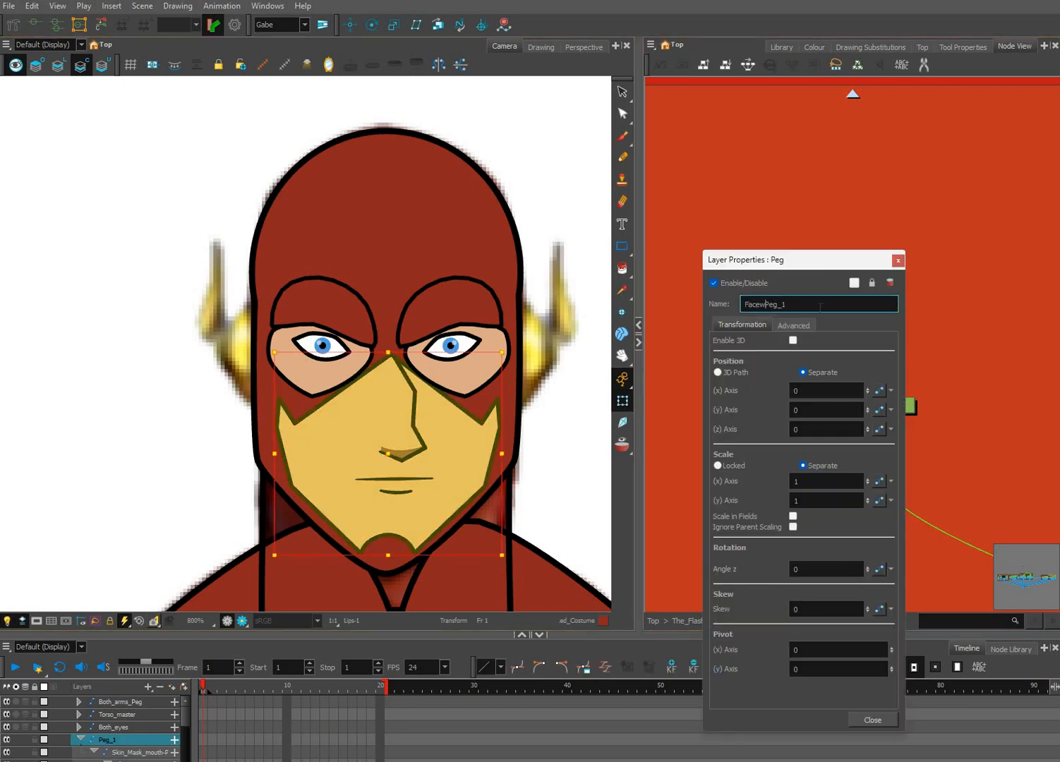
pyautogui.write('Face_,m')
pyautogui.write('Master_')
pyautogui.click(898, 261)
pyautogui.click(887, 295)
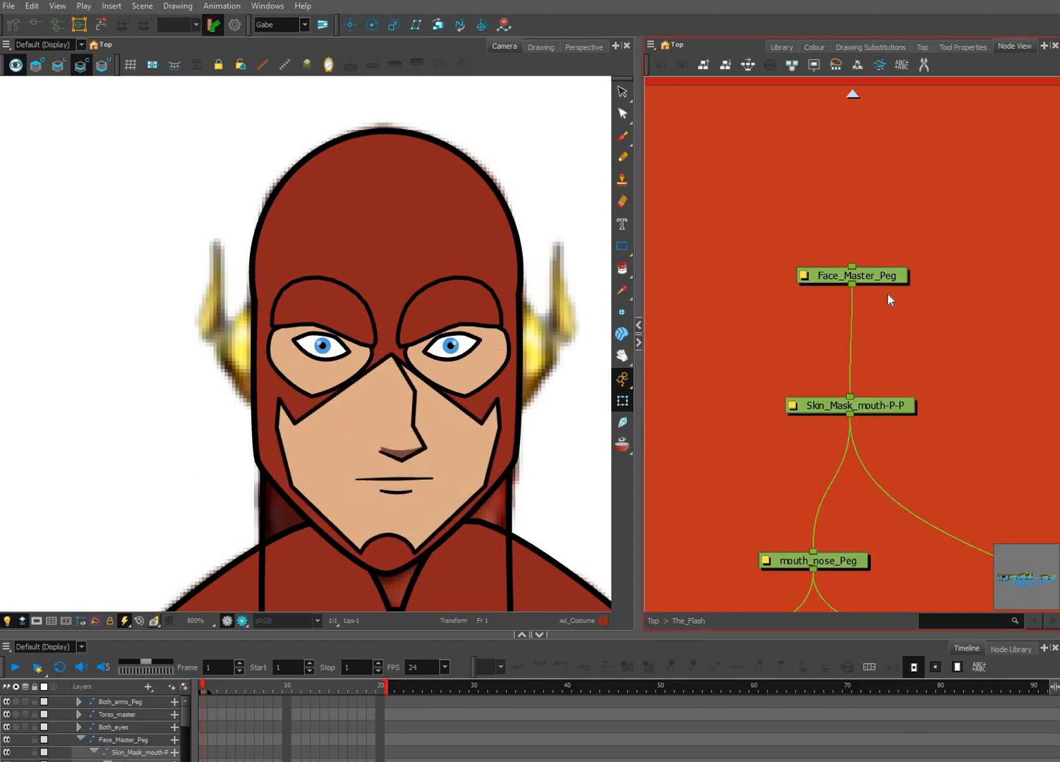
# Move Face_Master_Peg out of the Mouth backdrop into the open area at the head backdrop's upper edge.
pyautogui.moveTo(875, 276); pyautogui.dragTo(855, 294)
pyautogui.scroll(-2, 907, 409)
pyautogui.scroll(-5, 905, 338)
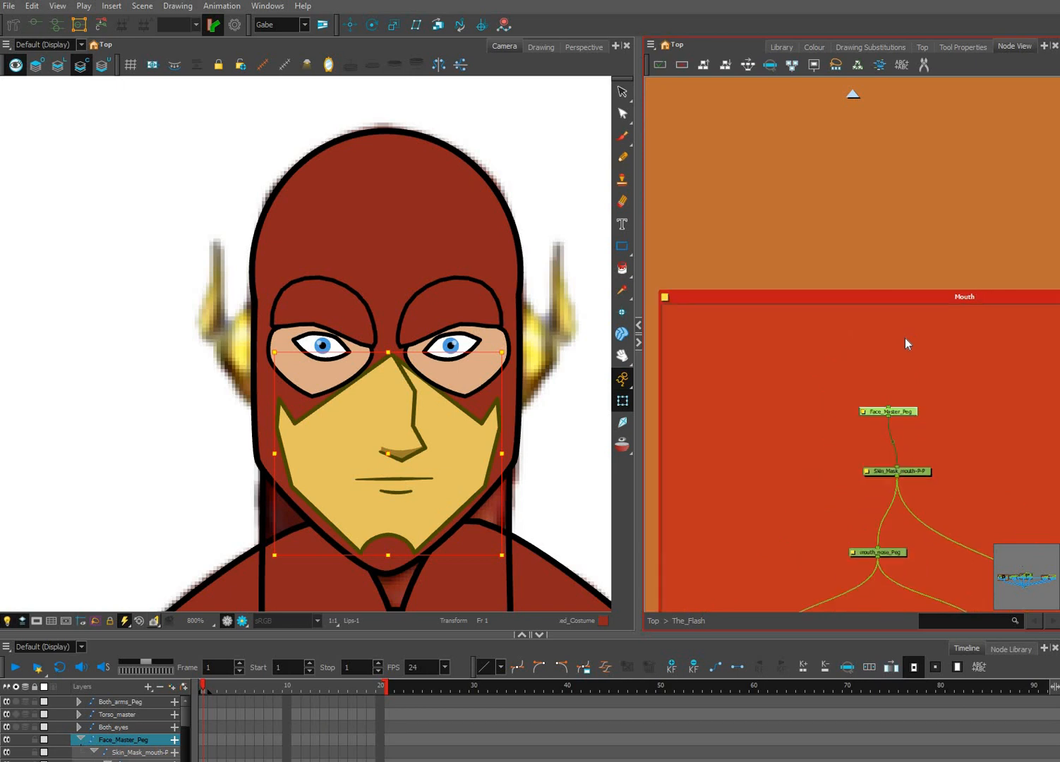
pyautogui.scroll(-5, 893, 317)
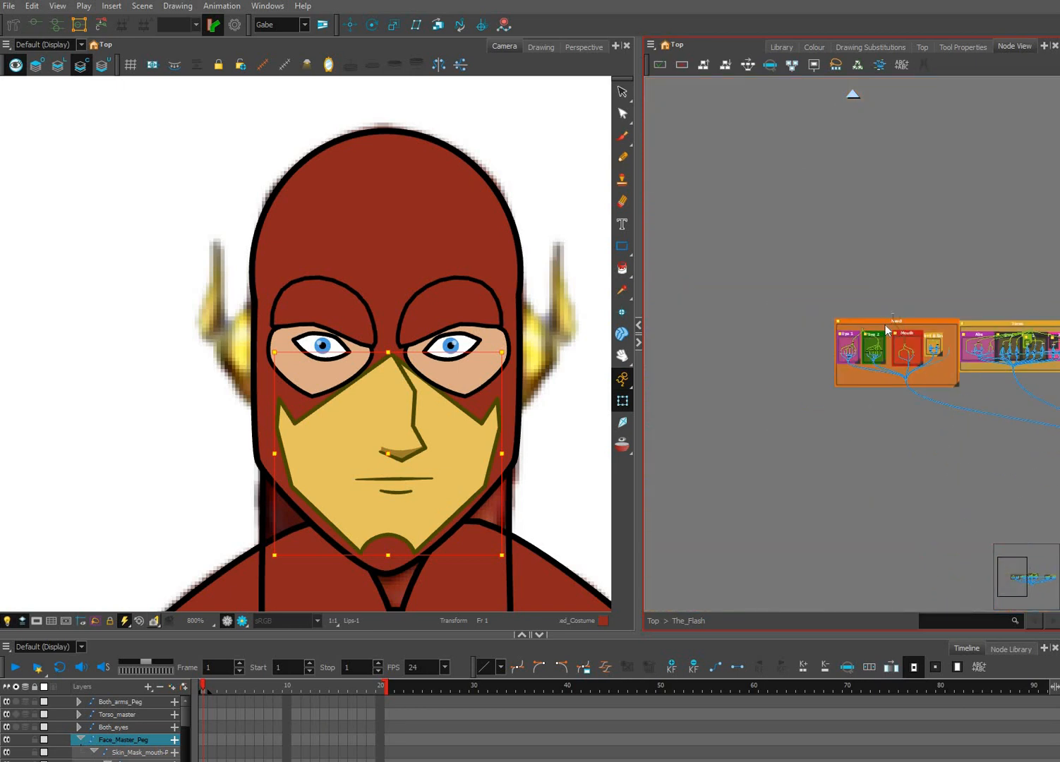
pyautogui.scroll(10, 821, 395)
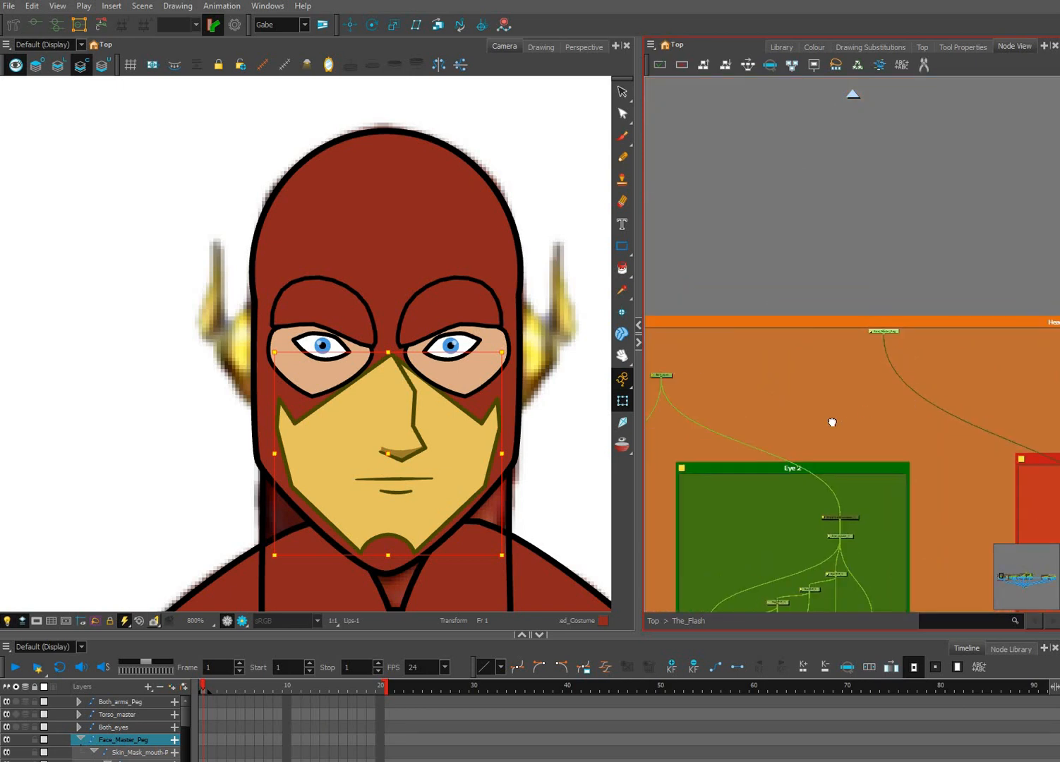
pyautogui.scroll(2, 910, 405)
pyautogui.moveTo(728, 412); pyautogui.dragTo(783, 423)
# Select the Both_eyes peg and move its permanent pivot point to the spot between the eyes.
pyautogui.click(662, 420)
pyautogui.scroll(2, 784, 423)
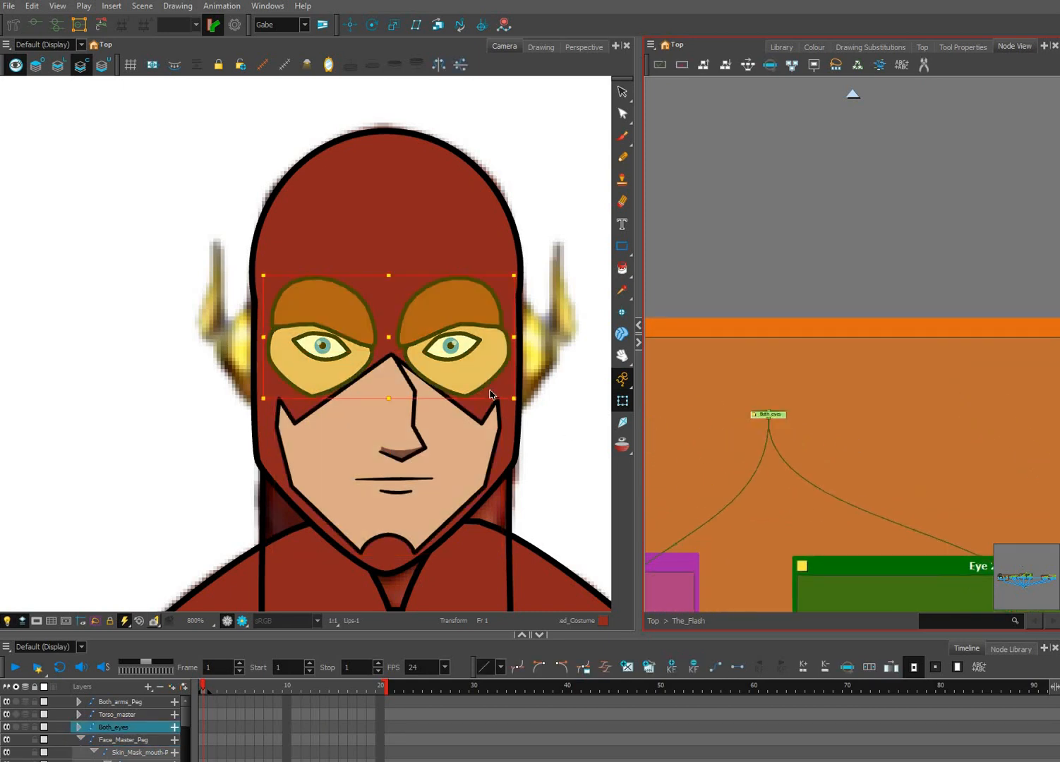
pyautogui.scroll(-7, 432, 96)
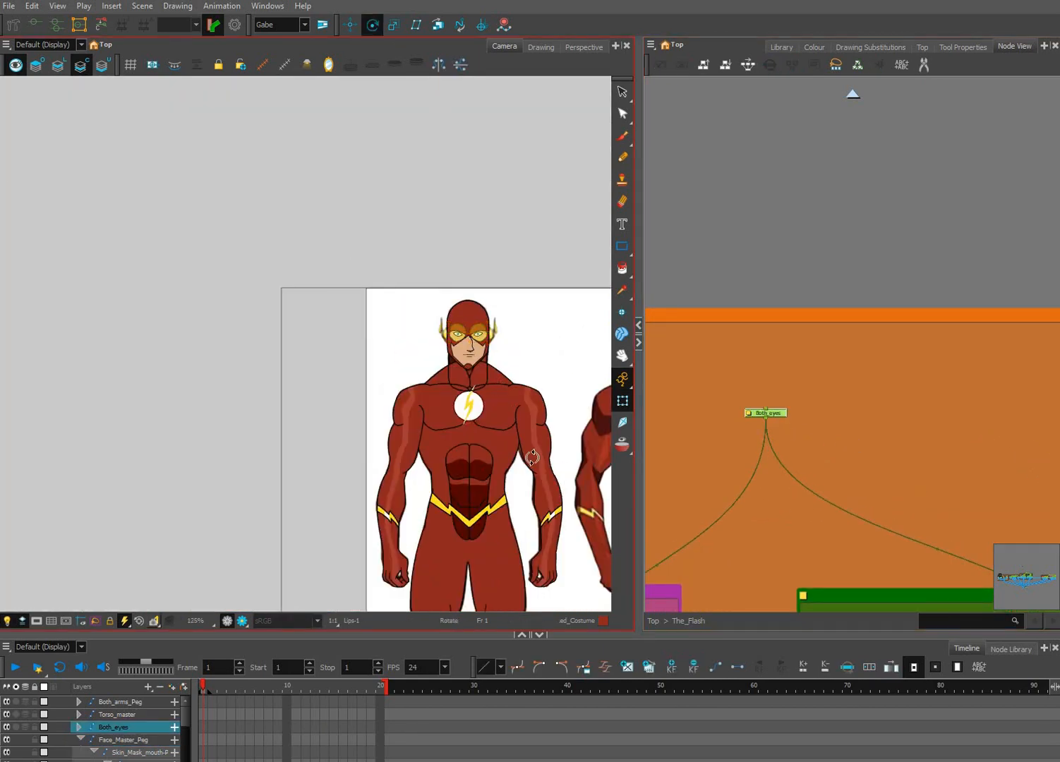
pyautogui.scroll(-2, 511, 432)
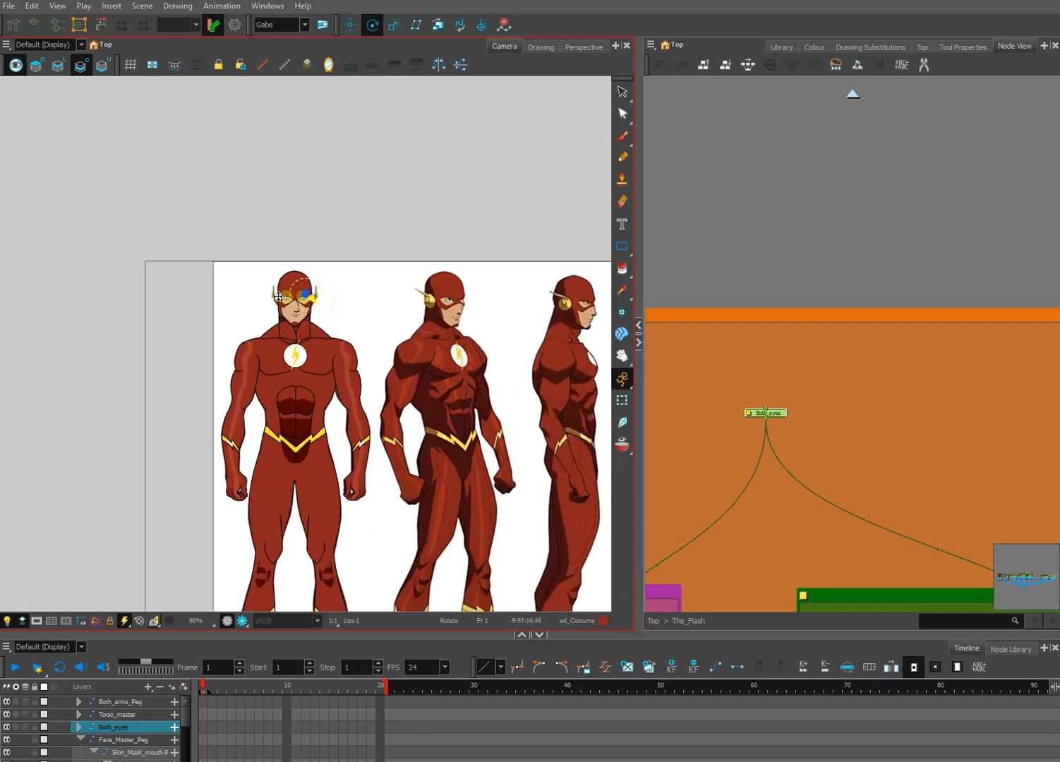
pyautogui.scroll(5, 258, 305)
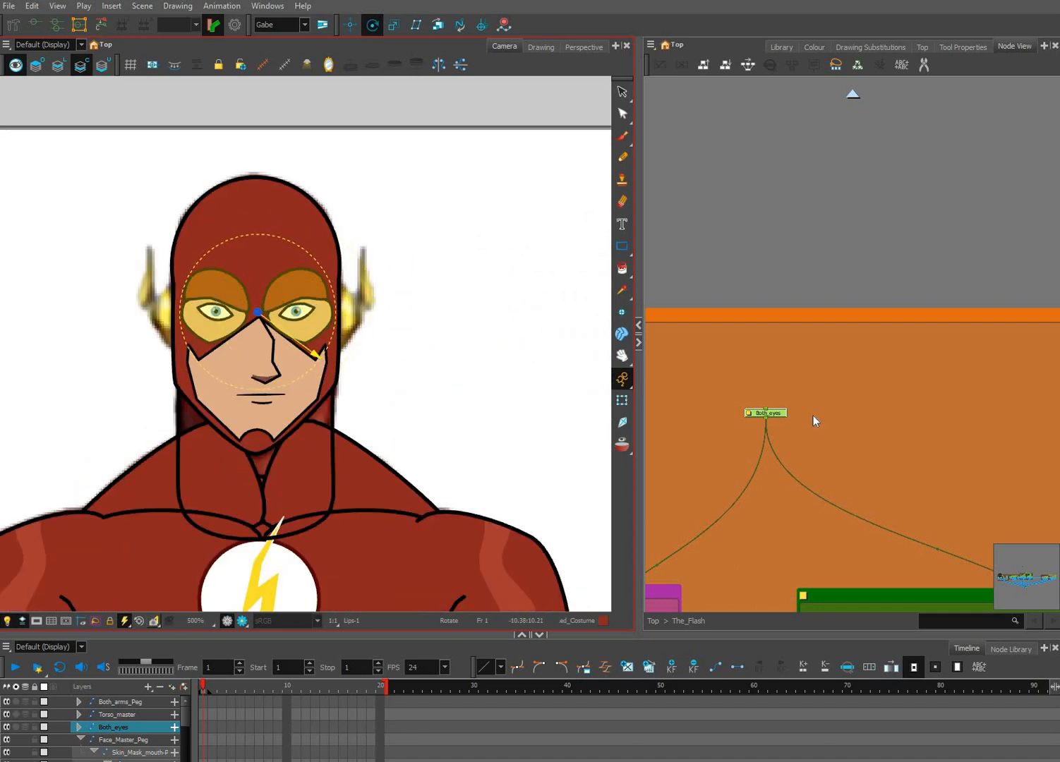
# Connect the Both_eyes peg as a child of Face_Master_Peg.
pyautogui.click(786, 413)
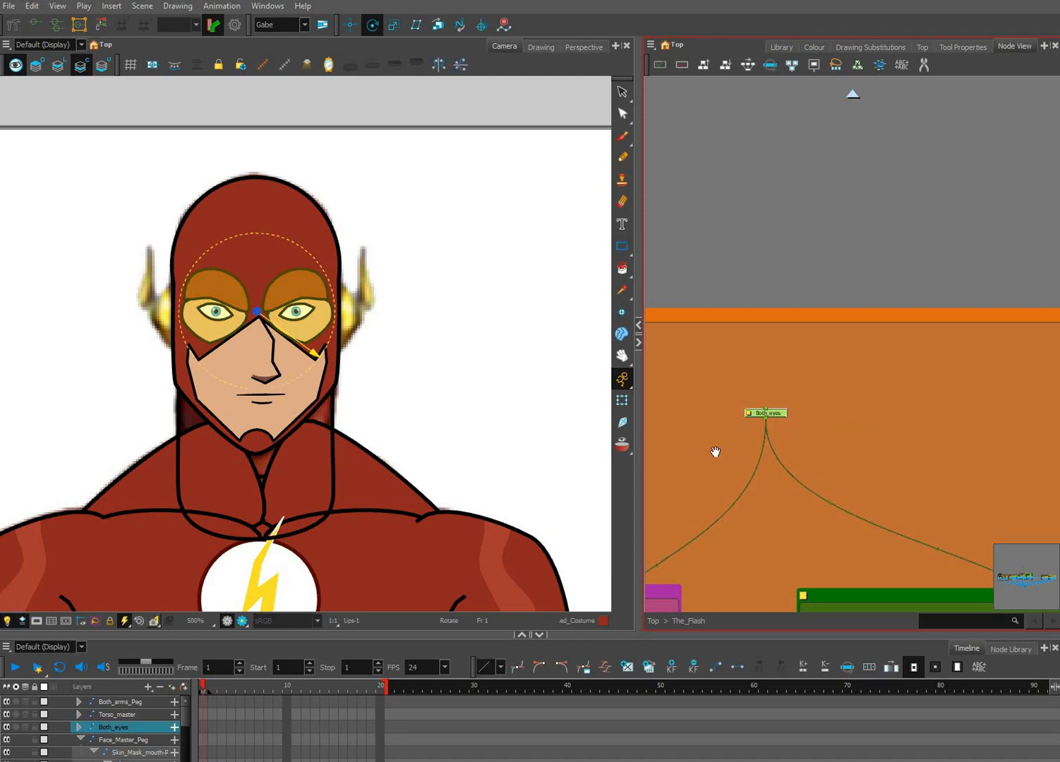
pyautogui.scroll(-1, 915, 382)
pyautogui.moveTo(915, 382); pyautogui.dragTo(715, 434)
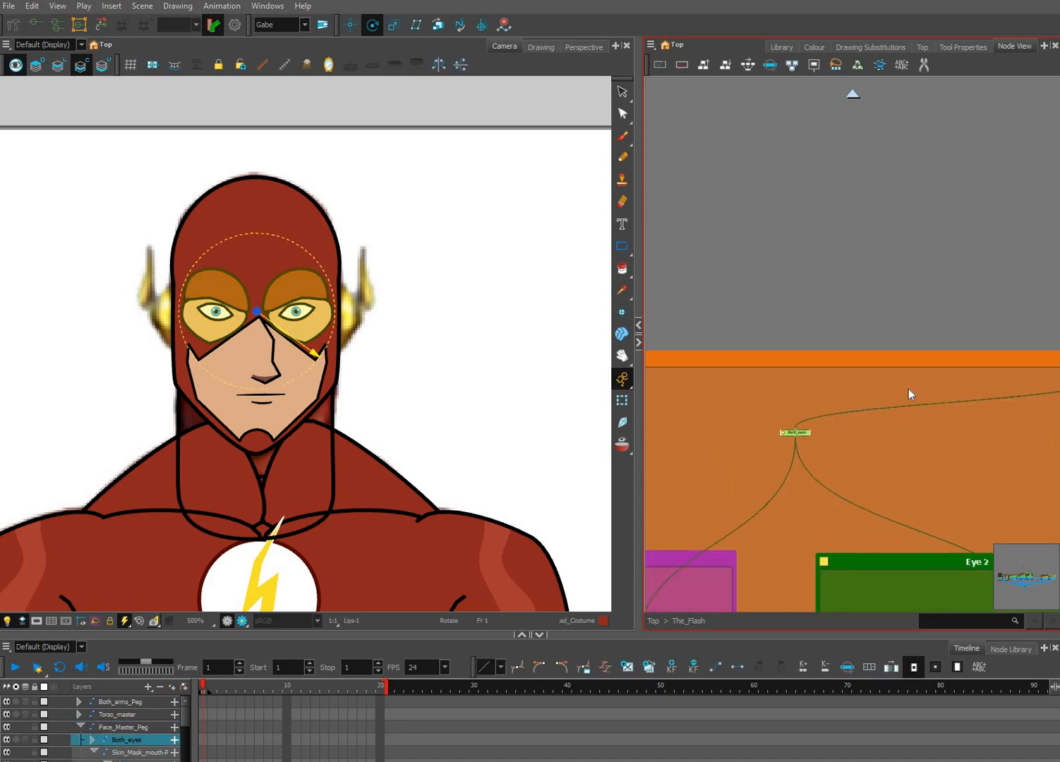
# Select Face_Master_Peg and move its permanent pivot point to the bridge of the nose with the Rotate tool.
pyautogui.moveTo(908, 390); pyautogui.dragTo(702, 408)
pyautogui.press('b')
pyautogui.click(617, 375)
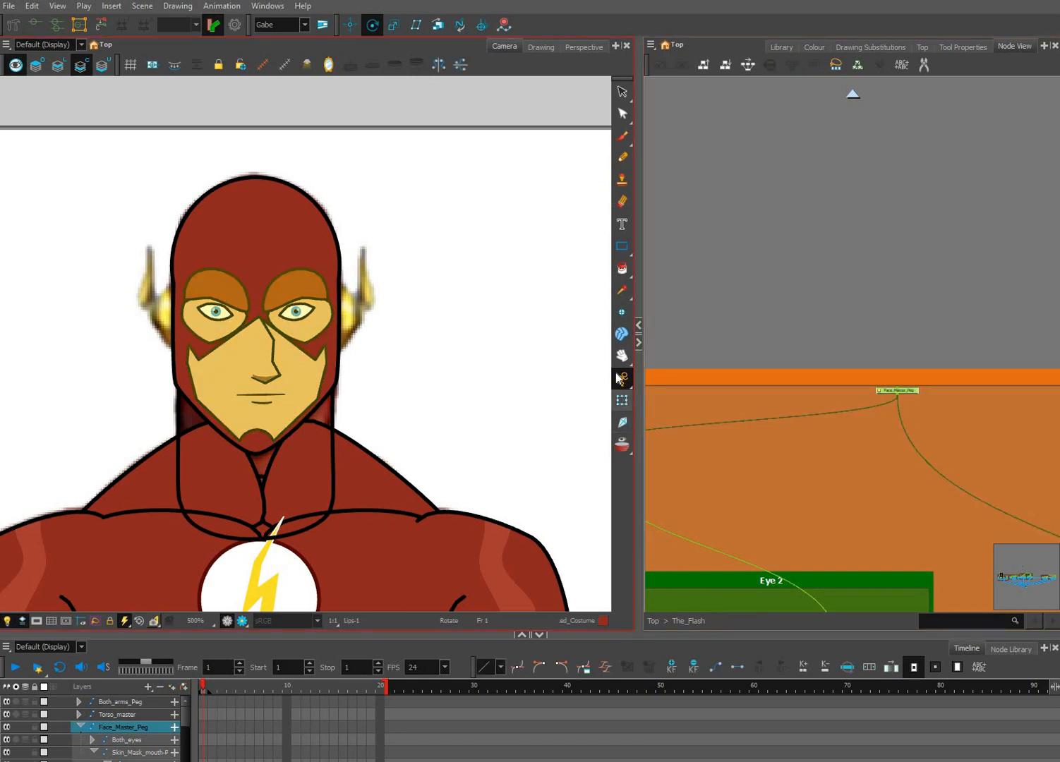
pyautogui.click(622, 400)
pyautogui.scroll(-3, 518, 374)
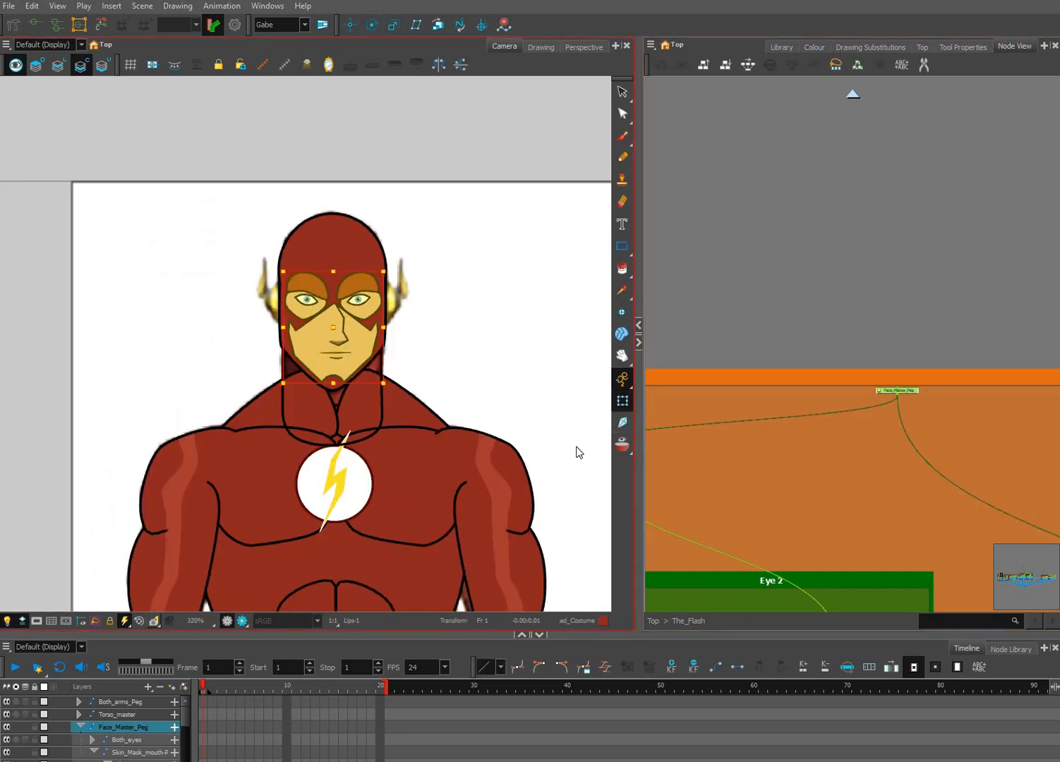
pyautogui.scroll(-3, 566, 492)
pyautogui.moveTo(519, 436); pyautogui.dragTo(338, 431)
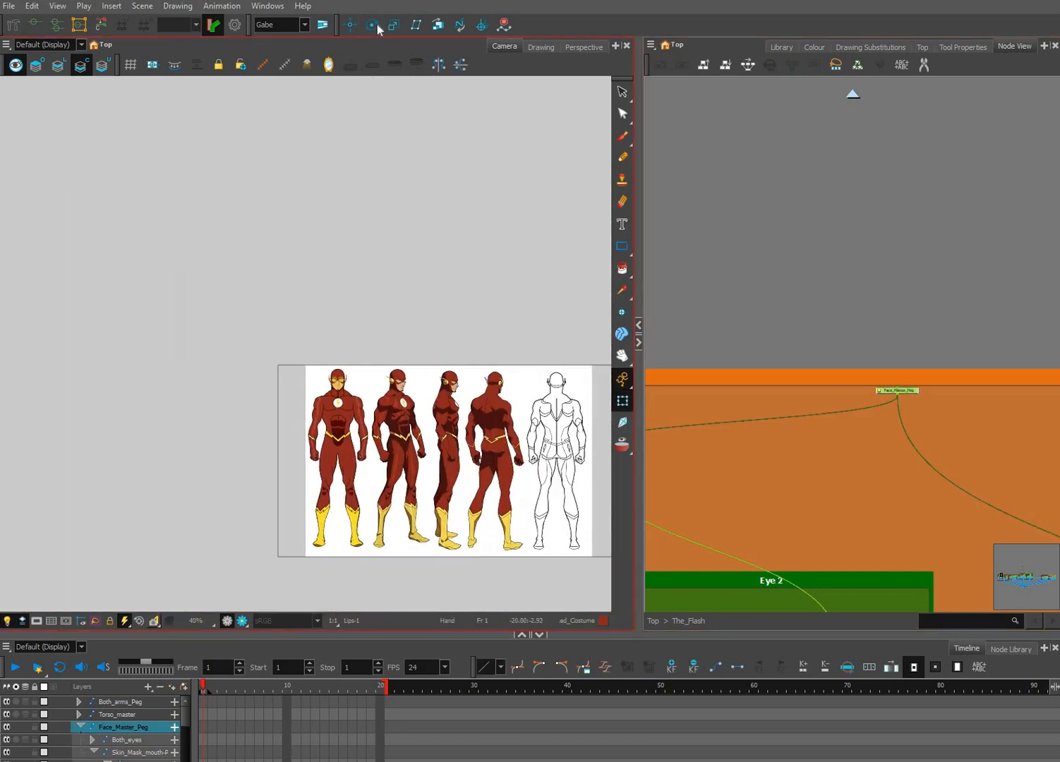
pyautogui.click(375, 32)
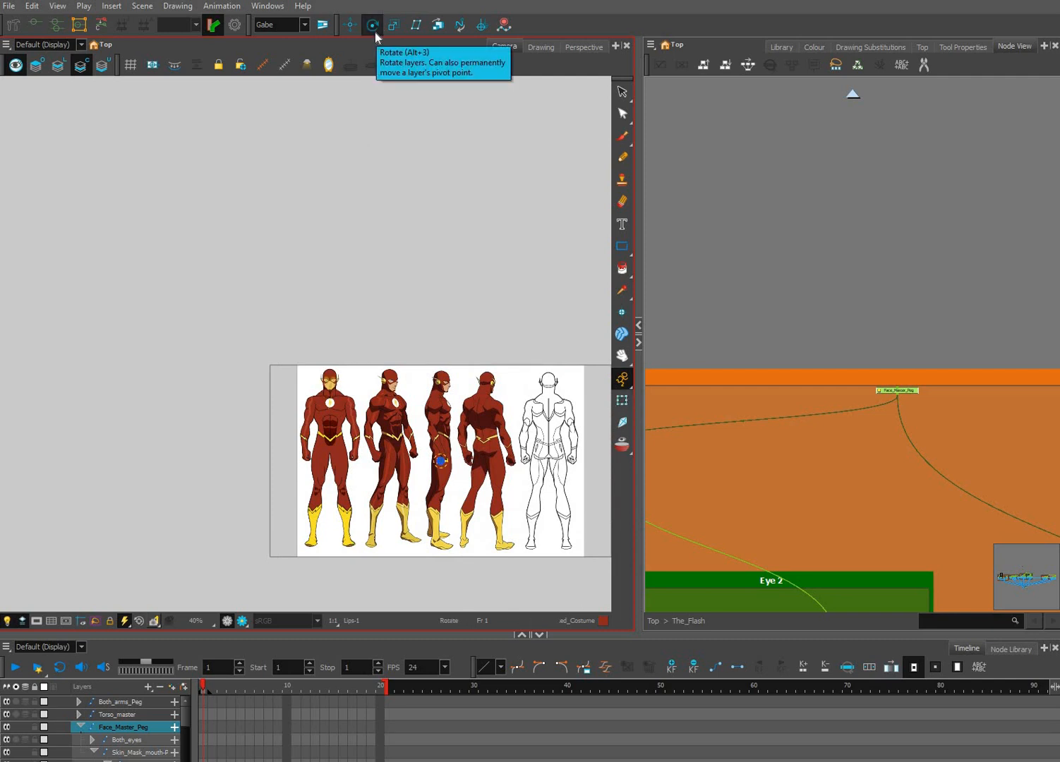
pyautogui.moveTo(379, 388); pyautogui.dragTo(330, 384)
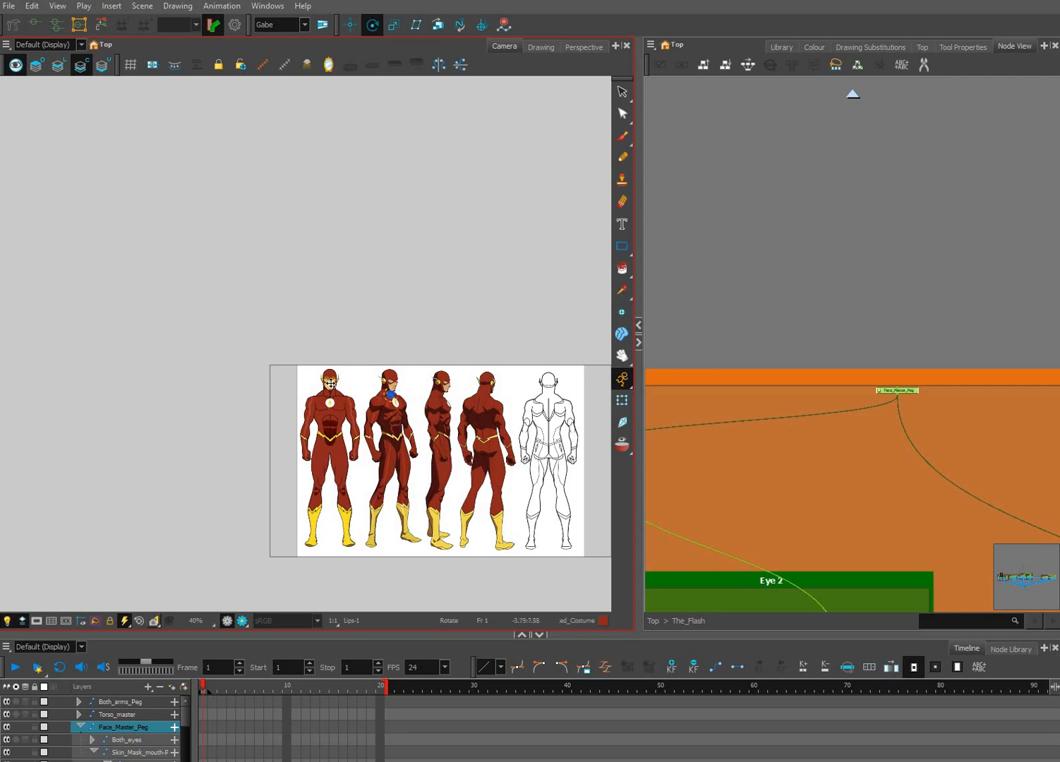
pyautogui.scroll(8, 329, 360)
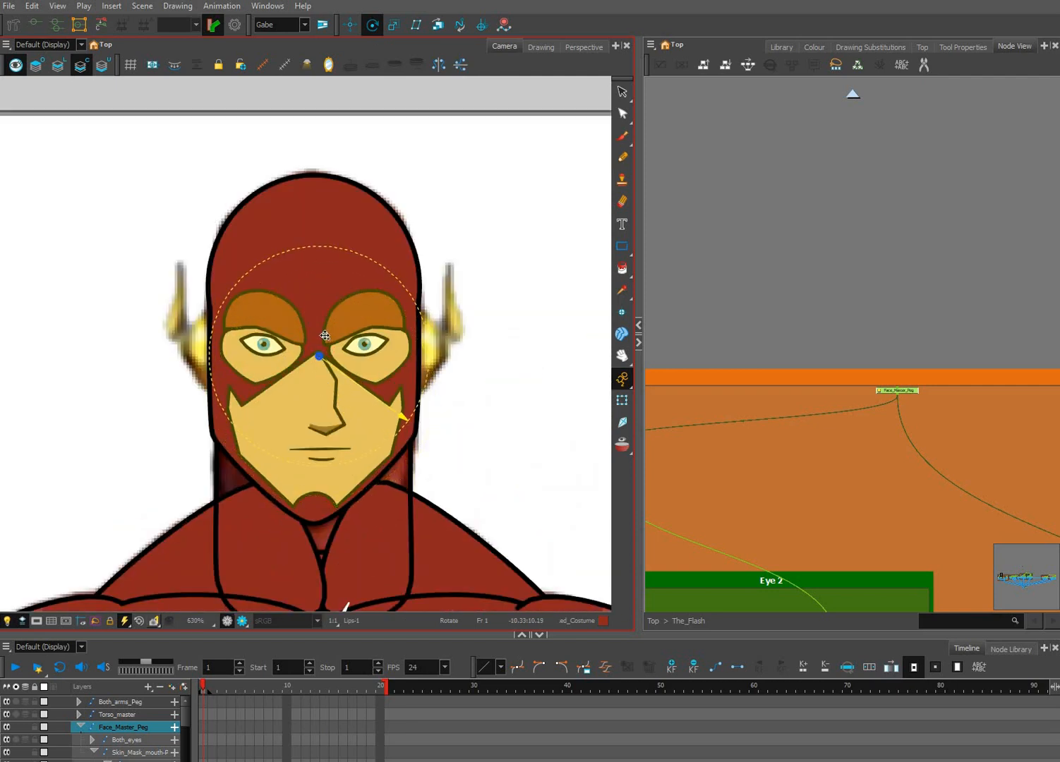
# Hide the Advanced Animation toolbar and display it again.
pyautogui.rightClick(596, 25)
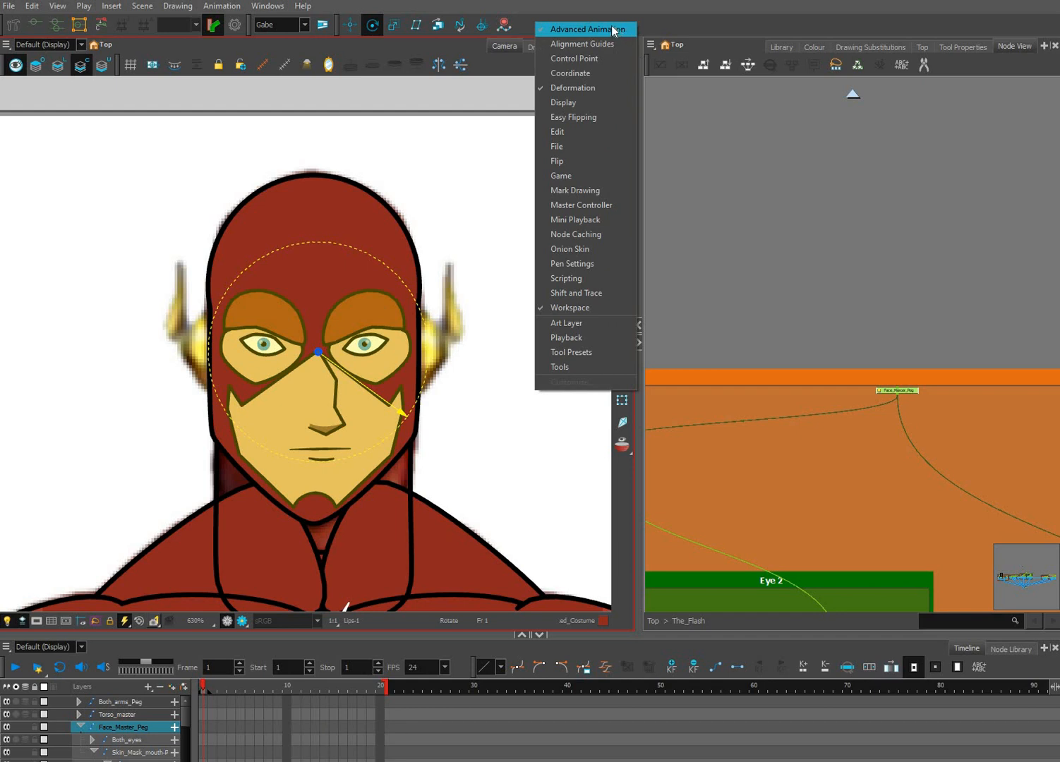
pyautogui.click(613, 27)
pyautogui.rightClick(612, 25)
pyautogui.click(646, 34)
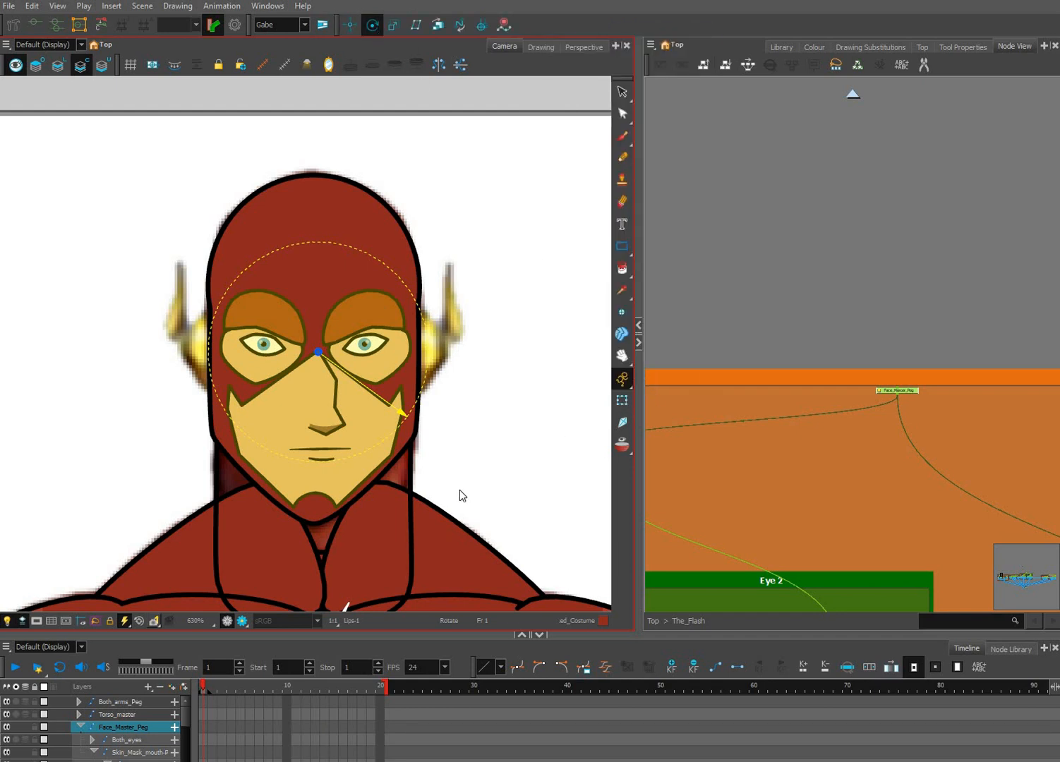
# Check the face hierarchy with the Transform tool by selecting the lips and stepping up through the parents to Face_Master_Peg.
pyautogui.hotkey('shift', 't')
pyautogui.scroll(-1, 496, 440)
pyautogui.scroll(-1, 499, 440)
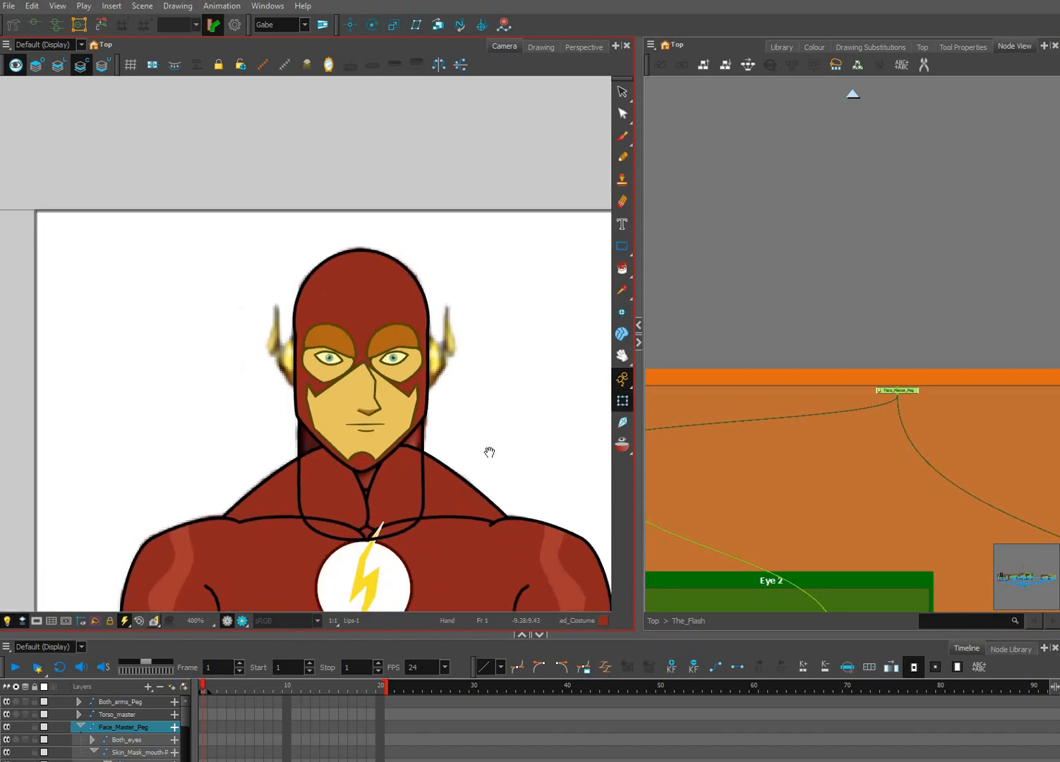
pyautogui.click(488, 450)
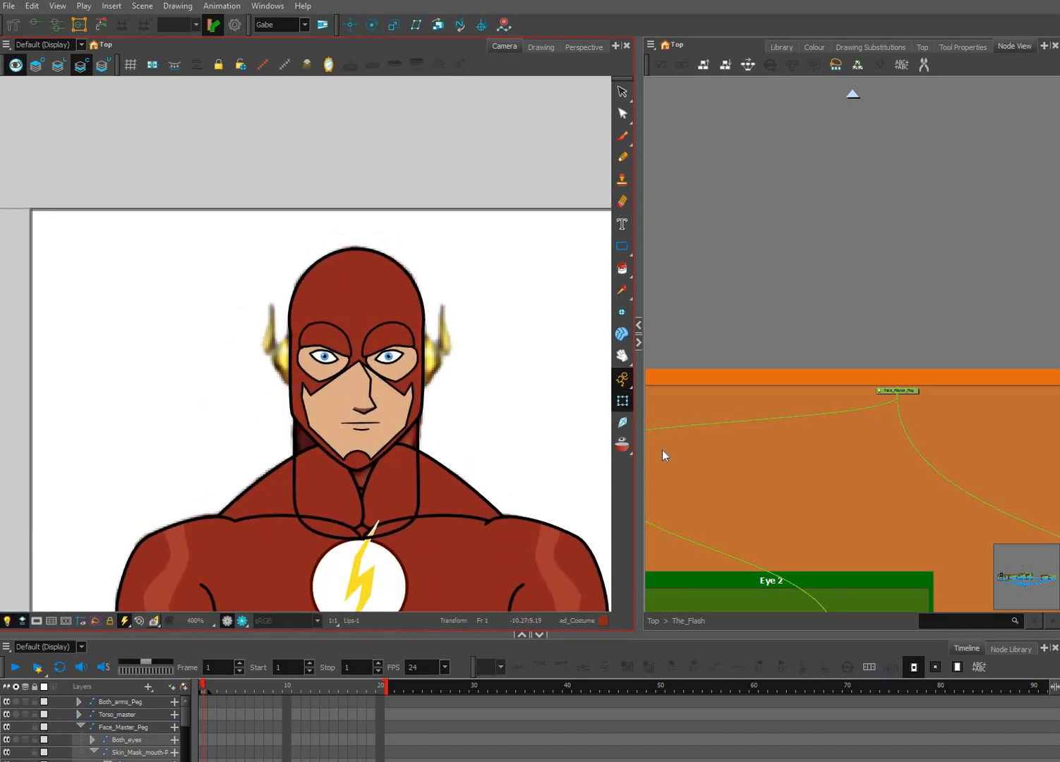
pyautogui.click(366, 425)
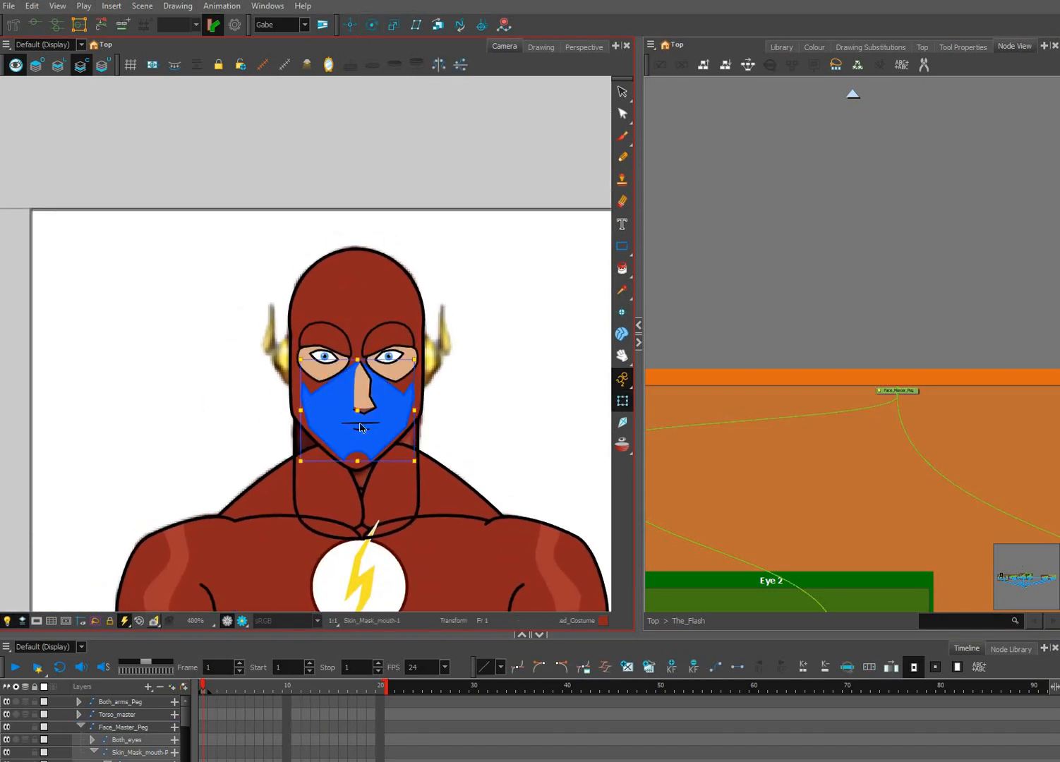
pyautogui.click(466, 452)
pyautogui.scroll(2, 373, 426)
pyautogui.click(371, 421)
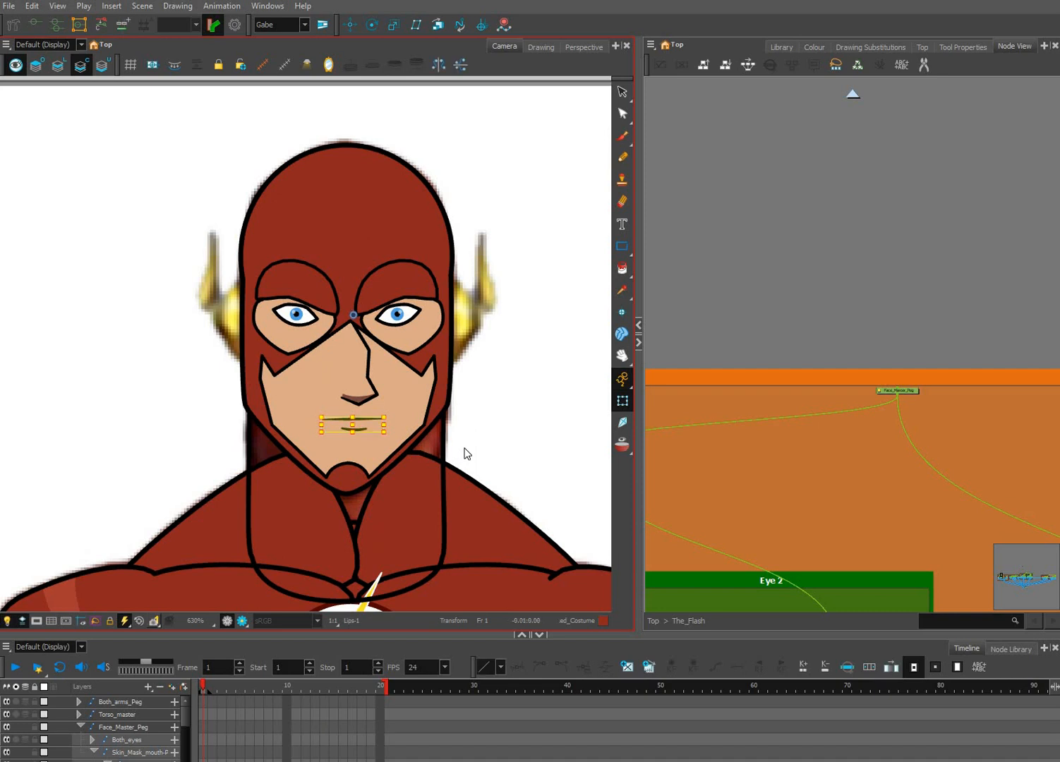
pyautogui.press('b')
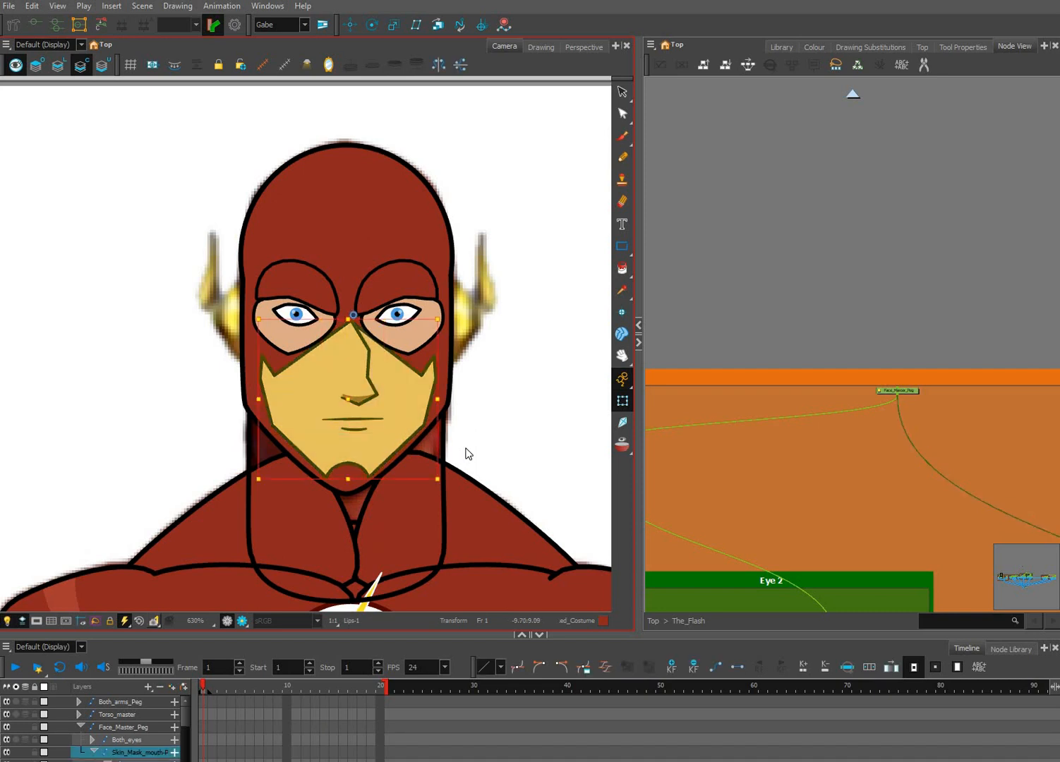
pyautogui.press('b')
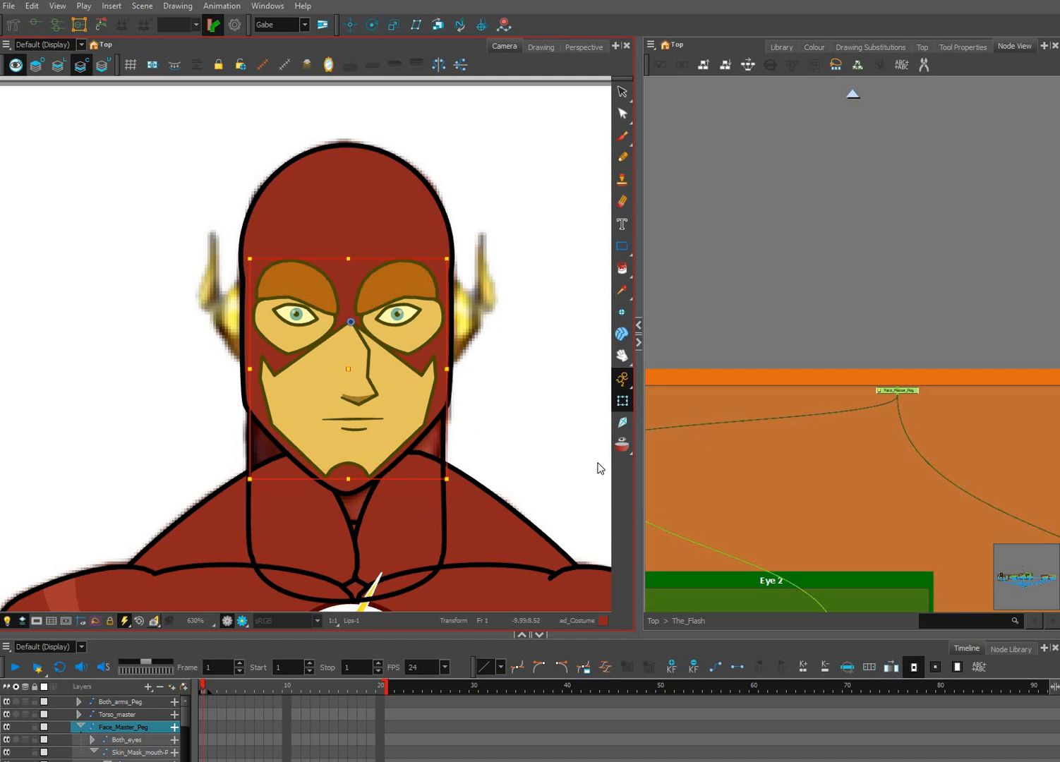
# Add another peg above Face_Master_Peg, outside the head backdrop.
pyautogui.click(911, 390)
pyautogui.scroll(2, 911, 394)
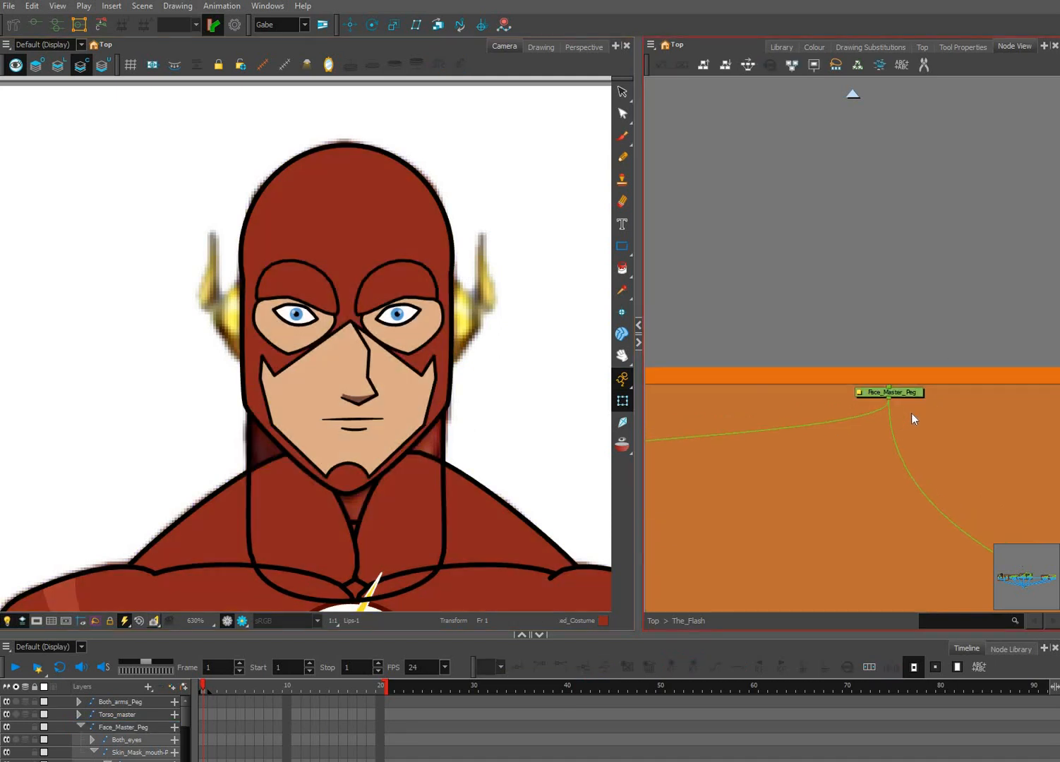
pyautogui.scroll(2, 912, 416)
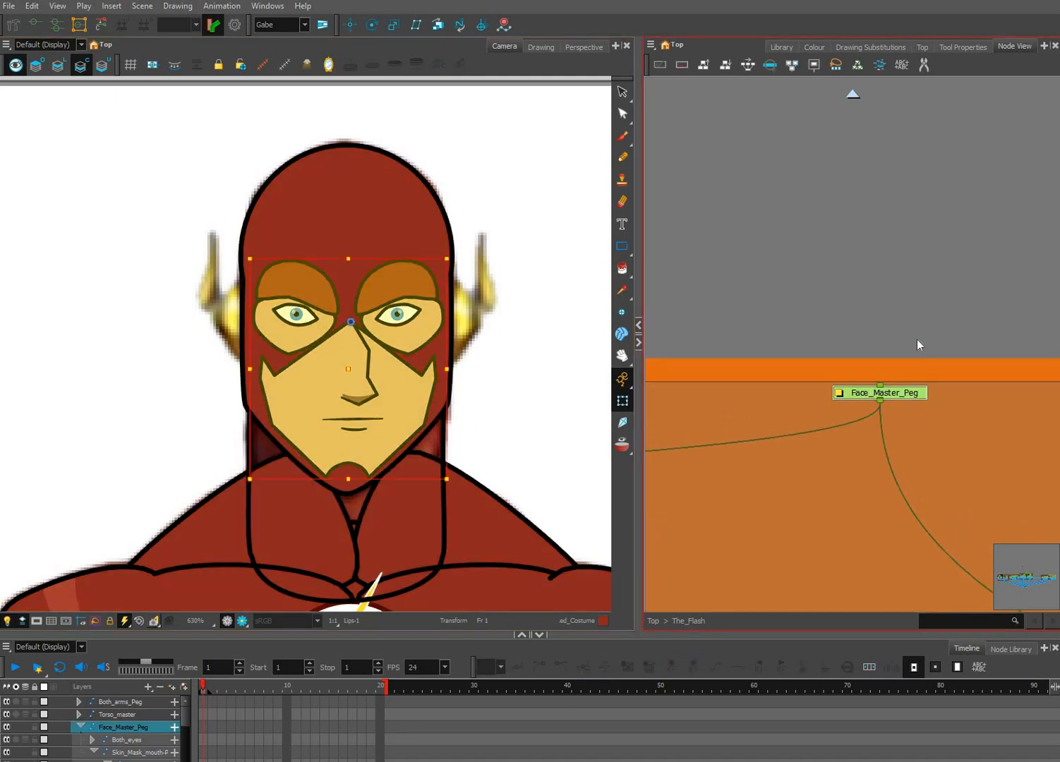
pyautogui.hotkey('ctrl', 'p')
pyautogui.moveTo(936, 335); pyautogui.dragTo(908, 306)
# Rename the new peg as Head_master_Peg and connect it as the parent of Face_Master_Peg.
pyautogui.click(888, 306)
pyautogui.click(752, 305)
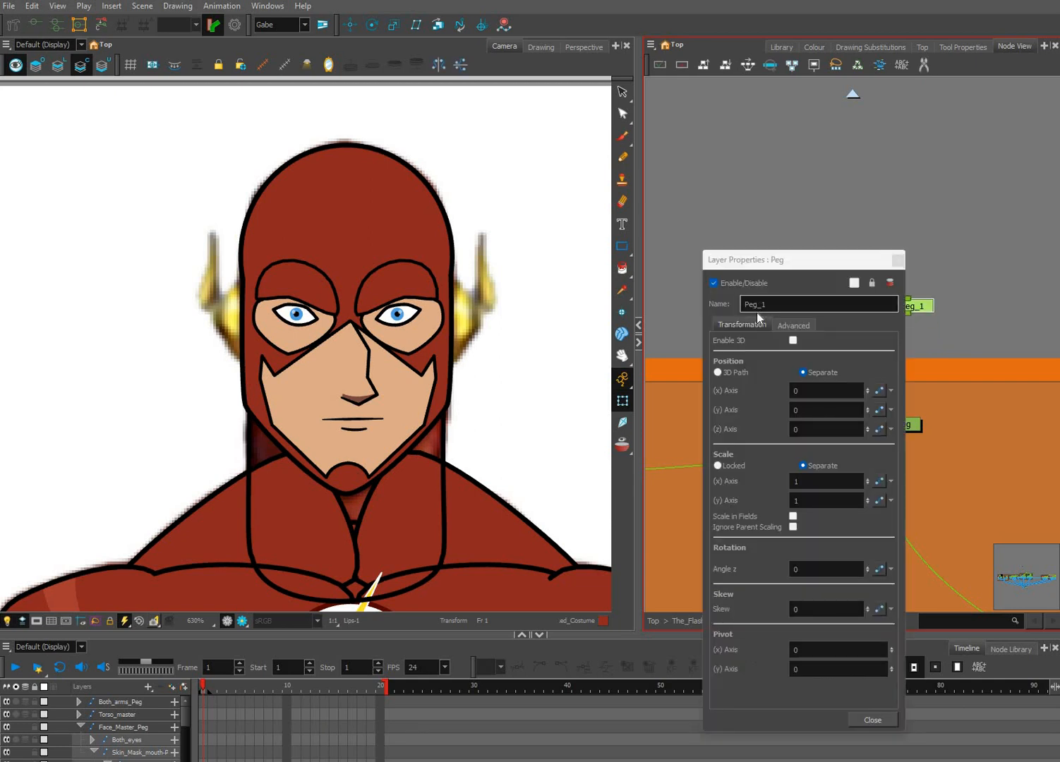
pyautogui.write('Heaf_')
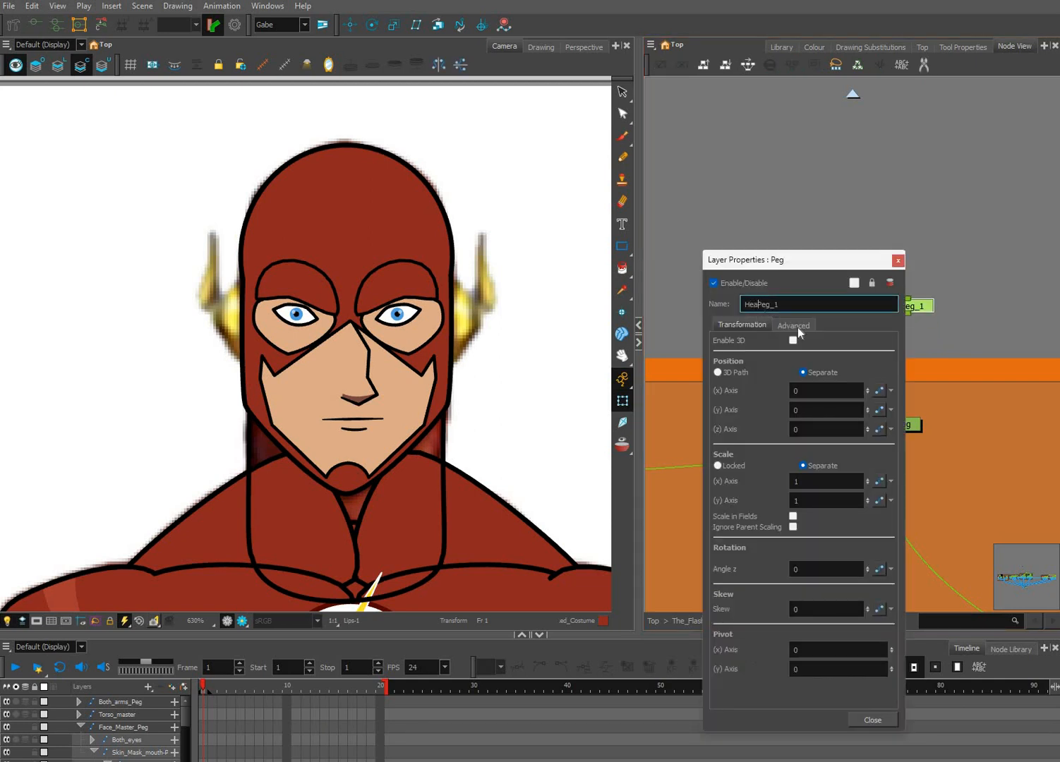
pyautogui.press('BackSpace')
pyautogui.press('BackSpace')
pyautogui.write('d_')
pyautogui.press('Return')
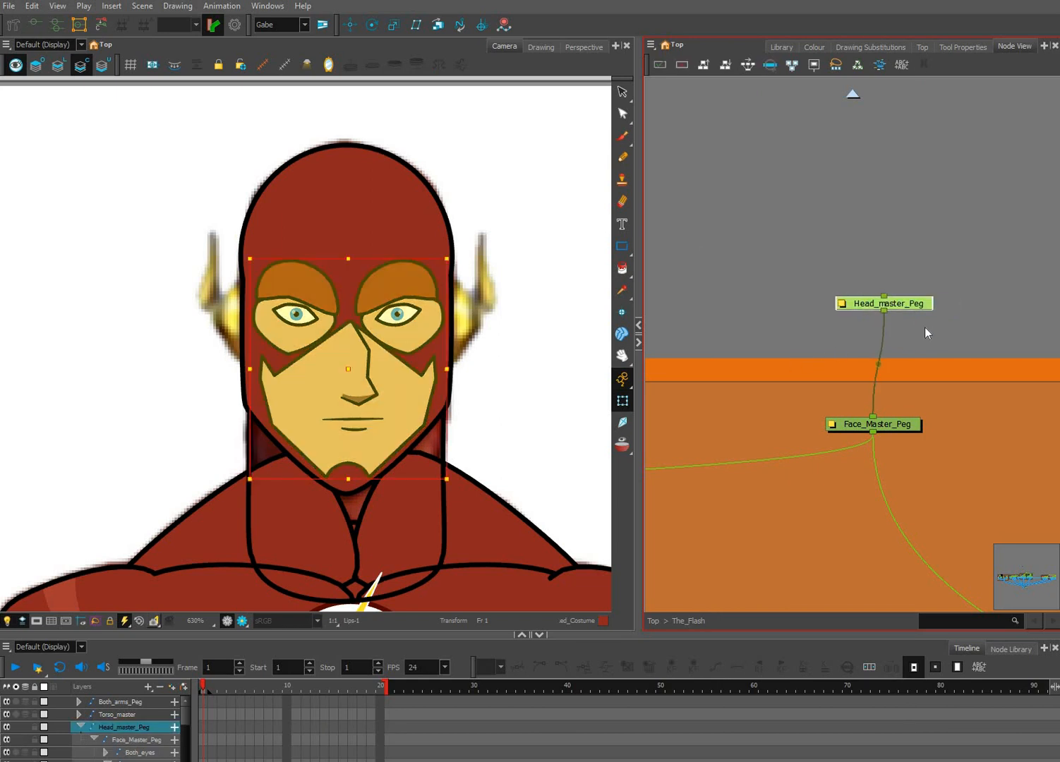
# Move Head_master_Peg above the Skull & Jaw backdrop and connect it as the parent of that group's top peg.
pyautogui.scroll(-3, 928, 314)
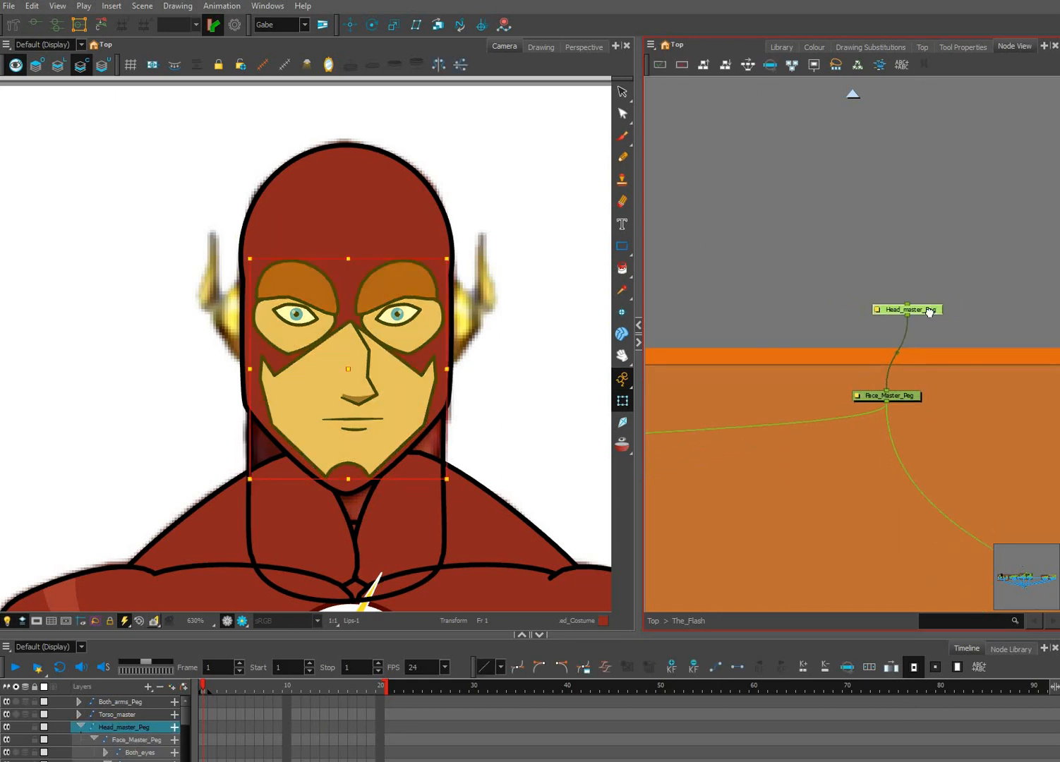
pyautogui.scroll(-4, 929, 314)
pyautogui.hscroll(3, 839, 399)
pyautogui.scroll(2, 845, 439)
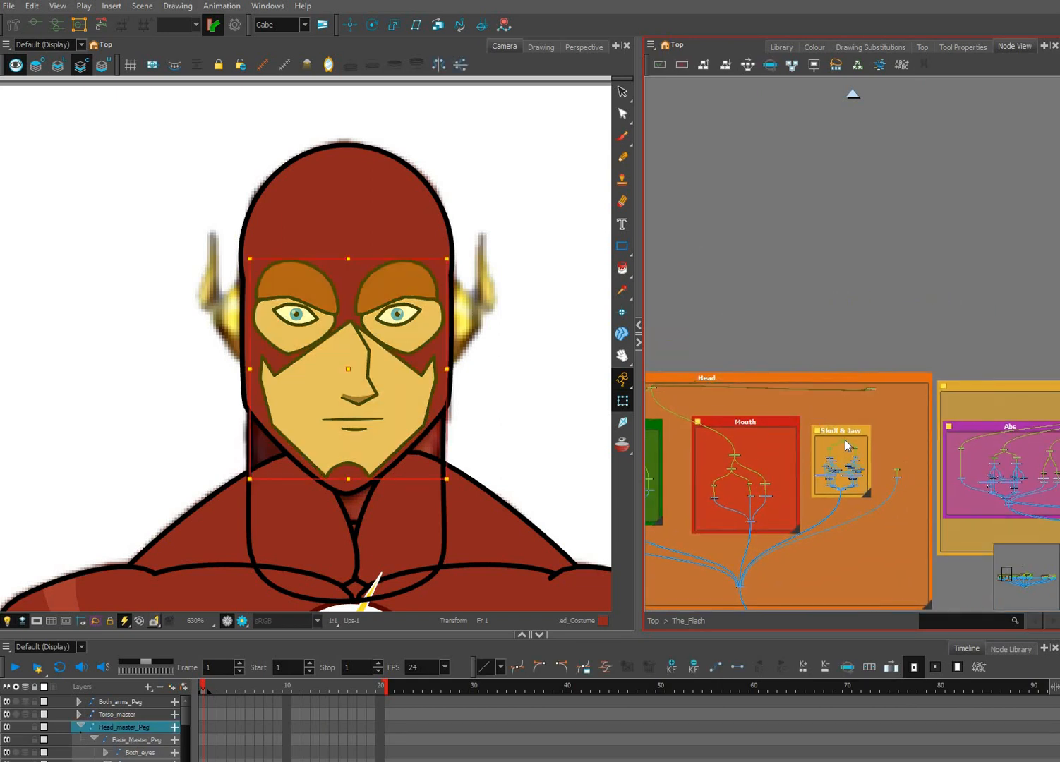
pyautogui.scroll(5, 844, 440)
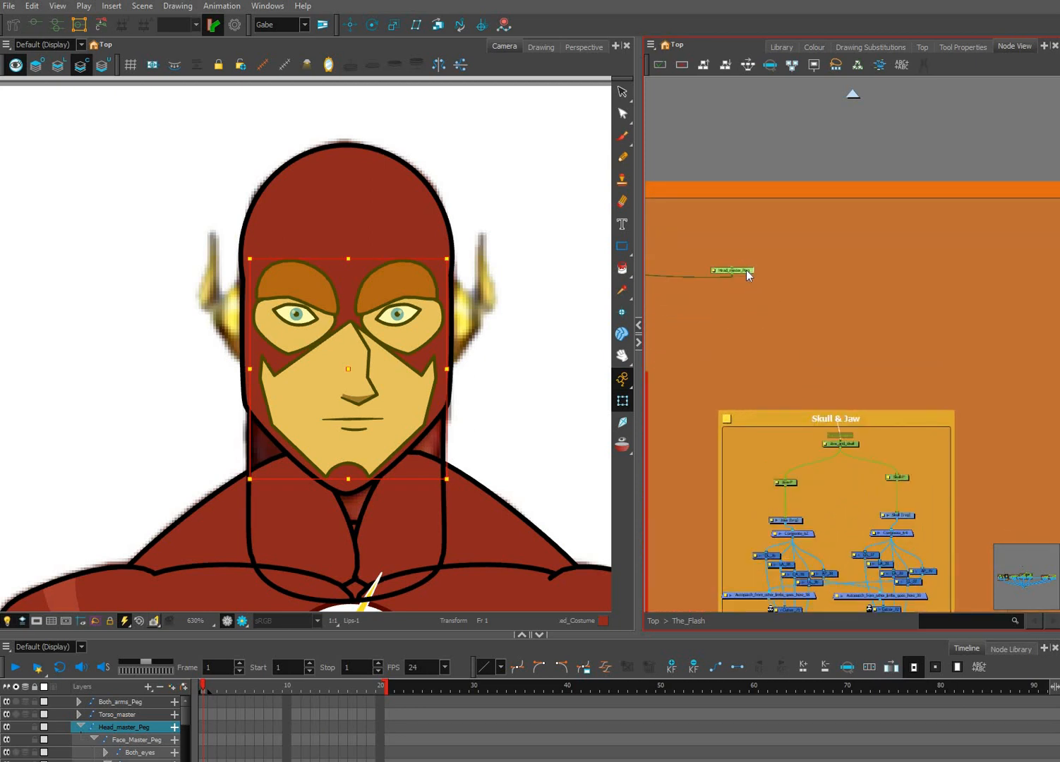
pyautogui.moveTo(734, 275); pyautogui.dragTo(836, 412)
pyautogui.click(742, 272)
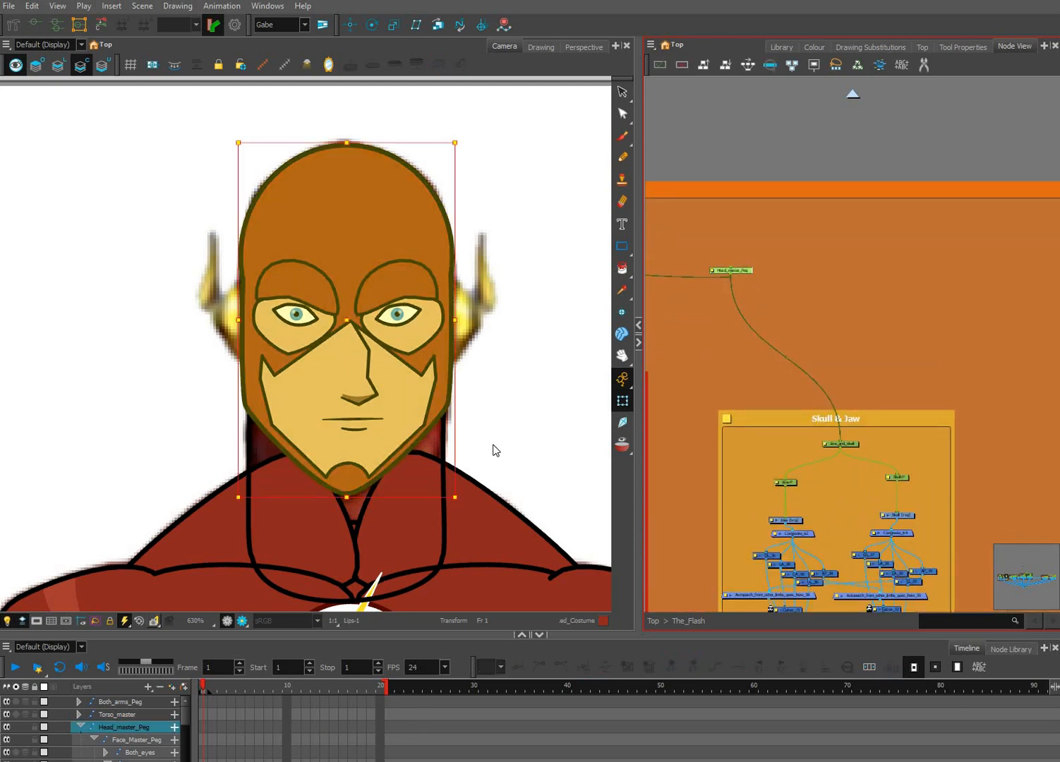
# Place Head_master_Peg's pivot on the mouth with the Rotate tool, then test a head rotation and undo it.
pyautogui.scroll(-8, 508, 440)
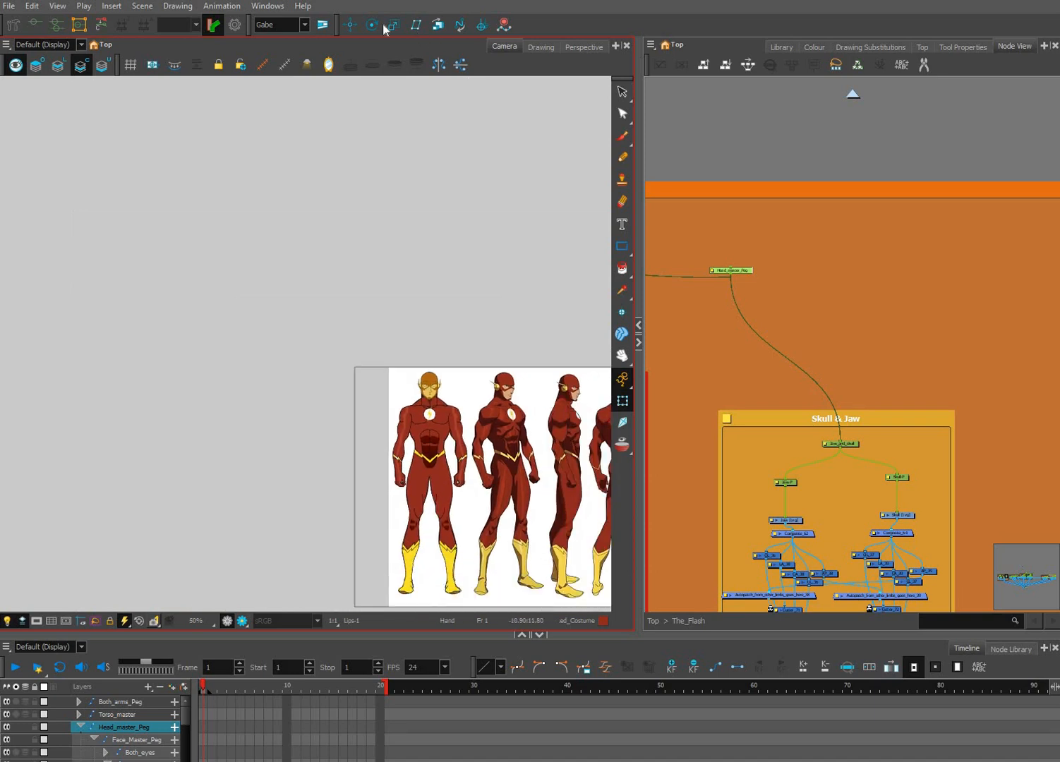
pyautogui.click(372, 25)
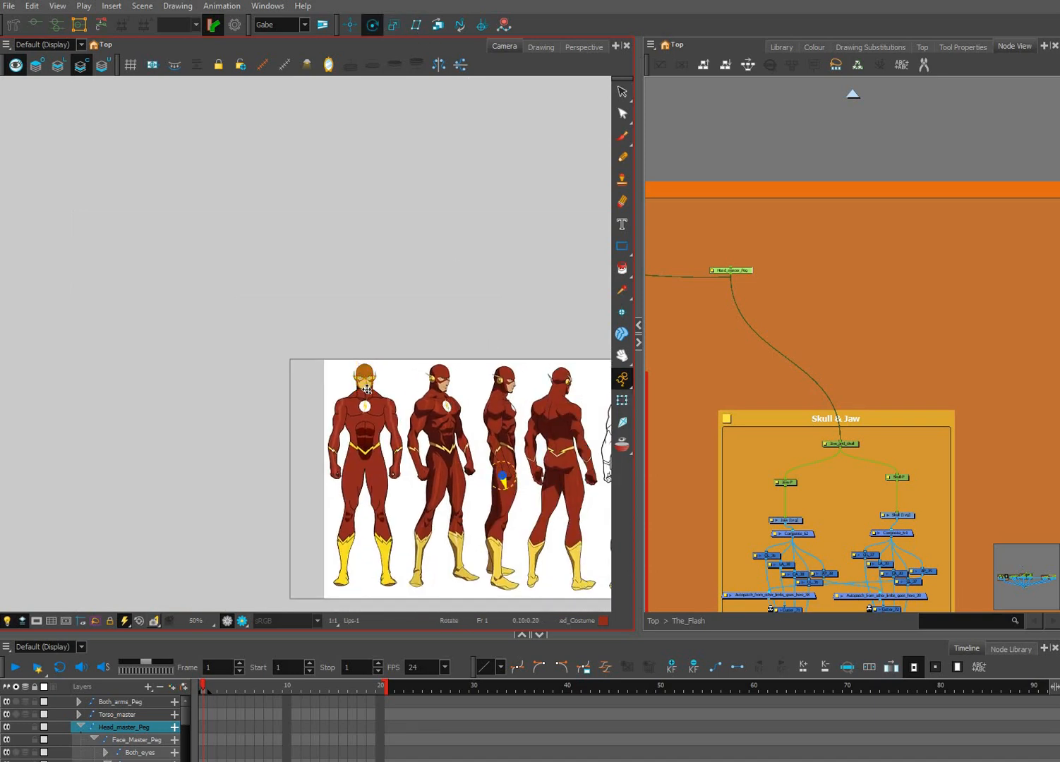
pyautogui.scroll(6, 367, 390)
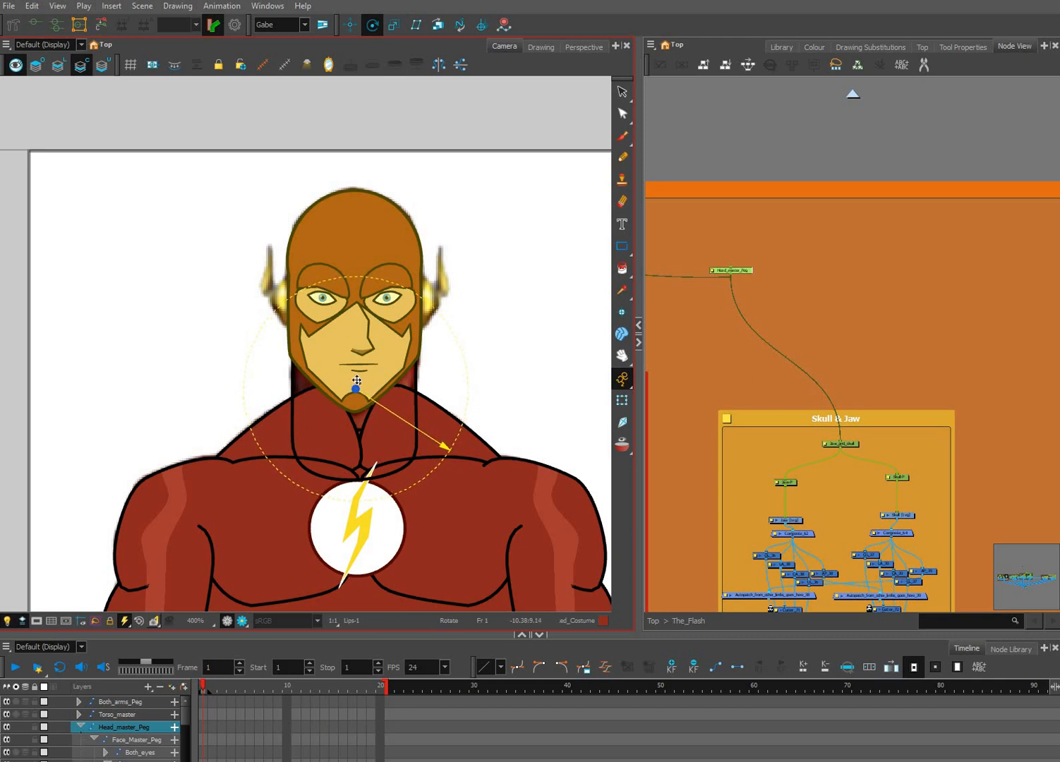
pyautogui.moveTo(356, 381); pyautogui.dragTo(357, 366)
pyautogui.hotkey('shift', 't')
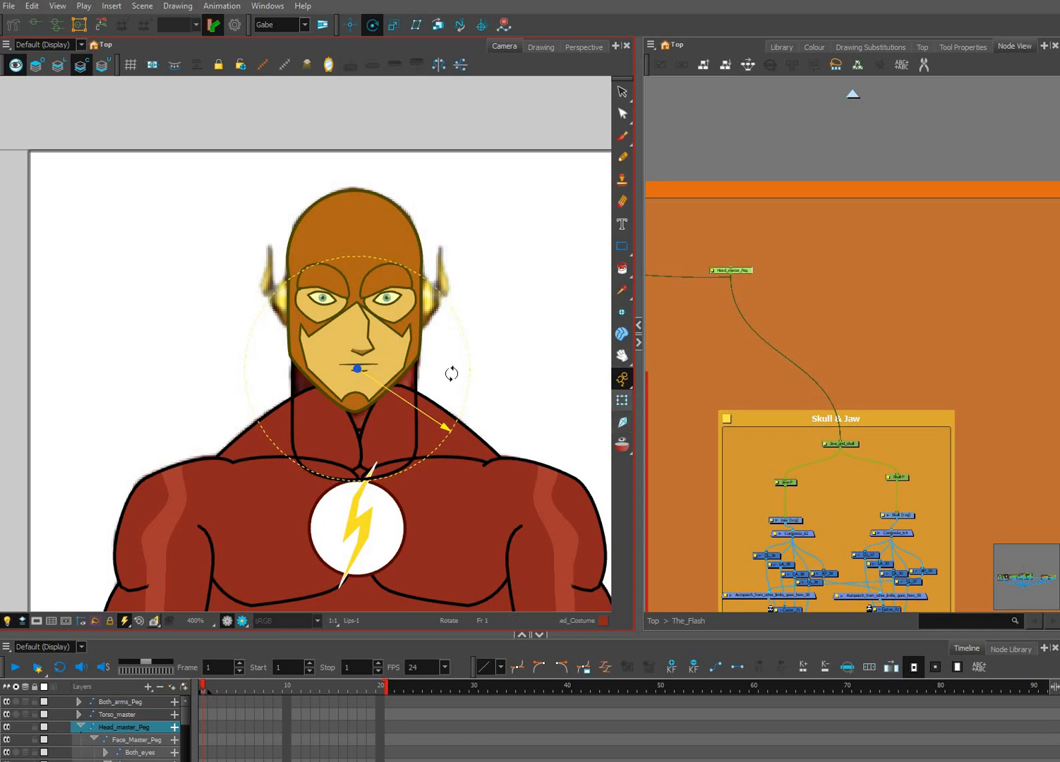
pyautogui.moveTo(403, 448); pyautogui.dragTo(515, 332)
pyautogui.hotkey('ctrl', 'z')
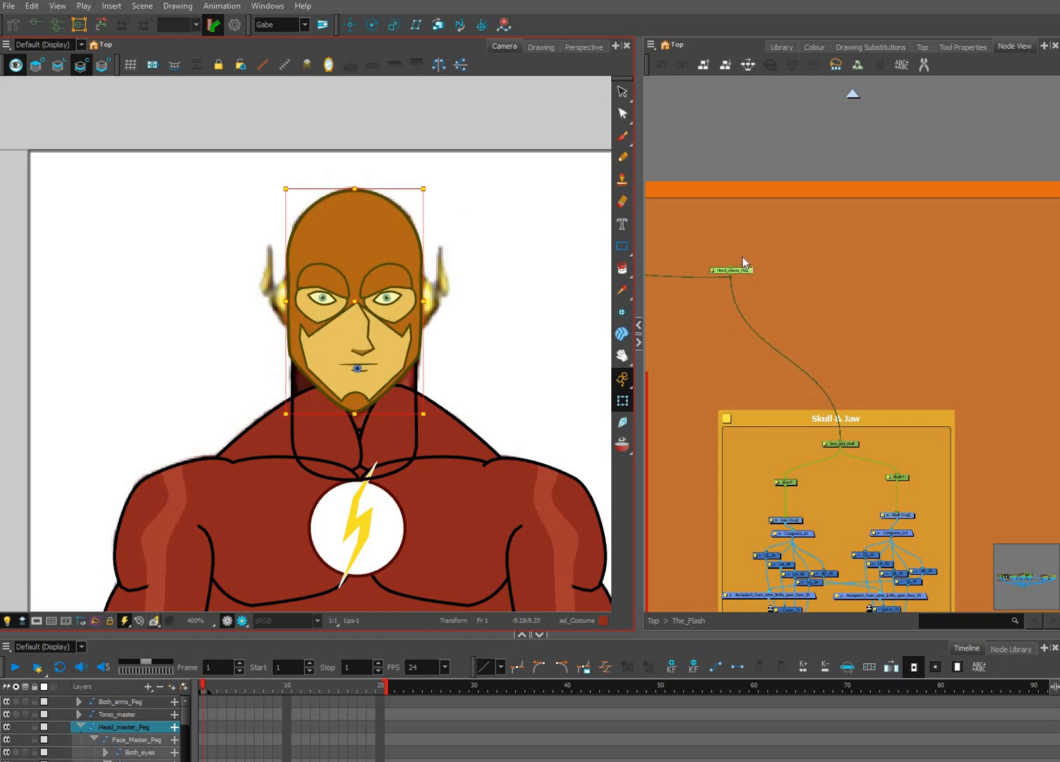
# Select the neck shape on the character and locate its Neck drawing node near the Skull & Jaw backdrop.
pyautogui.click(742, 262)
pyautogui.moveTo(743, 268); pyautogui.dragTo(895, 289)
pyautogui.scroll(-2, 763, 264)
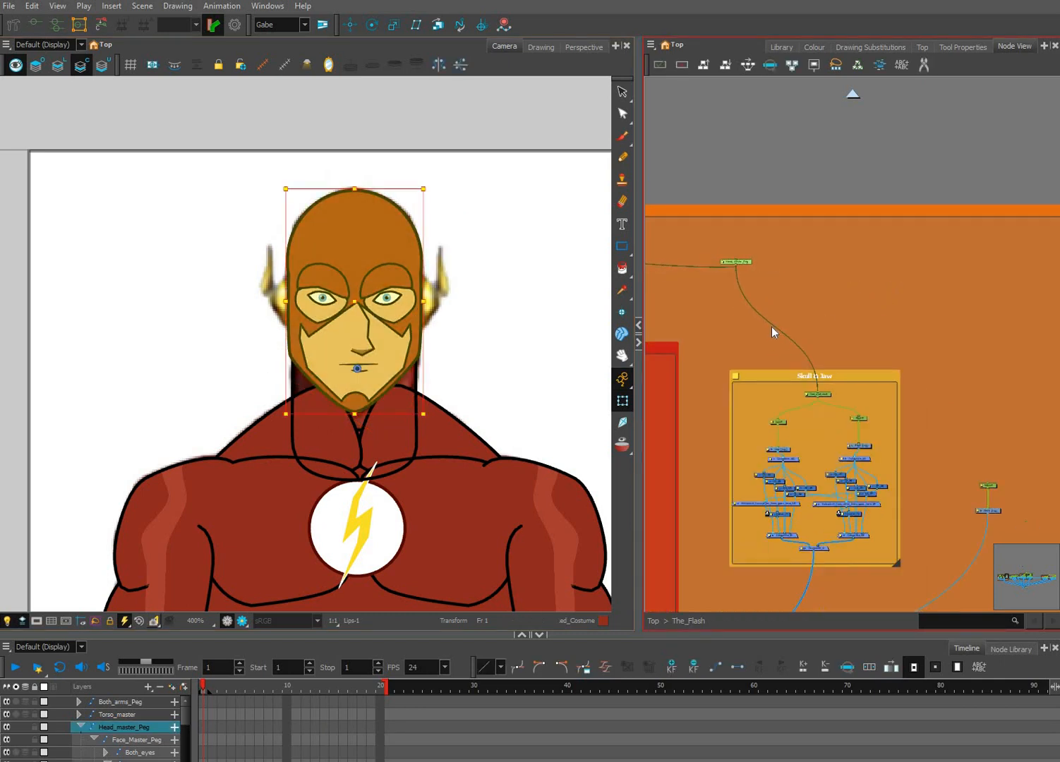
pyautogui.scroll(1, 429, 388)
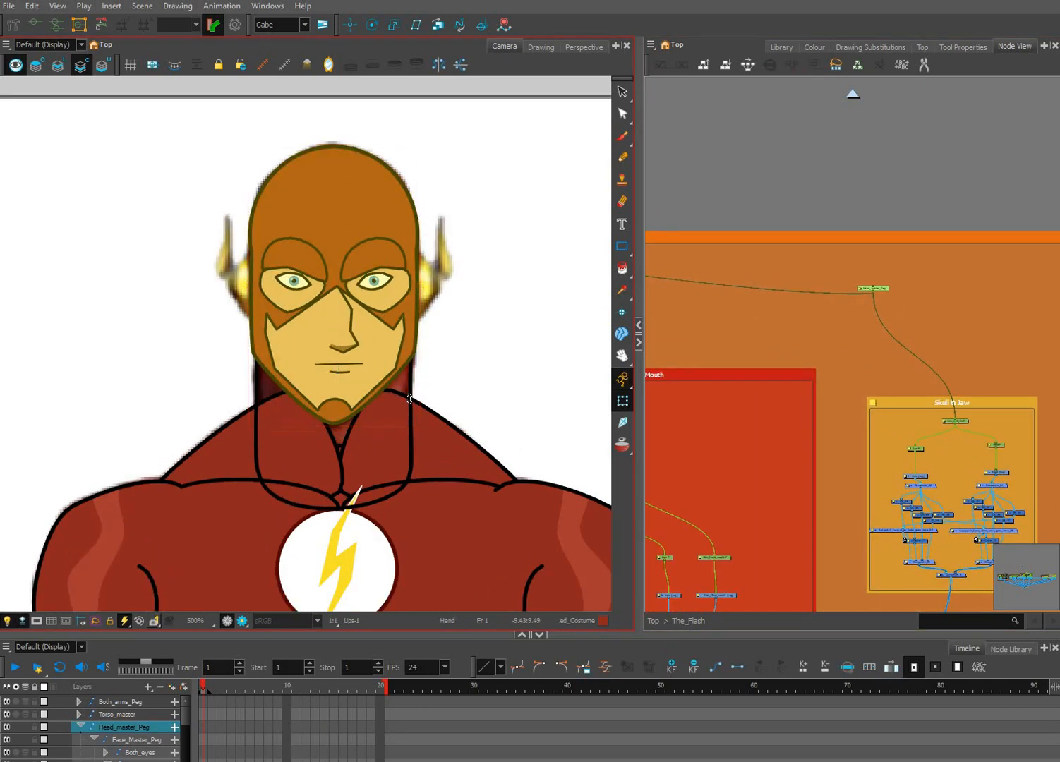
pyautogui.moveTo(427, 385); pyautogui.dragTo(425, 403)
pyautogui.scroll(1, 423, 397)
pyautogui.click(407, 406)
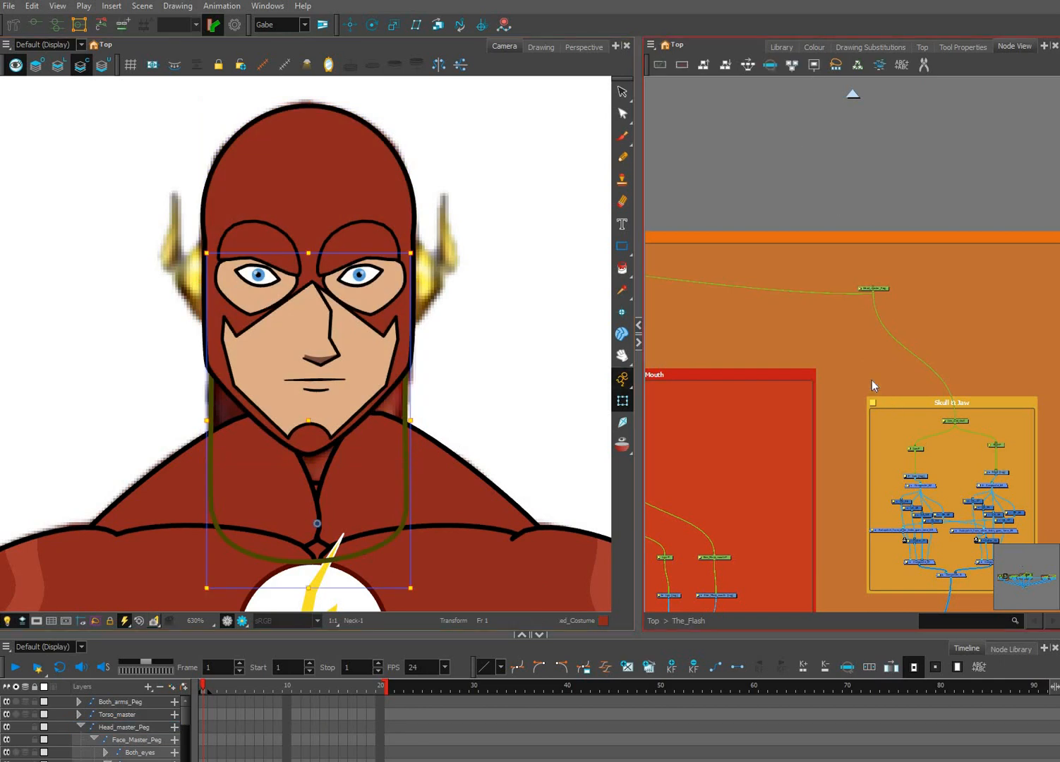
pyautogui.press('o')
pyautogui.scroll(3, 871, 315)
pyautogui.moveTo(855, 353); pyautogui.dragTo(890, 430)
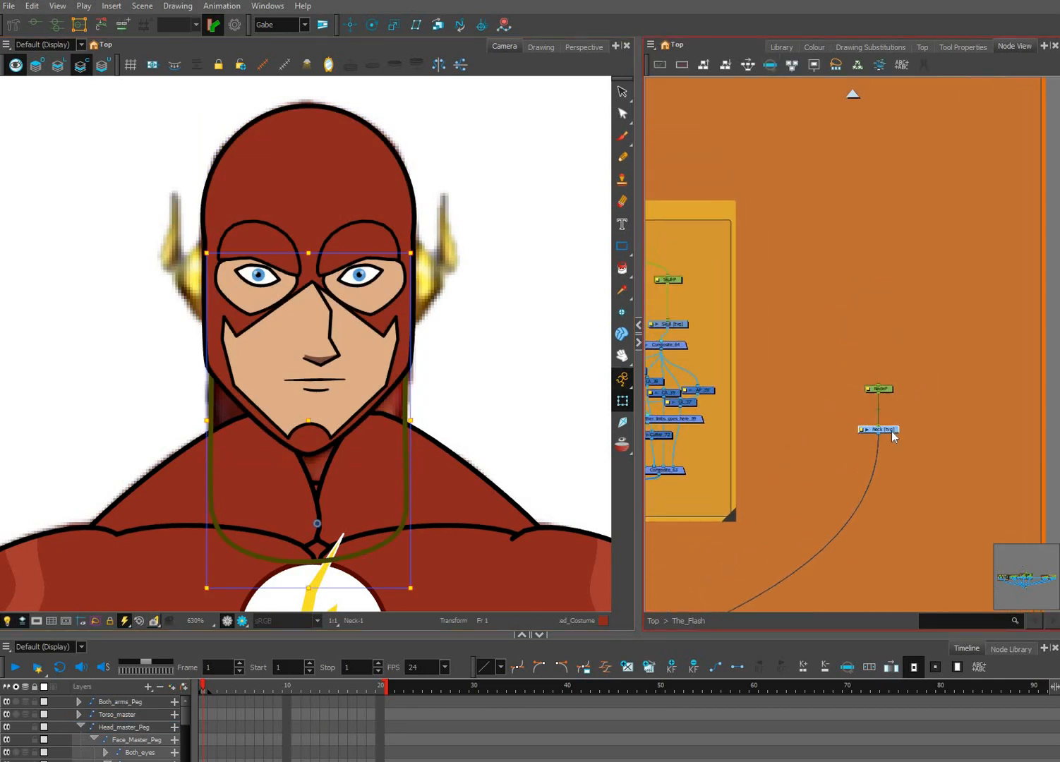
pyautogui.hotkey('alt', 's')
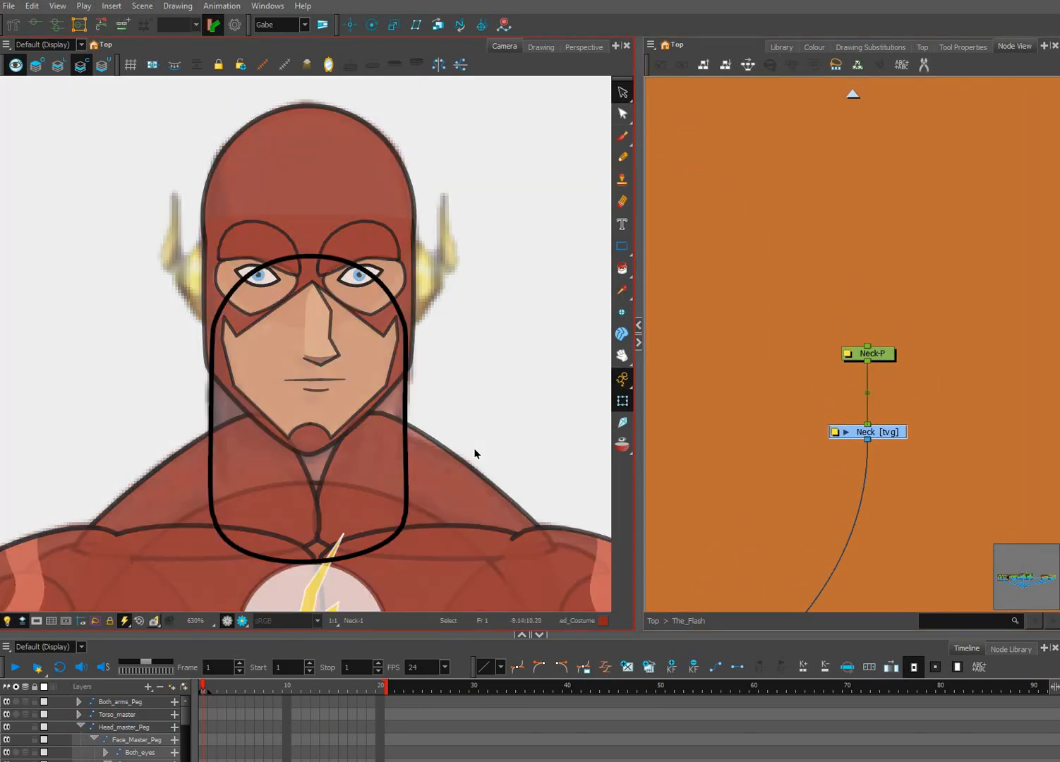
# Examine the neck and collar lines on the front and turned reference poses, and check the neck drawing's contour points.
pyautogui.scroll(-5, 527, 439)
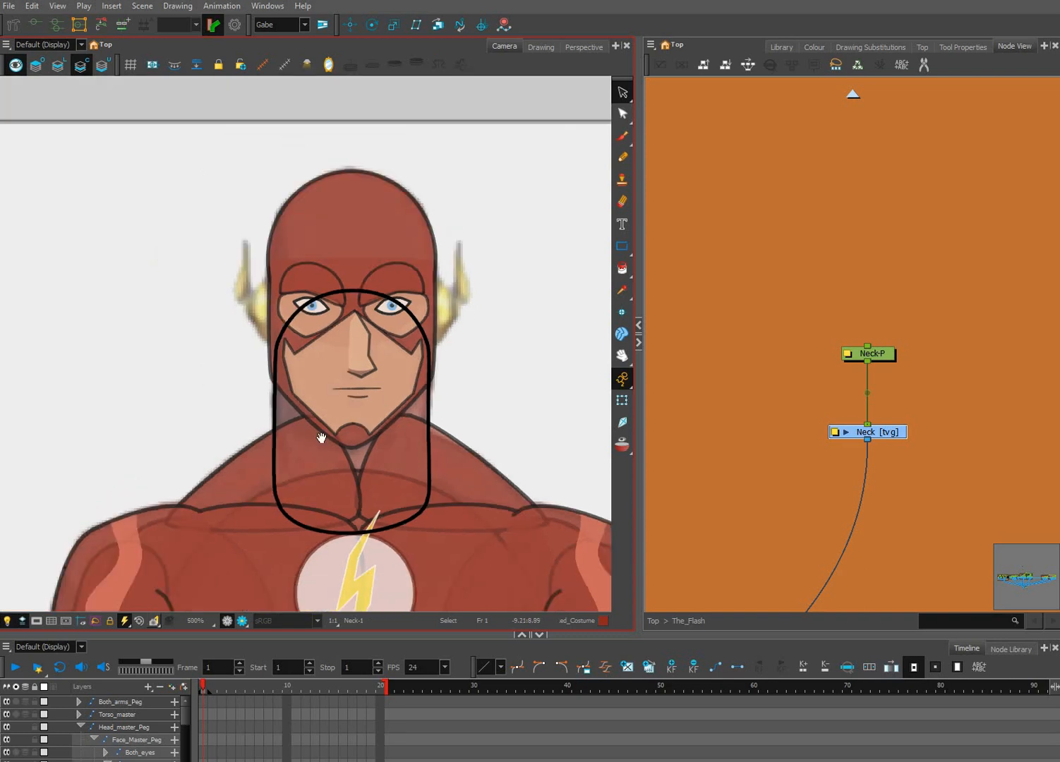
pyautogui.moveTo(471, 462); pyautogui.dragTo(297, 469)
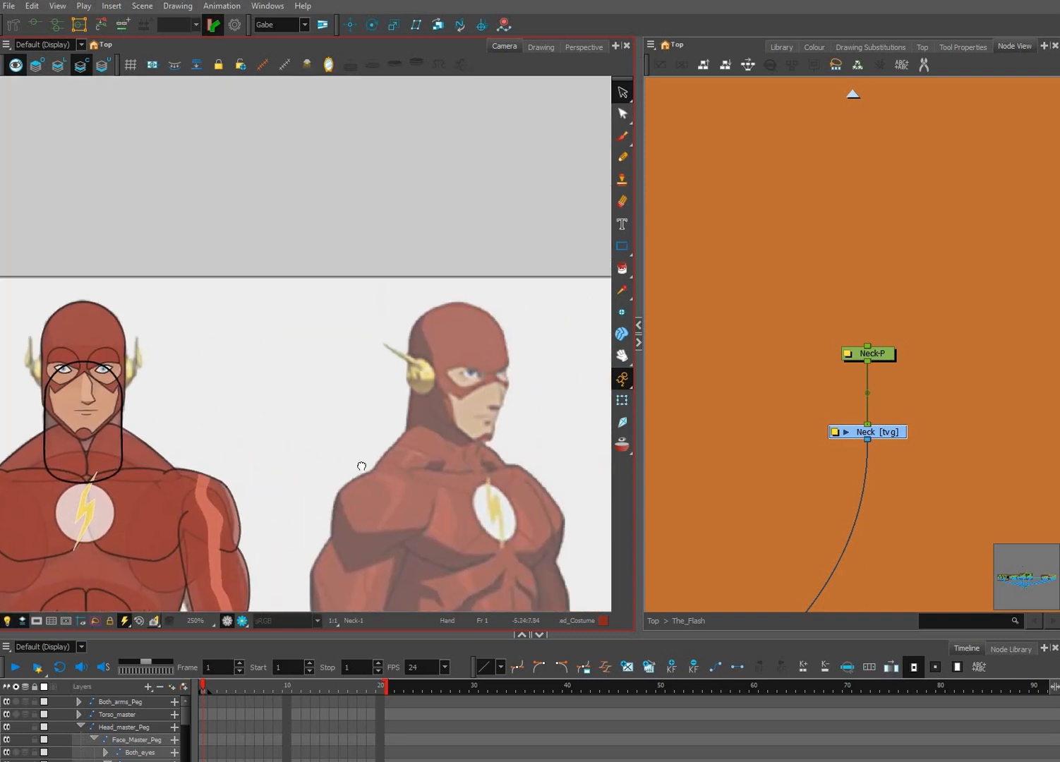
pyautogui.scroll(2, 298, 469)
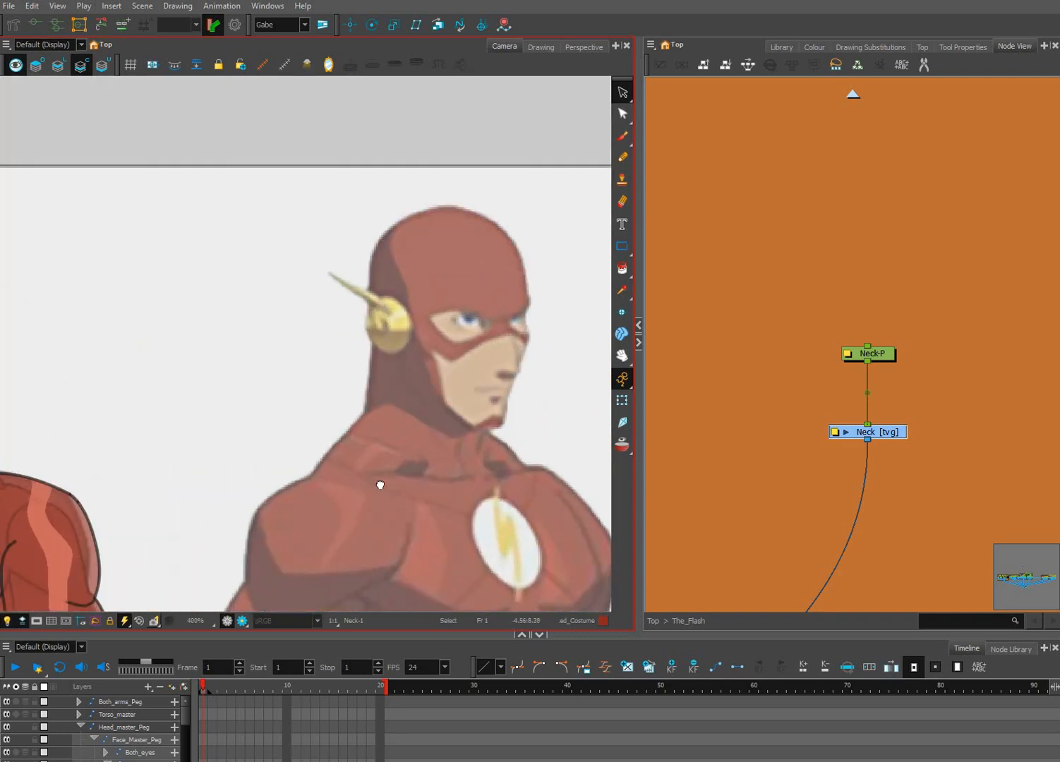
pyautogui.moveTo(590, 506); pyautogui.dragTo(405, 488)
pyautogui.moveTo(520, 545); pyautogui.dragTo(398, 534)
pyautogui.scroll(-1, 397, 534)
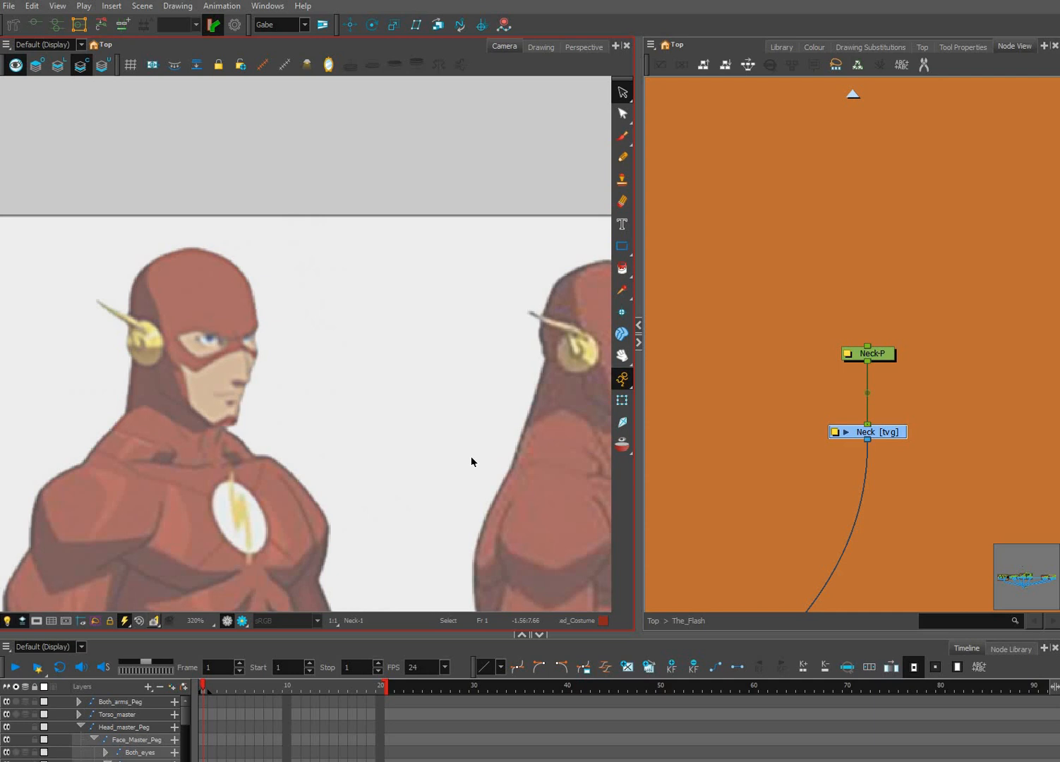
pyautogui.moveTo(598, 452); pyautogui.dragTo(470, 478)
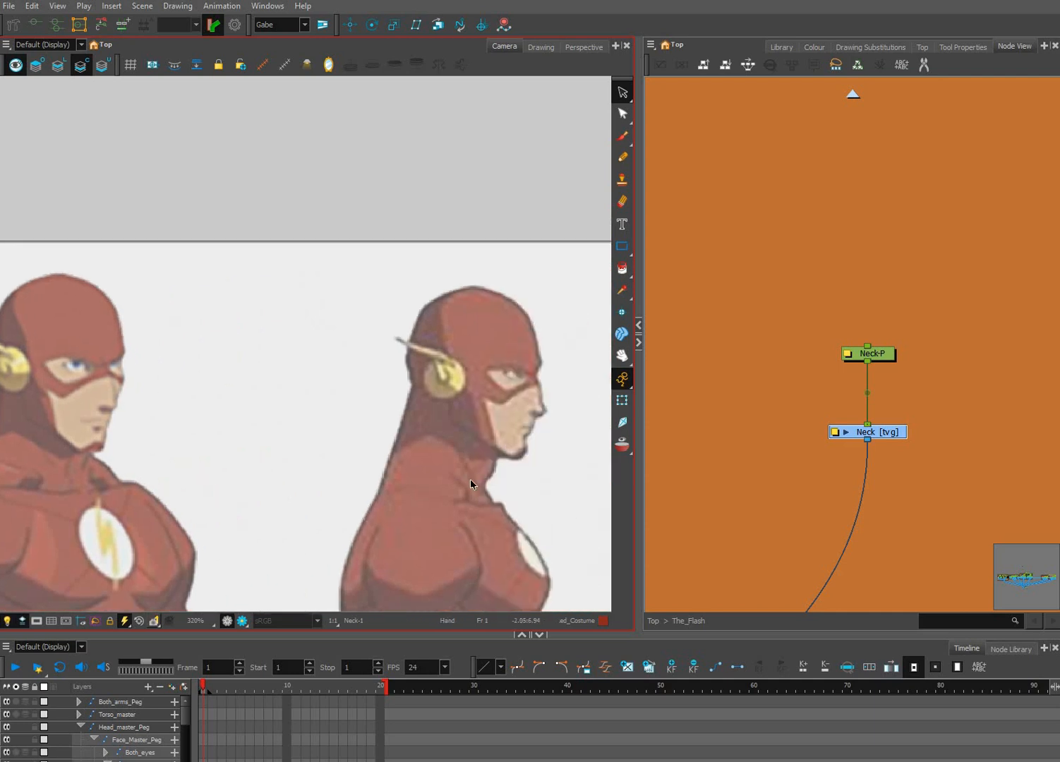
pyautogui.scroll(-1, 508, 514)
pyautogui.scroll(-3, 494, 514)
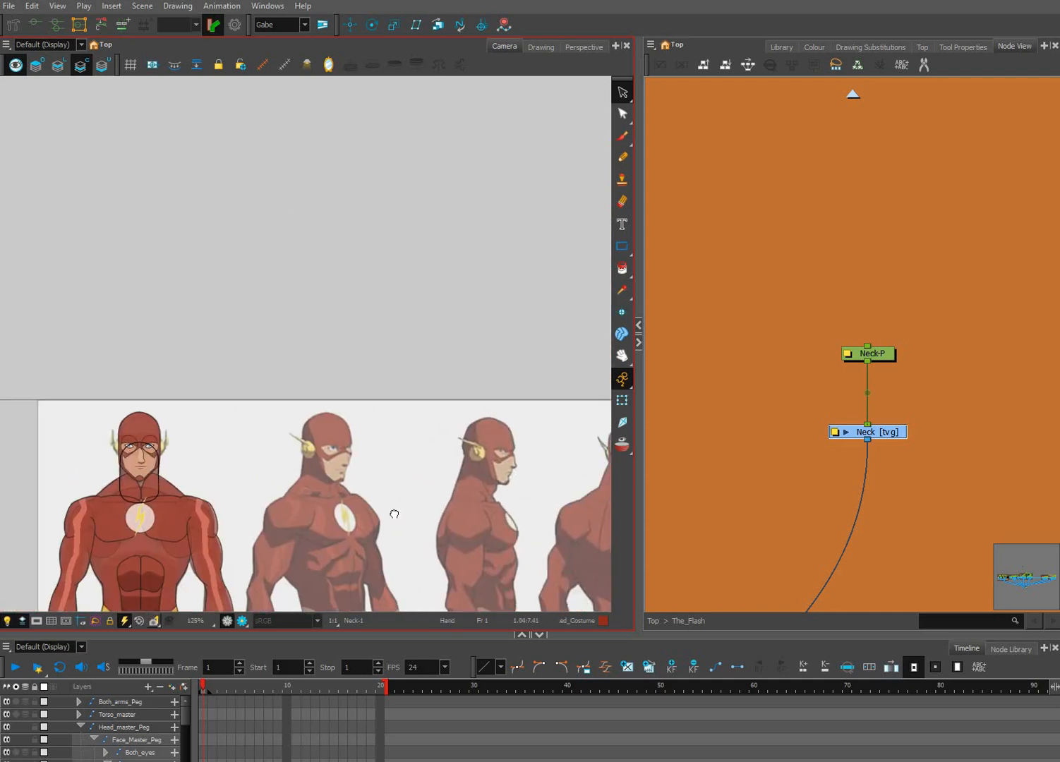
pyautogui.moveTo(517, 511); pyautogui.dragTo(368, 501)
pyautogui.moveTo(280, 485); pyautogui.dragTo(375, 454)
pyautogui.scroll(6, 376, 455)
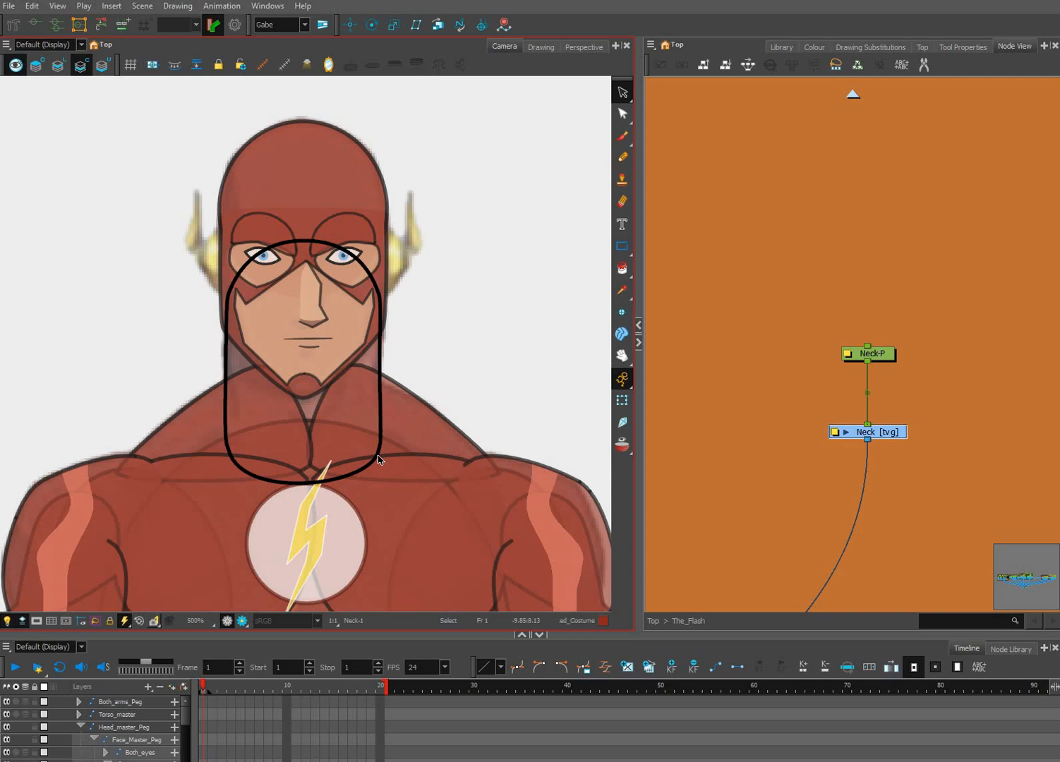
pyautogui.scroll(1, 379, 456)
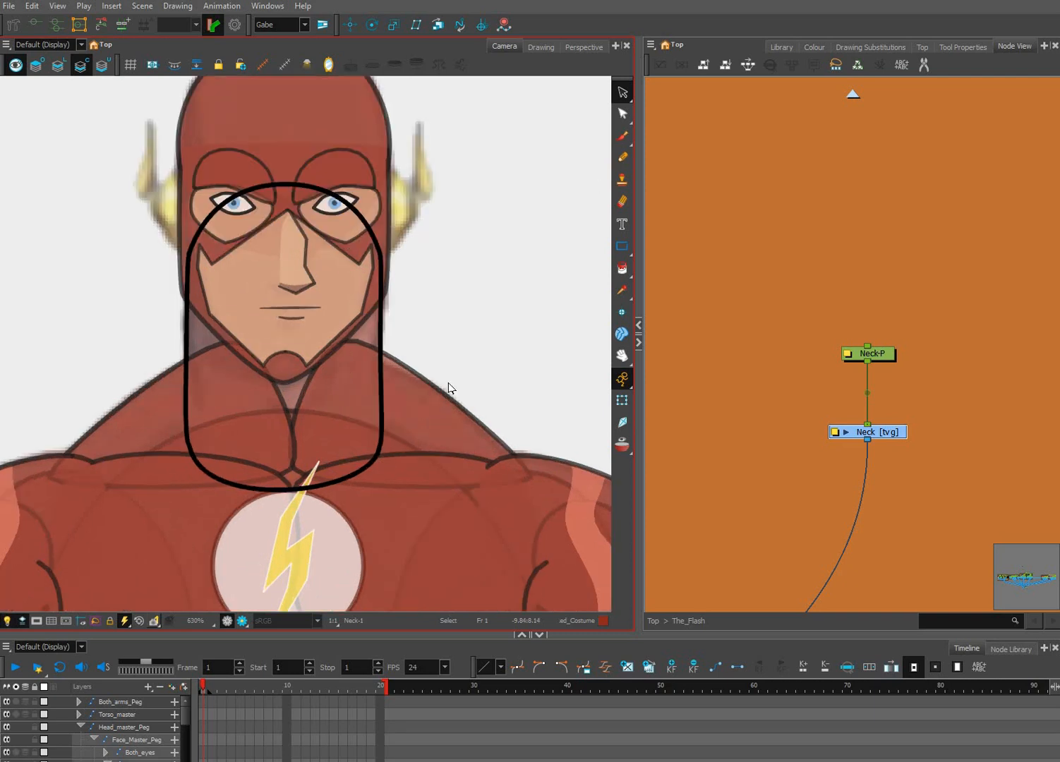
pyautogui.hotkey('alt', 'q')
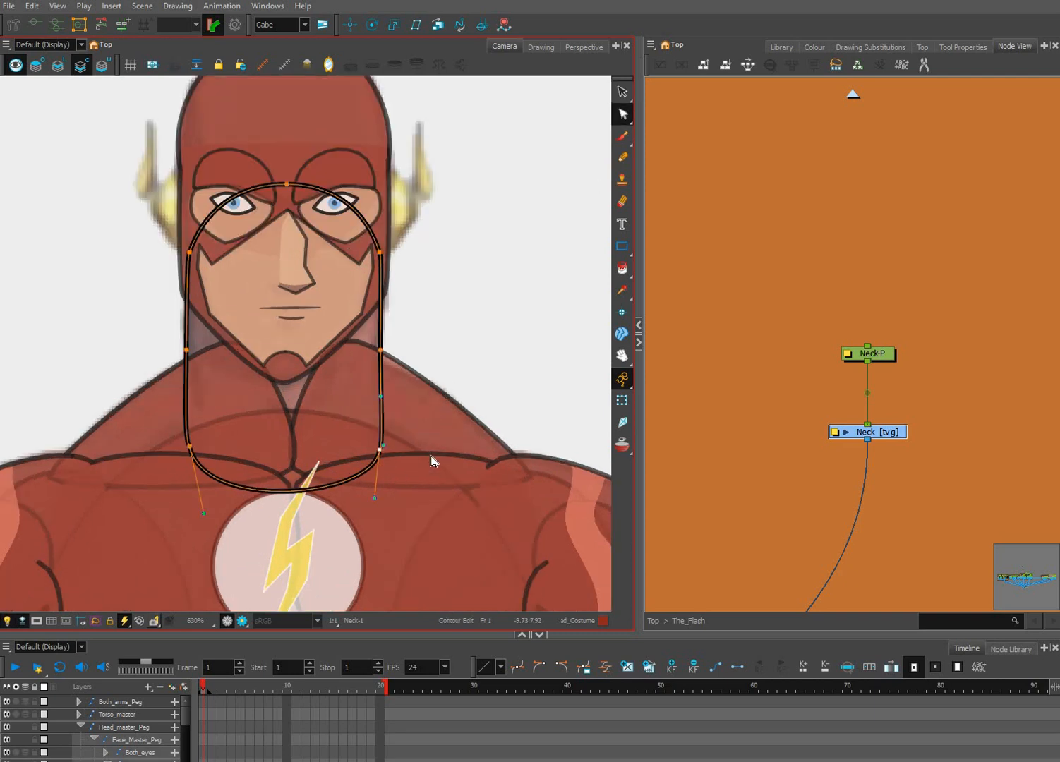
pyautogui.click(476, 522)
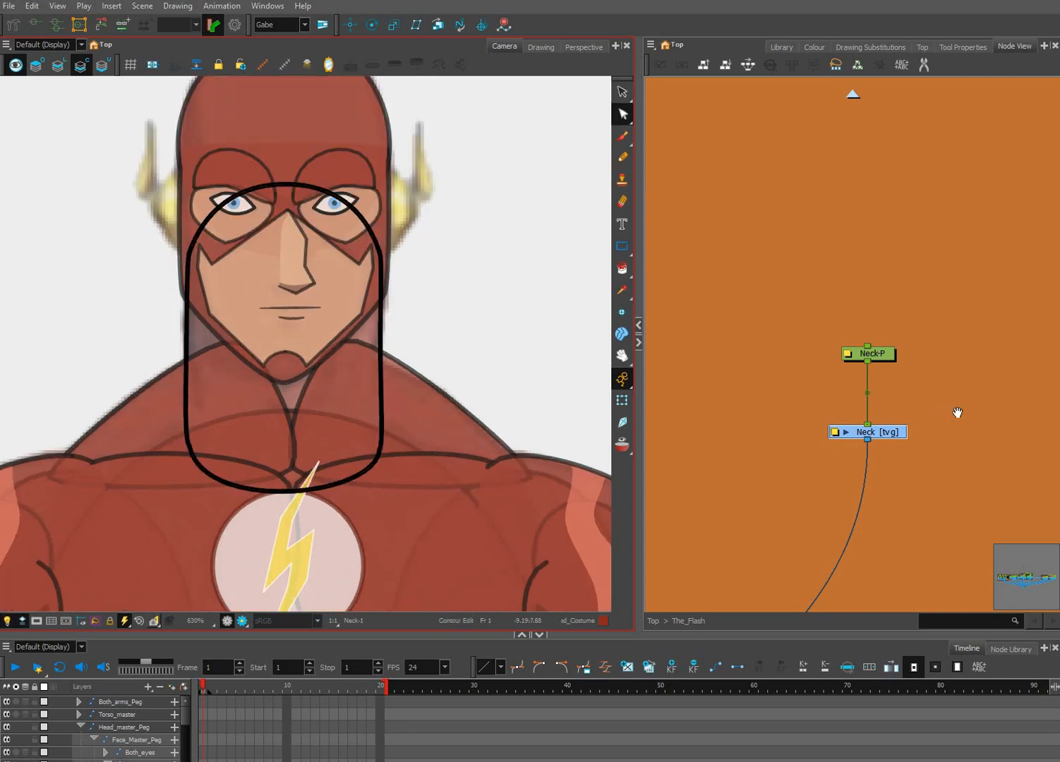
# Add two vector drawing layers named Neckline_1 and Neckline_2 with exposure extended for the scene duration.
pyautogui.moveTo(957, 413); pyautogui.dragTo(850, 389)
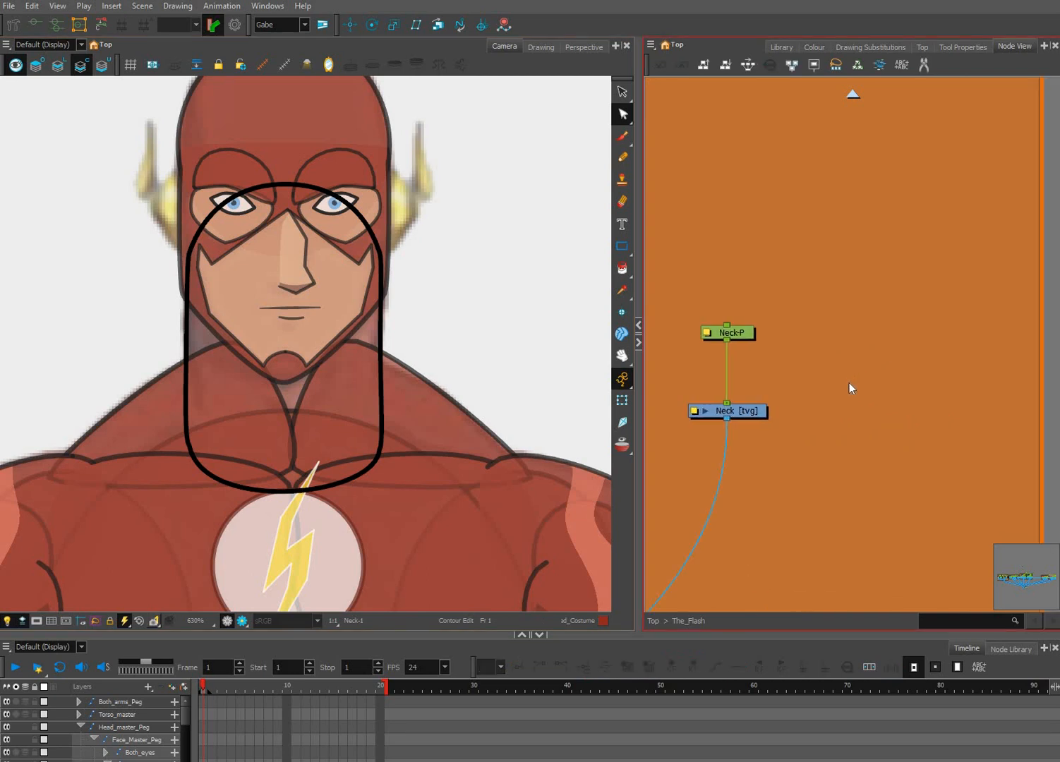
pyautogui.hotkey('ctrl', 'r')
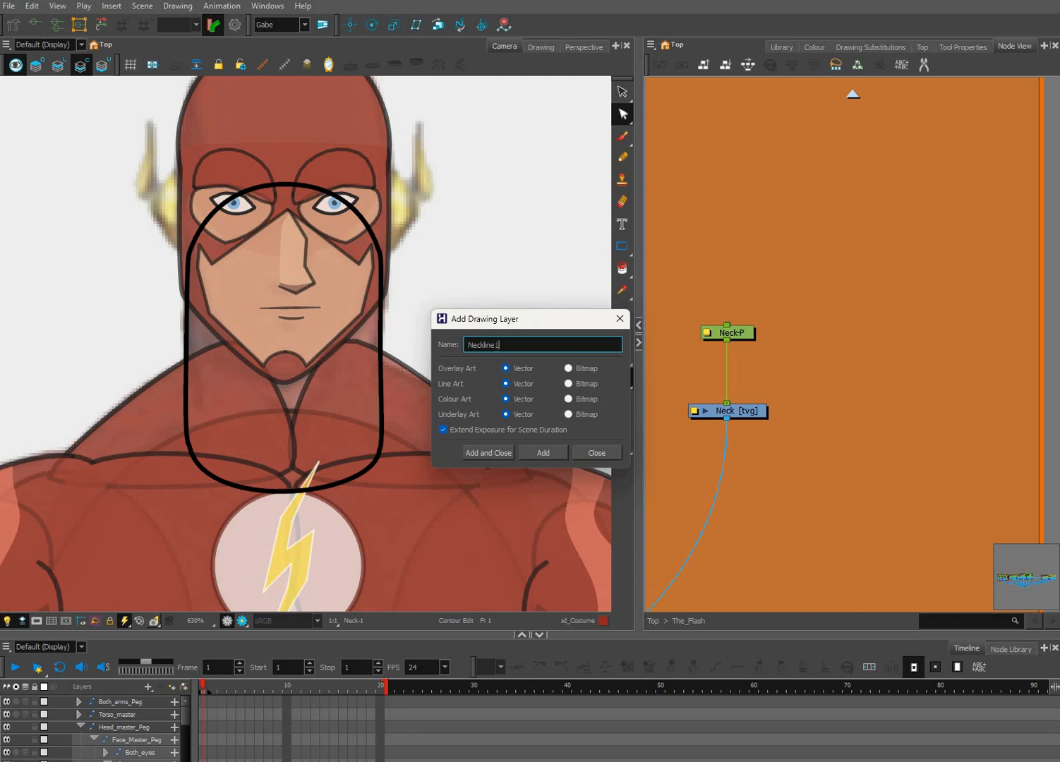
pyautogui.press('Left')
pyautogui.write('_')
pyautogui.press('Return')
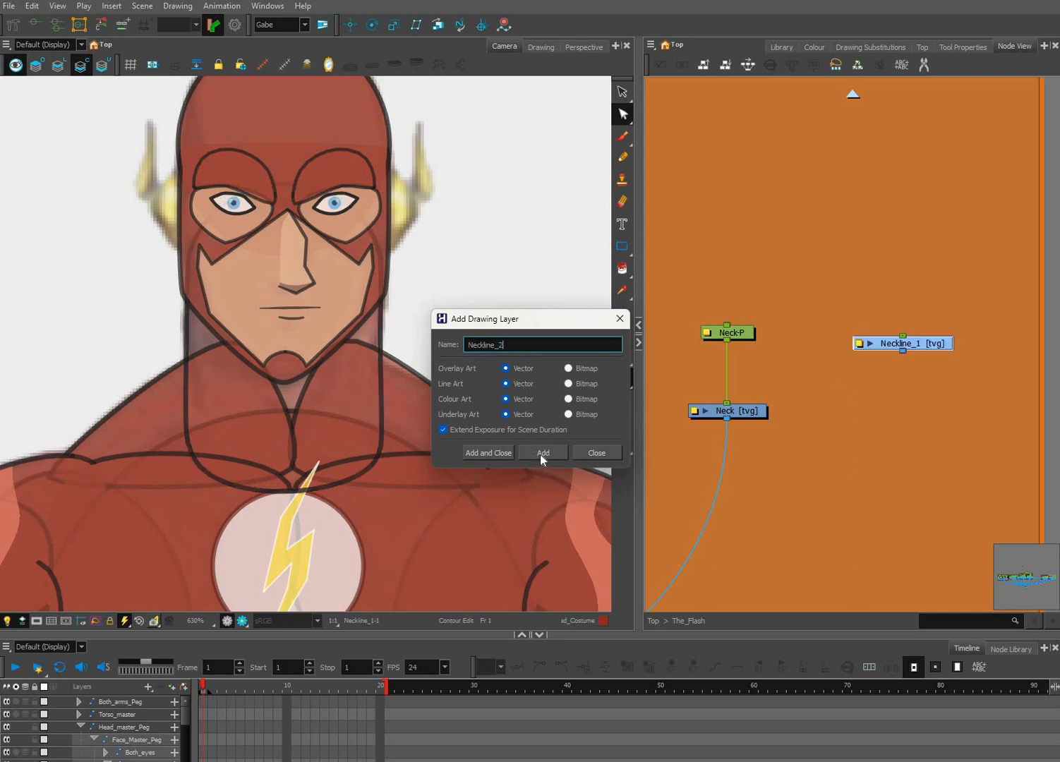
pyautogui.click(490, 453)
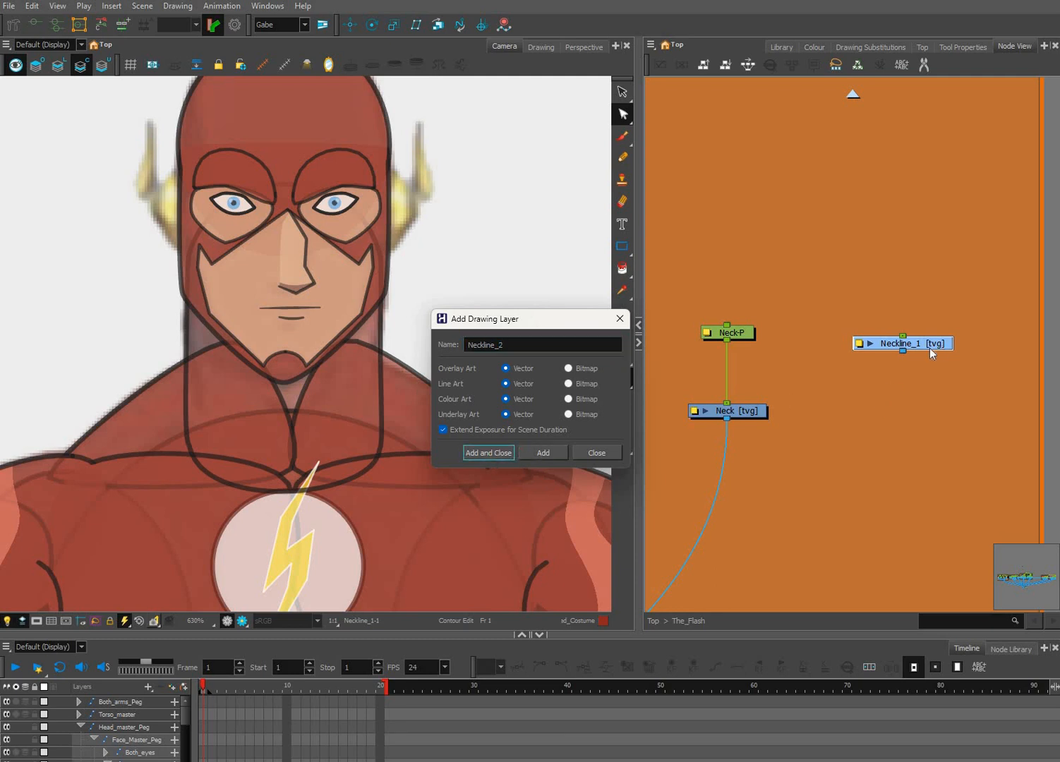
# Arrange Neckline_1 and Neckline_2 side by side, with Neck and its peg moved to the far side of Neckline_2.
pyautogui.click(984, 376)
pyautogui.moveTo(888, 344); pyautogui.dragTo(937, 371)
pyautogui.moveTo(912, 345); pyautogui.dragTo(848, 376)
pyautogui.moveTo(1005, 375); pyautogui.dragTo(838, 326)
pyautogui.moveTo(832, 372); pyautogui.dragTo(658, 261)
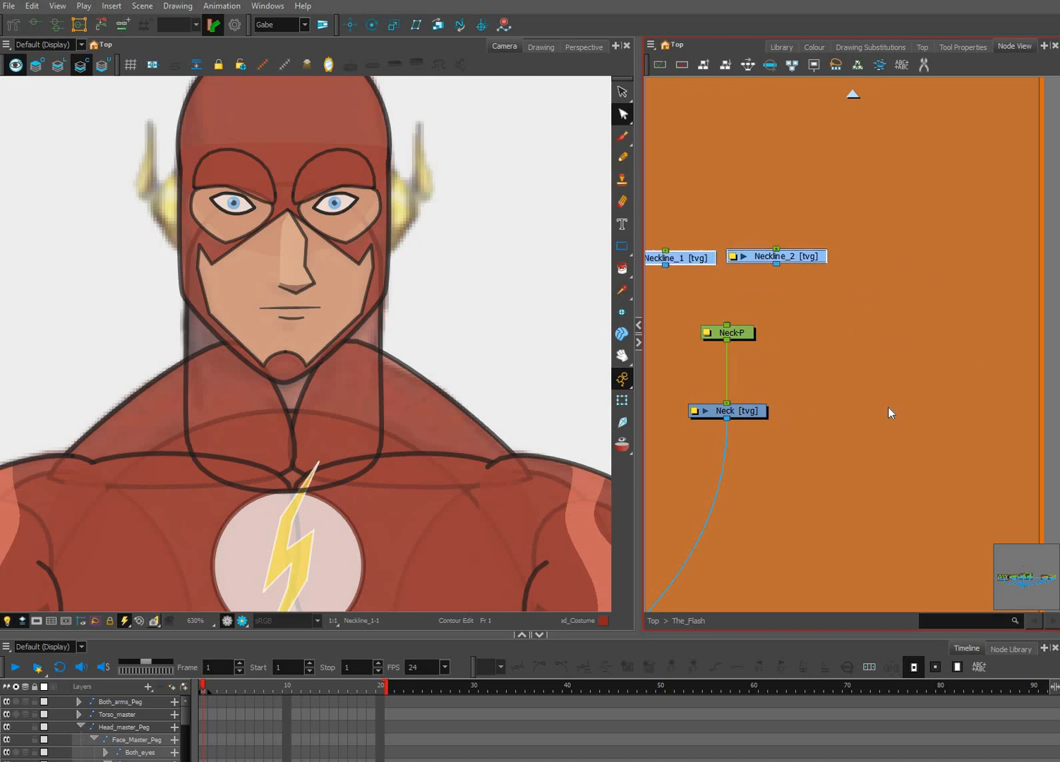
pyautogui.moveTo(888, 407); pyautogui.dragTo(924, 410)
pyautogui.moveTo(820, 305); pyautogui.dragTo(956, 407)
pyautogui.moveTo(820, 333); pyautogui.dragTo(727, 425)
pyautogui.moveTo(769, 413); pyautogui.dragTo(977, 409)
pyautogui.moveTo(903, 226); pyautogui.dragTo(751, 419)
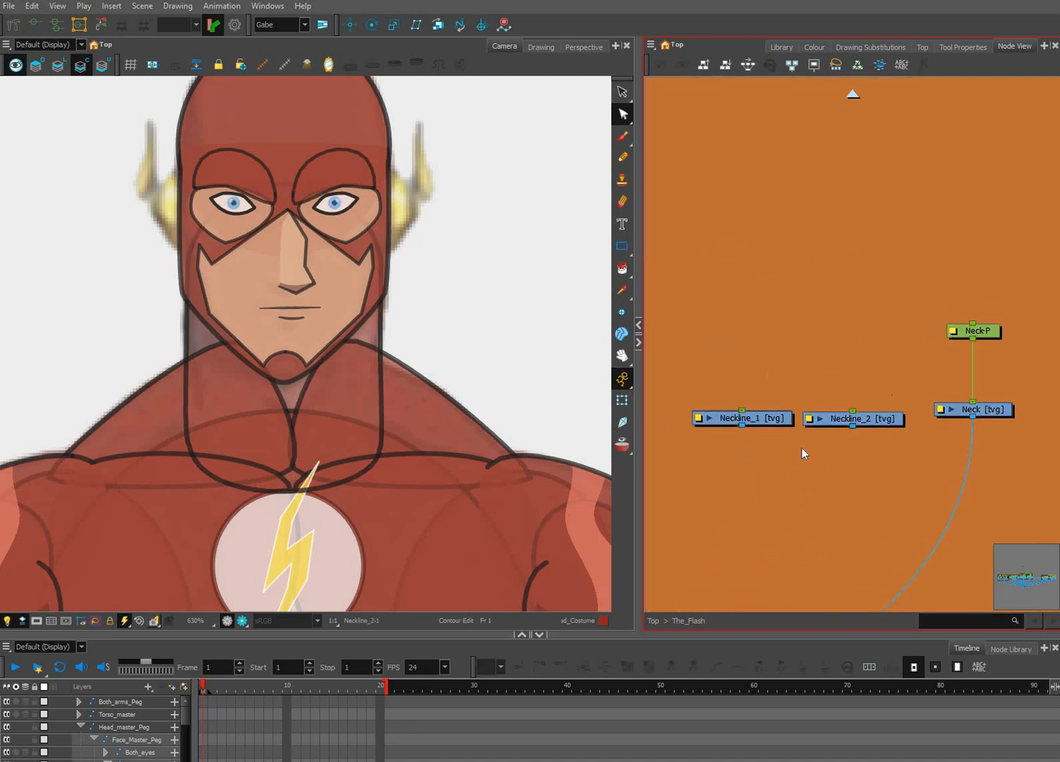
# Add a peg above each neckline layer plus a shared parent peg above both, and align the two drawing nodes beneath their pegs.
pyautogui.hotkey('ctrl', 'p')
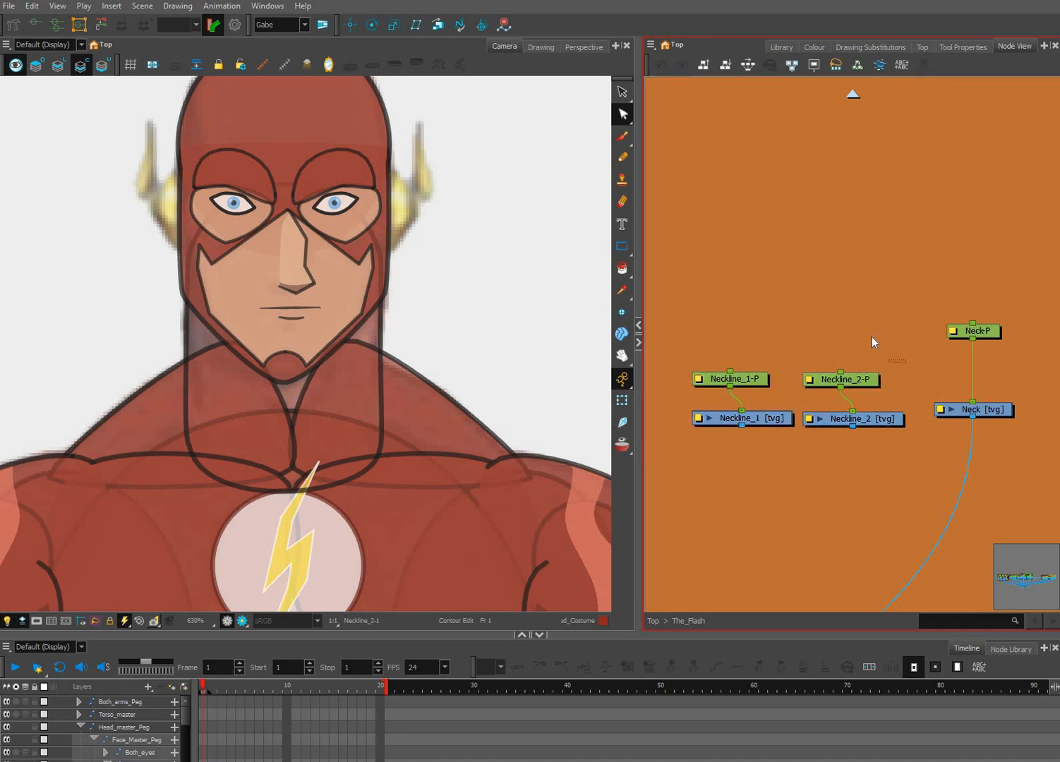
pyautogui.moveTo(813, 381); pyautogui.dragTo(819, 338)
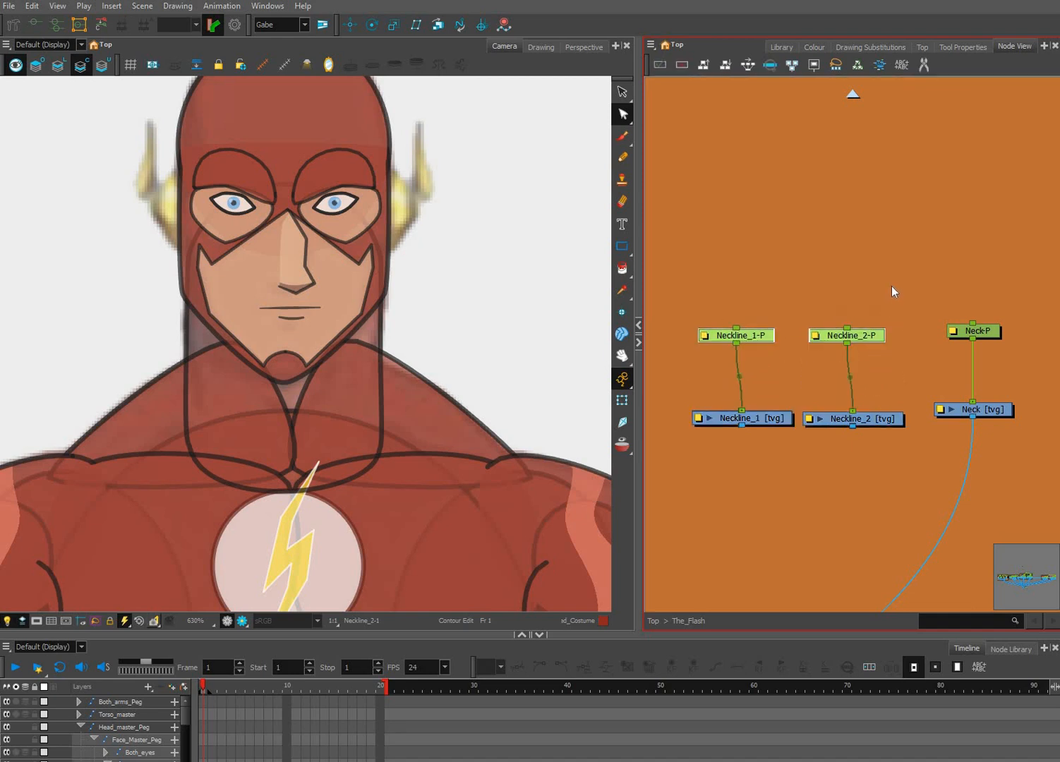
pyautogui.hotkey('ctrl', 'p')
pyautogui.click(890, 480)
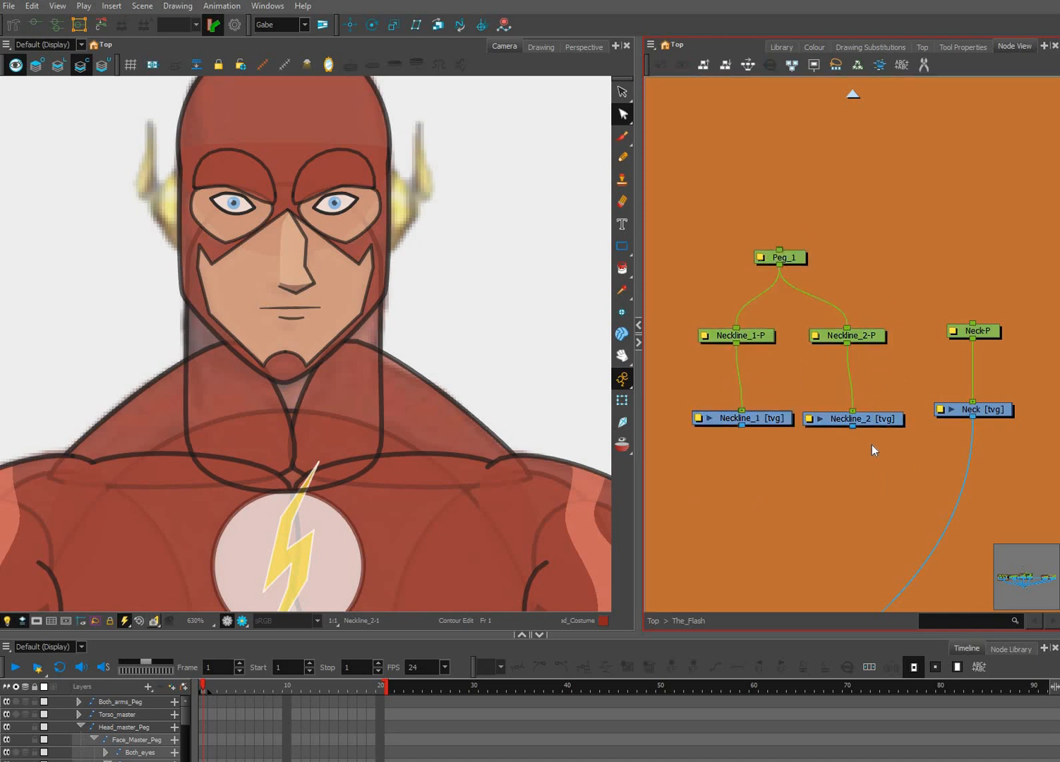
pyautogui.moveTo(878, 421); pyautogui.dragTo(870, 444)
pyautogui.moveTo(679, 467); pyautogui.dragTo(866, 430)
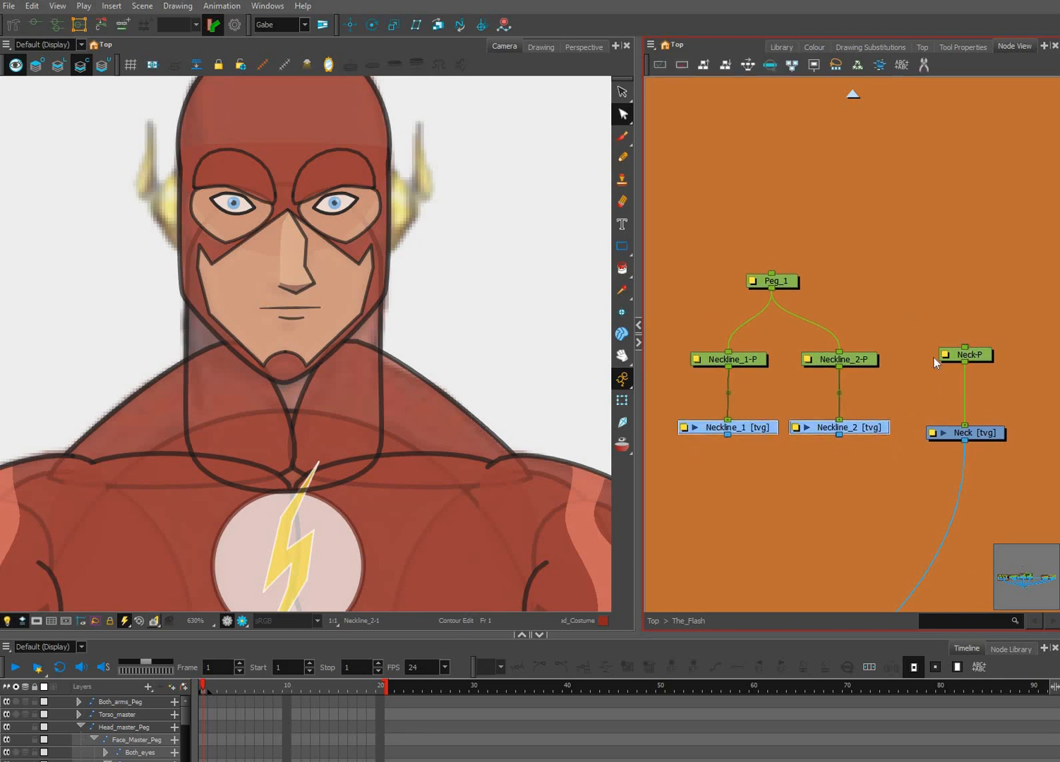
pyautogui.scroll(-5, 980, 355)
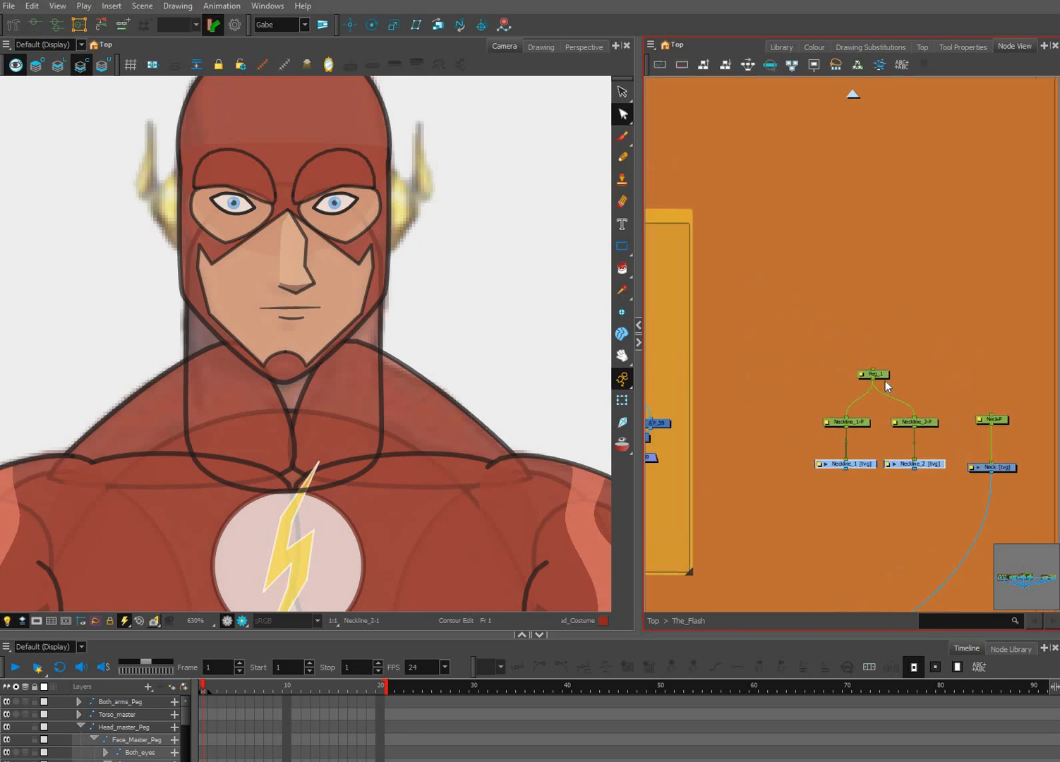
# Add a parent peg above Peg_1, the shared neckline peg, and connect it to the Neck-P peg as well.
pyautogui.click(884, 389)
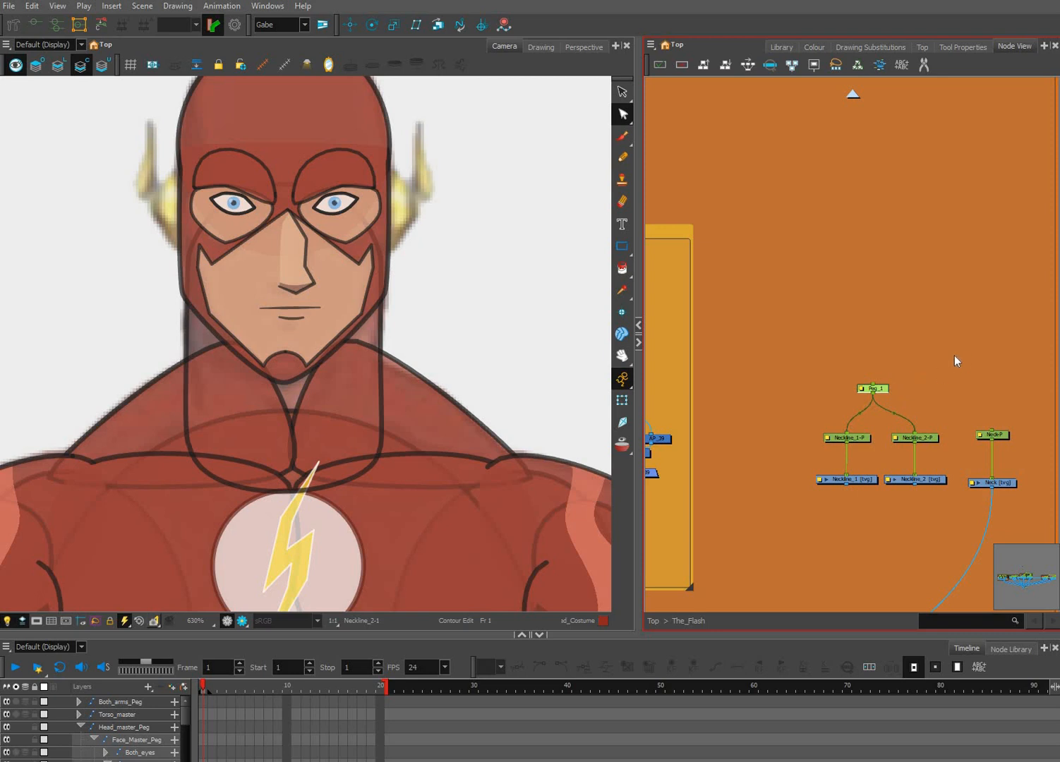
pyautogui.hotkey('ctrl', 'p')
pyautogui.moveTo(876, 346); pyautogui.dragTo(992, 434)
pyautogui.click(879, 340)
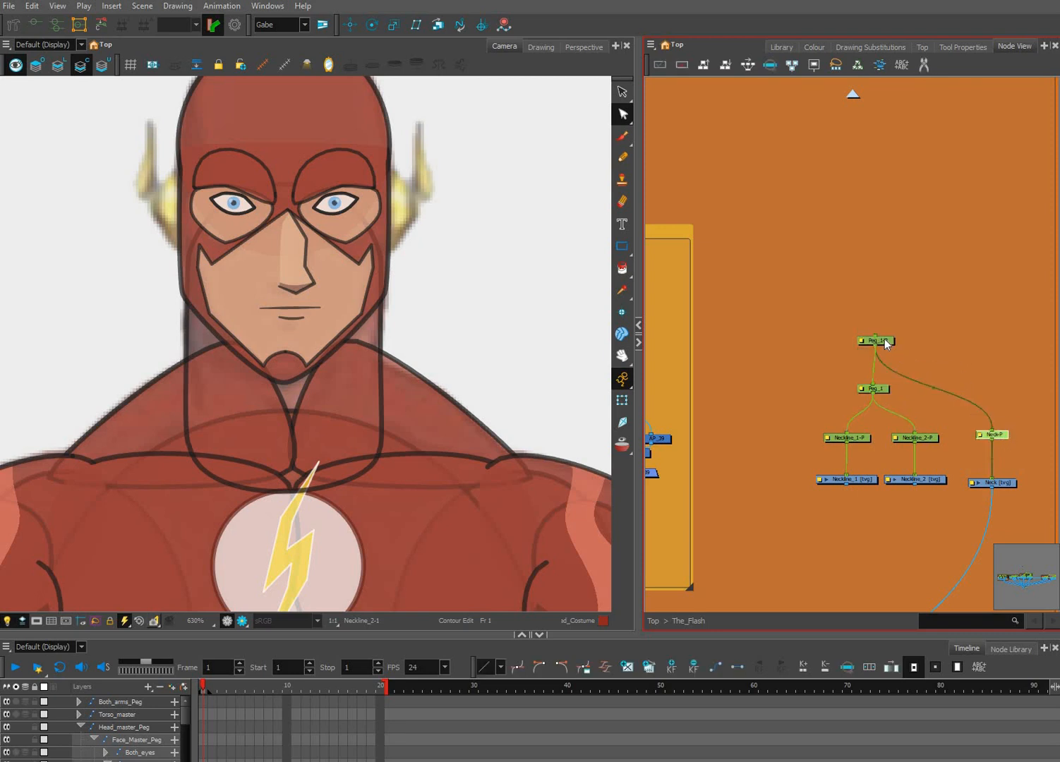
pyautogui.click(886, 340)
# Add a parent peg above Head_master_Peg and rename it Head_and_neck.
pyautogui.scroll(-5, 889, 342)
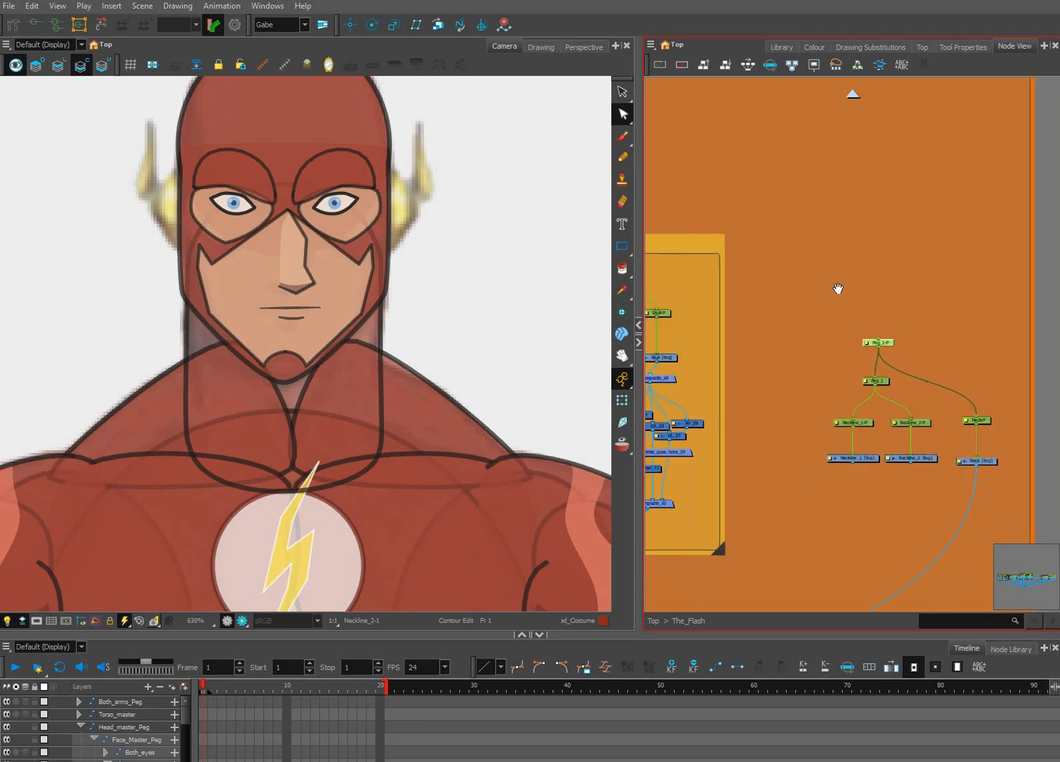
pyautogui.moveTo(701, 215); pyautogui.dragTo(869, 356)
pyautogui.scroll(2, 876, 357)
pyautogui.scroll(1, 881, 350)
pyautogui.scroll(3, 884, 350)
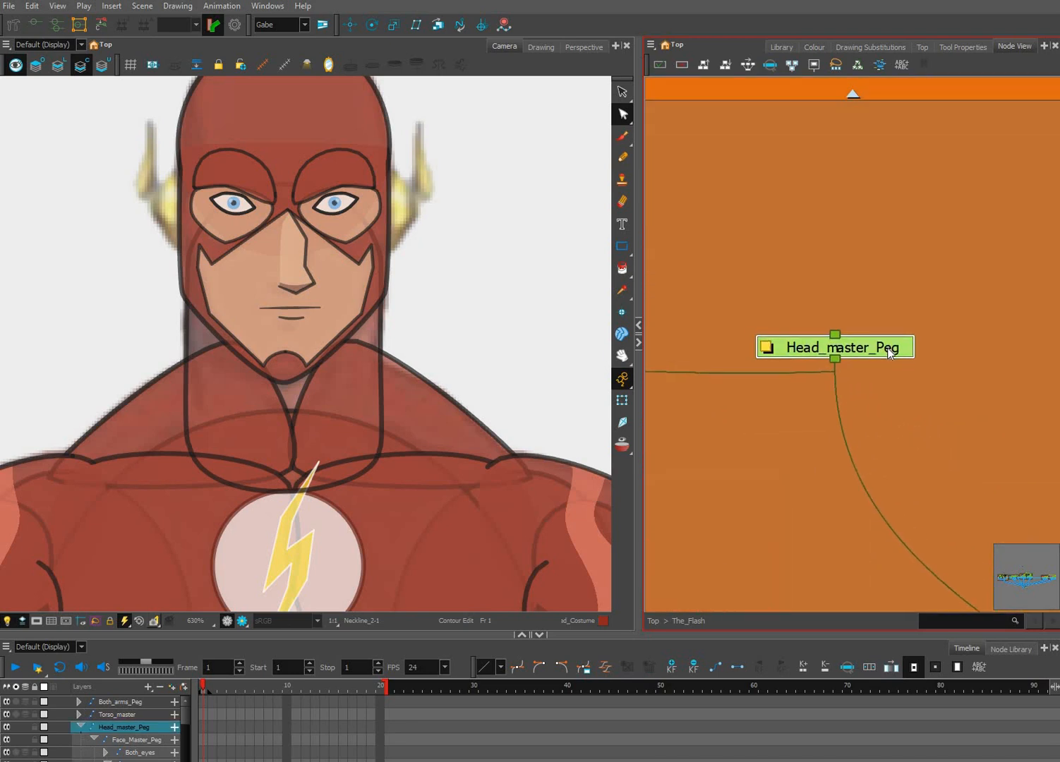
pyautogui.scroll(-2, 891, 342)
pyautogui.scroll(-2, 892, 339)
pyautogui.click(889, 347)
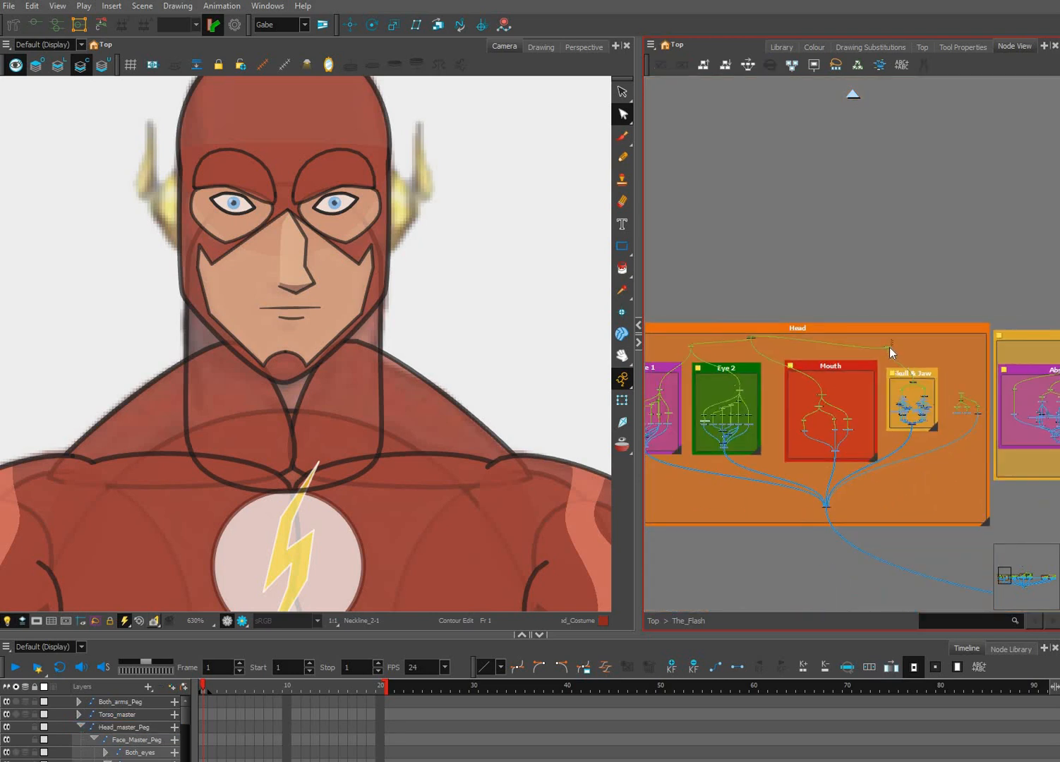
pyautogui.click(890, 335)
pyautogui.scroll(4, 885, 333)
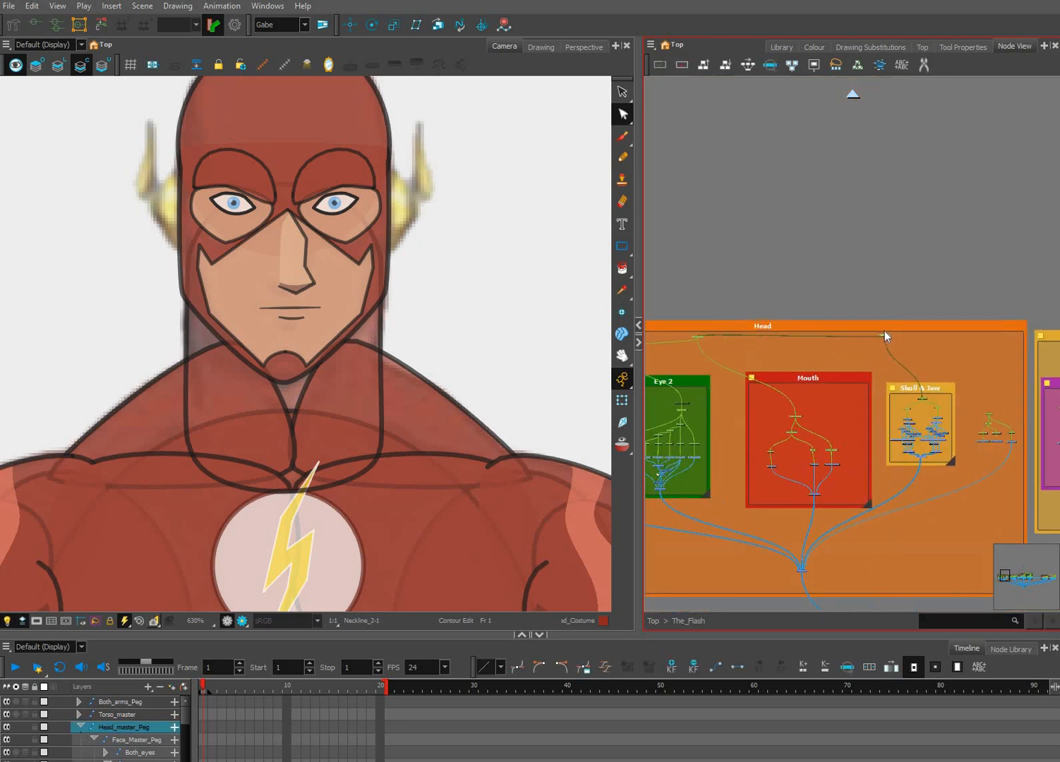
pyautogui.scroll(3, 882, 332)
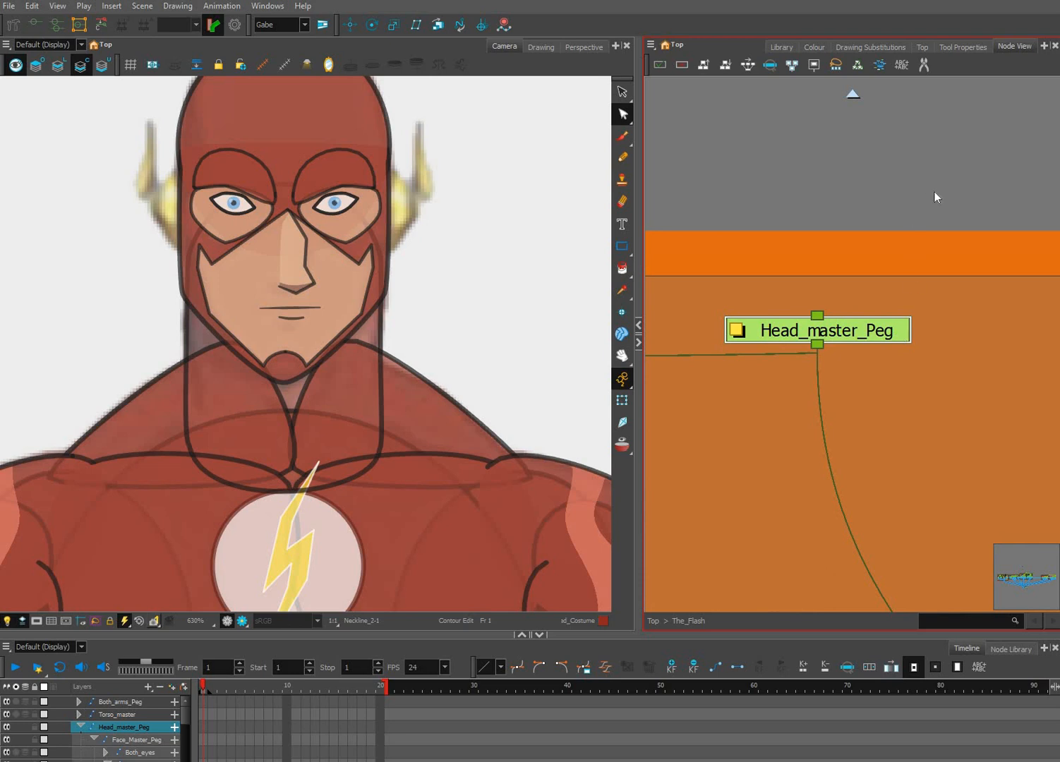
pyautogui.hotkey('ctrl', 'p')
pyautogui.click(736, 179)
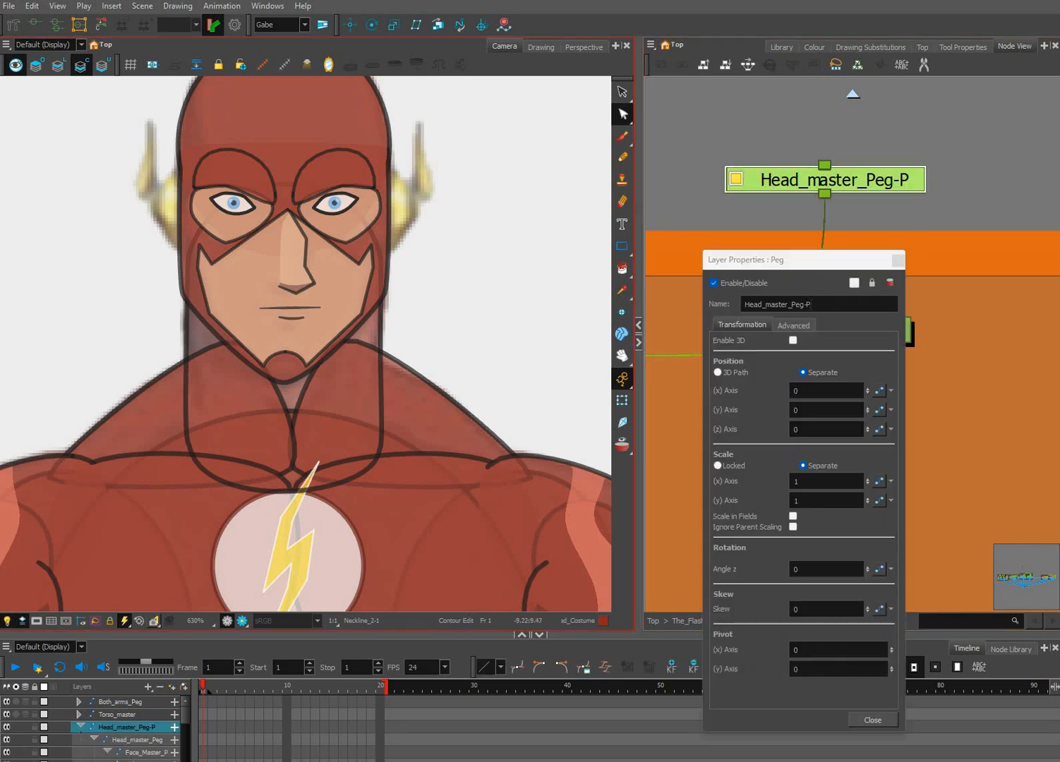
pyautogui.moveTo(821, 305); pyautogui.dragTo(780, 305)
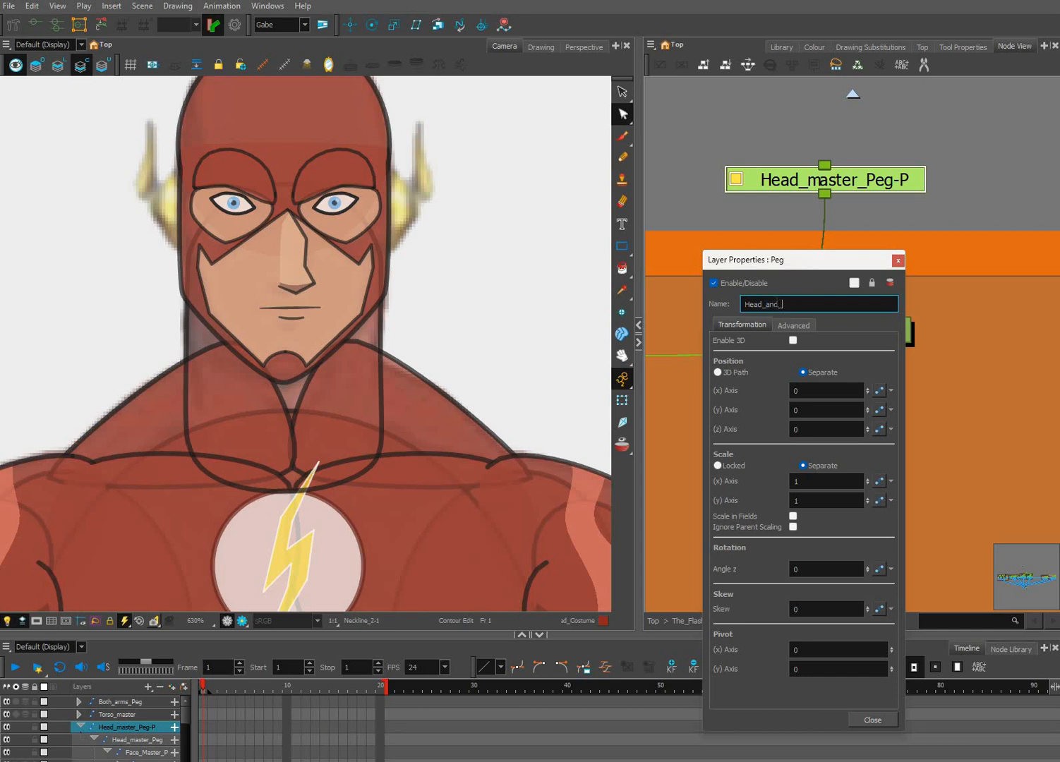
pyautogui.write('Head_and_neck')
pyautogui.click(873, 719)
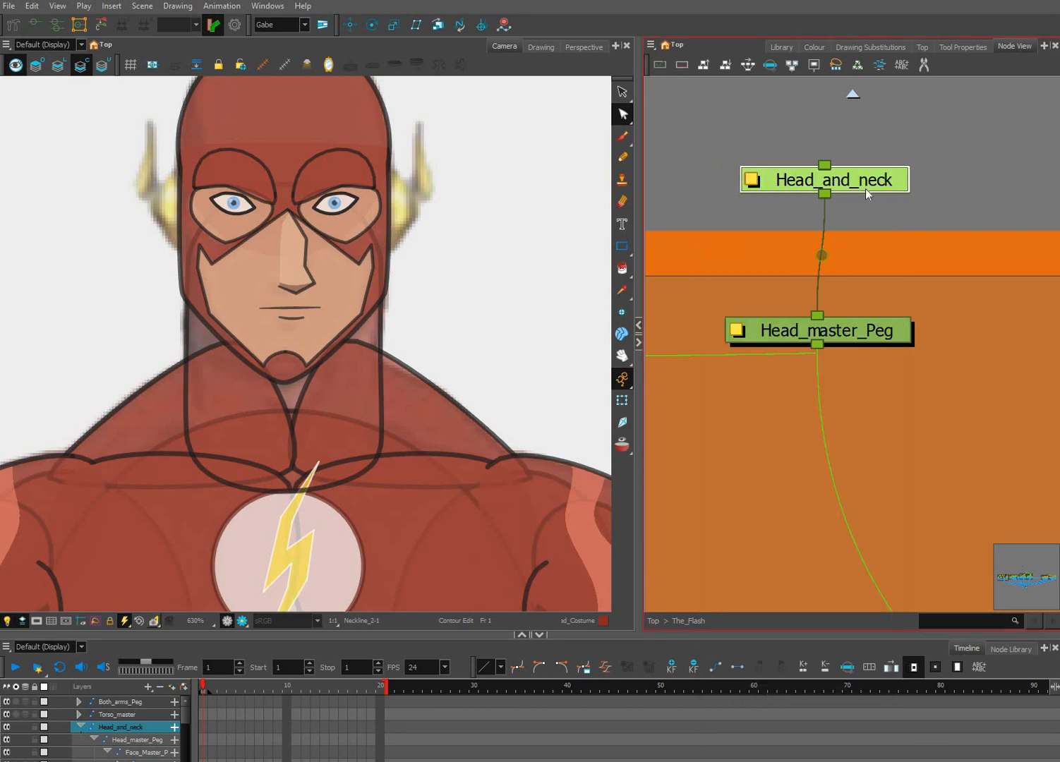
# Connect the Head_and_neck peg to Peg_1-P so it also controls the neck and neckline branch.
pyautogui.scroll(-3, 969, 255)
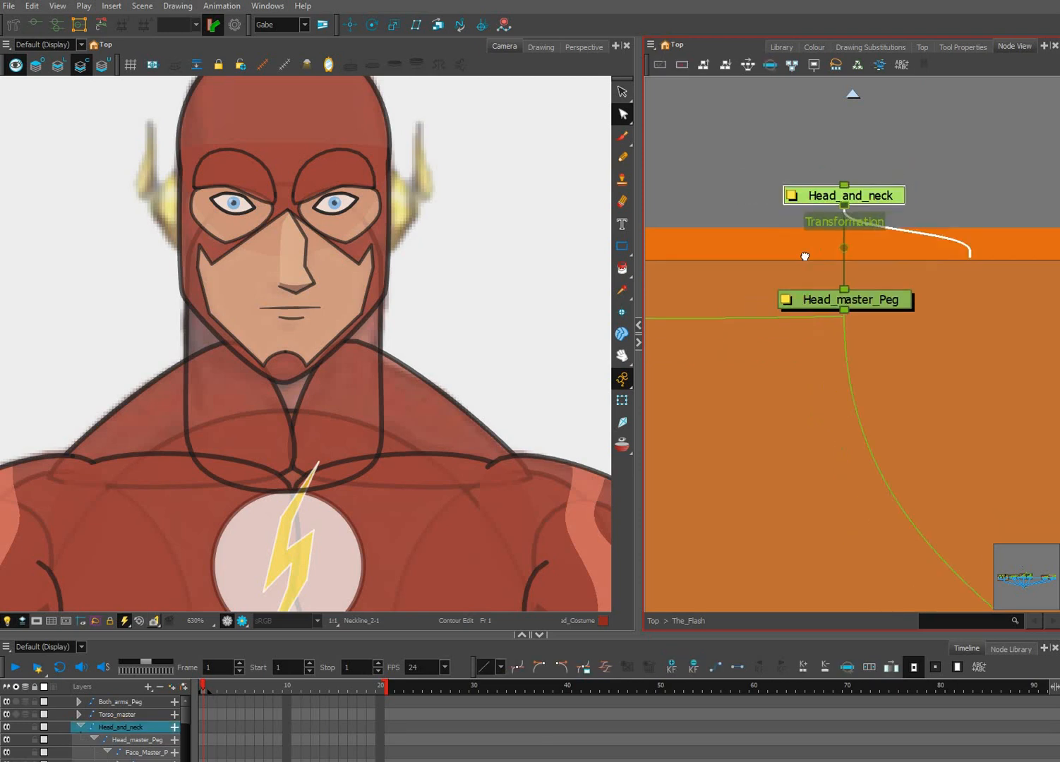
pyautogui.scroll(-4, 967, 255)
pyautogui.moveTo(805, 257); pyautogui.dragTo(817, 539)
pyautogui.moveTo(890, 548); pyautogui.dragTo(958, 421)
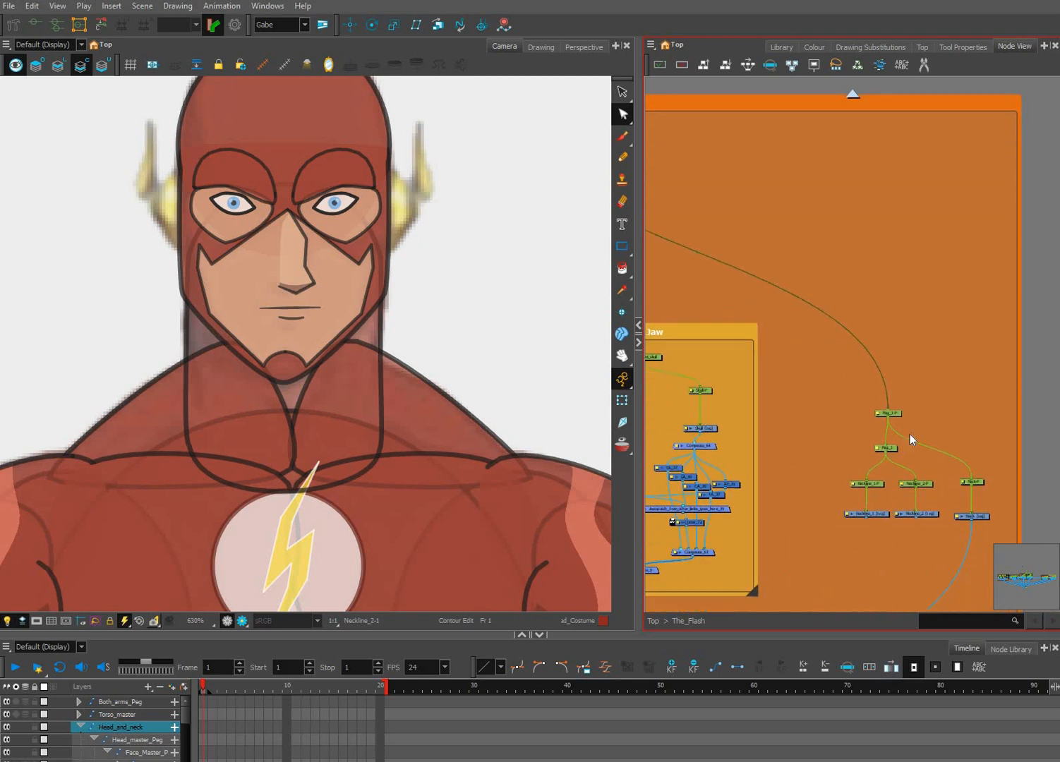
# Add a composite node below Neckline_1 and Neckline_2 that combines both drawings.
pyautogui.scroll(-2, 908, 438)
pyautogui.moveTo(924, 504); pyautogui.dragTo(977, 384)
pyautogui.scroll(2, 979, 383)
pyautogui.scroll(3, 974, 383)
pyautogui.moveTo(834, 435); pyautogui.dragTo(981, 385)
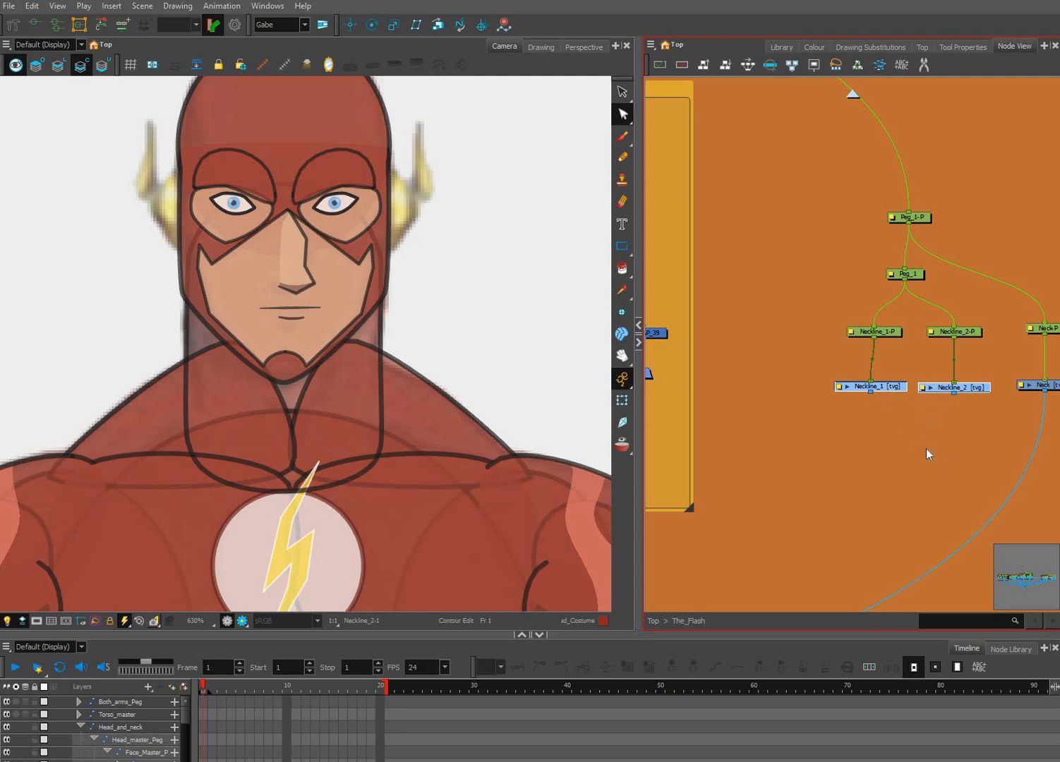
pyautogui.hotkey('ctrl', 'h')
pyautogui.click(912, 480)
# Connect the neckline composite's output to the last input of the head group's main composite.
pyautogui.moveTo(912, 444); pyautogui.dragTo(908, 331)
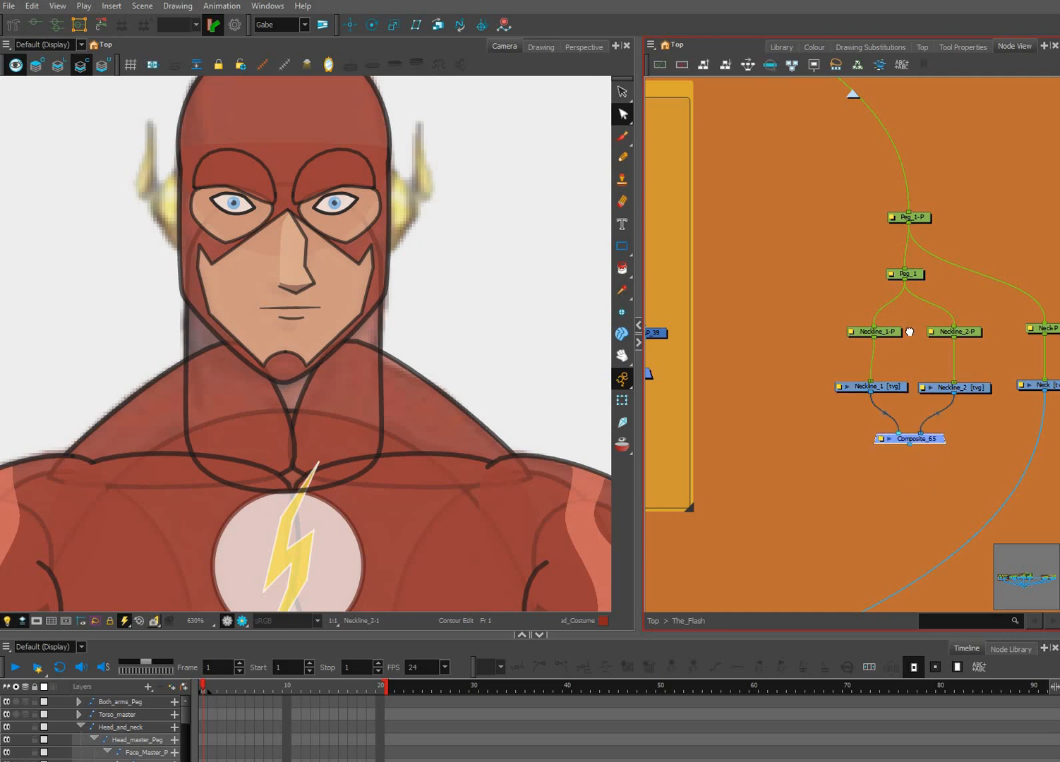
pyautogui.moveTo(908, 507); pyautogui.dragTo(908, 349)
pyautogui.moveTo(910, 285); pyautogui.dragTo(669, 466)
pyautogui.scroll(-2, 819, 473)
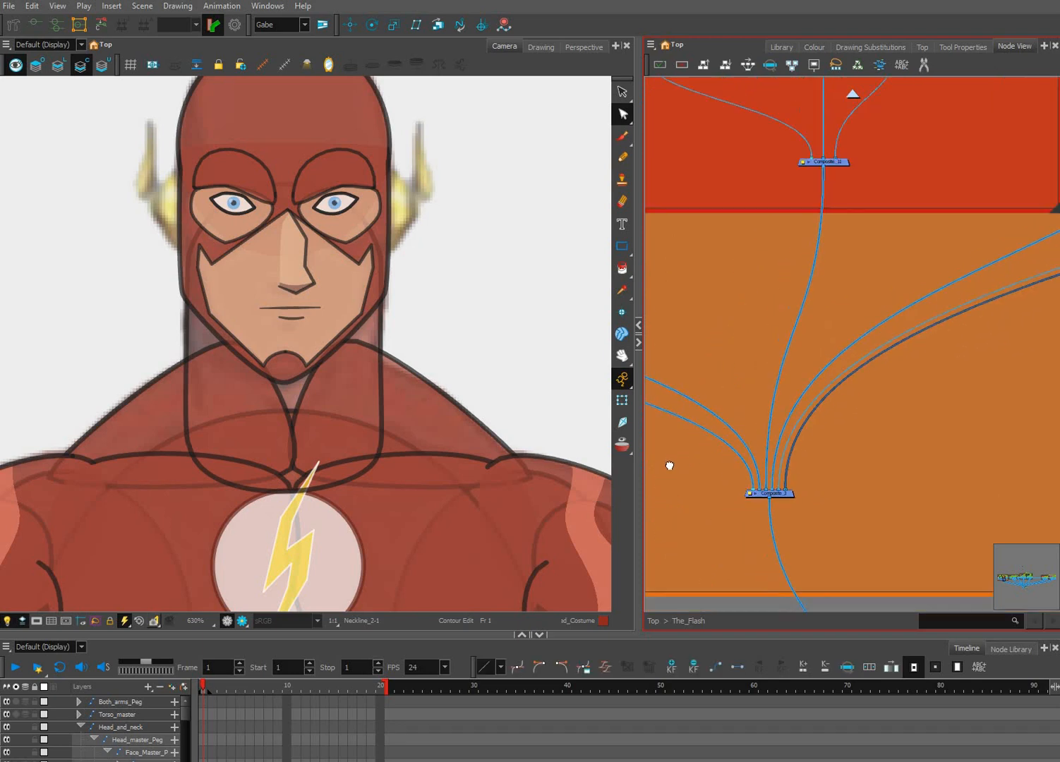
pyautogui.scroll(-4, 807, 470)
pyautogui.moveTo(880, 422); pyautogui.dragTo(981, 408)
pyautogui.scroll(3, 767, 457)
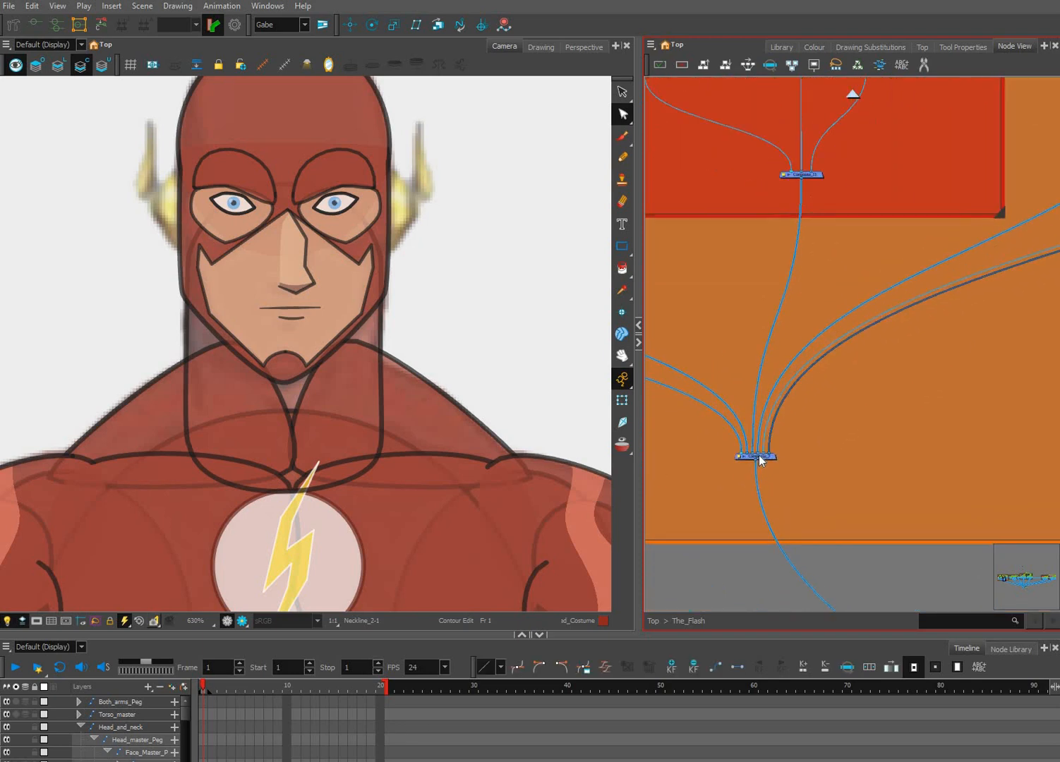
pyautogui.scroll(1, 758, 455)
# Nudge the neckline composite node slightly lower beneath the two neckline drawings.
pyautogui.moveTo(847, 437); pyautogui.dragTo(700, 527)
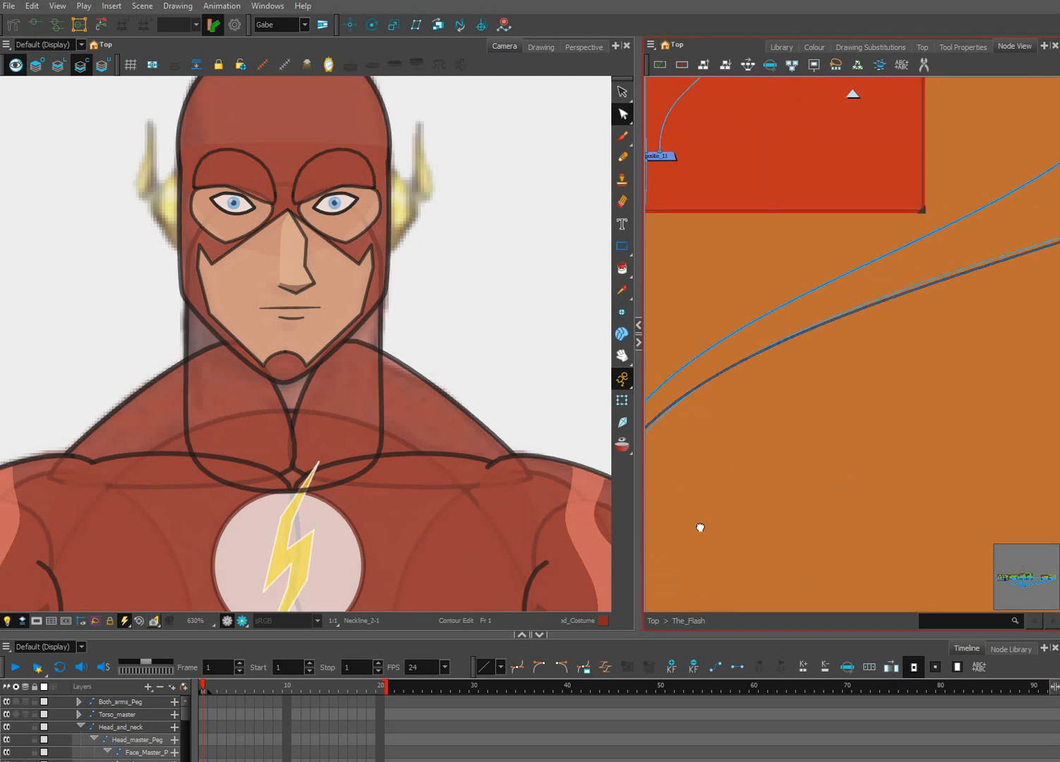
pyautogui.moveTo(954, 456); pyautogui.dragTo(735, 560)
pyautogui.moveTo(1030, 367); pyautogui.dragTo(709, 537)
pyautogui.moveTo(1045, 320); pyautogui.dragTo(833, 428)
pyautogui.moveTo(856, 346); pyautogui.dragTo(772, 424)
pyautogui.scroll(1, 773, 423)
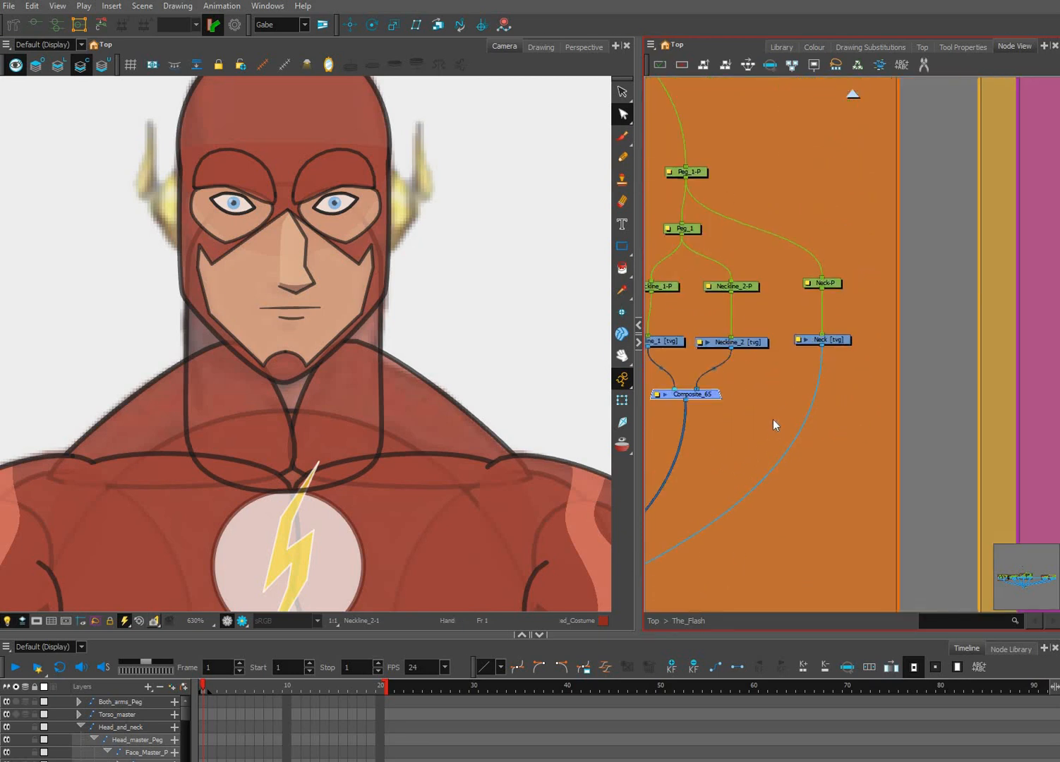
pyautogui.scroll(1, 772, 423)
pyautogui.moveTo(708, 401); pyautogui.dragTo(777, 431)
pyautogui.press('Down')
pyautogui.press('Down')
pyautogui.press('Down')
pyautogui.press('Down')
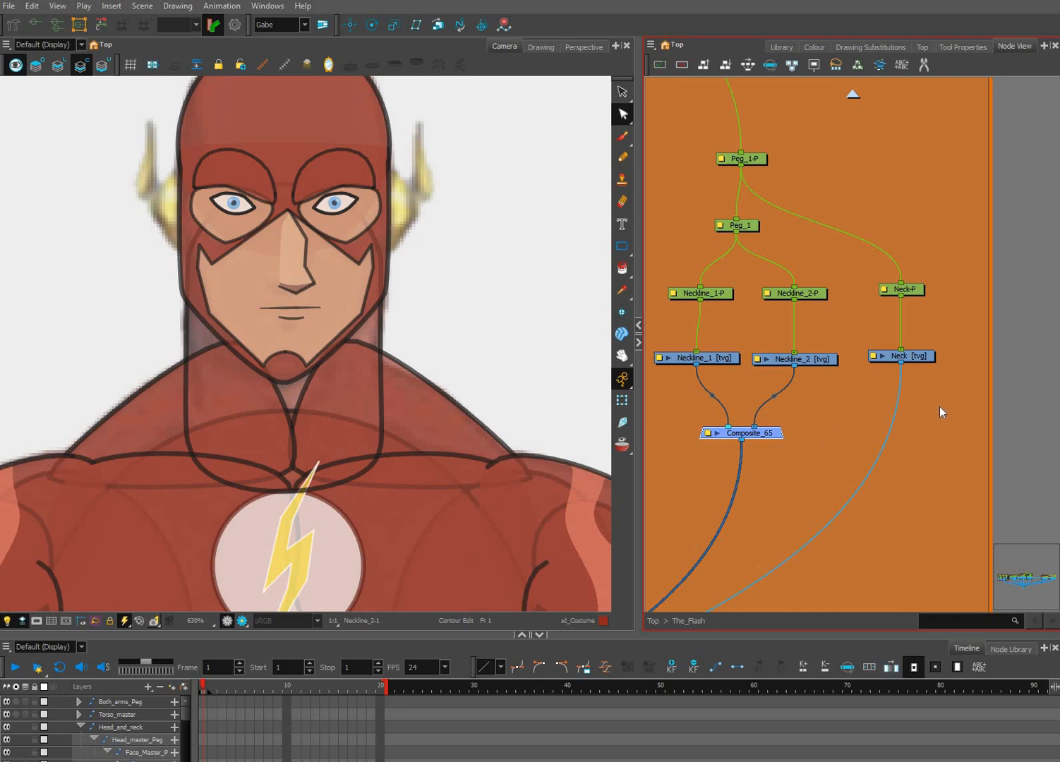
# Select the Neckline_1 drawing and choose the Lines swatch of The_Flash palette as the pencil colour.
pyautogui.moveTo(939, 407); pyautogui.dragTo(959, 462)
pyautogui.scroll(-1, 433, 421)
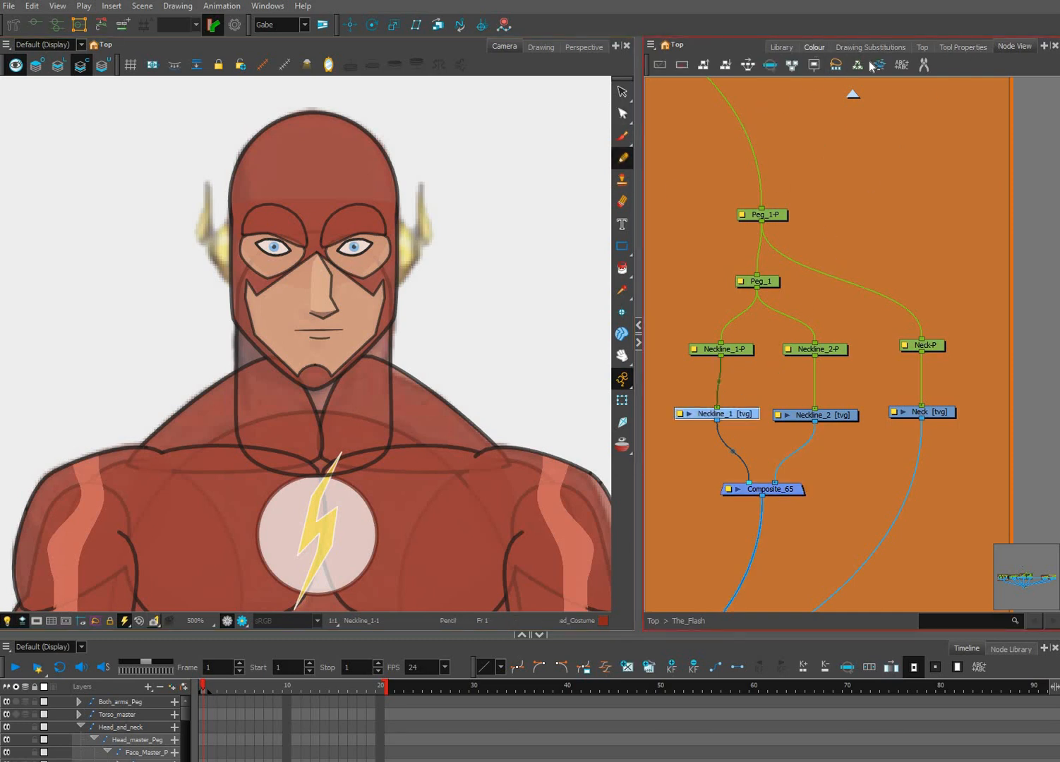
pyautogui.click(781, 46)
pyautogui.click(814, 47)
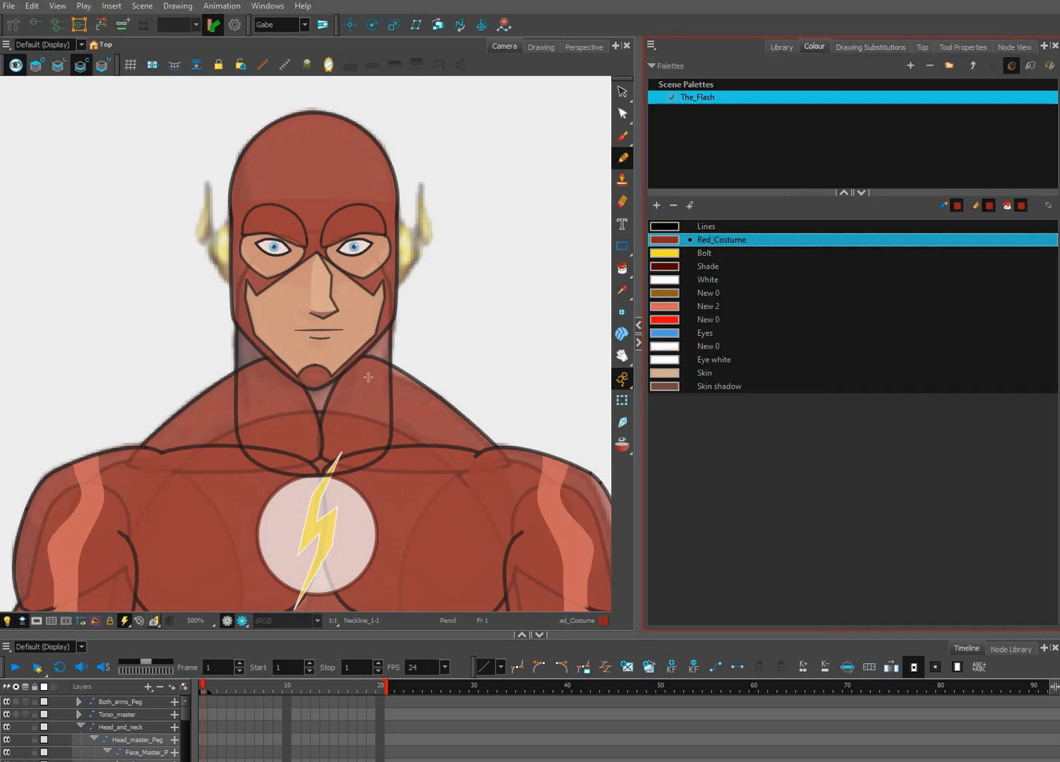
pyautogui.click(248, 312)
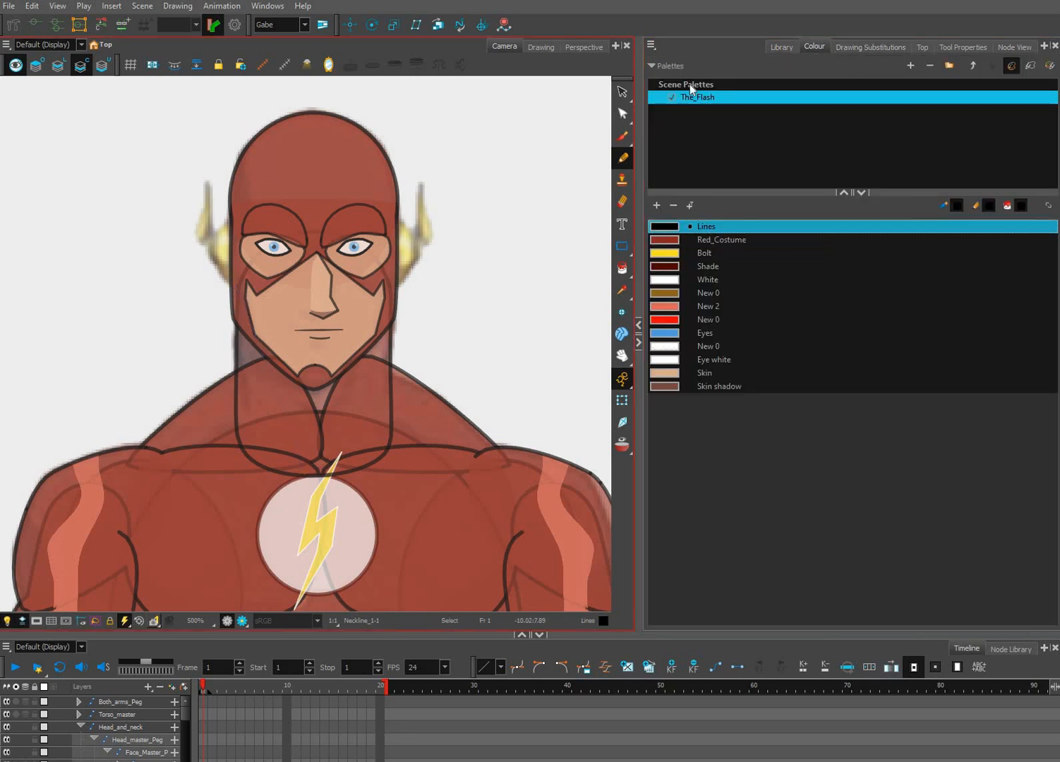
# Check the outline thickness of the shoulder-slope shape beside the neck and of the neck drawing.
pyautogui.scroll(1, 428, 395)
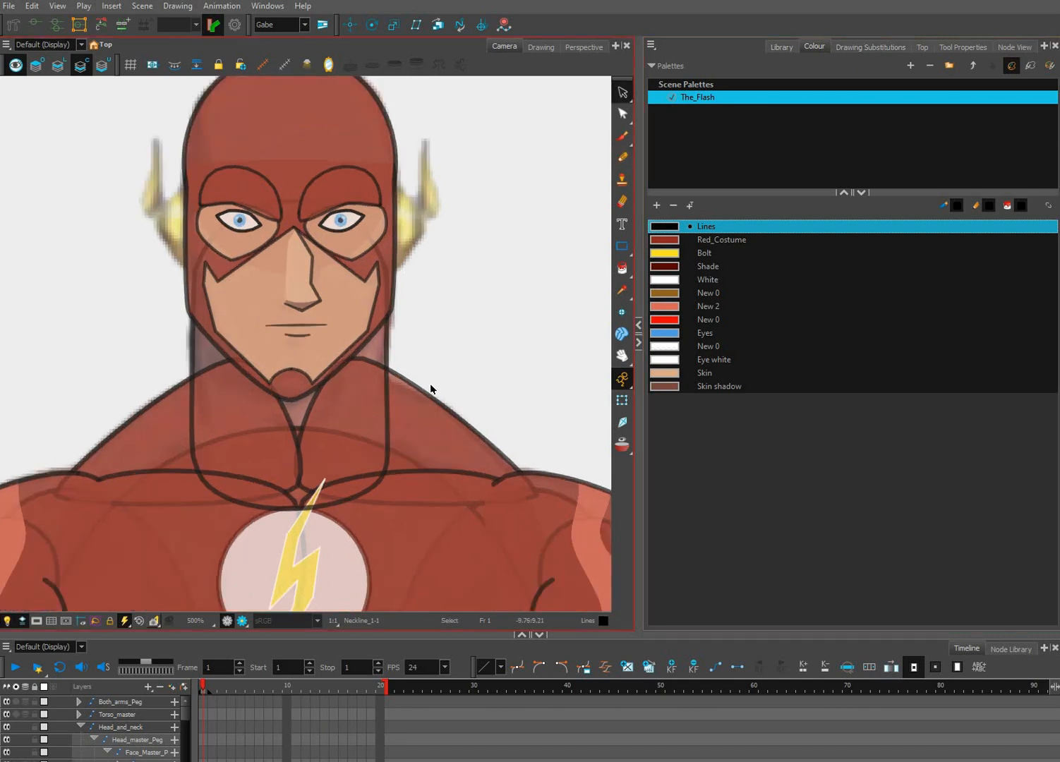
pyautogui.scroll(2, 430, 387)
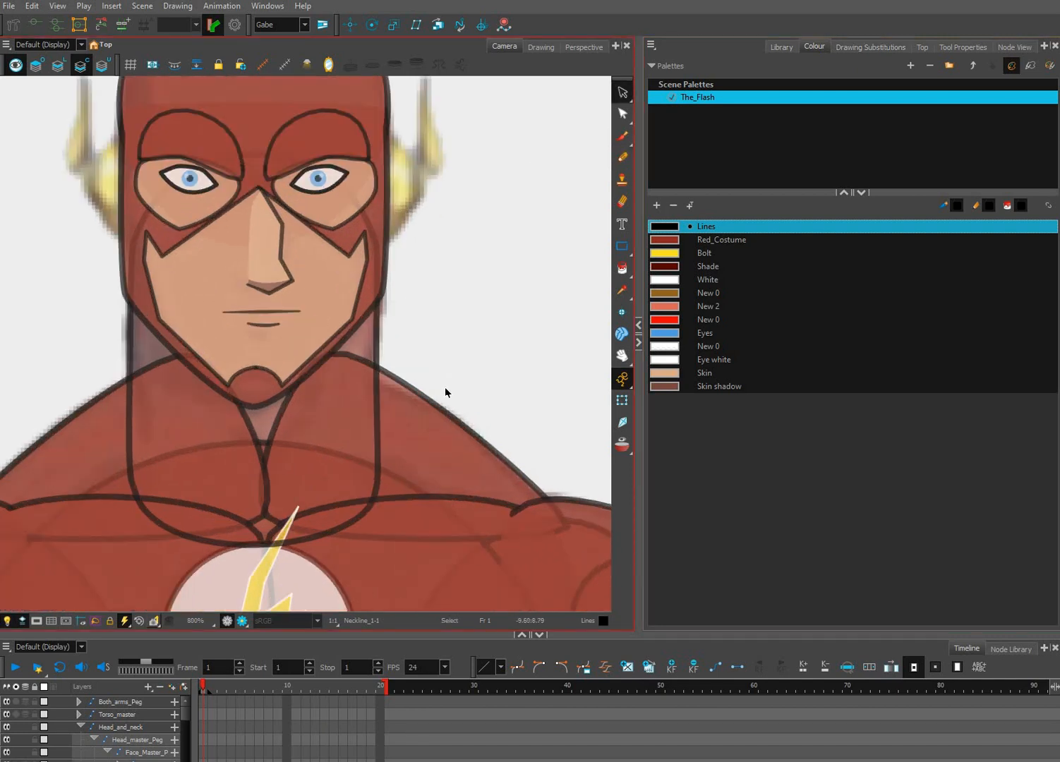
pyautogui.click(448, 390)
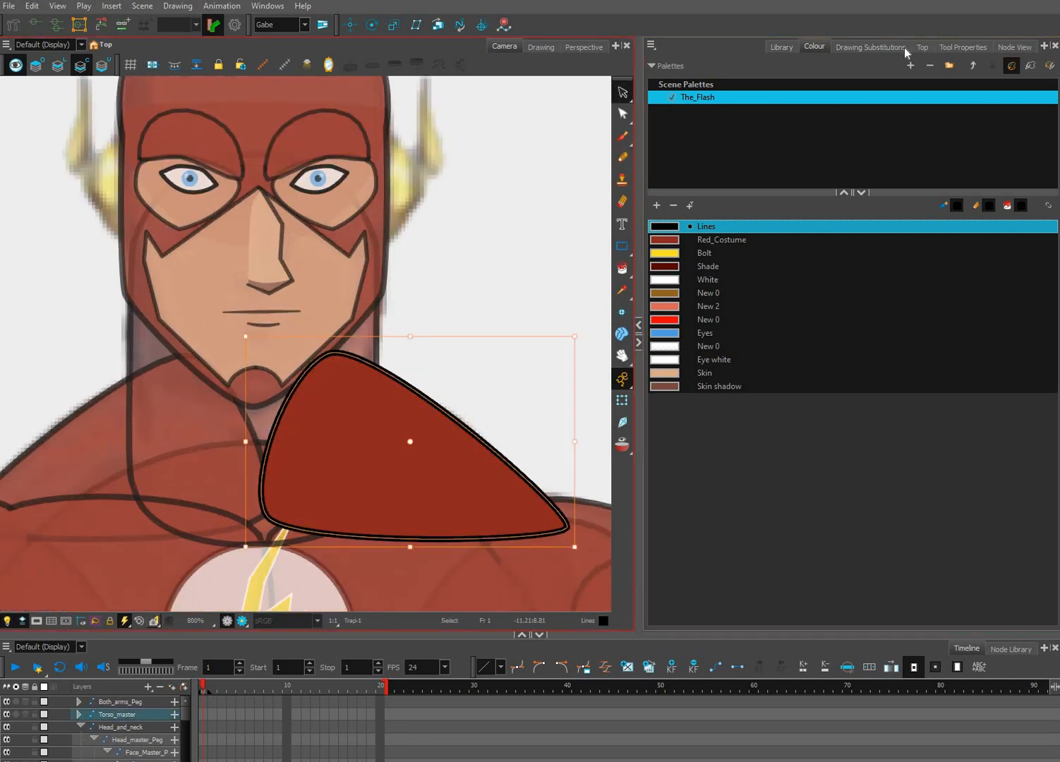
pyautogui.click(896, 47)
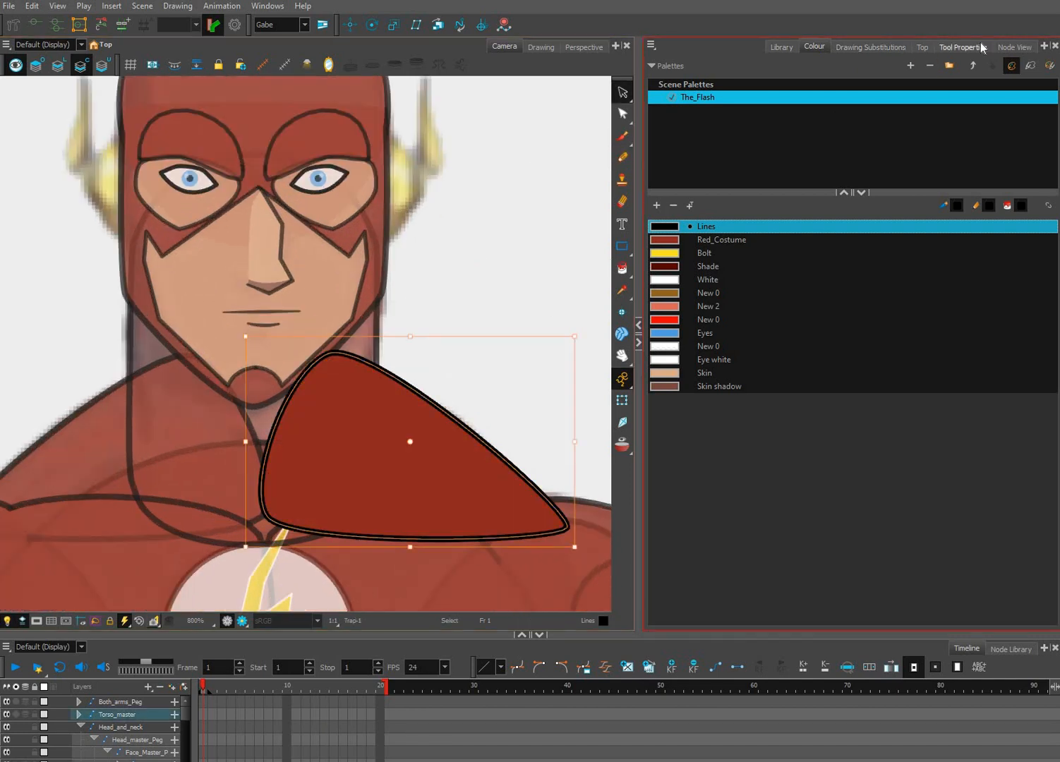
pyautogui.click(962, 47)
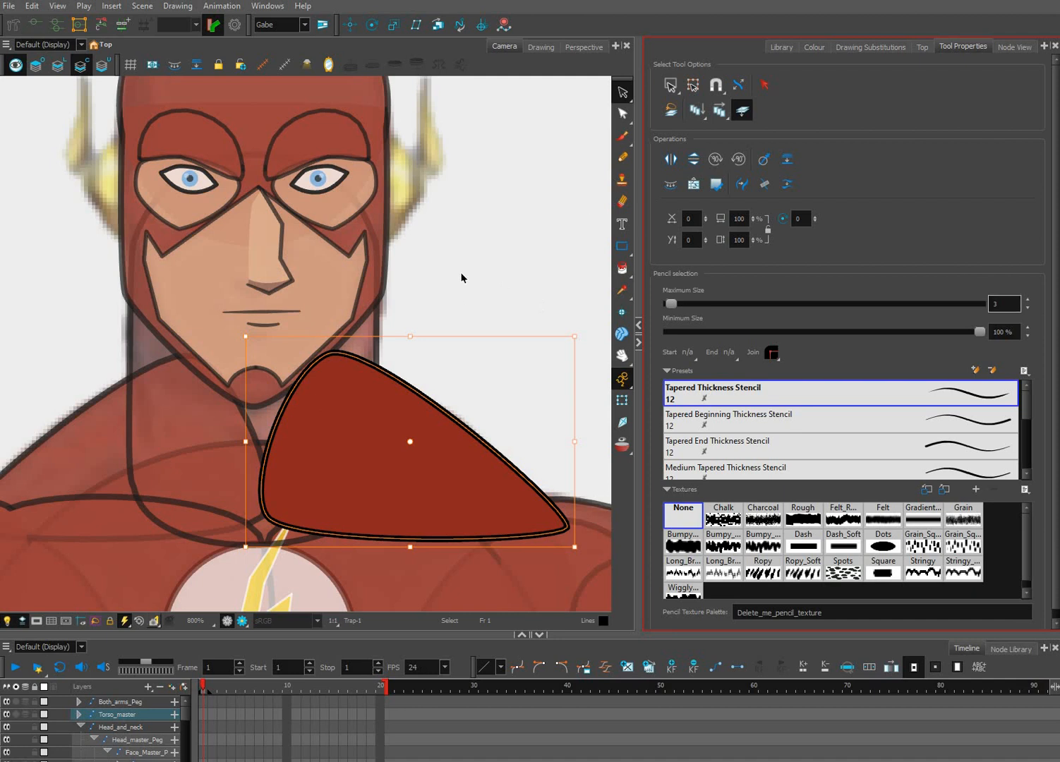
pyautogui.click(426, 302)
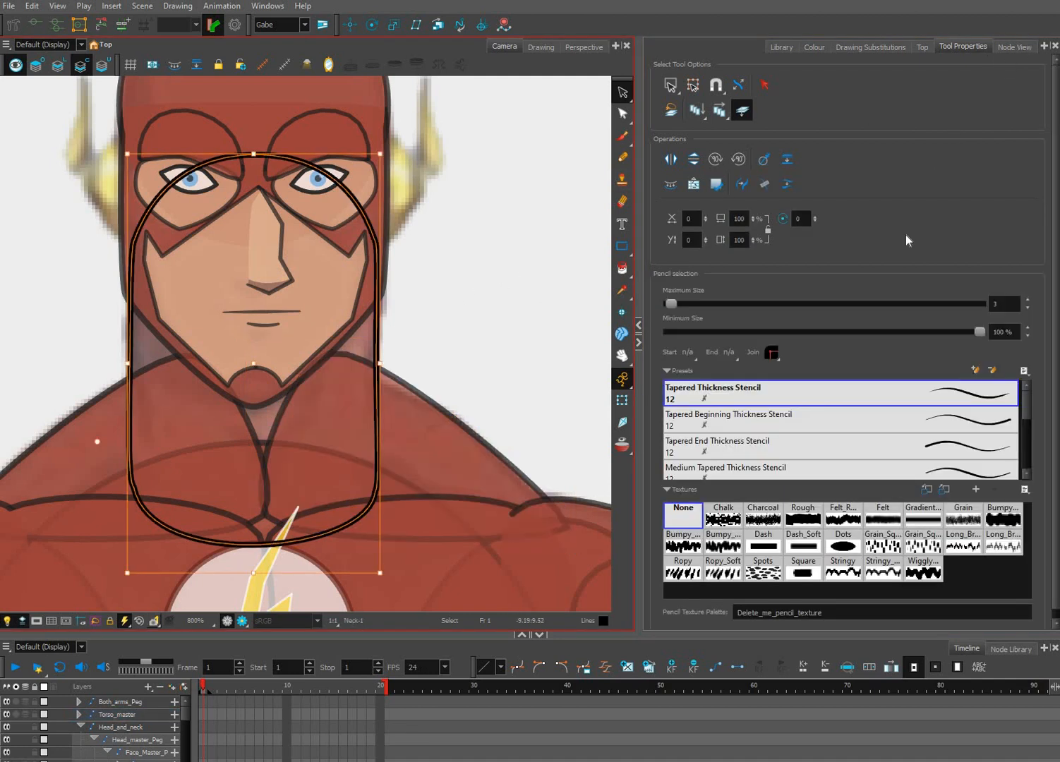
# On Neckline_1, draw two straight pencil lines with the 3.3 preset, running from each side of the jaw down to the centre of the collar.
pyautogui.click(1014, 46)
pyautogui.click(734, 414)
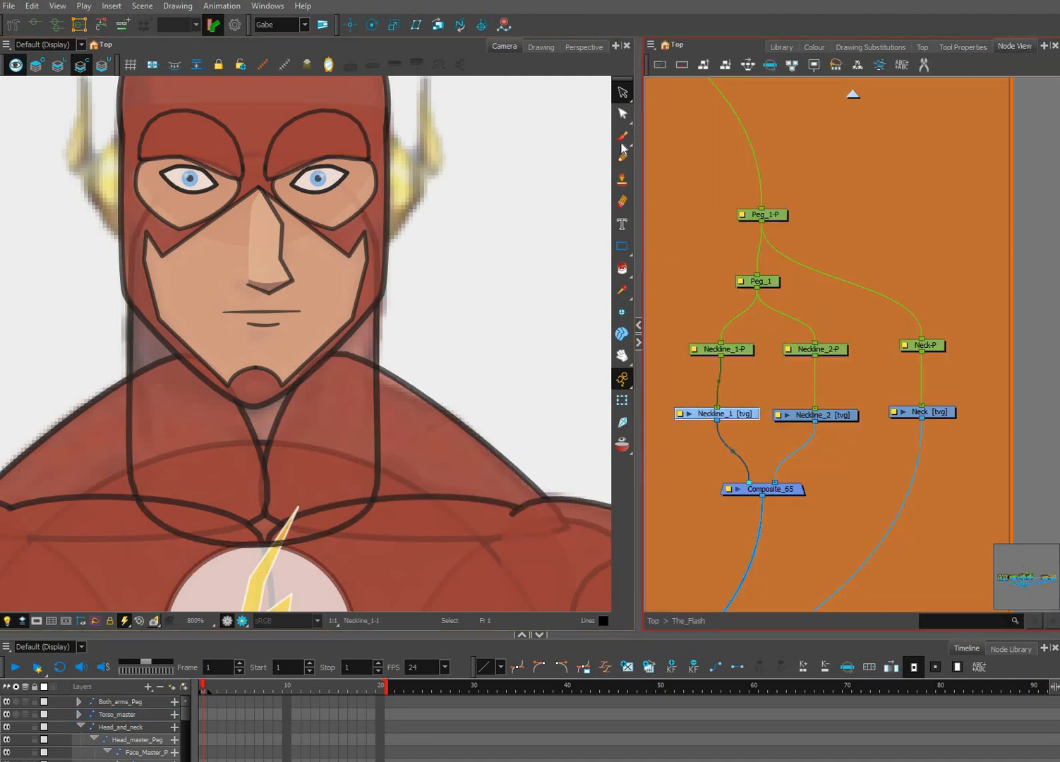
pyautogui.hotkey('alt', 'x')
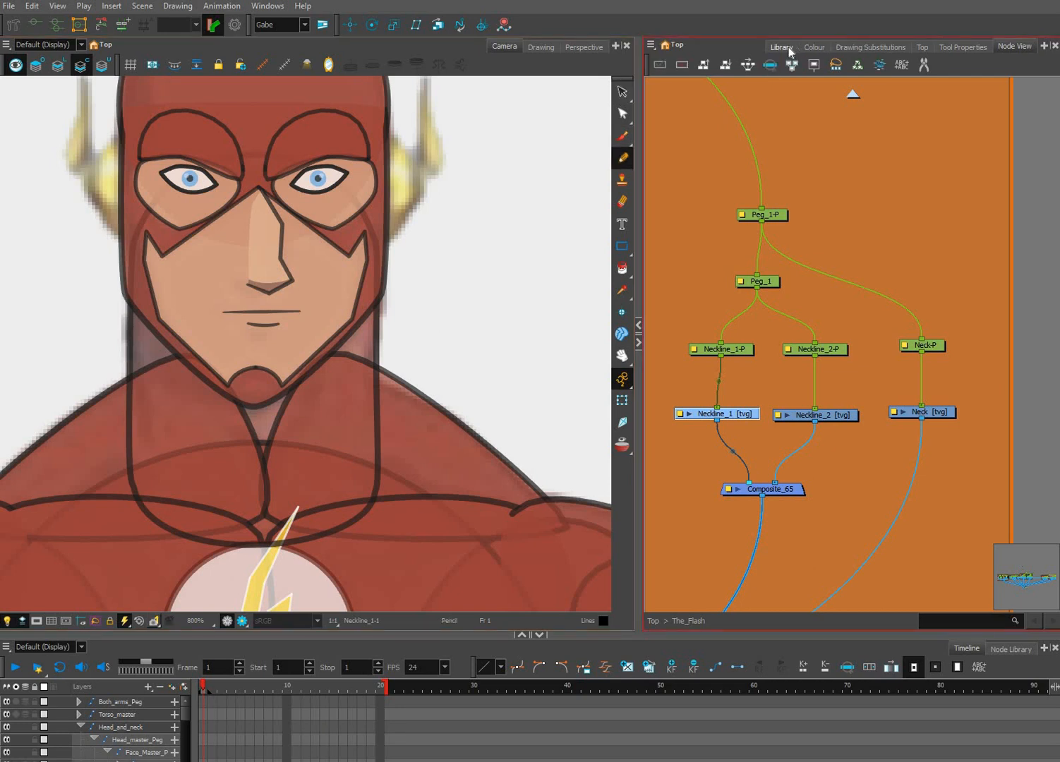
pyautogui.click(962, 46)
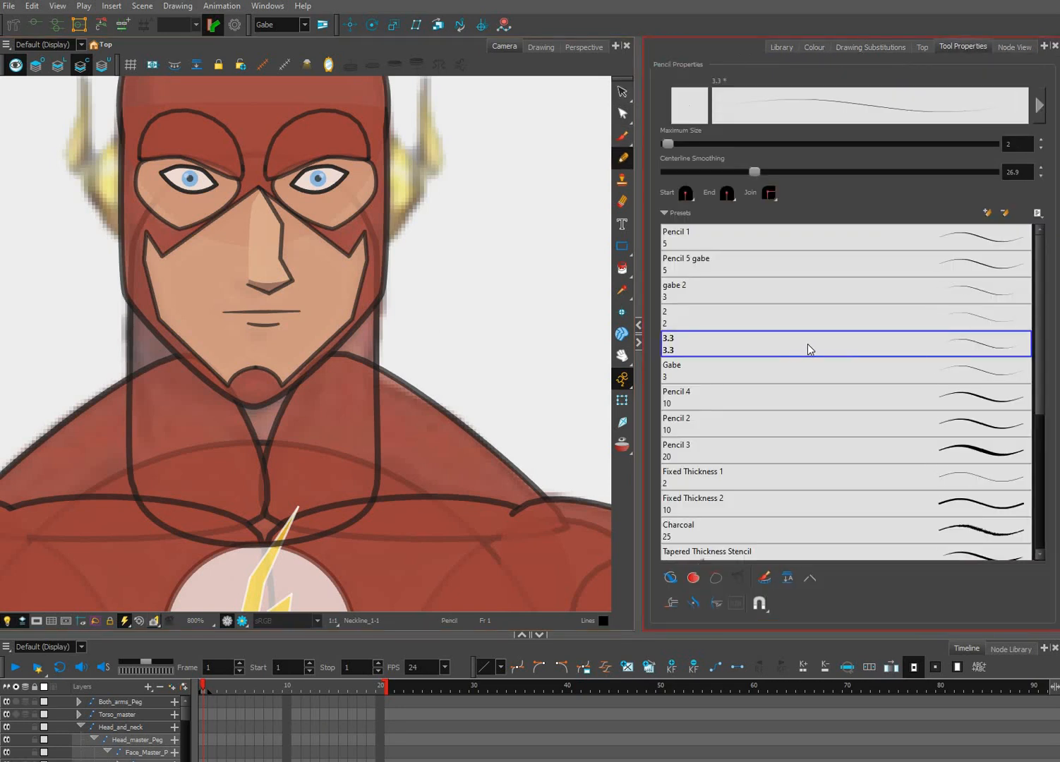
pyautogui.press('Up')
pyautogui.press('Down')
pyautogui.moveTo(134, 275); pyautogui.dragTo(243, 534)
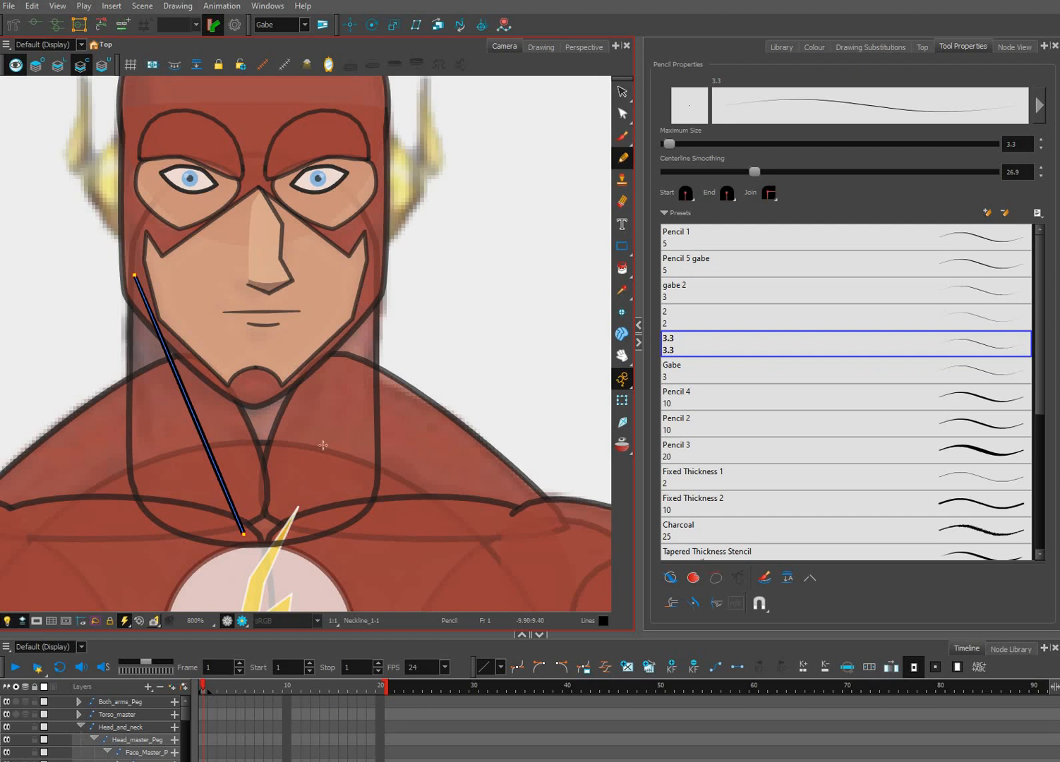
pyautogui.moveTo(366, 265)
pyautogui.mouseDown()
pyautogui.moveTo(326, 427)
pyautogui.moveTo(285, 534)
pyautogui.mouseUp()
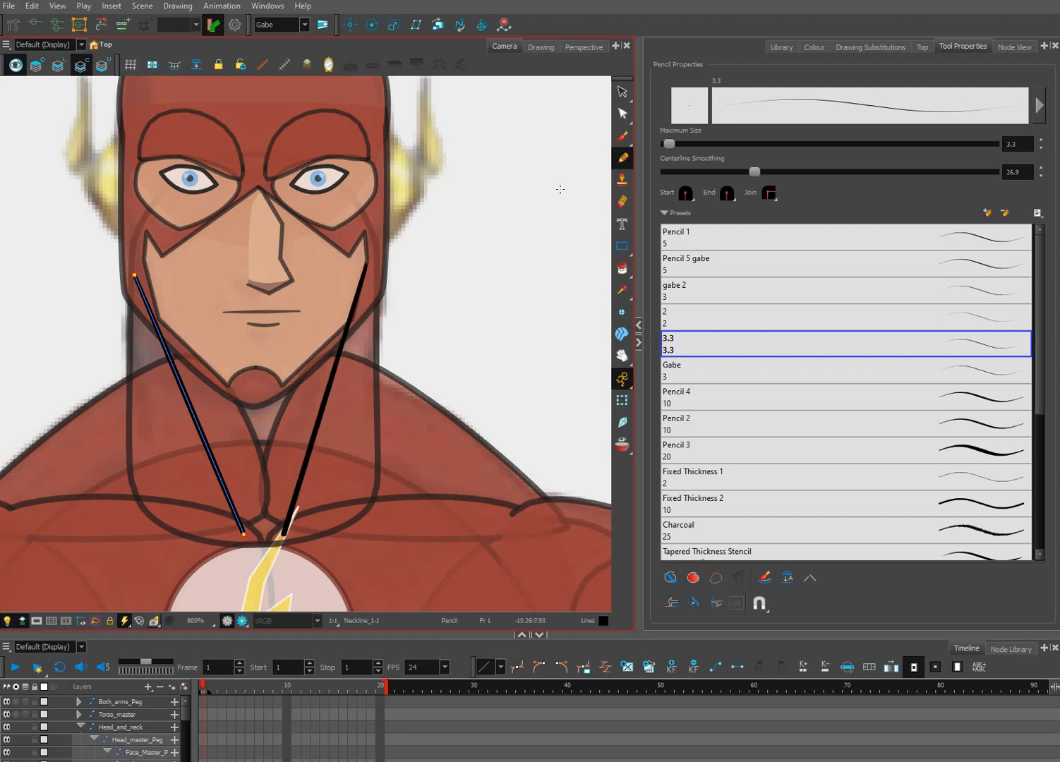
# Shift the upper endpoint of the right-hand neckline slightly outward with the Contour Editor.
pyautogui.click(622, 113)
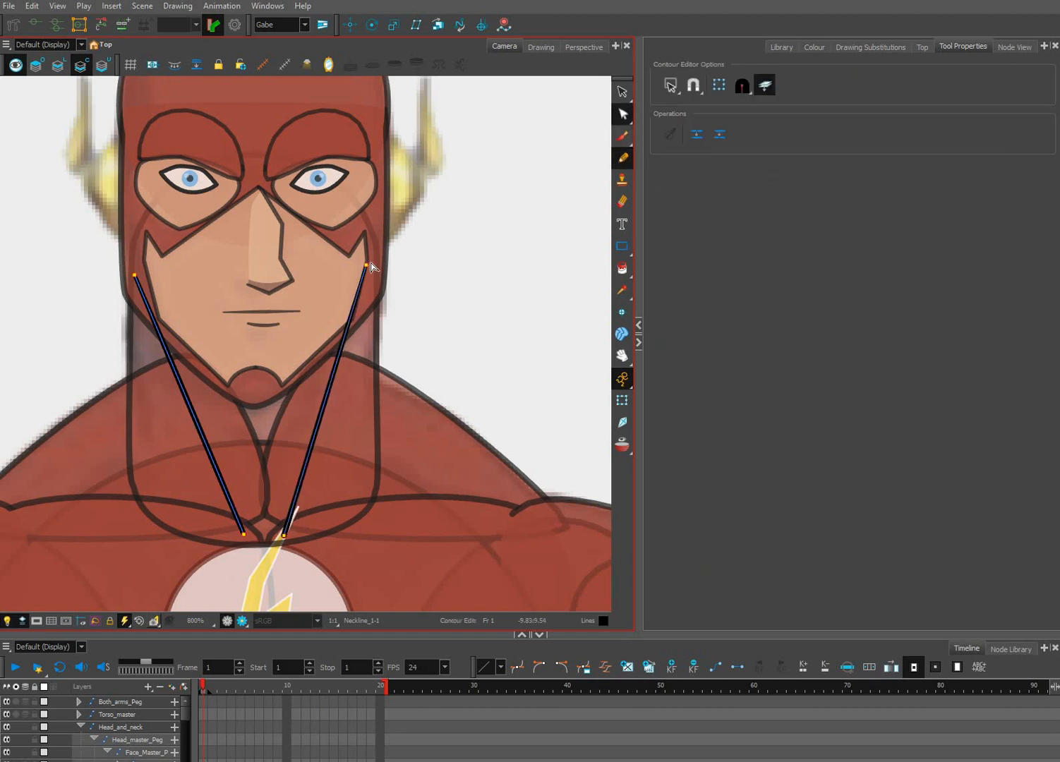
pyautogui.click(368, 266)
pyautogui.moveTo(366, 265); pyautogui.dragTo(372, 266)
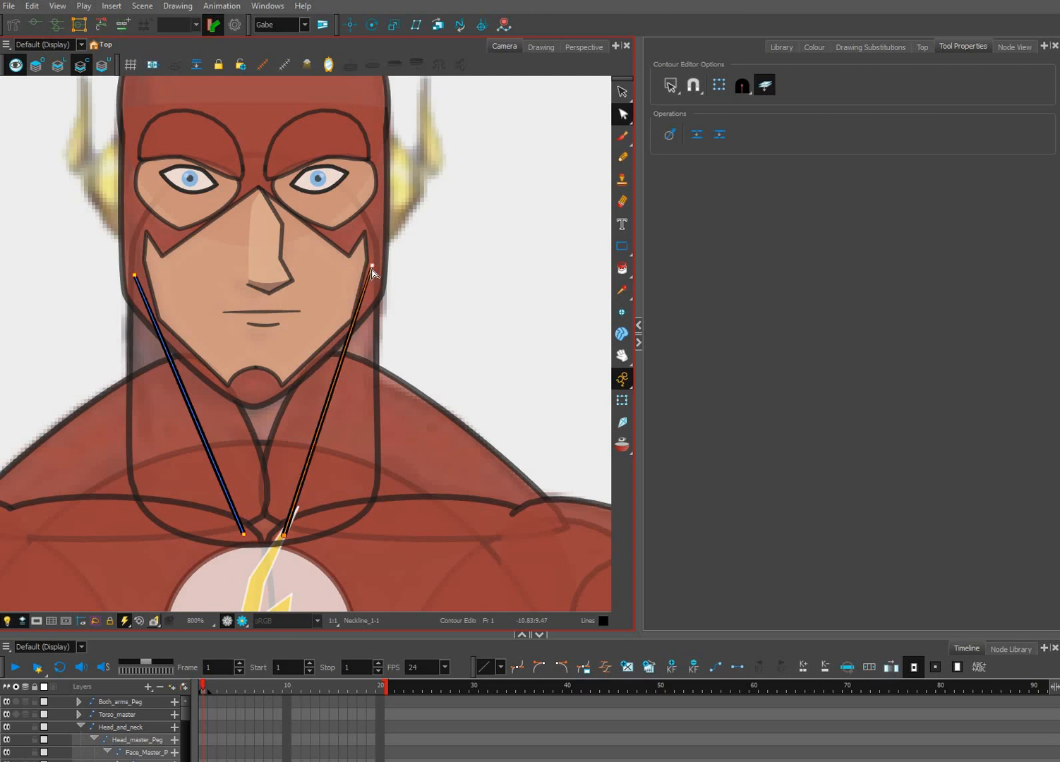
pyautogui.hotkey('ctrl', 'z')
# Switch to the Pencil Editor and thicken the middle of the right-hand neckline to size 4.
pyautogui.moveTo(443, 374); pyautogui.dragTo(451, 358)
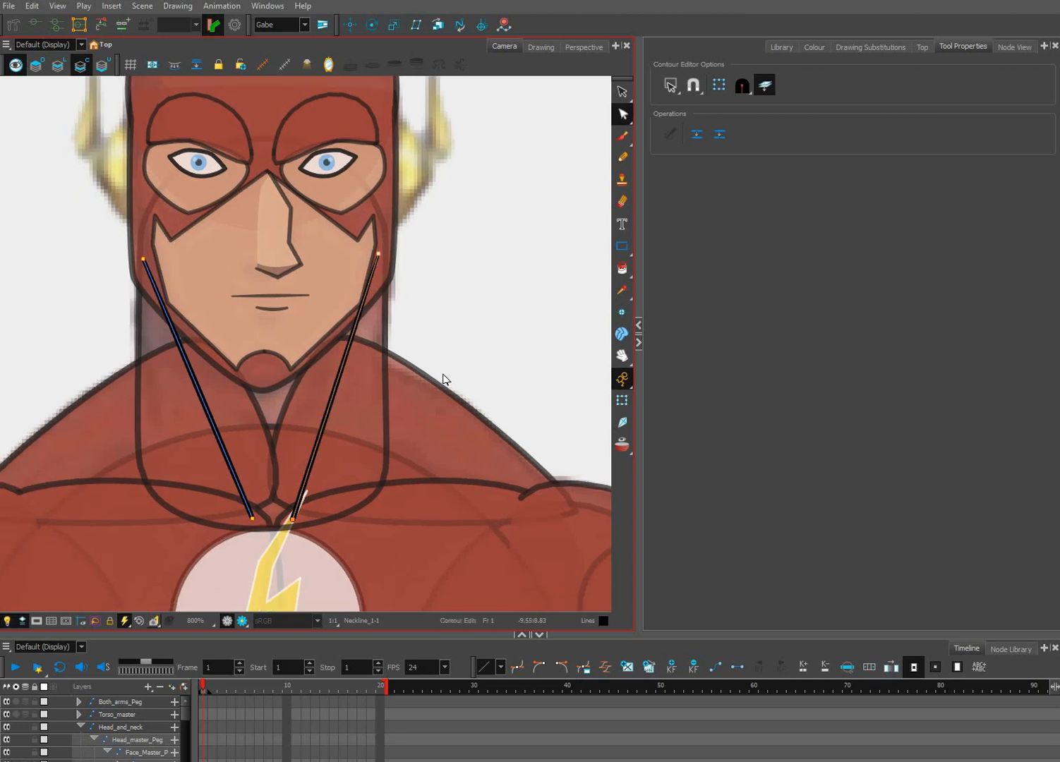
pyautogui.scroll(3, 343, 374)
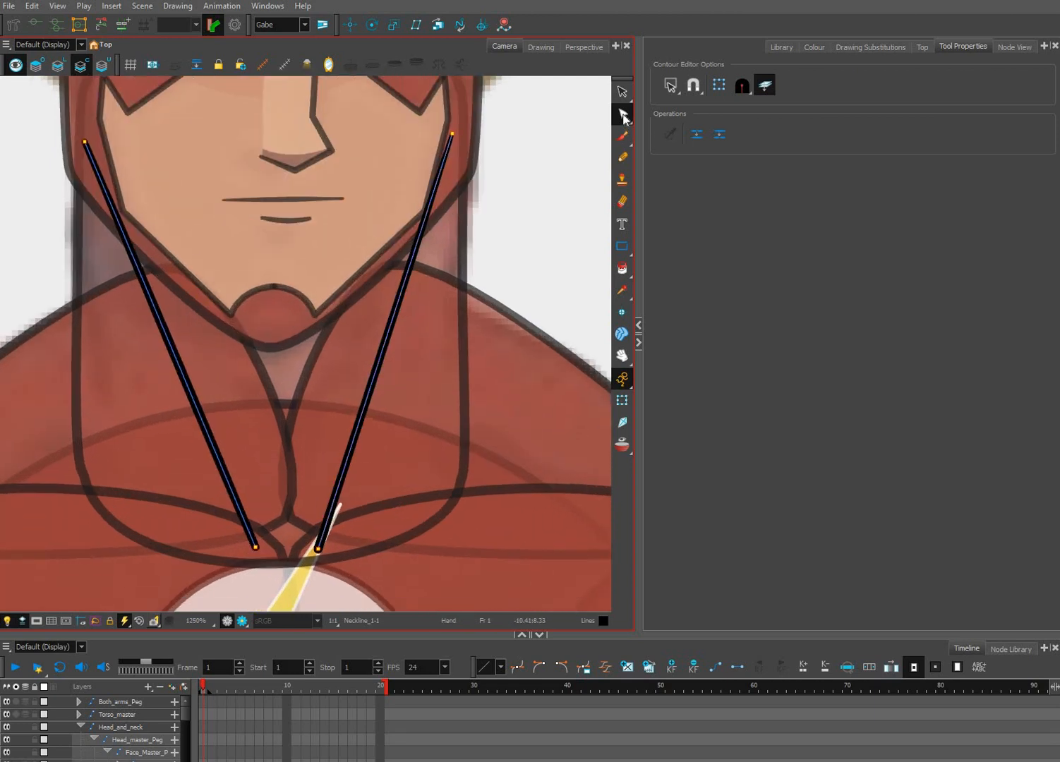
pyautogui.click(623, 114)
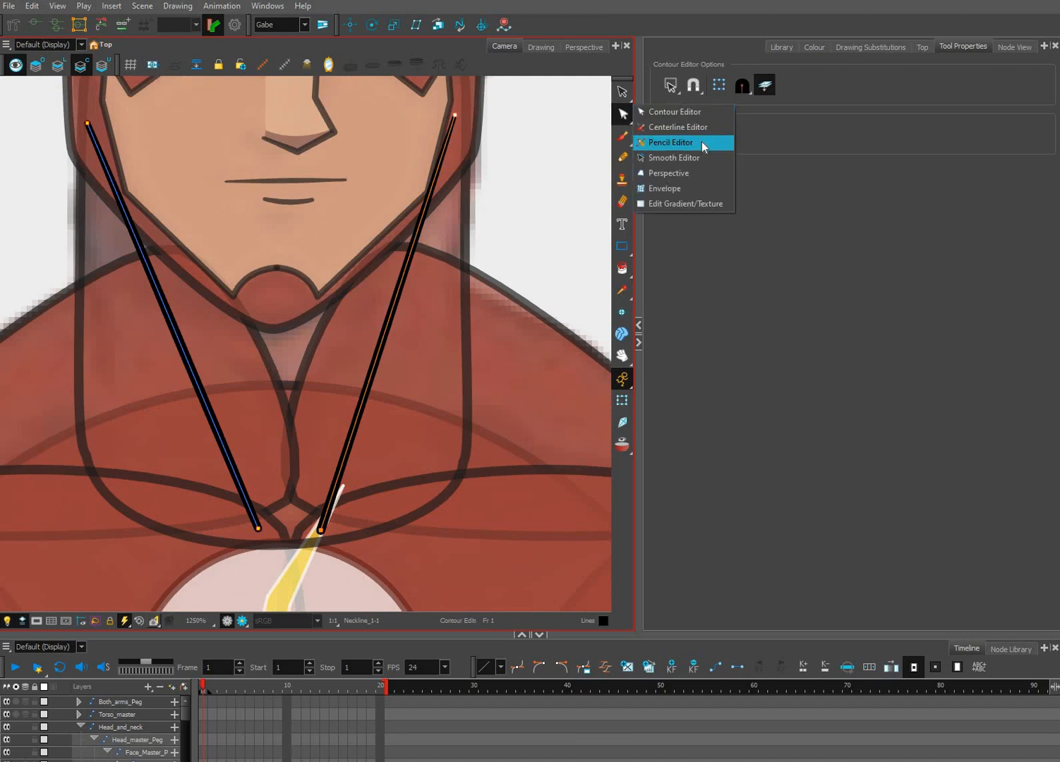
pyautogui.press('Return')
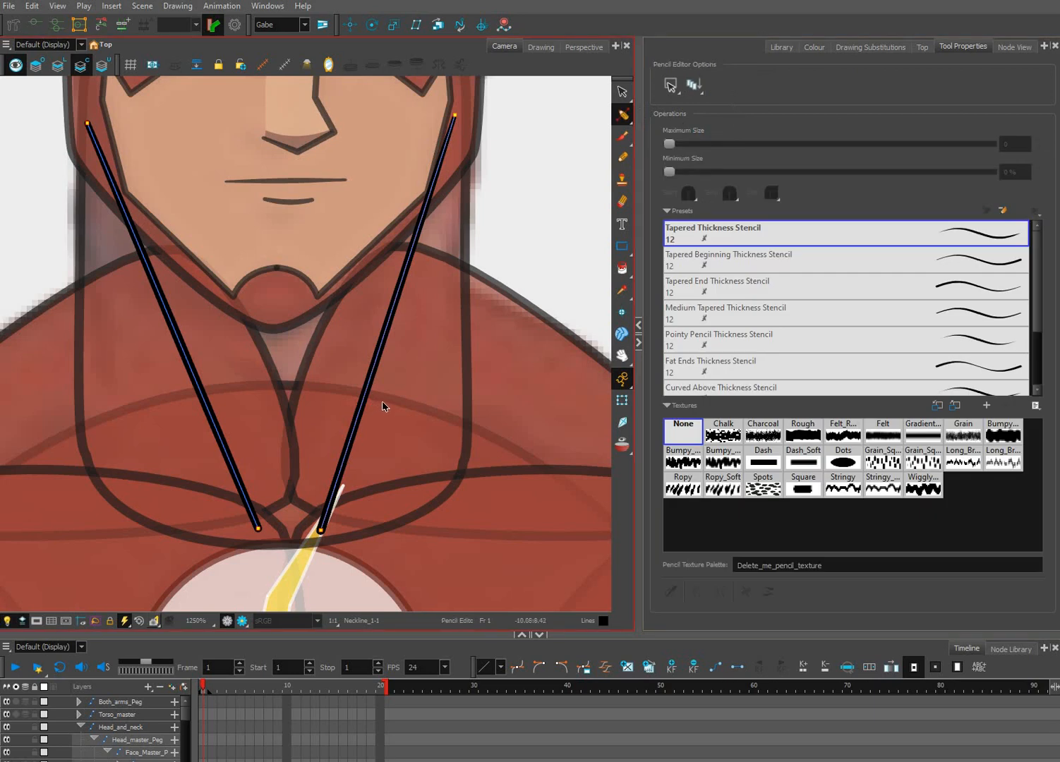
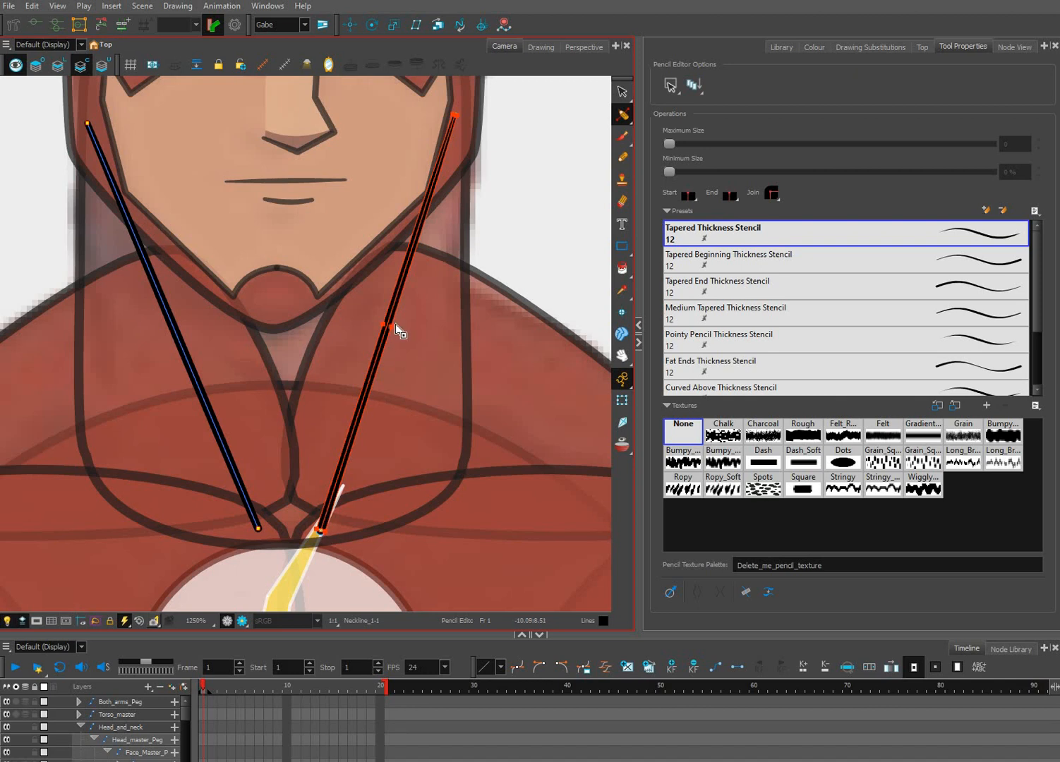
pyautogui.scroll(3, 392, 329)
pyautogui.scroll(1, 391, 329)
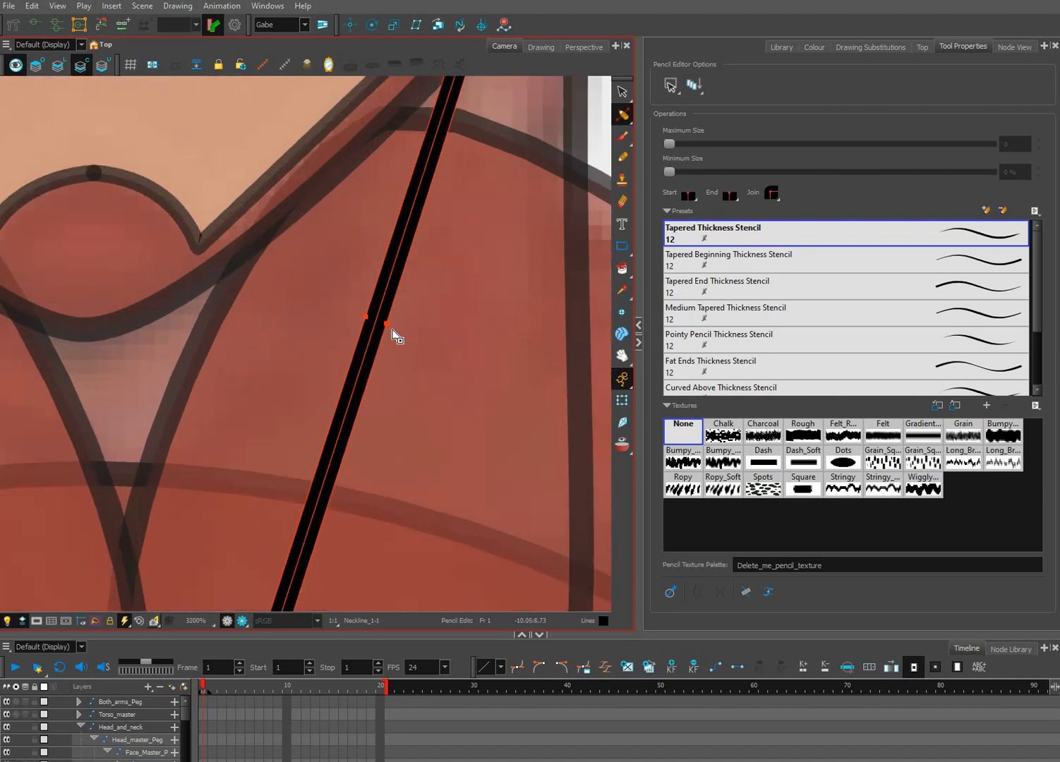
pyautogui.moveTo(342, 567); pyautogui.dragTo(390, 445)
pyautogui.scroll(-1, 390, 444)
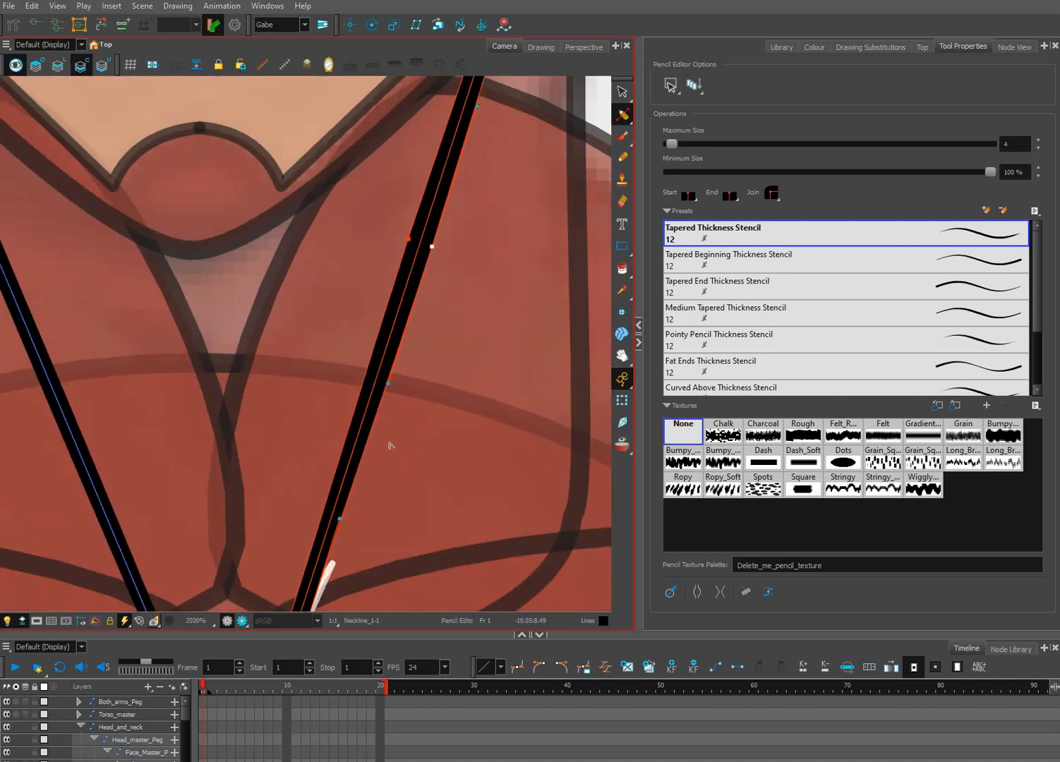
pyautogui.scroll(-2, 390, 457)
# Taper the right-hand neckline by thinning its lower end at the collar and its upper end at the jaw to size 1.
pyautogui.moveTo(340, 601)
pyautogui.mouseDown()
pyautogui.moveTo(390, 457)
pyautogui.moveTo(427, 433)
pyautogui.mouseUp()
pyautogui.scroll(3, 390, 456)
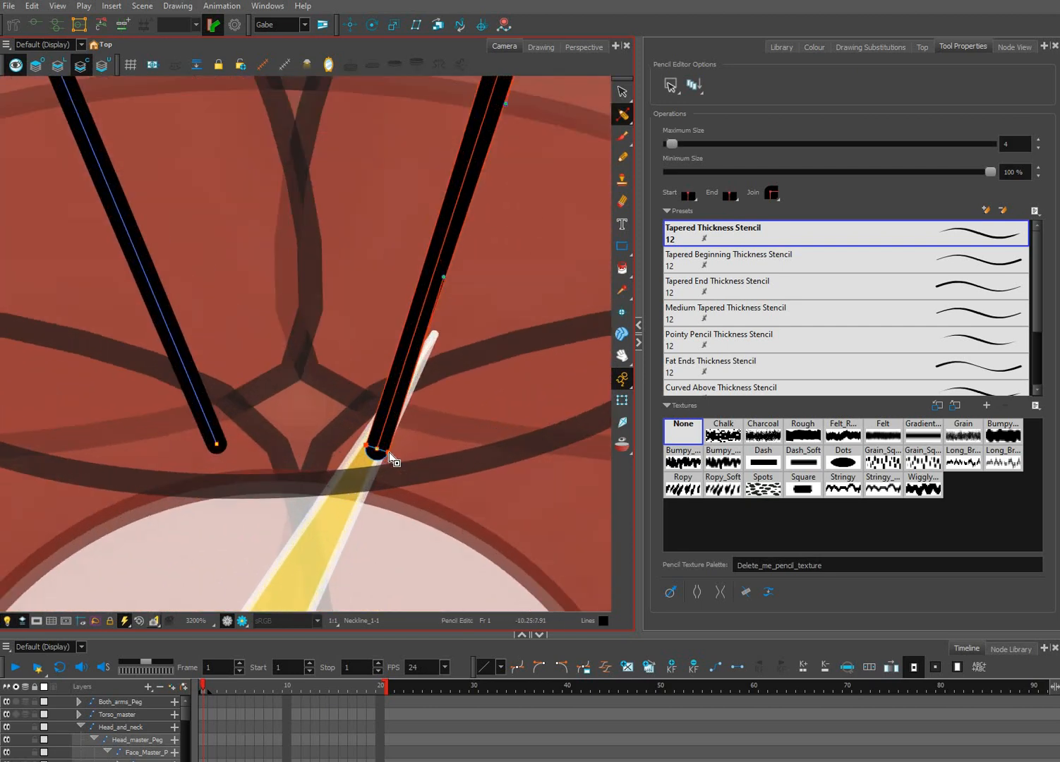
pyautogui.scroll(2, 390, 455)
pyautogui.click(432, 428)
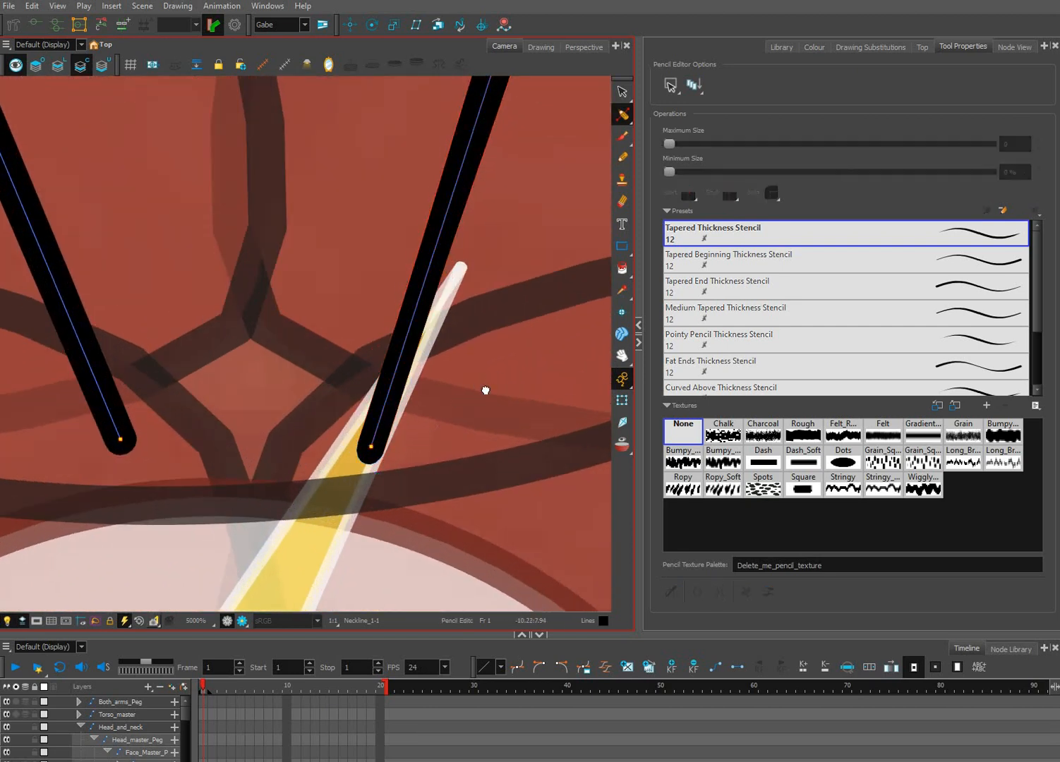
pyautogui.scroll(-9, 385, 471)
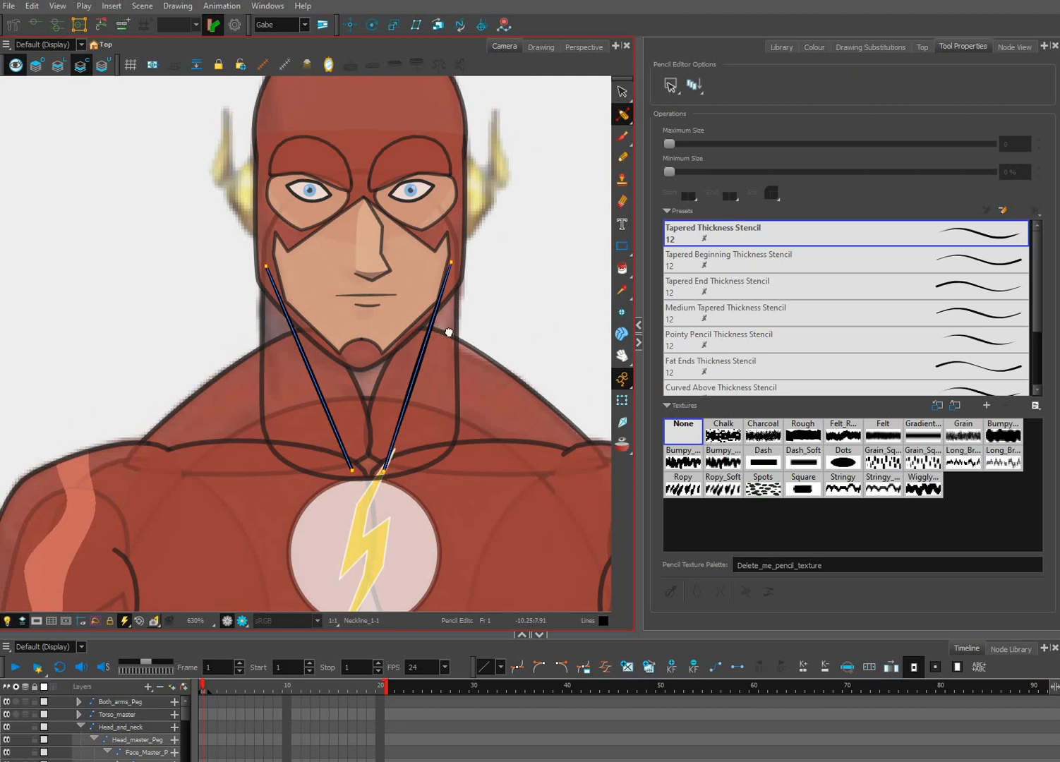
pyautogui.scroll(12, 433, 337)
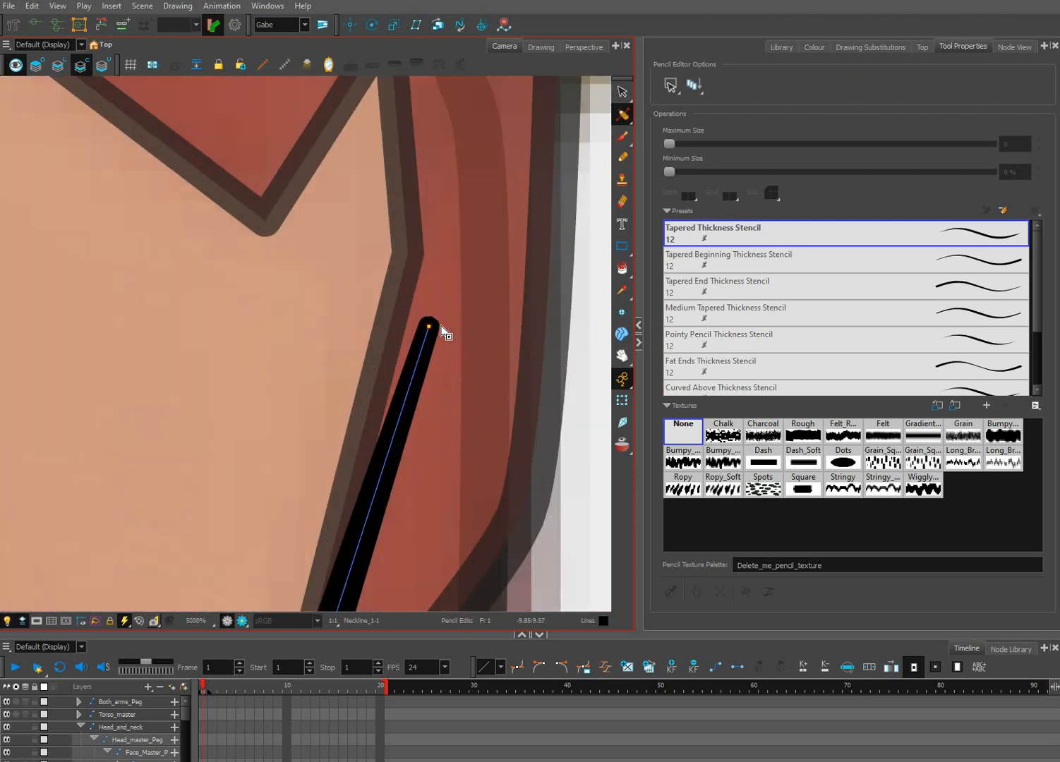
pyautogui.click(436, 326)
pyautogui.click(464, 332)
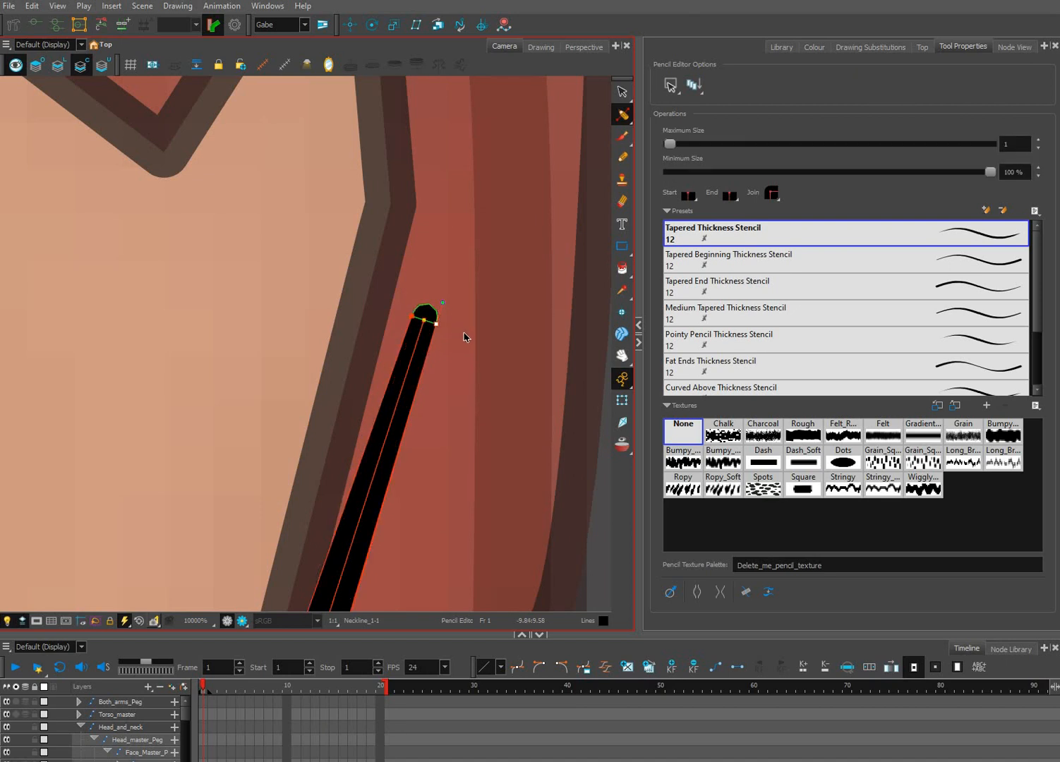
pyautogui.scroll(-9, 490, 355)
pyautogui.scroll(-2, 503, 365)
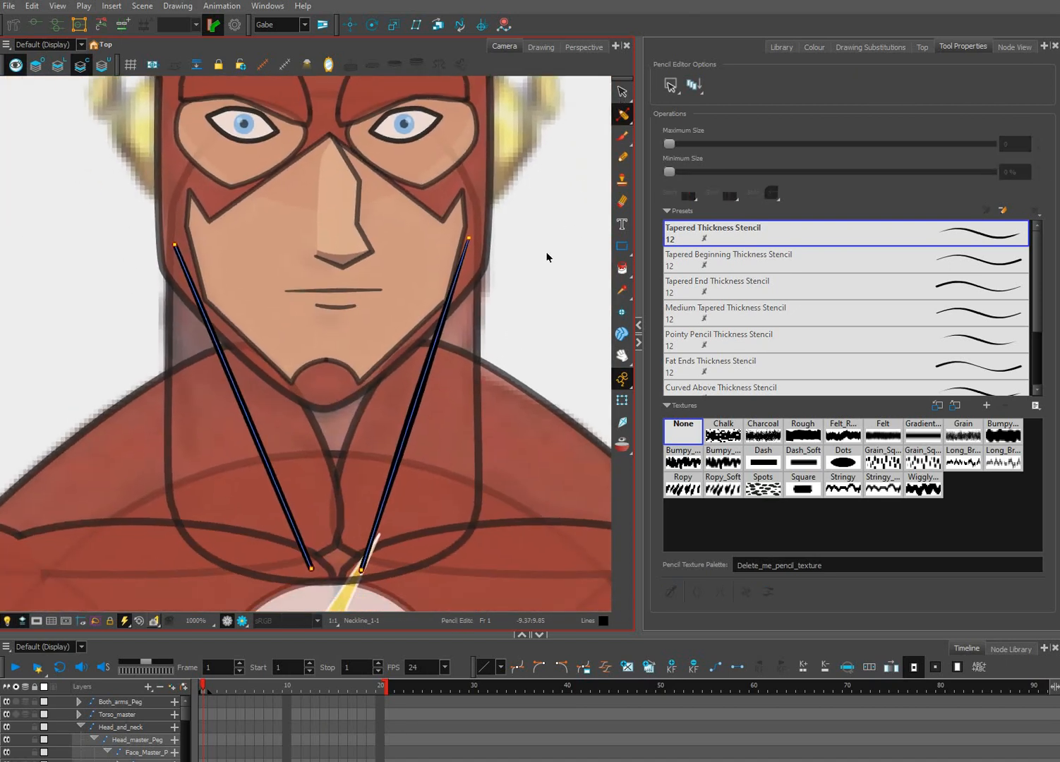
# Remove the untapered left-hand neckline and select the tapered right-hand one with the Select tool.
pyautogui.click(269, 470)
pyautogui.click(261, 447)
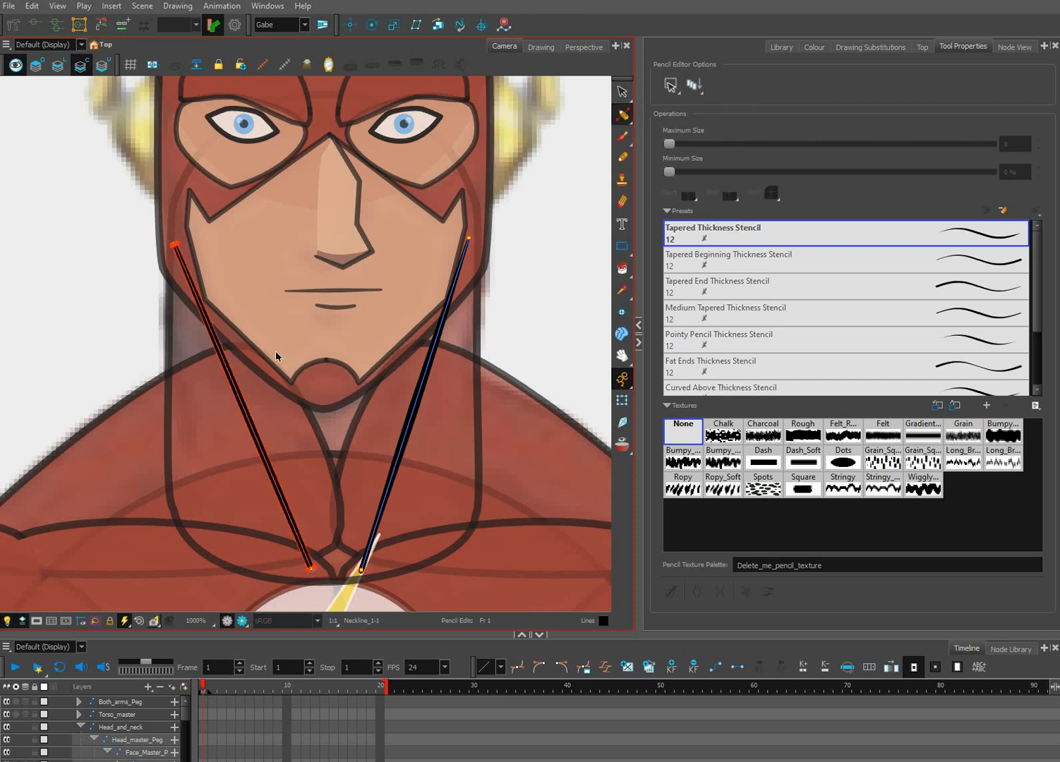
pyautogui.hotkey('alt', 's')
pyautogui.hotkey('ctrl', 'z')
pyautogui.hotkey('ctrl', 'z')
pyautogui.hotkey('ctrl', 'z')
pyautogui.hotkey('ctrl', 'z')
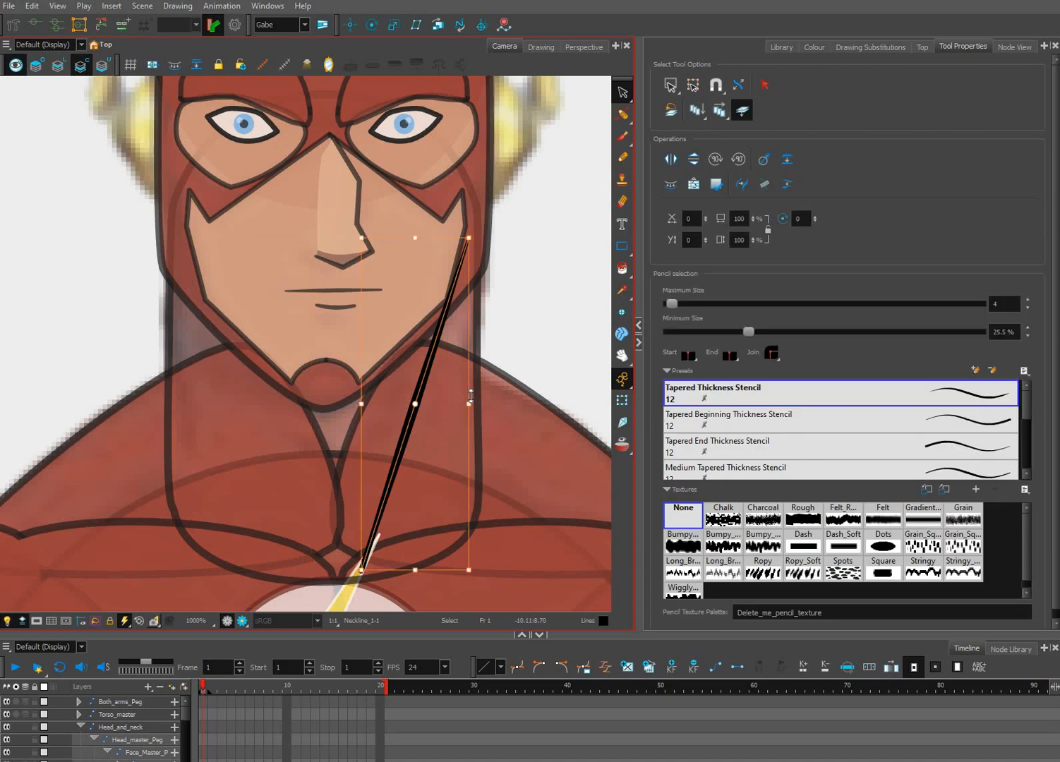
# Duplicate the tapered neckline, align the copy over the original and flip it horizontally.
pyautogui.hotkey('ctrl', 'd')
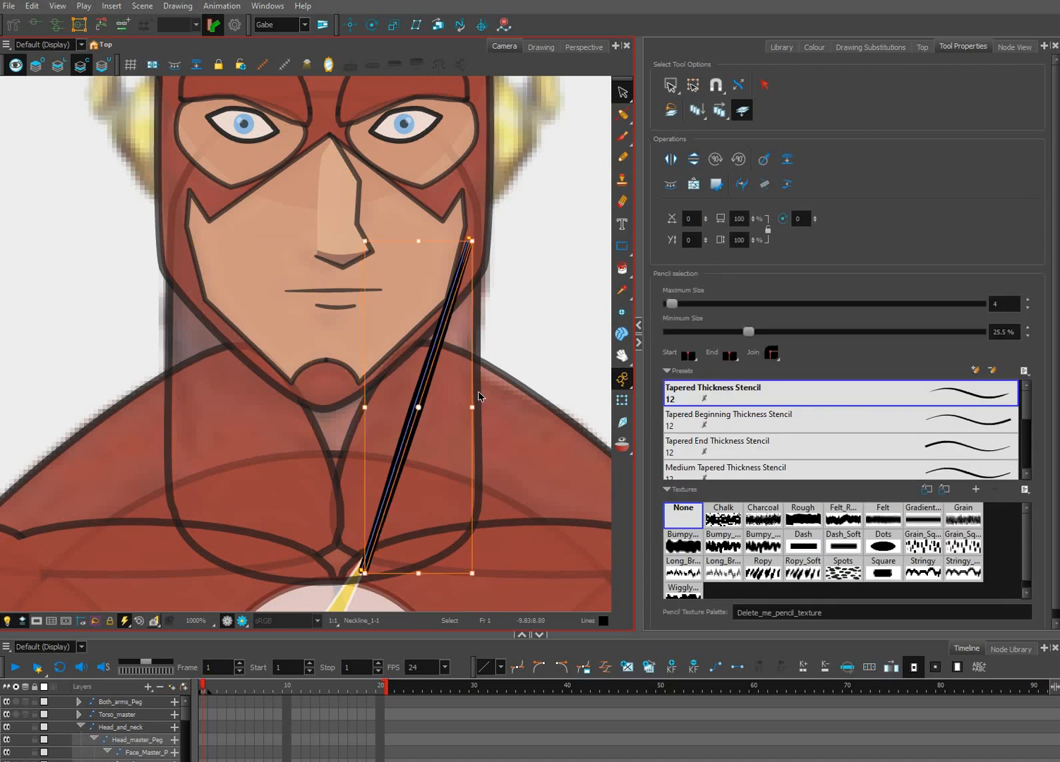
pyautogui.press('Up')
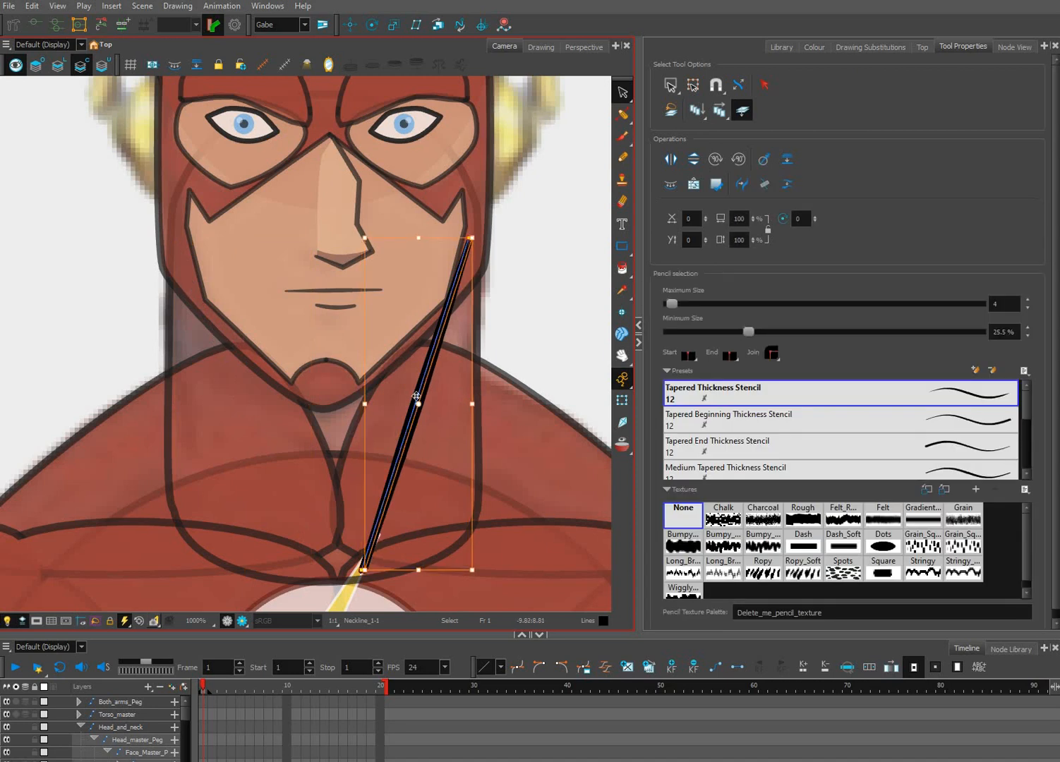
pyautogui.press('Left')
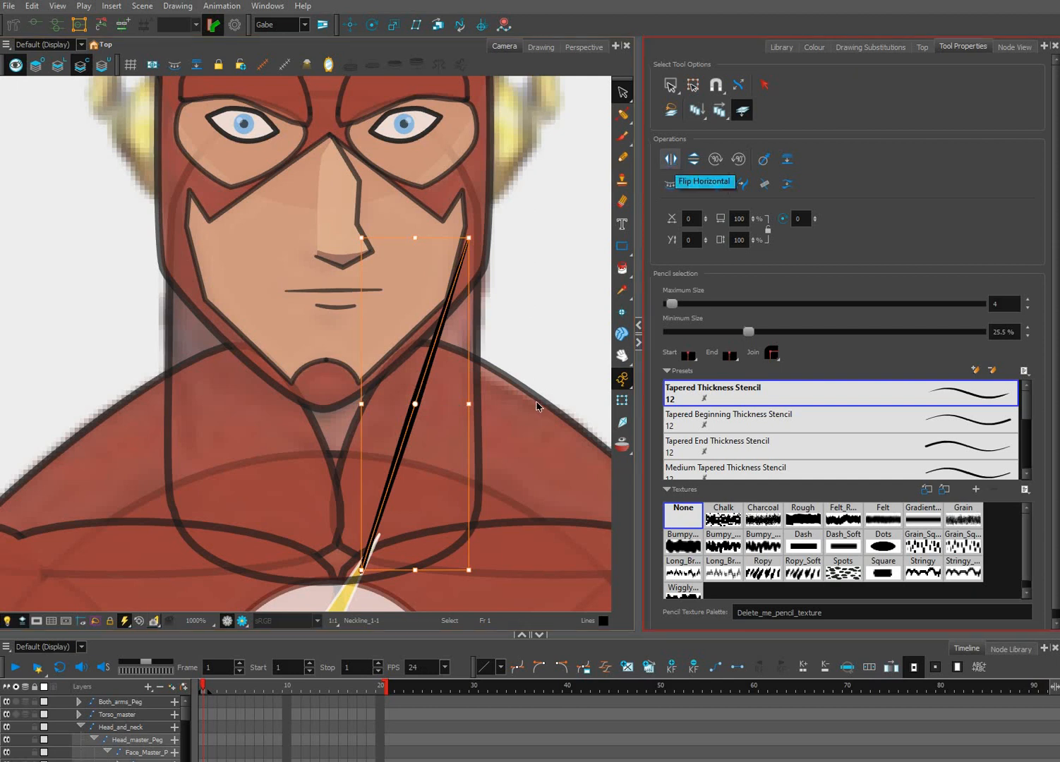
pyautogui.press('4')
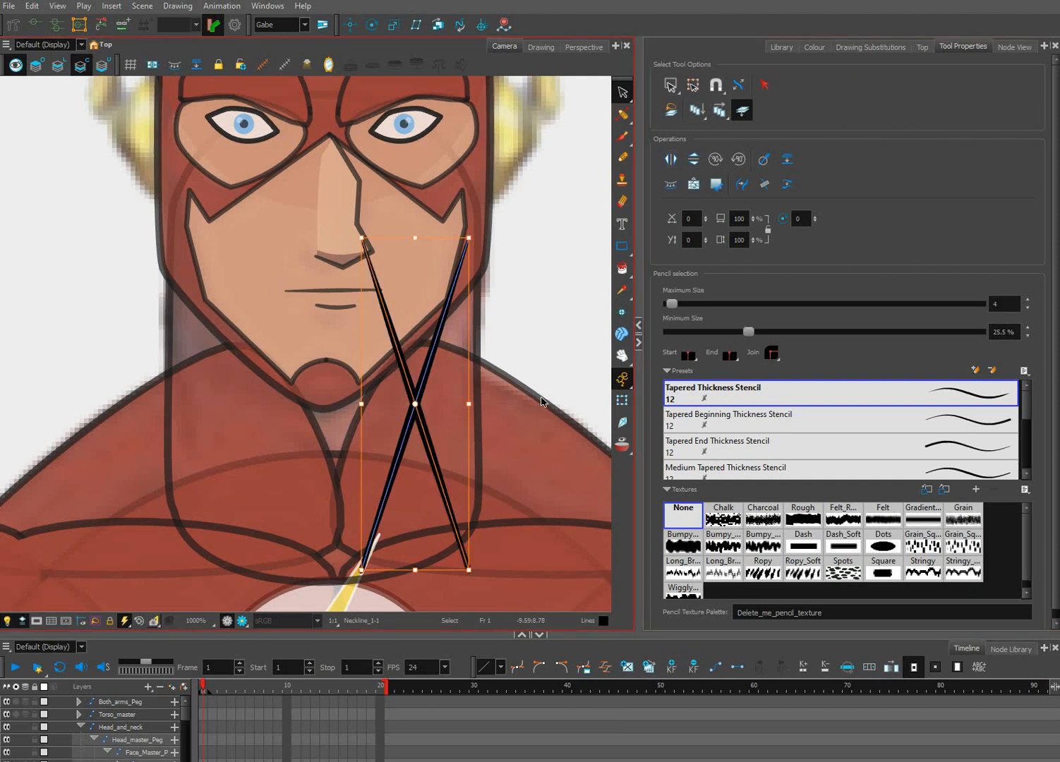
# Nudge the flipped neckline across to the left side of the neck so it ends beside the collar centre, opposite the original.
pyautogui.press('Left')
pyautogui.press('Left')
pyautogui.press('Left')
pyautogui.press('Left')
pyautogui.press('Left')
pyautogui.press('Left')
pyautogui.press('Left')
pyautogui.press('Left')
pyautogui.press('Left')
pyautogui.press('Left')
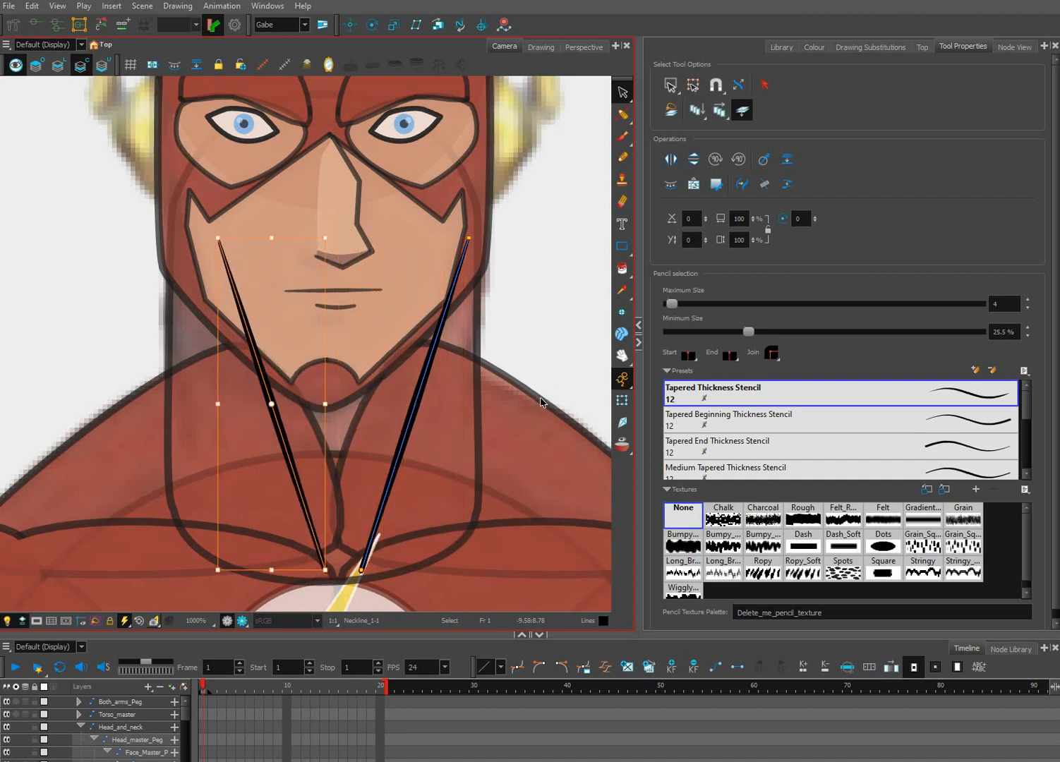
pyautogui.press('Left')
pyautogui.press('Left')
pyautogui.press('Left')
pyautogui.press('Left')
pyautogui.press('Left')
pyautogui.press('Left')
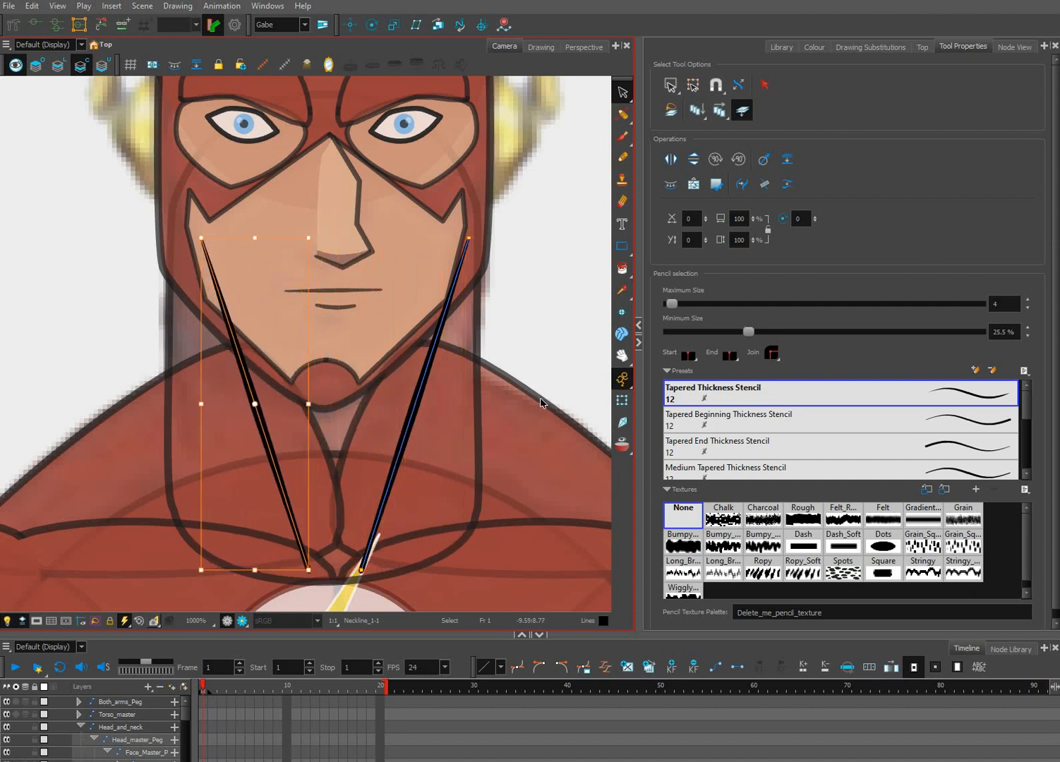
pyautogui.press('Left')
pyautogui.press('Right')
pyautogui.press('Right')
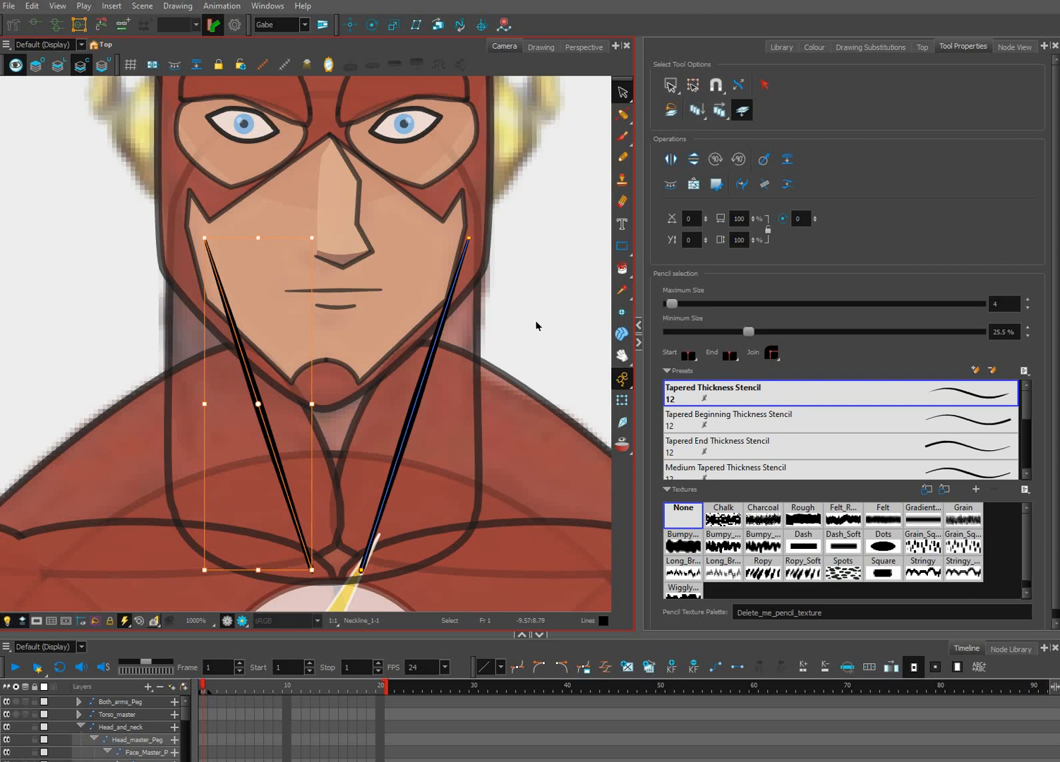
pyautogui.click(546, 370)
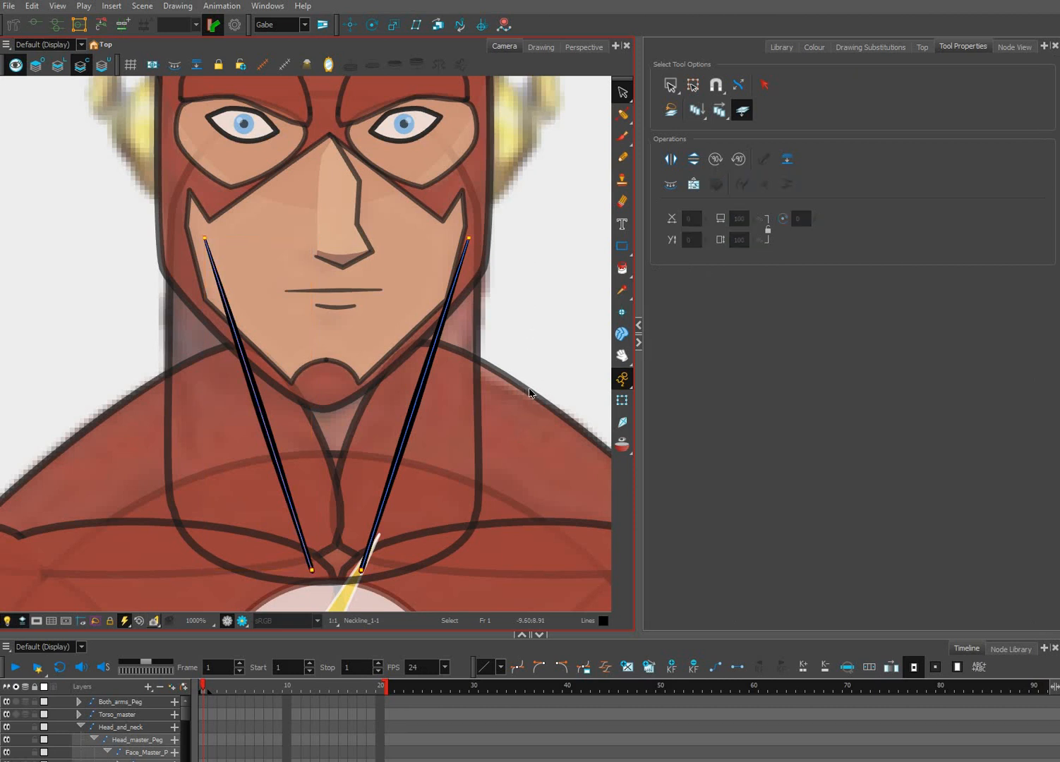
# Cut the right-hand neckline out of the Neckline_1 drawing and paste it into the Neckline_2 drawing.
pyautogui.scroll(-4, 528, 388)
pyautogui.moveTo(544, 331); pyautogui.dragTo(497, 349)
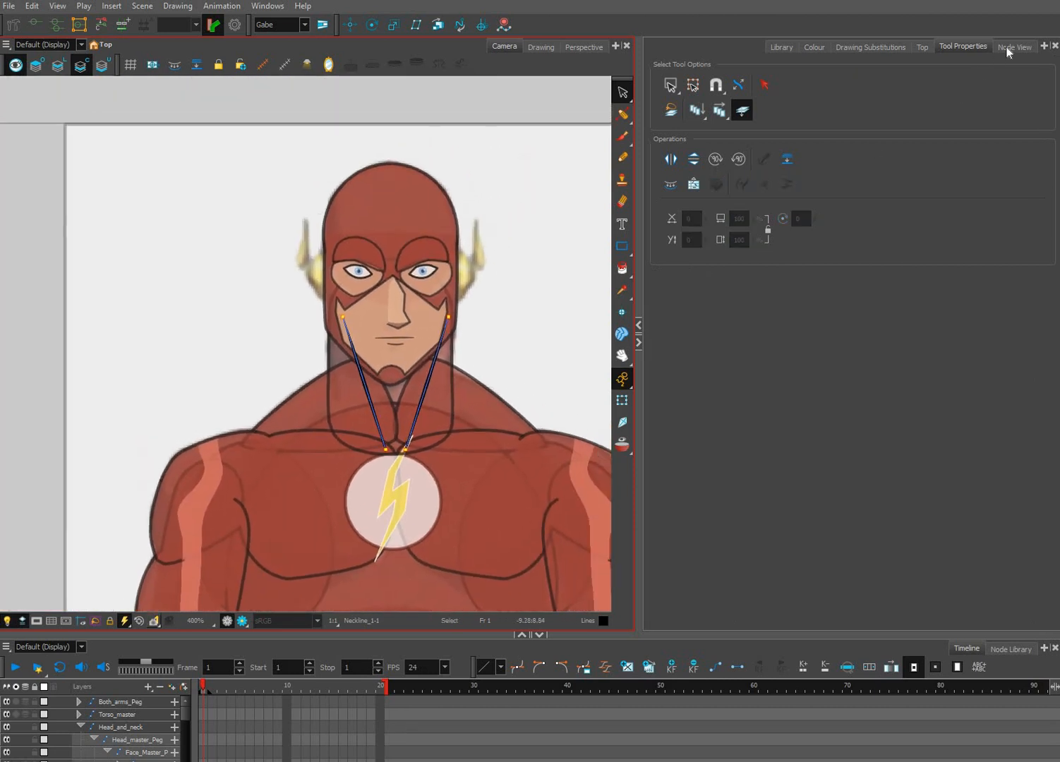
pyautogui.click(1014, 46)
pyautogui.scroll(4, 715, 416)
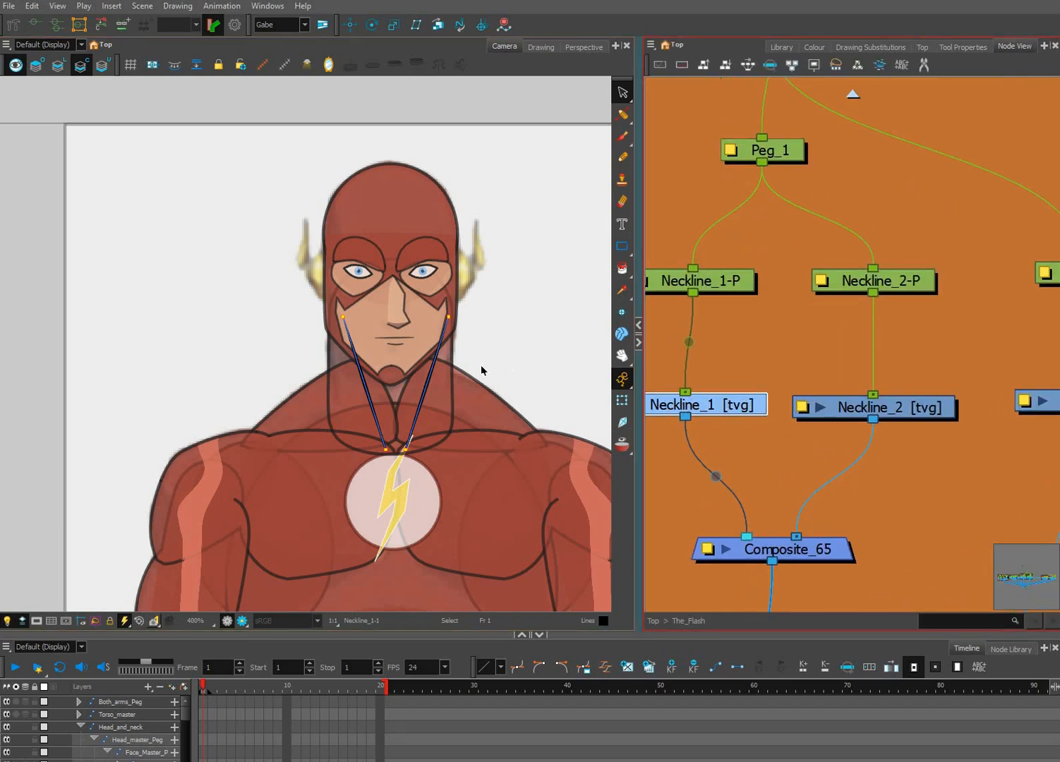
pyautogui.moveTo(497, 364); pyautogui.dragTo(415, 417)
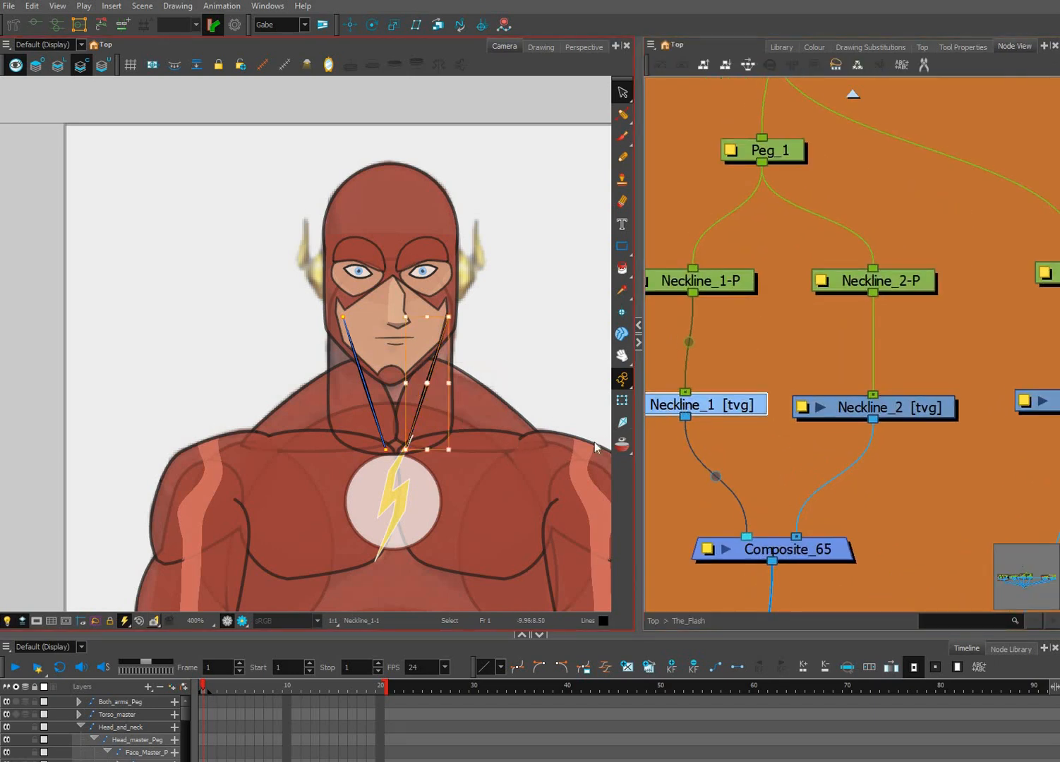
pyautogui.hotkey('ctrl', 'x')
pyautogui.click(865, 408)
pyautogui.click(474, 421)
pyautogui.hotkey('ctrl', 'v')
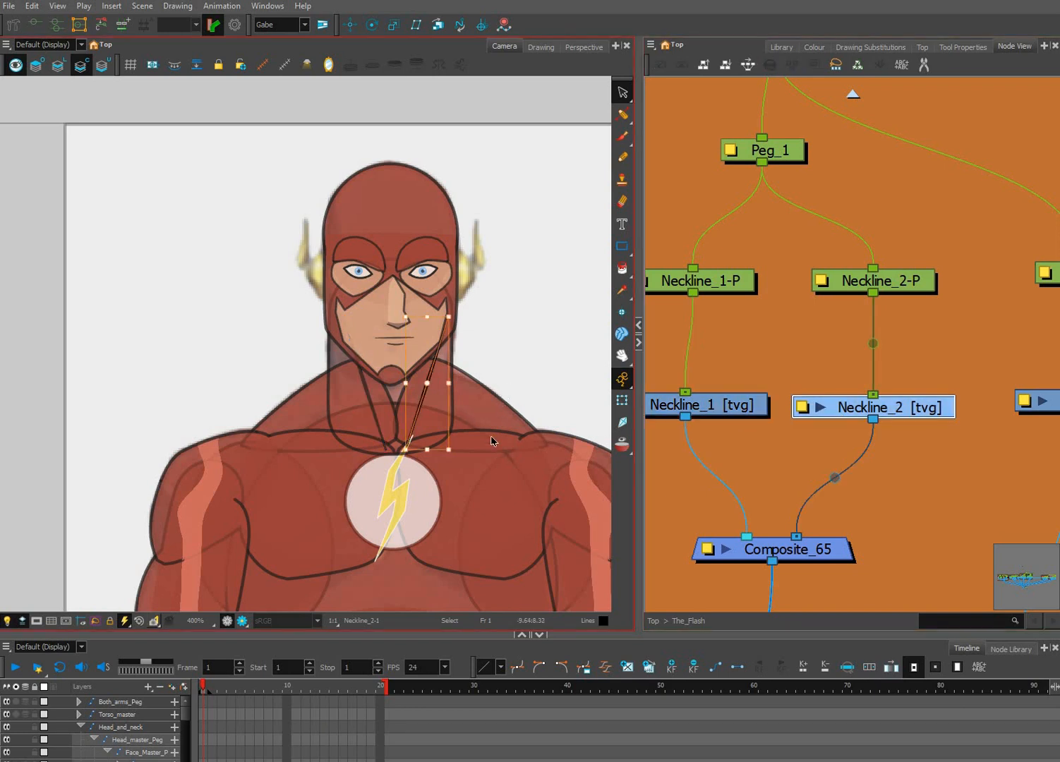
# Select the Neck drawing and choose the Red_Costume swatch of The_Flash palette for the Paint tool.
pyautogui.click(812, 471)
pyautogui.scroll(-1, 913, 467)
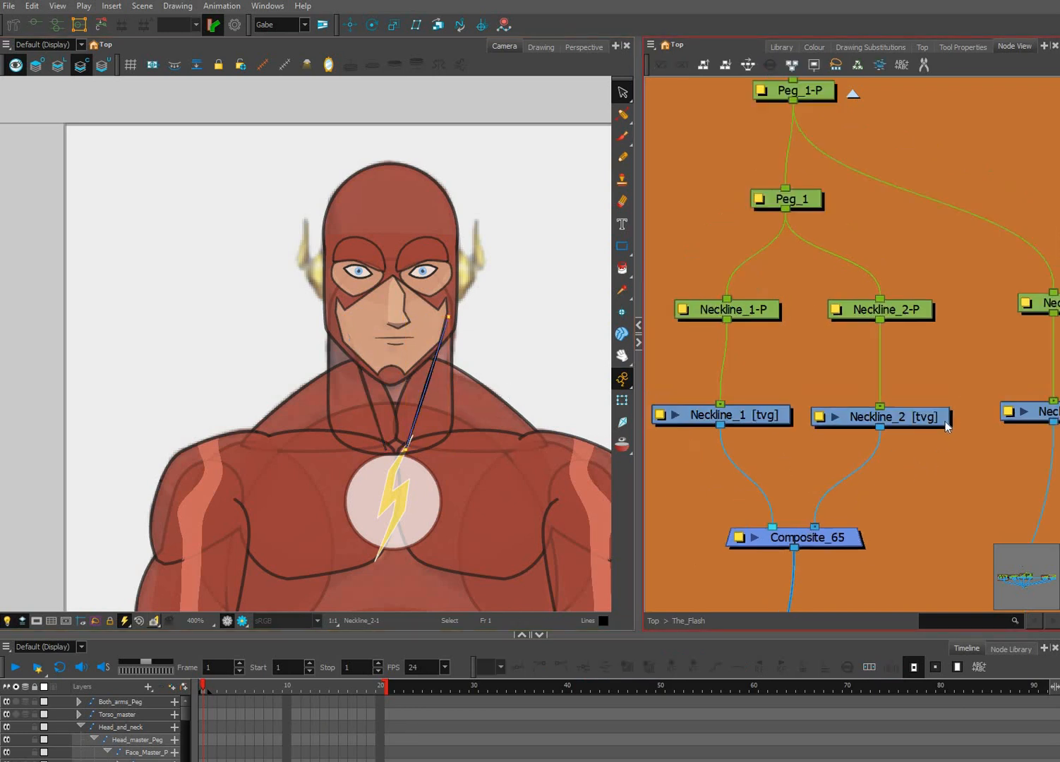
pyautogui.moveTo(816, 426); pyautogui.dragTo(751, 425)
pyautogui.moveTo(626, 351); pyautogui.dragTo(551, 363)
pyautogui.click(921, 423)
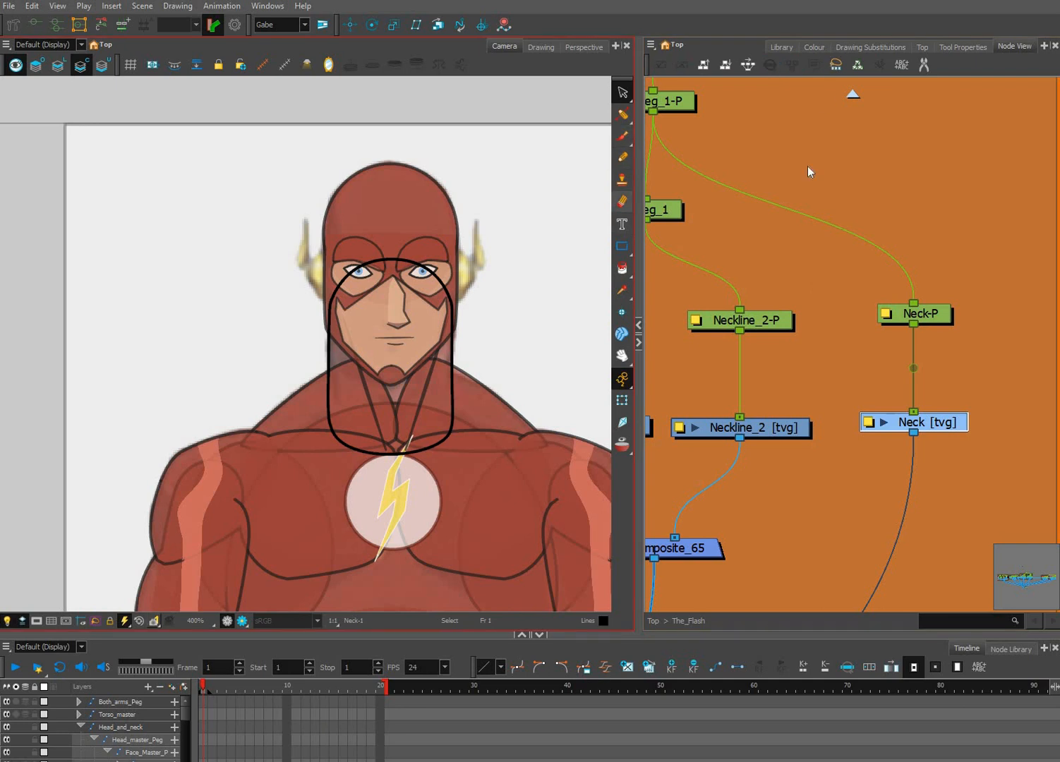
pyautogui.click(813, 46)
pyautogui.click(721, 240)
pyautogui.click(623, 271)
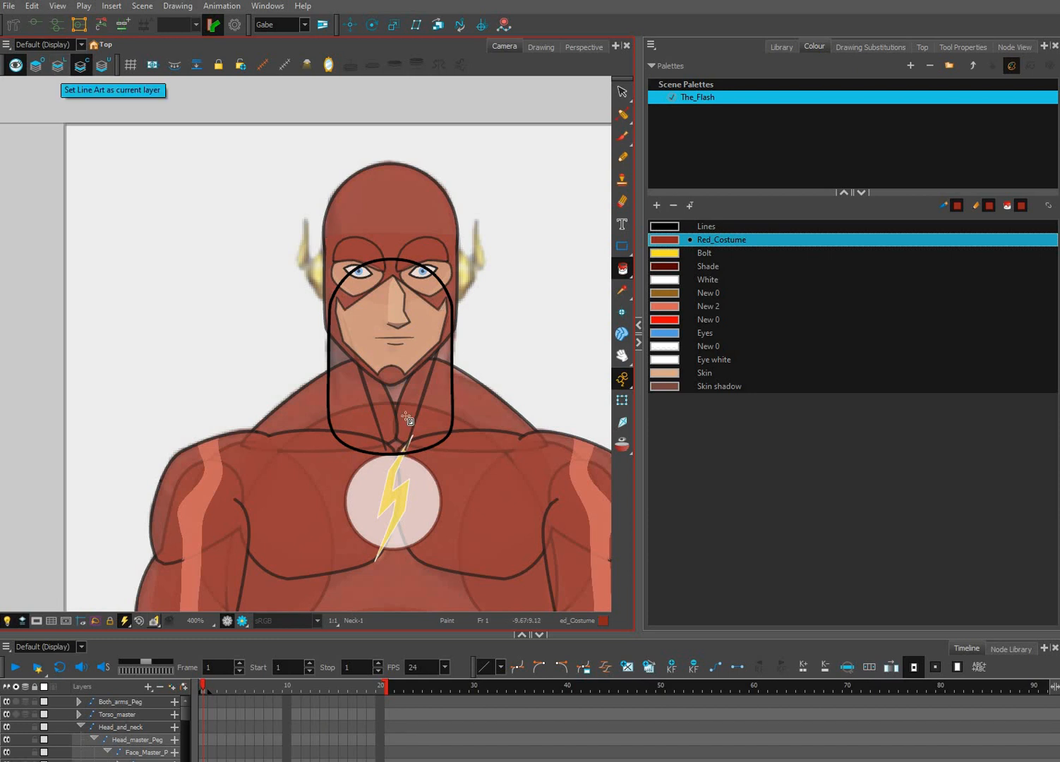
# Make Line Art the current layer of the Neck drawing.
pyautogui.scroll(2, 408, 417)
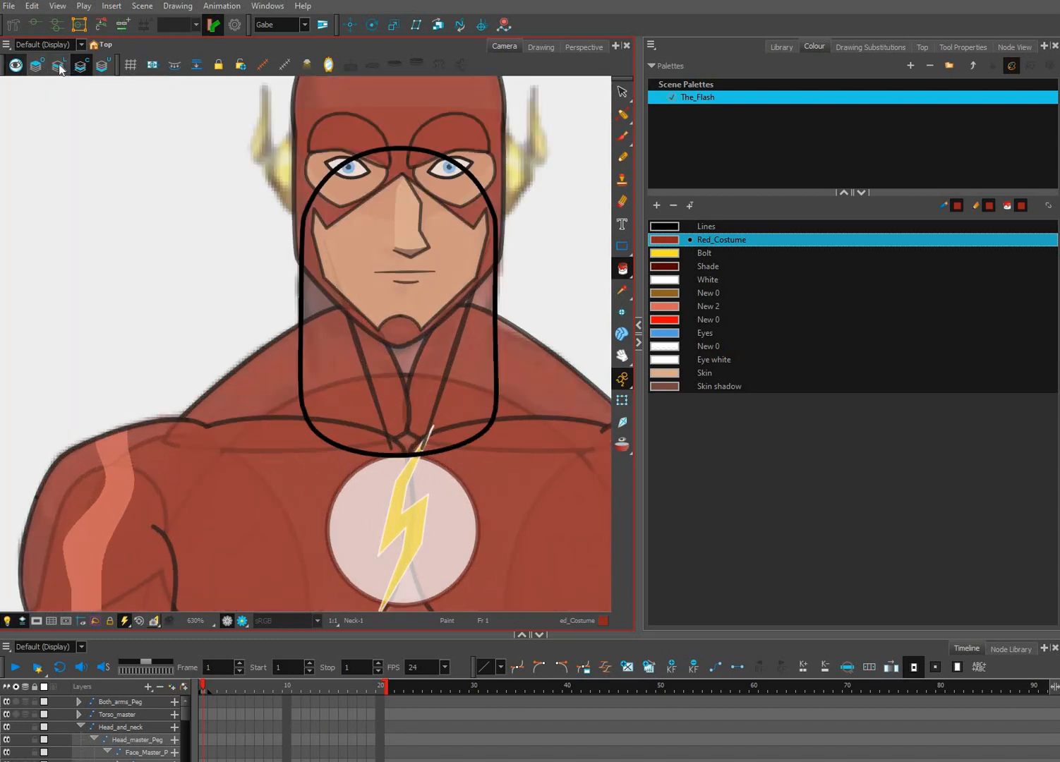
pyautogui.click(58, 66)
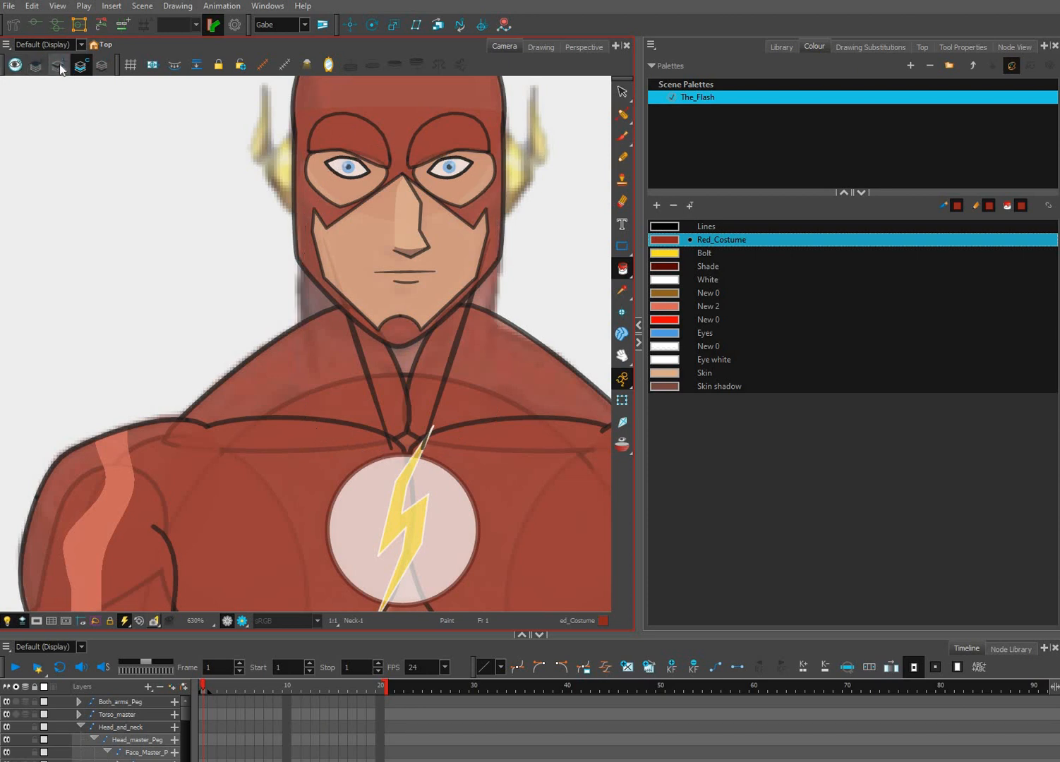
pyautogui.press('l')
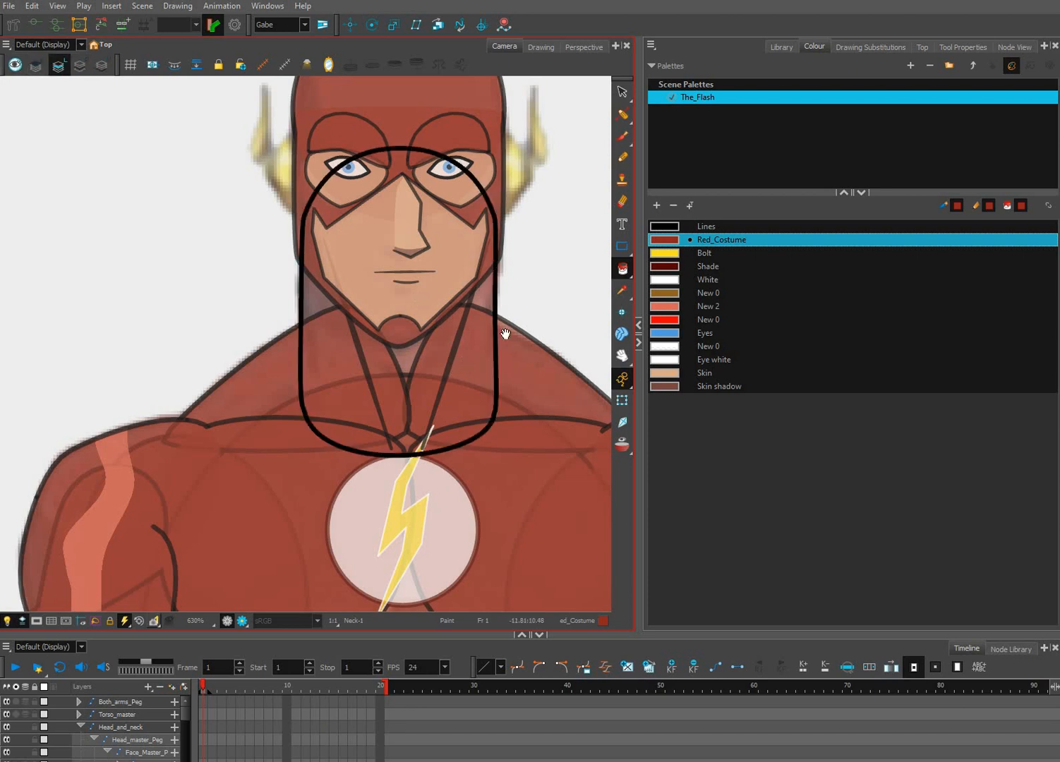
pyautogui.click(418, 396)
pyautogui.moveTo(418, 395); pyautogui.dragTo(336, 478)
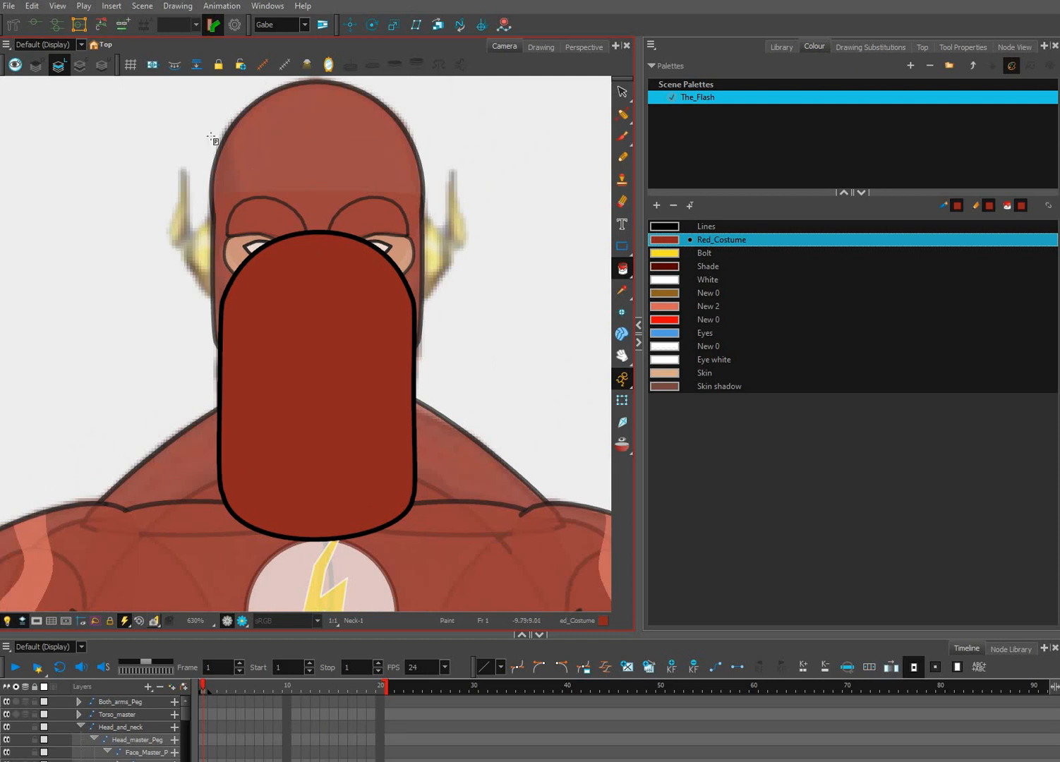
pyautogui.hotkey('ctrl', 'z')
pyautogui.click(80, 66)
pyautogui.click(15, 65)
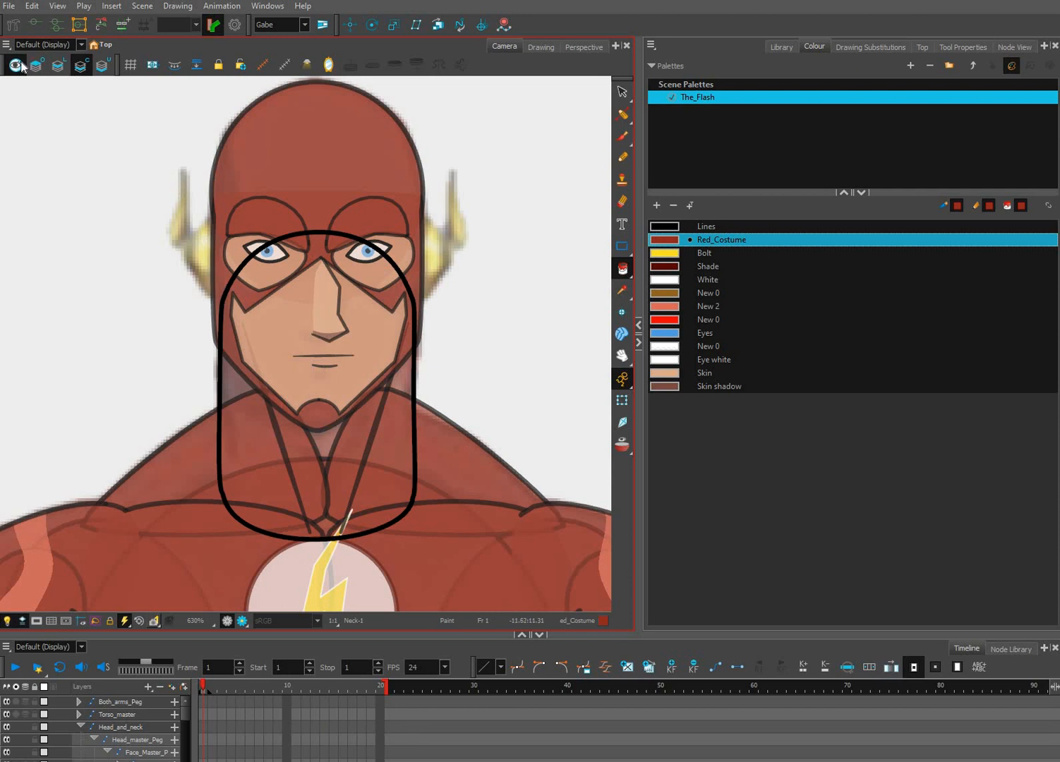
pyautogui.click(61, 65)
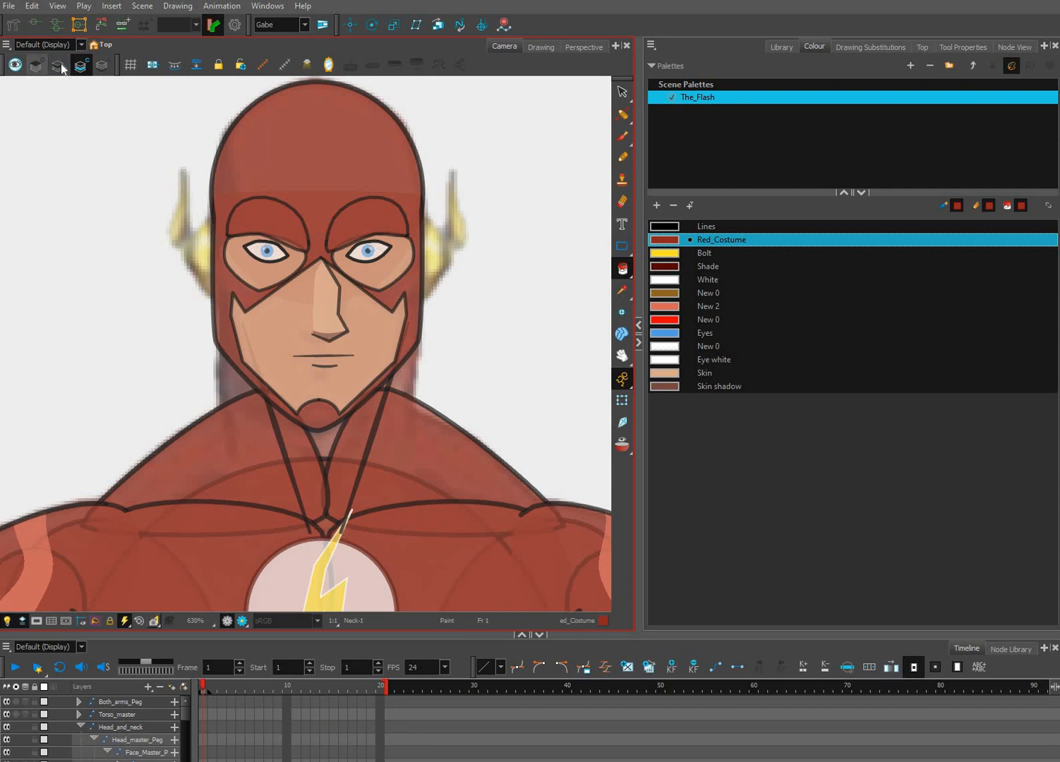
pyautogui.click(61, 66)
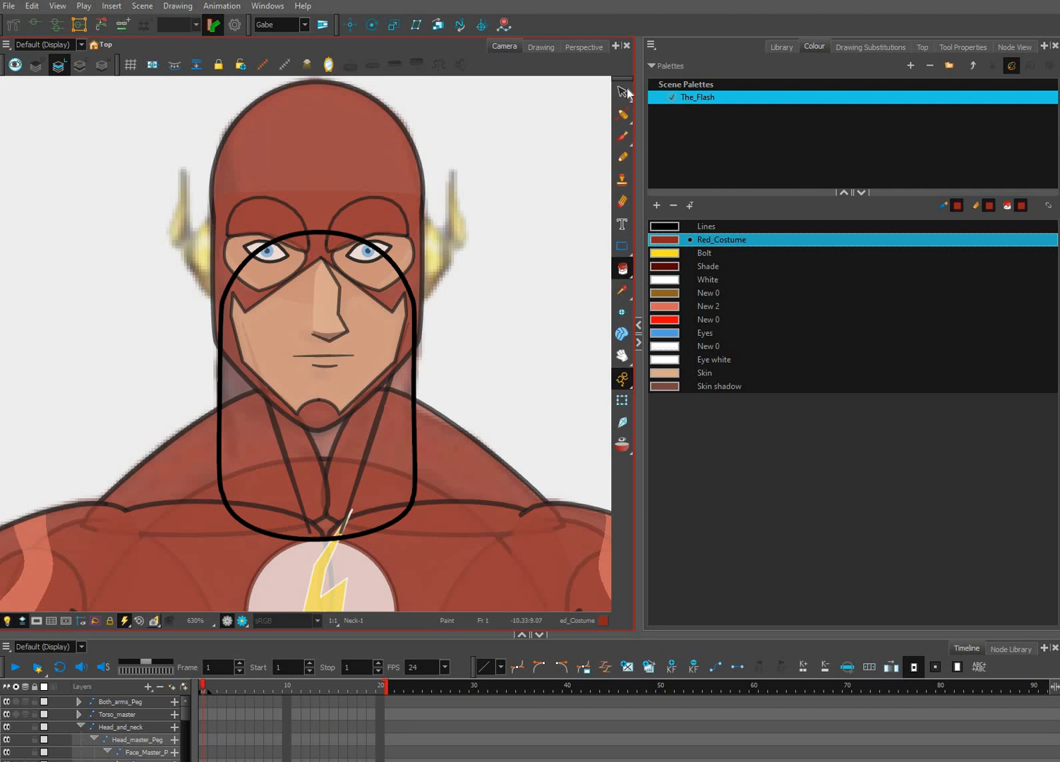
# Fill the neck shape with Red_Costume and move the fill from the Line Art layer to the Colour Art layer.
pyautogui.click(343, 362)
pyautogui.hotkey('alt', 's')
pyautogui.click(360, 366)
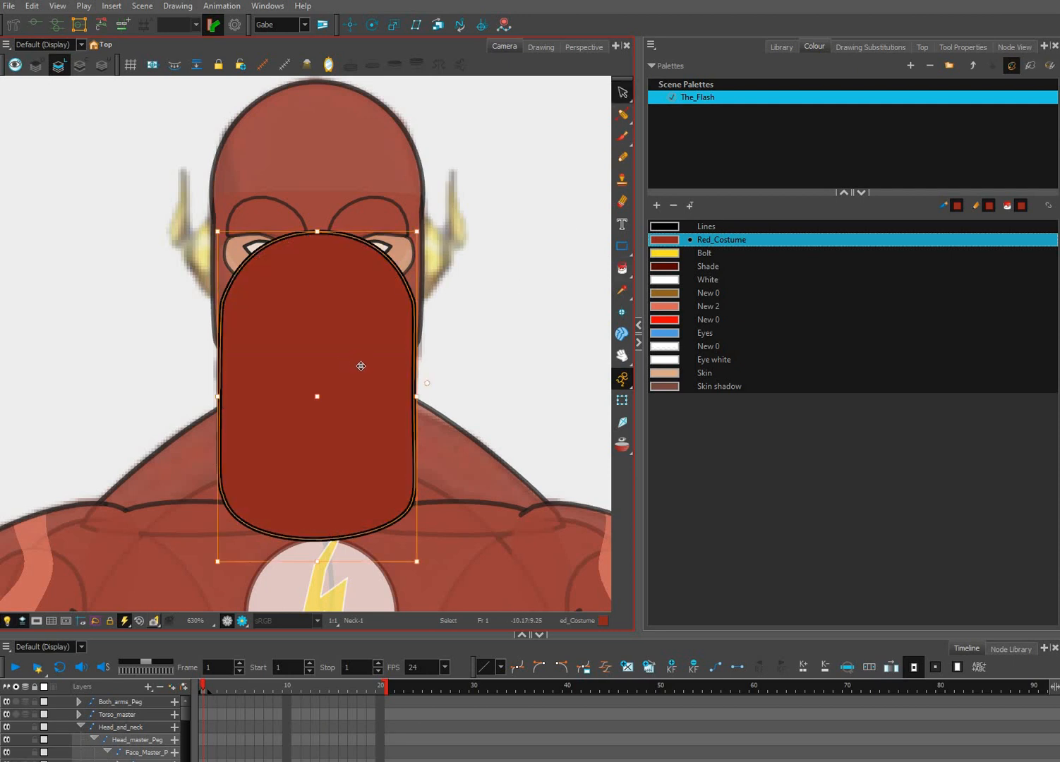
pyautogui.click(80, 67)
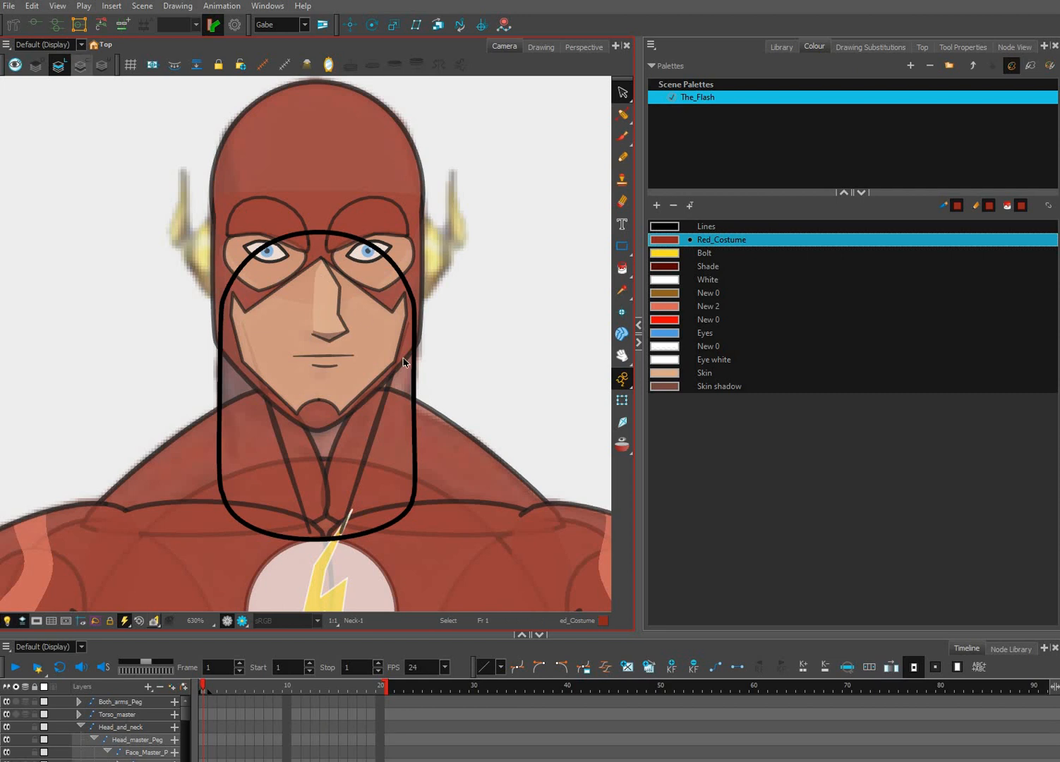
pyautogui.click(321, 274)
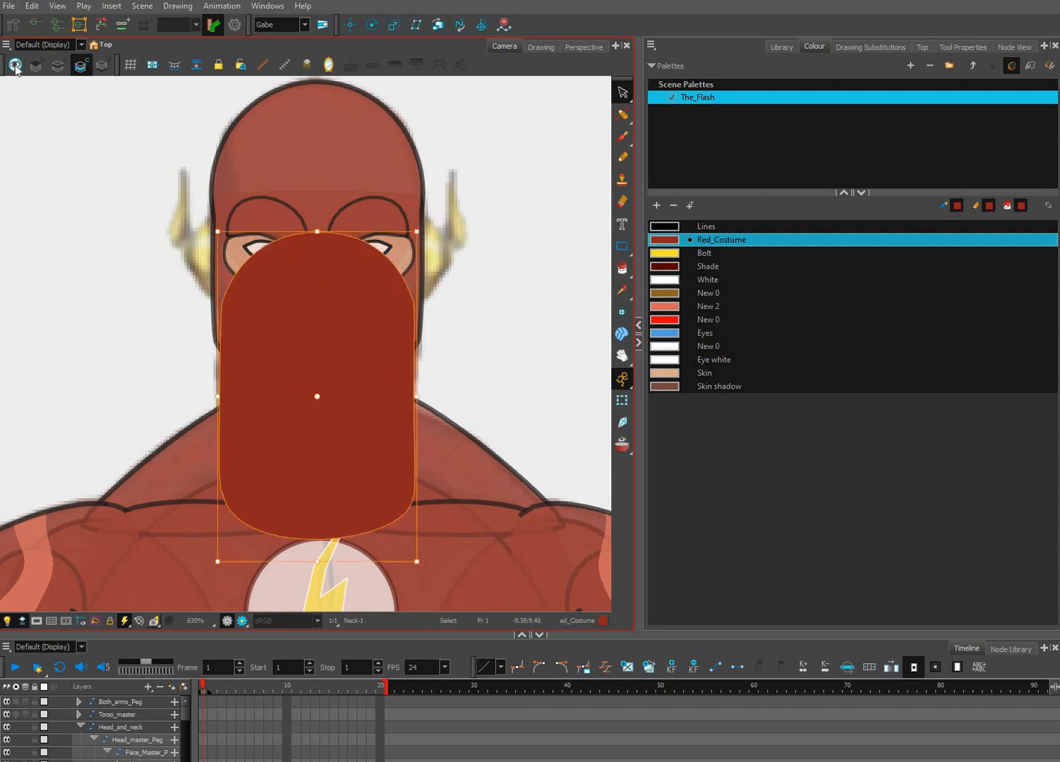
pyautogui.hotkey('shift', 't')
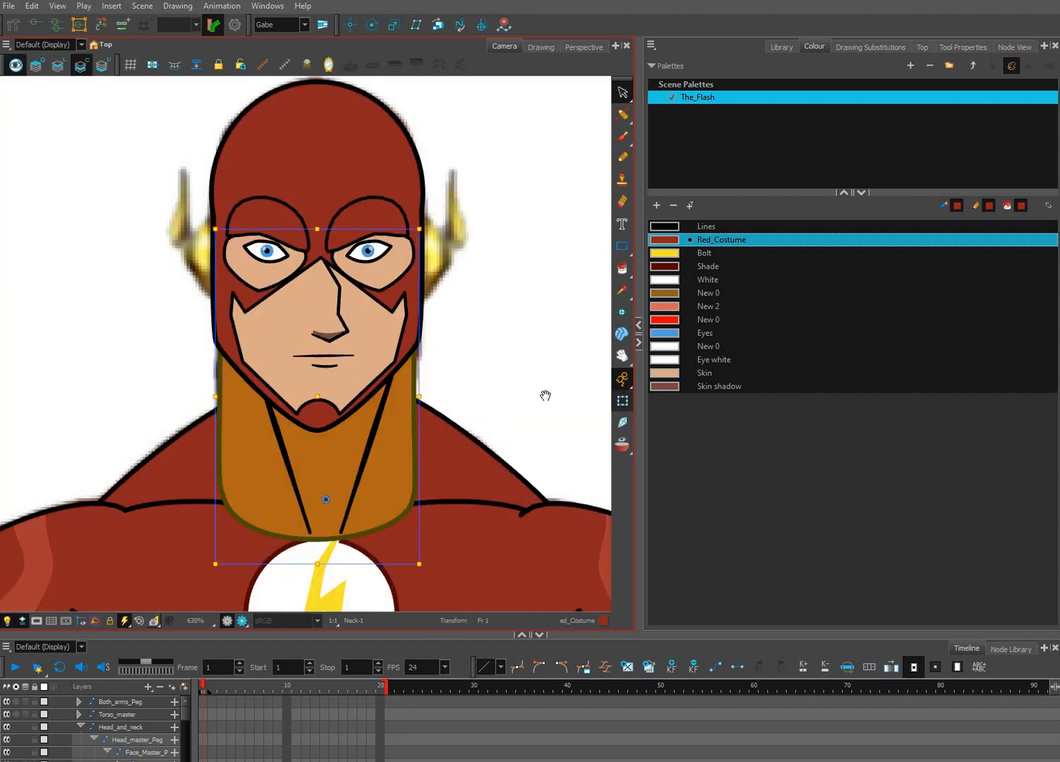
# Examine how the coloured neck sits over the neighbouring chest and trapezius pieces.
pyautogui.scroll(-3, 528, 364)
pyautogui.scroll(1, 497, 350)
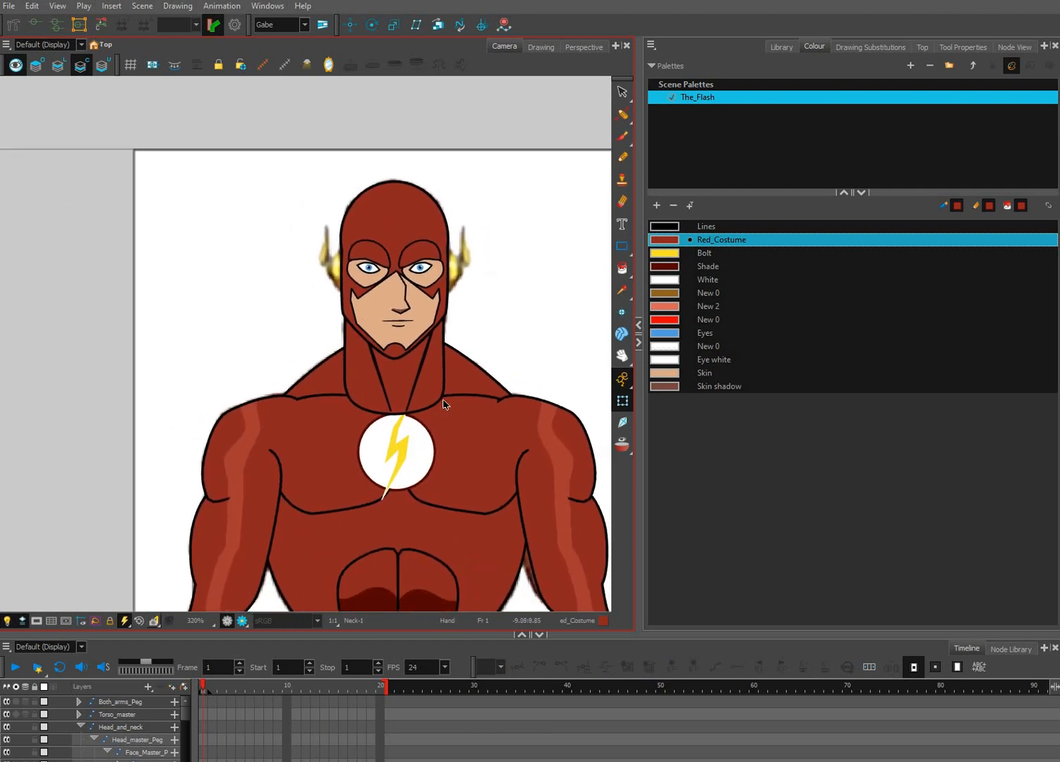
pyautogui.scroll(2, 443, 404)
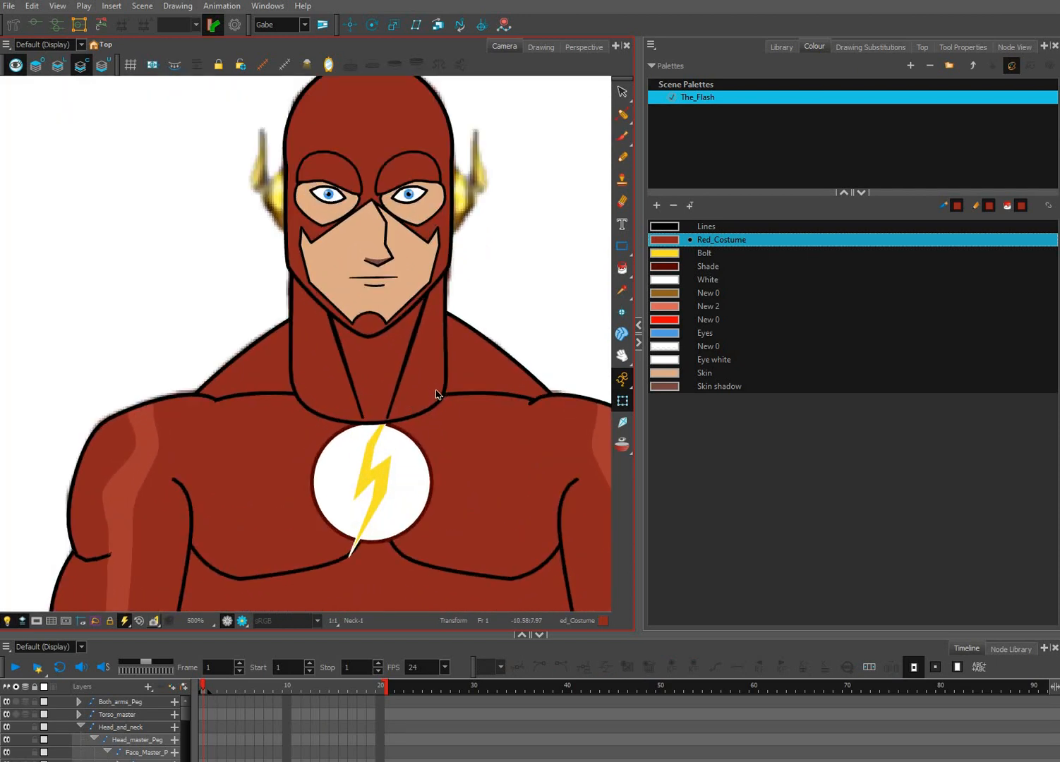
pyautogui.hotkey('alt', 's')
pyautogui.click(438, 286)
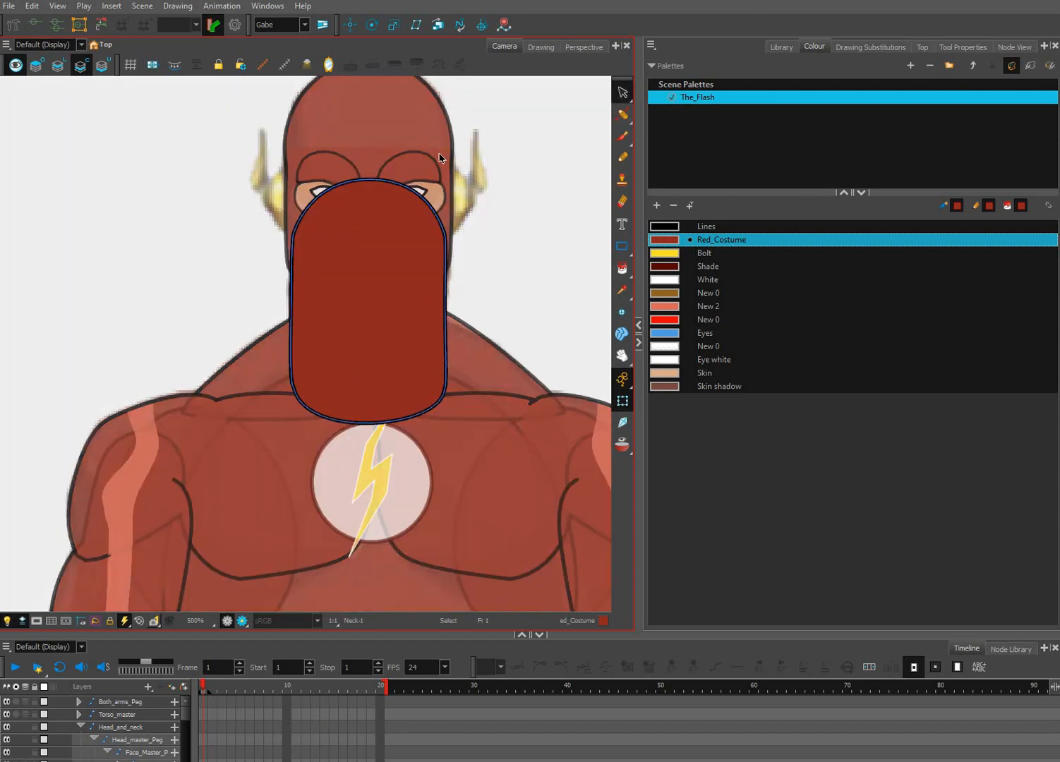
pyautogui.click(544, 322)
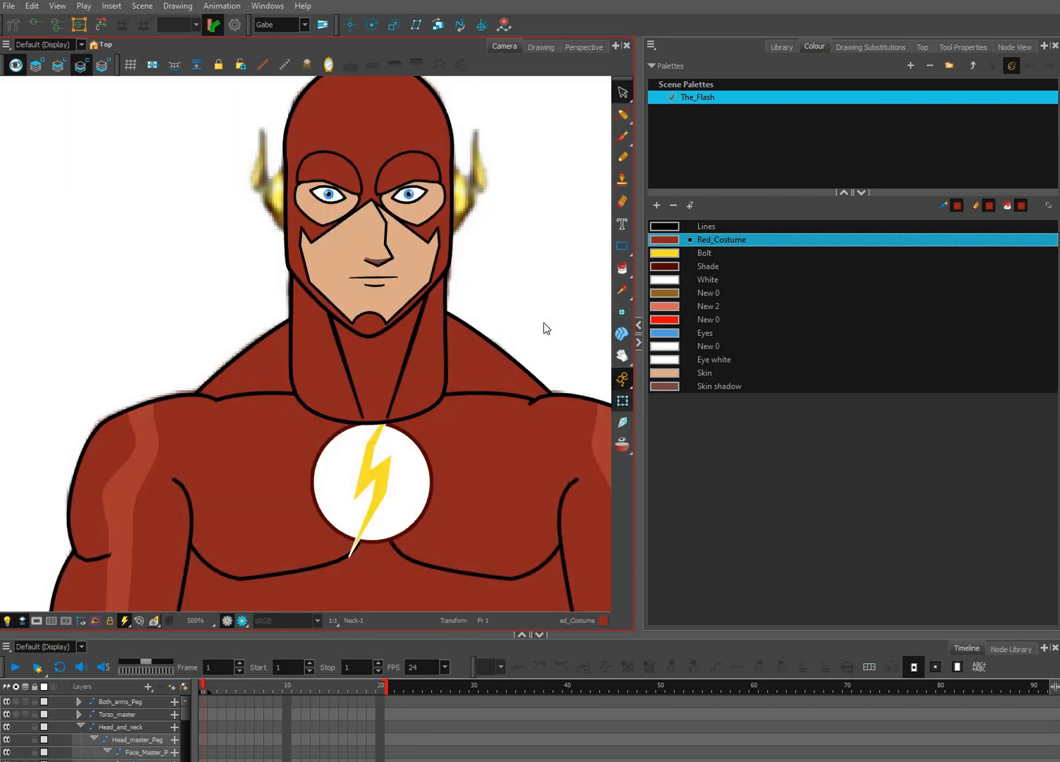
pyautogui.hotkey('shift', 't')
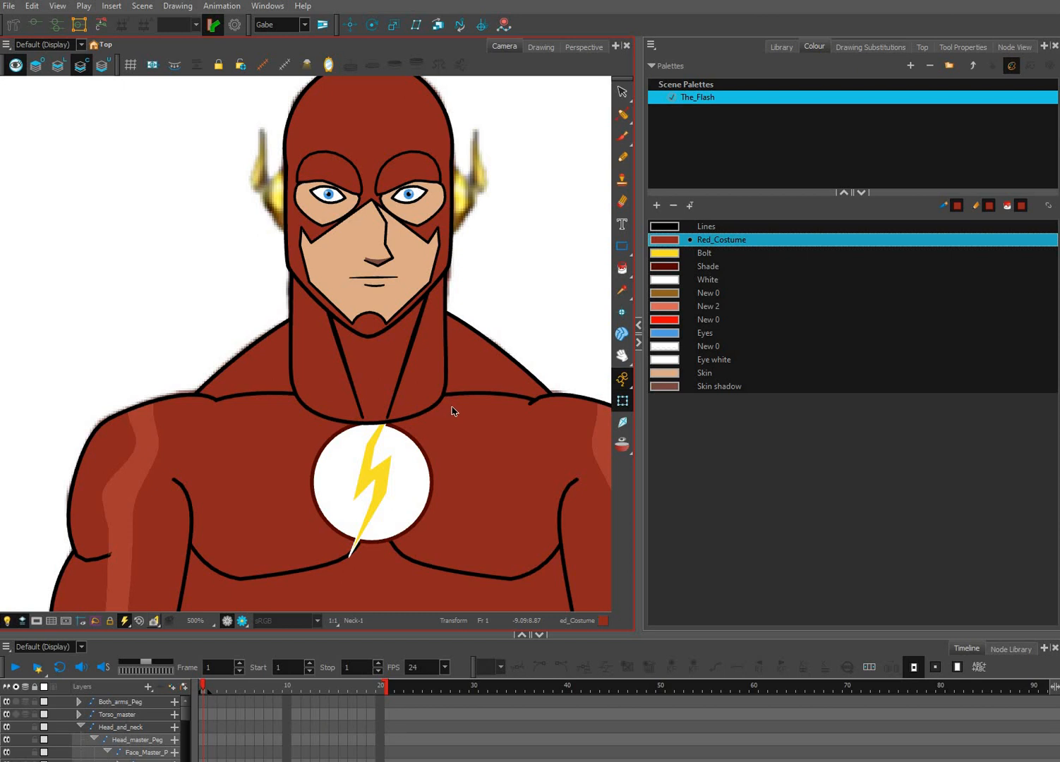
pyautogui.click(300, 426)
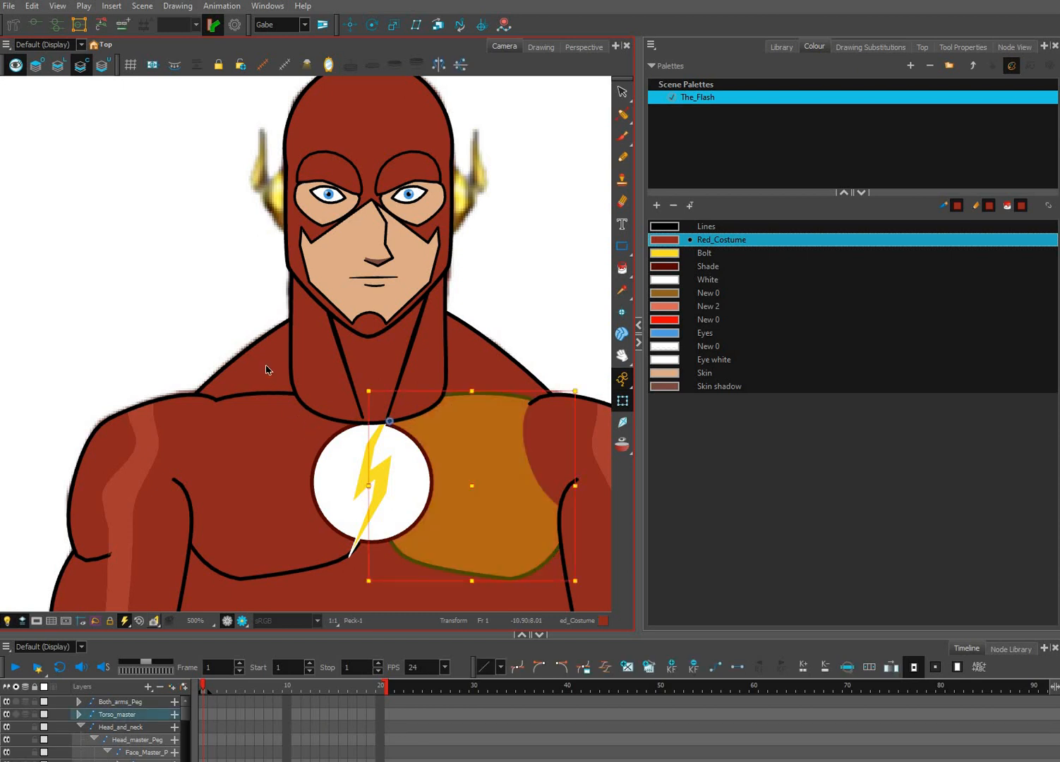
pyautogui.press('/')
pyautogui.press('/')
pyautogui.press('/')
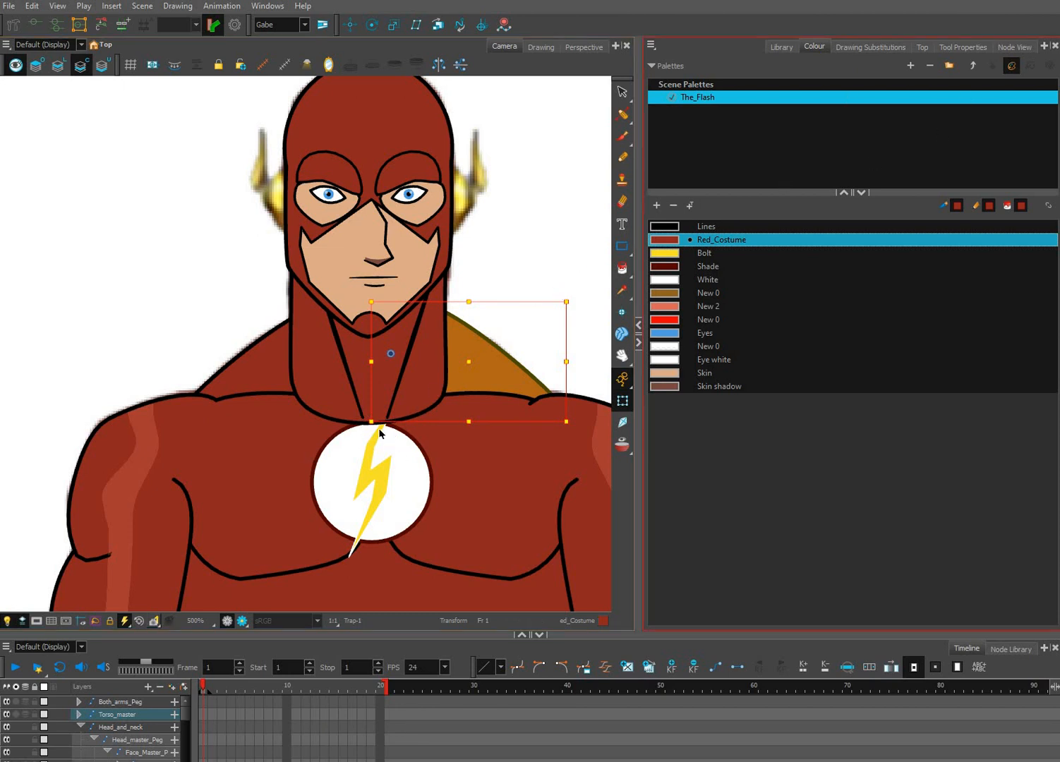
# Place the pivot of the Neckline_1-P peg at the lower end of the left neckline with the Rotate tool.
pyautogui.click(1013, 46)
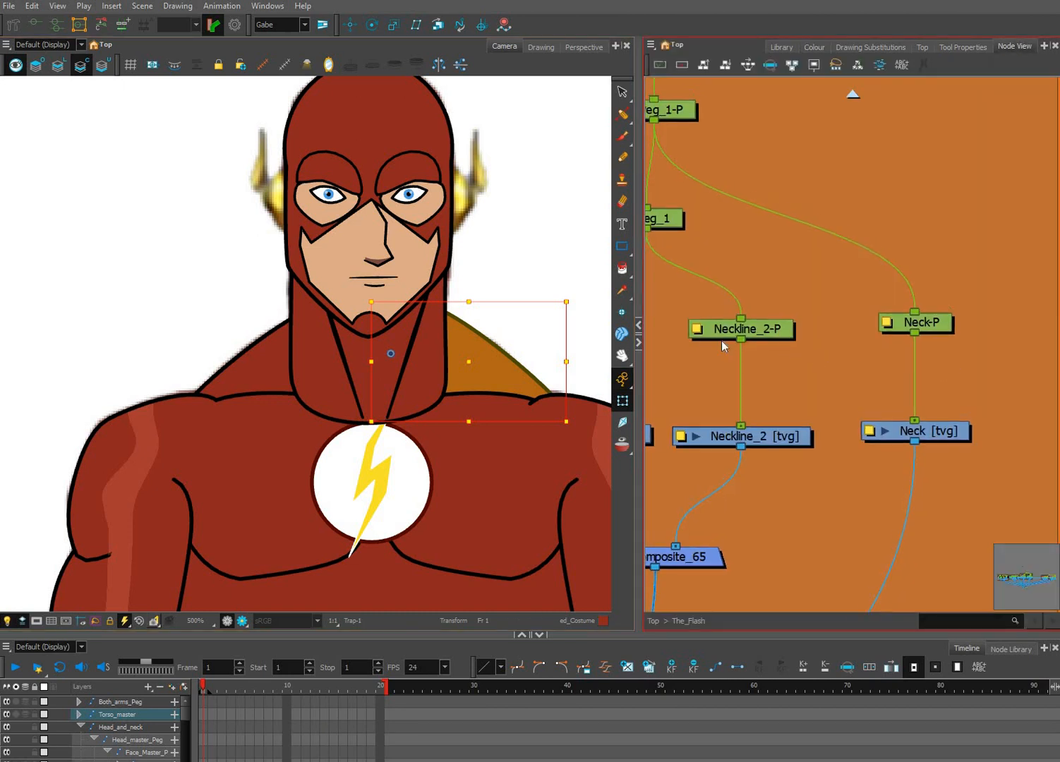
pyautogui.moveTo(653, 355); pyautogui.dragTo(713, 358)
pyautogui.click(670, 336)
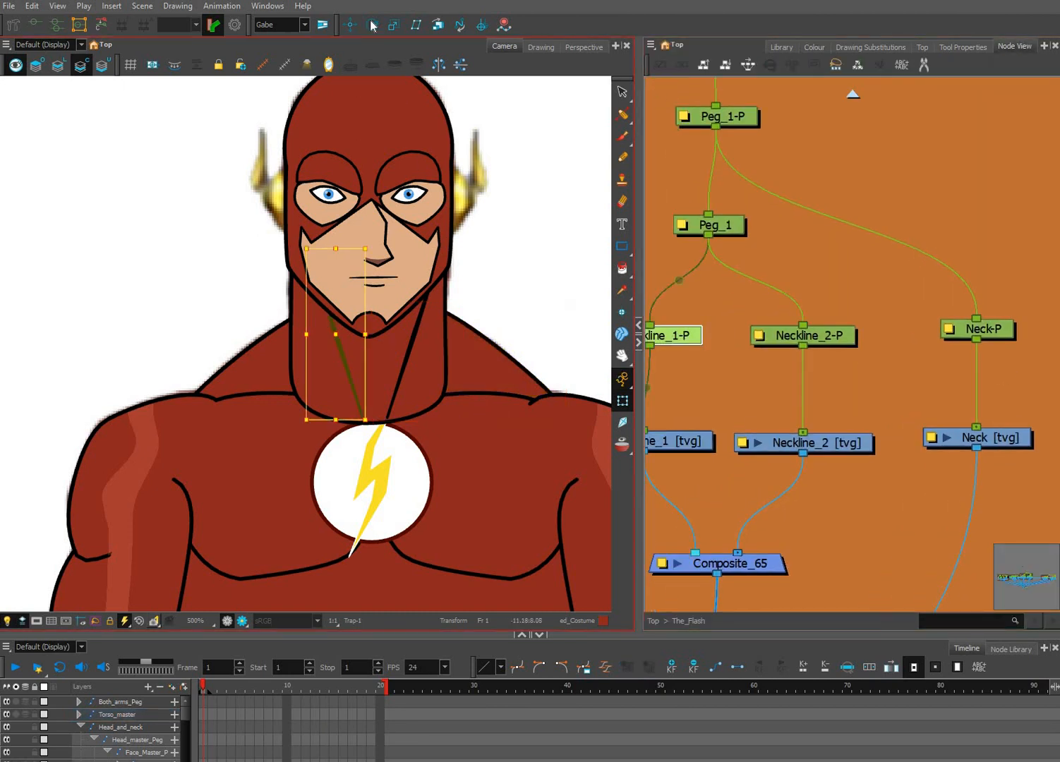
pyautogui.scroll(-8, 541, 367)
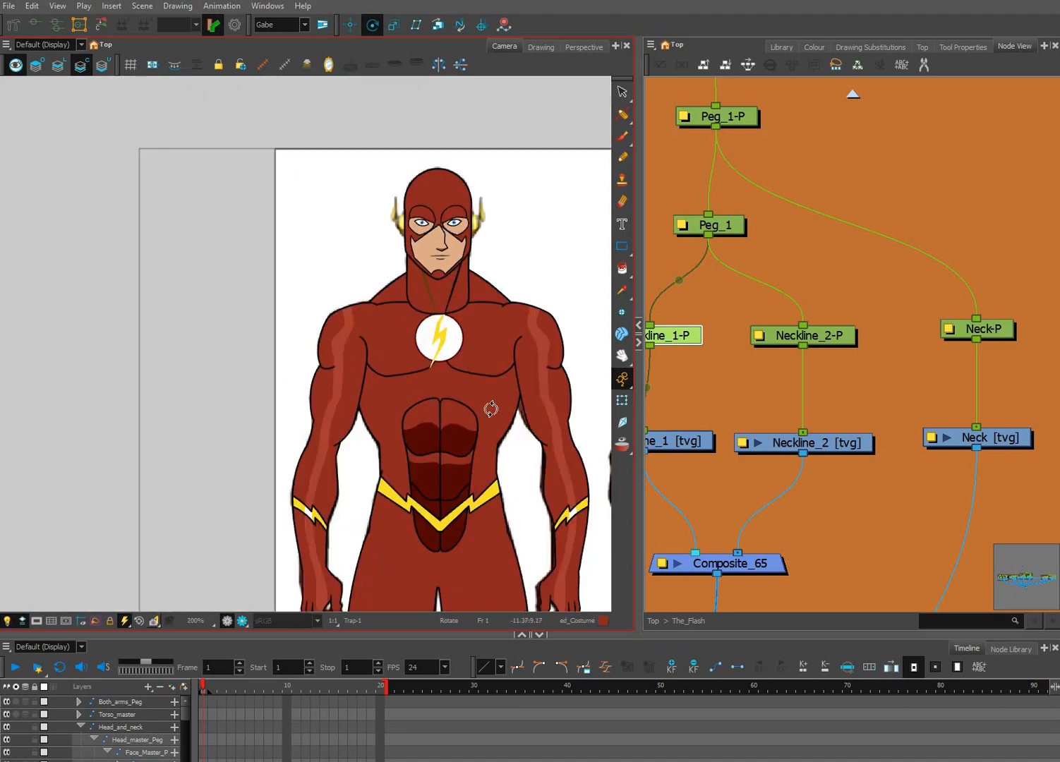
pyautogui.moveTo(453, 372); pyautogui.dragTo(271, 417)
pyautogui.scroll(2, 304, 324)
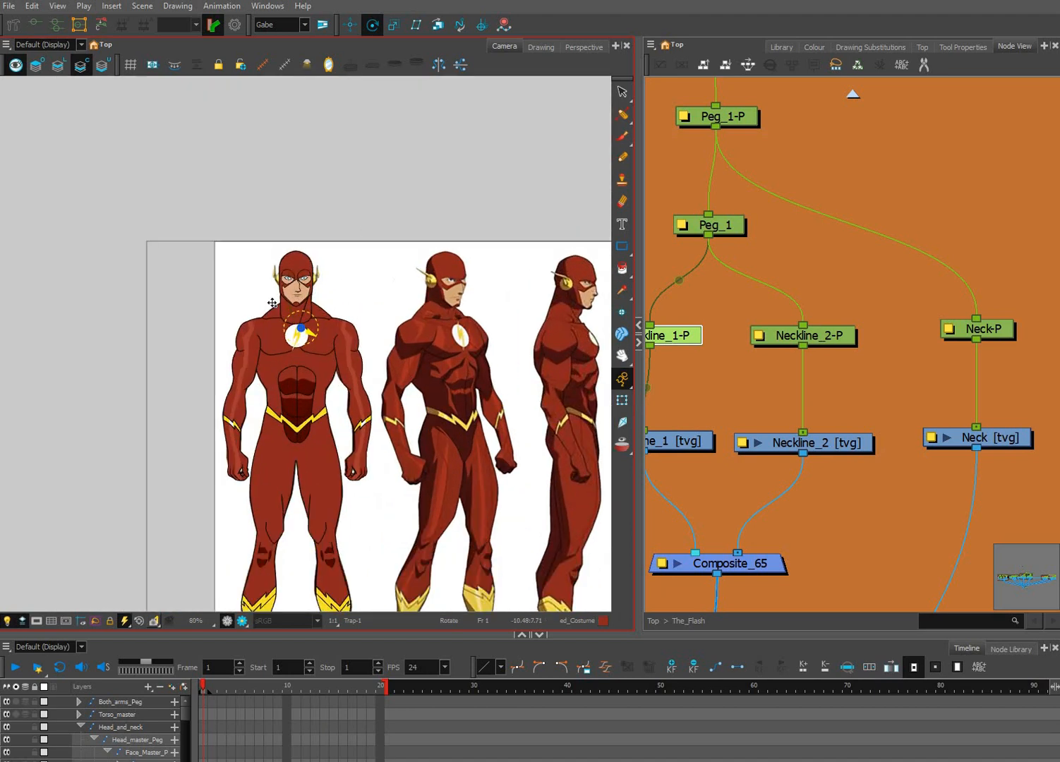
pyautogui.scroll(4, 271, 302)
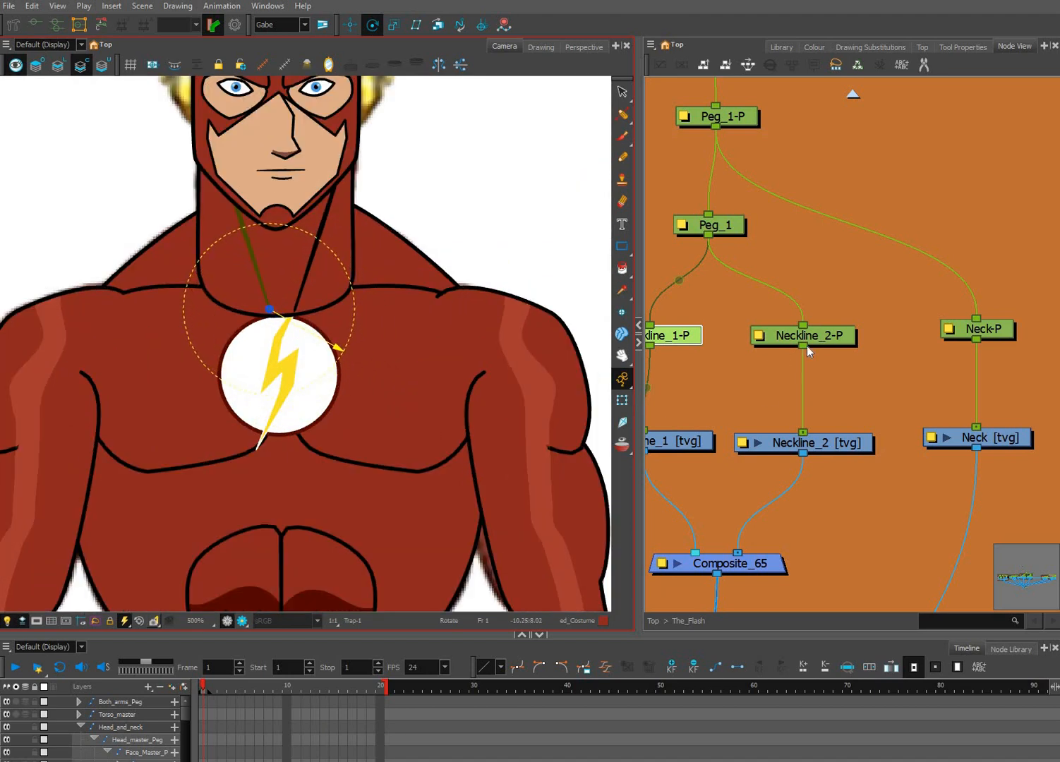
# Place the pivot of the Neckline_2-P peg at the lower end of the right neckline.
pyautogui.click(827, 342)
pyautogui.scroll(-3, 496, 473)
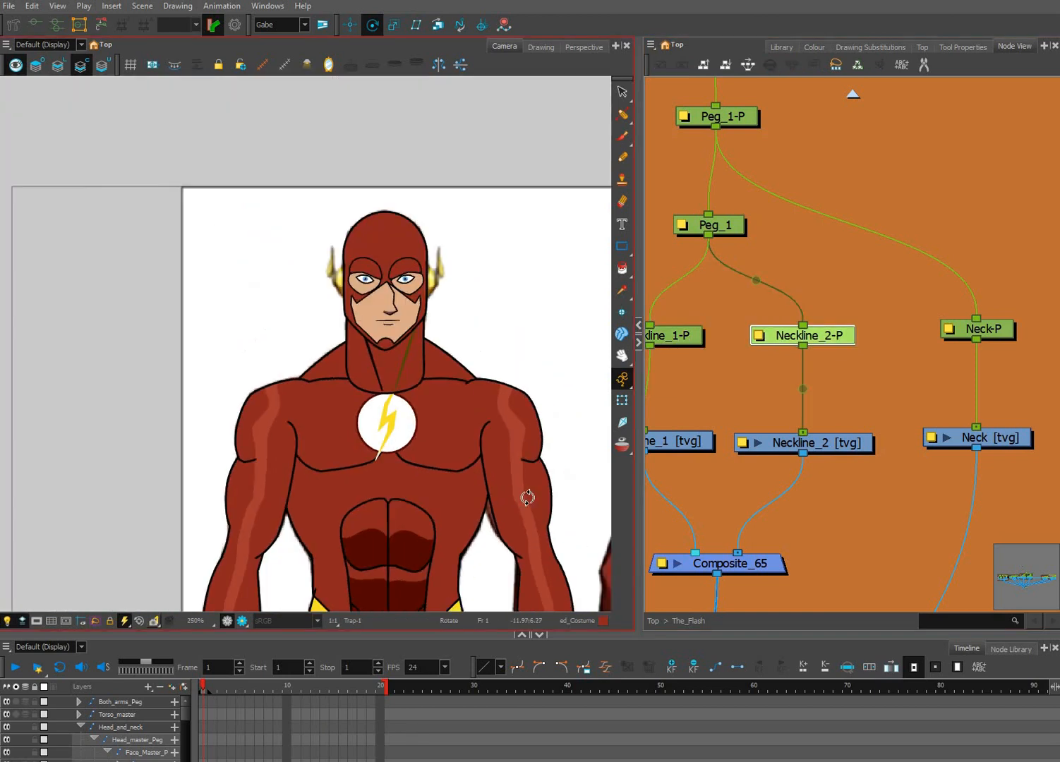
pyautogui.scroll(-5, 407, 402)
pyautogui.scroll(2, 331, 366)
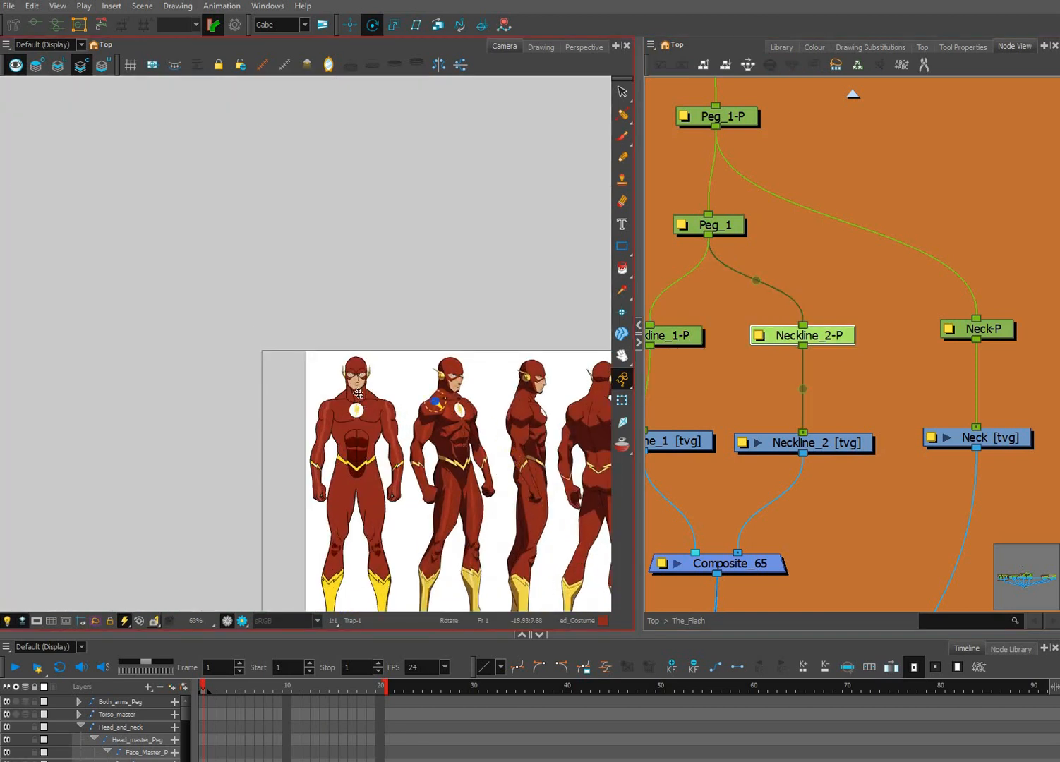
pyautogui.scroll(1, 327, 388)
pyautogui.scroll(5, 328, 387)
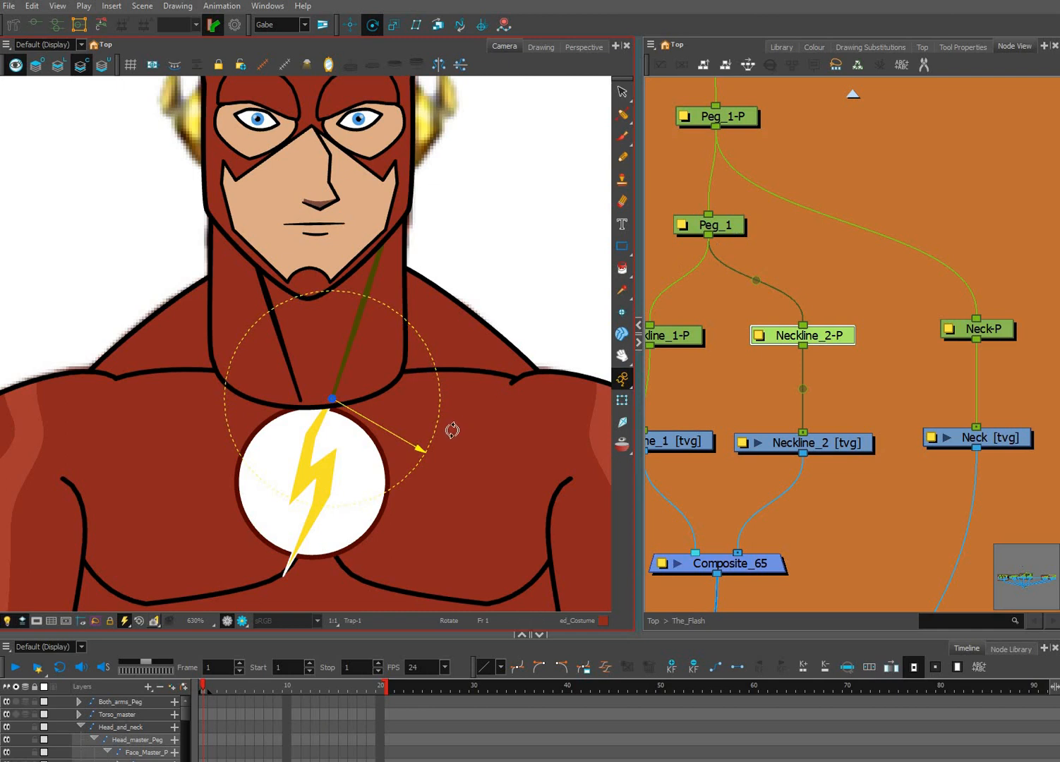
# Place the pivot of the parent peg Peg_1 midway between the lower ends of the two necklines.
pyautogui.press('b')
pyautogui.scroll(-1, 502, 467)
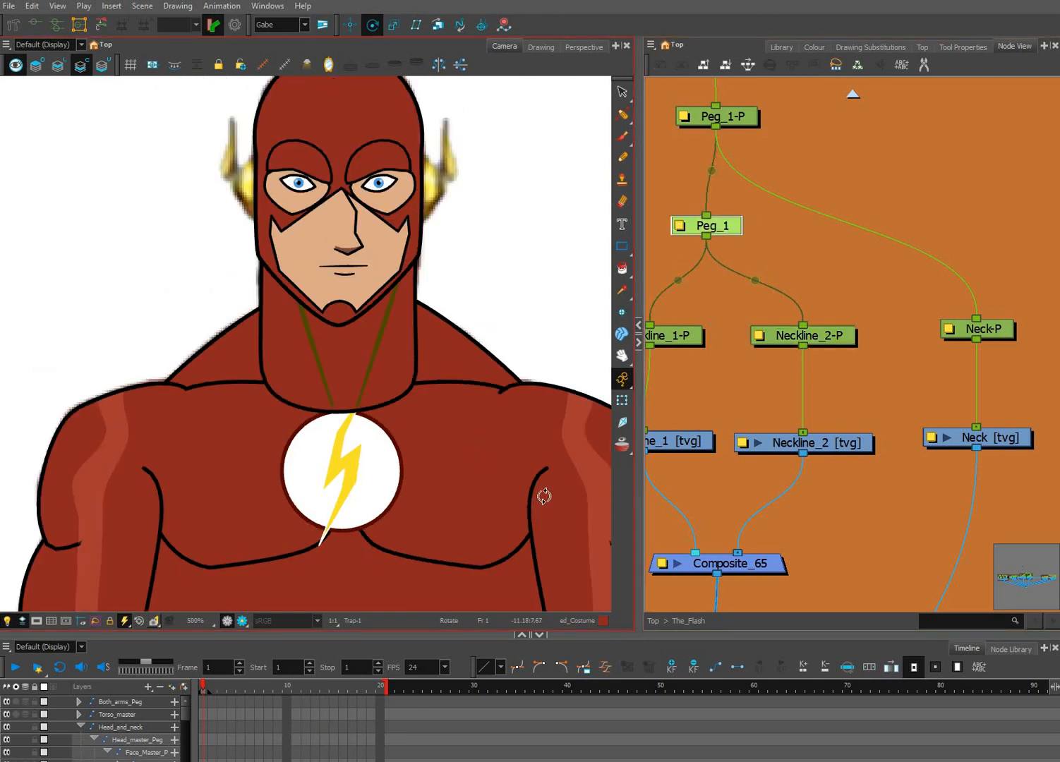
pyautogui.scroll(-2, 564, 498)
pyautogui.scroll(-5, 575, 500)
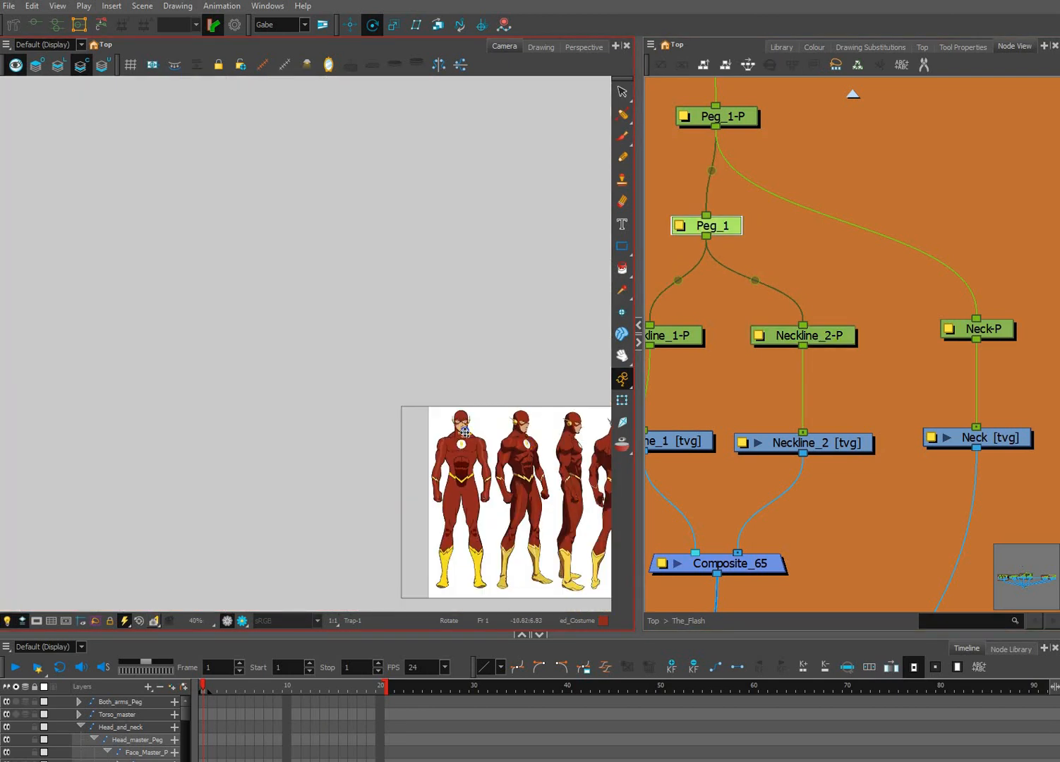
pyautogui.scroll(7, 434, 518)
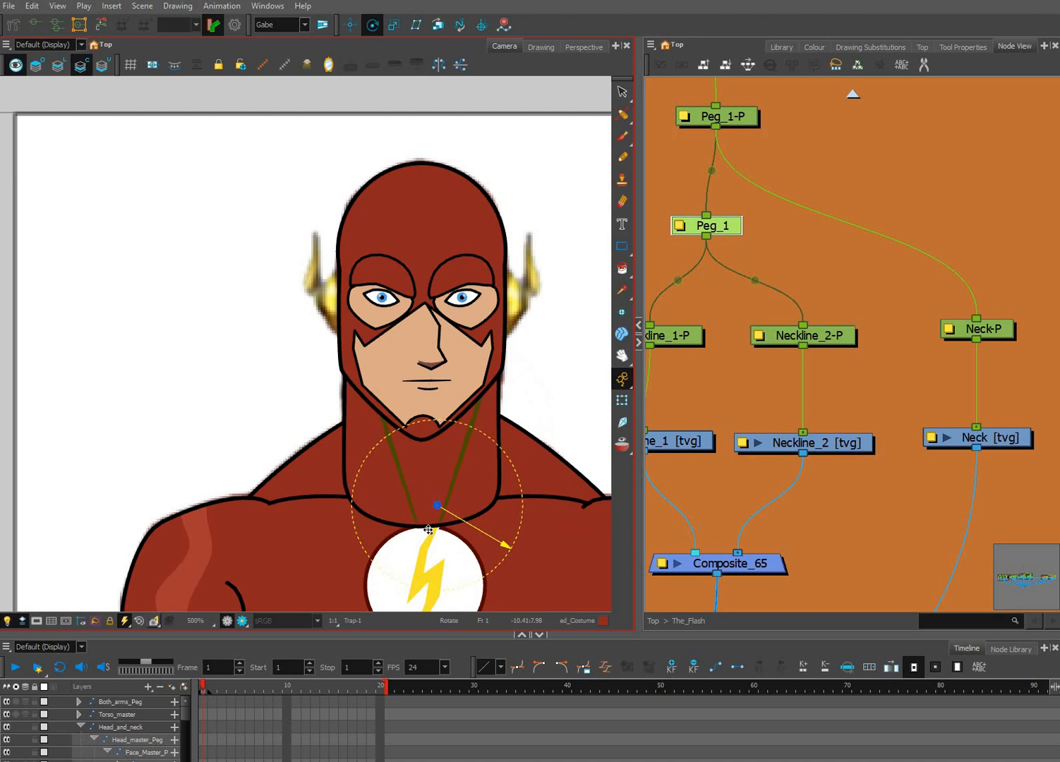
pyautogui.moveTo(428, 529); pyautogui.dragTo(428, 520)
# Nudge the Neckline_1 stroke slightly to the left within its drawing.
pyautogui.click(677, 442)
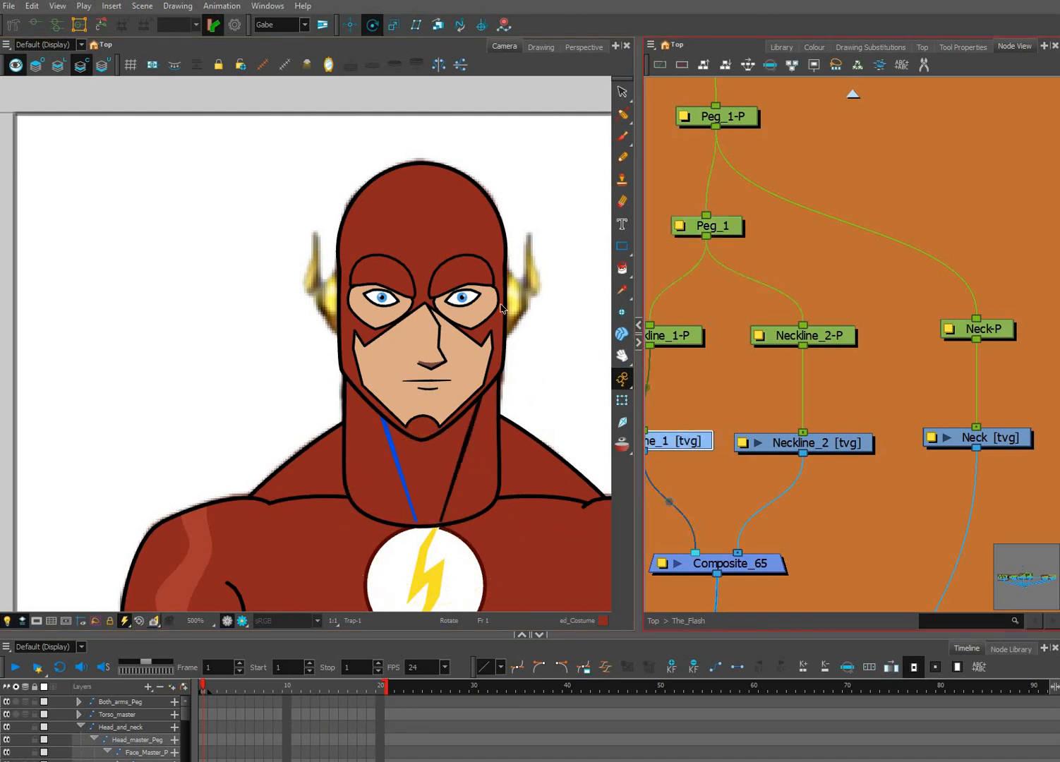
pyautogui.hotkey('alt', 's')
pyautogui.moveTo(513, 505)
pyautogui.mouseDown()
pyautogui.moveTo(365, 306)
pyautogui.moveTo(513, 506)
pyautogui.mouseUp()
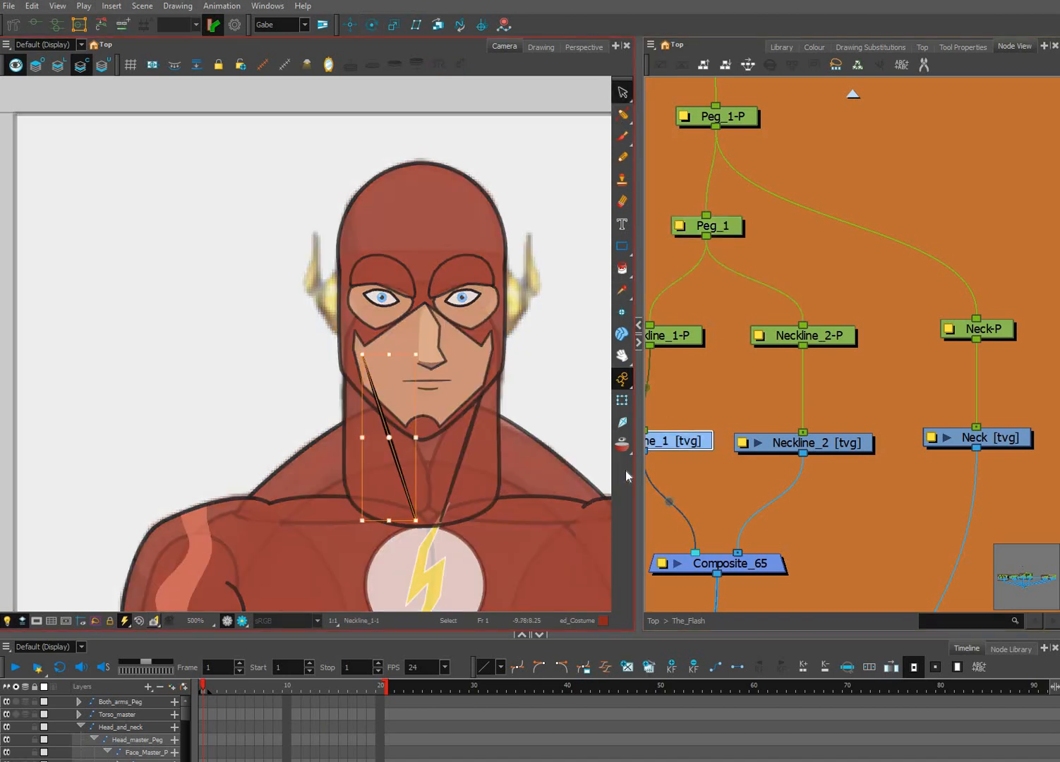
pyautogui.press('Left')
pyautogui.click(622, 400)
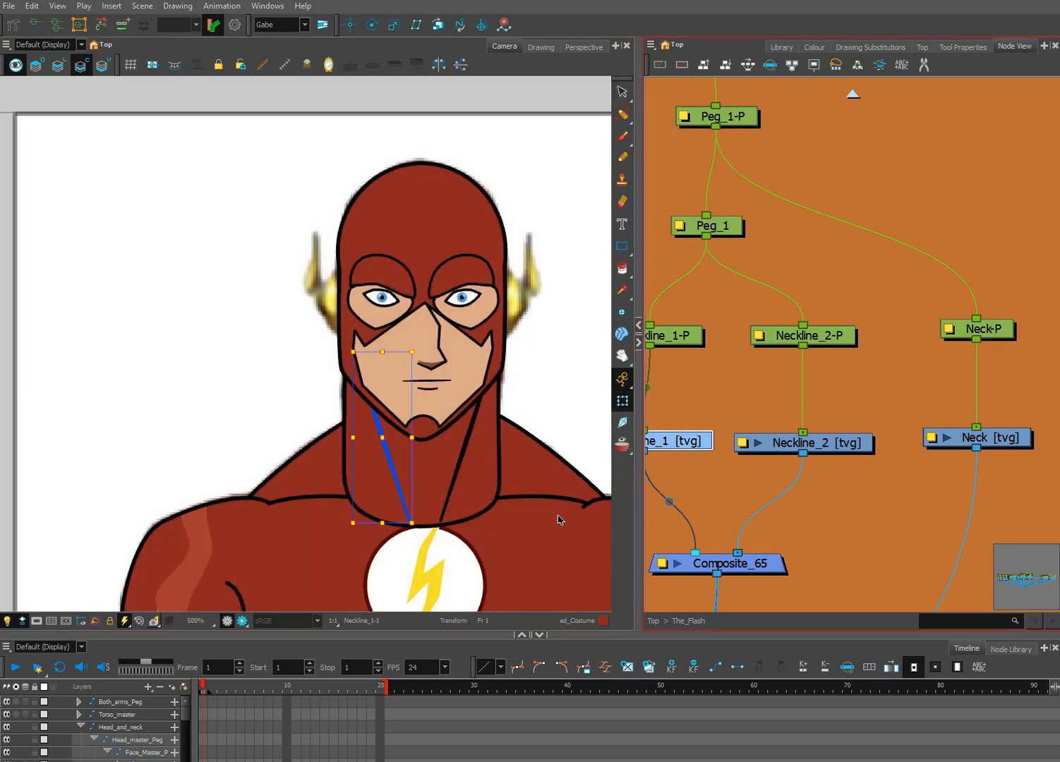
pyautogui.press('Escape')
pyautogui.scroll(-3, 543, 480)
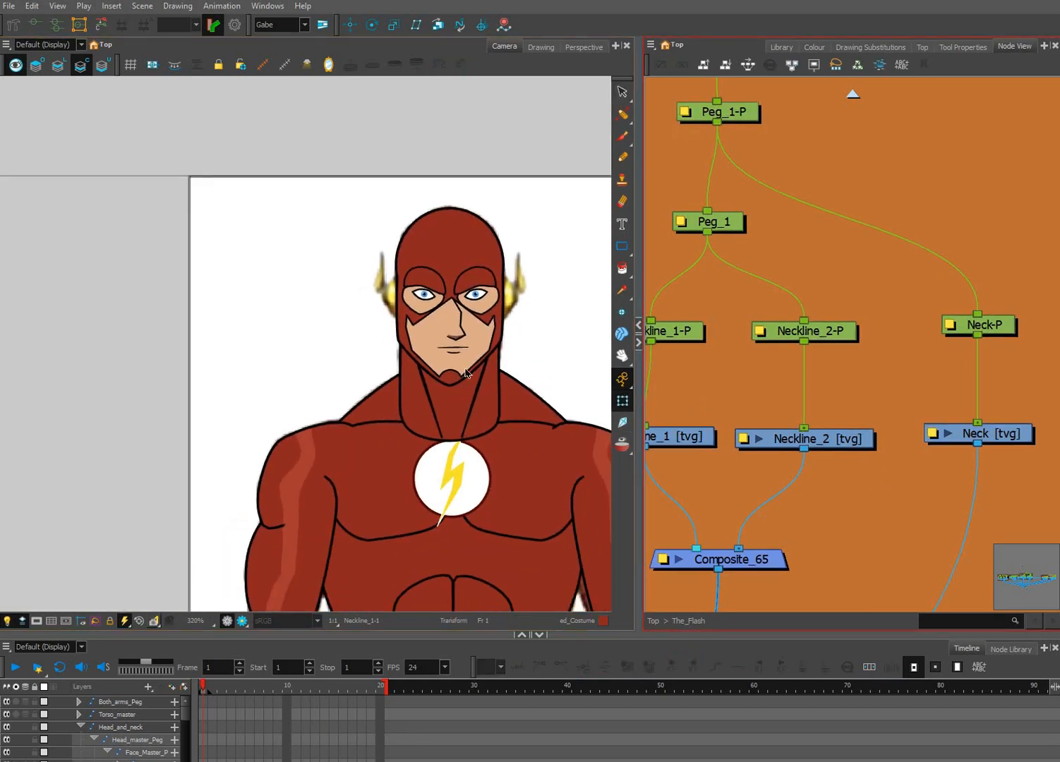
# Try moving the Neckline_1-P peg away from the neck, and undo the move.
pyautogui.scroll(3, 486, 373)
pyautogui.click(487, 372)
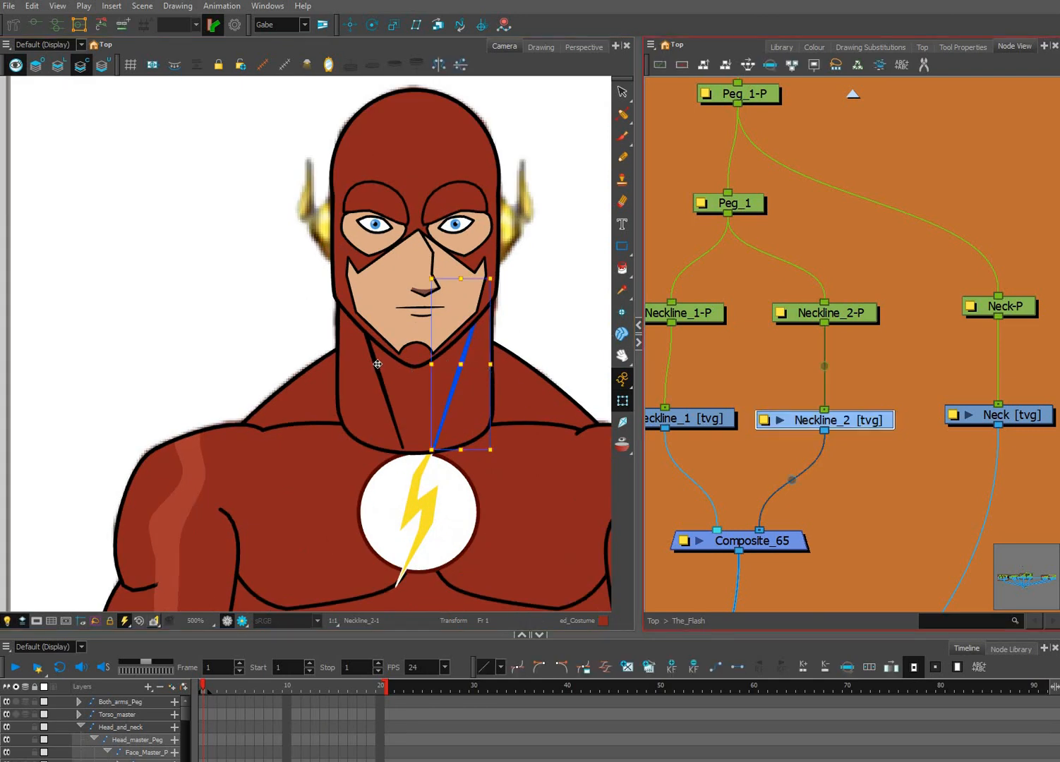
pyautogui.click(378, 364)
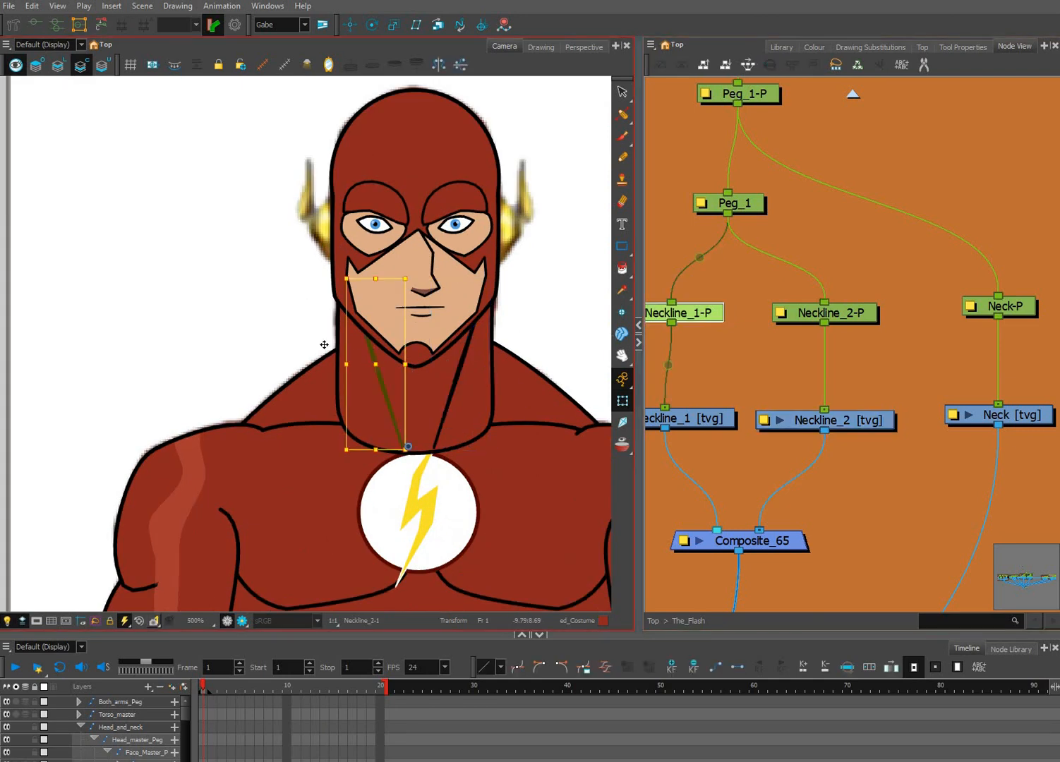
pyautogui.moveTo(261, 325); pyautogui.dragTo(198, 311)
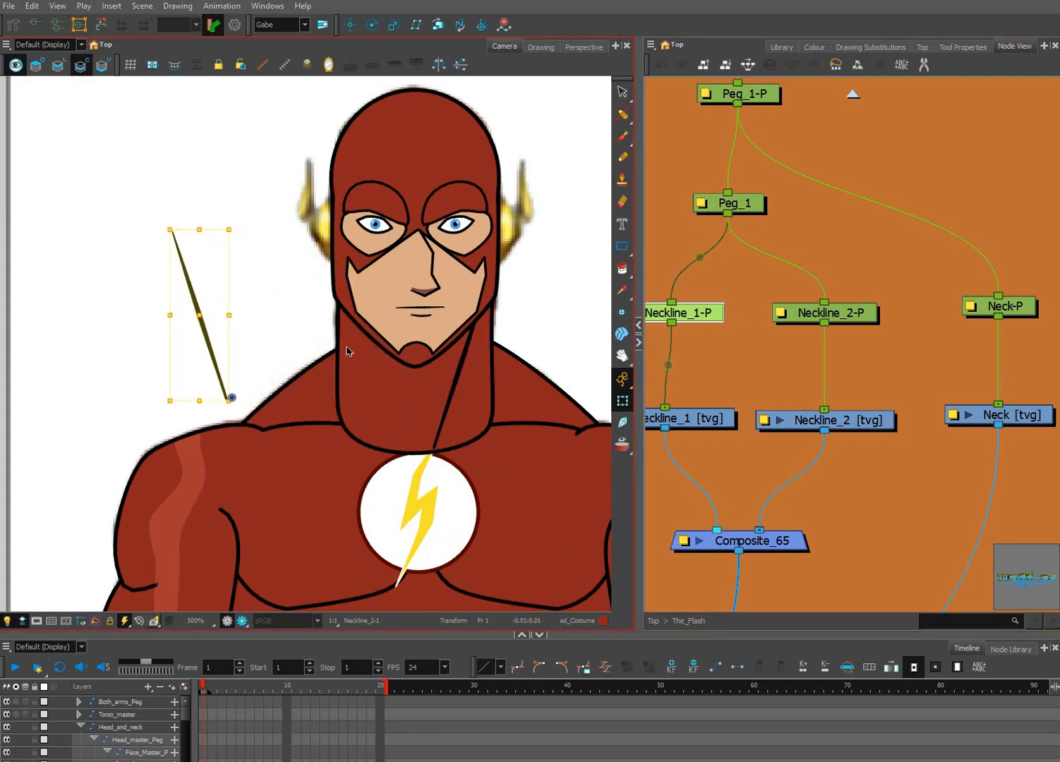
pyautogui.hotkey('ctrl', 'z')
pyautogui.press('2')
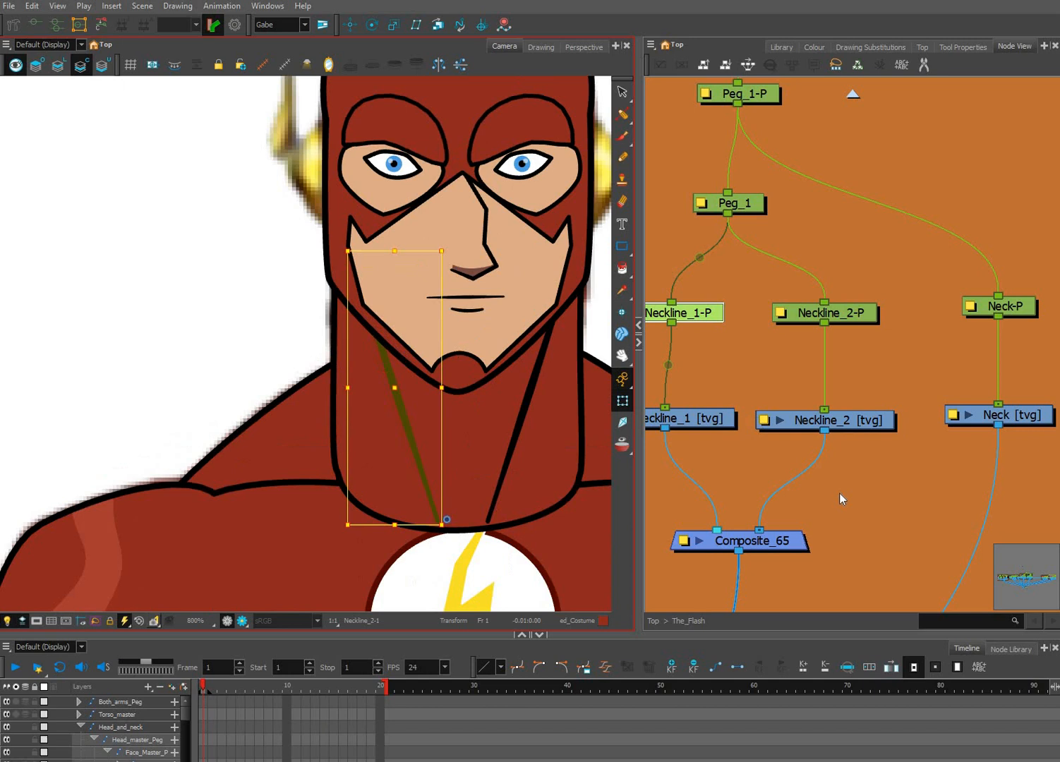
pyautogui.scroll(-4, 867, 438)
pyautogui.click(868, 438)
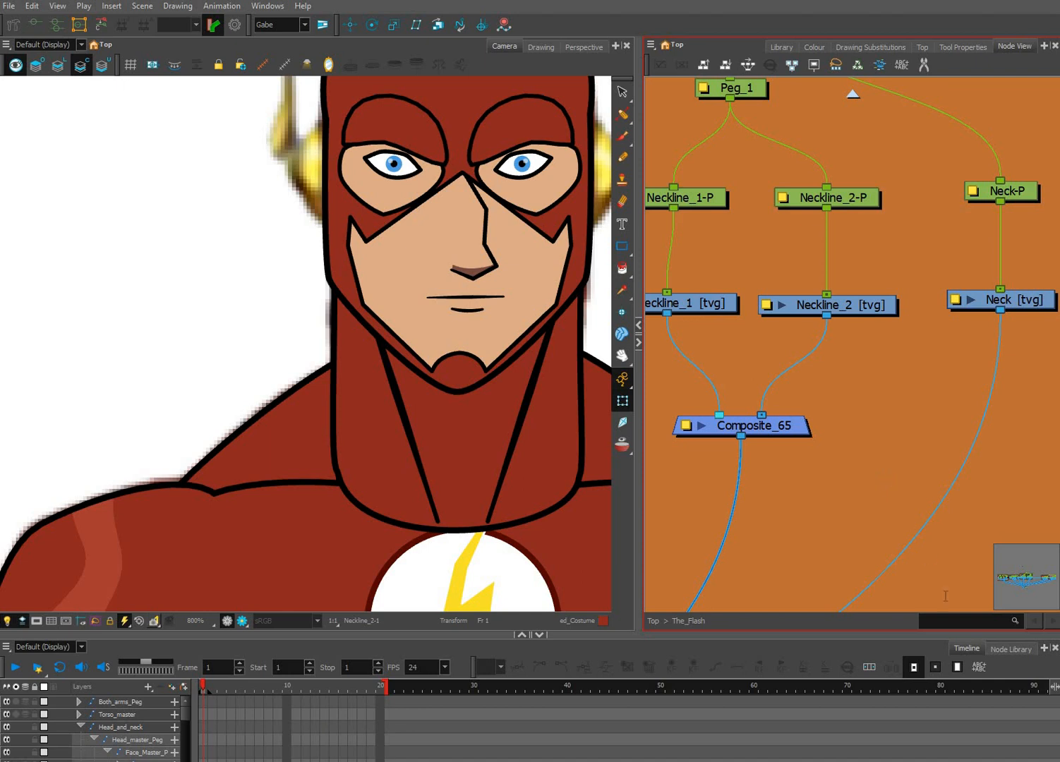
# Add a Cutter node from the node library below Composite_65.
pyautogui.hotkey('ctrl', 'f')
pyautogui.hotkey('ctrl', 'f')
pyautogui.click(1017, 629)
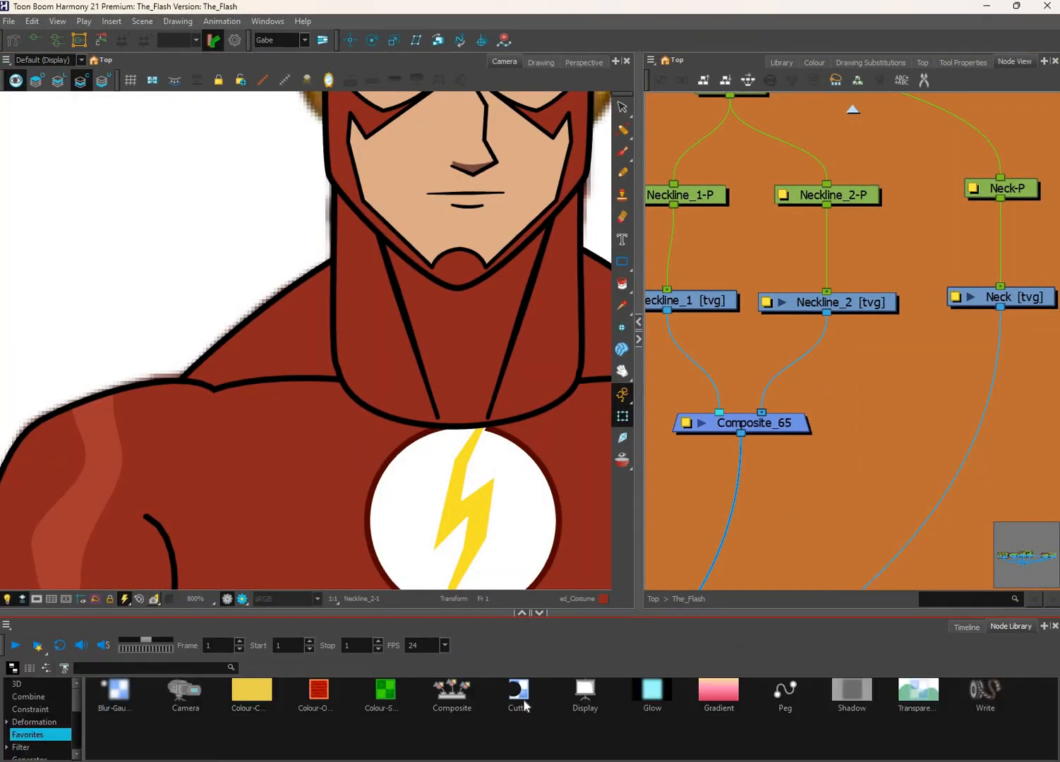
pyautogui.click(522, 700)
pyautogui.moveTo(825, 490); pyautogui.dragTo(852, 484)
pyautogui.scroll(-3, 868, 512)
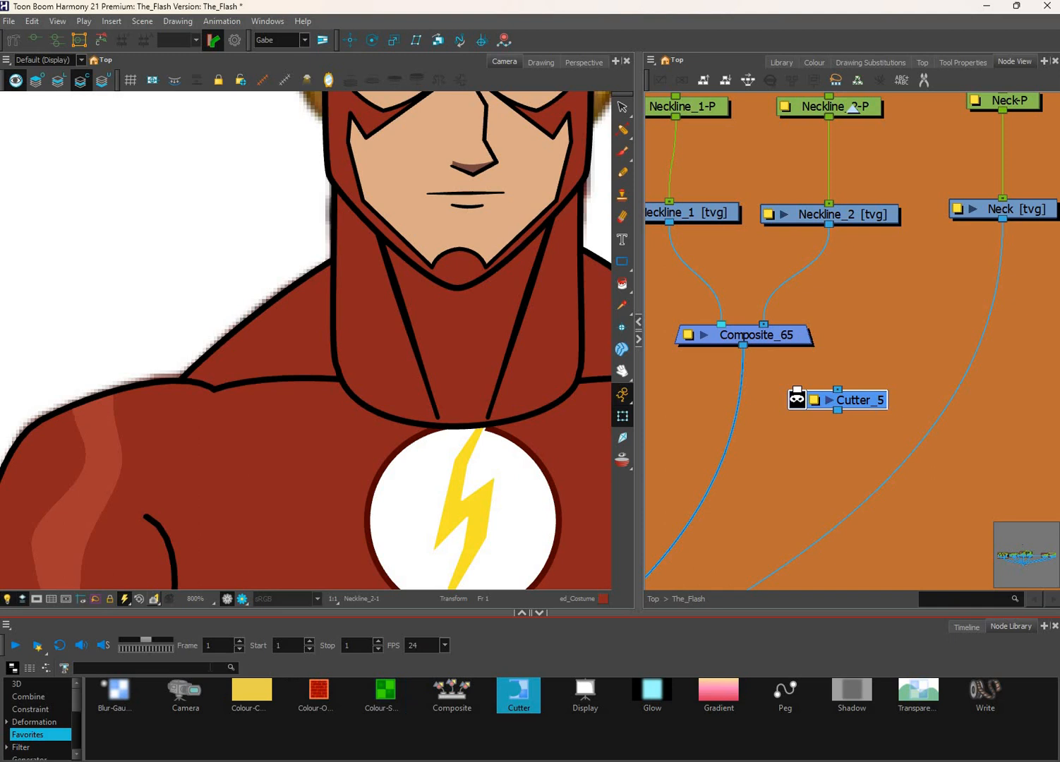
# Add a Colour-Art node below the Neck drawing and insert the cutter after Composite_65, connected through its matte port.
pyautogui.click(213, 667)
pyautogui.write('colo')
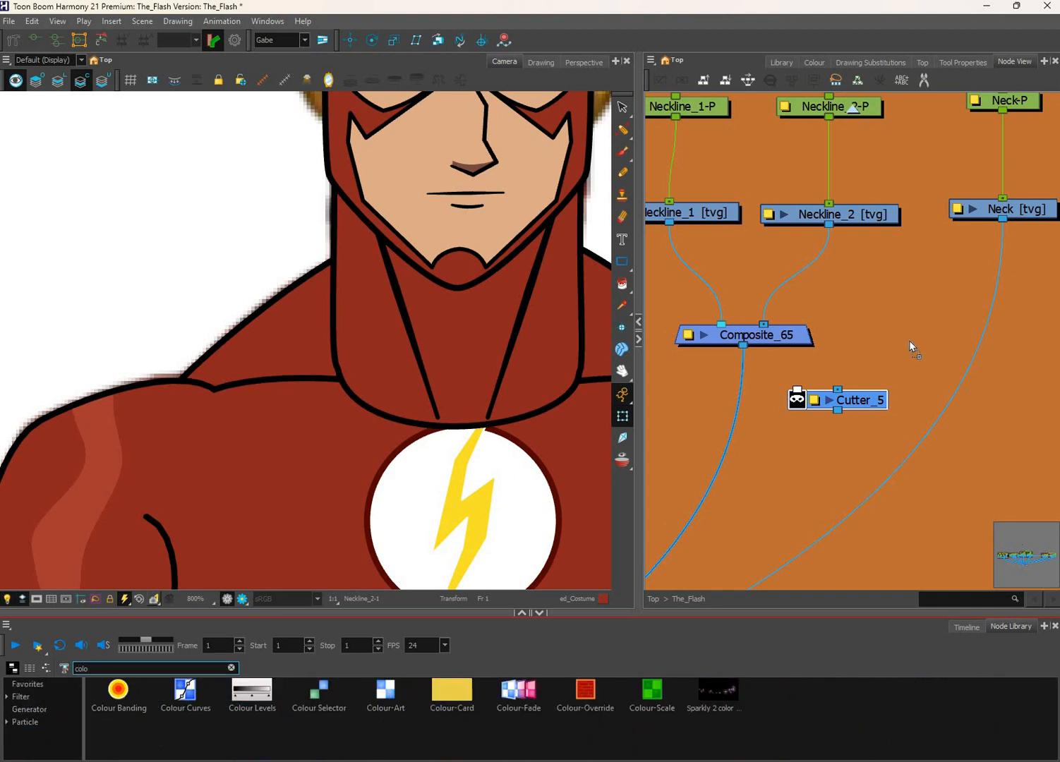
pyautogui.moveTo(908, 340); pyautogui.dragTo(947, 361)
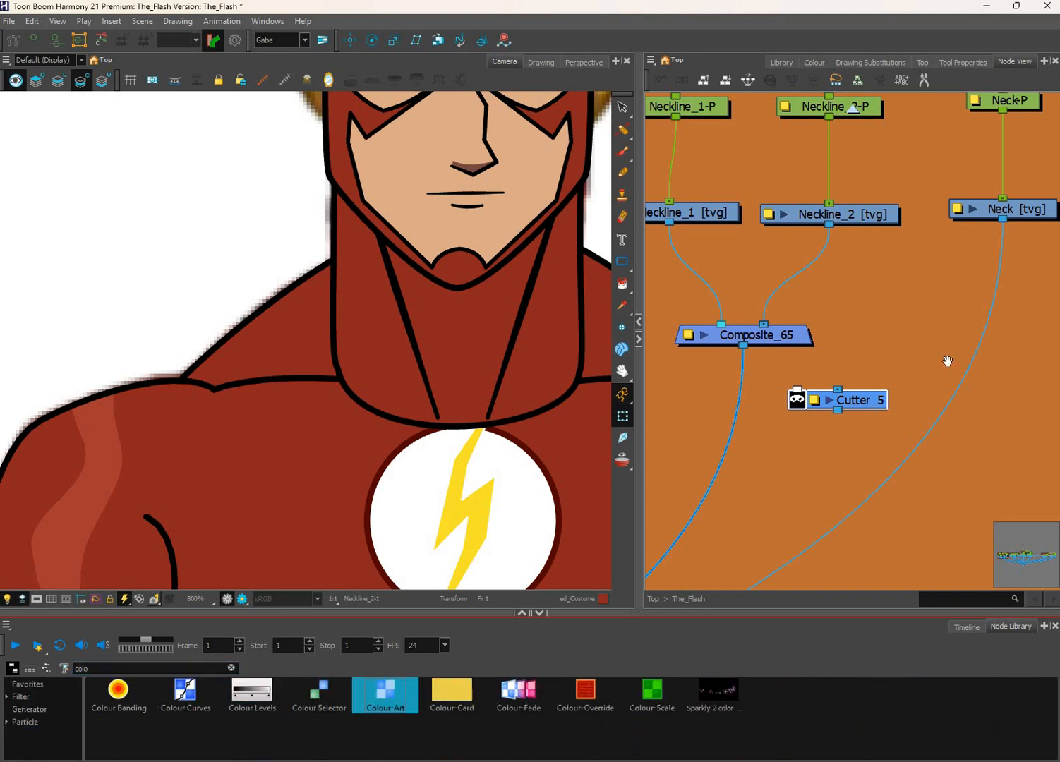
pyautogui.moveTo(939, 413); pyautogui.dragTo(886, 442)
pyautogui.scroll(-4, 916, 427)
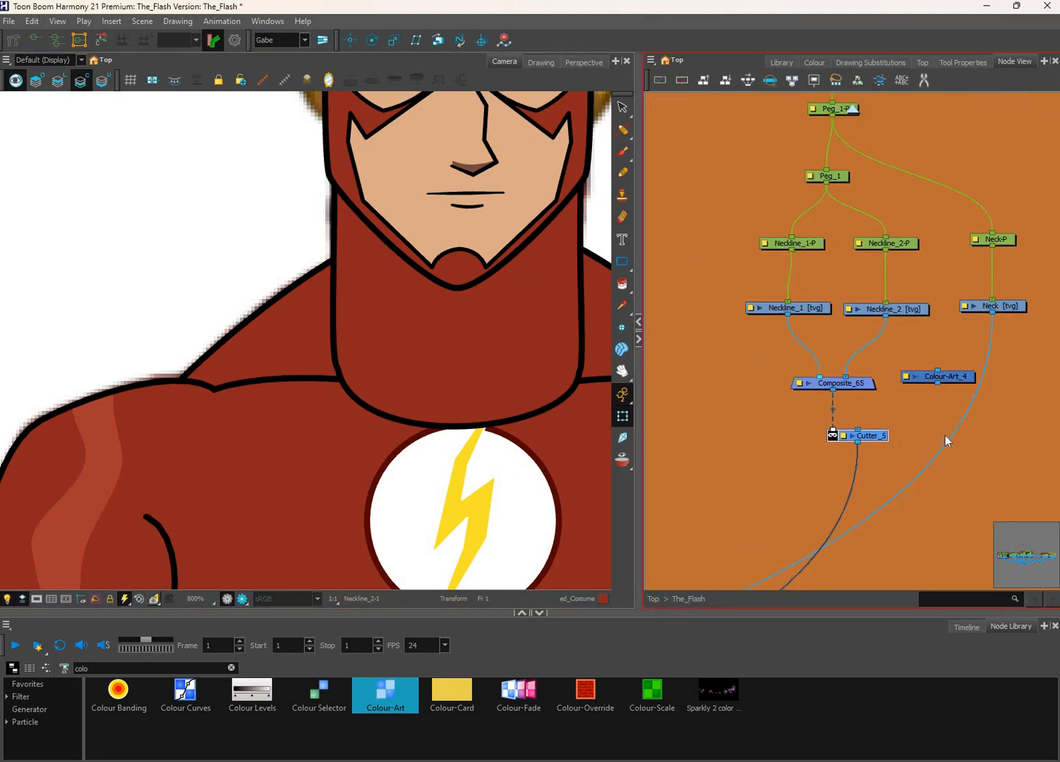
# Feed the Neck drawing into the Colour-Art node and connect that node to the cutter's image input.
pyautogui.moveTo(943, 375)
pyautogui.mouseDown()
pyautogui.moveTo(948, 362)
pyautogui.moveTo(941, 382)
pyautogui.mouseUp()
pyautogui.moveTo(992, 312); pyautogui.dragTo(937, 377)
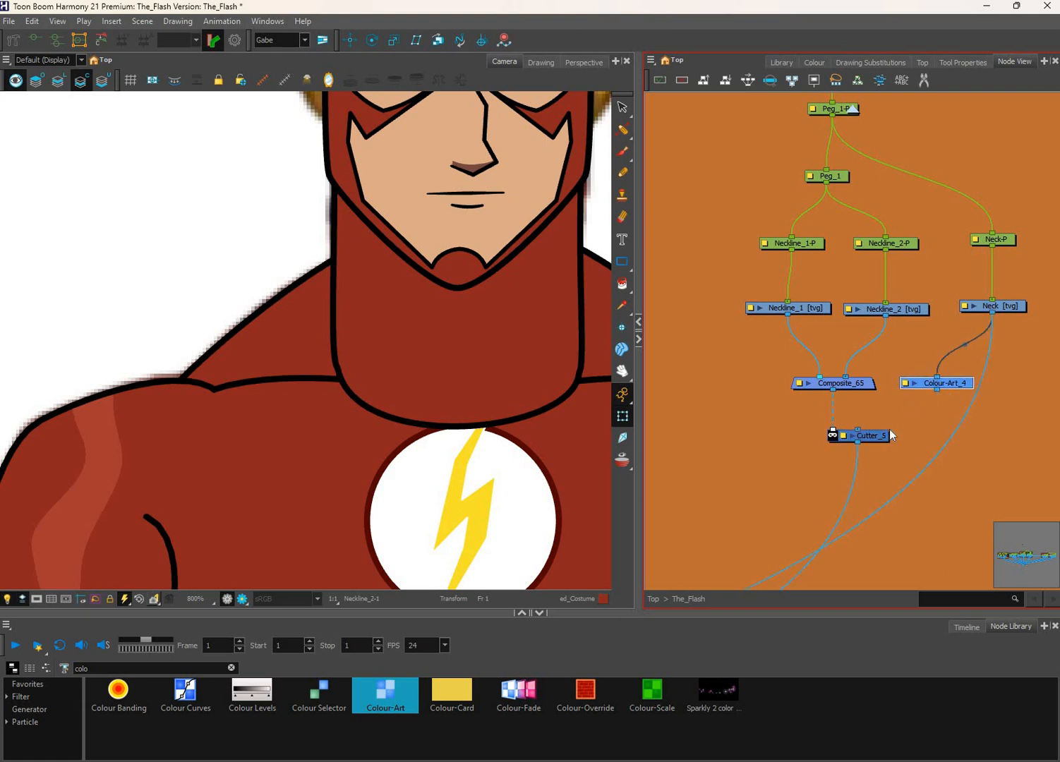
pyautogui.moveTo(857, 428); pyautogui.dragTo(936, 389)
pyautogui.click(912, 428)
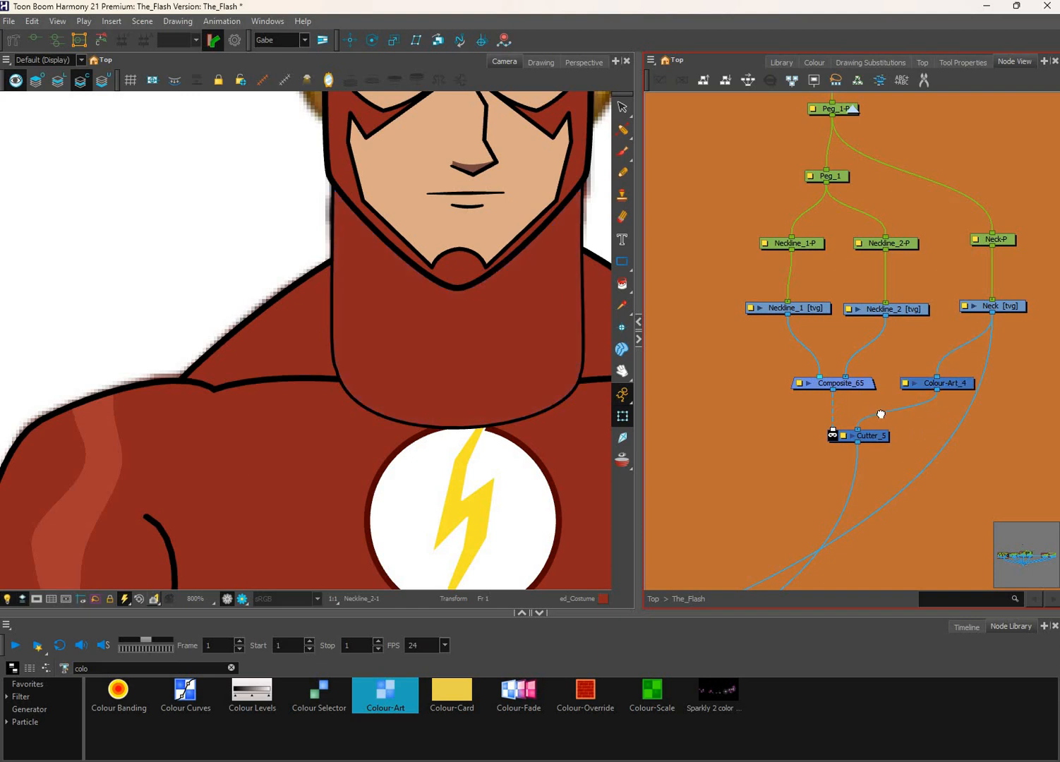
# Invert the cutter and swap its inputs so Composite_65 feeds the image port and Colour-Art_4 feeds the matte port.
pyautogui.scroll(2, 746, 438)
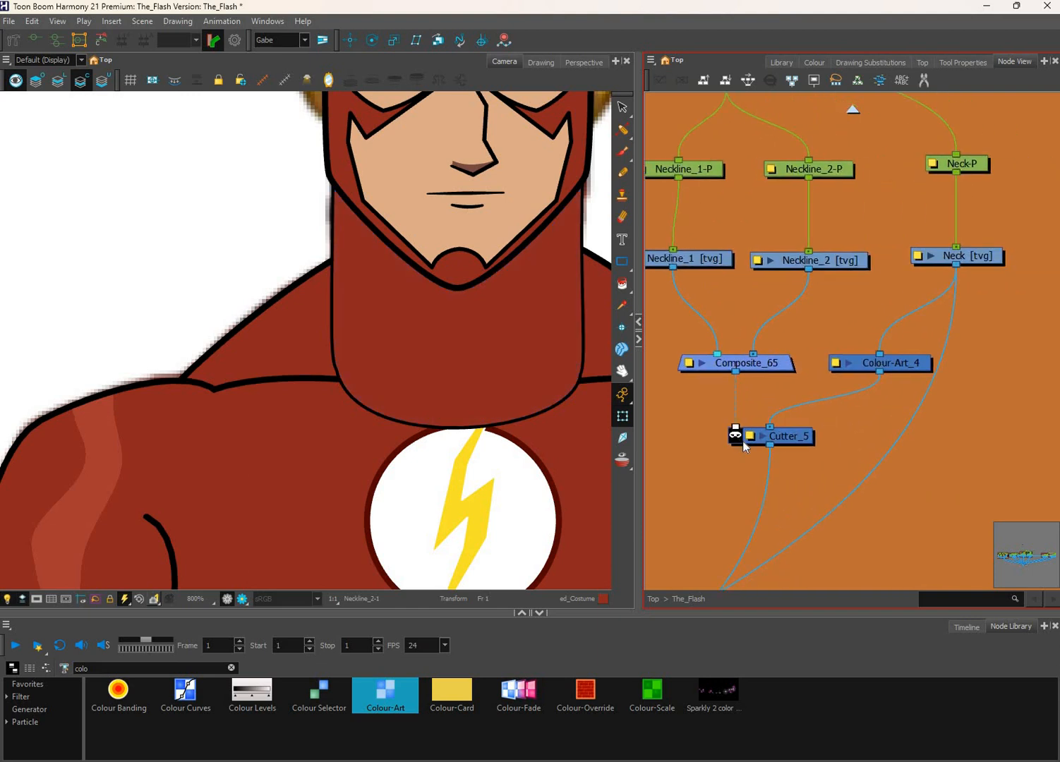
pyautogui.click(735, 436)
pyautogui.click(808, 460)
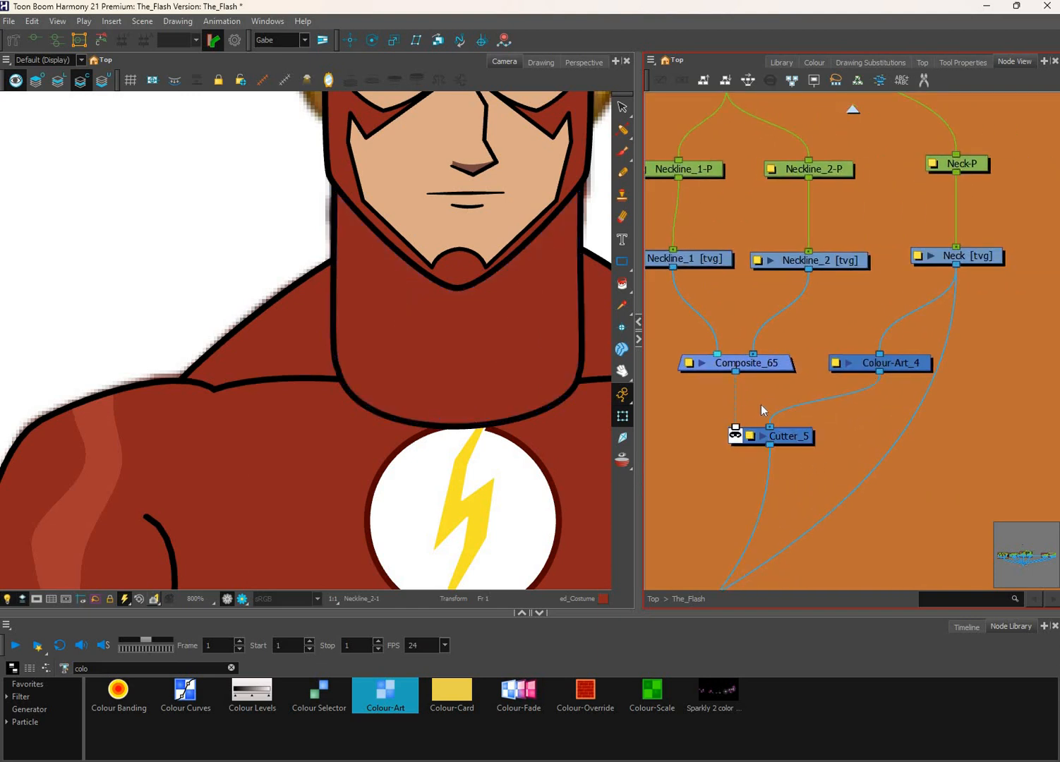
pyautogui.moveTo(736, 427); pyautogui.dragTo(770, 427)
pyautogui.moveTo(879, 372); pyautogui.dragTo(735, 426)
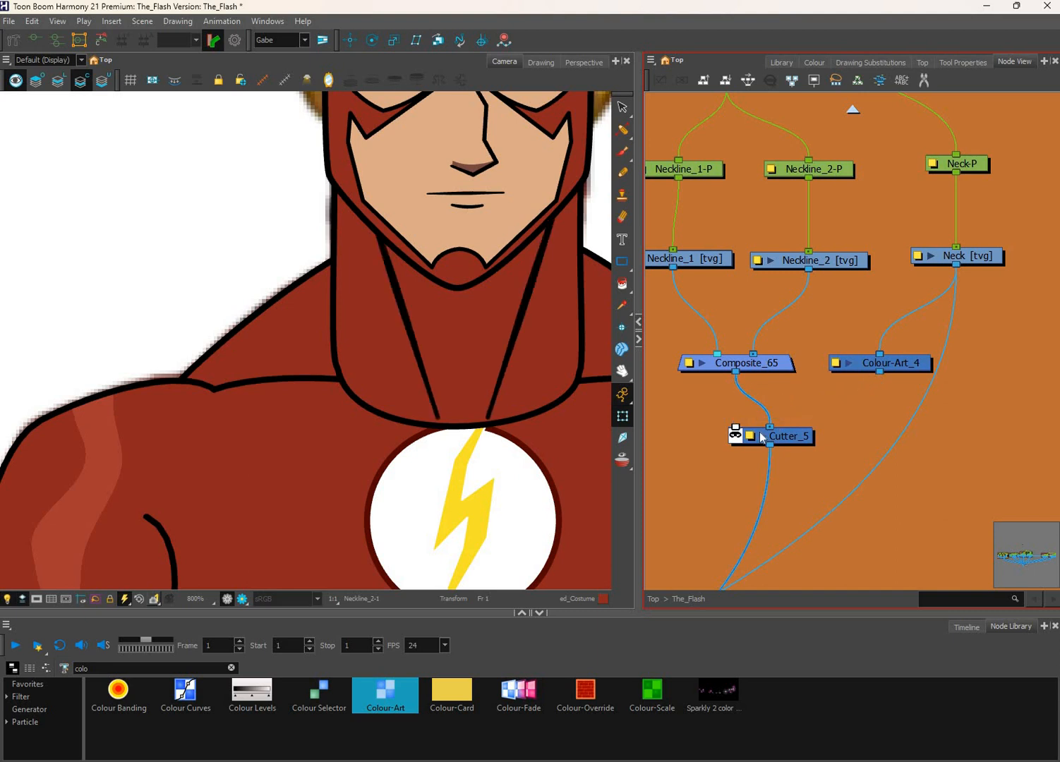
pyautogui.moveTo(813, 419); pyautogui.dragTo(736, 392)
# Examine how the left neckline meets the neck outline, viewing the Neck drawing's colour art and line art layers separately.
pyautogui.click(387, 280)
pyautogui.moveTo(318, 242)
pyautogui.mouseDown()
pyautogui.moveTo(347, 253)
pyautogui.moveTo(313, 236)
pyautogui.mouseUp()
pyautogui.scroll(5, 313, 237)
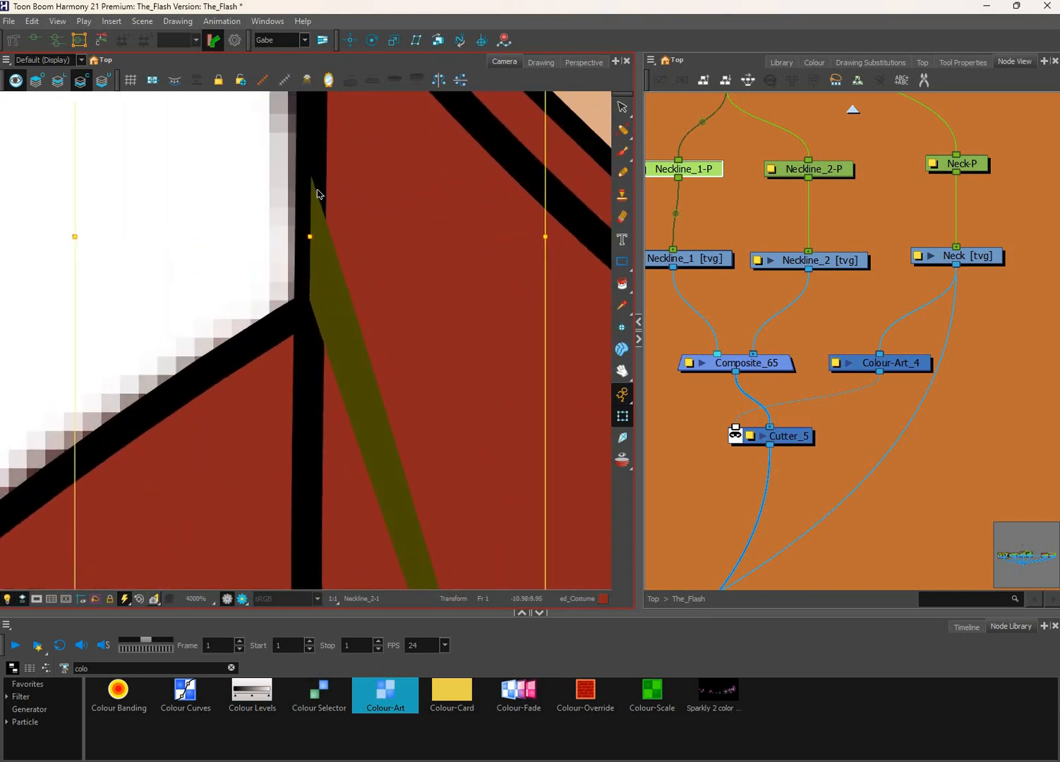
pyautogui.scroll(2, 372, 390)
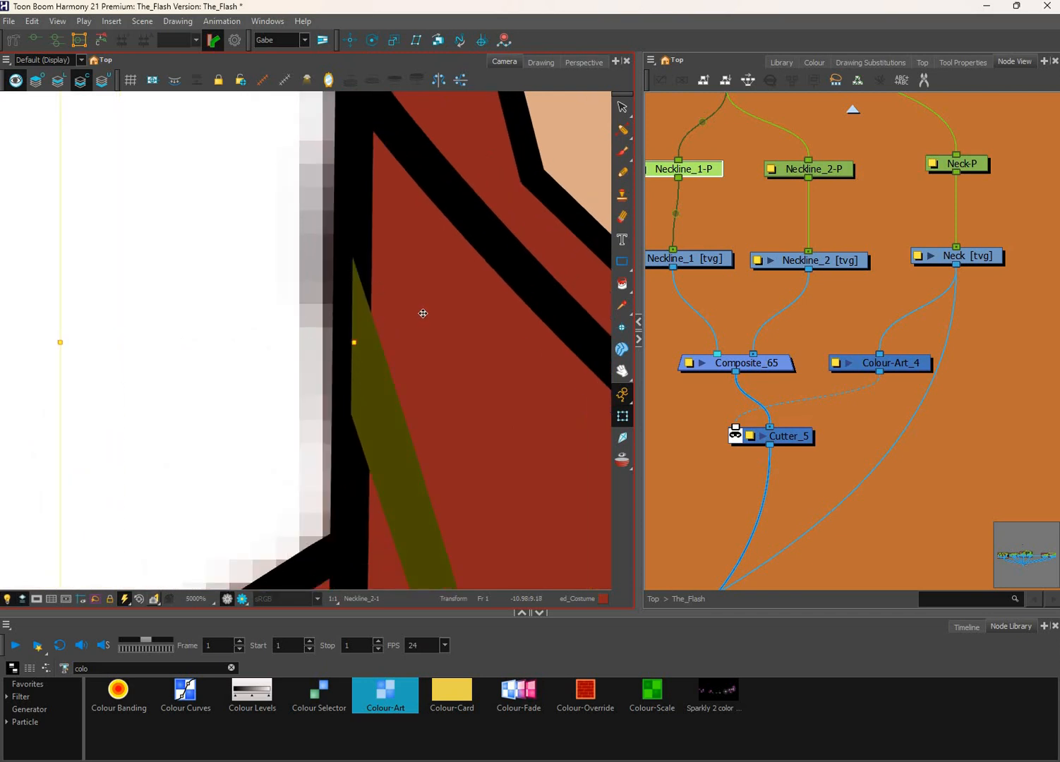
pyautogui.click(949, 261)
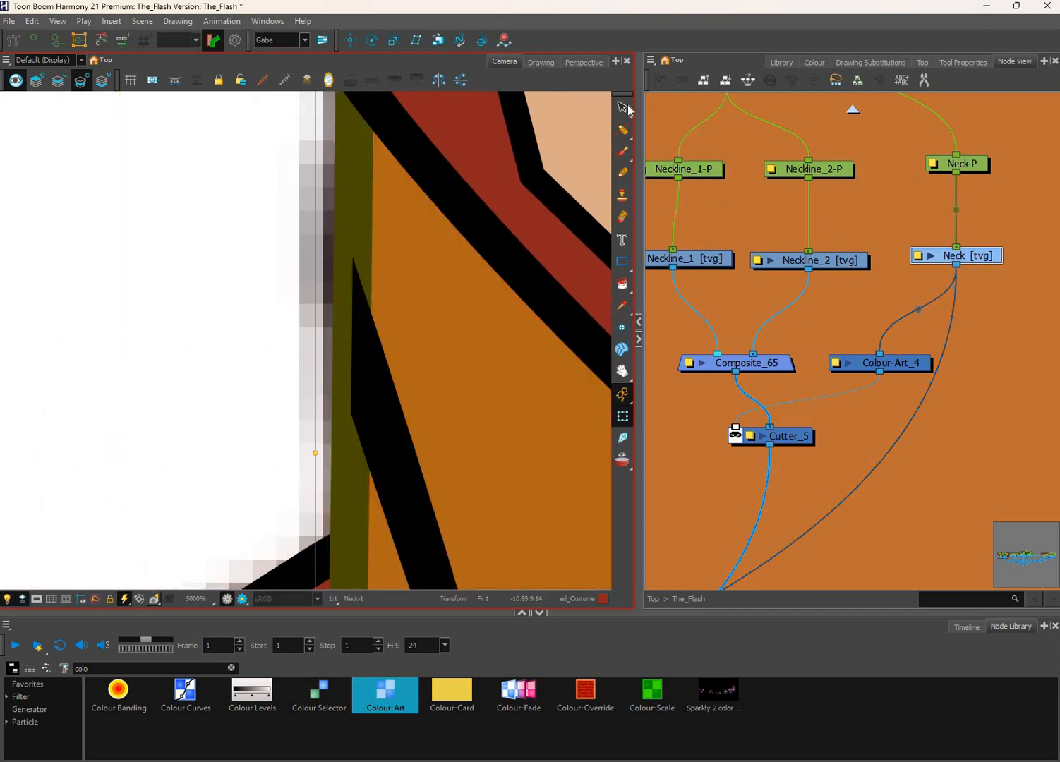
pyautogui.hotkey('alt', 's')
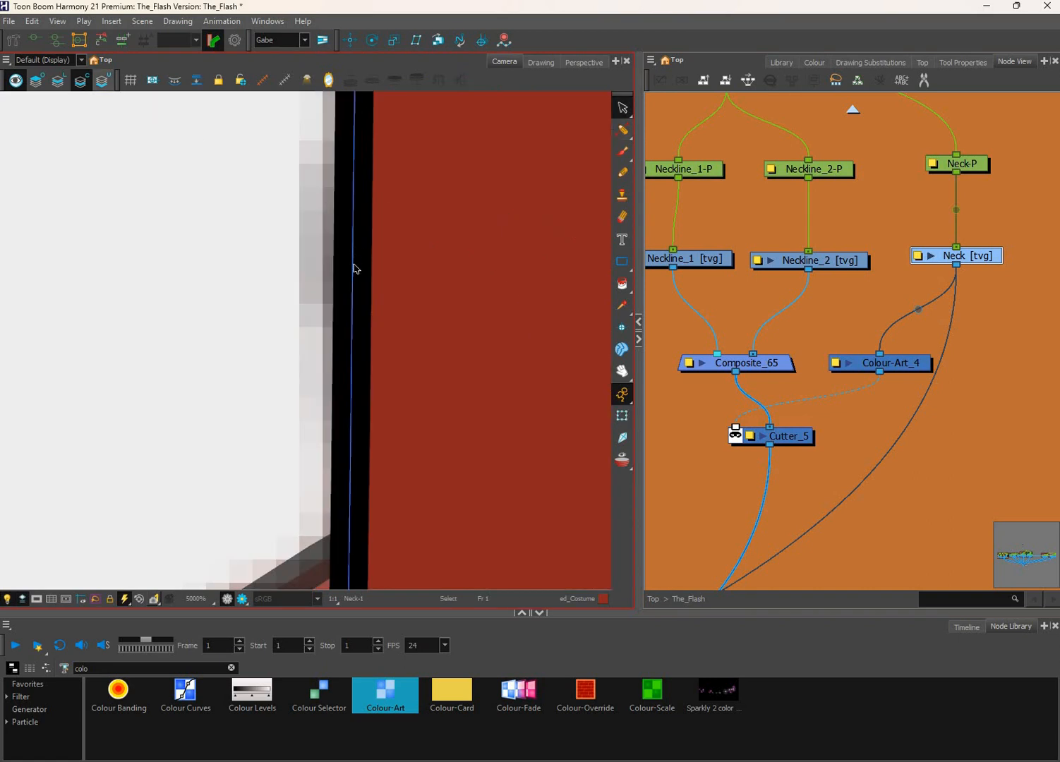
pyautogui.click(17, 81)
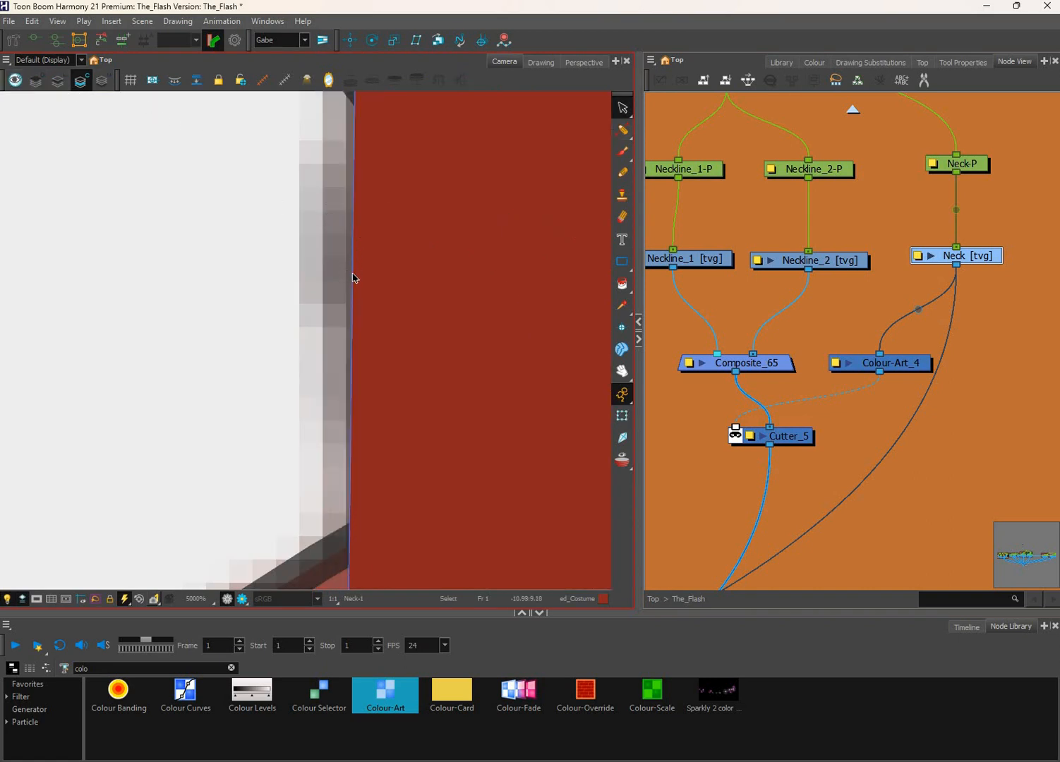
pyautogui.click(59, 81)
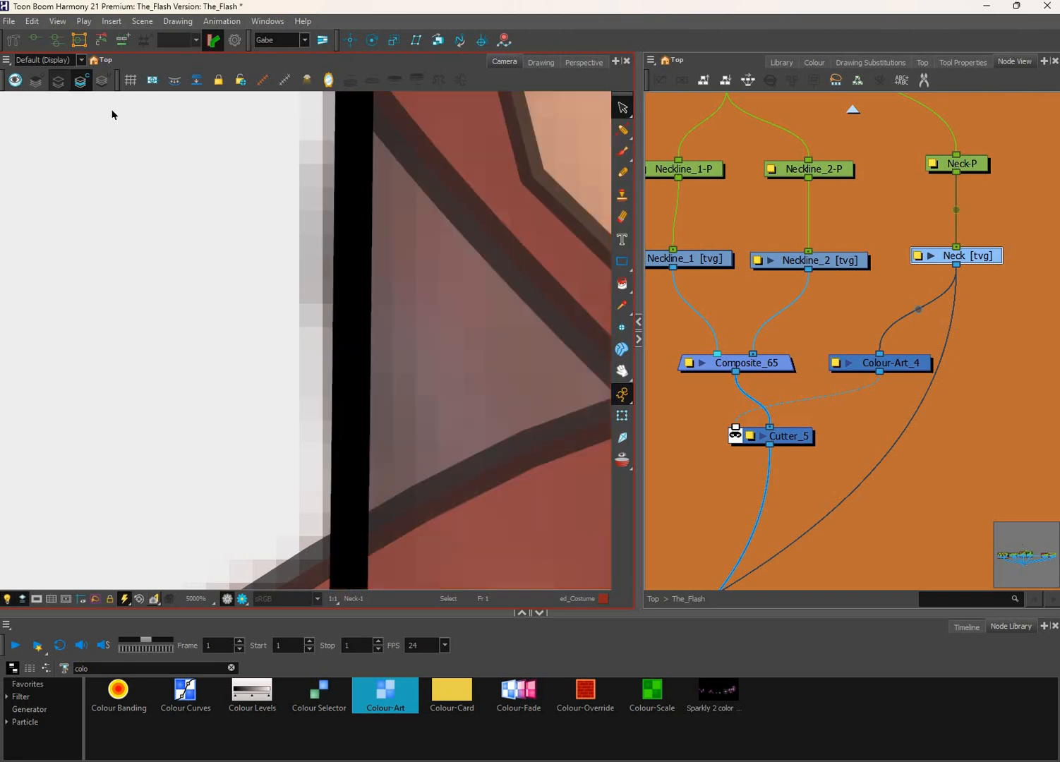
pyautogui.click(16, 81)
pyautogui.click(622, 416)
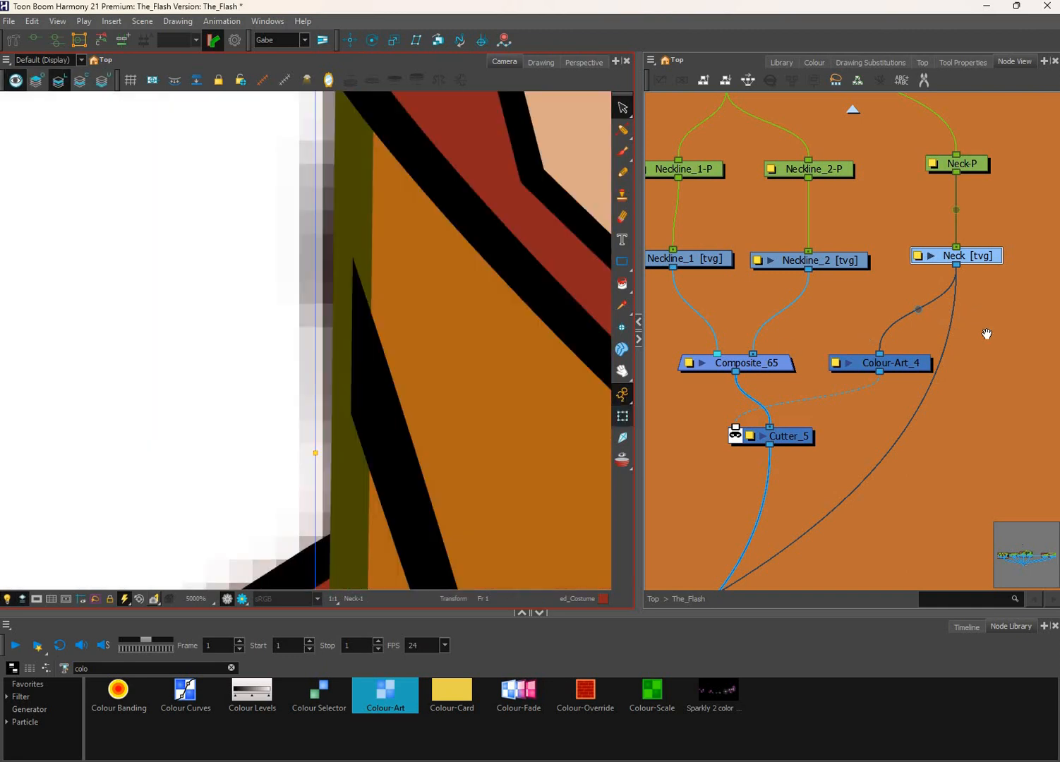
# Search the node library for "line" and add a Line-Art node near Cutter_5.
pyautogui.click(949, 253)
pyautogui.moveTo(945, 238); pyautogui.dragTo(906, 204)
pyautogui.click(917, 588)
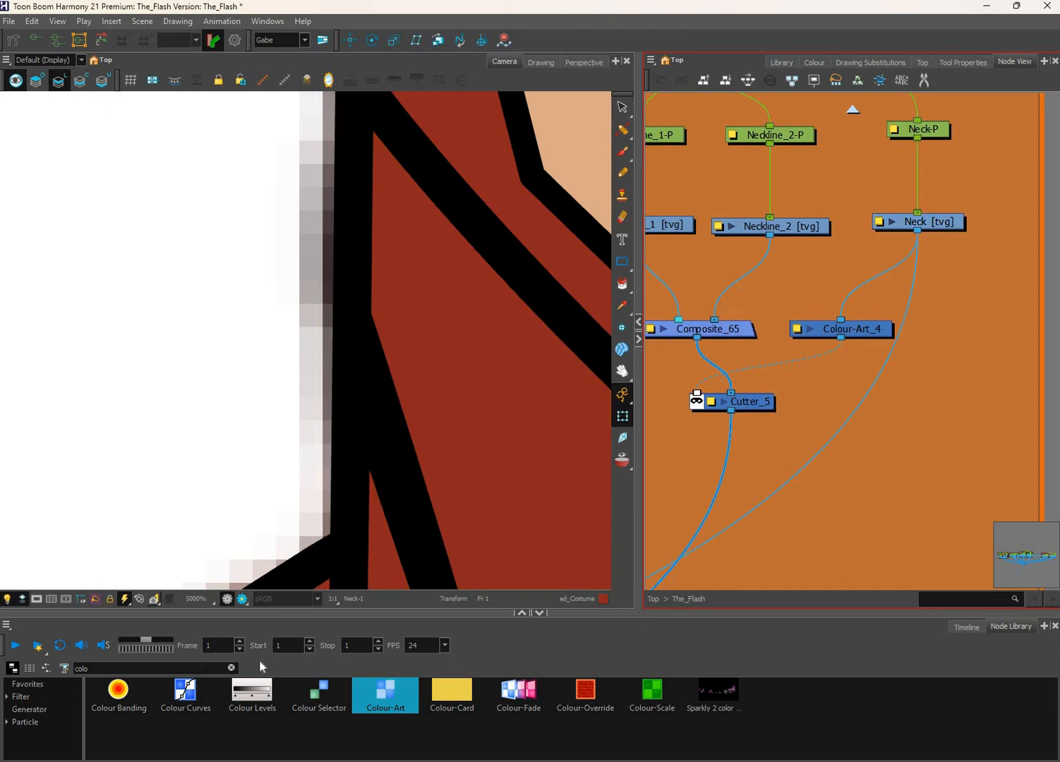
pyautogui.click(212, 668)
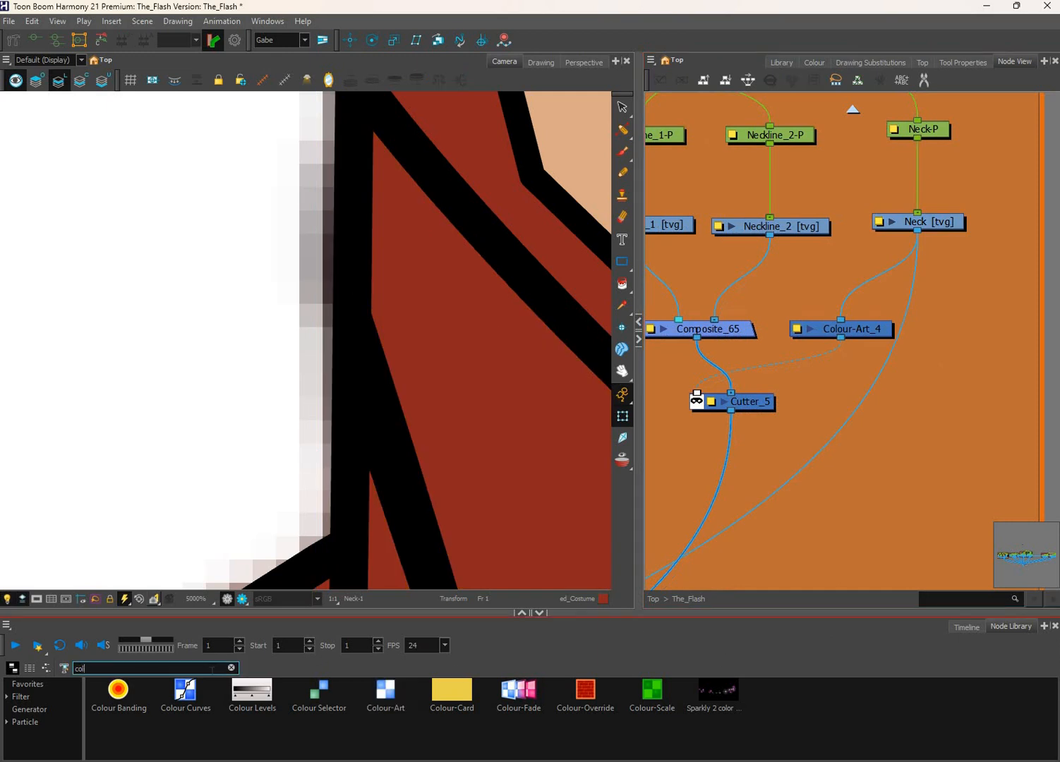
pyautogui.press('BackSpace')
pyautogui.press('BackSpace')
pyautogui.press('BackSpace')
pyautogui.write('line')
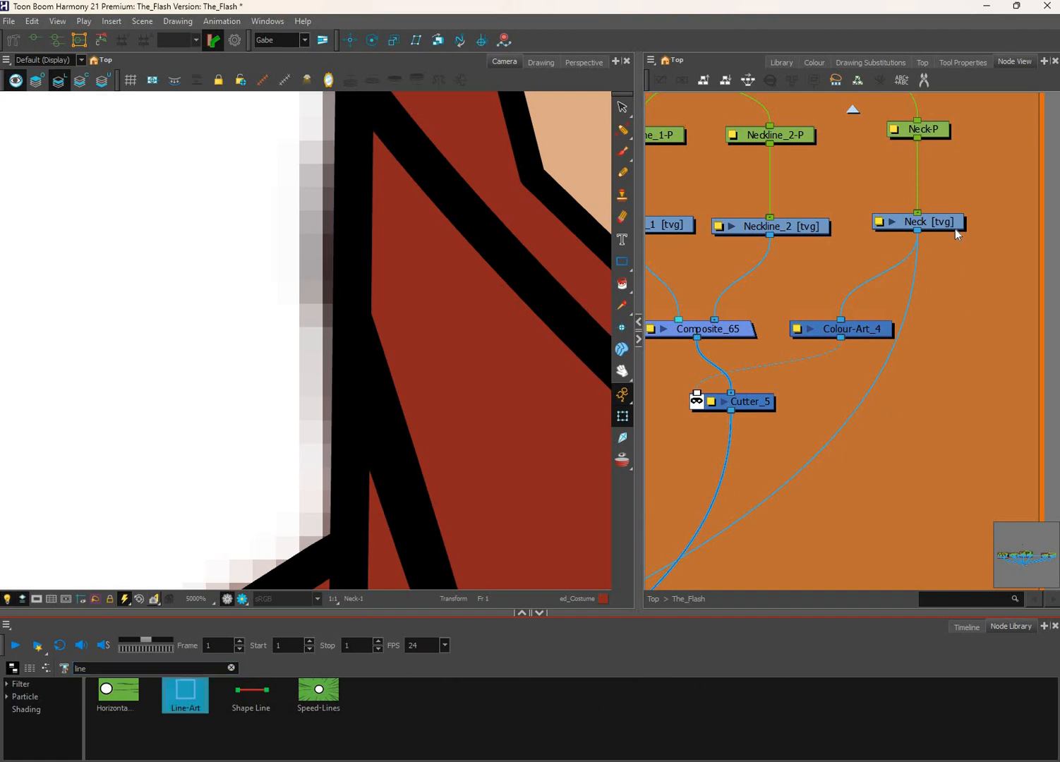
pyautogui.press('Return')
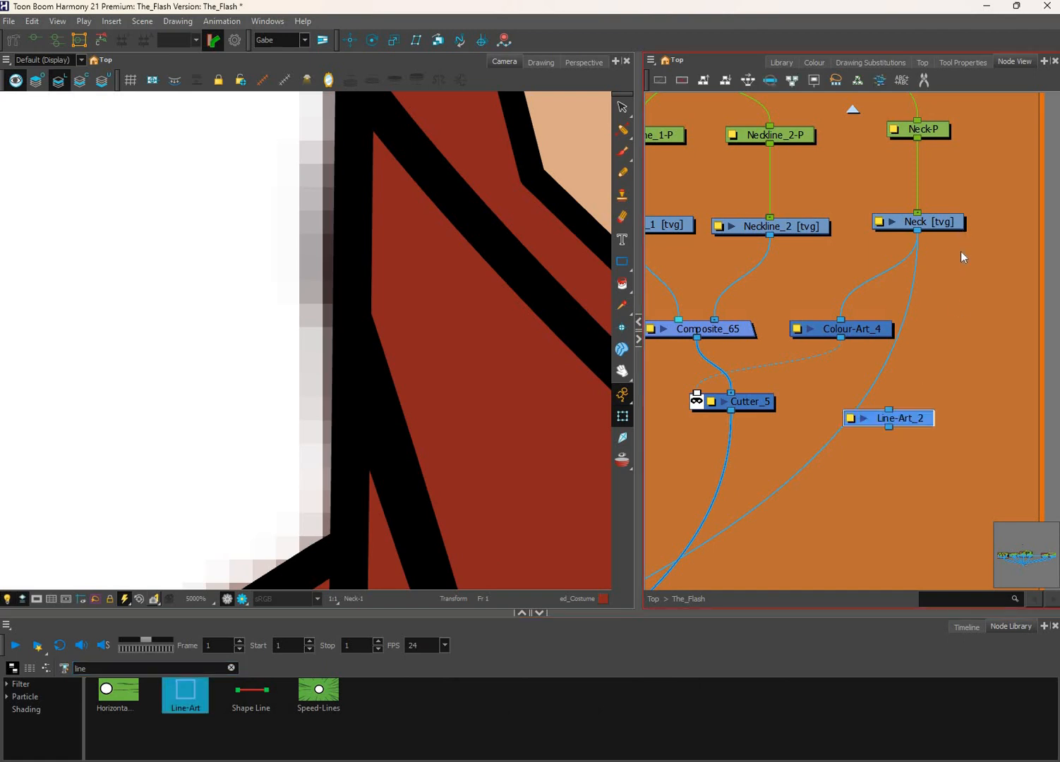
# Place the Line-Art node beside Cutter_5 and feed it from the Neck drawing.
pyautogui.moveTo(924, 222); pyautogui.dragTo(933, 227)
pyautogui.moveTo(892, 420); pyautogui.dragTo(834, 402)
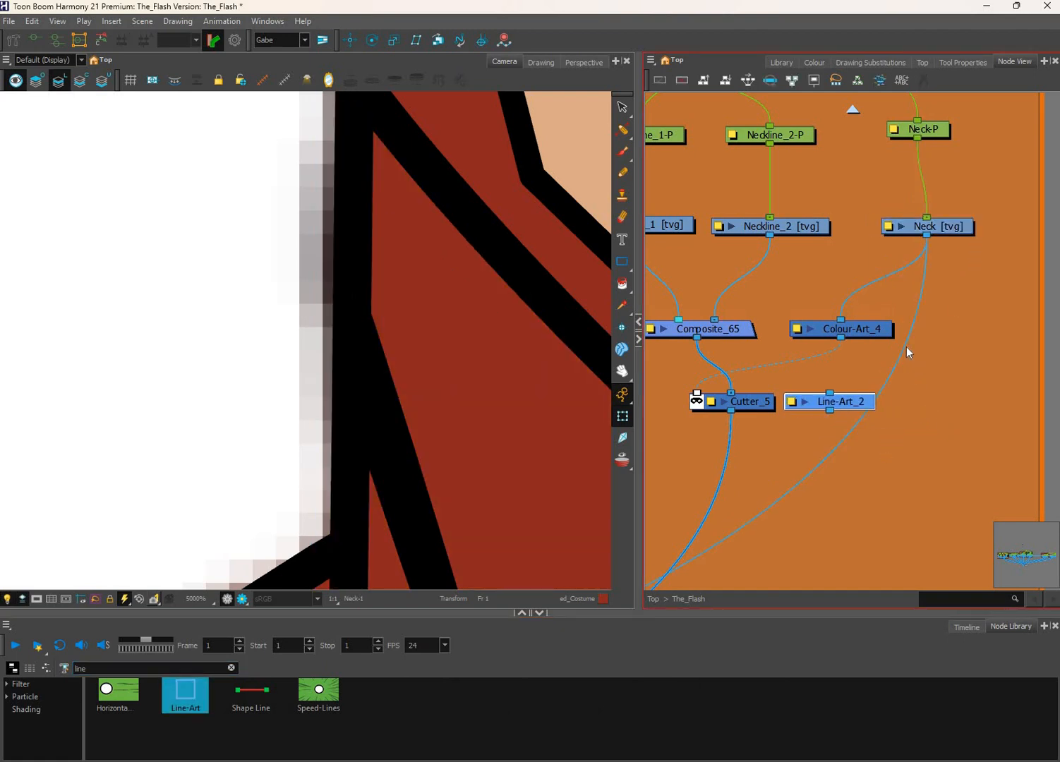
pyautogui.scroll(-3, 955, 214)
pyautogui.moveTo(875, 335); pyautogui.dragTo(690, 331)
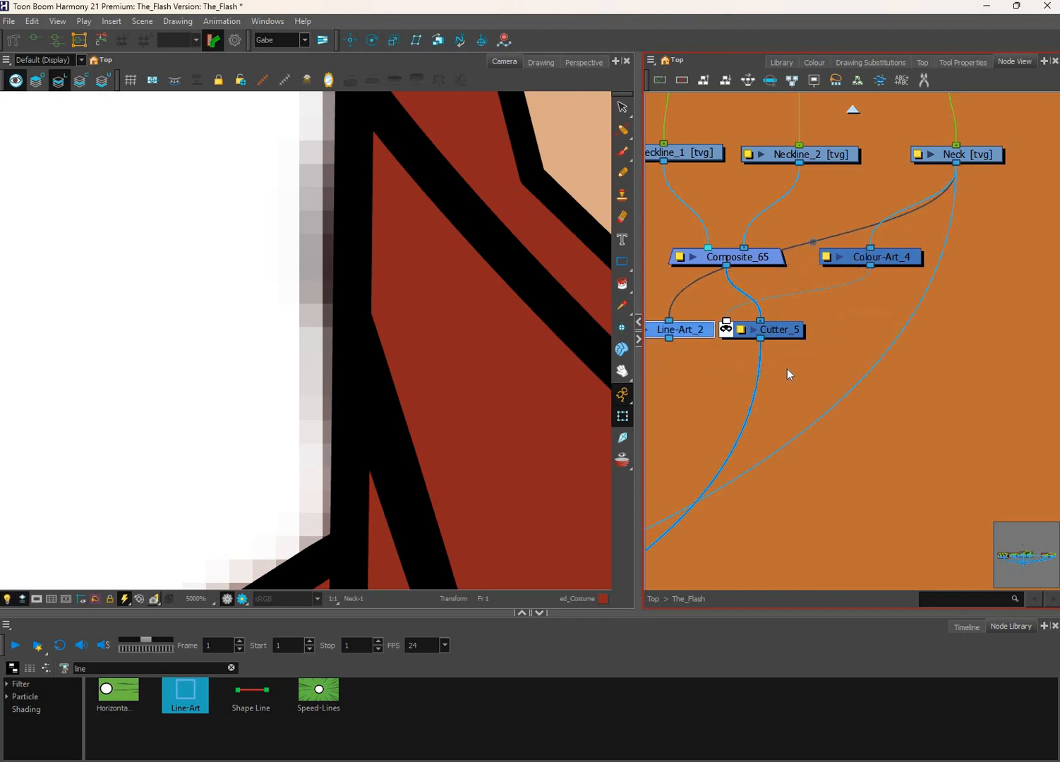
# Insert a Composite node on the output of Cutter_5 and connect Line-Art_2 to it in front of the cutter.
pyautogui.hscroll(-3, 790, 377)
pyautogui.click(887, 396)
pyautogui.hotkey('ctrl', '7')
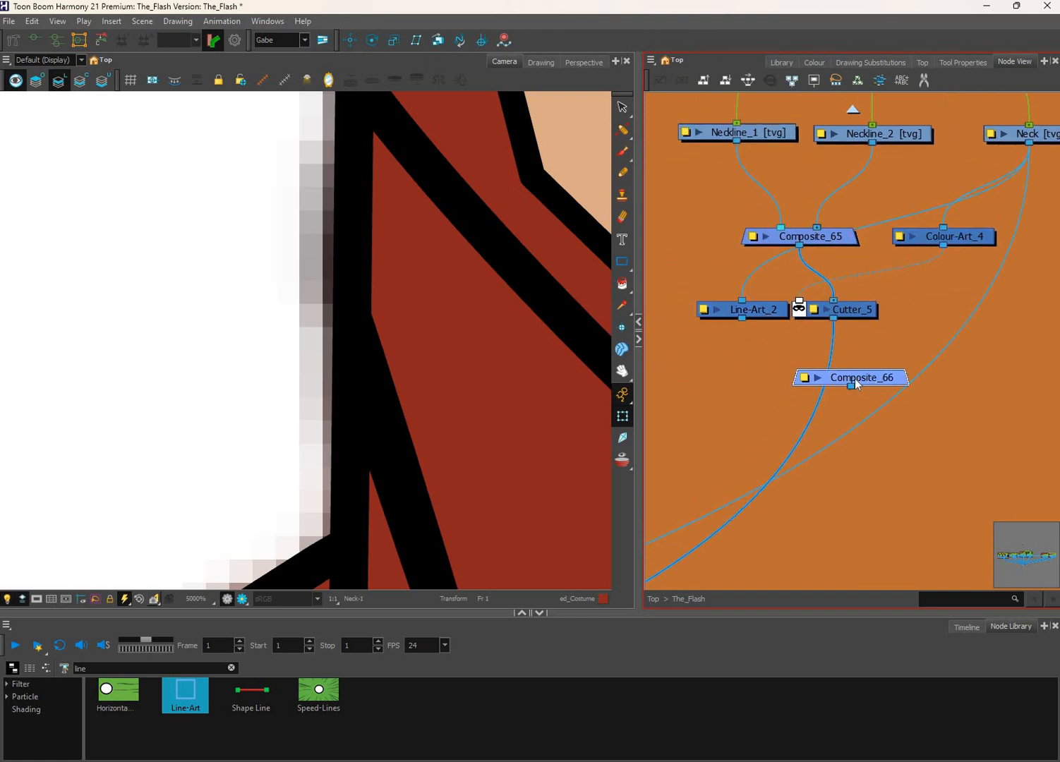
pyautogui.moveTo(854, 378); pyautogui.dragTo(825, 380)
pyautogui.hotkey('alt', 'space')
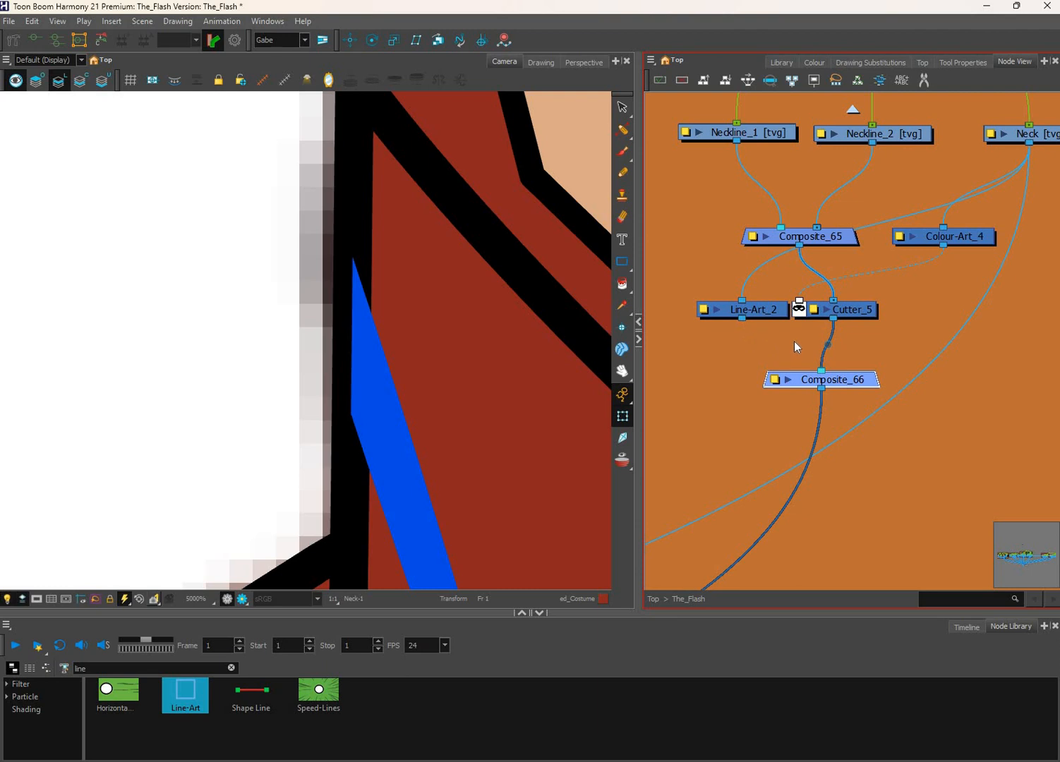
pyautogui.moveTo(741, 318); pyautogui.dragTo(803, 371)
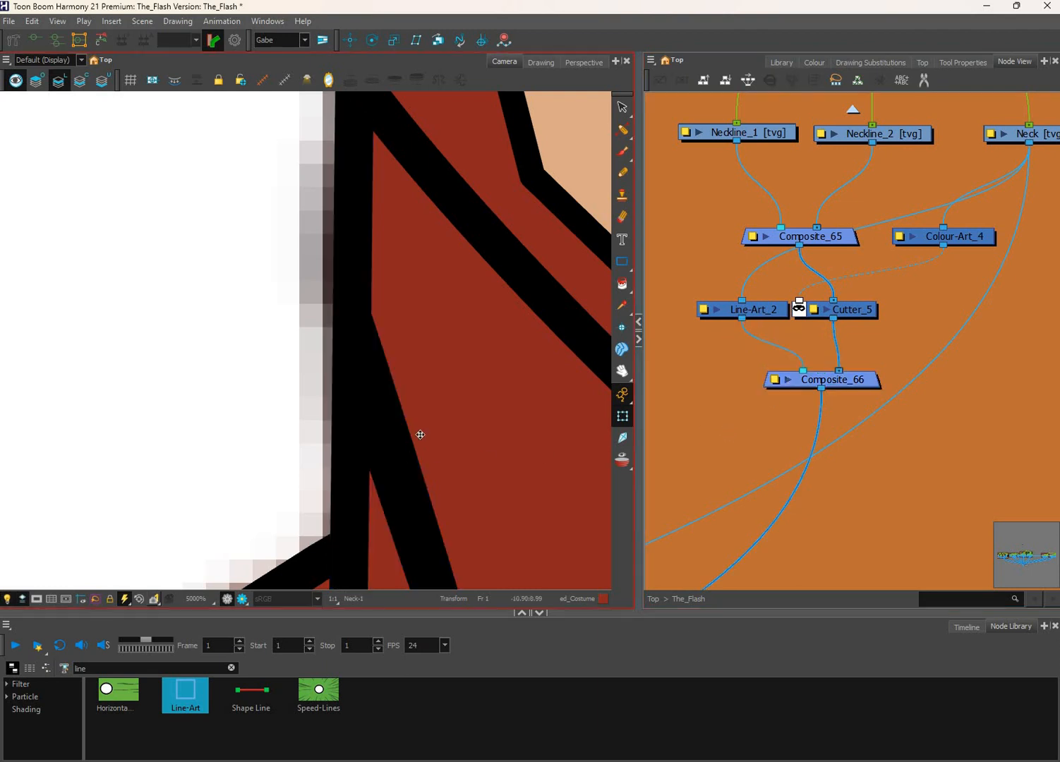
# Move the Neckline_1 drawing around the neck's left edge to test the cut, and deselect it.
pyautogui.click(439, 422)
pyautogui.moveTo(453, 464)
pyautogui.mouseDown()
pyautogui.moveTo(402, 449)
pyautogui.moveTo(429, 421)
pyautogui.moveTo(459, 463)
pyautogui.moveTo(419, 469)
pyautogui.moveTo(378, 428)
pyautogui.mouseUp()
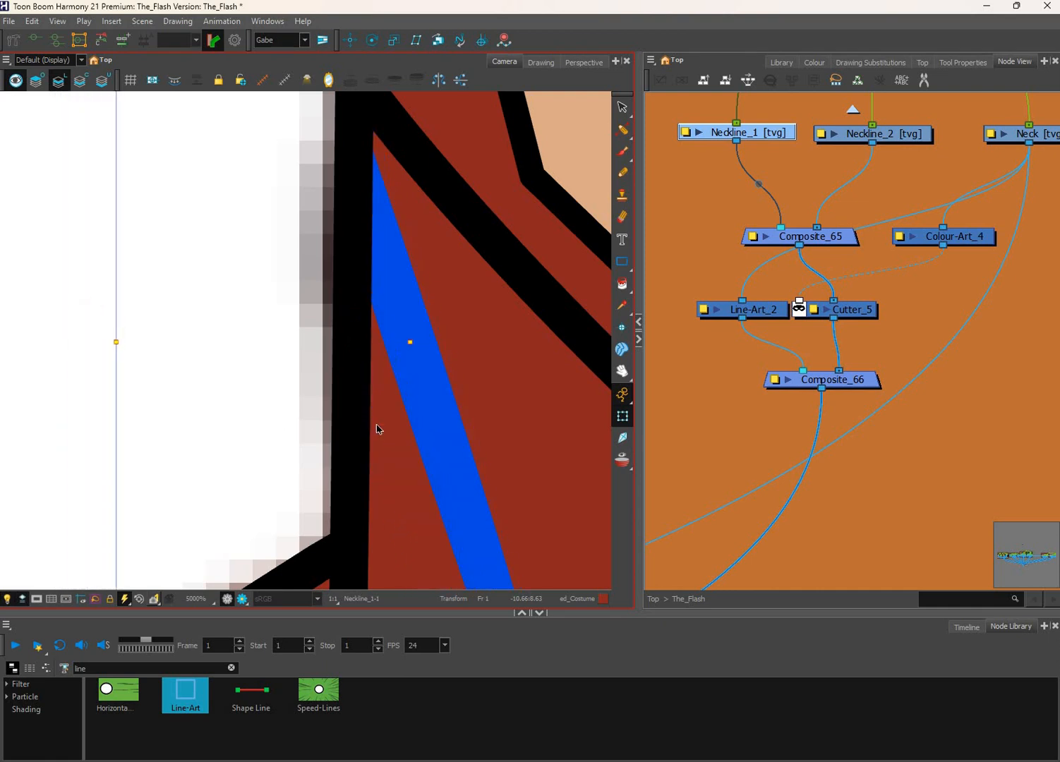
pyautogui.press('Escape')
# Collapse the Head_and_neck layer group in the timeline and save the scene.
pyautogui.click(968, 627)
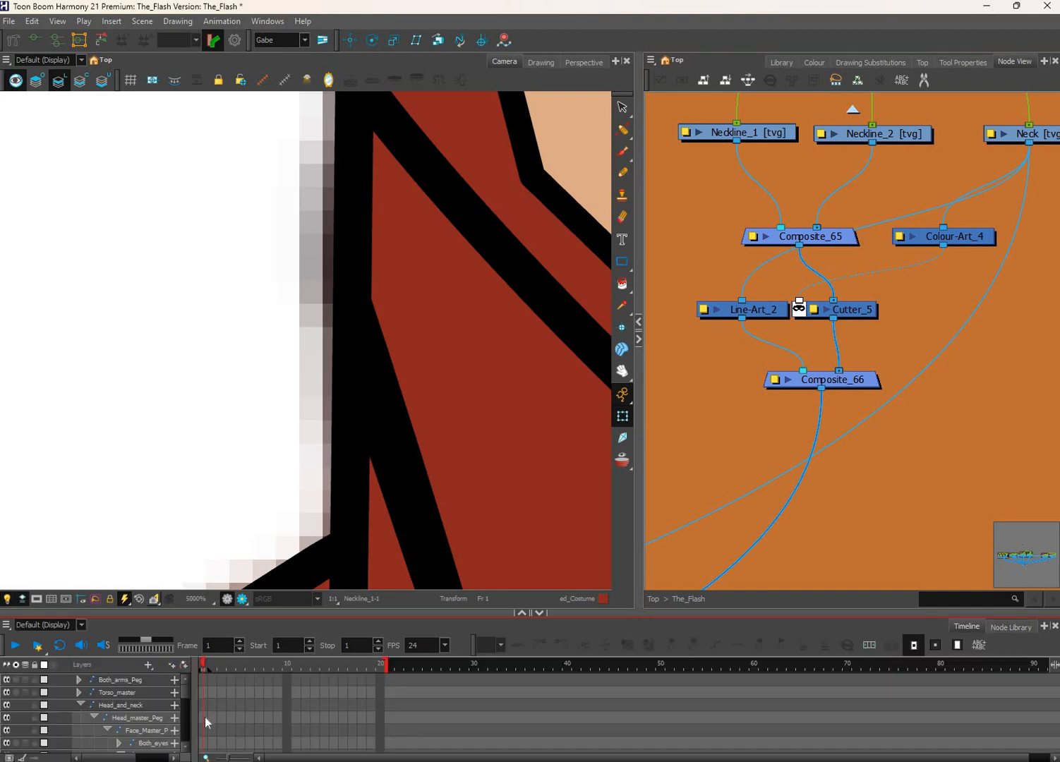
pyautogui.click(80, 704)
pyautogui.moveTo(204, 705); pyautogui.dragTo(204, 717)
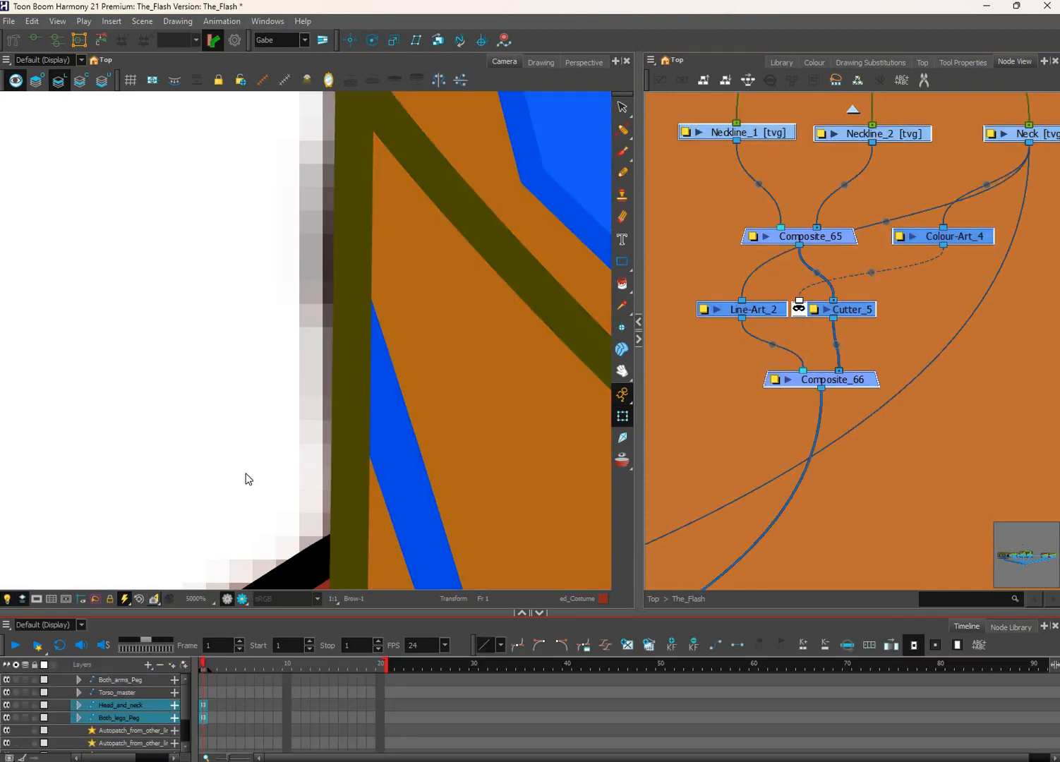
pyautogui.click(523, 466)
pyautogui.scroll(-2, 571, 508)
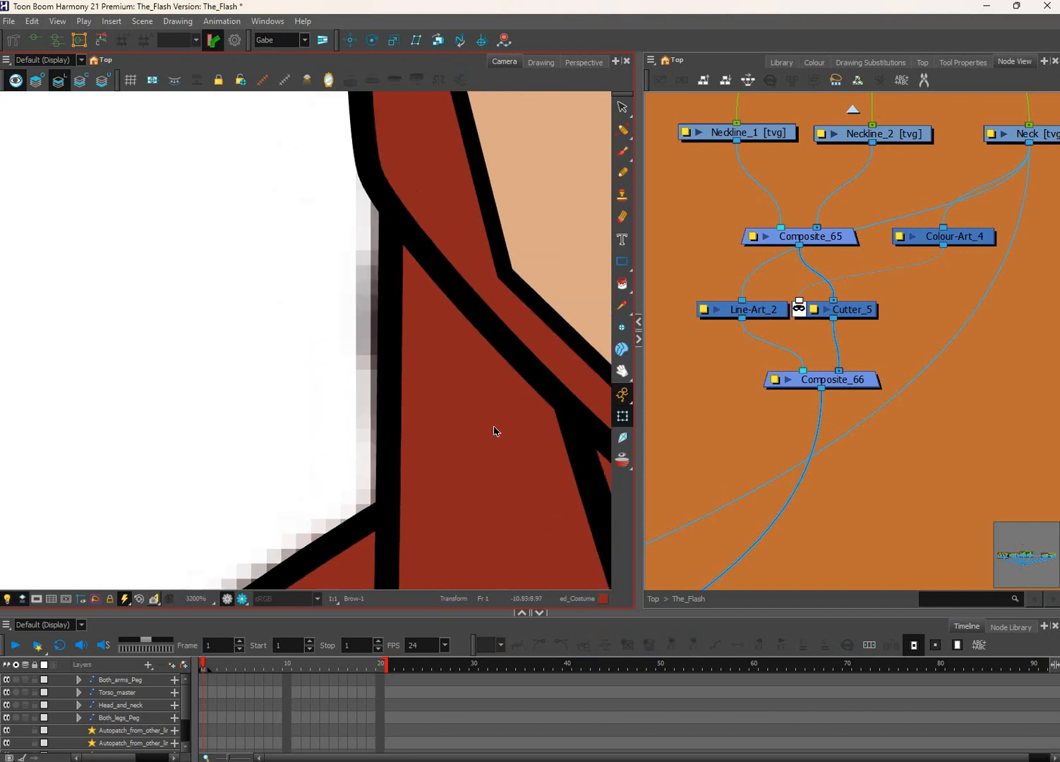
pyautogui.scroll(-6, 494, 430)
pyautogui.scroll(1, 522, 374)
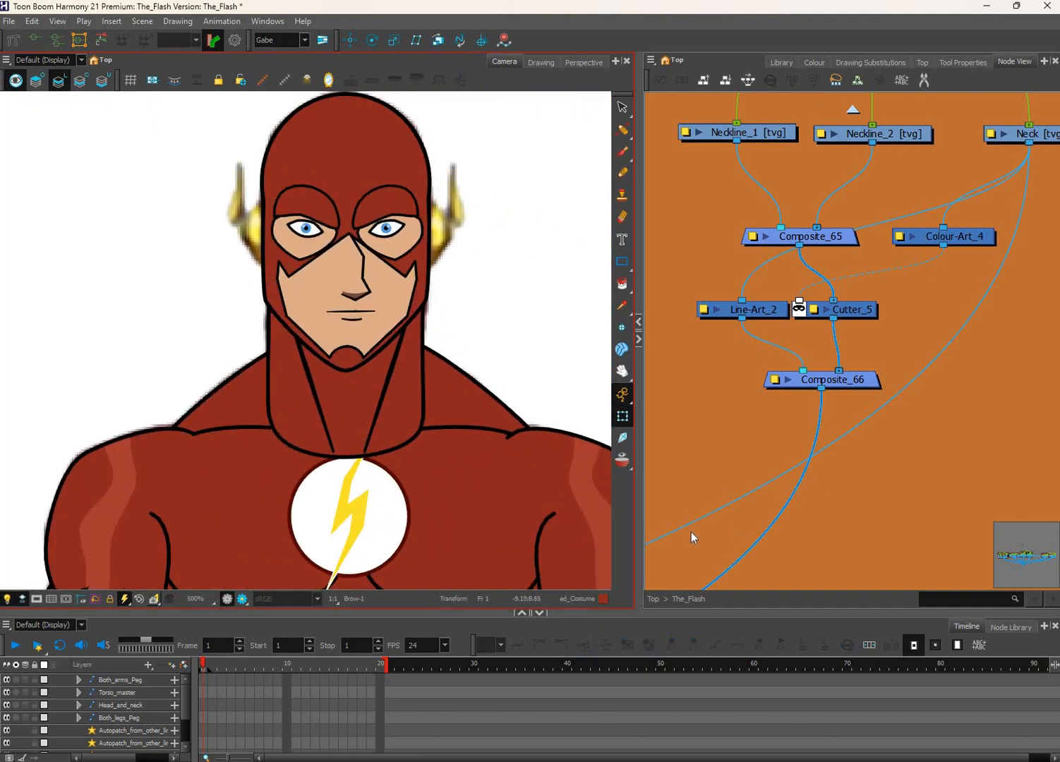
pyautogui.click(735, 576)
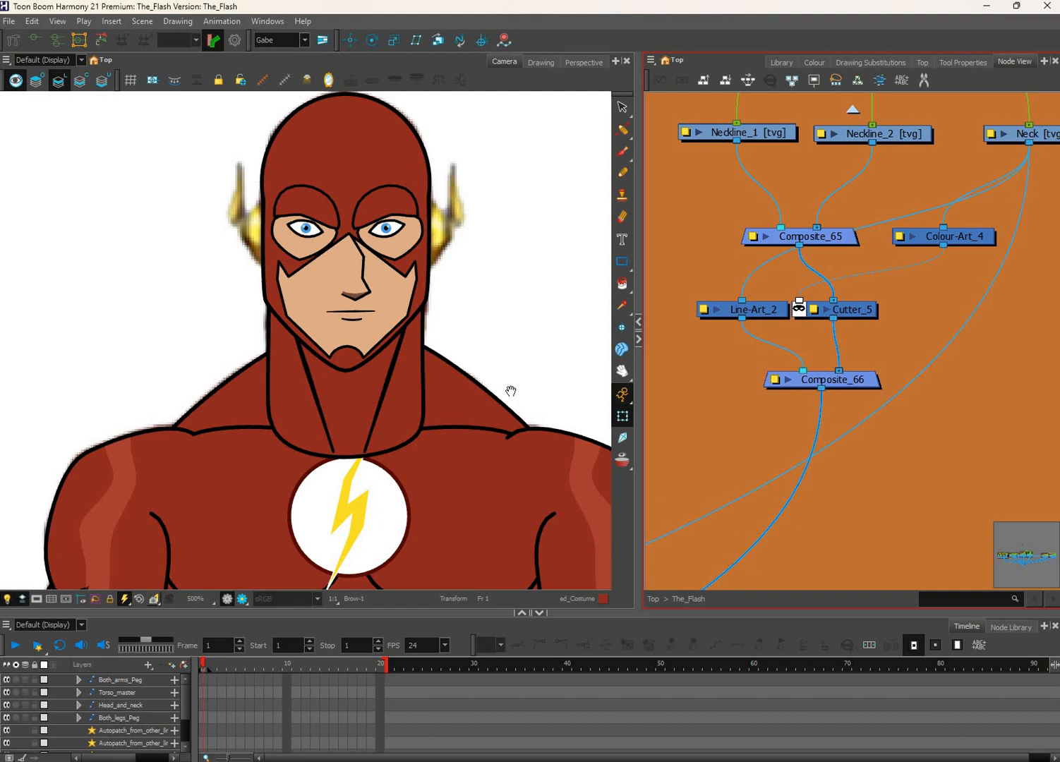
pyautogui.moveTo(496, 368); pyautogui.dragTo(506, 431)
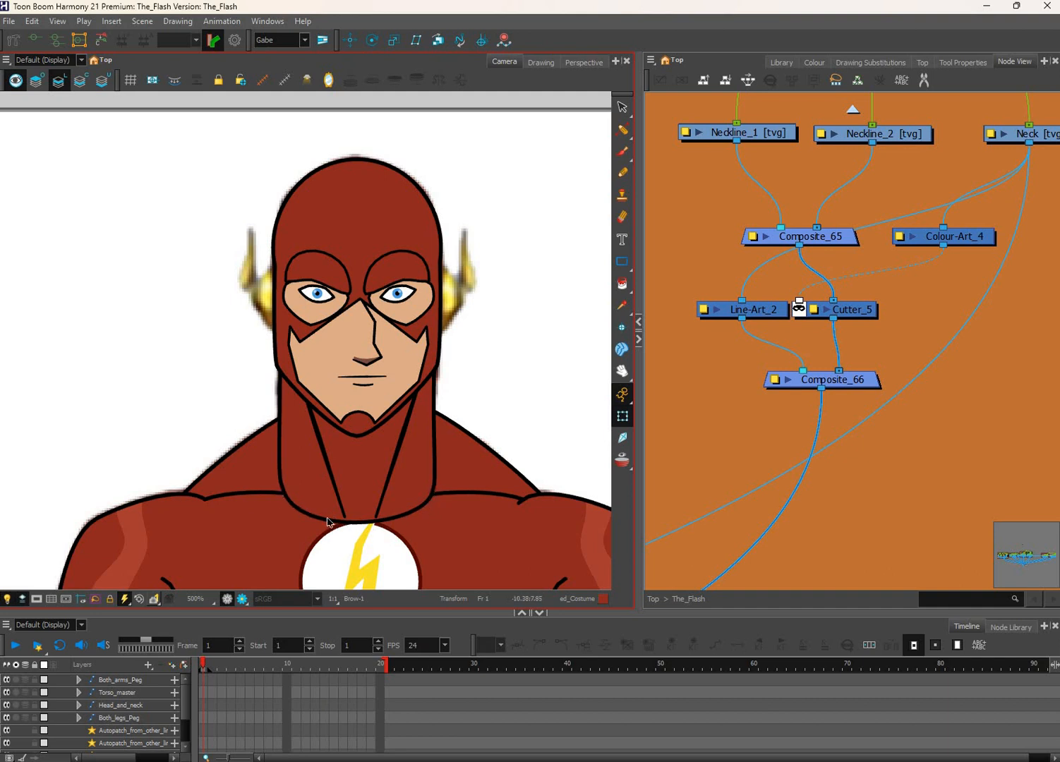
pyautogui.scroll(-3, 458, 403)
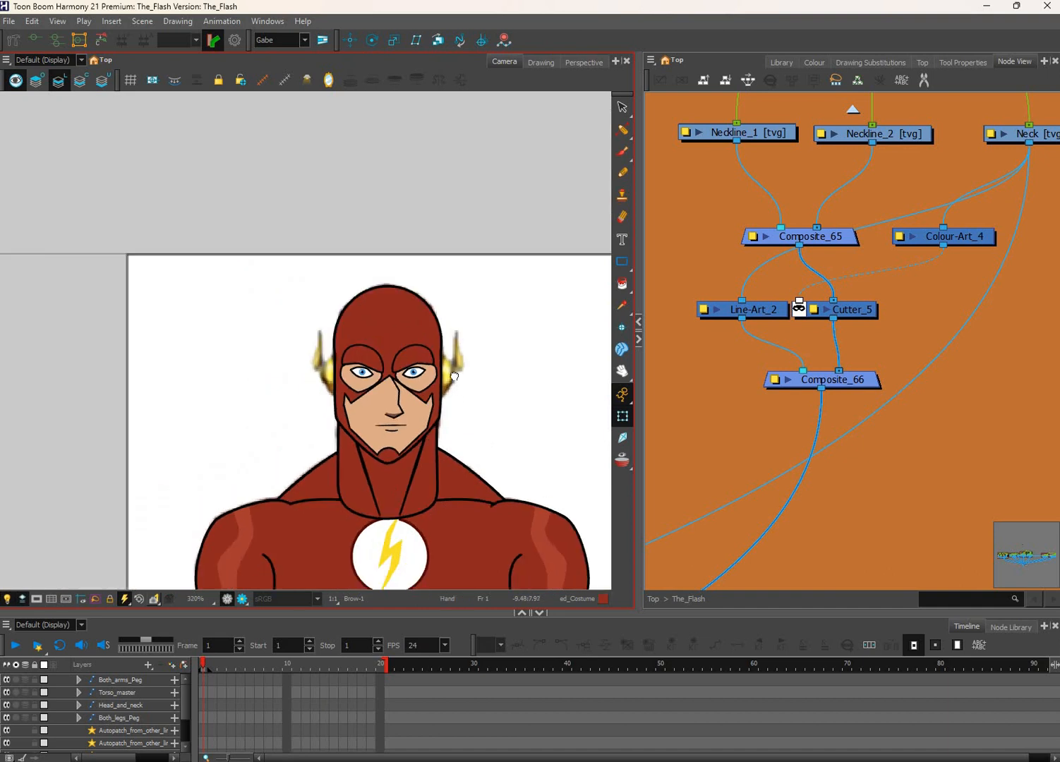
pyautogui.scroll(2, 452, 360)
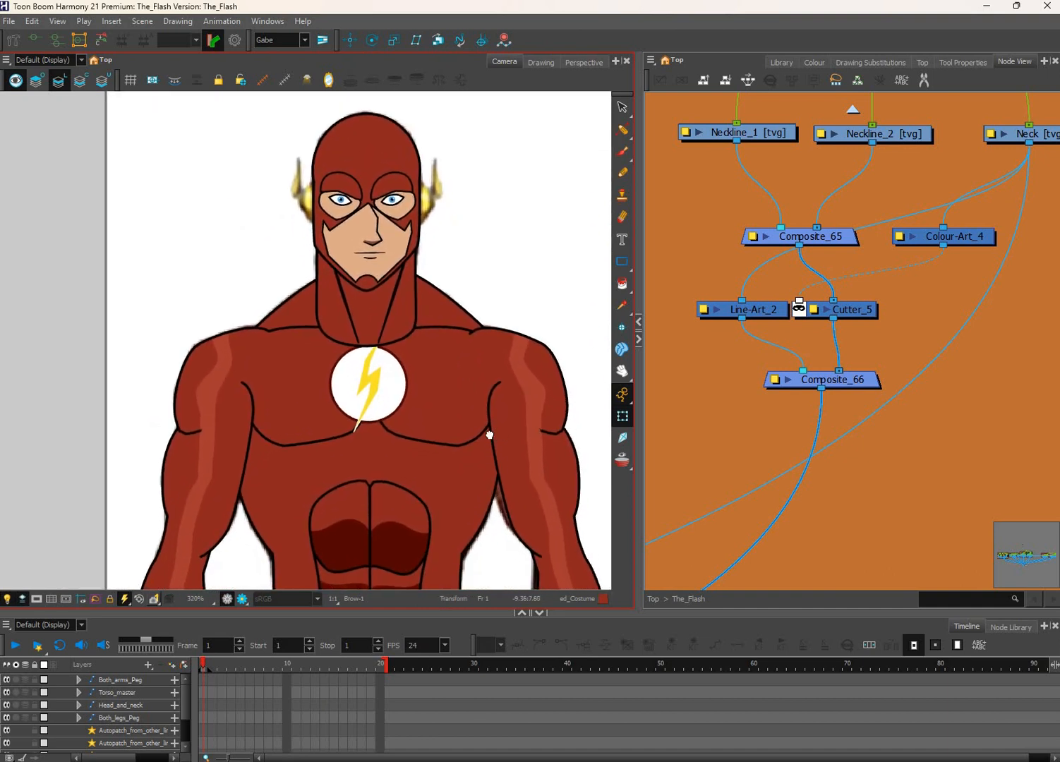
pyautogui.scroll(-4, 483, 405)
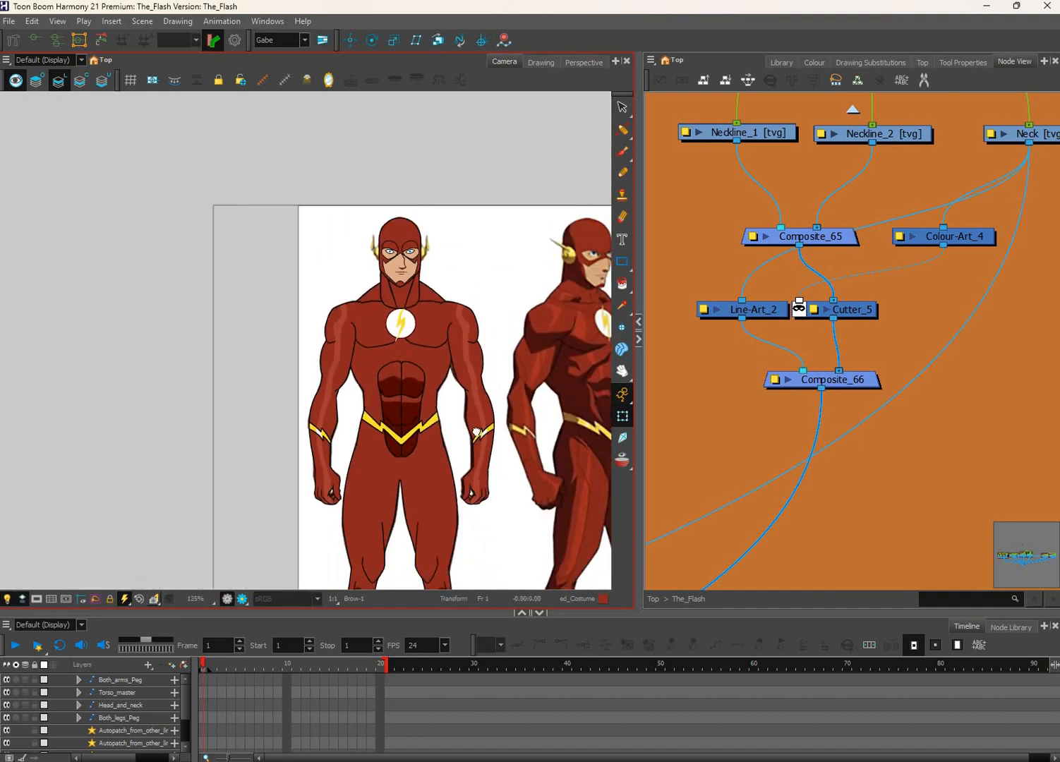
pyautogui.scroll(-3, 458, 432)
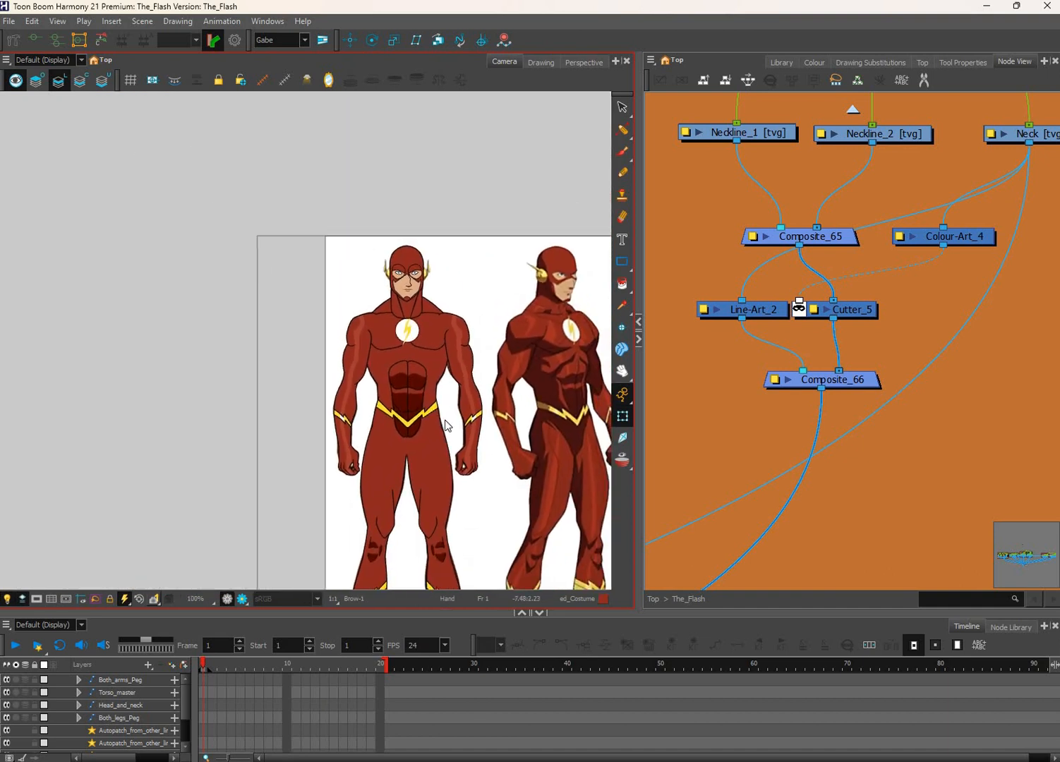